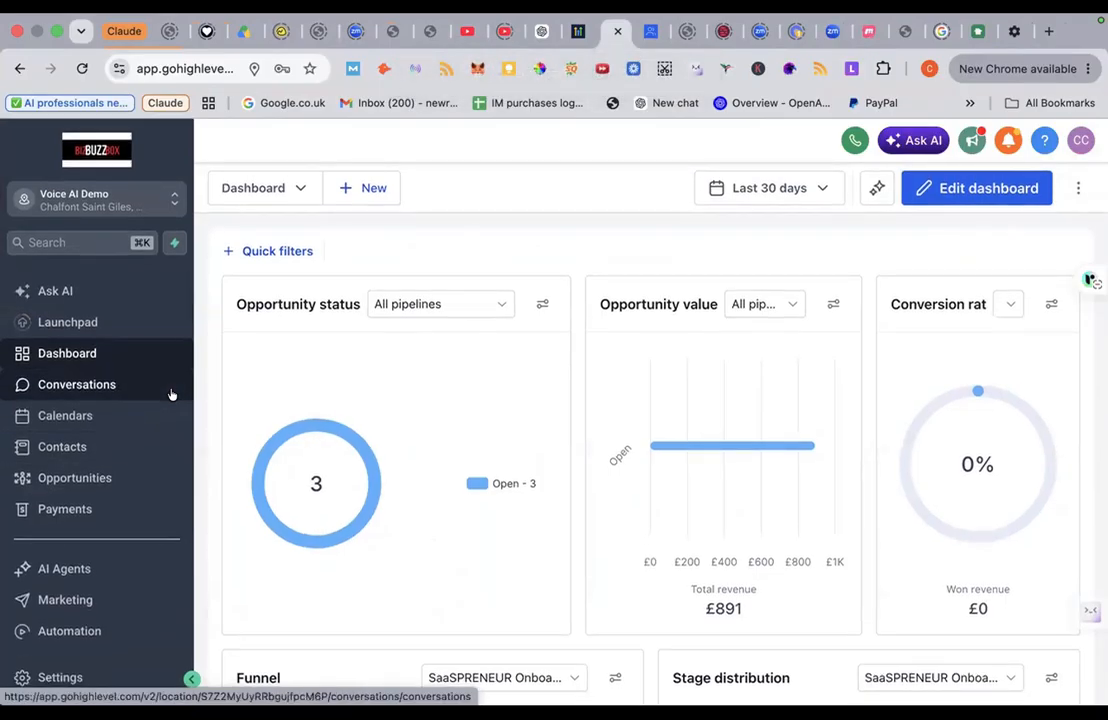
# Step: Go to Settings and open the Labs beta features page
pyautogui.scroll(-5, 171, 394)
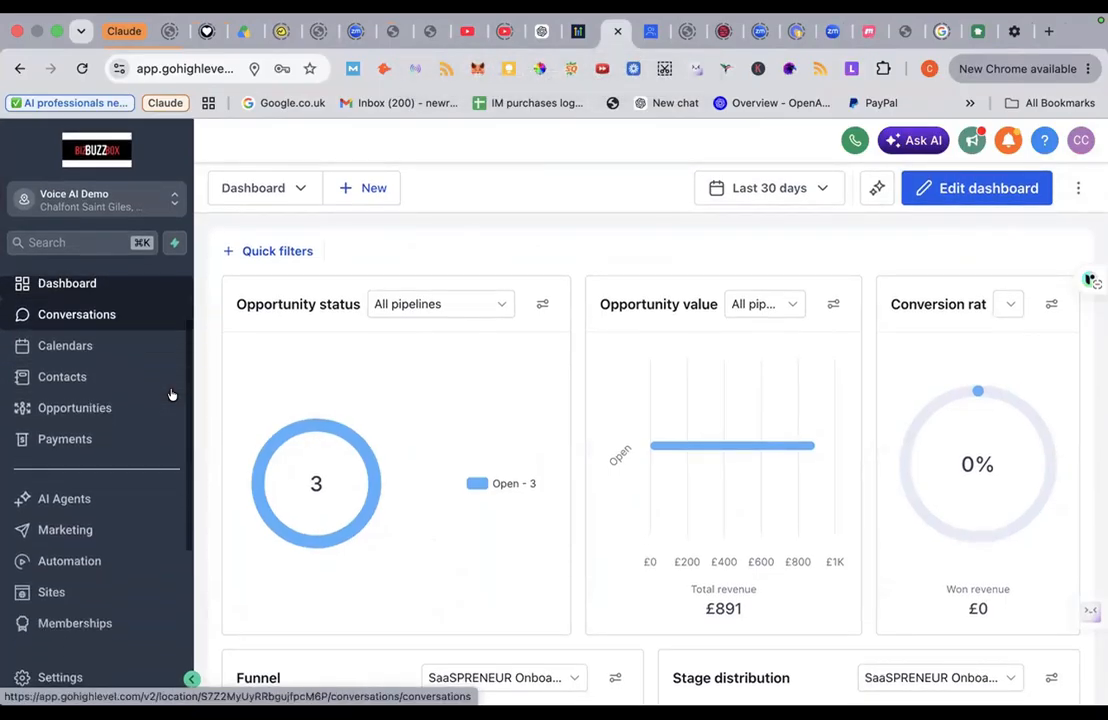
pyautogui.scroll(5, 173, 388)
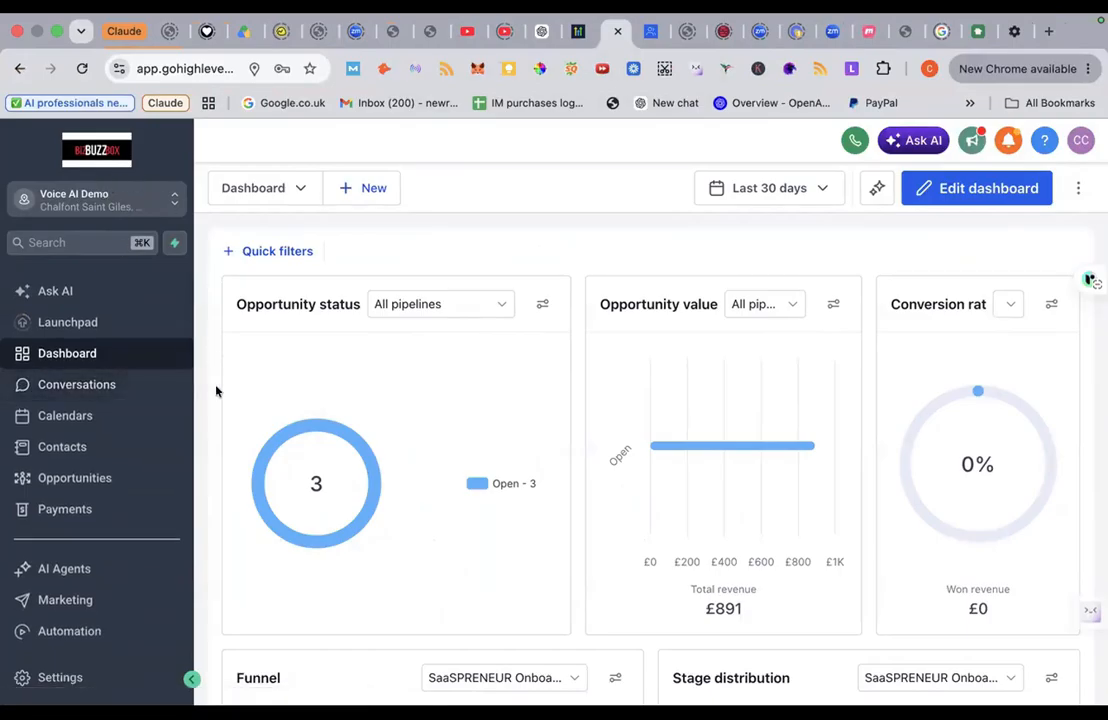
pyautogui.scroll(-1, 216, 391)
pyautogui.scroll(1, 216, 391)
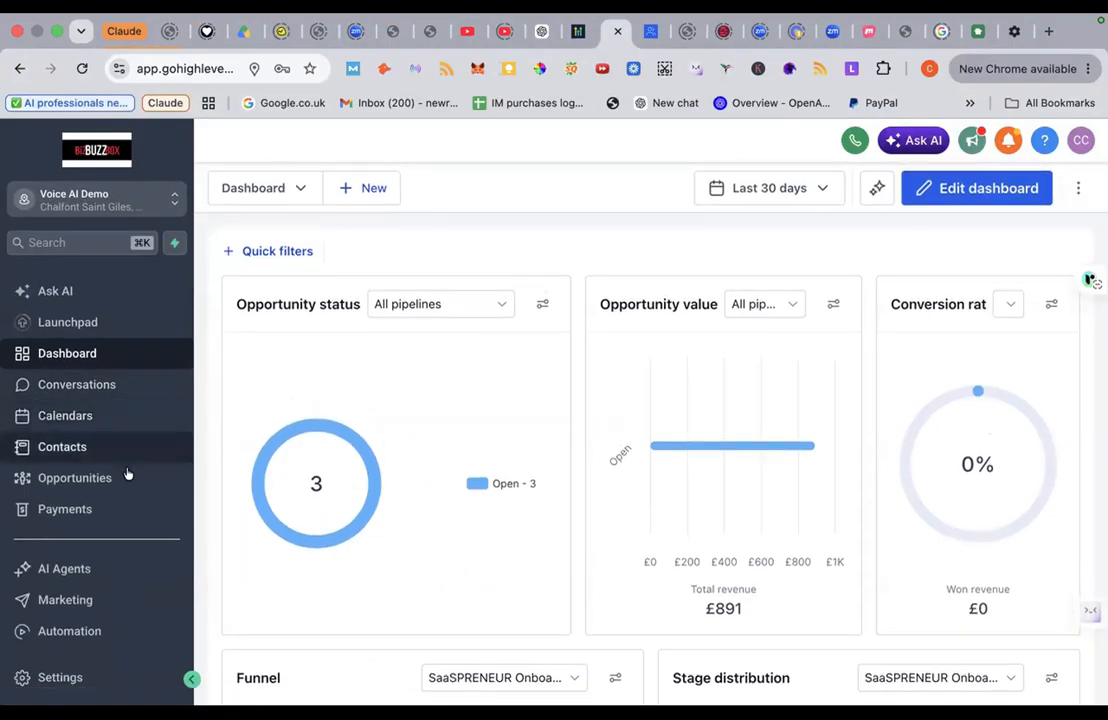
pyautogui.scroll(-1, 127, 474)
pyautogui.scroll(1, 127, 474)
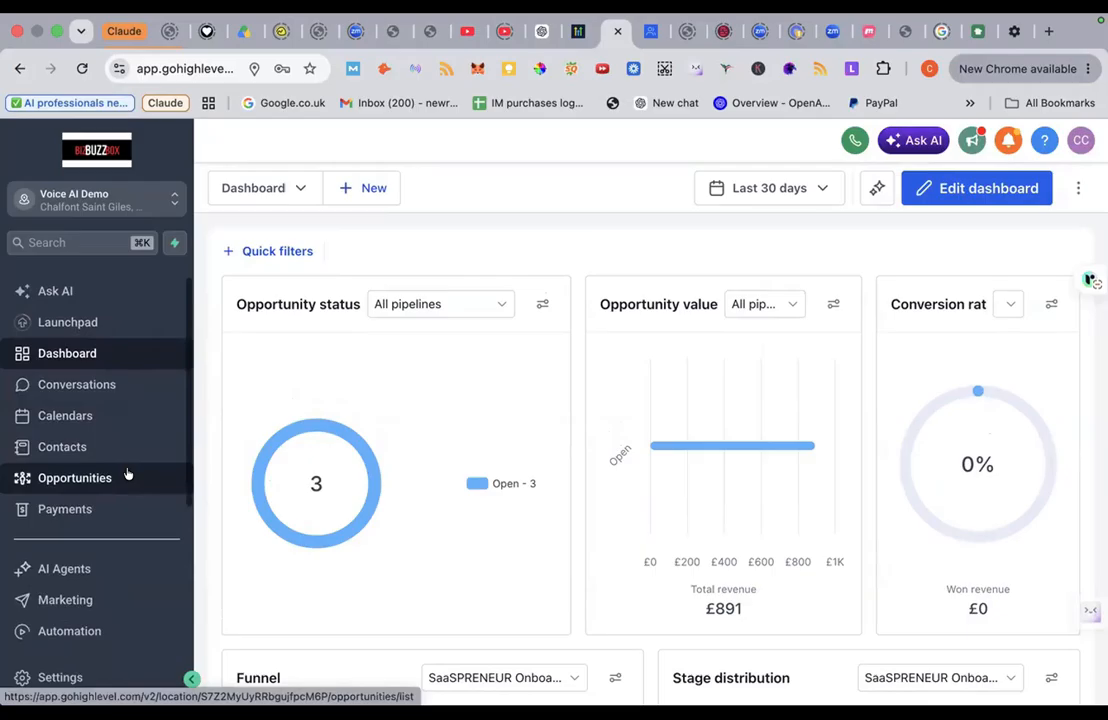
pyautogui.scroll(-5, 127, 474)
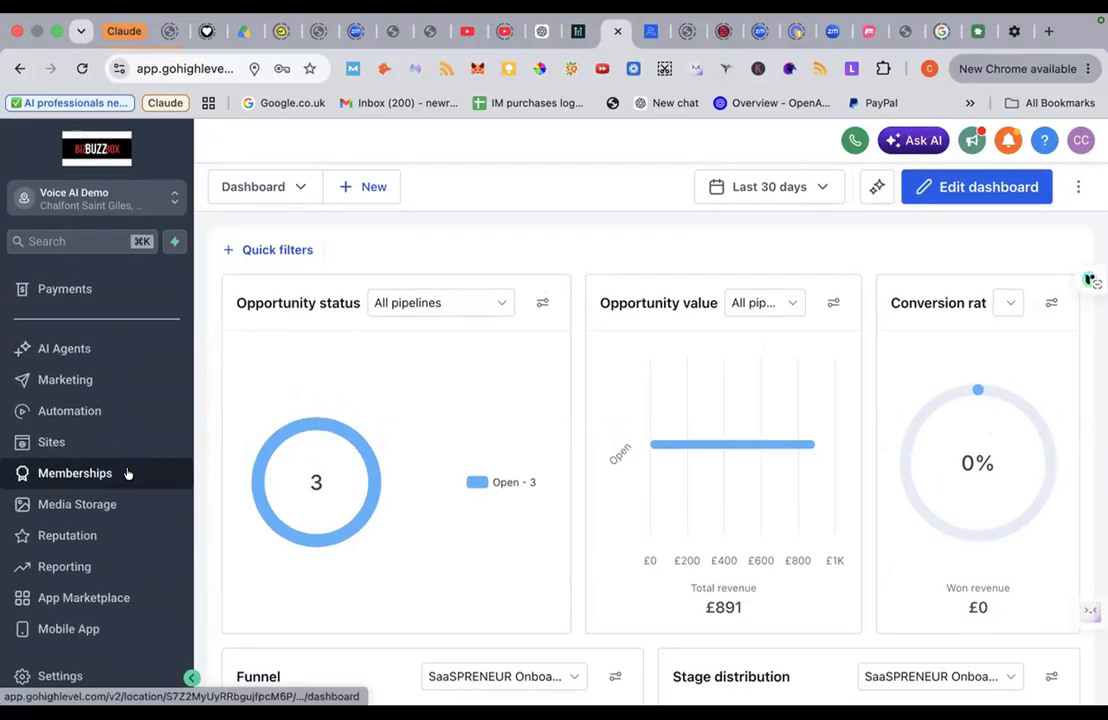
pyautogui.click(70, 680)
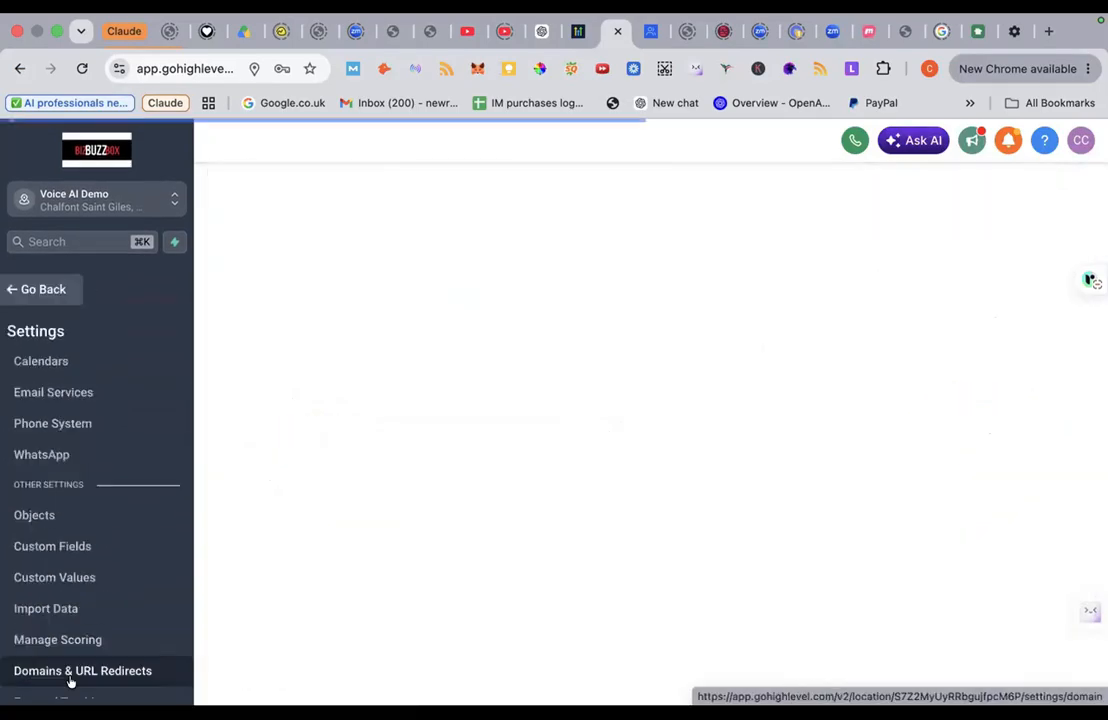
pyautogui.click(92, 546)
pyautogui.scroll(-3, 93, 546)
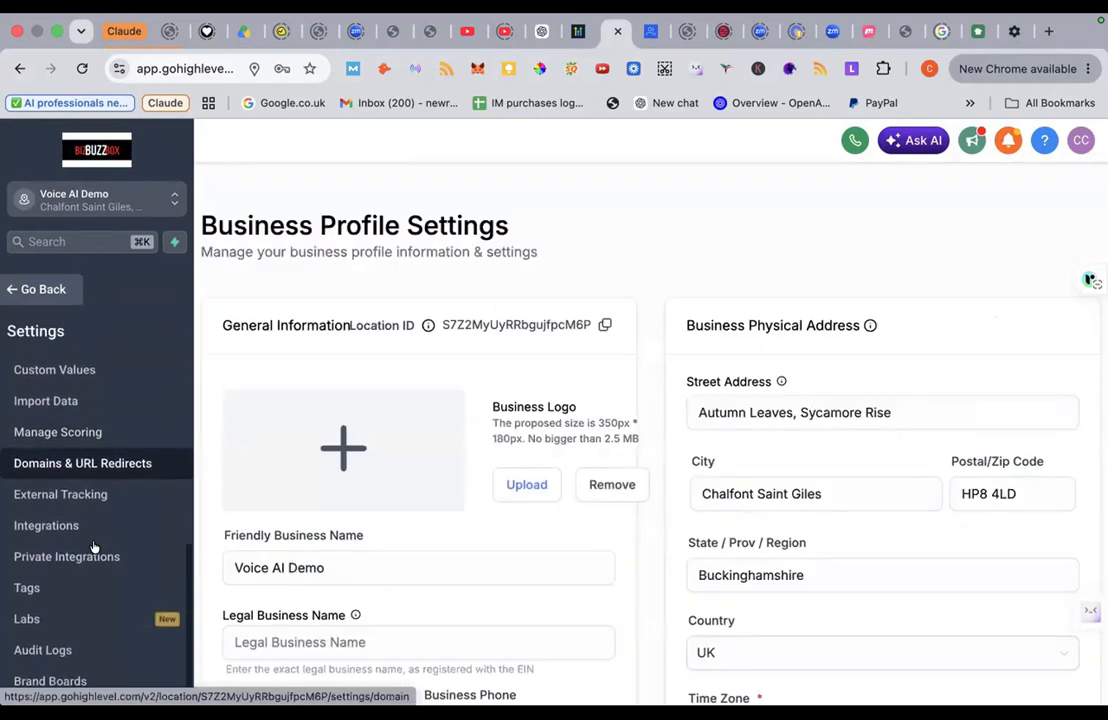
pyautogui.click(82, 620)
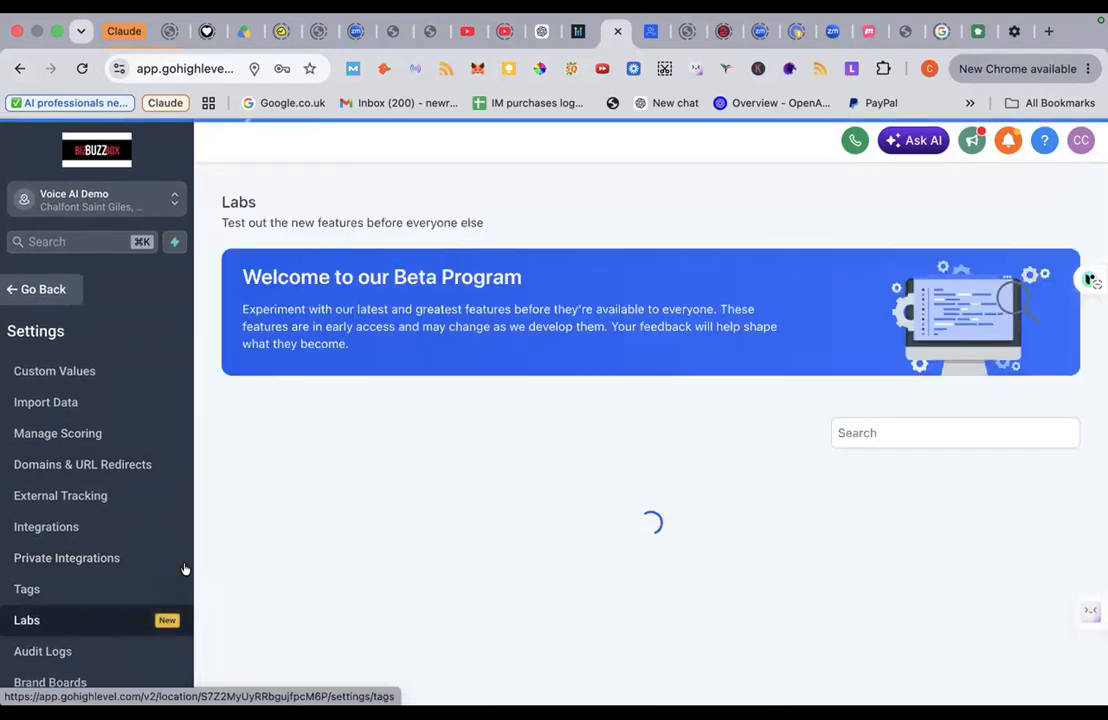
# Step: Switch on the AI Studio beta feature in Labs, then go back to the dashboard
pyautogui.scroll(-20, 364, 499)
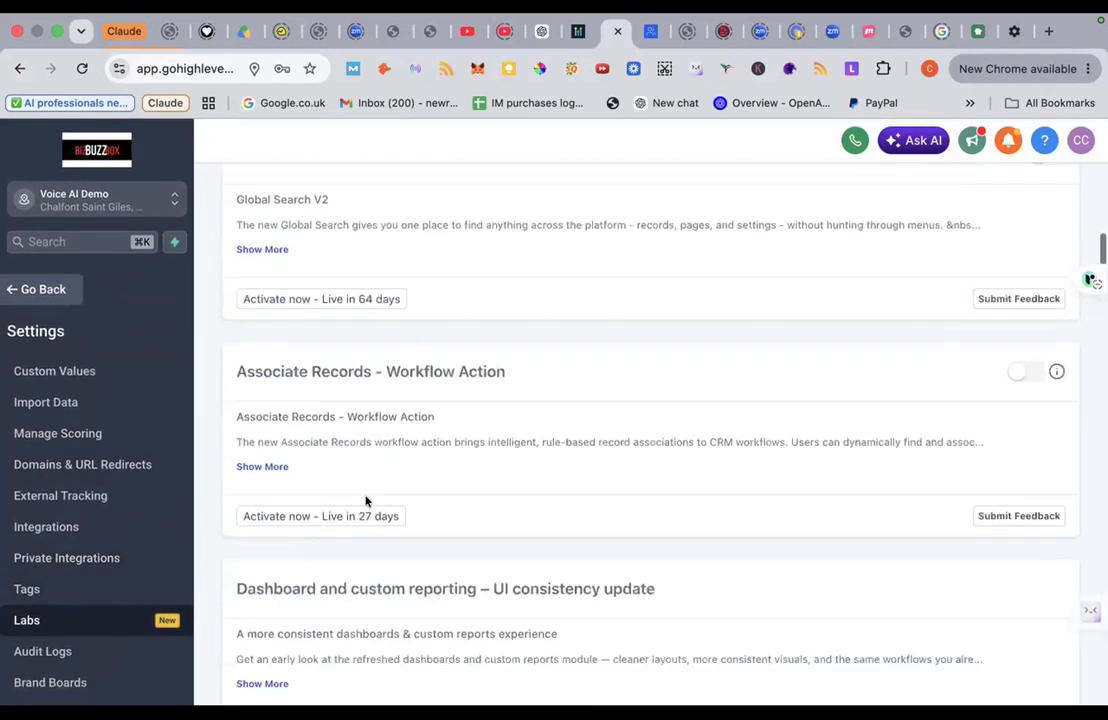
pyautogui.scroll(-10, 365, 500)
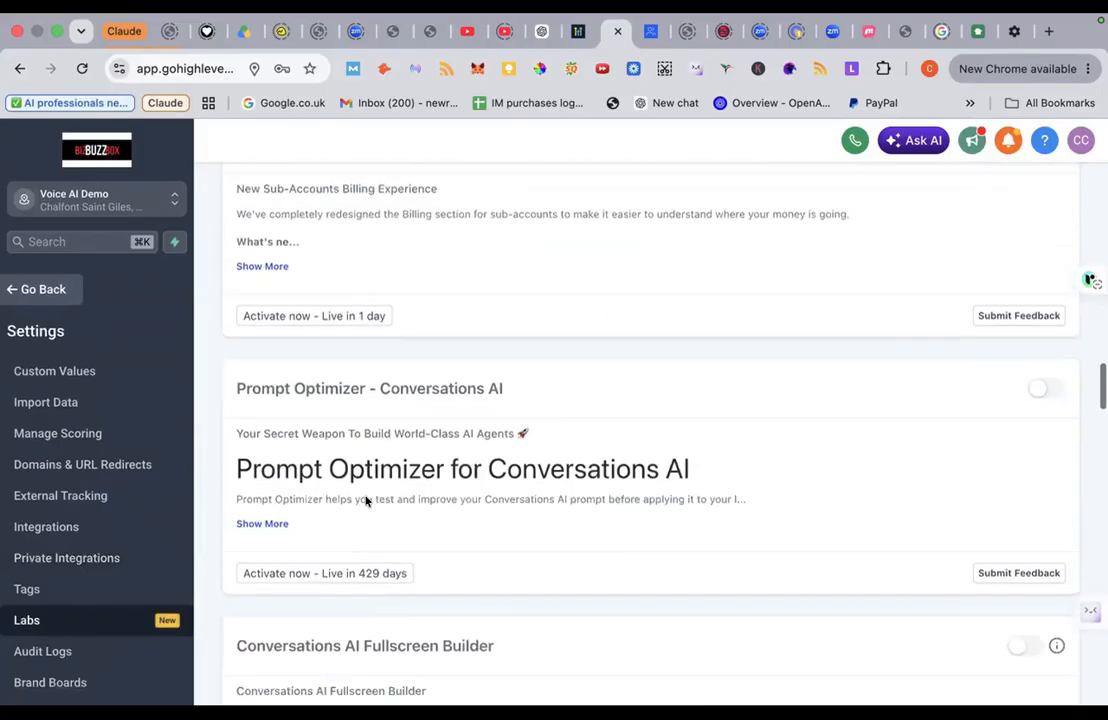
pyautogui.scroll(-10, 365, 500)
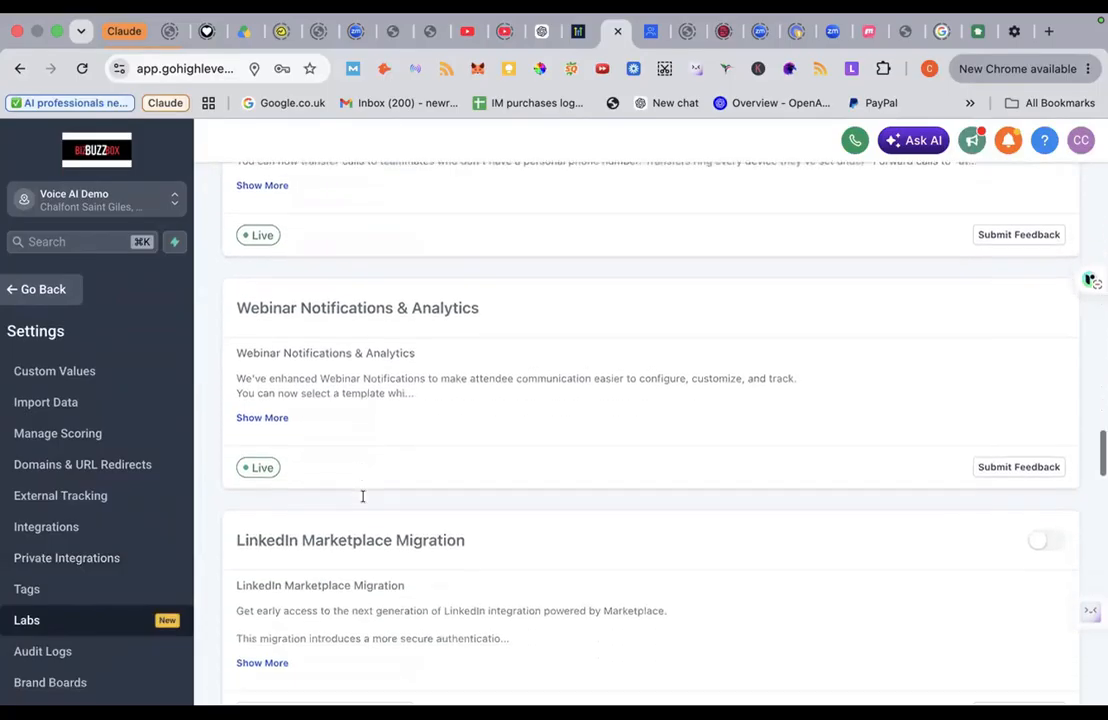
pyautogui.scroll(-10, 365, 498)
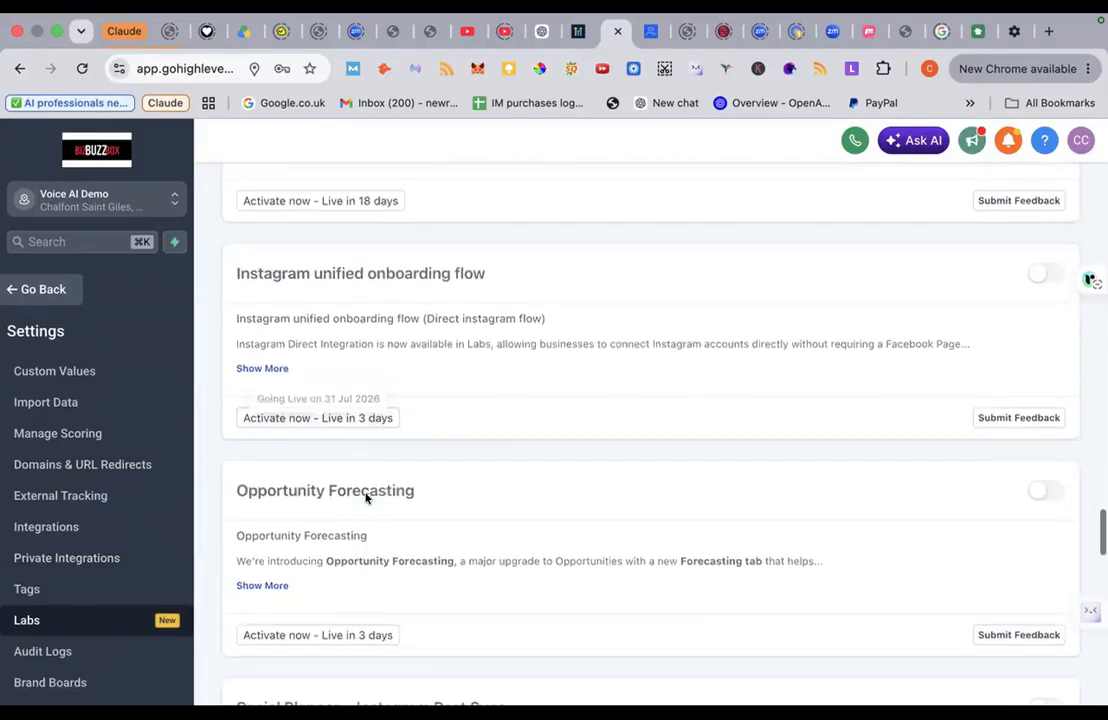
pyautogui.scroll(-1, 365, 498)
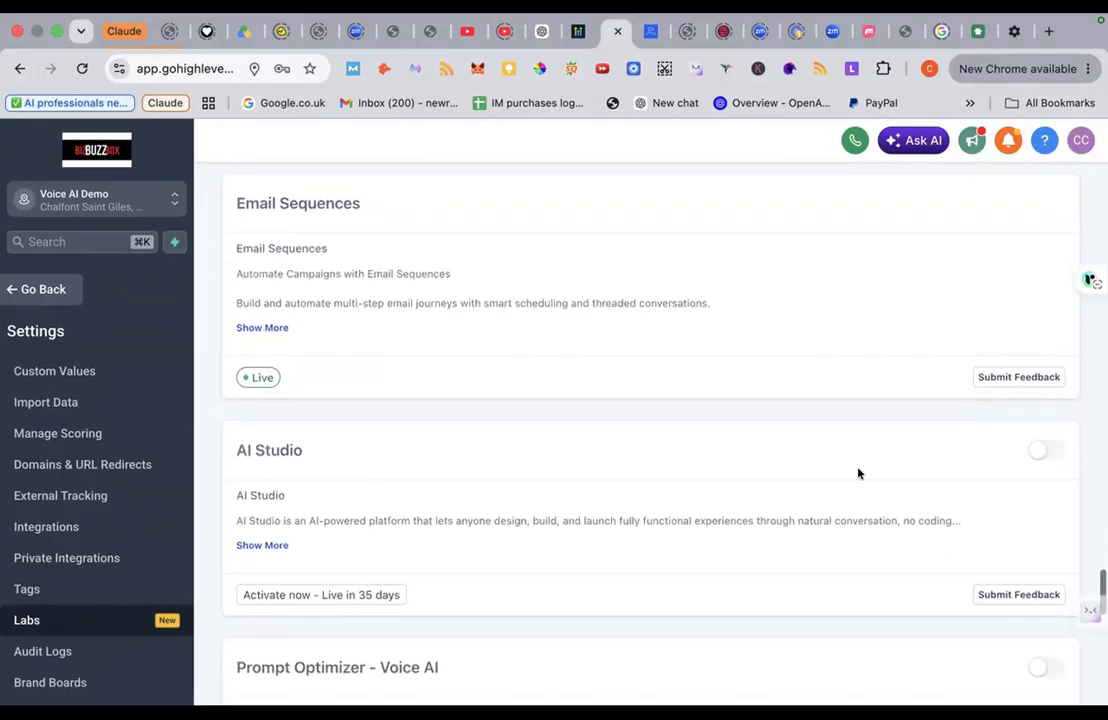
pyautogui.click(1046, 455)
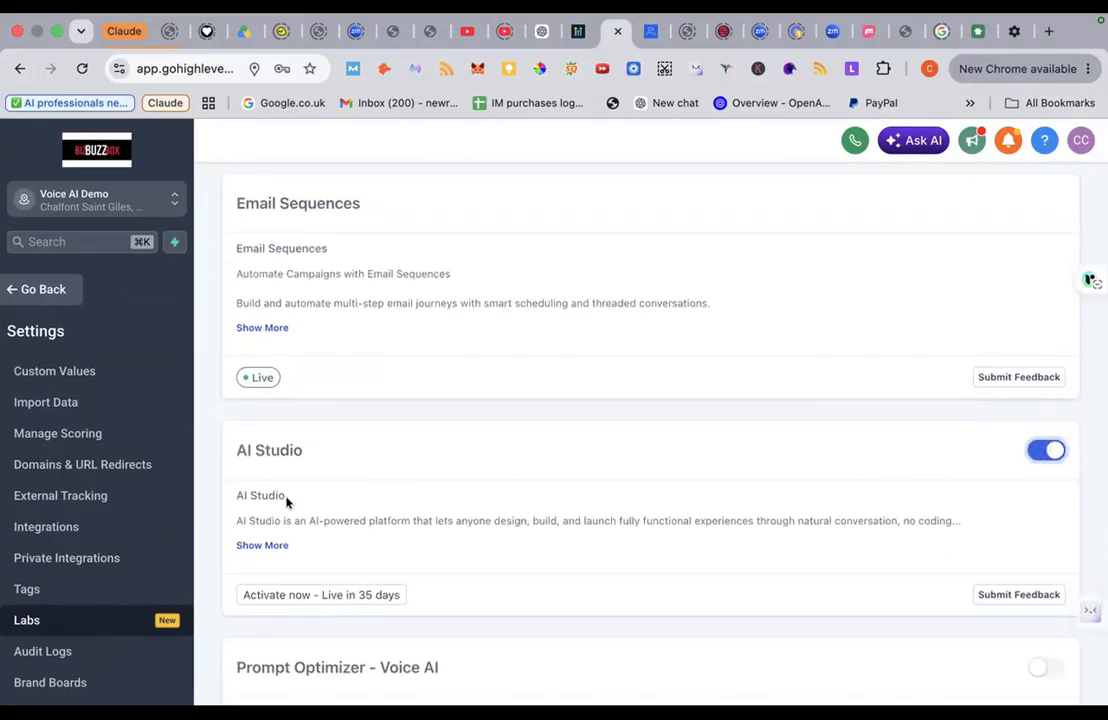
pyautogui.scroll(5, 67, 440)
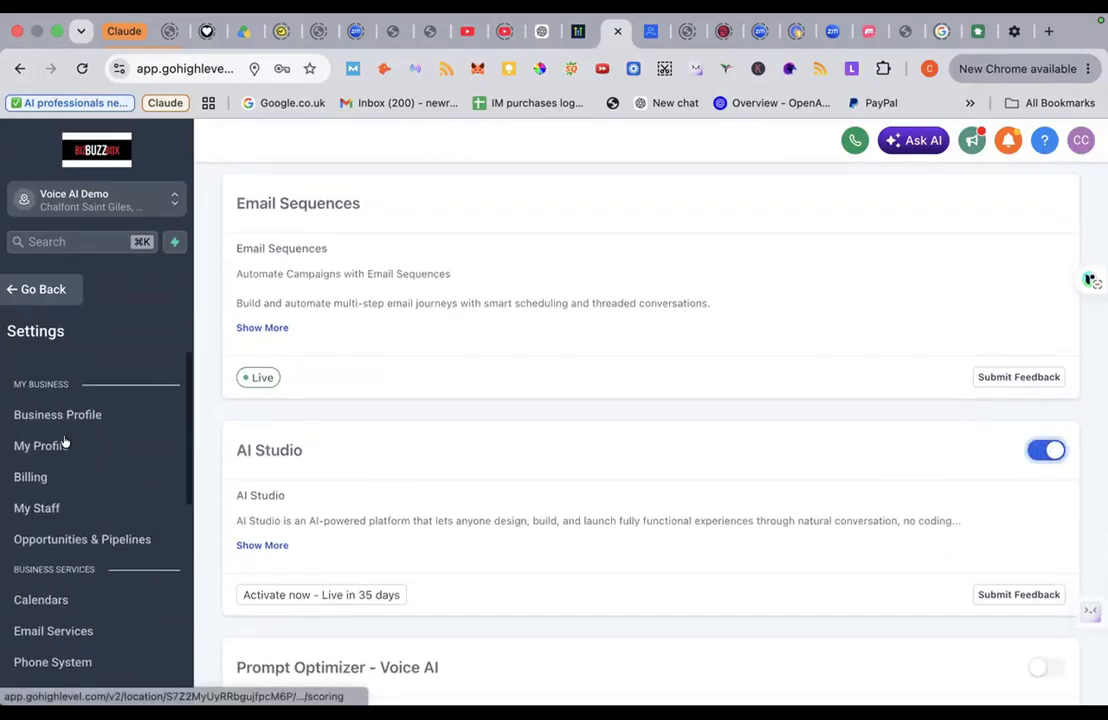
pyautogui.click(42, 289)
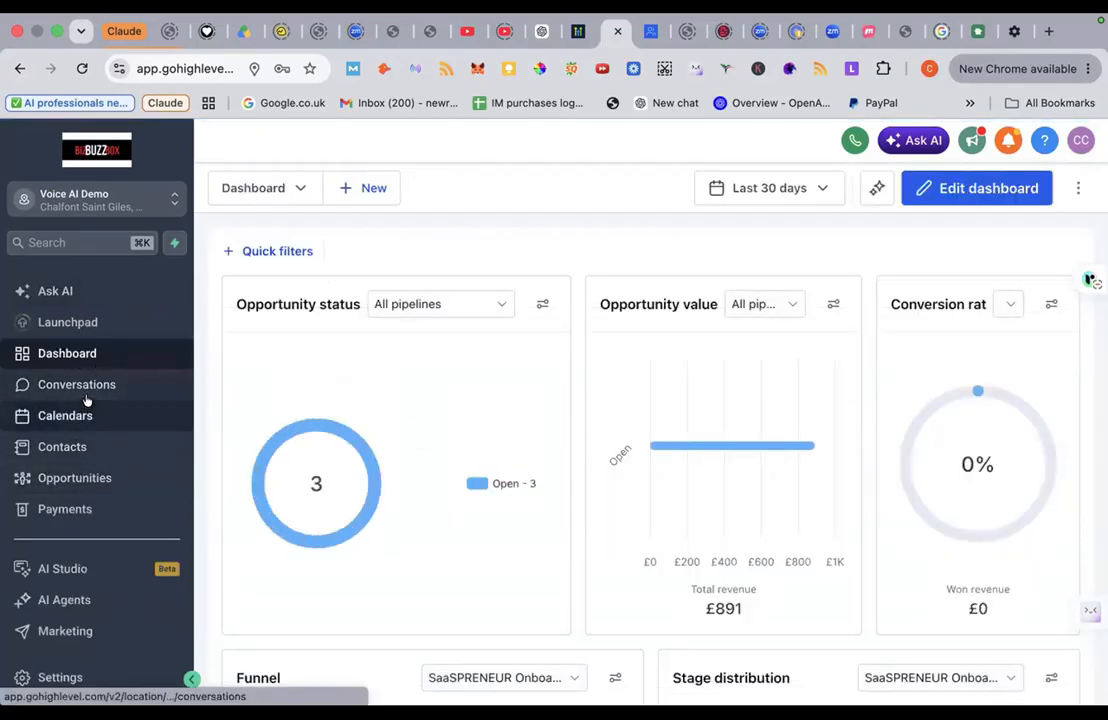
# Step: Scroll the dashboard to check the new AI Studio (Beta) entry in the navigation
pyautogui.scroll(-2, 79, 497)
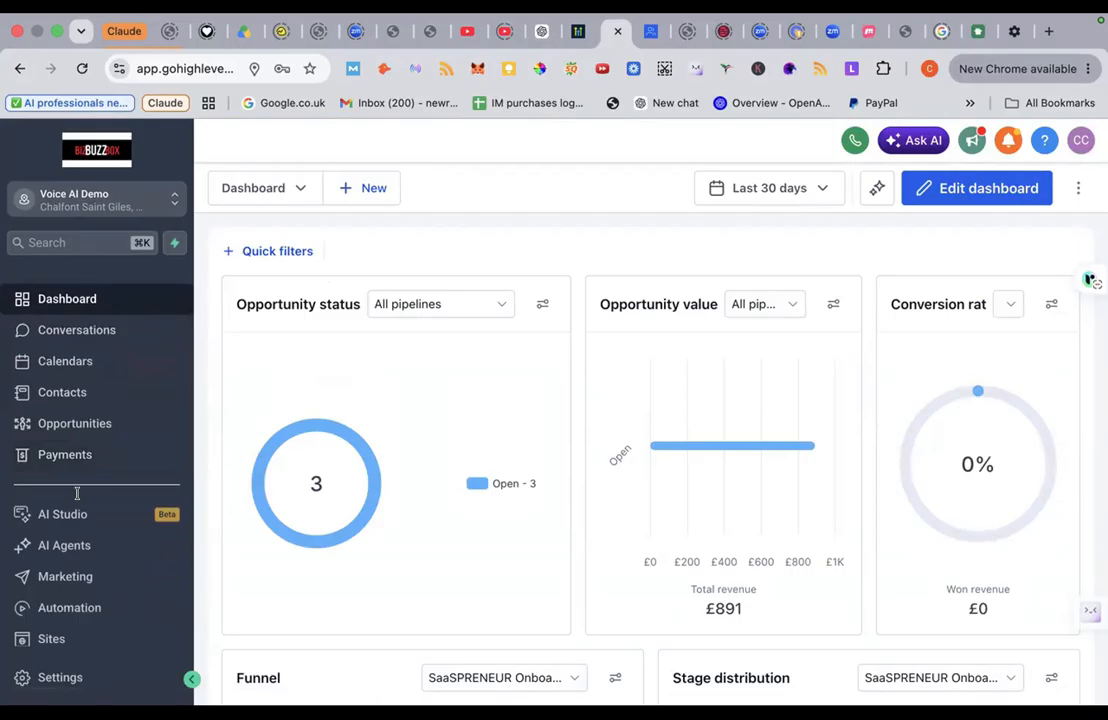
# Step: Open Conversations and show All conversations in My inbox
pyautogui.click(96, 336)
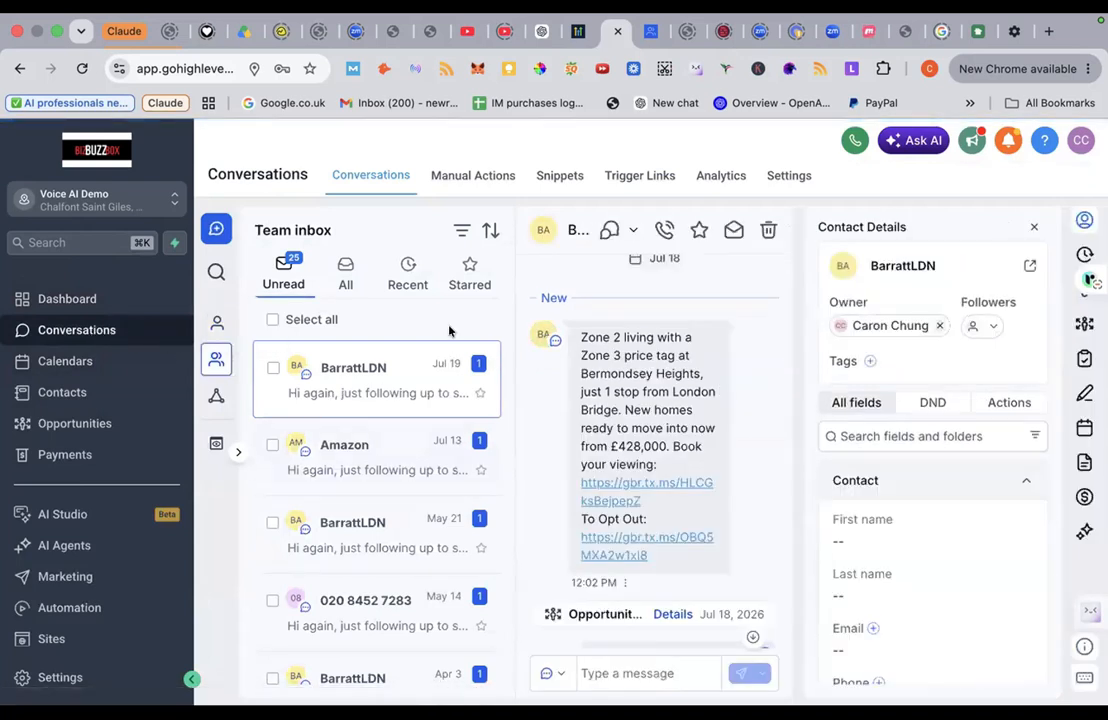
pyautogui.moveTo(217, 322)
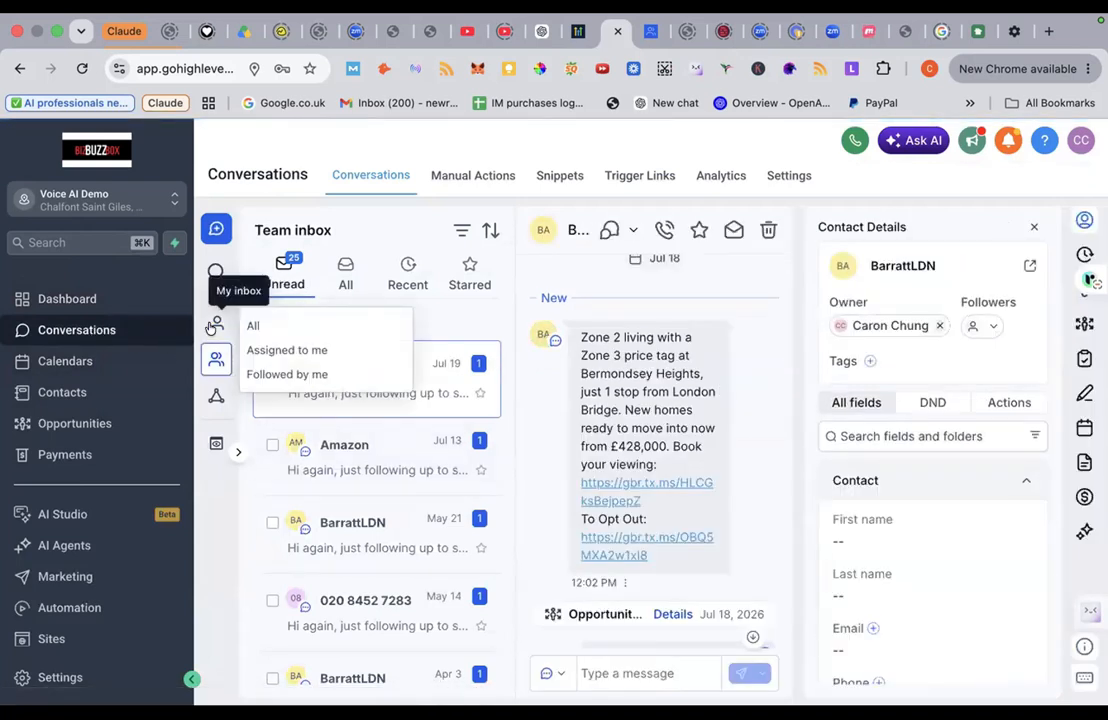
pyautogui.click(256, 327)
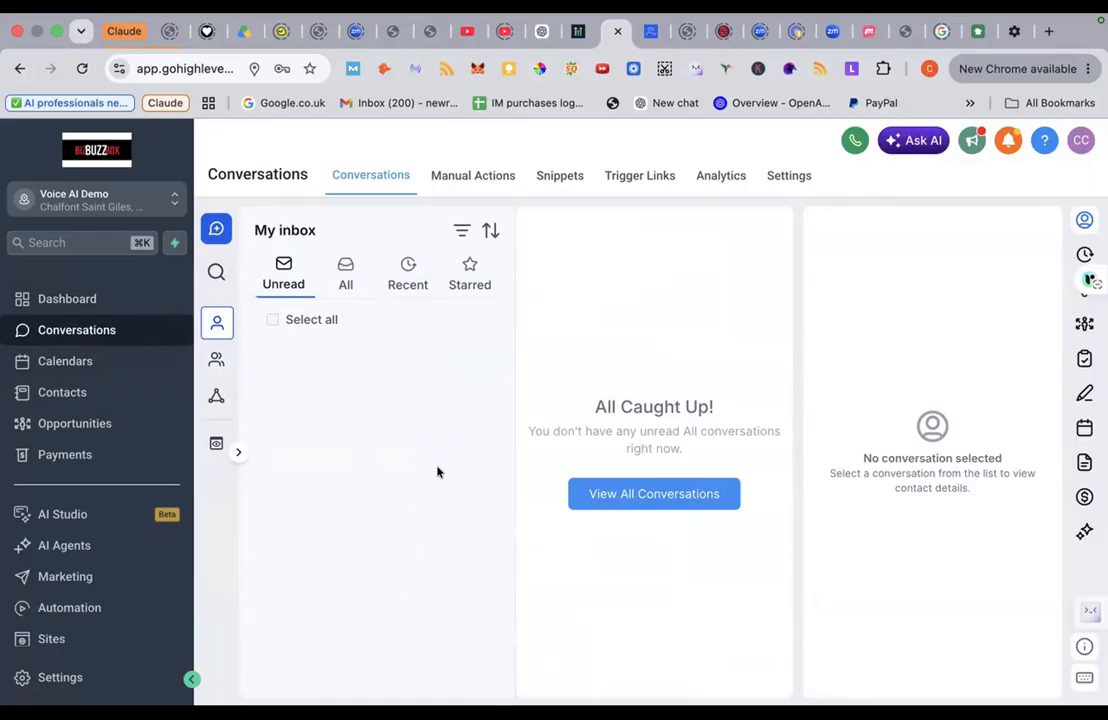
# Step: Open Calendars to the Jul 26 – Aug 1, 2026 week view
pyautogui.click(85, 366)
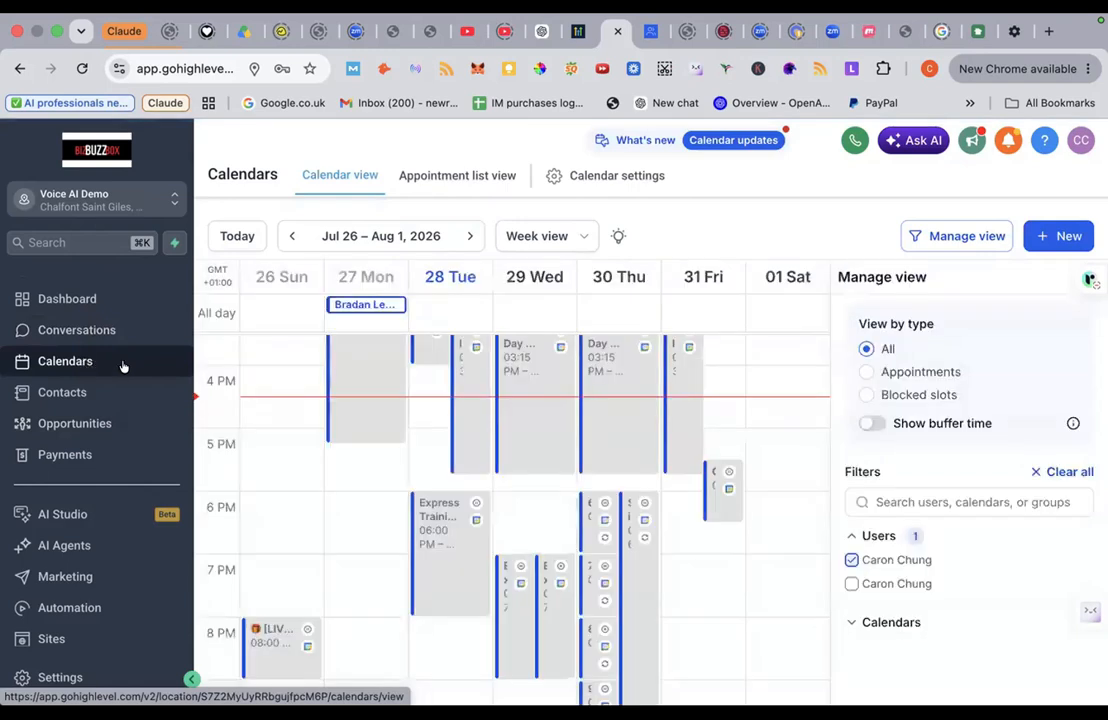
pyautogui.scroll(-3, 310, 376)
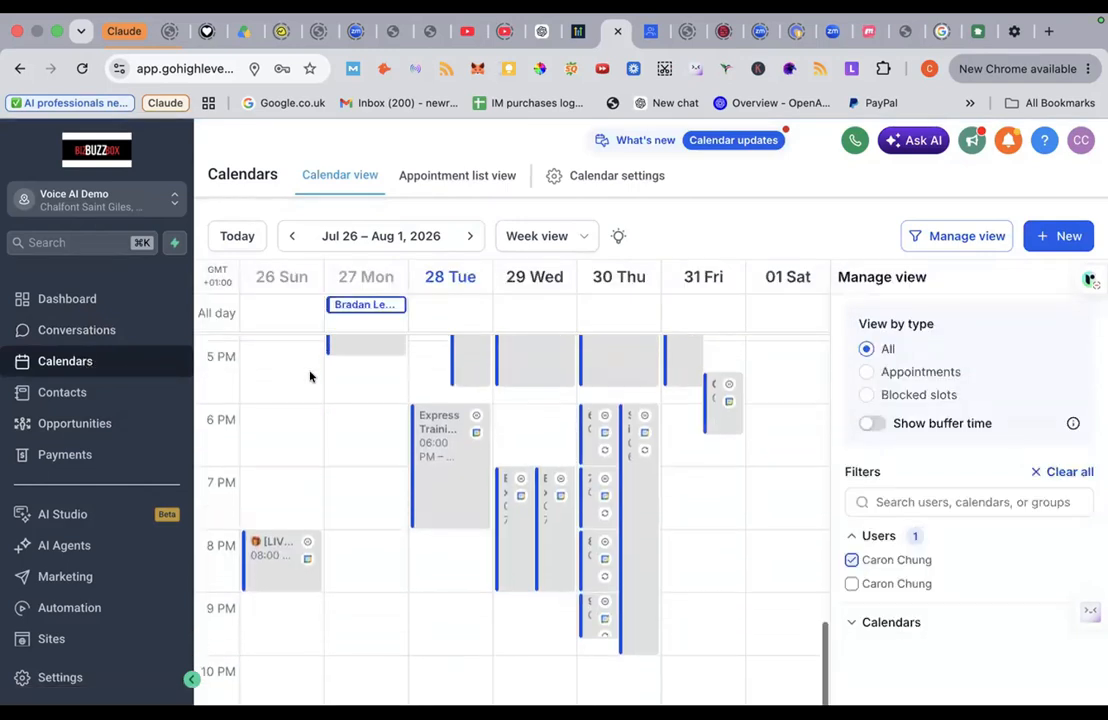
pyautogui.scroll(3, 310, 376)
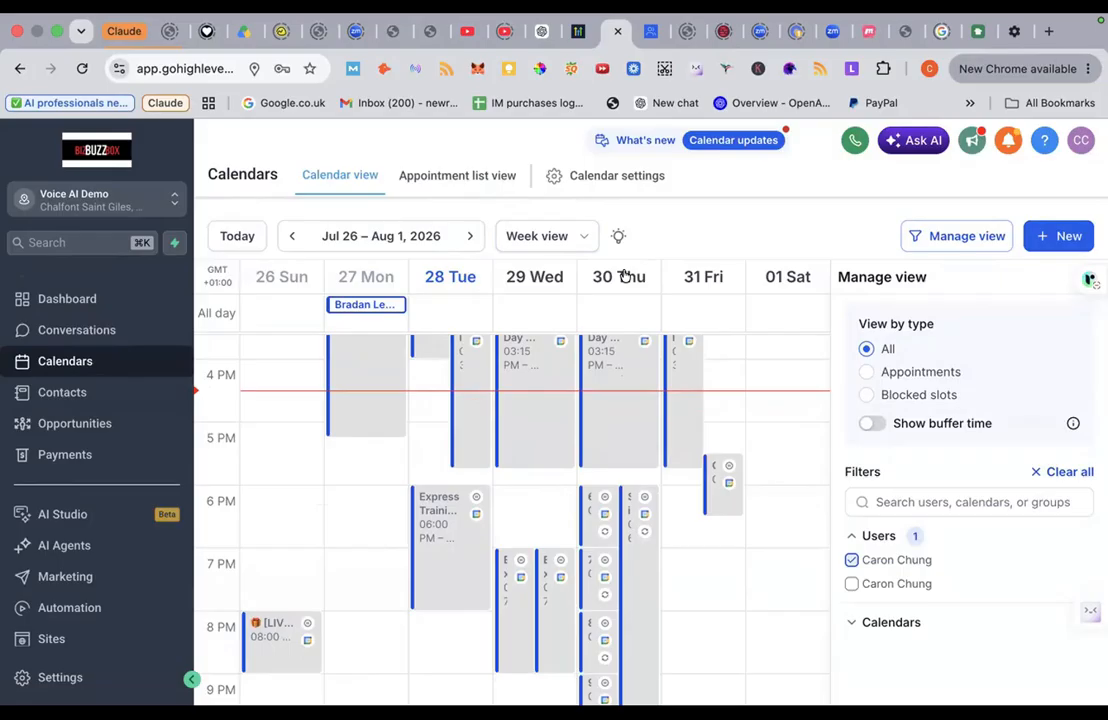
# Step: Open Contacts and scroll through the All list of 31 contacts
pyautogui.click(60, 397)
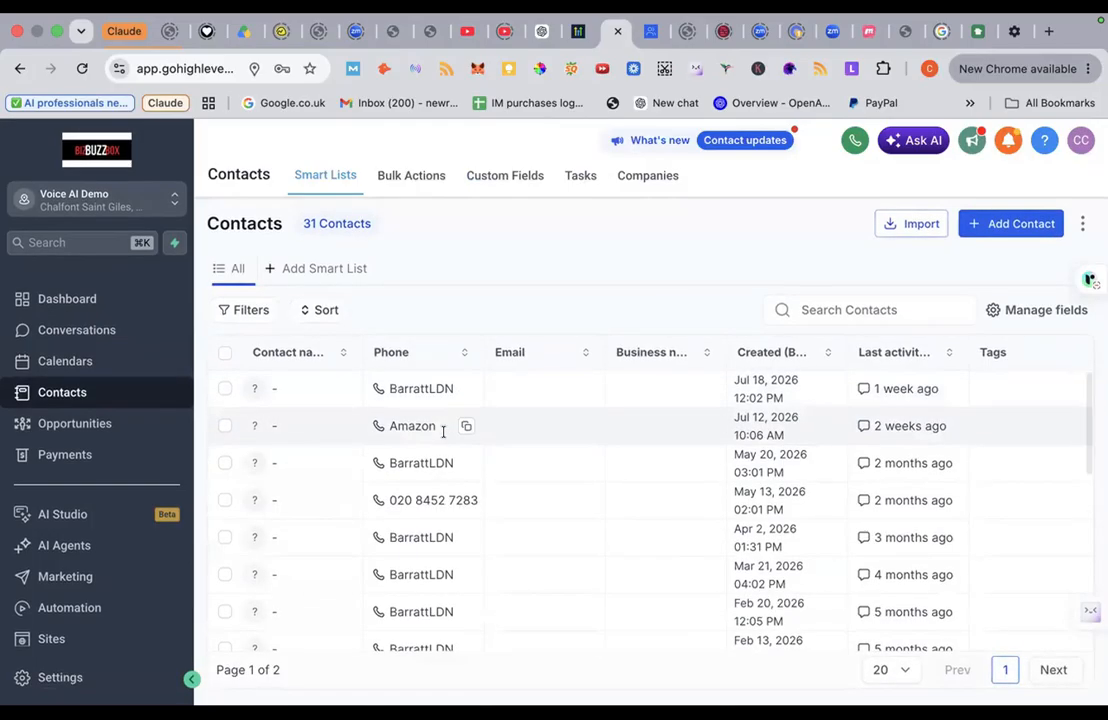
pyautogui.scroll(-2, 443, 428)
pyautogui.scroll(-5, 441, 432)
pyautogui.scroll(6, 441, 432)
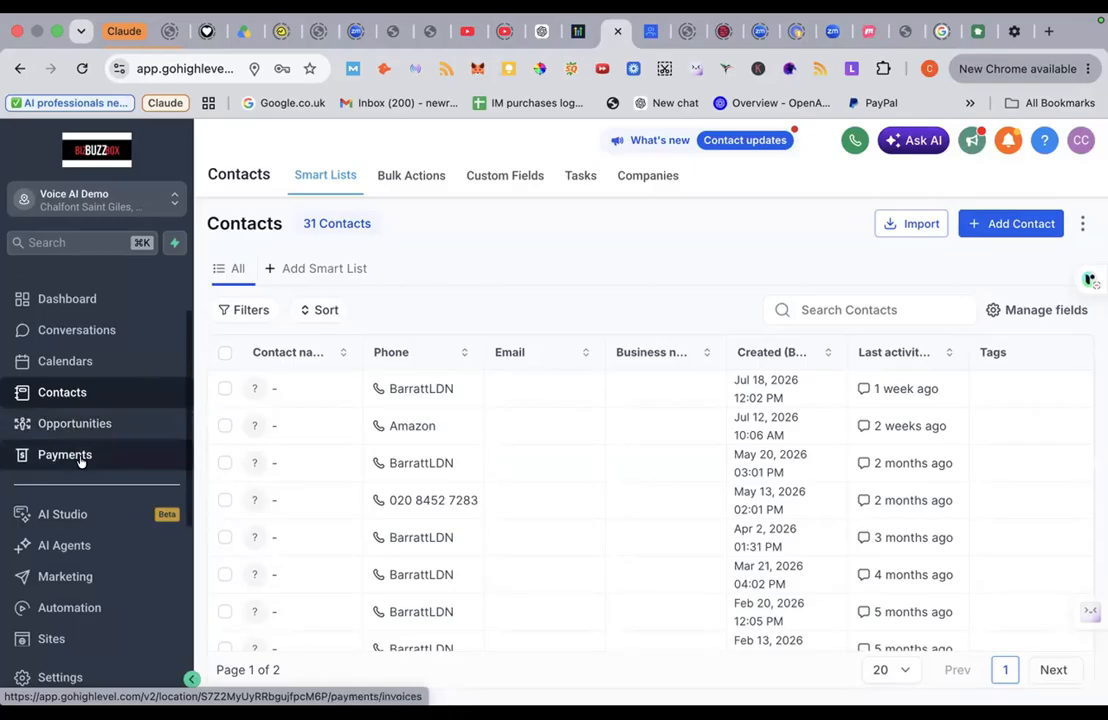
pyautogui.scroll(-3, 80, 458)
pyautogui.scroll(-2, 82, 460)
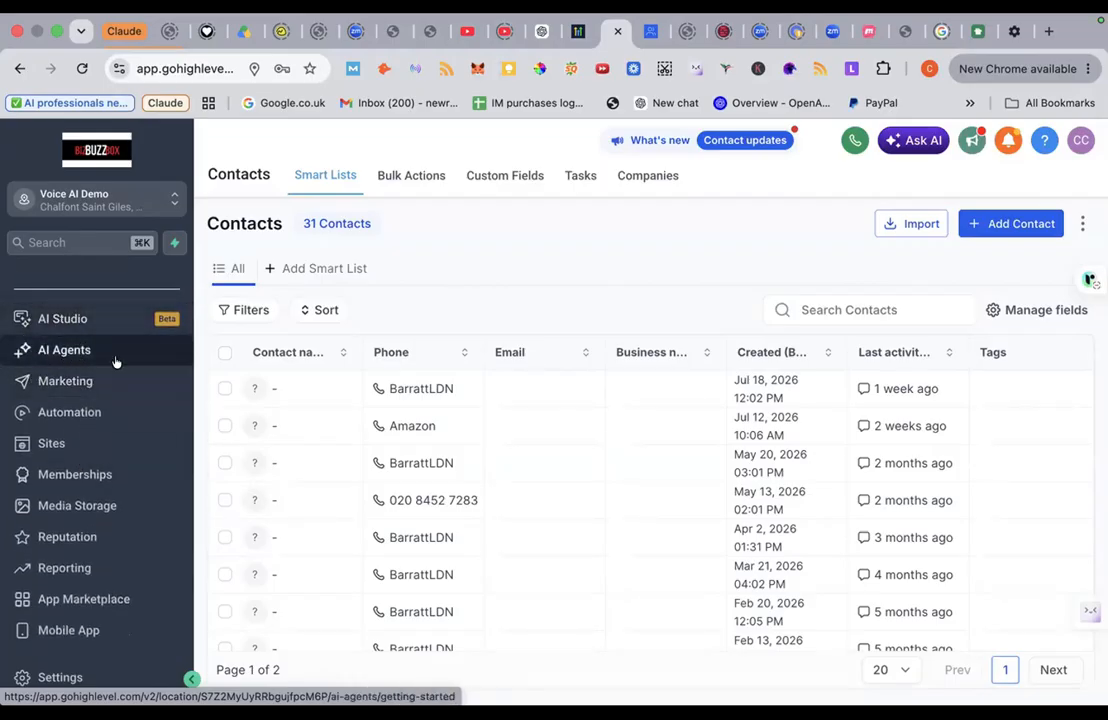
pyautogui.scroll(1, 60, 545)
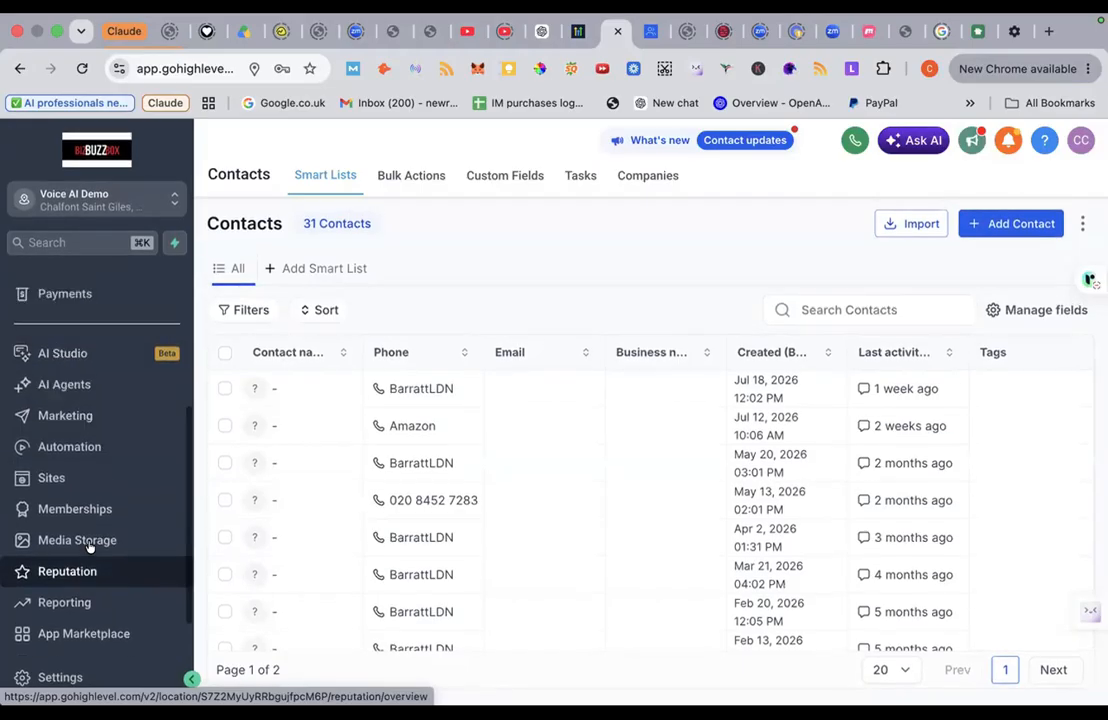
pyautogui.scroll(-1, 89, 545)
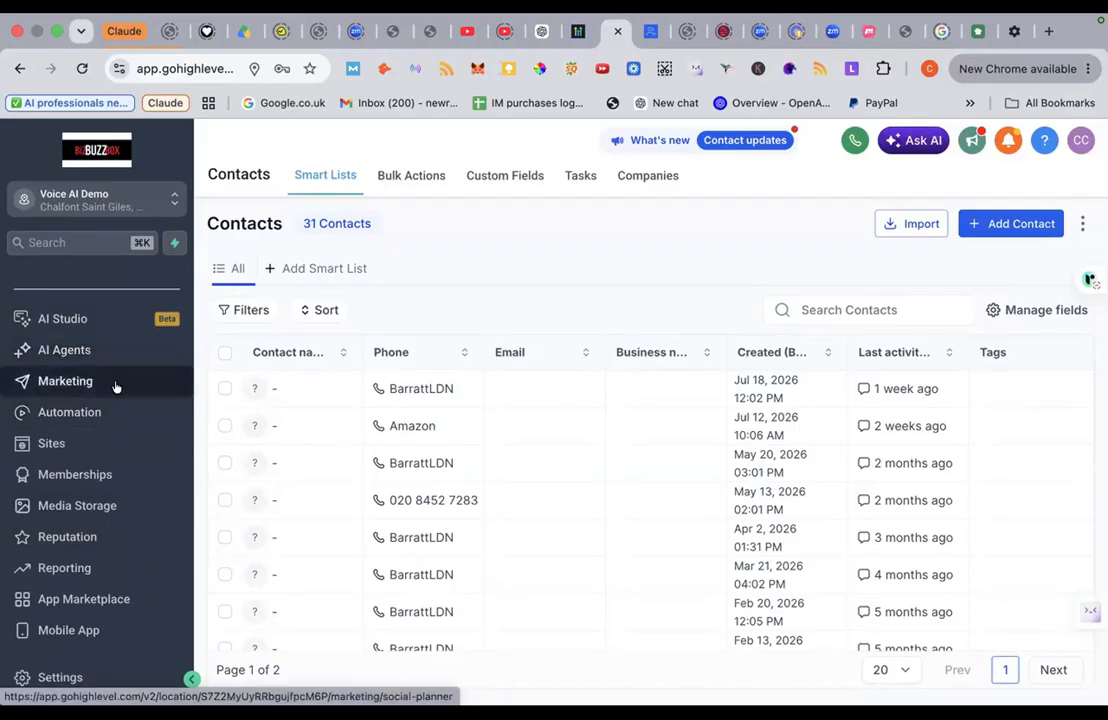
# Step: Open the Marketing Social Planner, scroll it, then switch to the Emails section
pyautogui.click(82, 384)
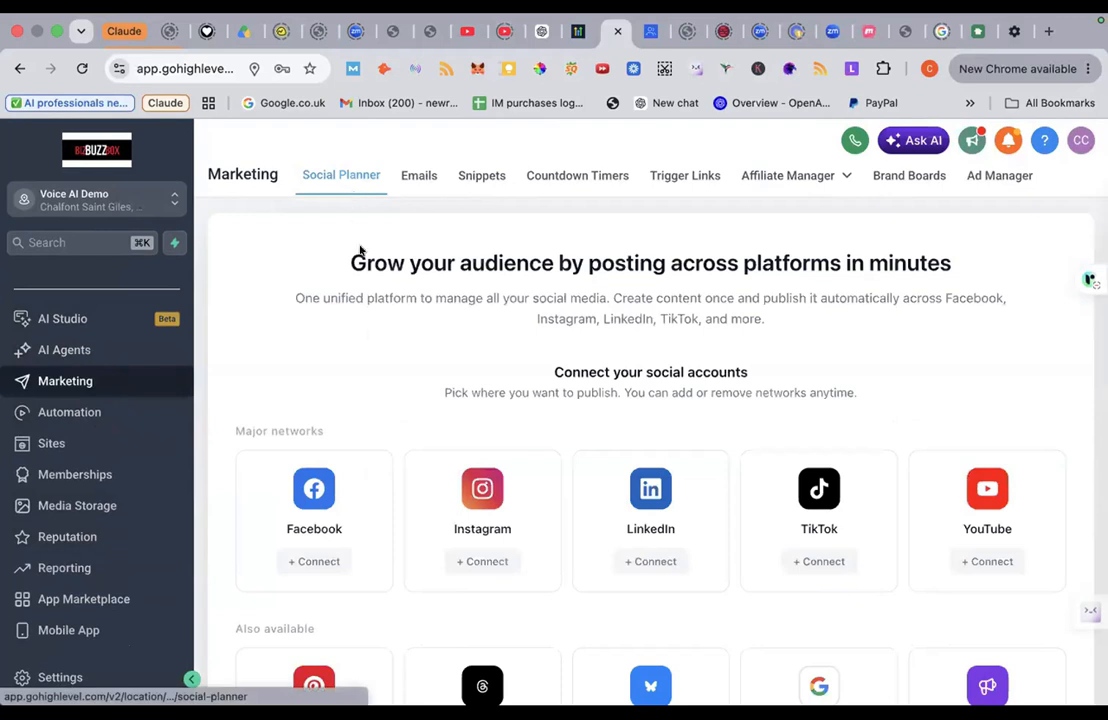
pyautogui.scroll(-3, 363, 358)
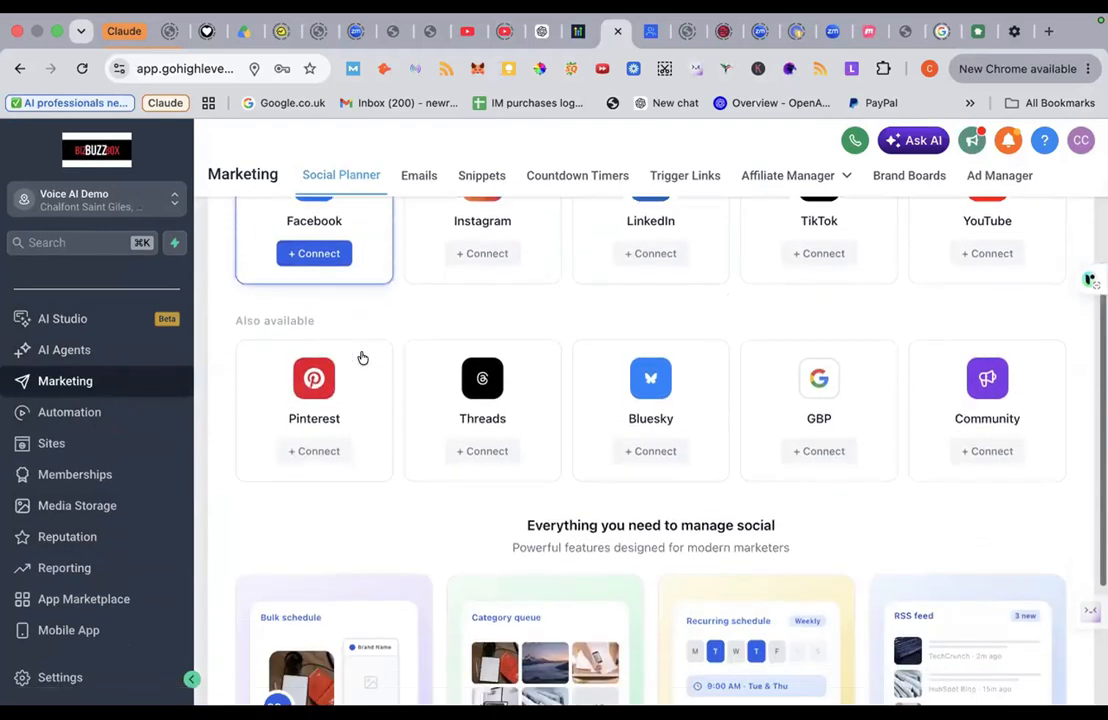
pyautogui.scroll(3, 363, 358)
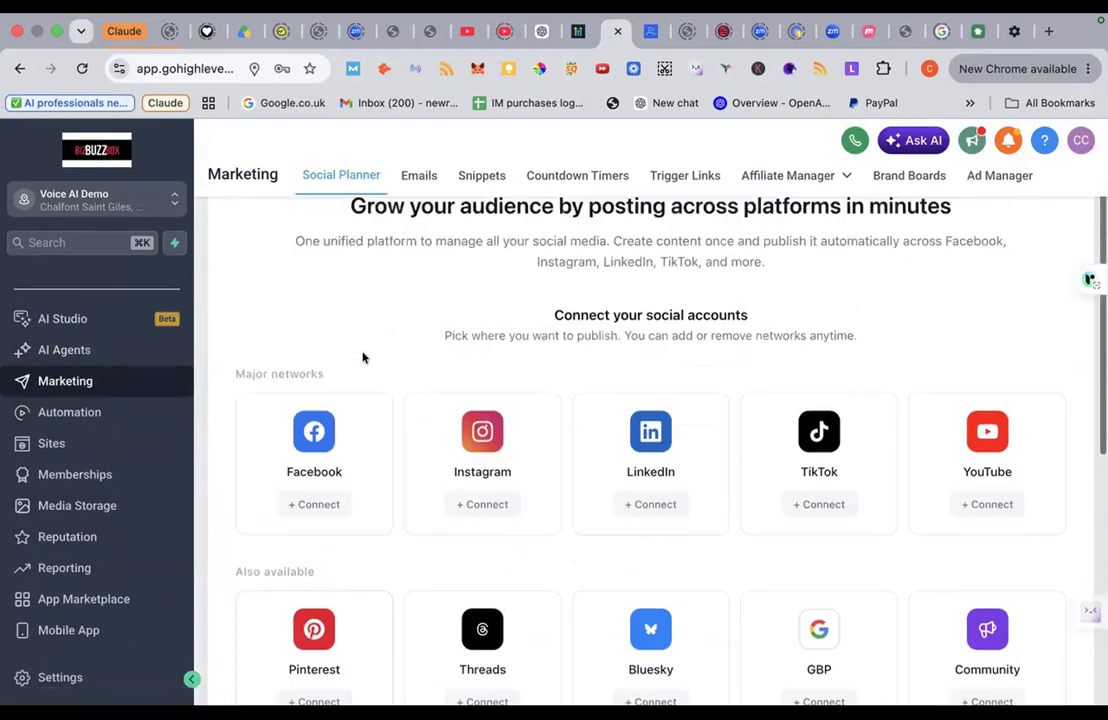
pyautogui.scroll(1, 363, 358)
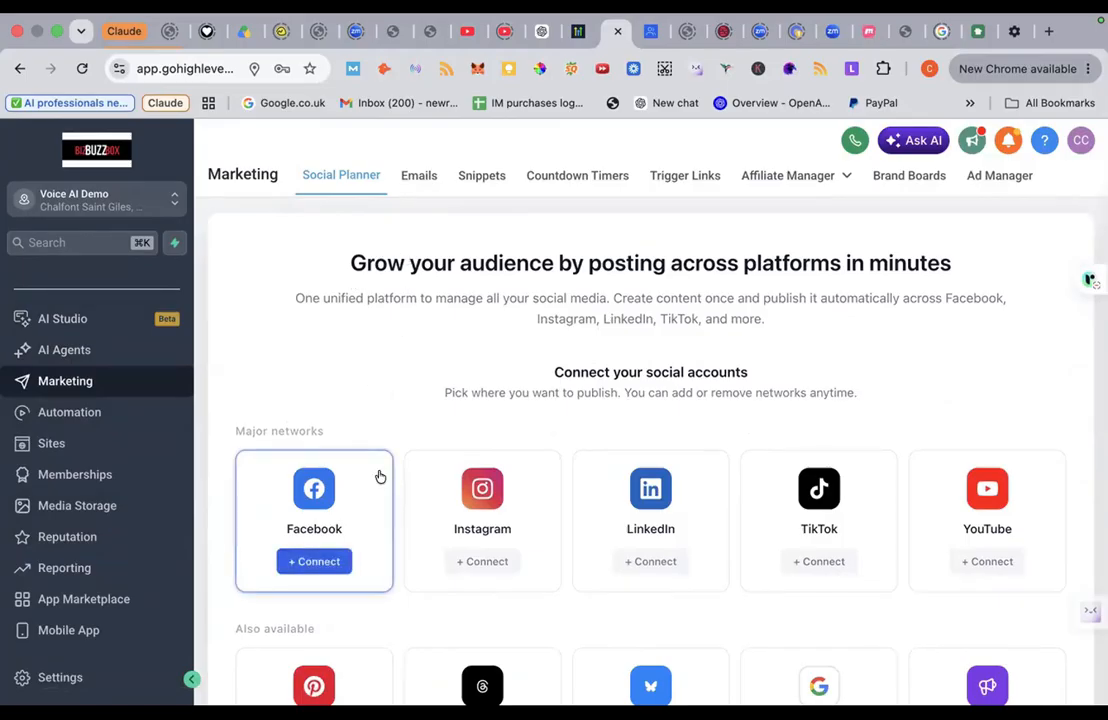
pyautogui.click(420, 180)
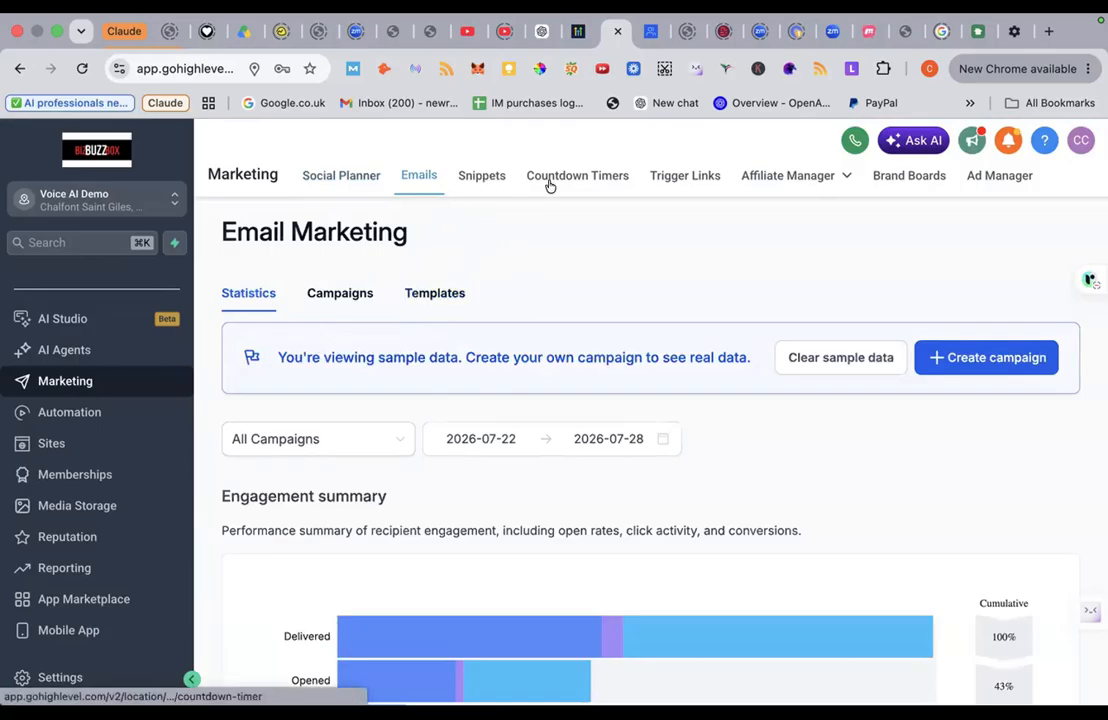
pyautogui.moveTo(866, 180)
# Step: Open Automation to see the Workflows list with one draft and one published workflow
pyautogui.click(56, 415)
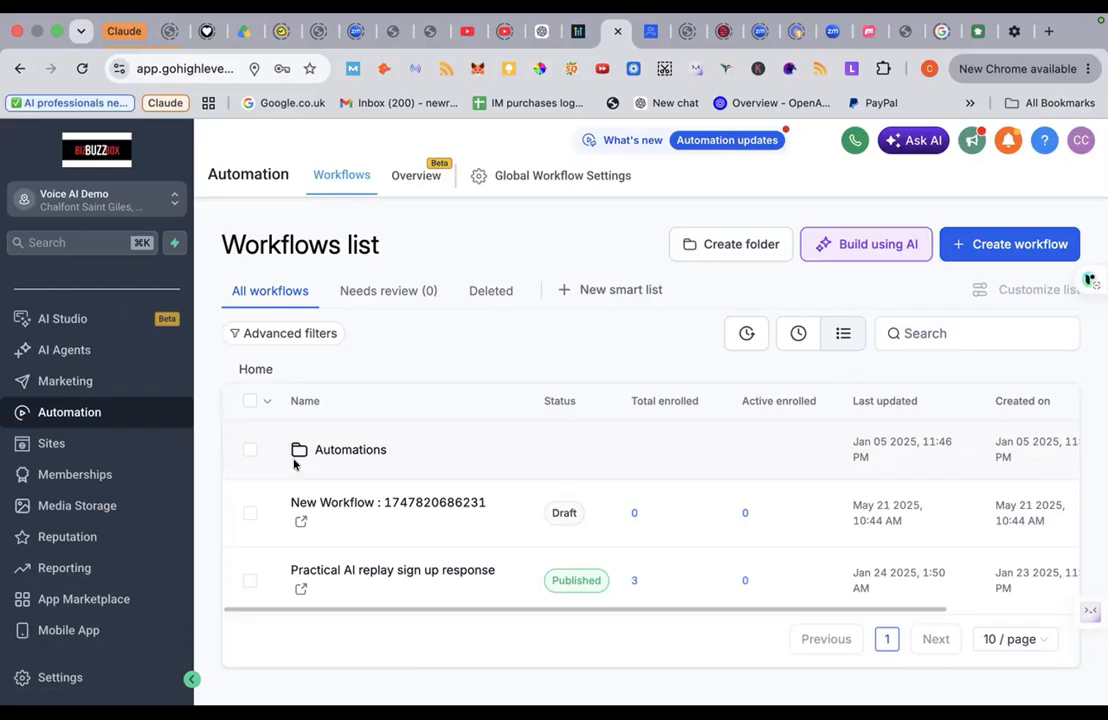
# Step: Open Sites to the Funnels page listing Practical AI for Business and Project Management Webinar
pyautogui.click(99, 446)
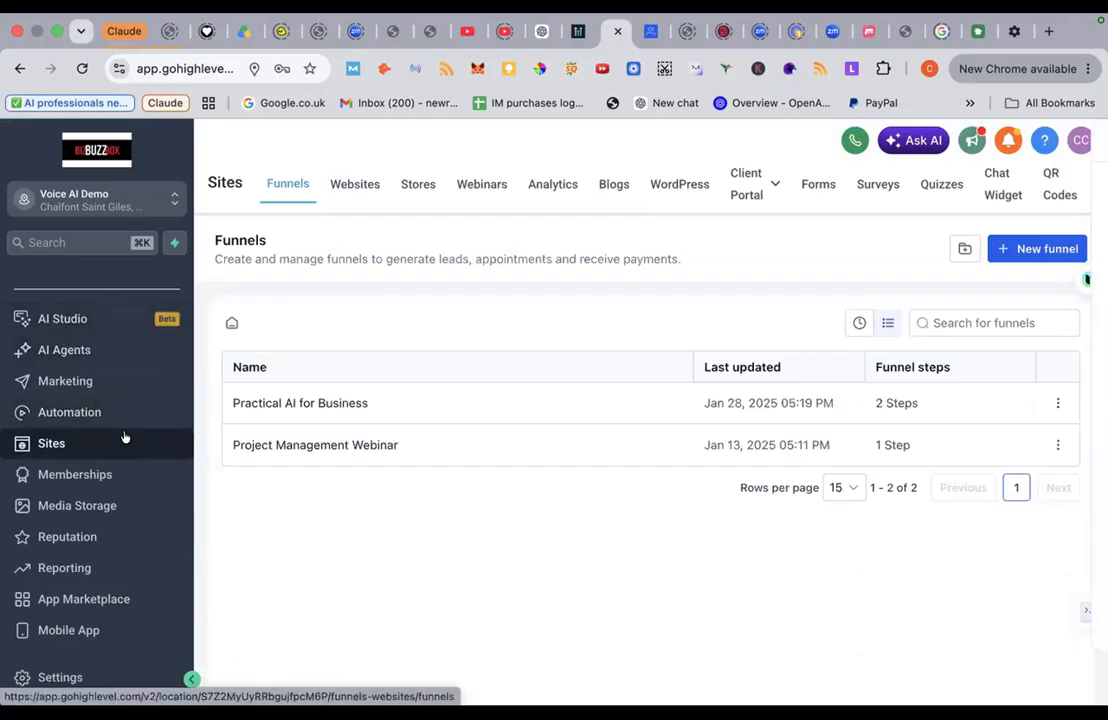
# Step: On the Websites tab, start a new website using the From templates option
pyautogui.click(341, 190)
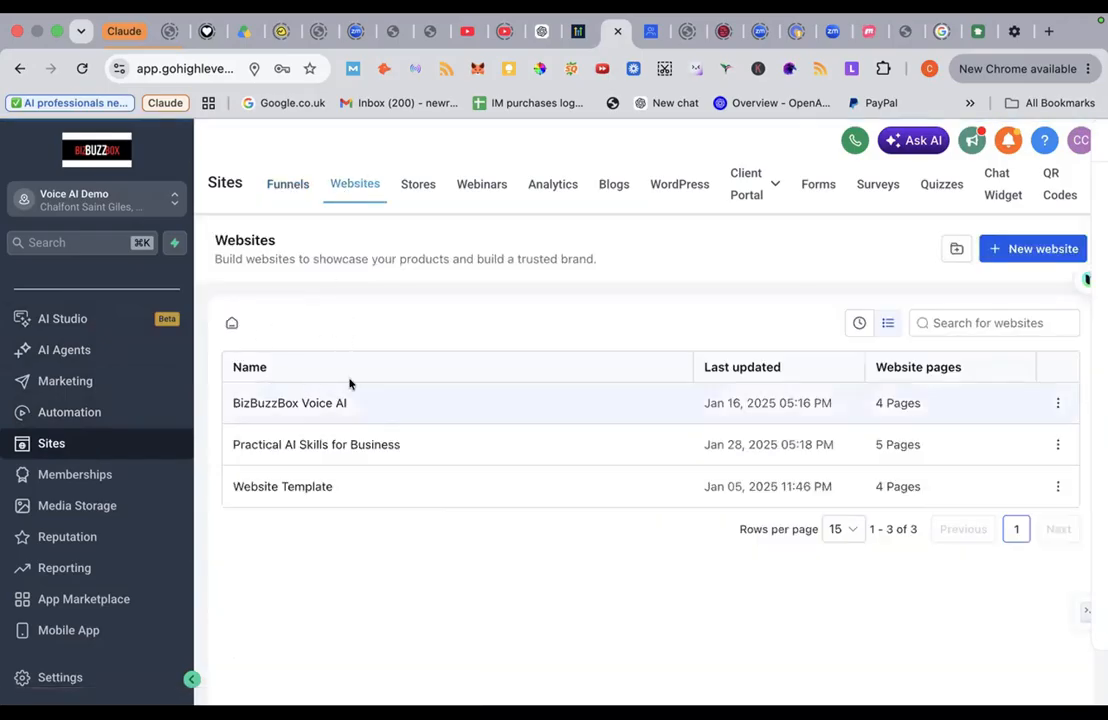
pyautogui.click(1020, 249)
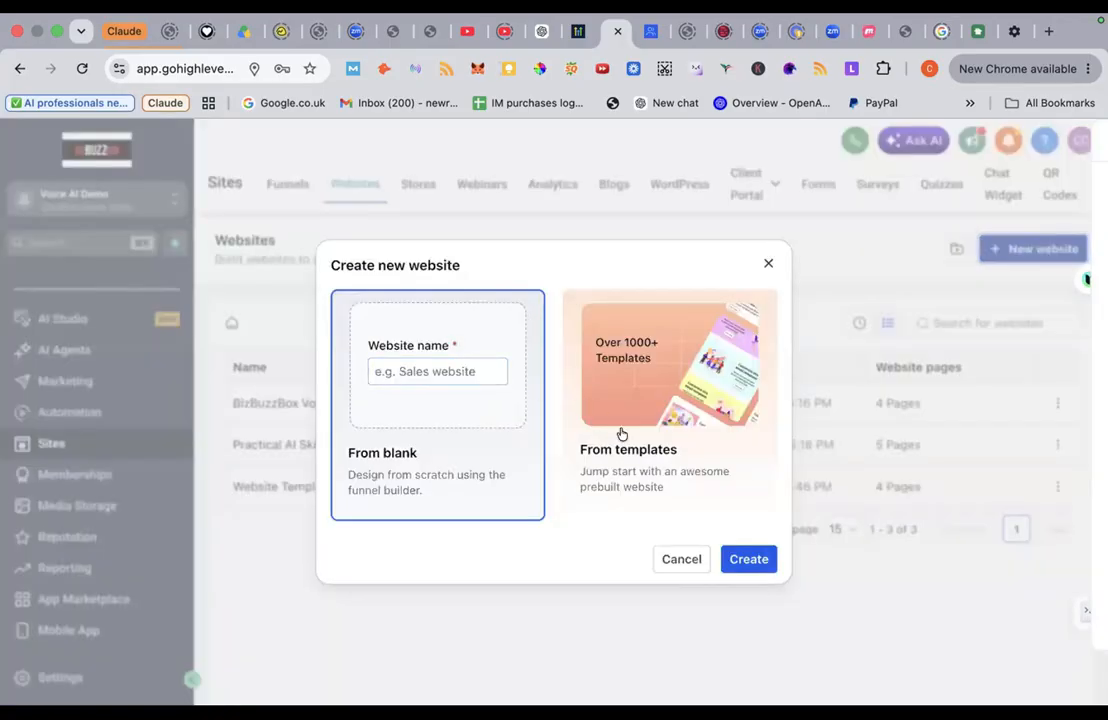
pyautogui.click(640, 456)
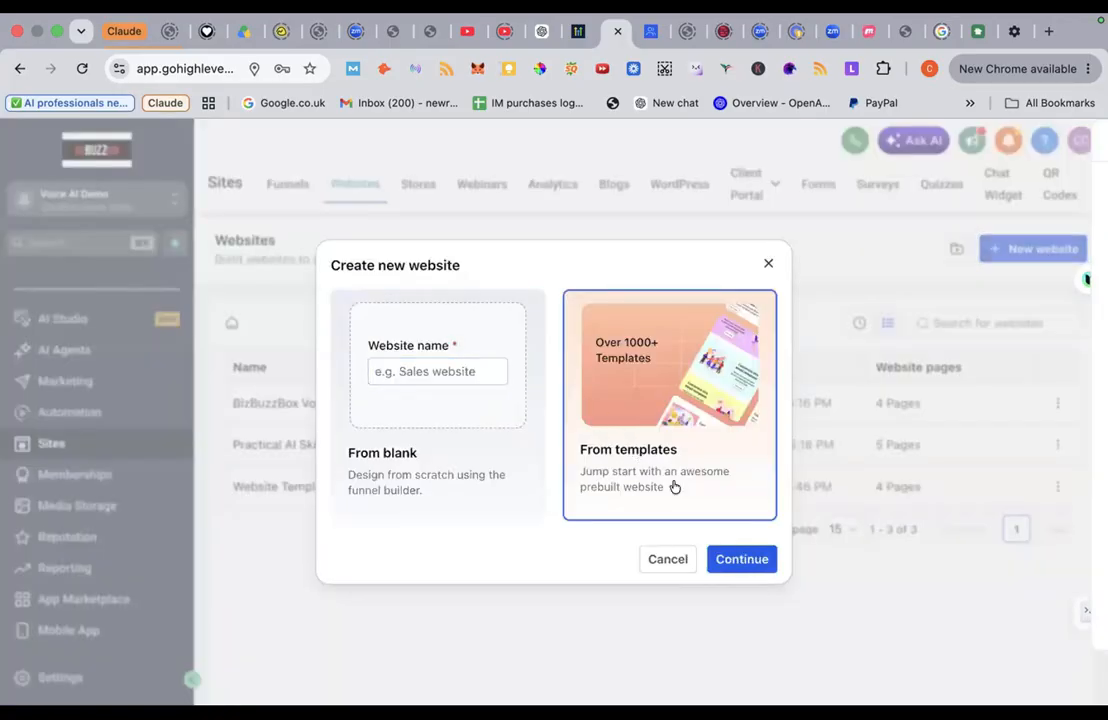
# Step: Continue to the Template library, show all 604 templates and scroll through them
pyautogui.click(742, 559)
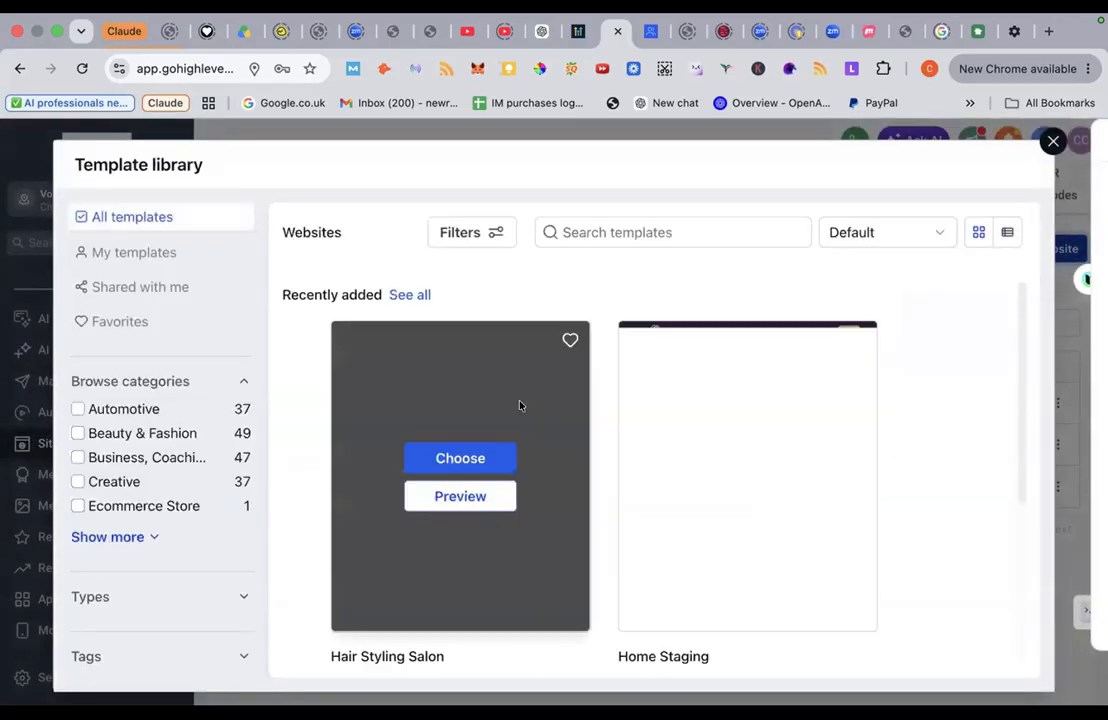
pyautogui.scroll(-3, 591, 462)
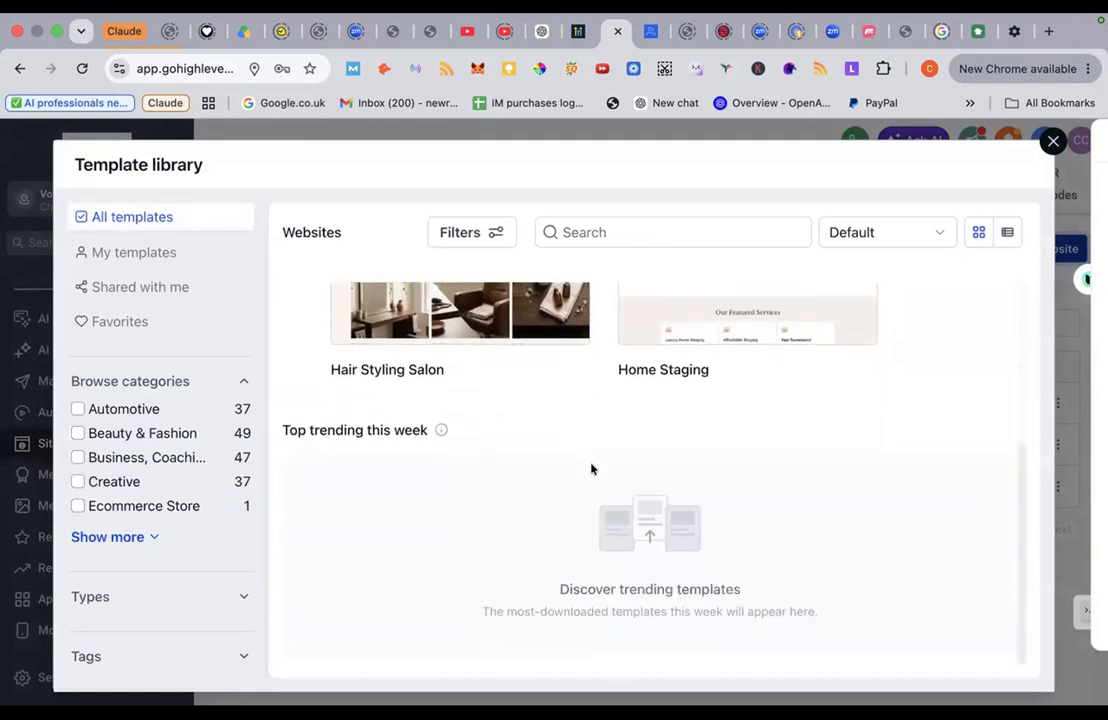
pyautogui.scroll(3, 591, 467)
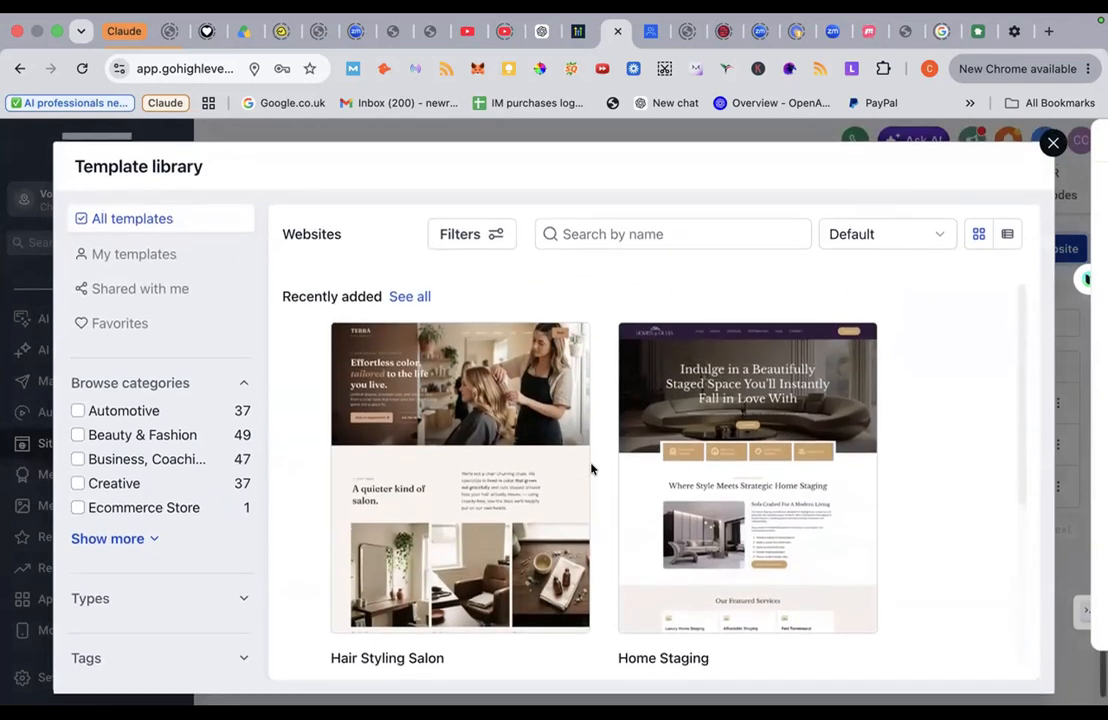
pyautogui.moveTo(419, 340)
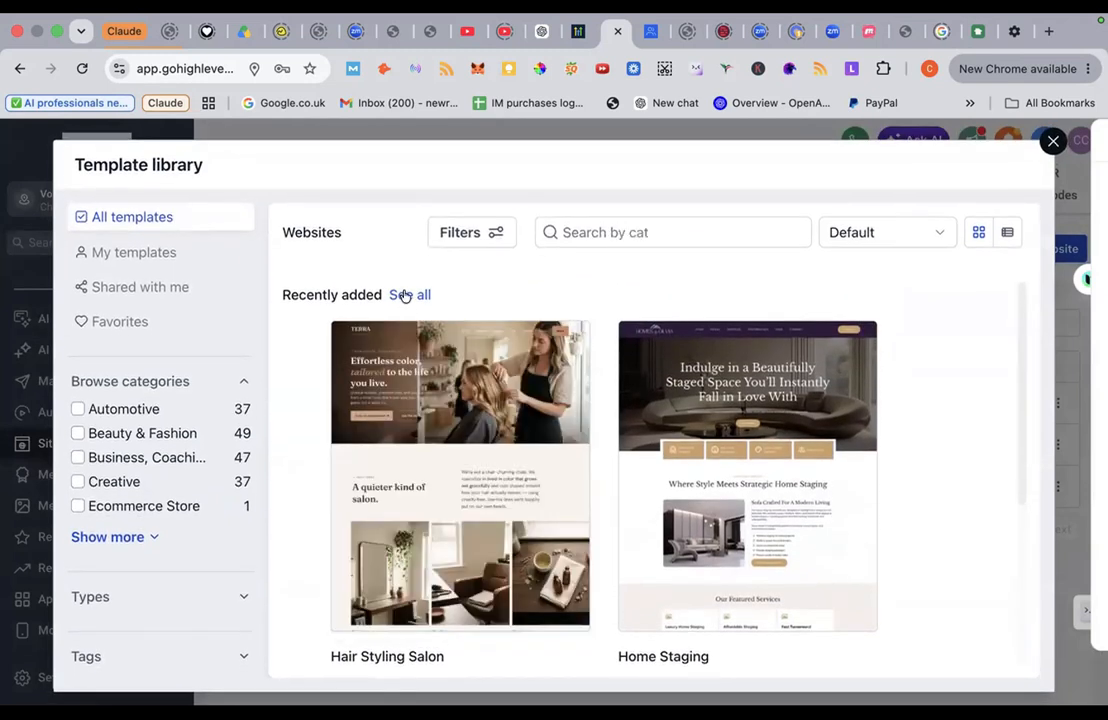
pyautogui.click(405, 294)
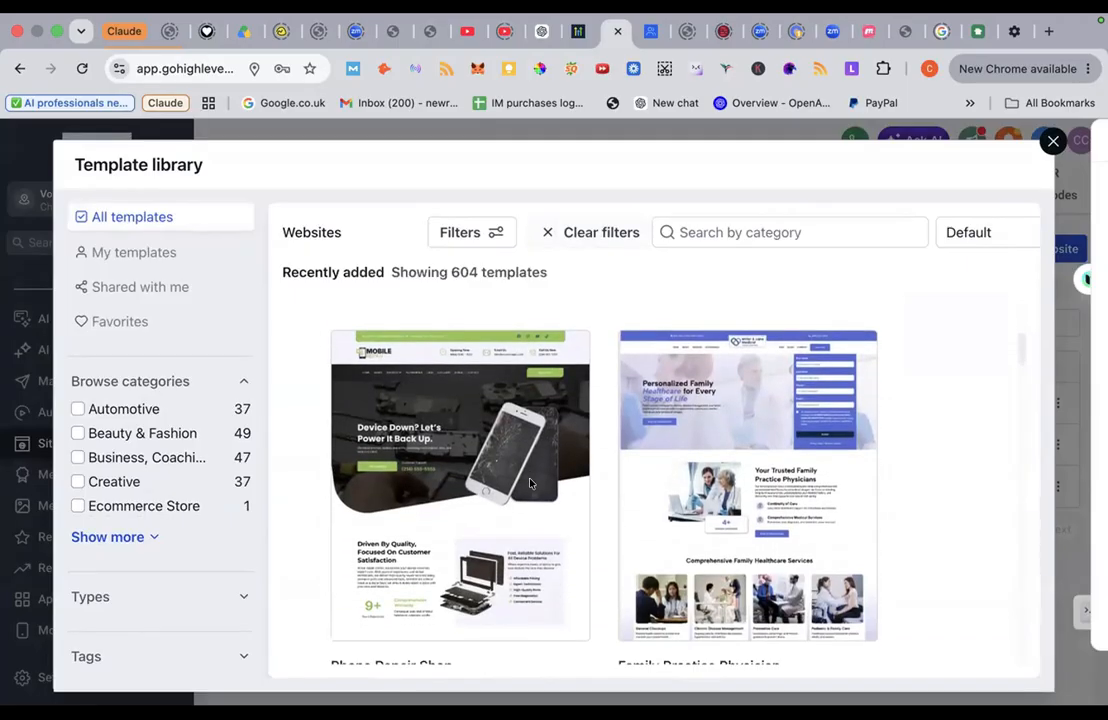
pyautogui.scroll(-15, 530, 484)
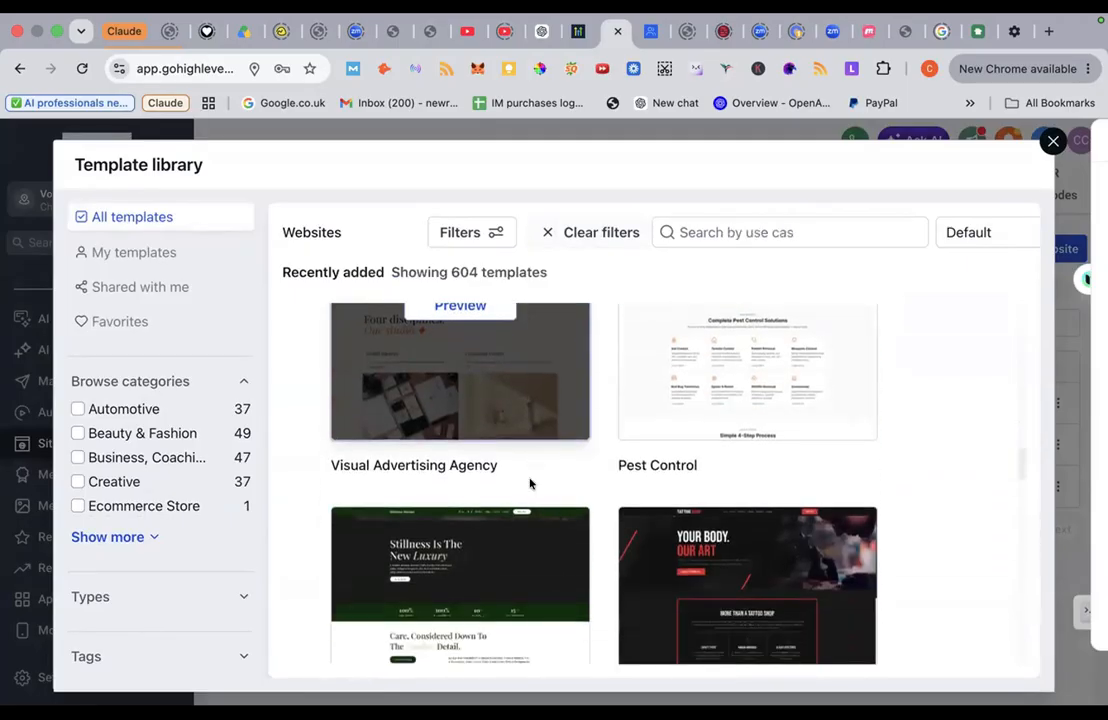
pyautogui.scroll(-10, 530, 484)
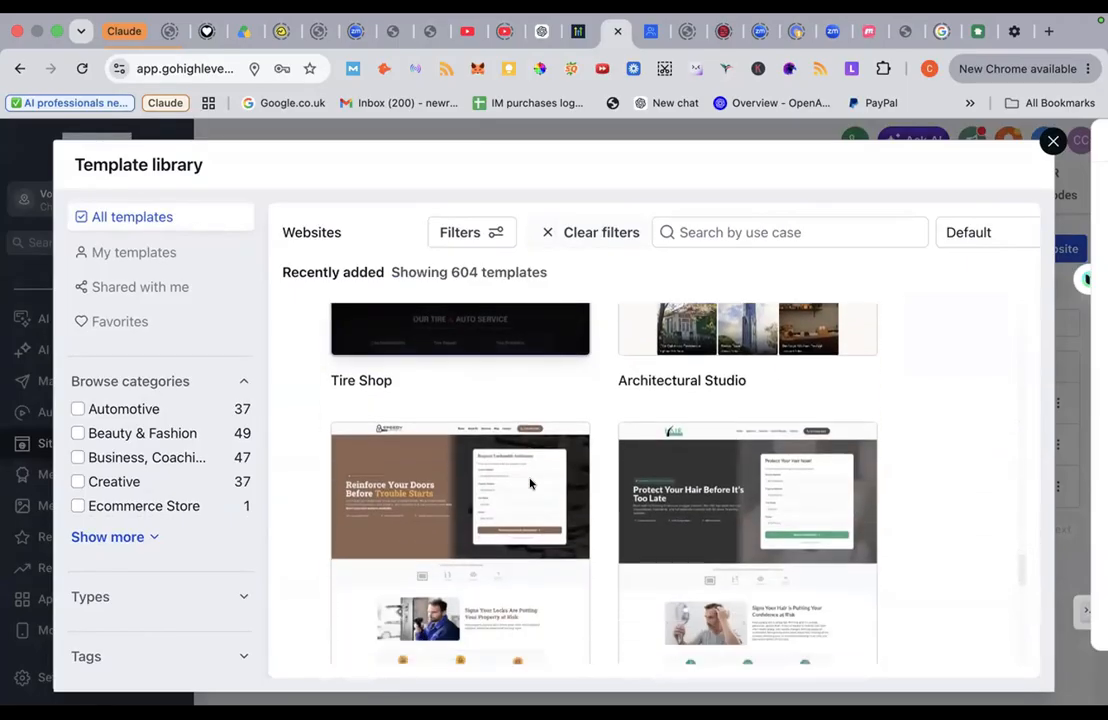
pyautogui.scroll(-10, 530, 484)
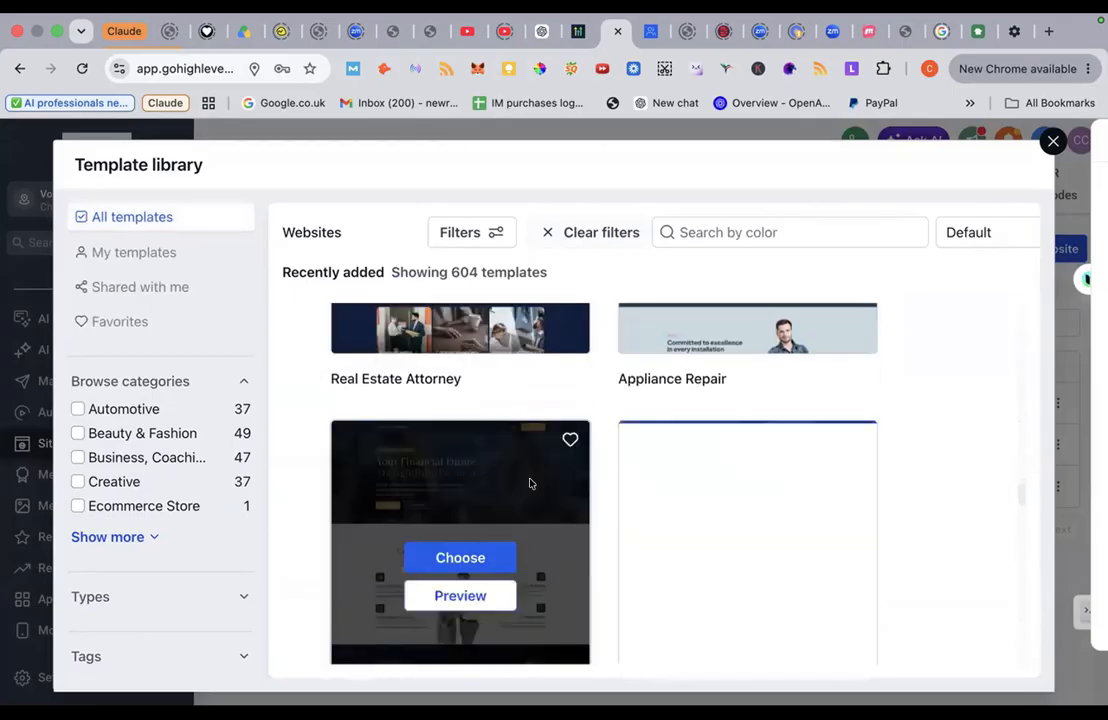
pyautogui.scroll(20, 530, 484)
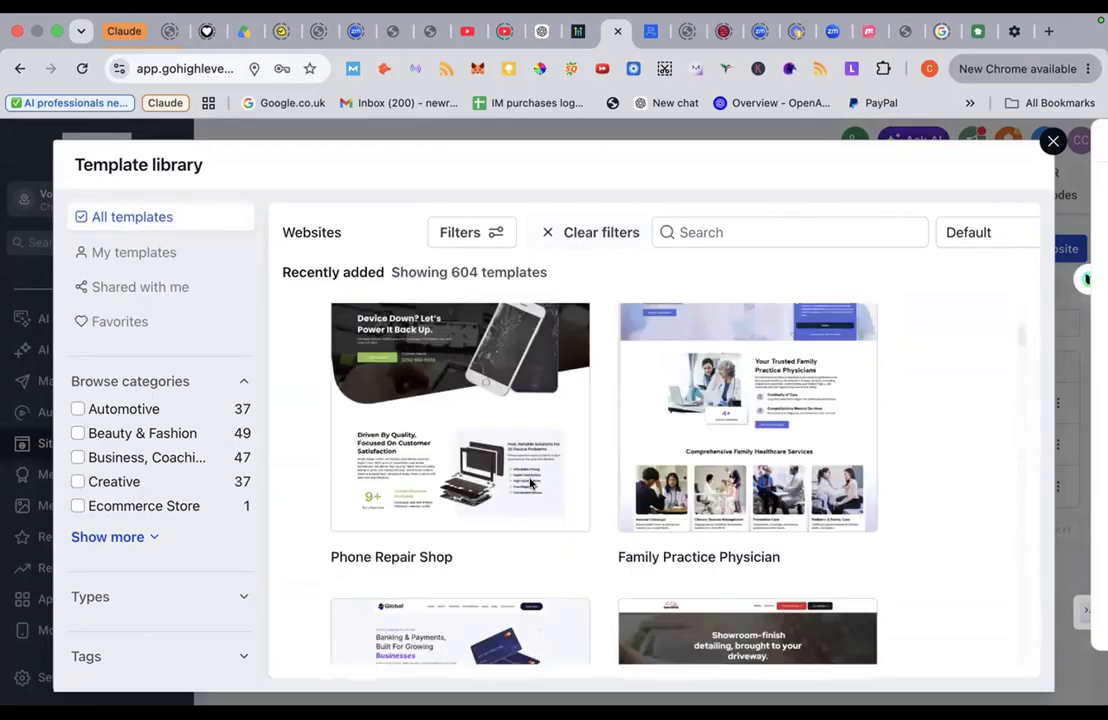
pyautogui.scroll(5, 530, 484)
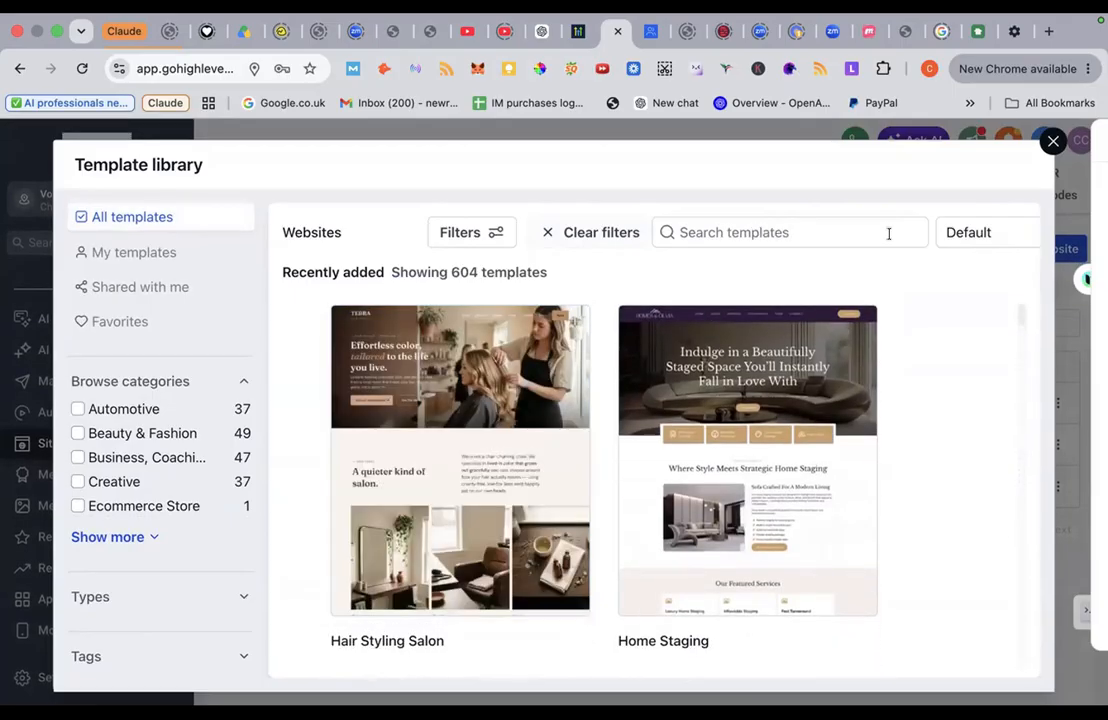
# Step: Close the template library without choosing a template and return to the Websites list
pyautogui.click(1053, 141)
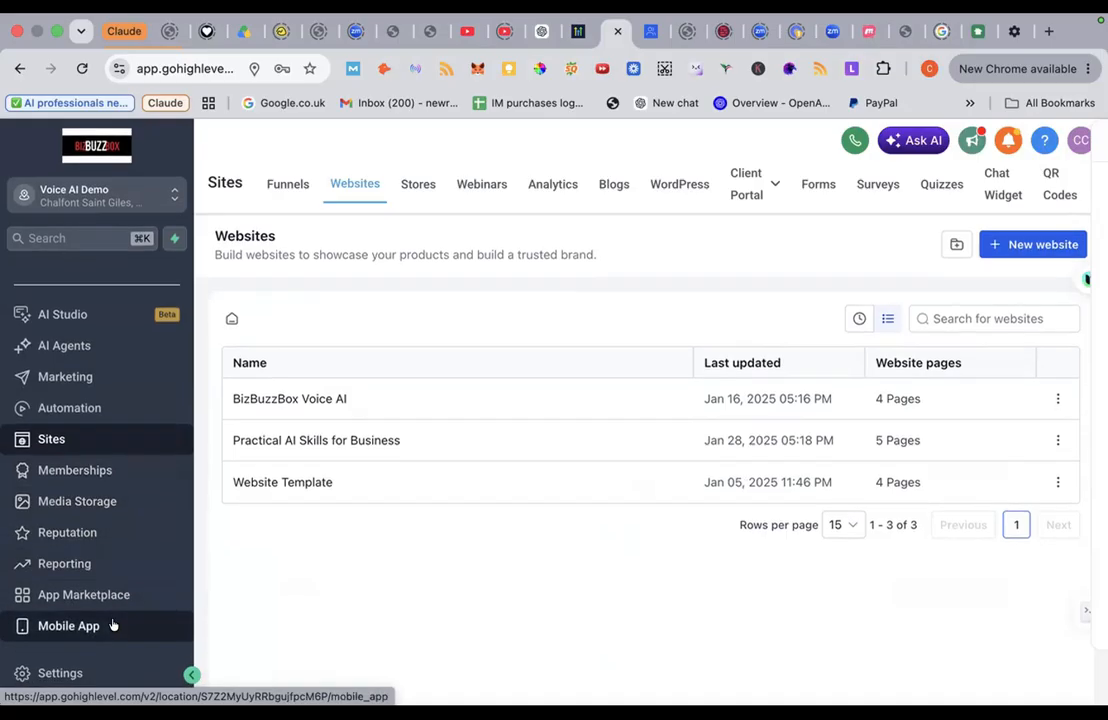
pyautogui.scroll(4, 113, 625)
pyautogui.scroll(2, 113, 625)
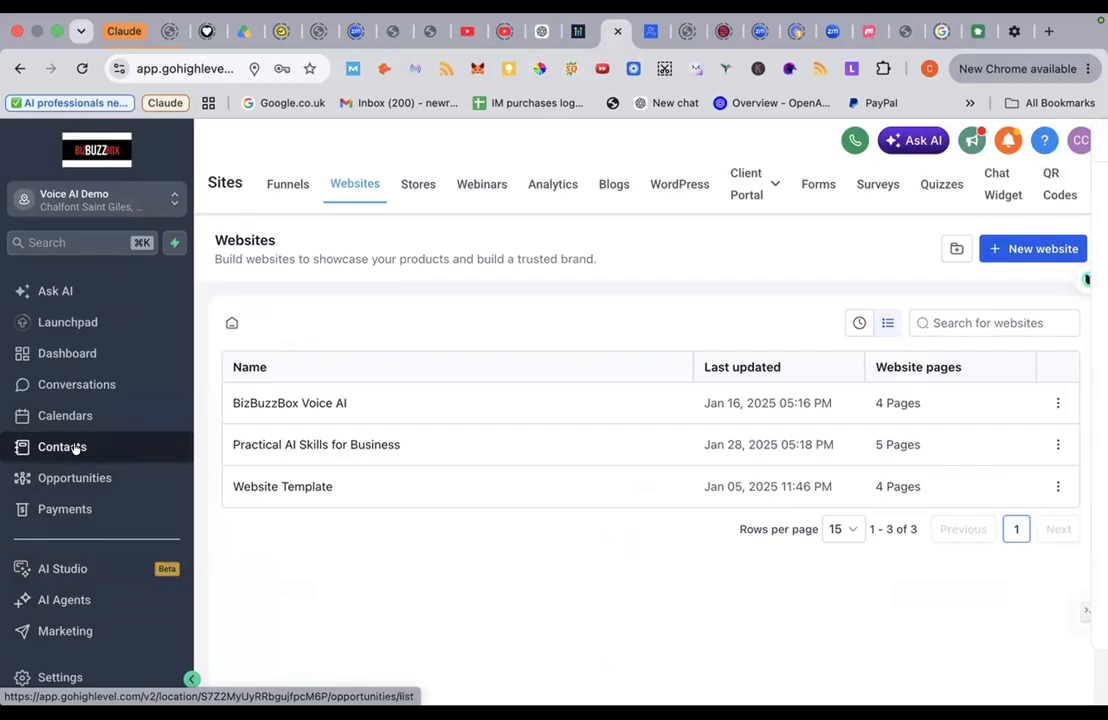
# Step: Open AI Studio and dismiss the high-latency warning notice
pyautogui.click(89, 570)
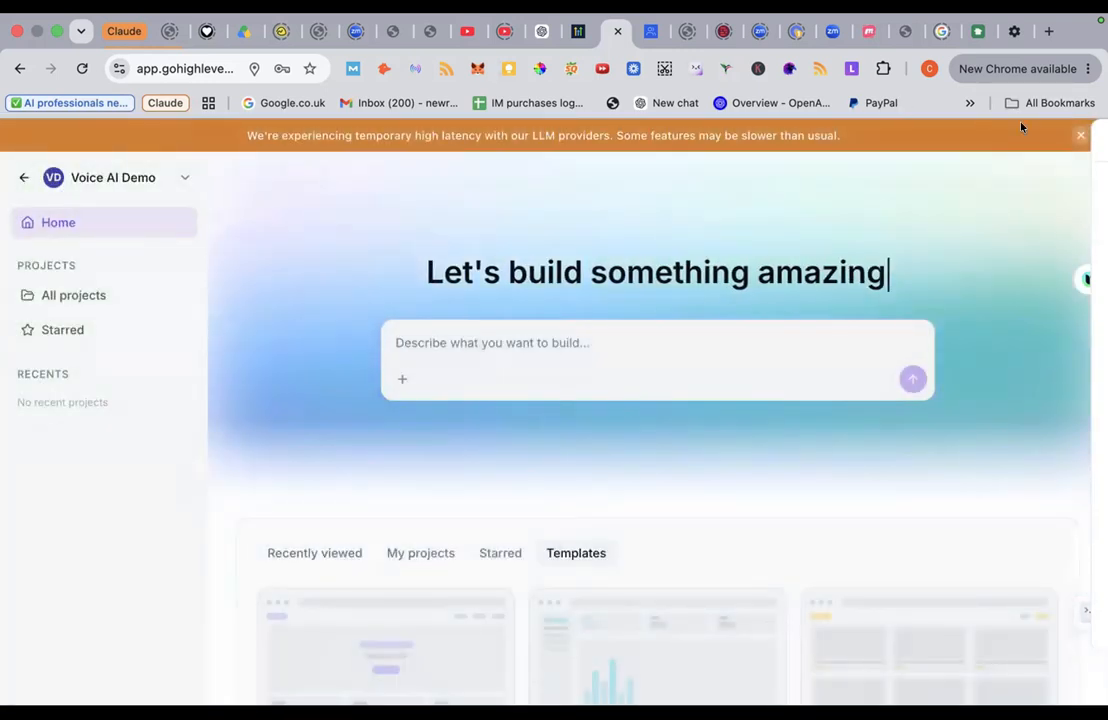
pyautogui.click(1078, 138)
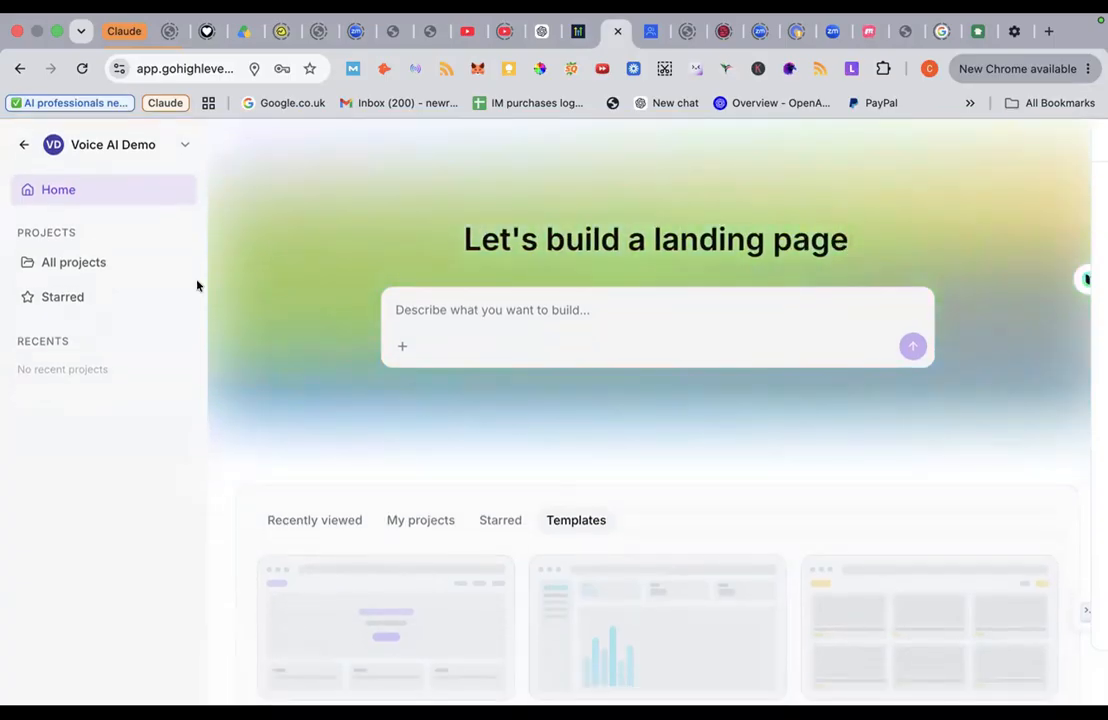
pyautogui.scroll(-3, 279, 362)
pyautogui.scroll(-9, 279, 362)
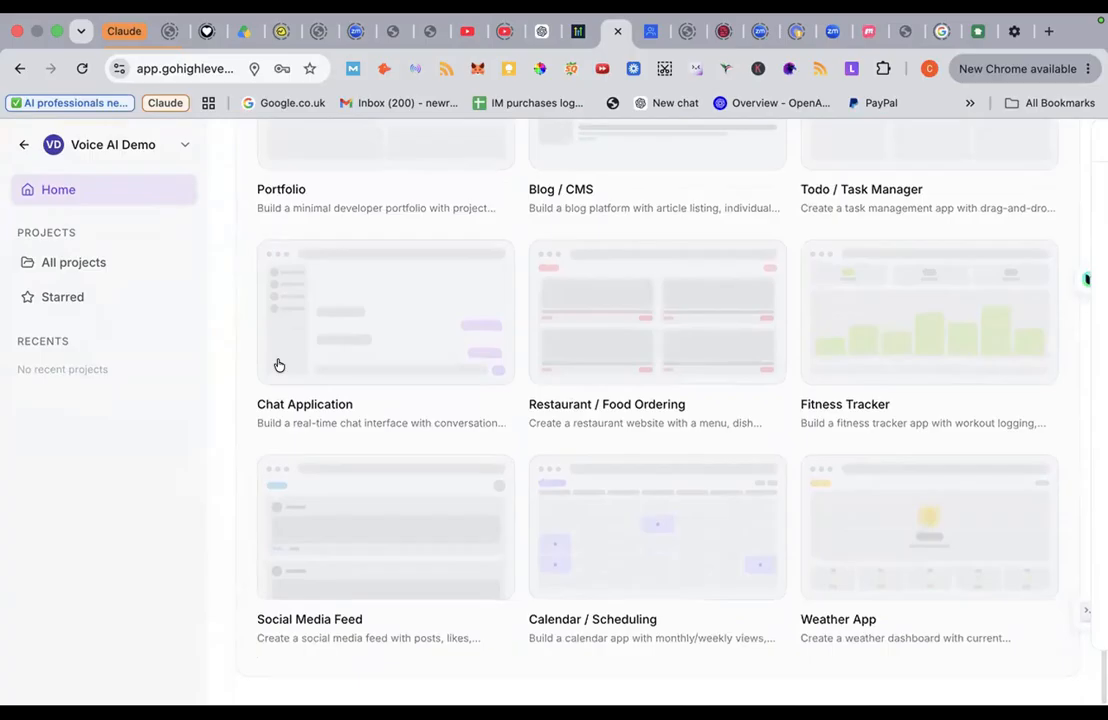
pyautogui.scroll(12, 278, 363)
pyautogui.scroll(-6, 279, 363)
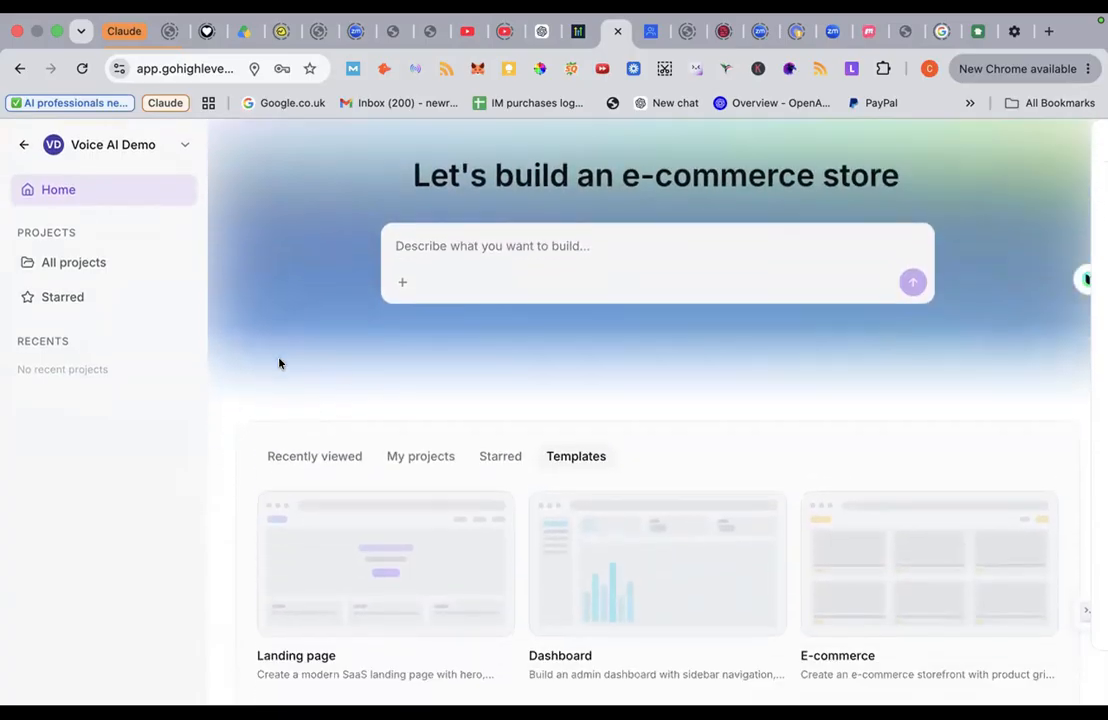
pyautogui.scroll(2, 279, 363)
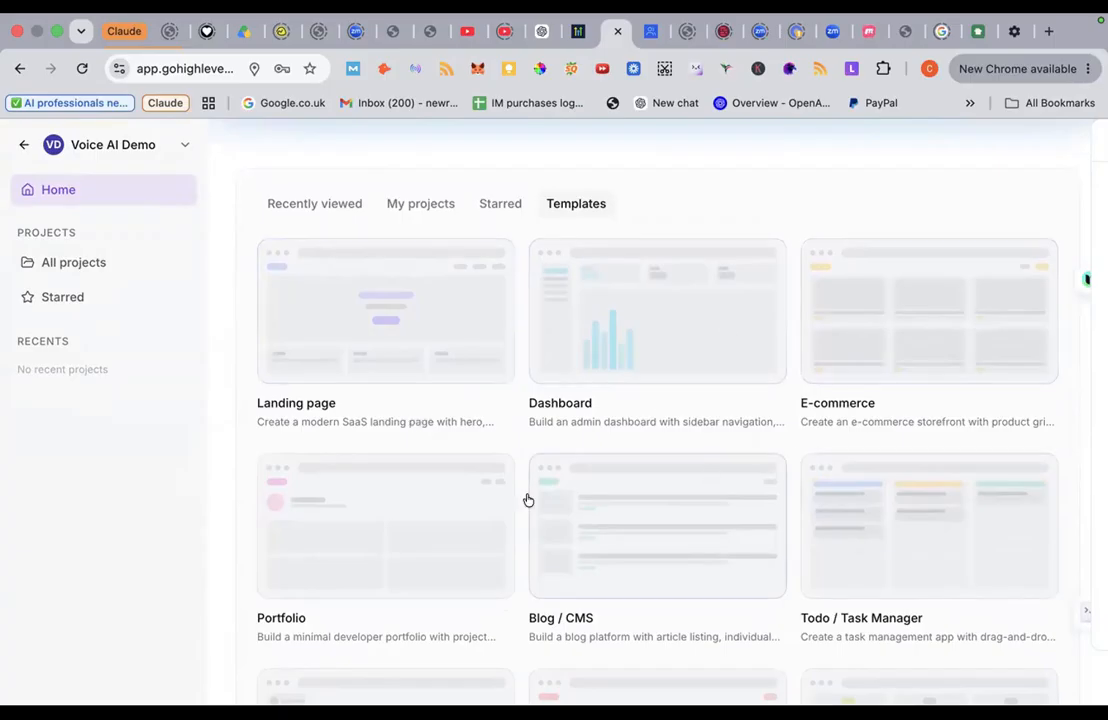
# Step: Show the Templates gallery with Landing page, Dashboard and E-commerce starter cards
pyautogui.scroll(-1, 522, 500)
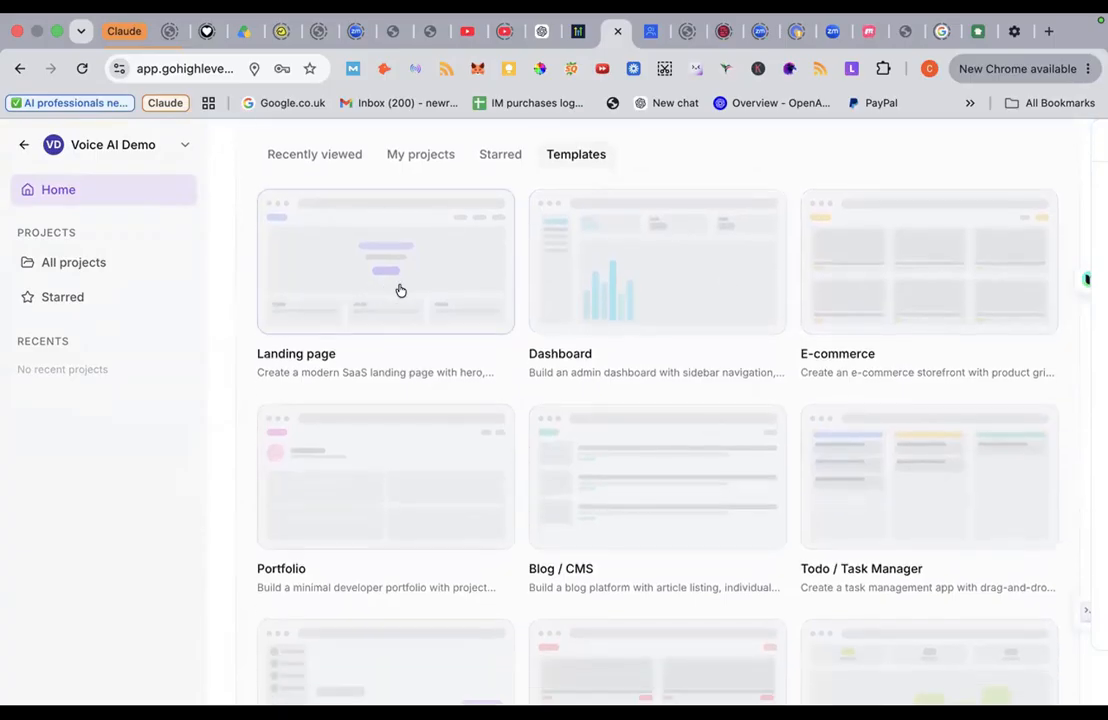
pyautogui.scroll(-1, 634, 303)
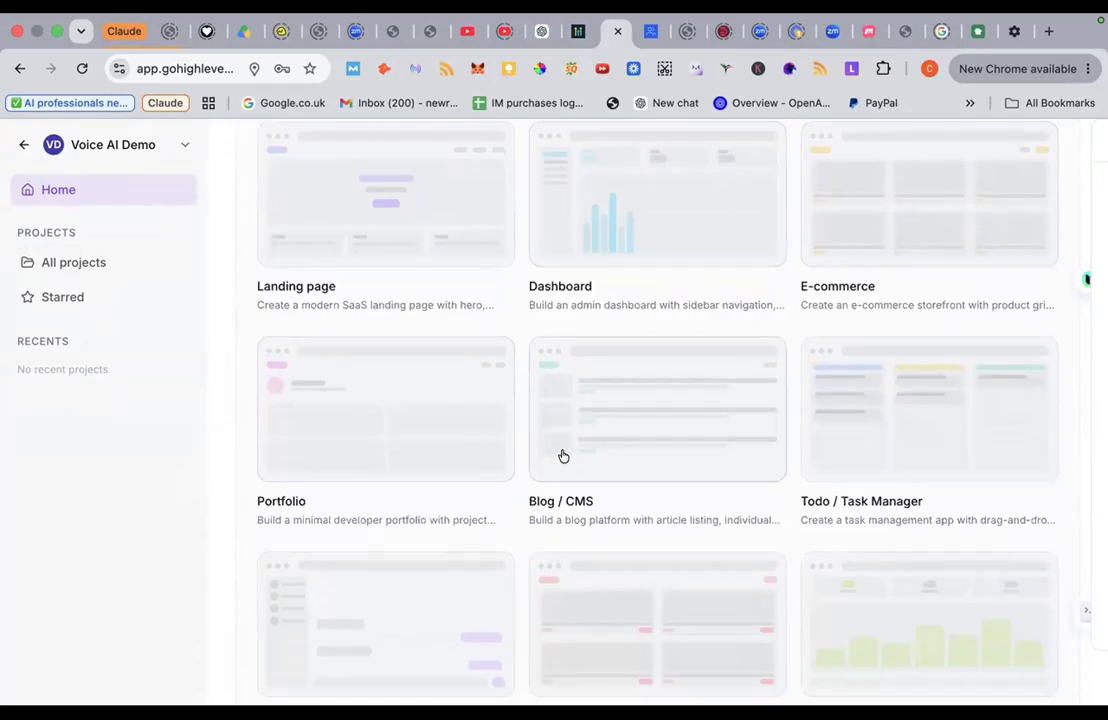
pyautogui.scroll(-3, 676, 449)
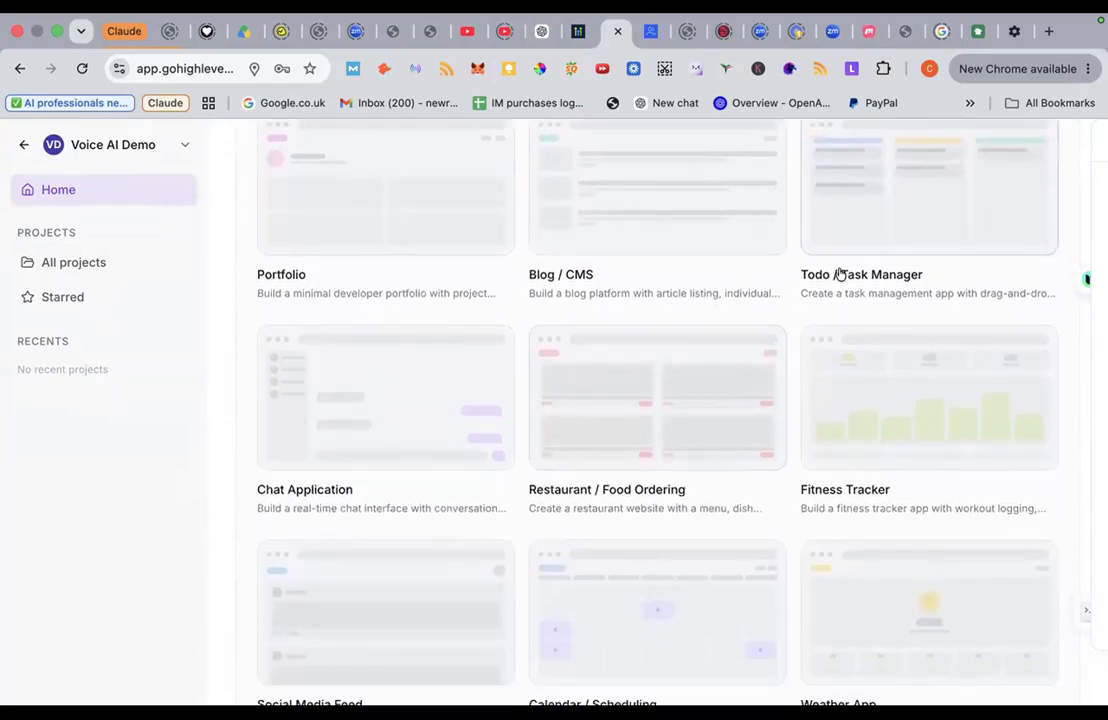
pyautogui.scroll(-1, 653, 432)
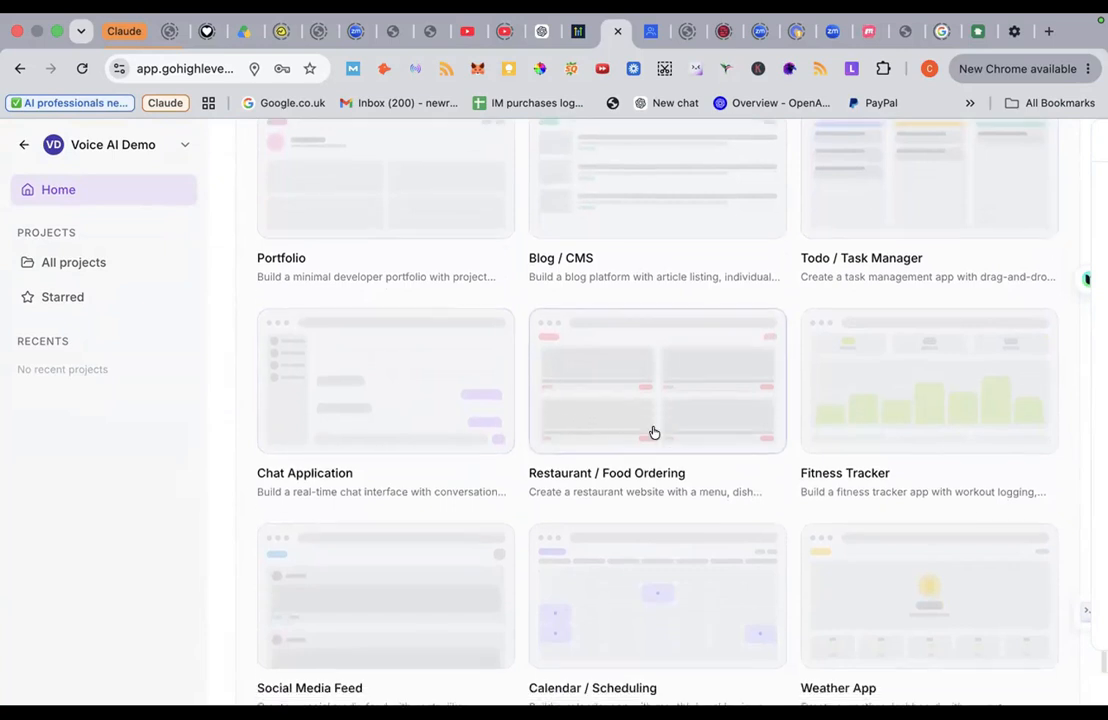
pyautogui.scroll(-1, 653, 432)
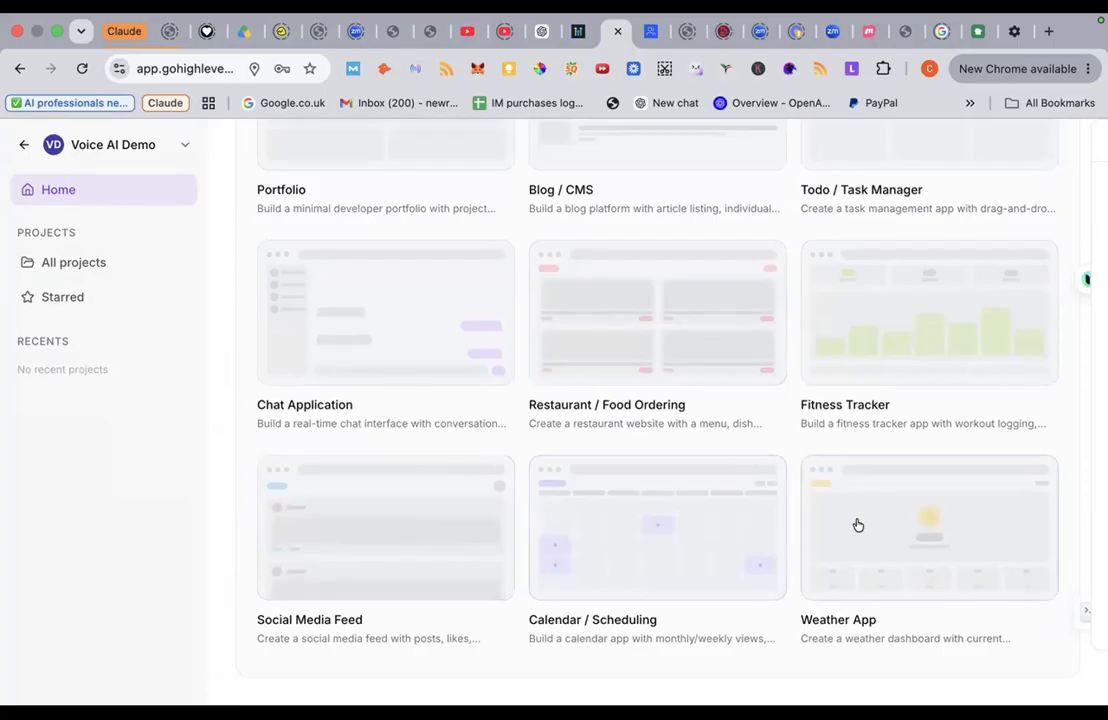
pyautogui.scroll(10, 680, 540)
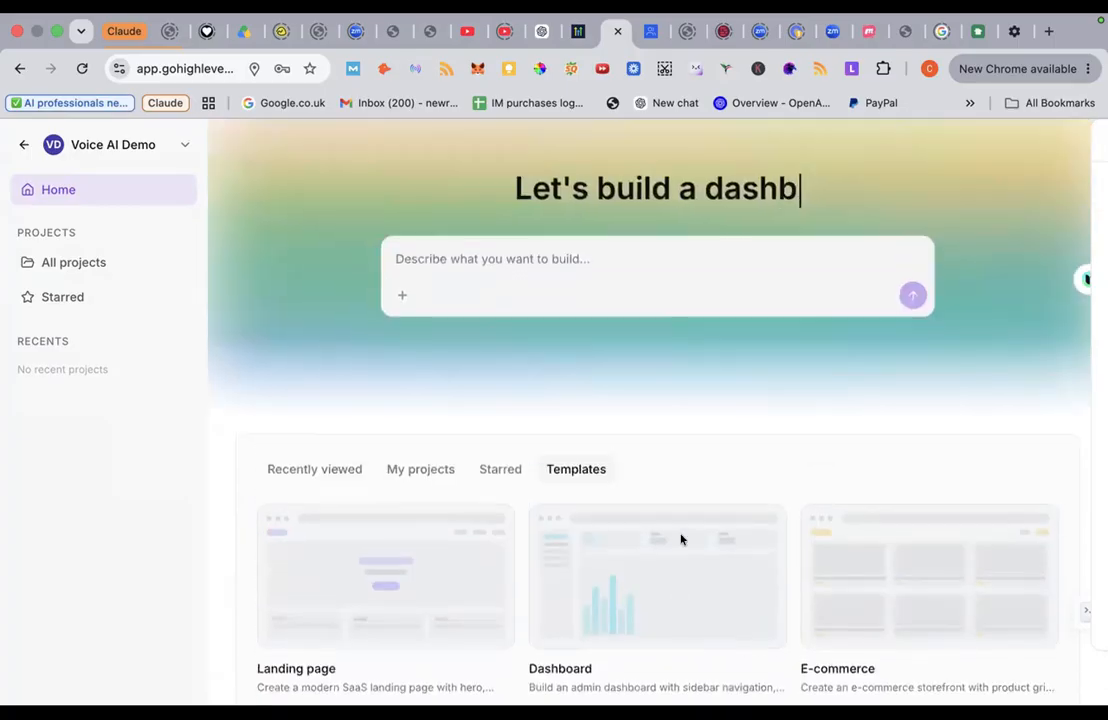
pyautogui.scroll(-3, 680, 540)
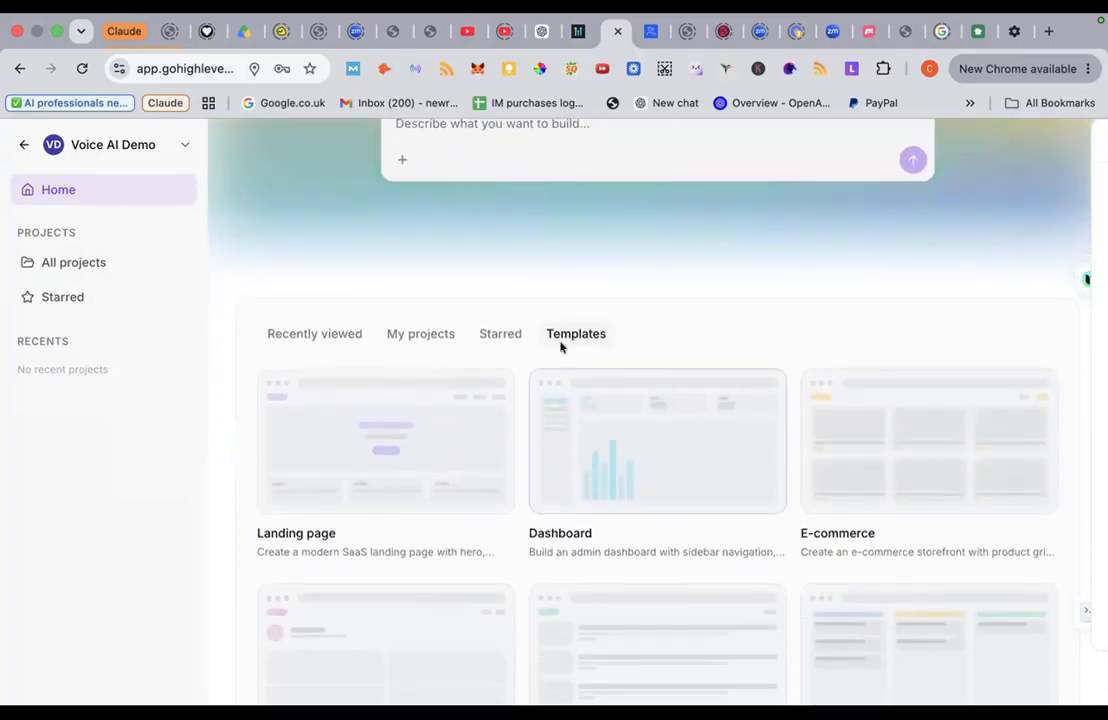
pyautogui.click(570, 334)
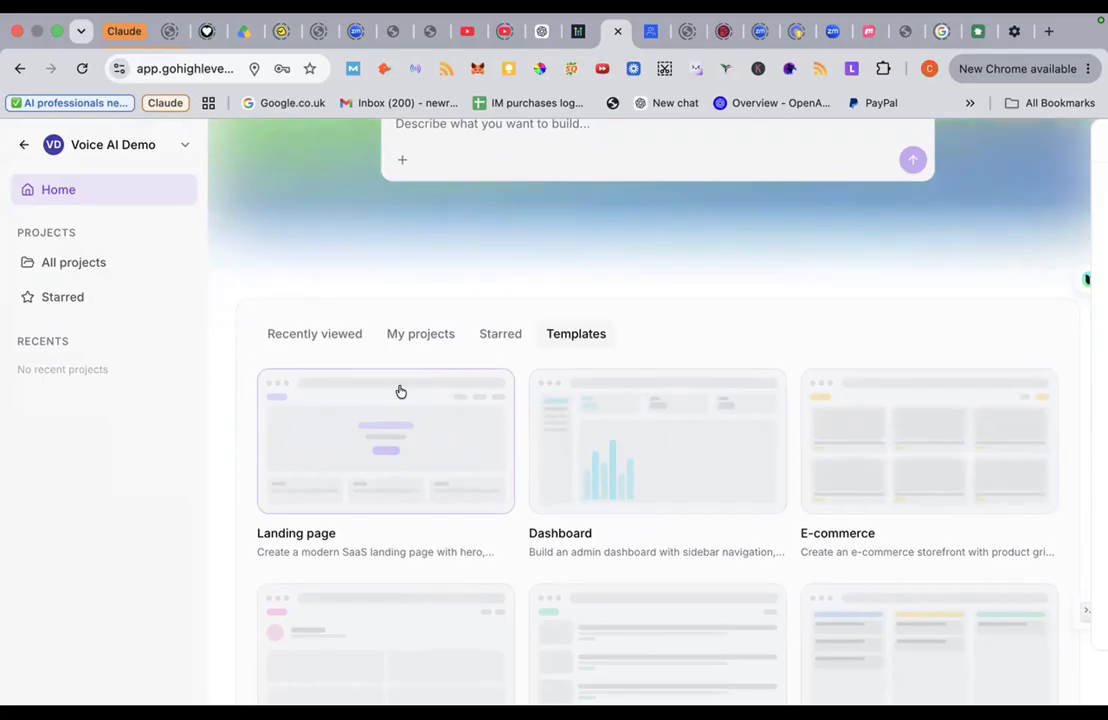
# Step: Switch to the My projects tab, which shows no projects yet
pyautogui.click(427, 335)
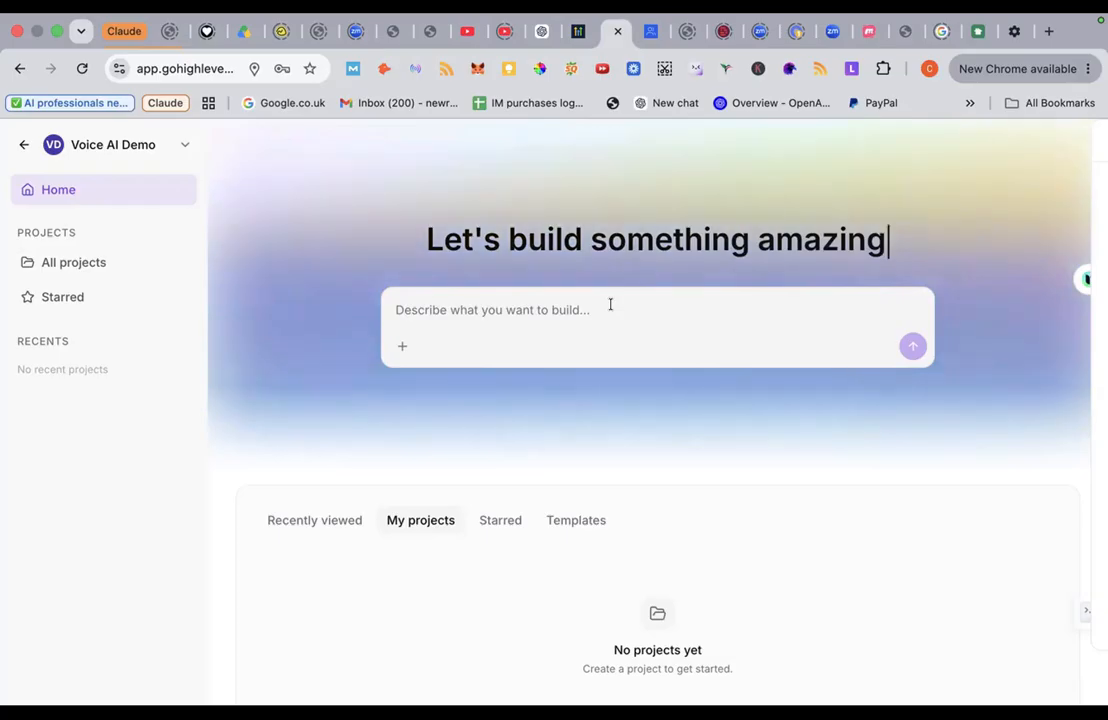
# Step: Return to the sub-account Dashboard and open the sub-account switcher
pyautogui.click(19, 150)
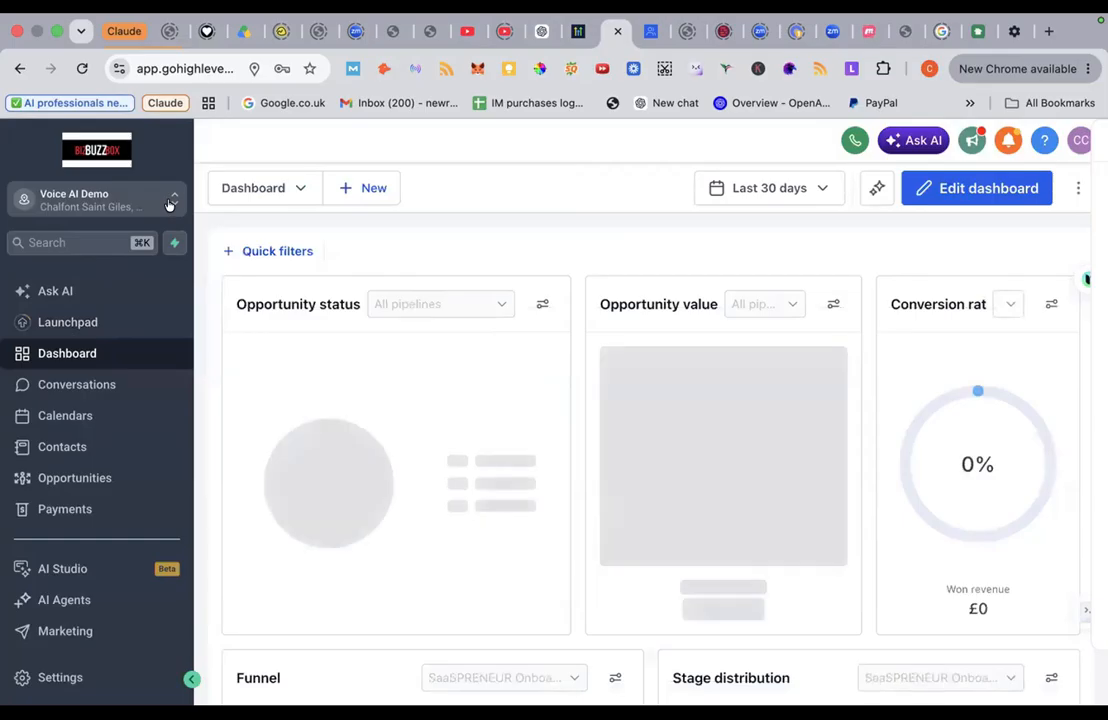
pyautogui.click(151, 205)
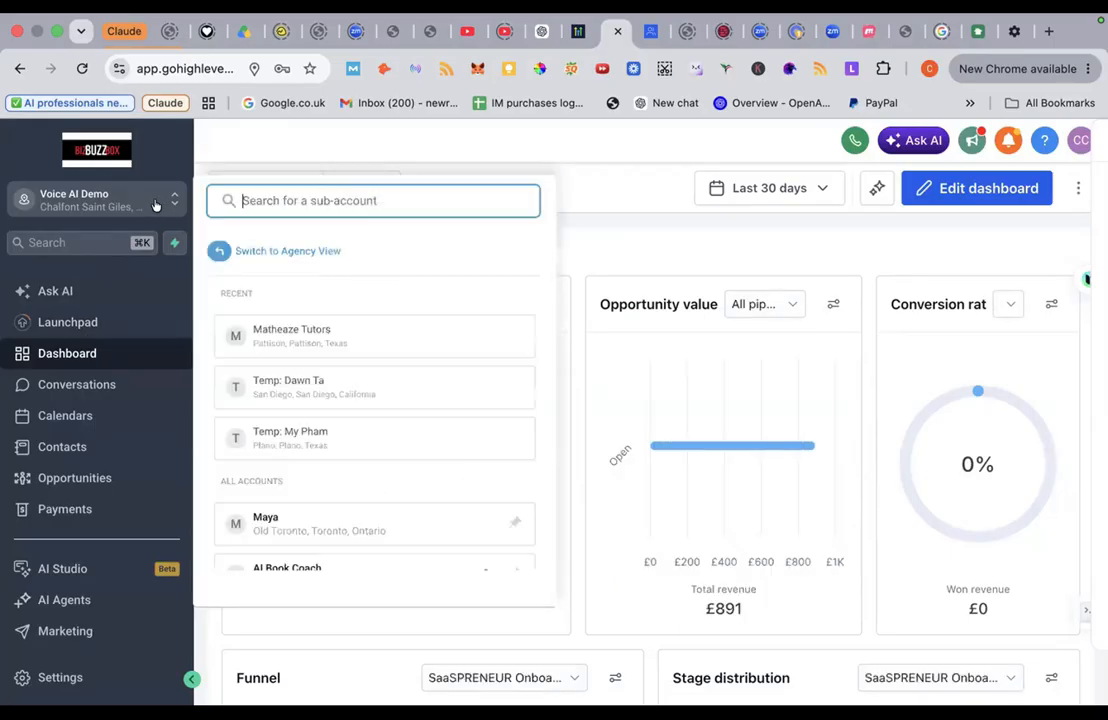
# Step: Look through the sub-account list, then click away to close the switcher
pyautogui.scroll(-5, 309, 440)
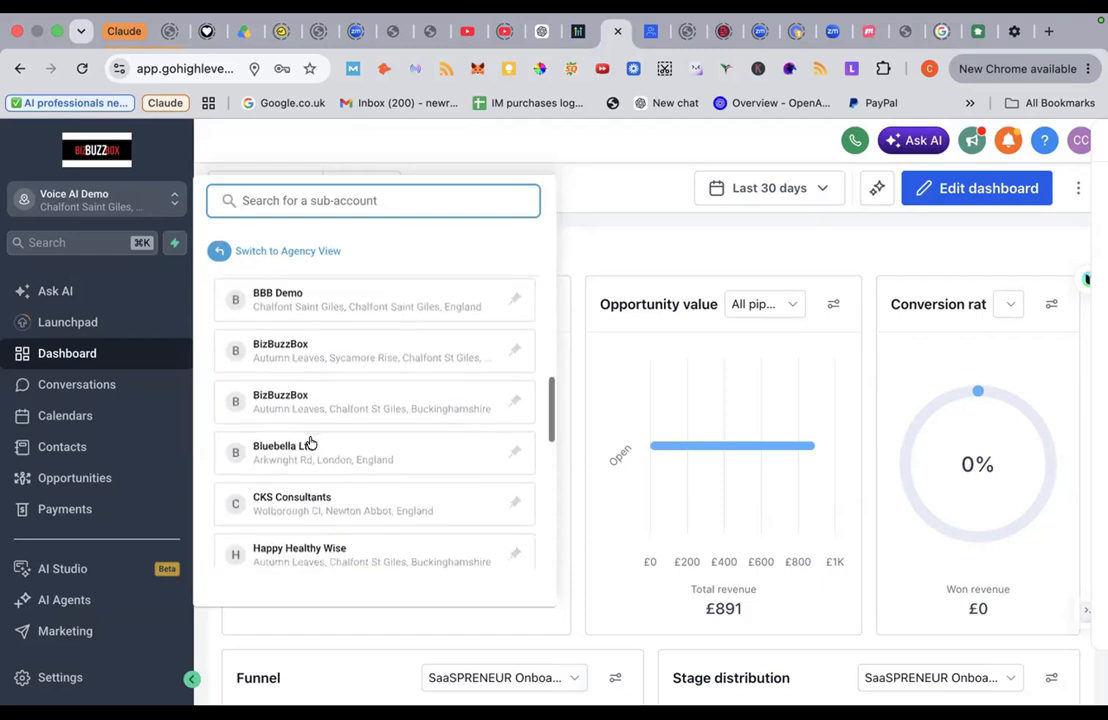
pyautogui.scroll(2, 309, 440)
pyautogui.click(321, 370)
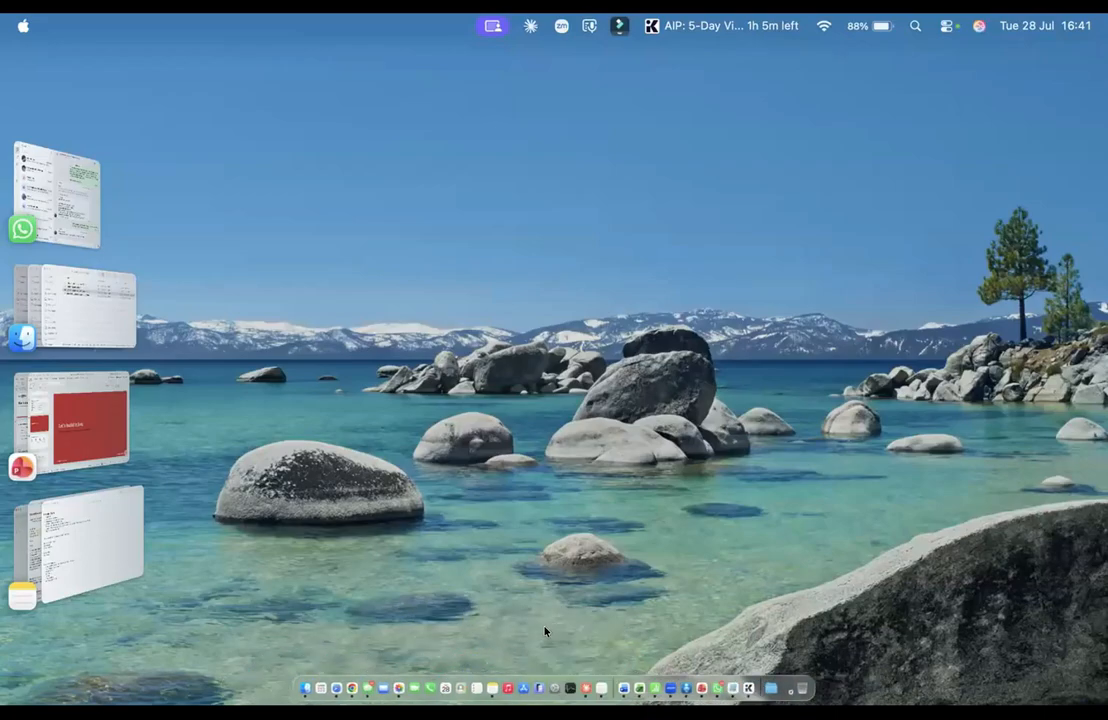
# Step: Bring Chrome back to the front and look through the Settings sidebar
pyautogui.click(350, 667)
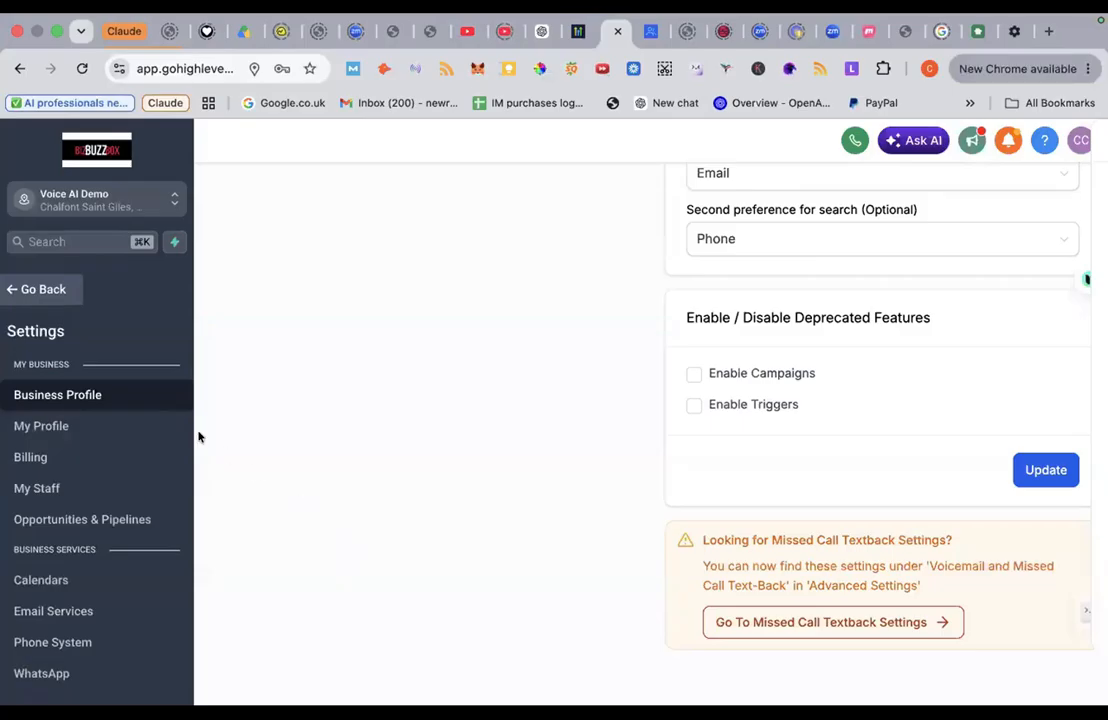
pyautogui.scroll(-2, 128, 436)
pyautogui.scroll(-4, 128, 436)
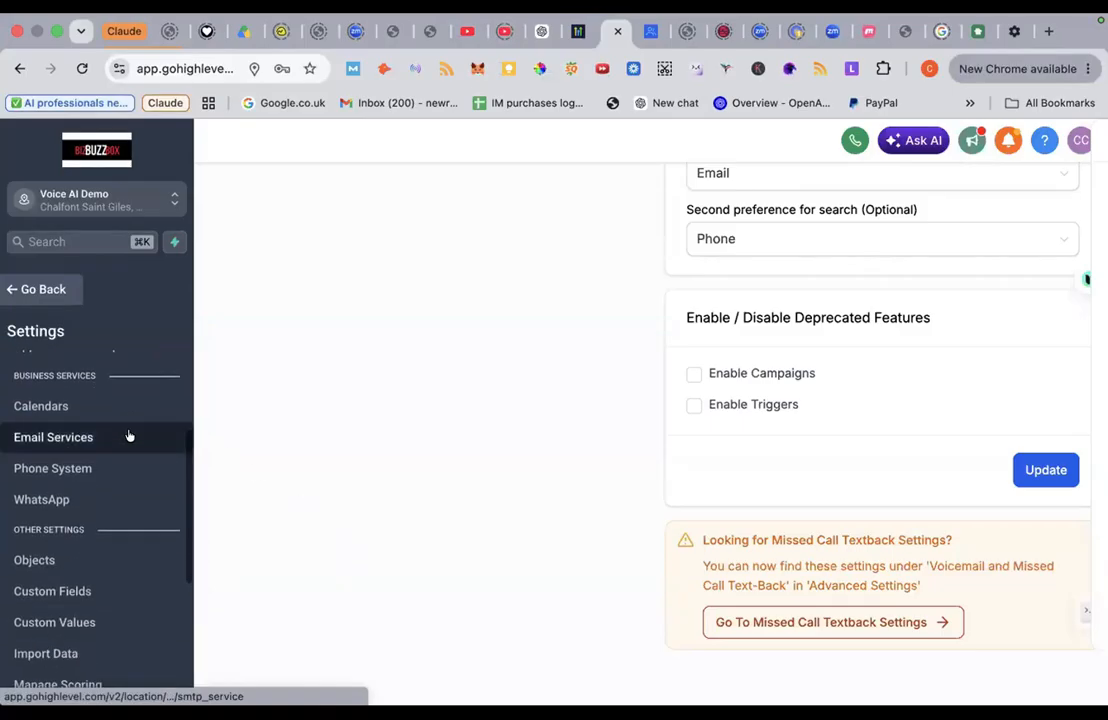
pyautogui.scroll(-5, 128, 436)
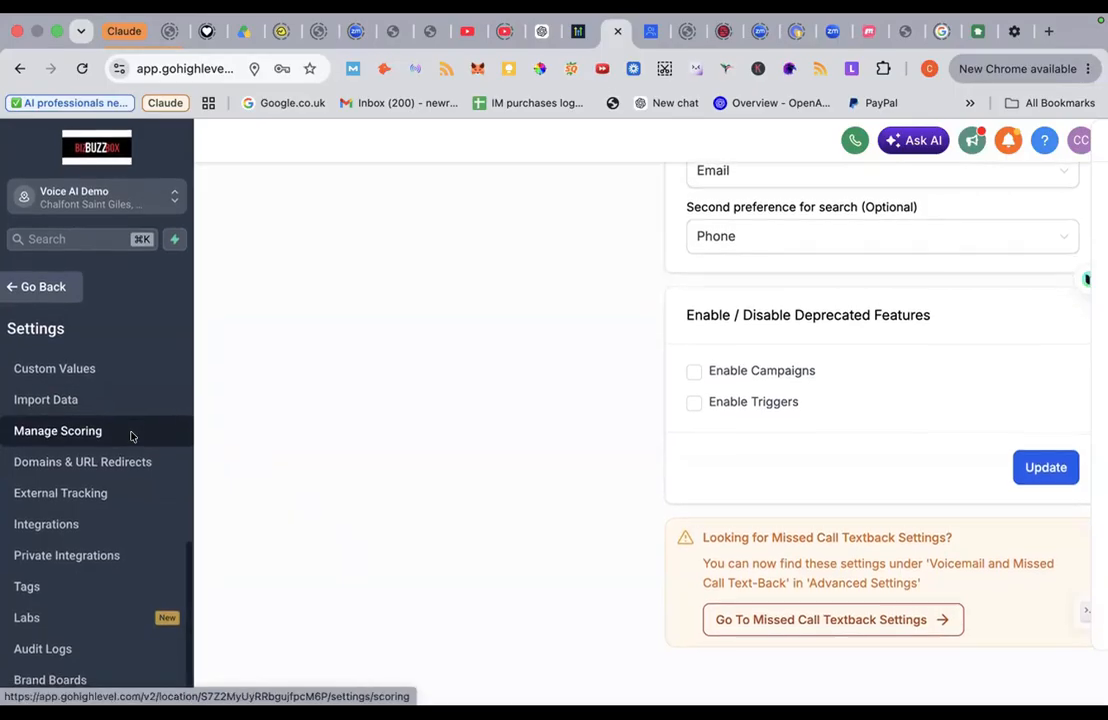
pyautogui.scroll(11, 131, 436)
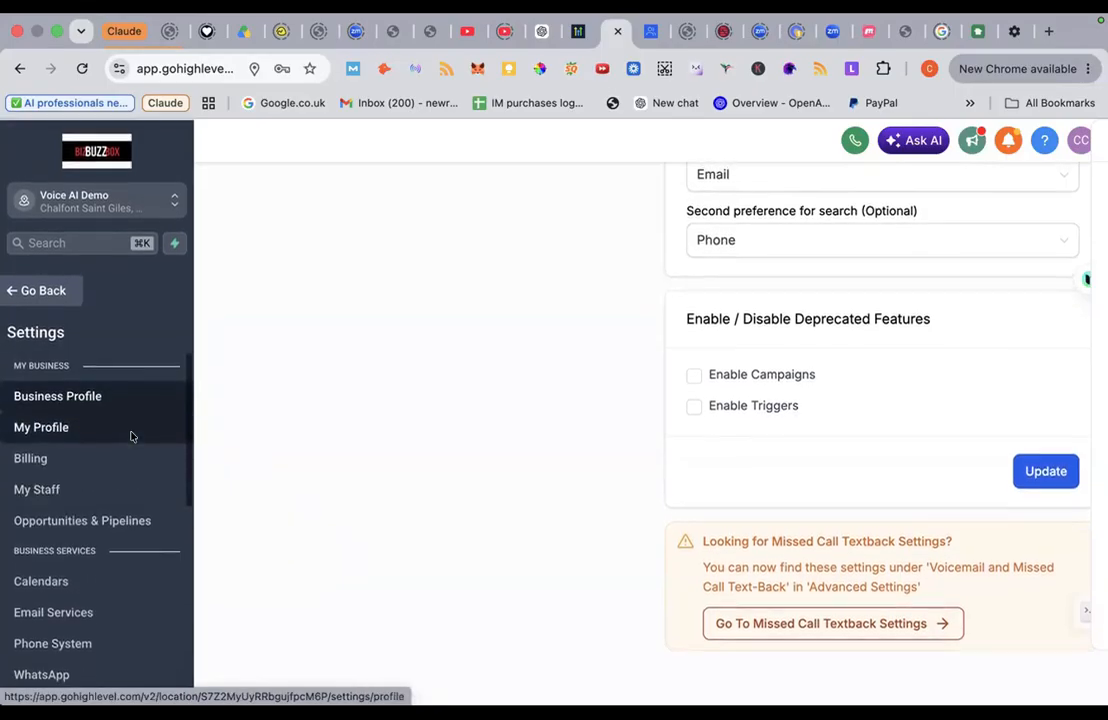
pyautogui.scroll(-1, 131, 436)
pyautogui.scroll(-6, 131, 436)
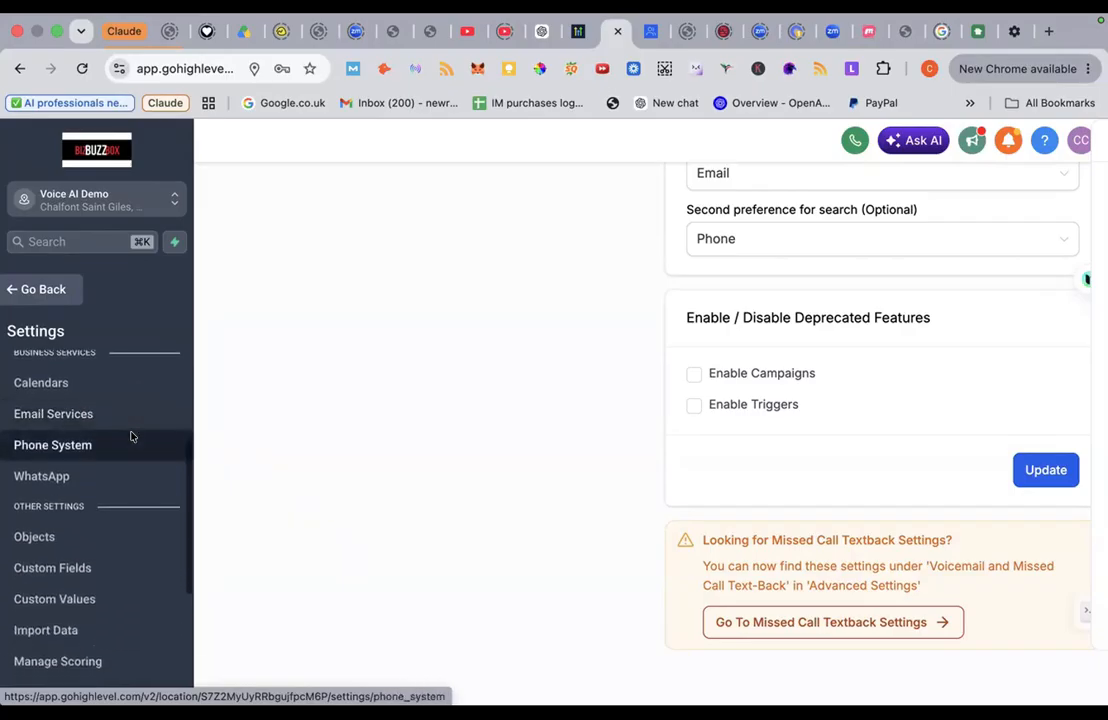
pyautogui.scroll(-3, 131, 436)
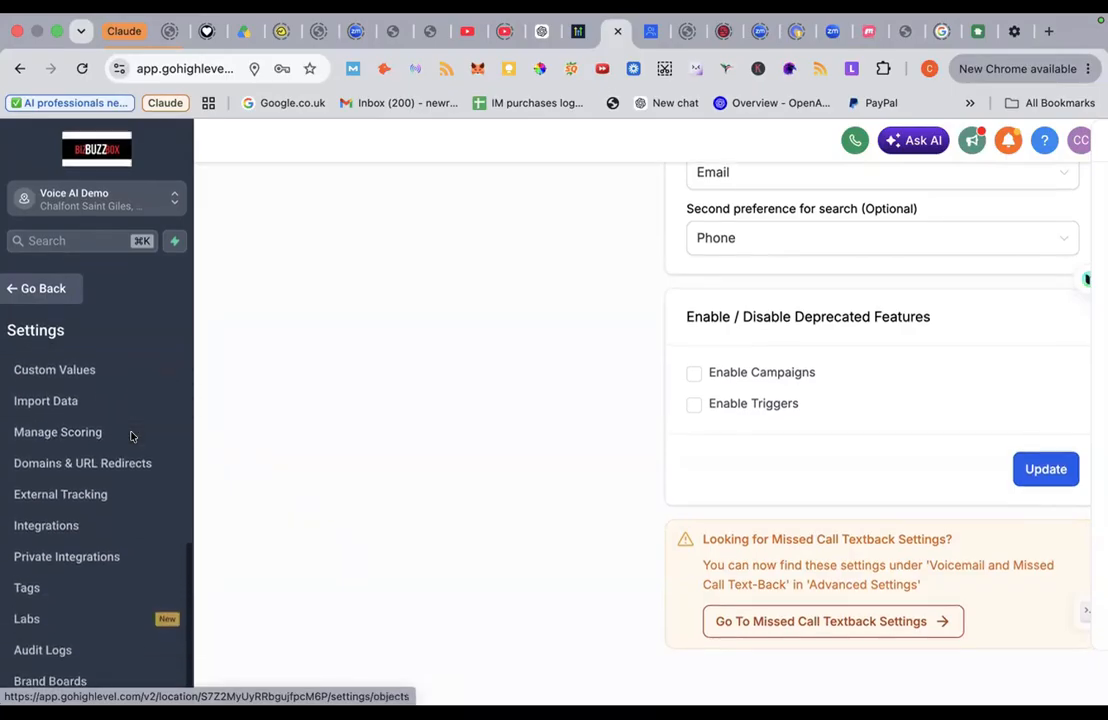
pyautogui.scroll(10, 131, 436)
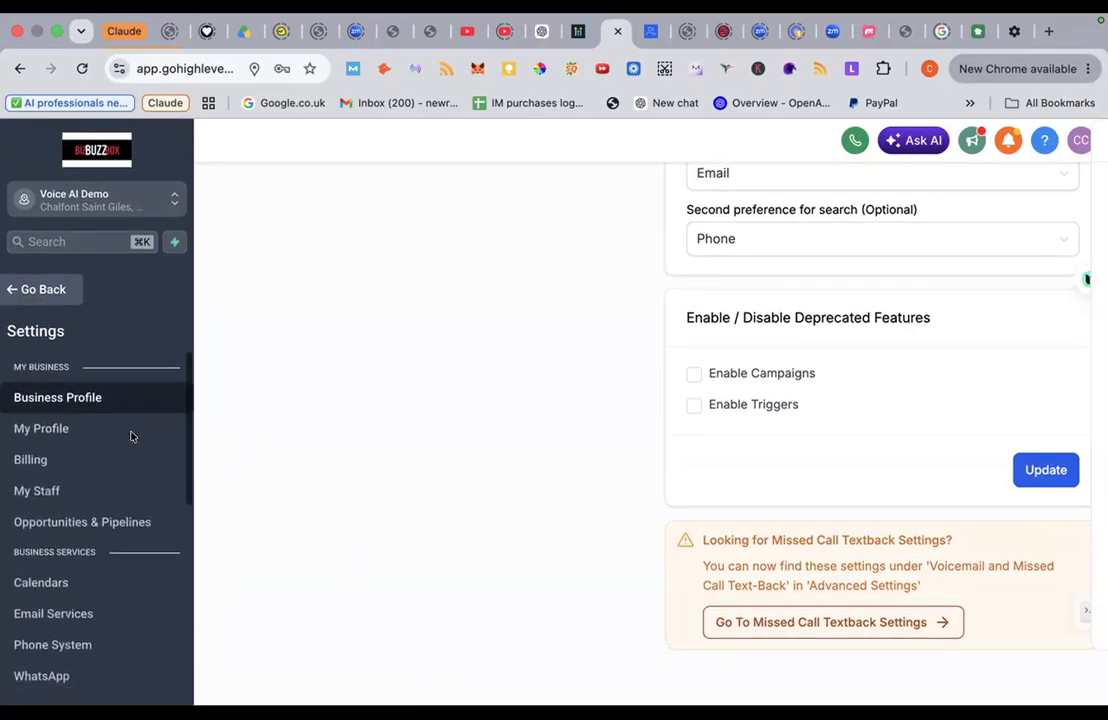
# Step: Leave Settings for the Calendars week view of Jul 26 – Aug 1, 2026
pyautogui.click(25, 289)
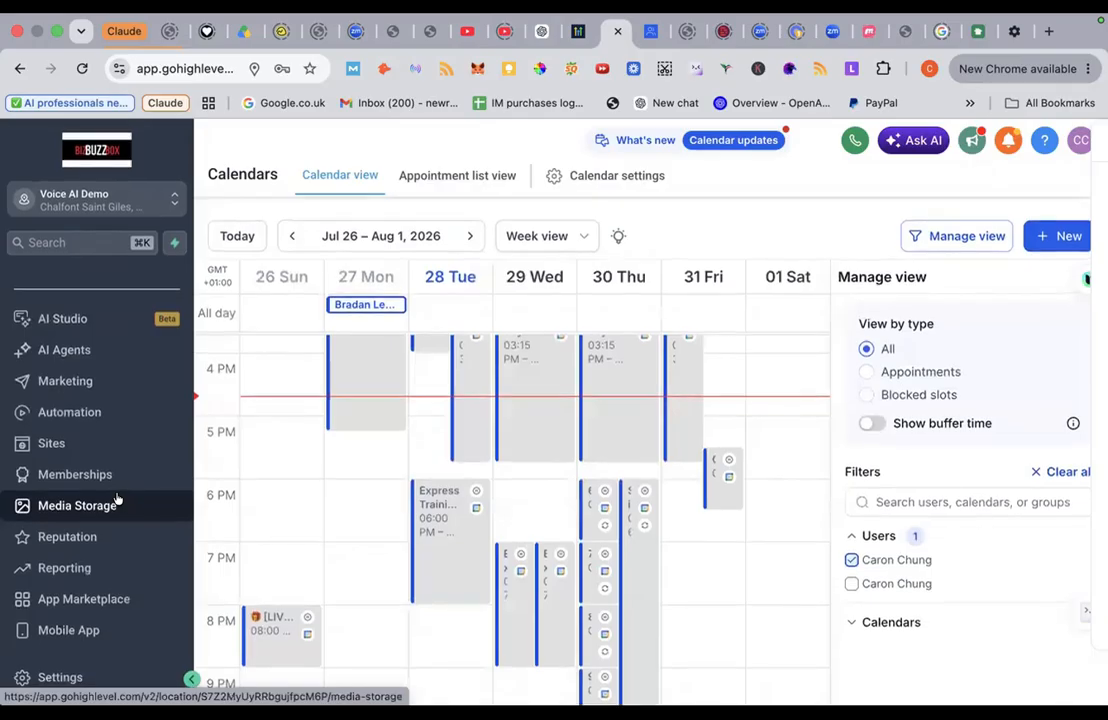
pyautogui.scroll(5, 117, 498)
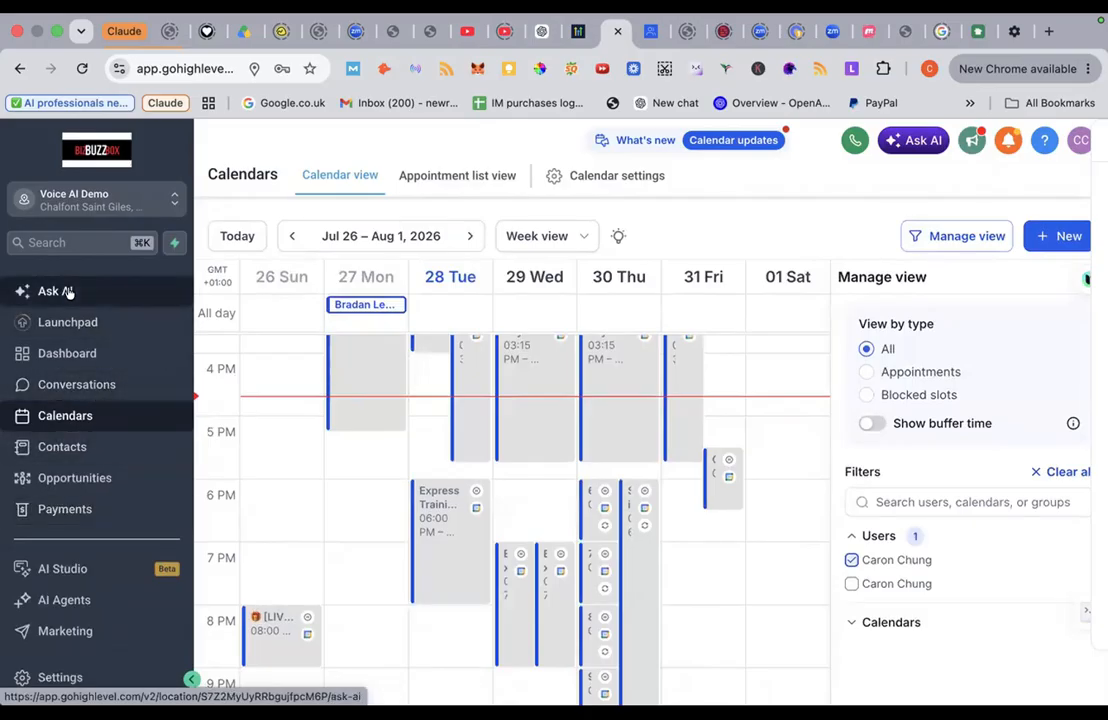
pyautogui.scroll(-5, 89, 388)
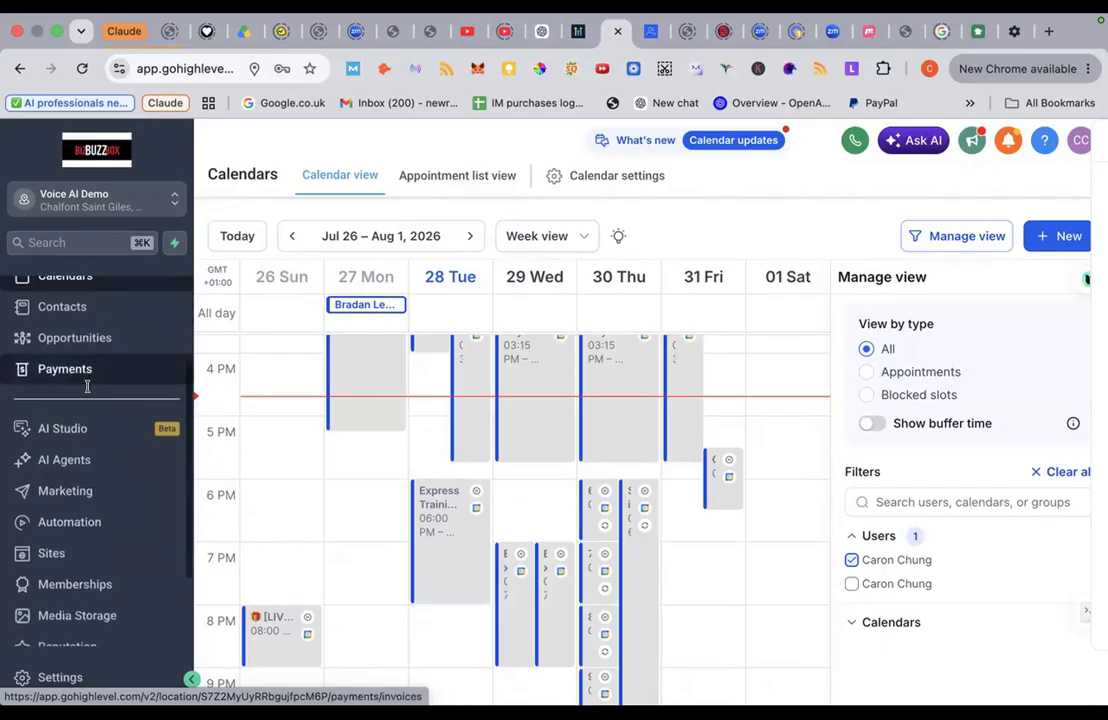
pyautogui.scroll(-1, 88, 392)
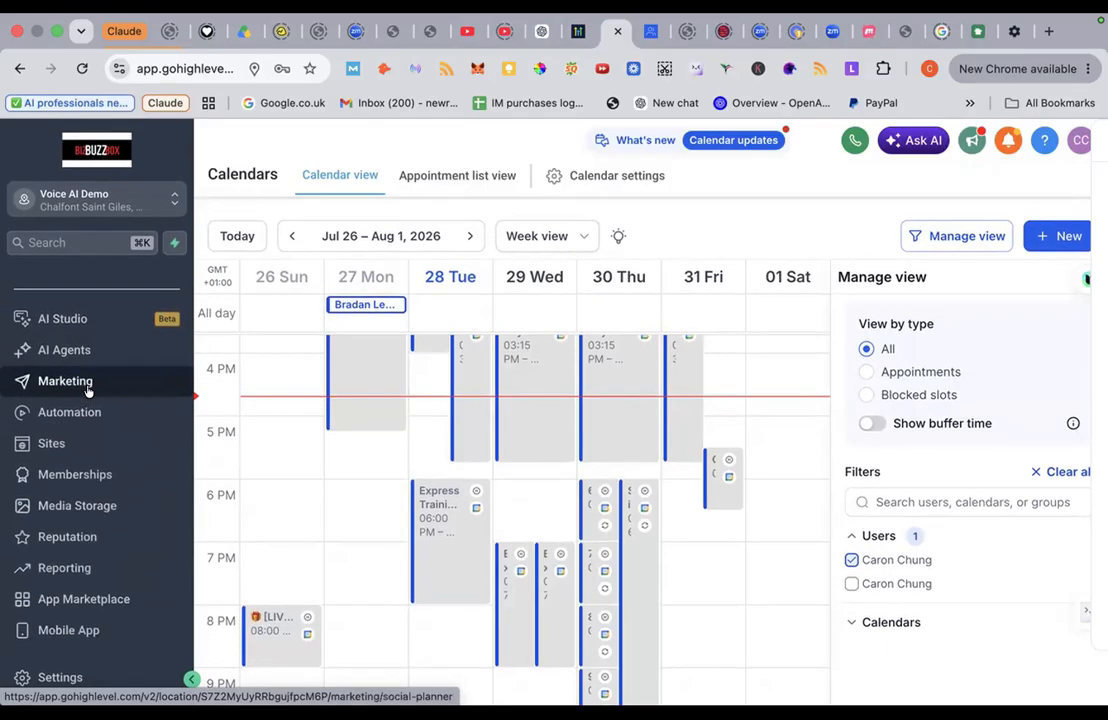
pyautogui.scroll(6, 88, 390)
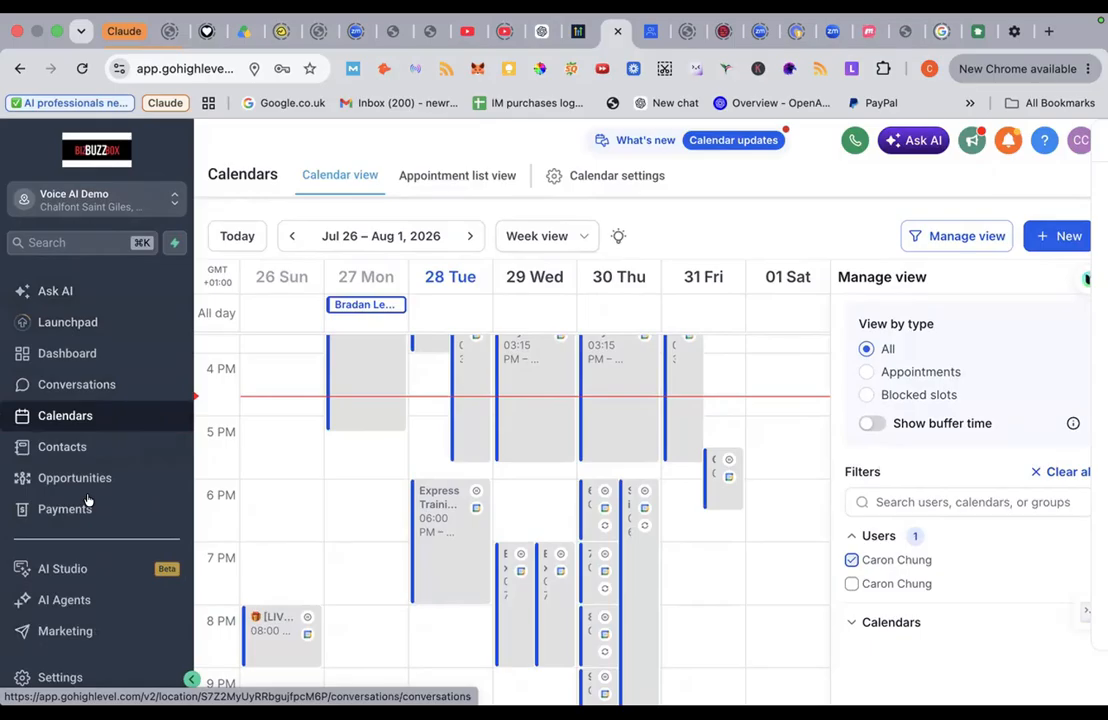
pyautogui.scroll(-5, 88, 500)
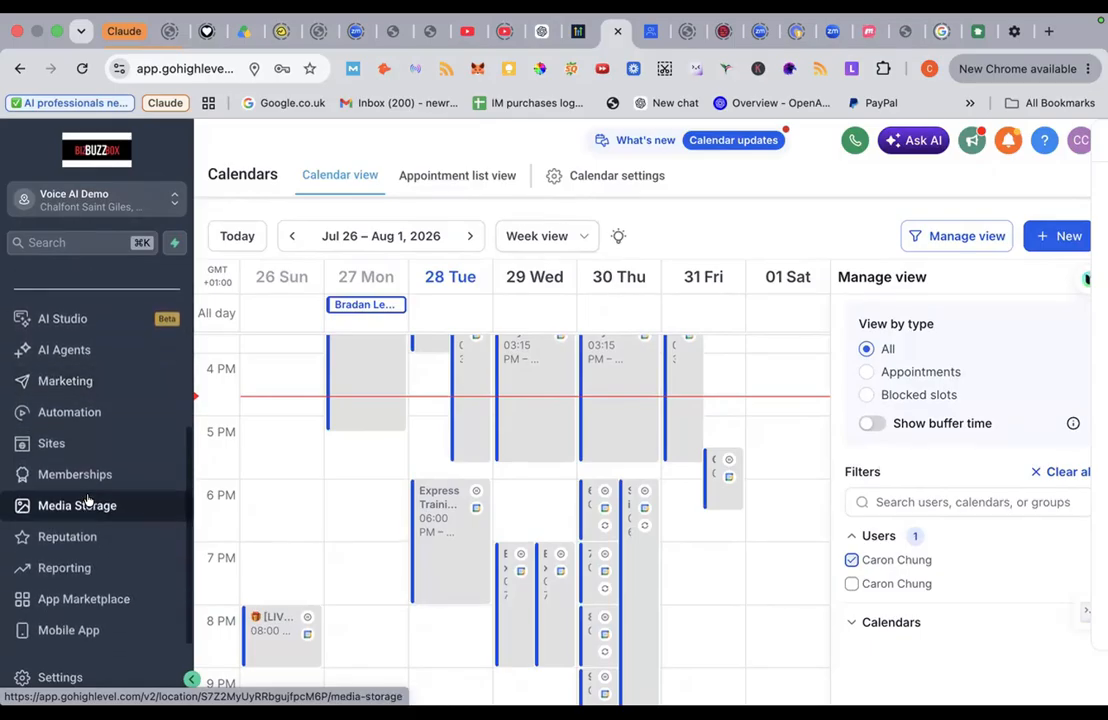
pyautogui.click(62, 678)
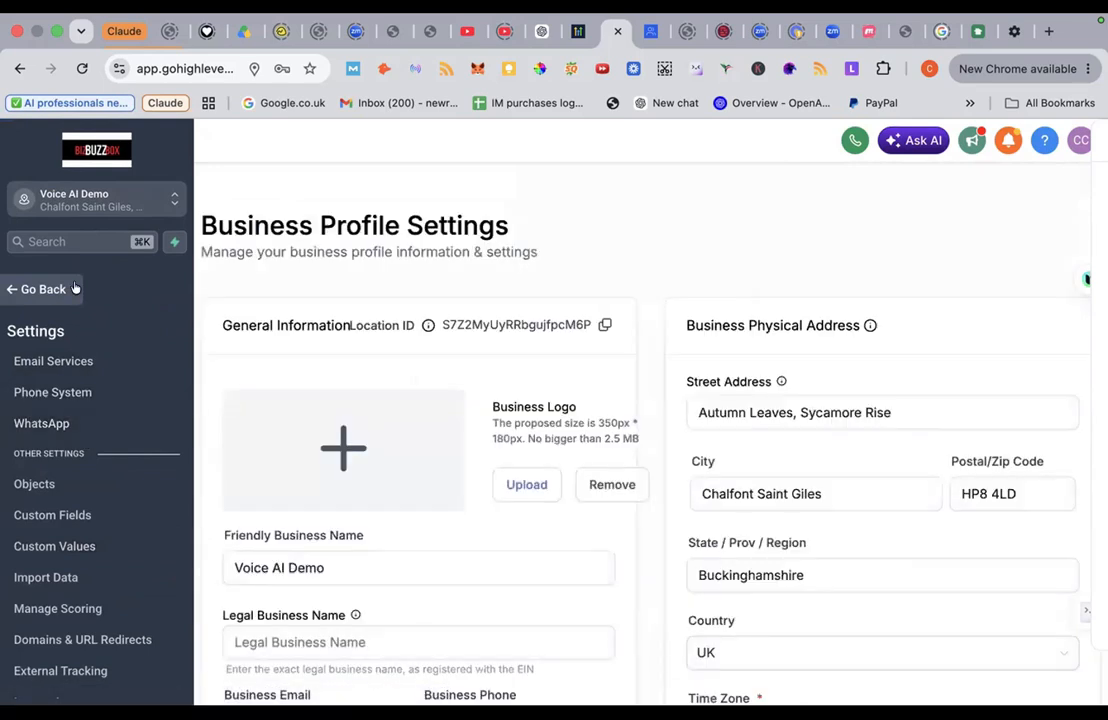
pyautogui.click(42, 295)
pyautogui.click(62, 678)
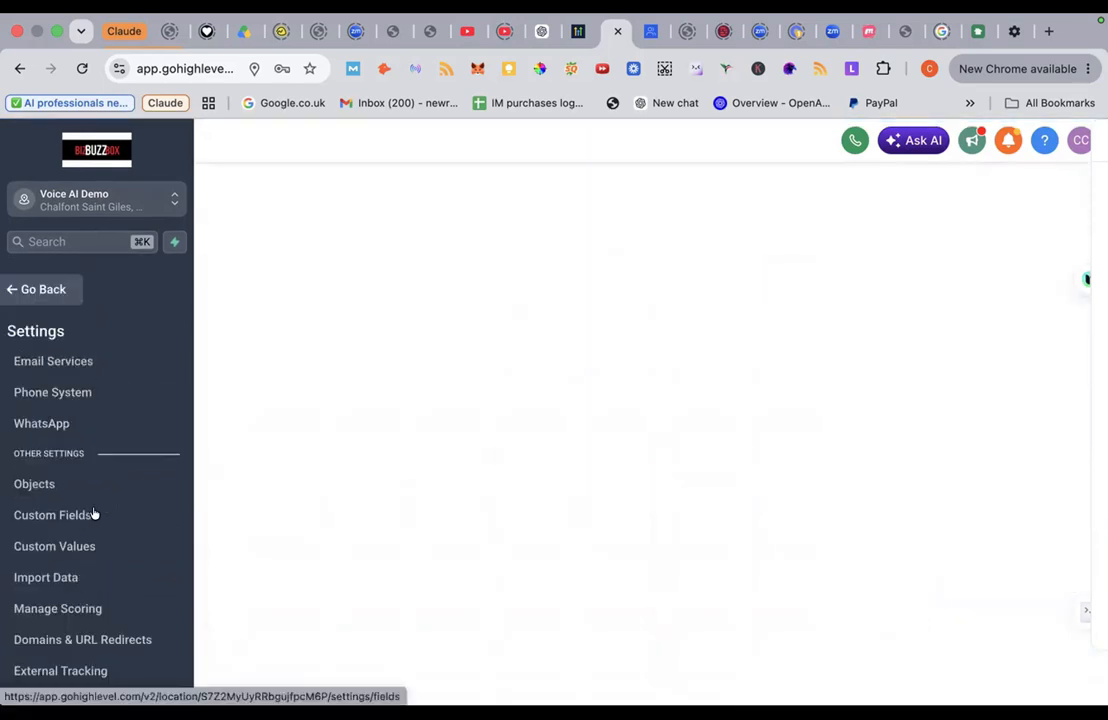
pyautogui.scroll(3, 94, 514)
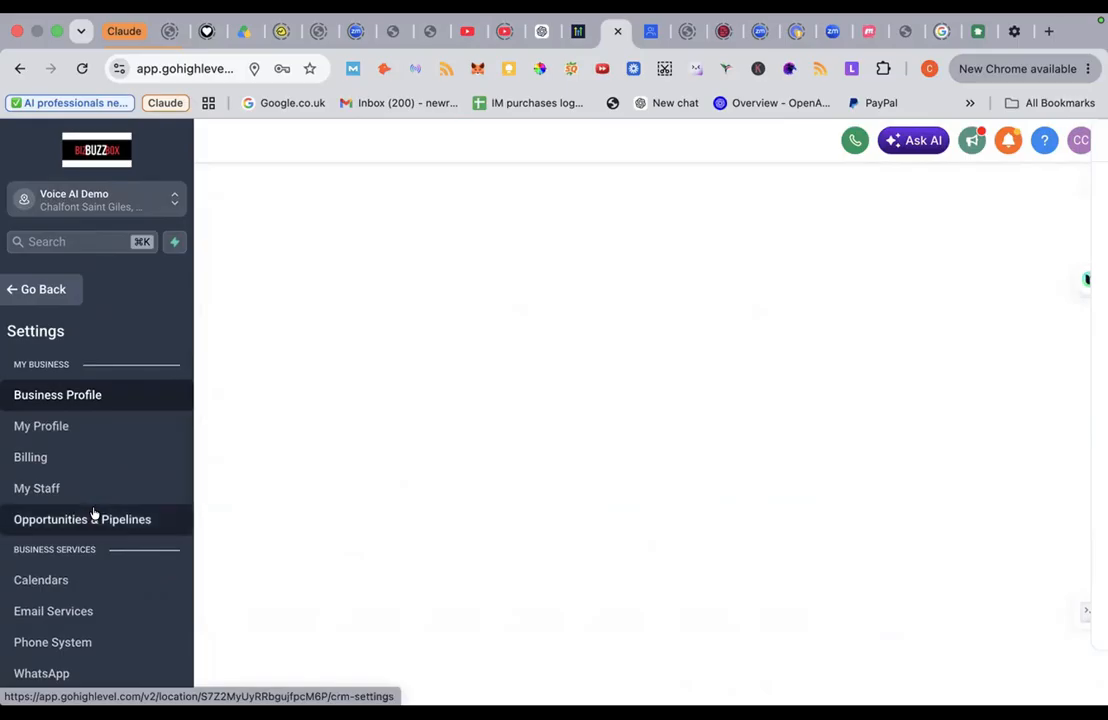
pyautogui.scroll(-2, 94, 513)
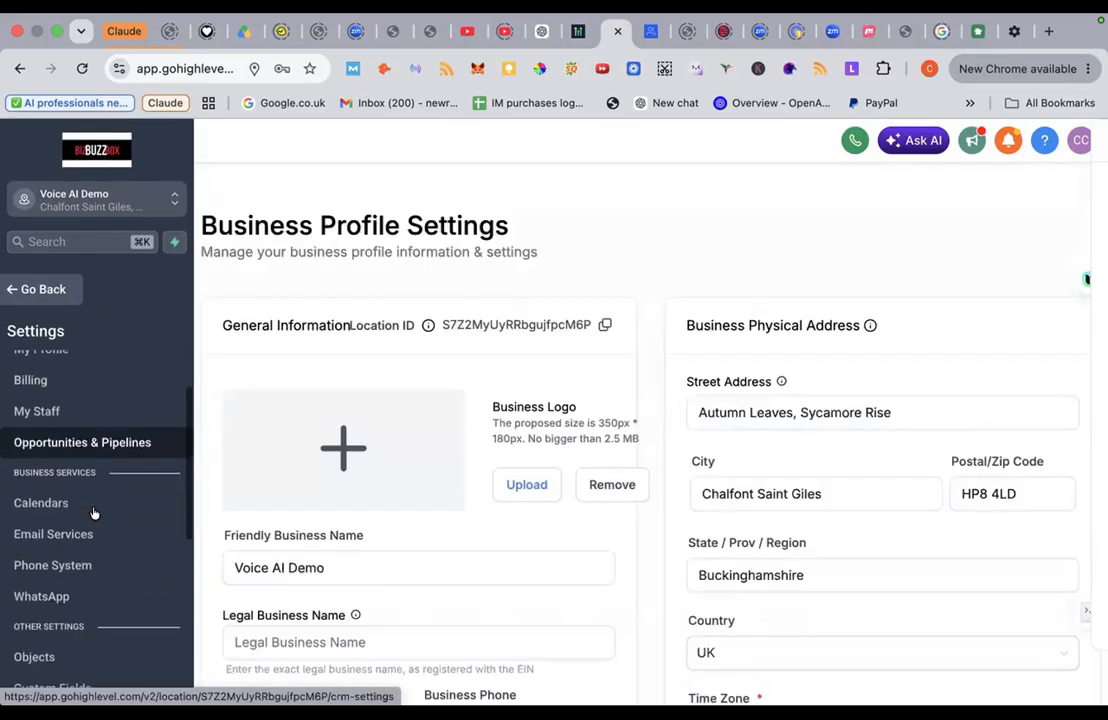
pyautogui.scroll(-1, 85, 470)
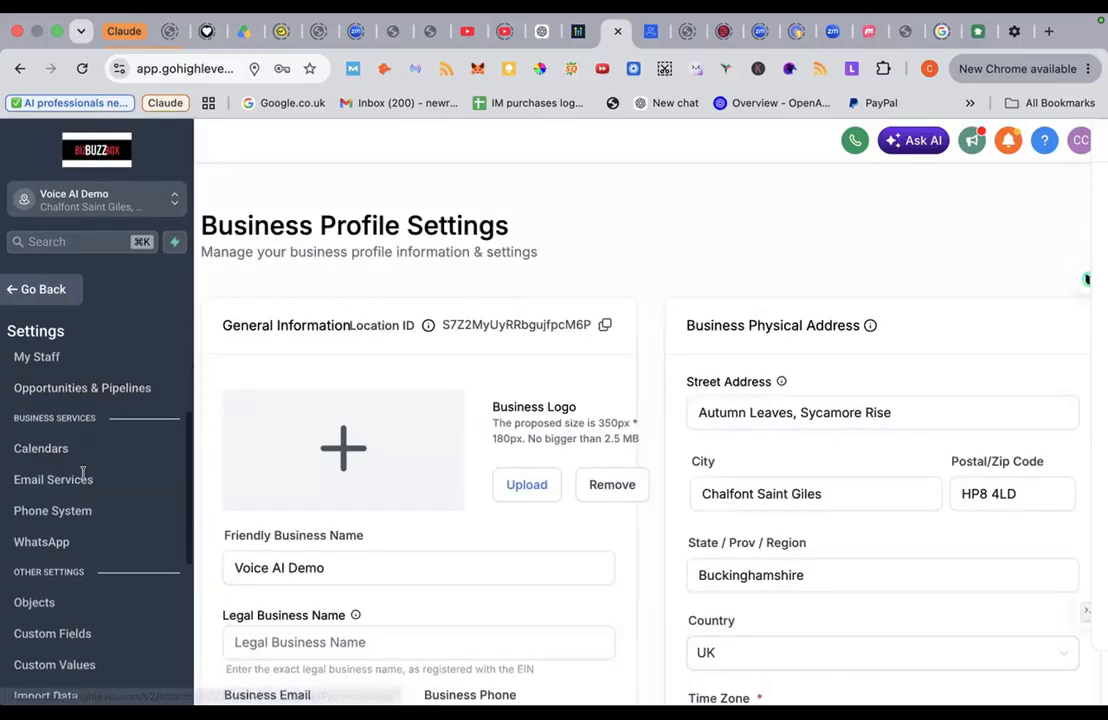
pyautogui.scroll(-4, 83, 472)
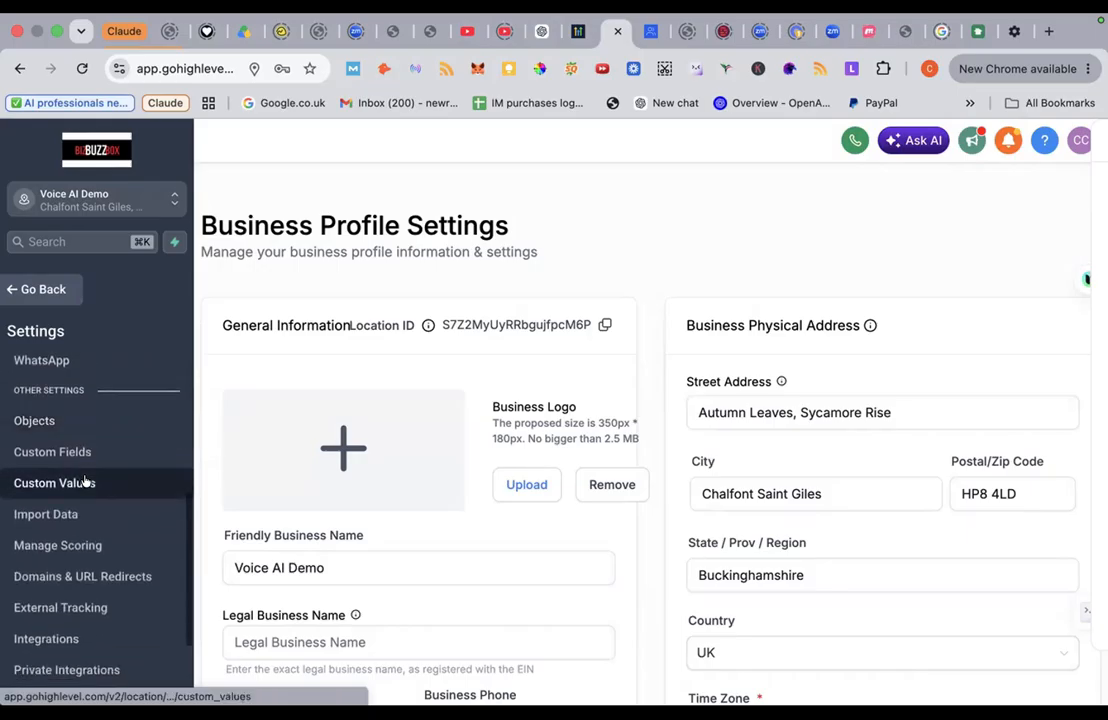
pyautogui.scroll(-3, 85, 483)
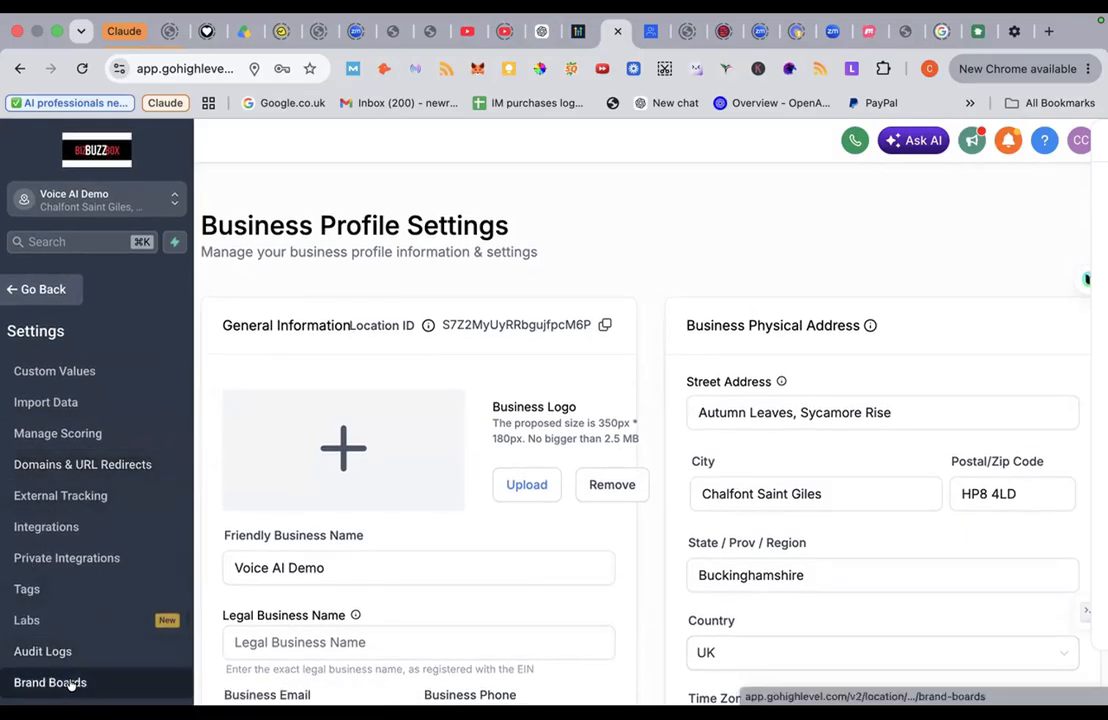
pyautogui.scroll(3, 43, 496)
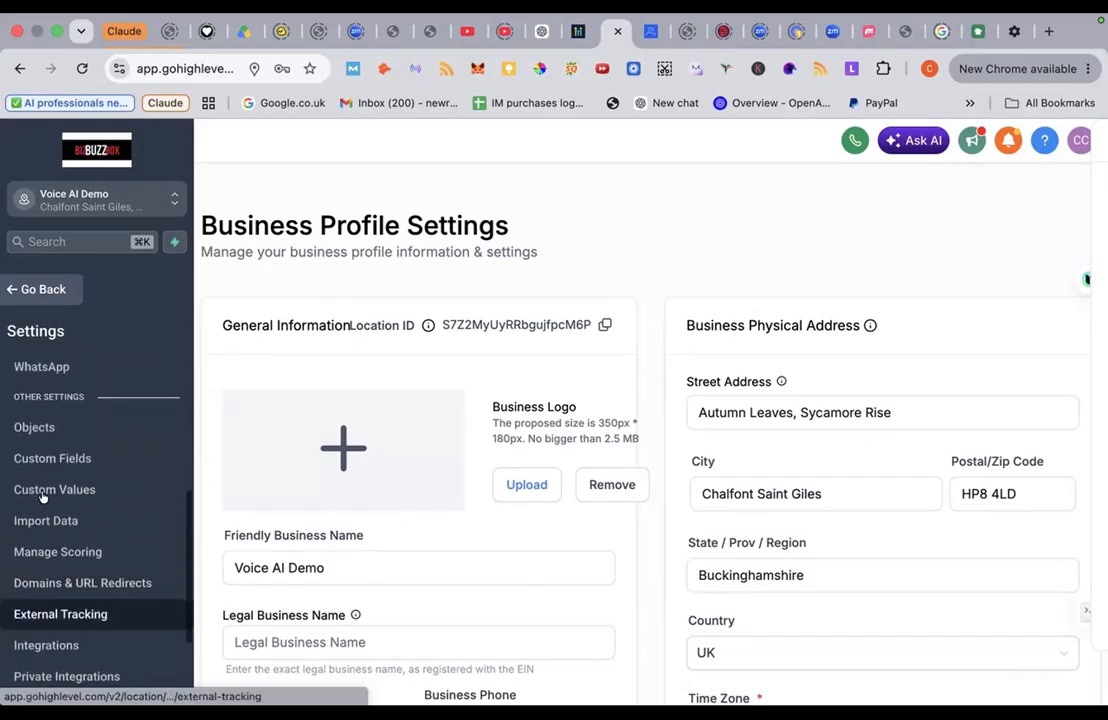
pyautogui.scroll(3, 43, 496)
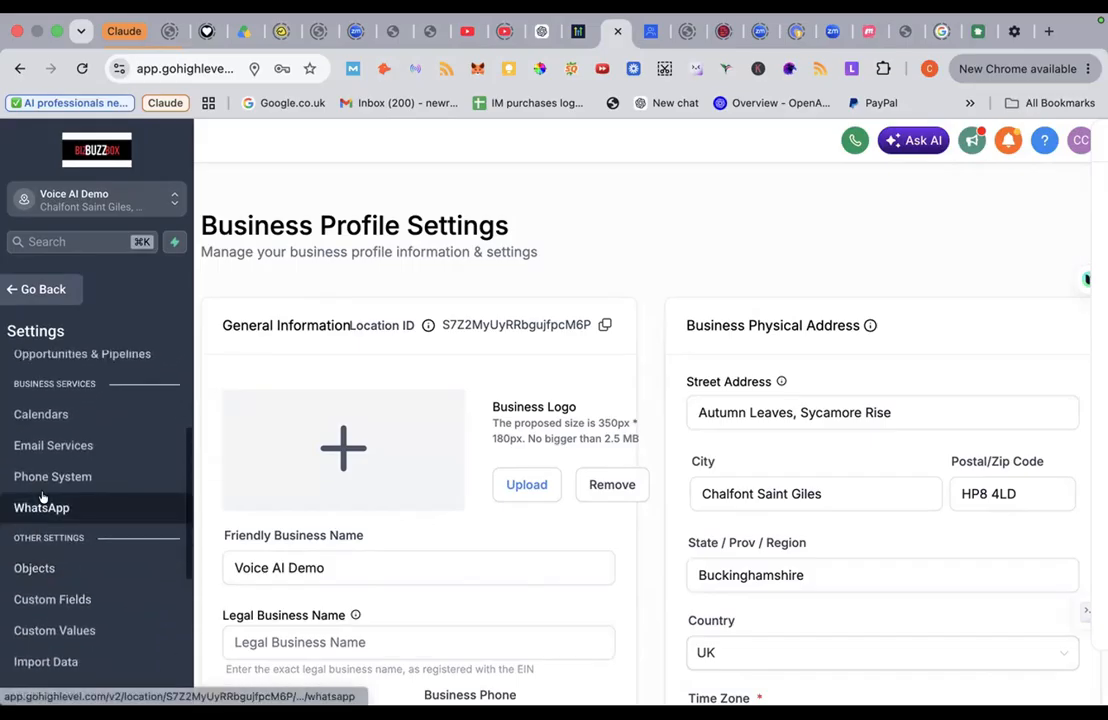
pyautogui.scroll(2, 43, 496)
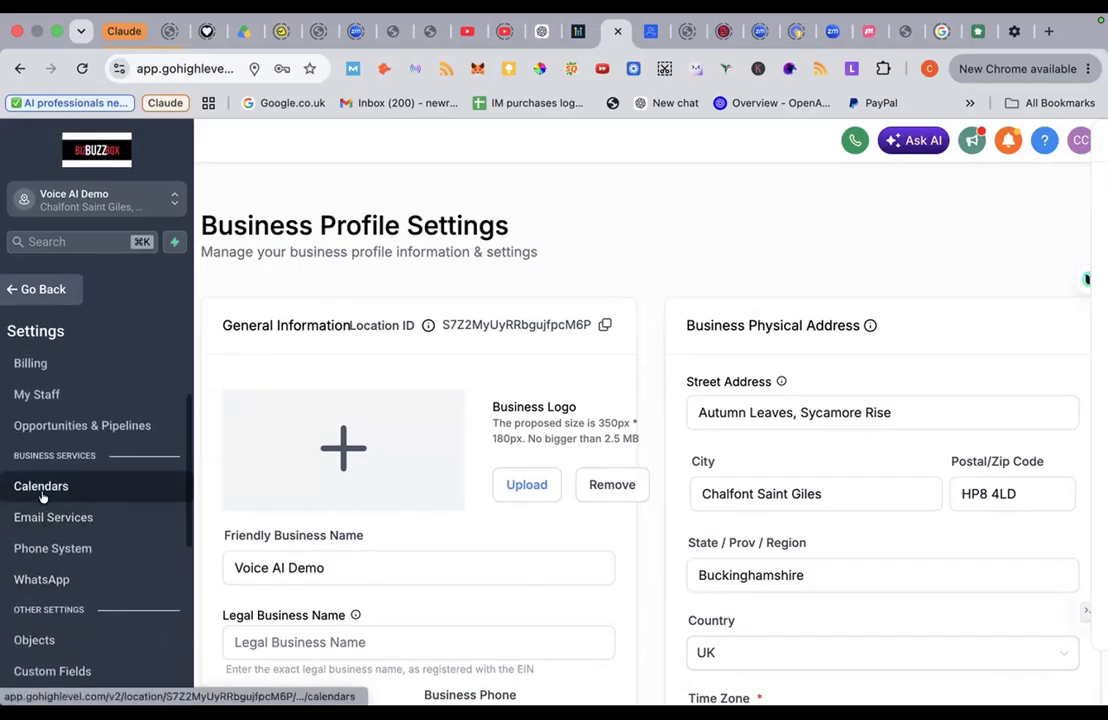
pyautogui.scroll(2, 43, 497)
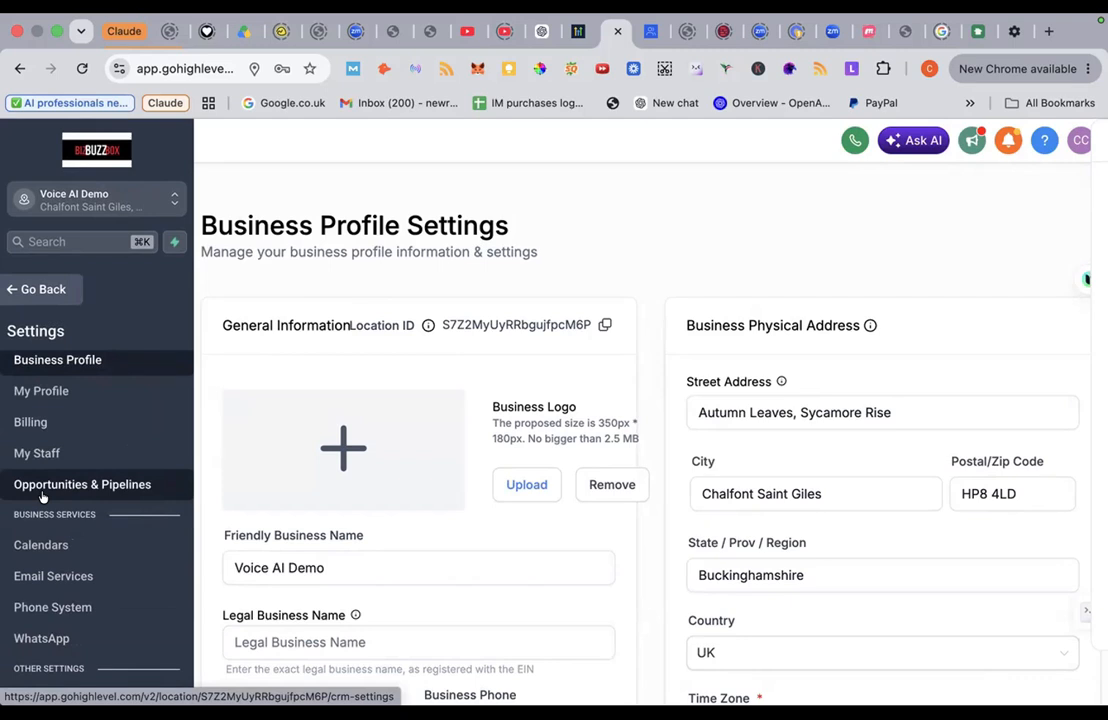
pyautogui.scroll(1, 42, 497)
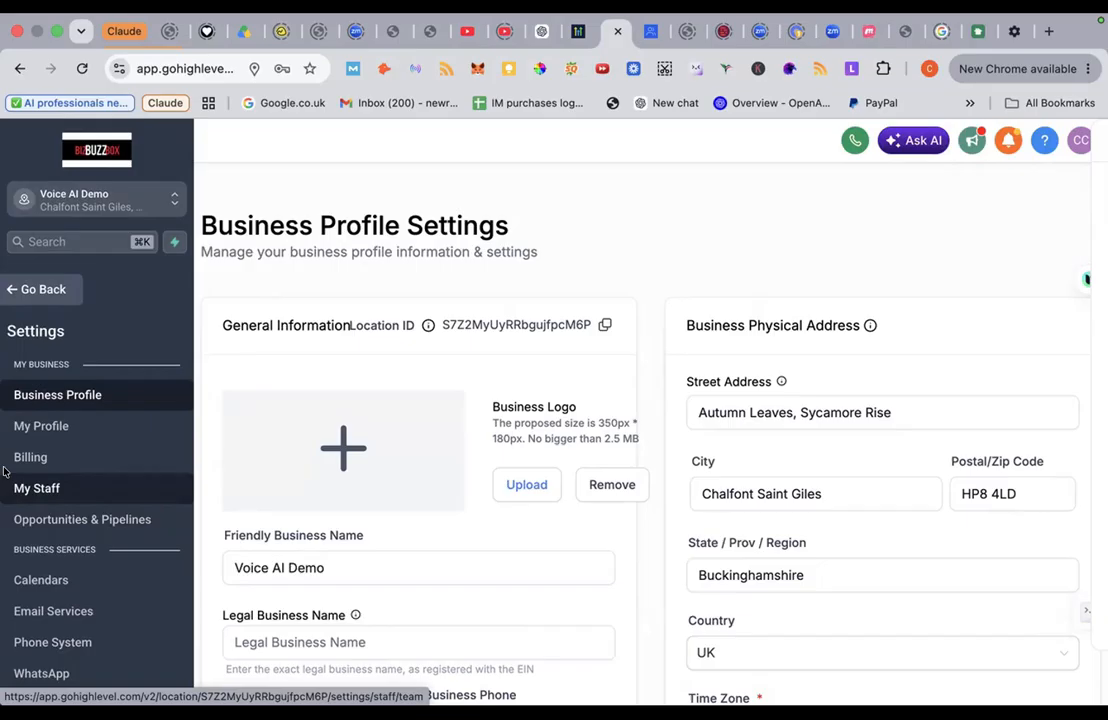
pyautogui.scroll(-3, 86, 561)
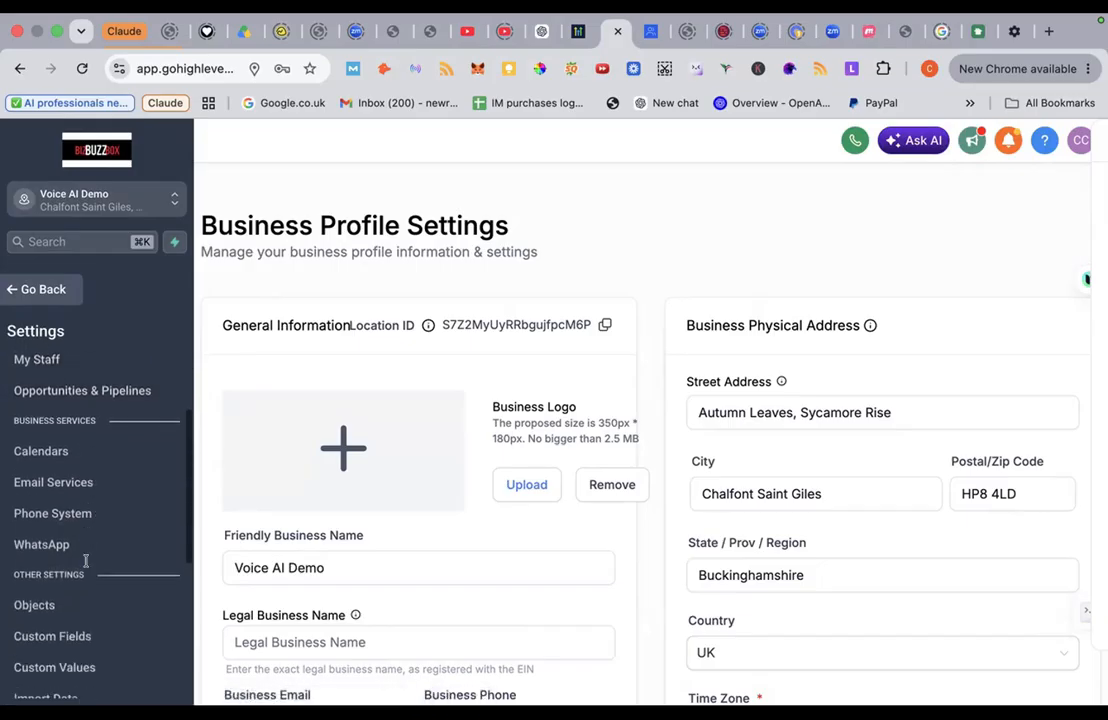
pyautogui.scroll(-6, 86, 561)
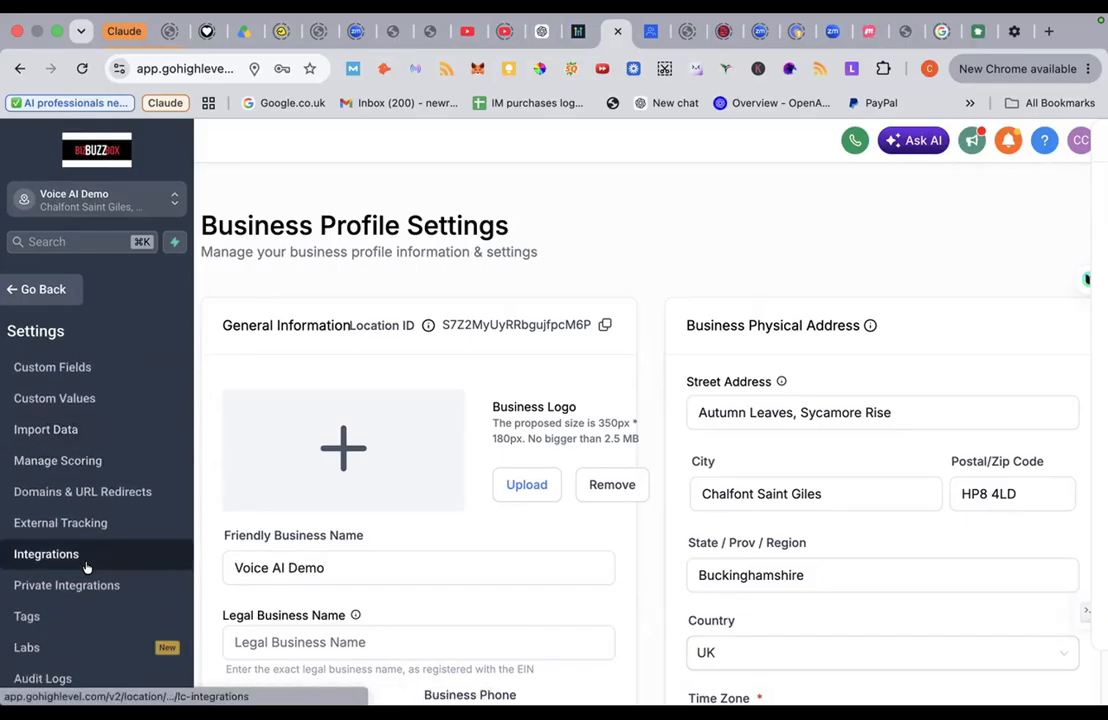
pyautogui.scroll(-1, 86, 567)
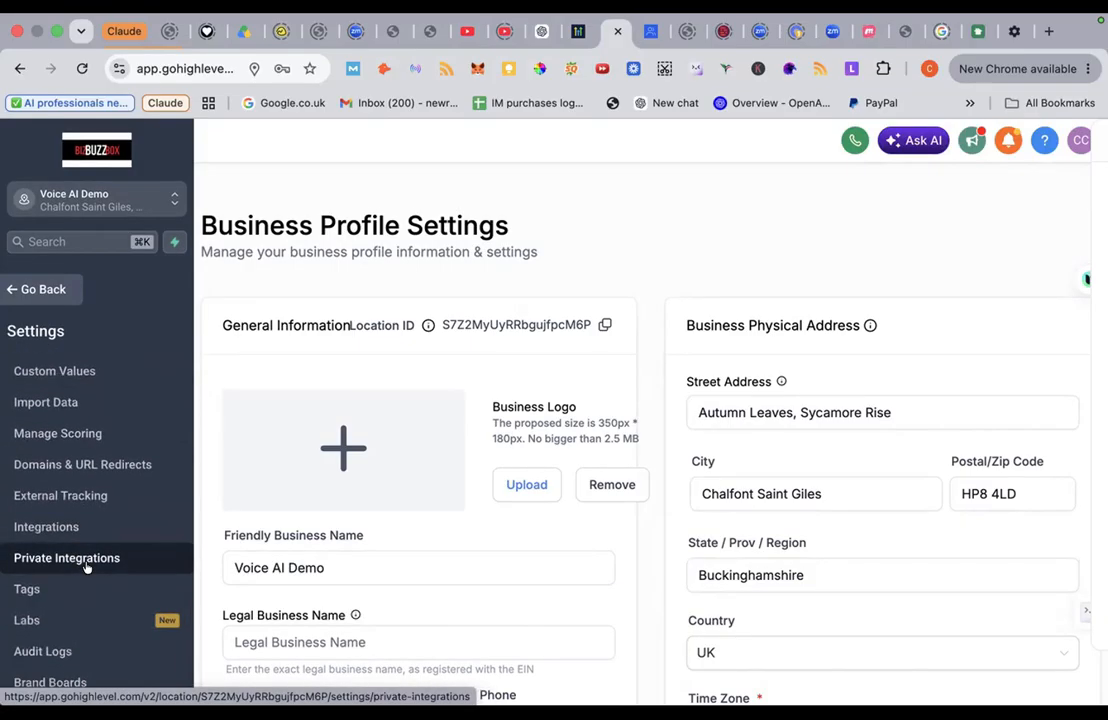
pyautogui.scroll(10, 86, 560)
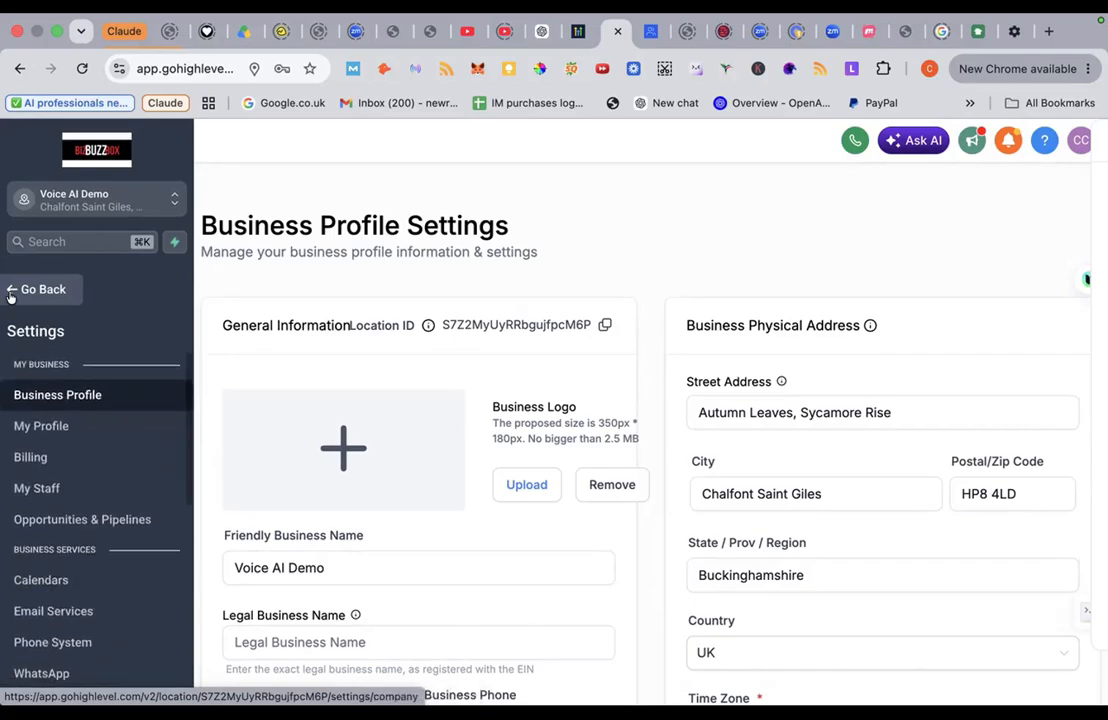
# Step: Review the Billing Dashboard, which has no payment method, then go back to Calendars
pyautogui.click(33, 460)
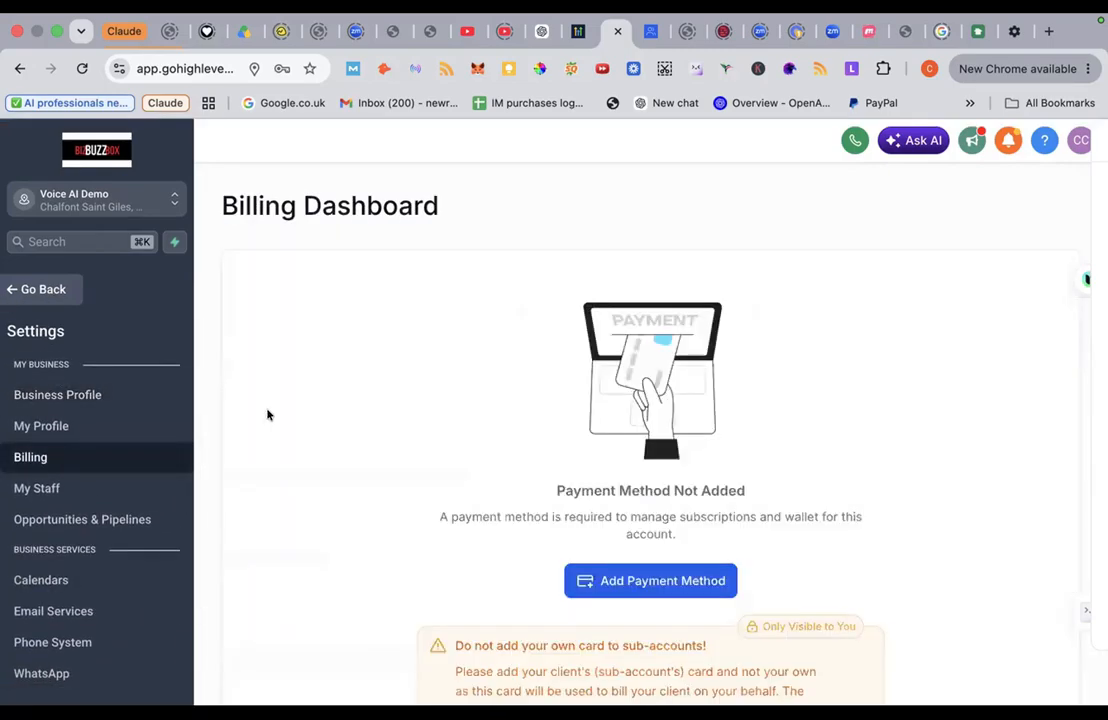
pyautogui.scroll(-2, 274, 418)
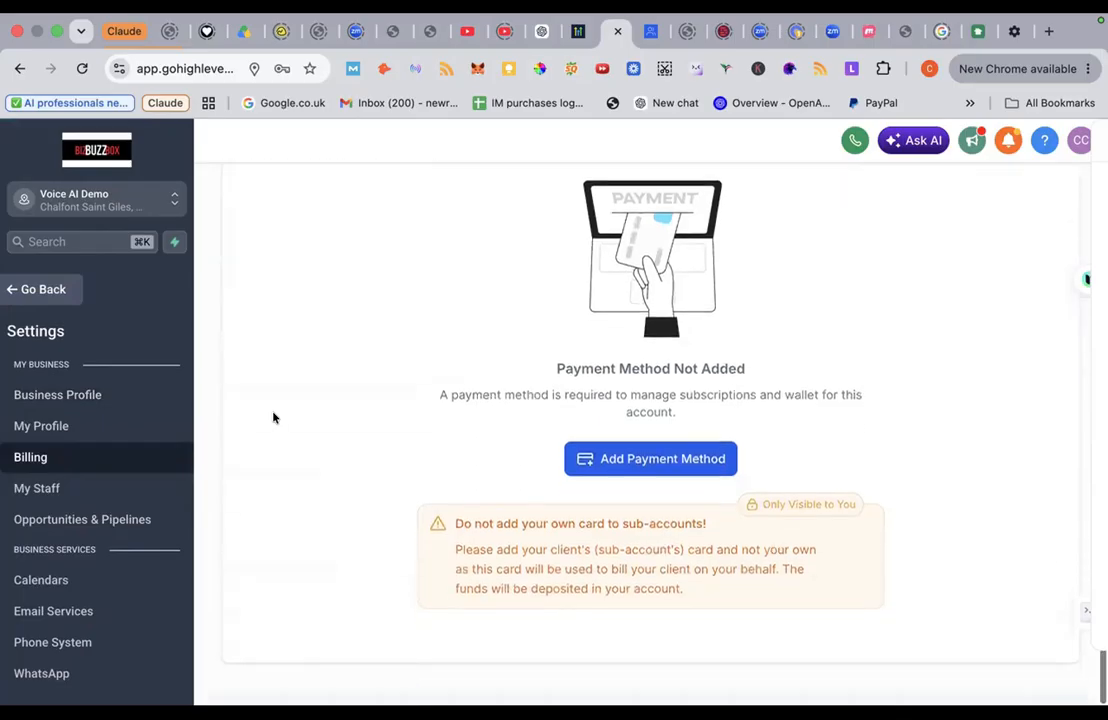
pyautogui.scroll(2, 274, 418)
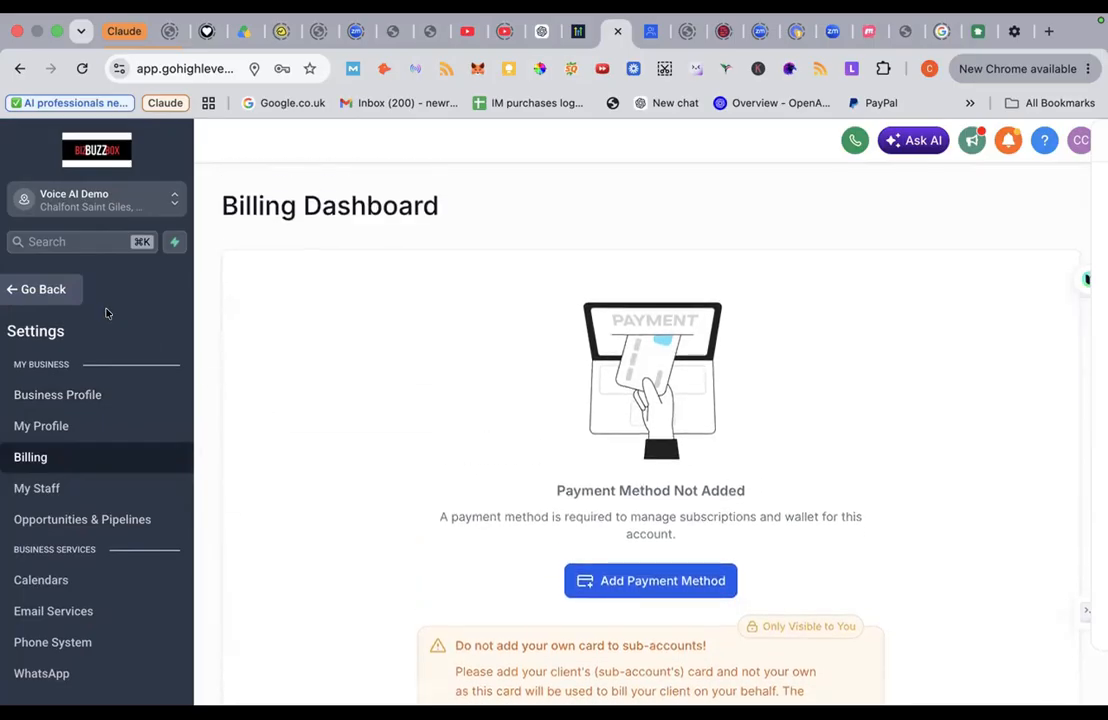
pyautogui.click(55, 290)
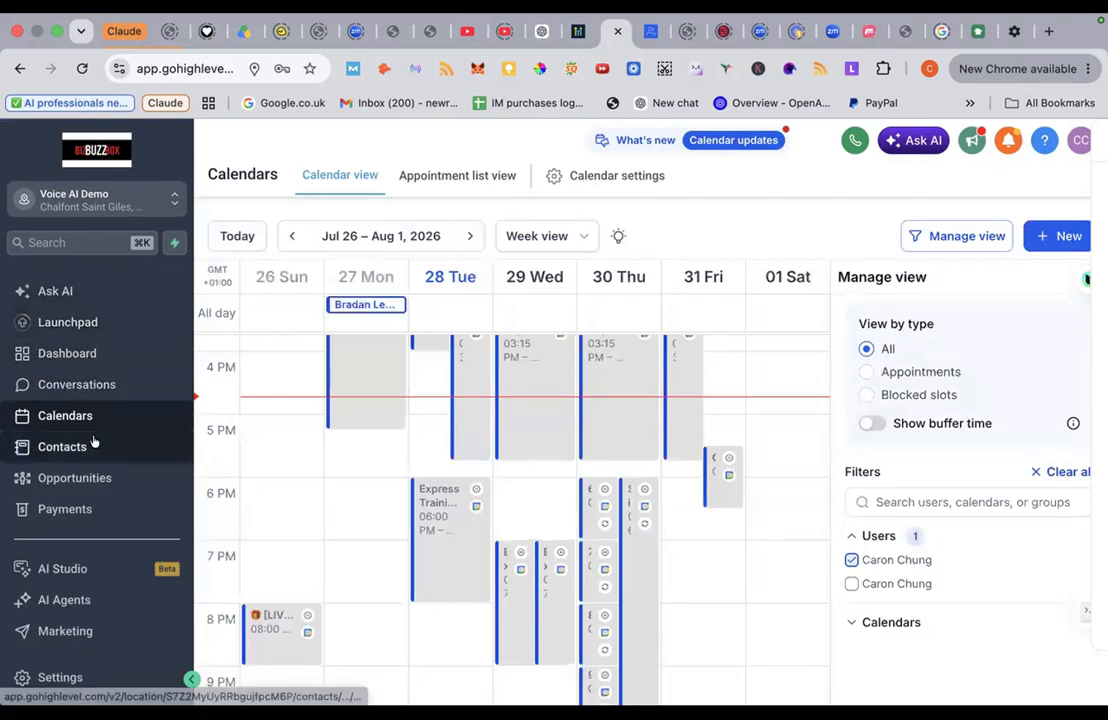
# Step: Open AI Studio, glance at the Chrome Settings tab, then return to the build page
pyautogui.scroll(-1, 91, 450)
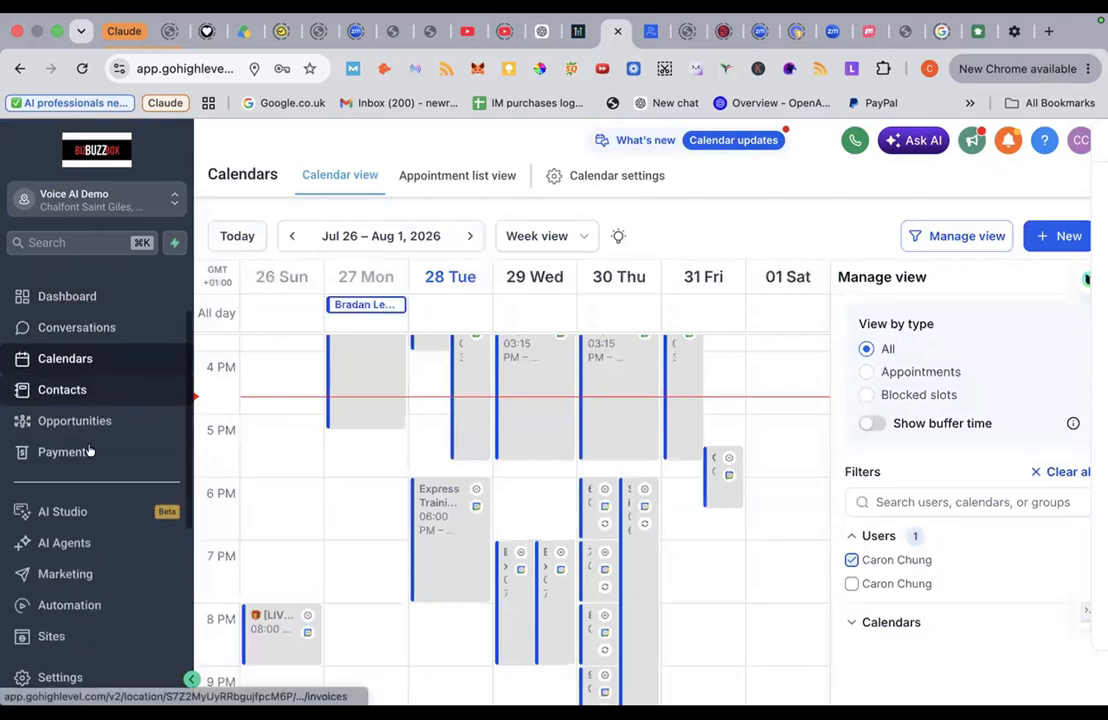
pyautogui.click(75, 511)
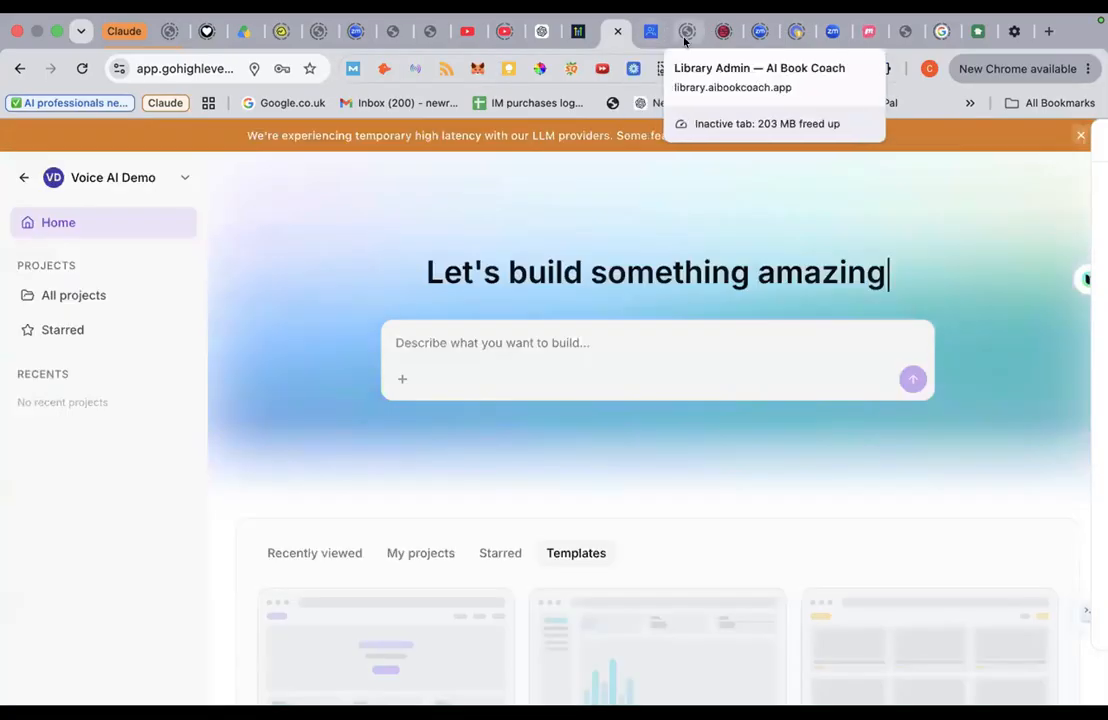
pyautogui.click(1013, 34)
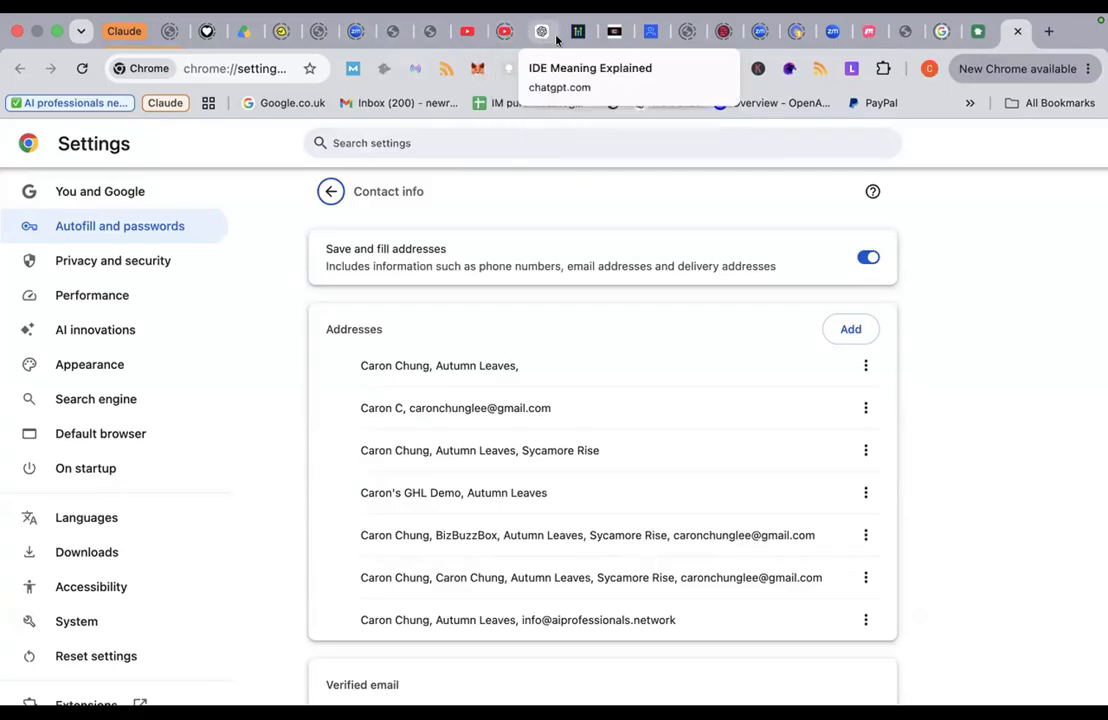
pyautogui.click(606, 32)
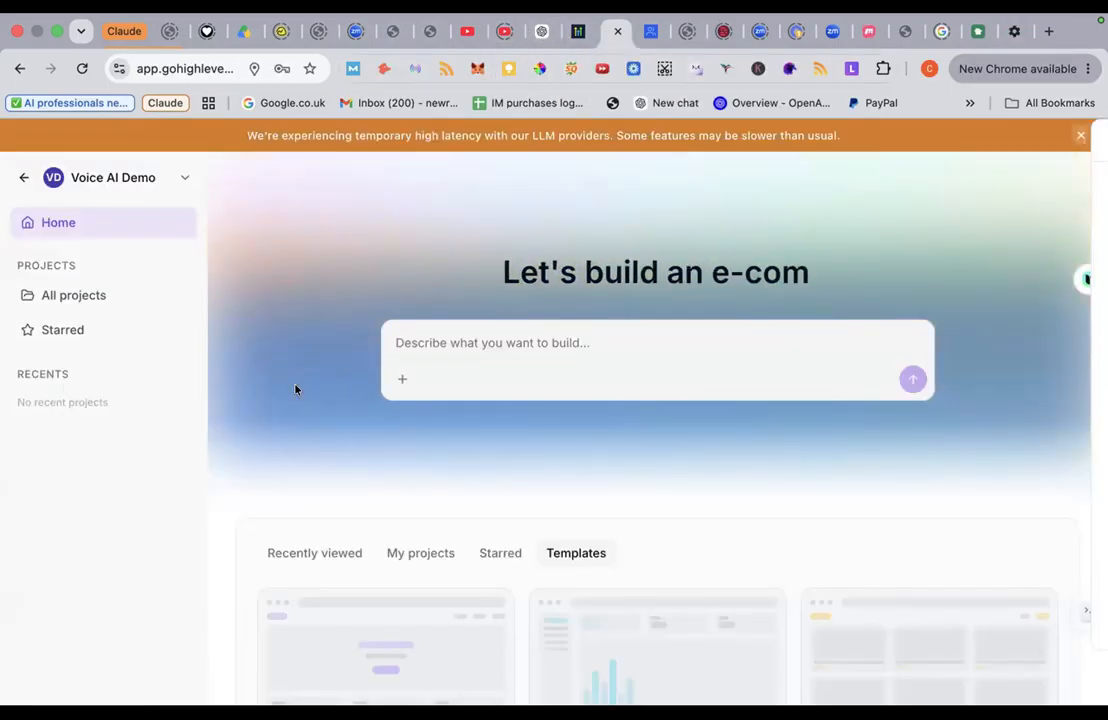
pyautogui.scroll(-4, 465, 383)
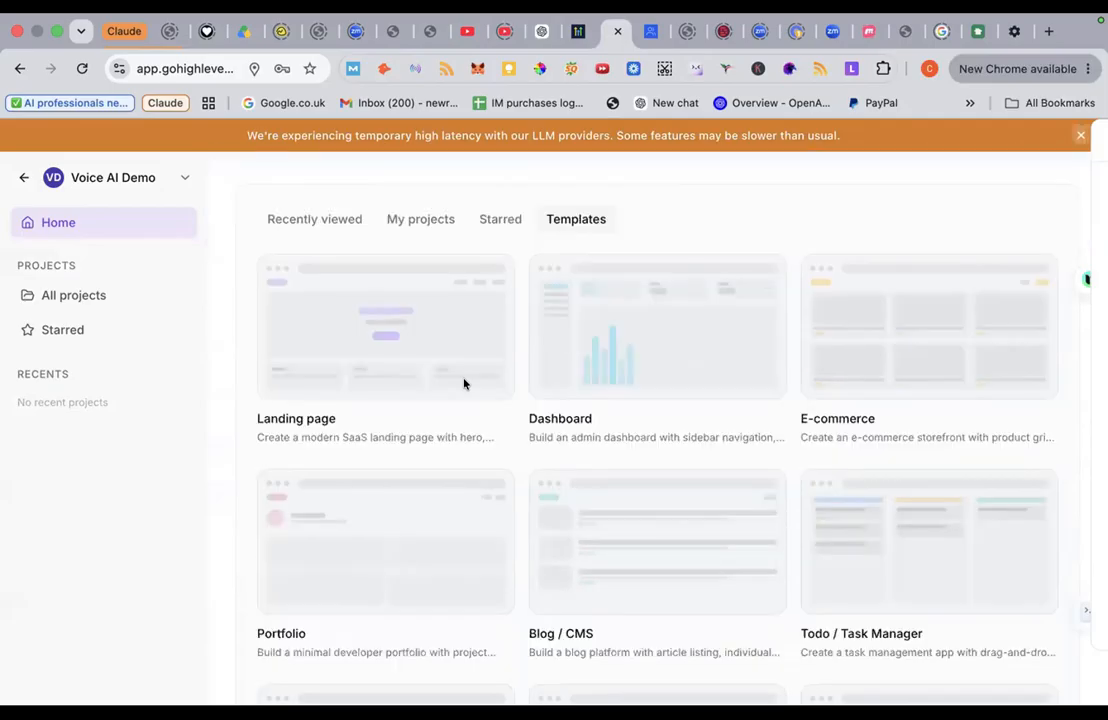
pyautogui.scroll(5, 463, 383)
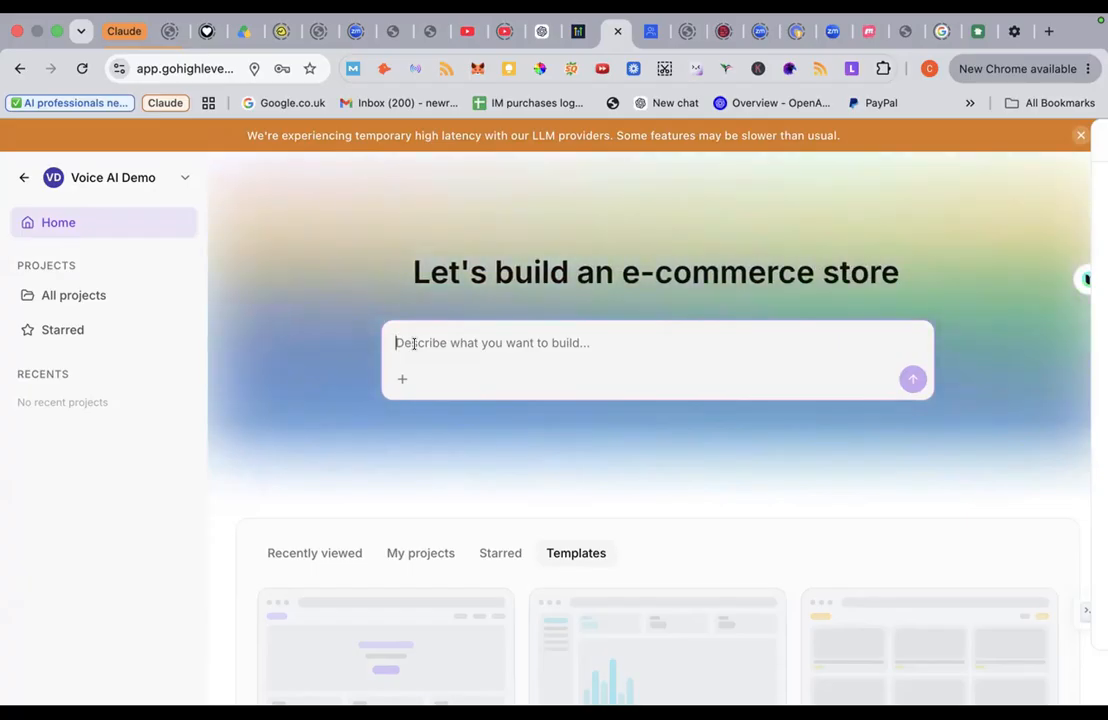
# Step: Start the prompt: 'Can you build me a website for my private personal carer business.'
pyautogui.write('Can y')
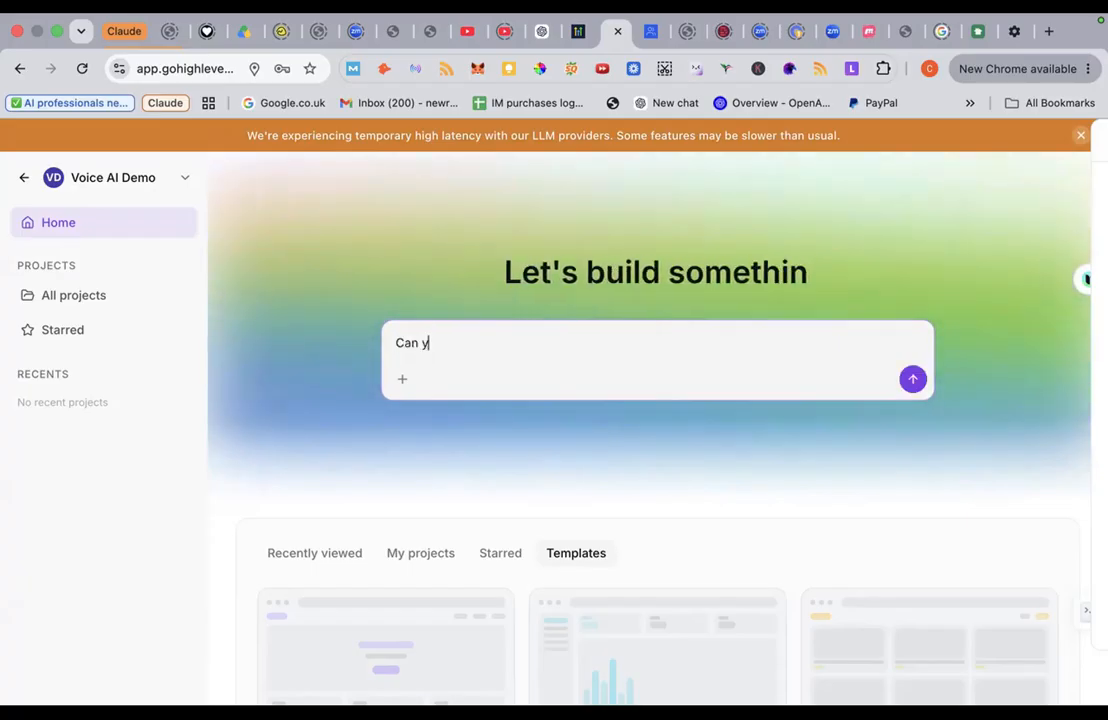
pyautogui.write('ou build me a')
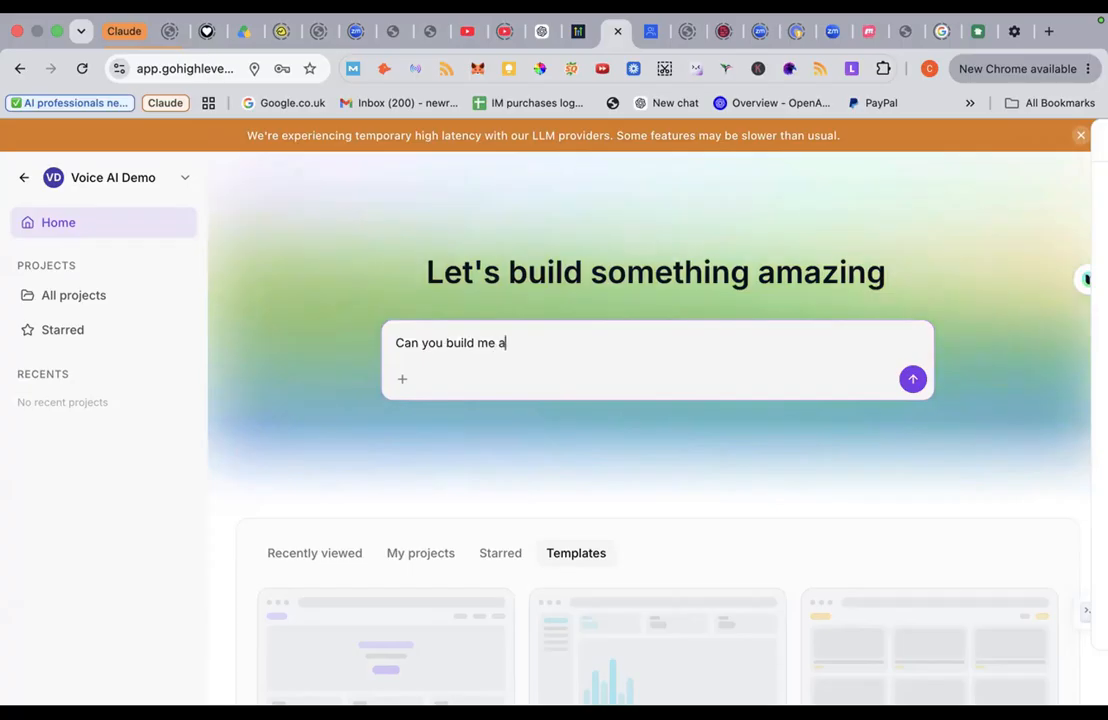
pyautogui.write(' website for a')
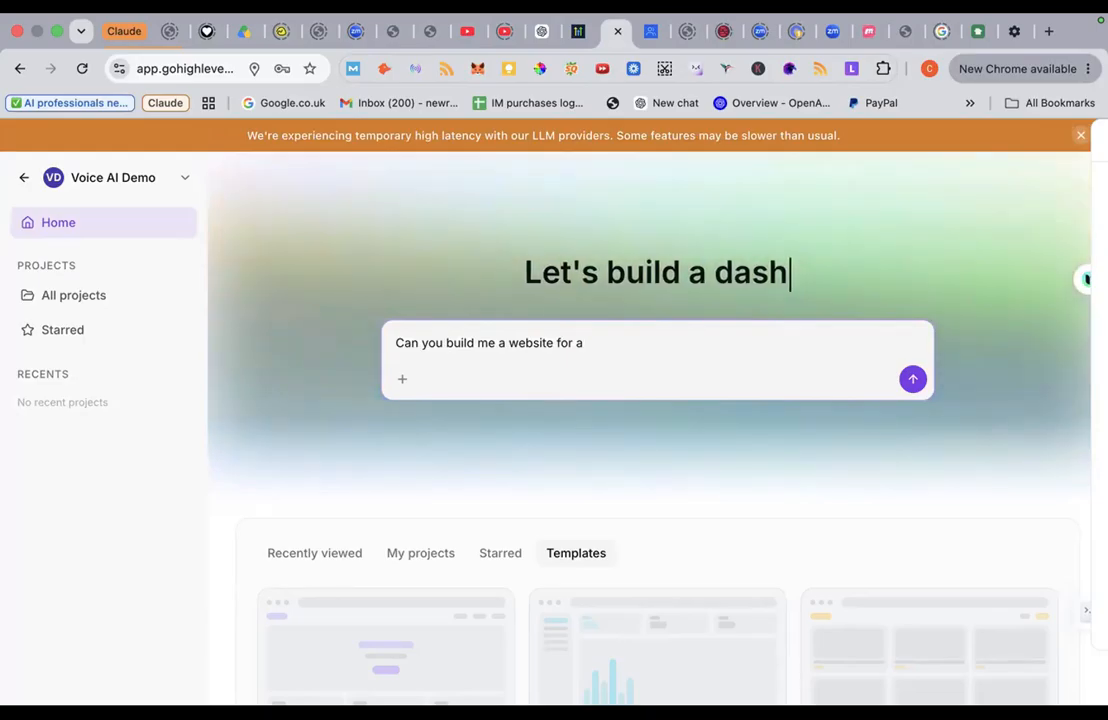
pyautogui.write('do')
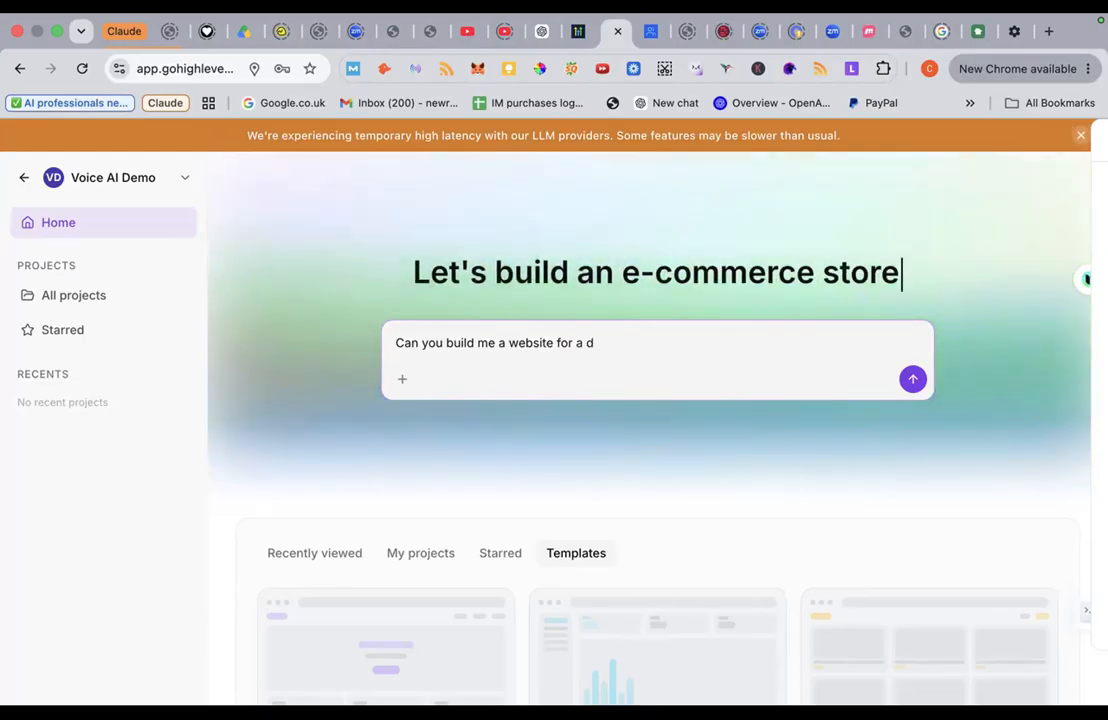
pyautogui.press('BackSpace')
pyautogui.press('BackSpace')
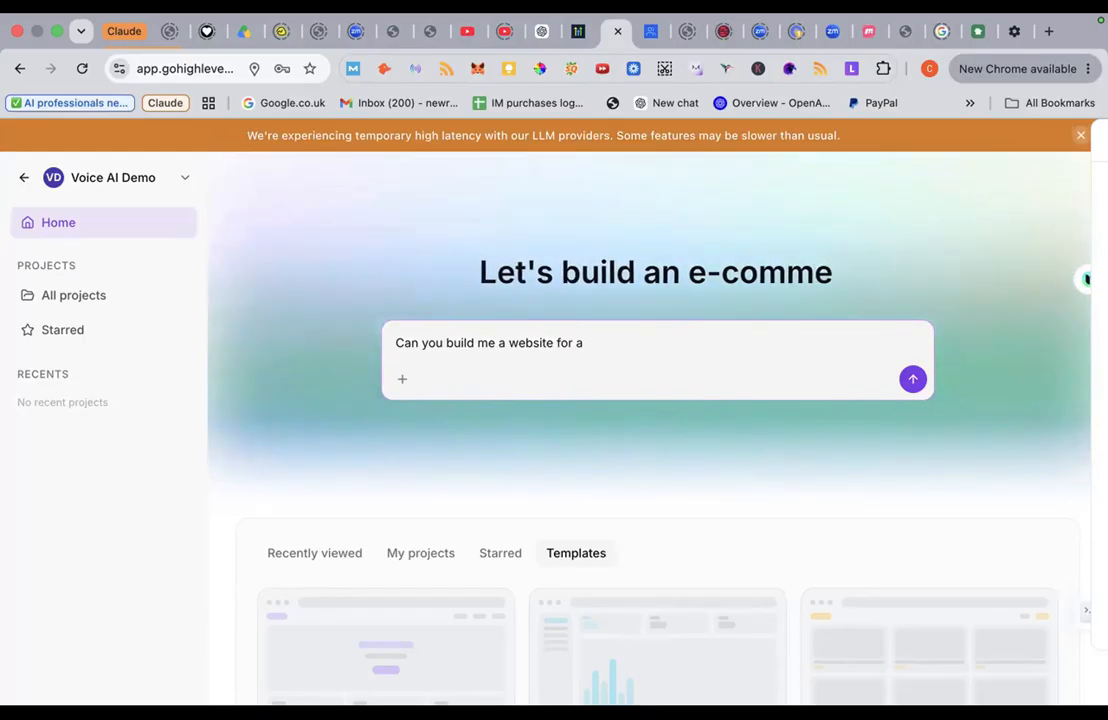
pyautogui.press('BackSpace')
pyautogui.press('BackSpace')
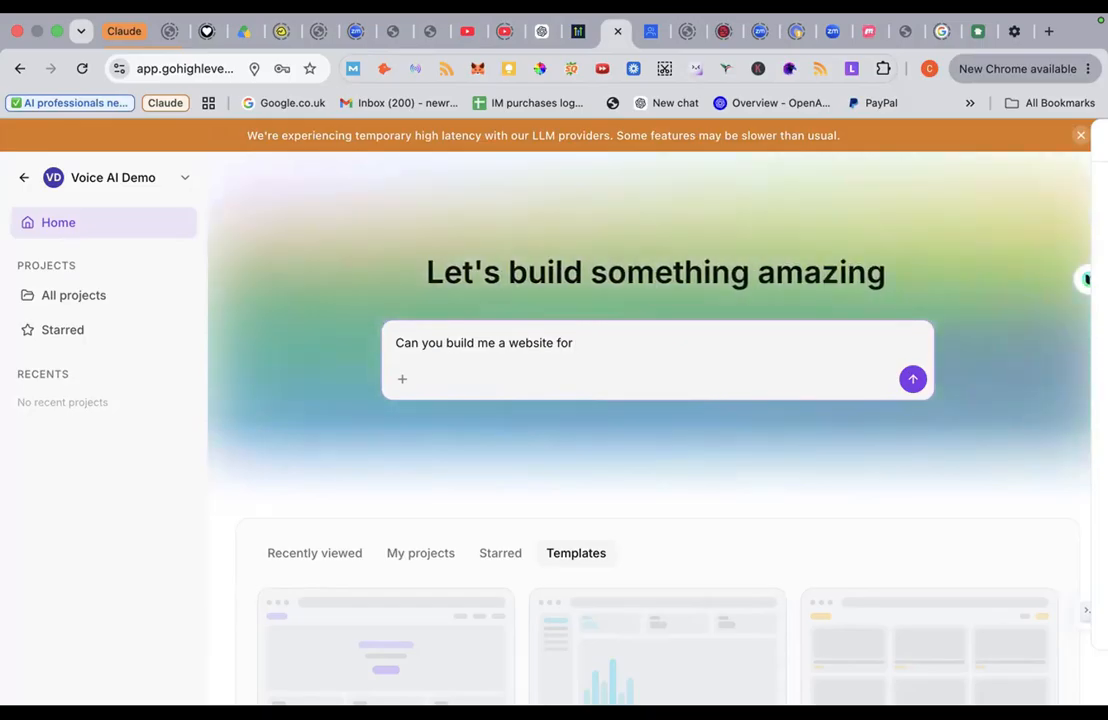
pyautogui.write('my pa')
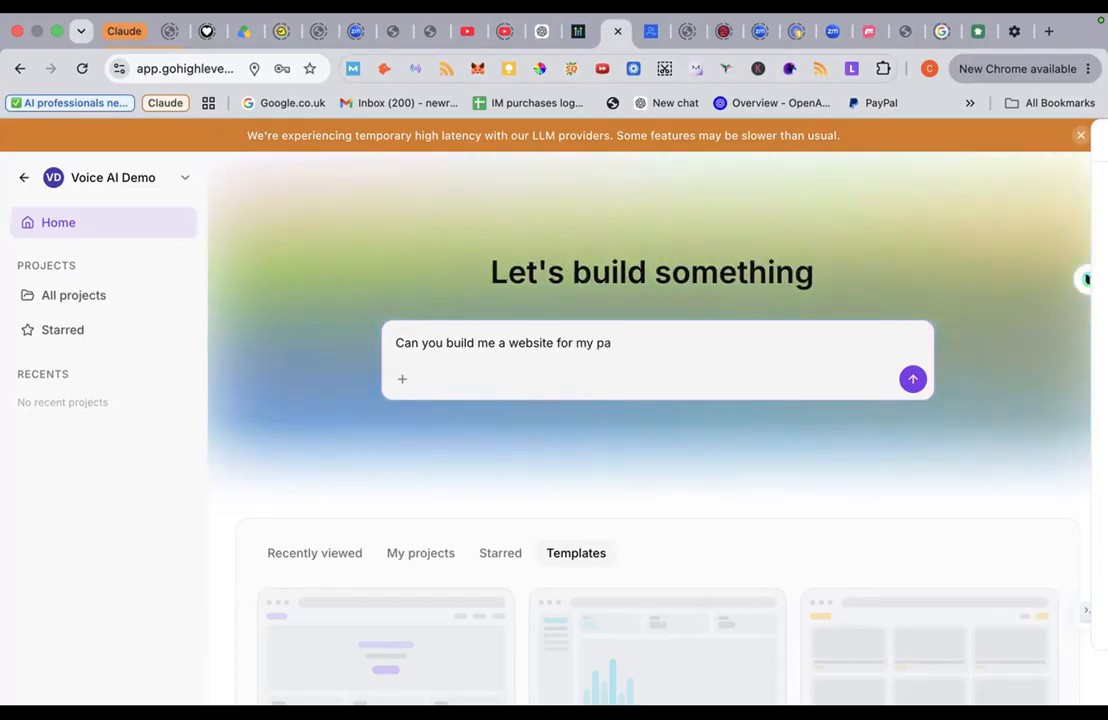
pyautogui.press('BackSpace')
pyautogui.write('rivate personal carer')
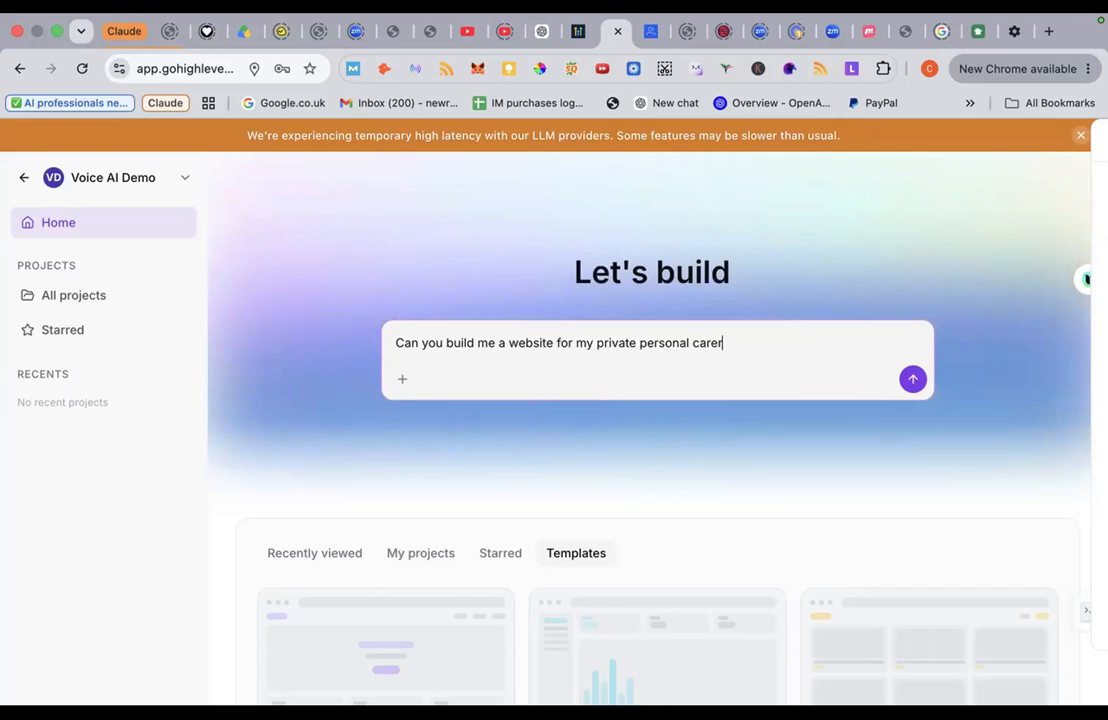
pyautogui.write(' w')
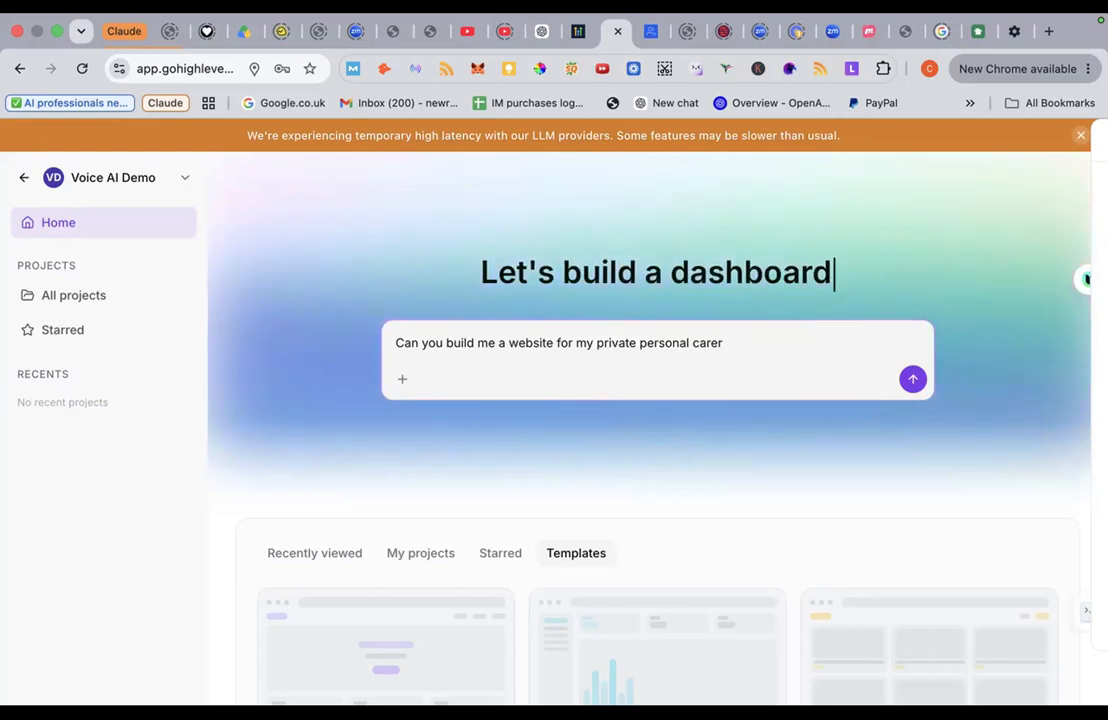
pyautogui.write(' busine')
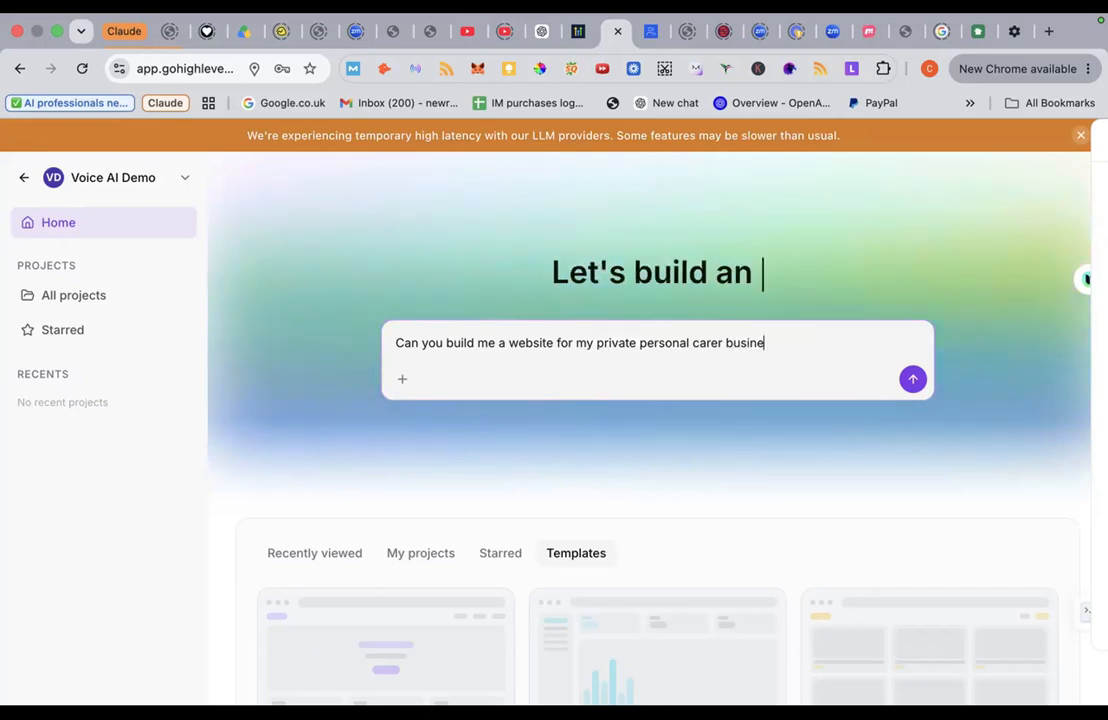
pyautogui.write('ss.')
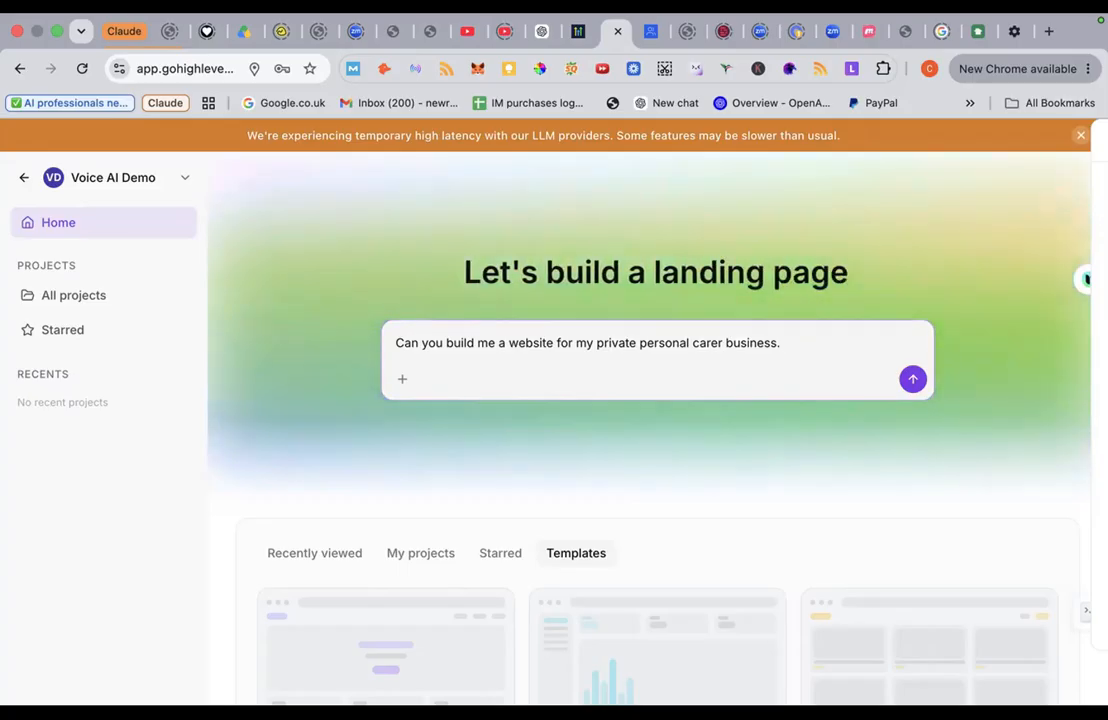
# Step: Add that you're based in West London, specialising in elderly companionship and help around the house
pyautogui.write('am based in ')
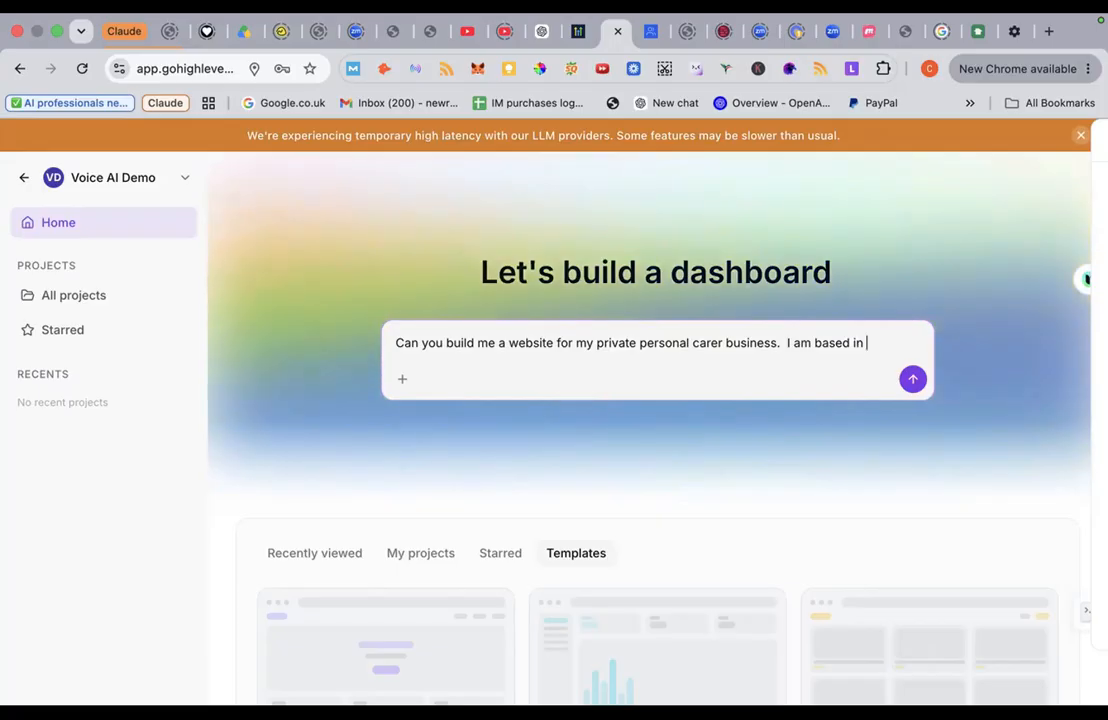
pyautogui.write('Wst')
pyautogui.press('BackSpace')
pyautogui.press('BackSpace')
pyautogui.press('BackSpace')
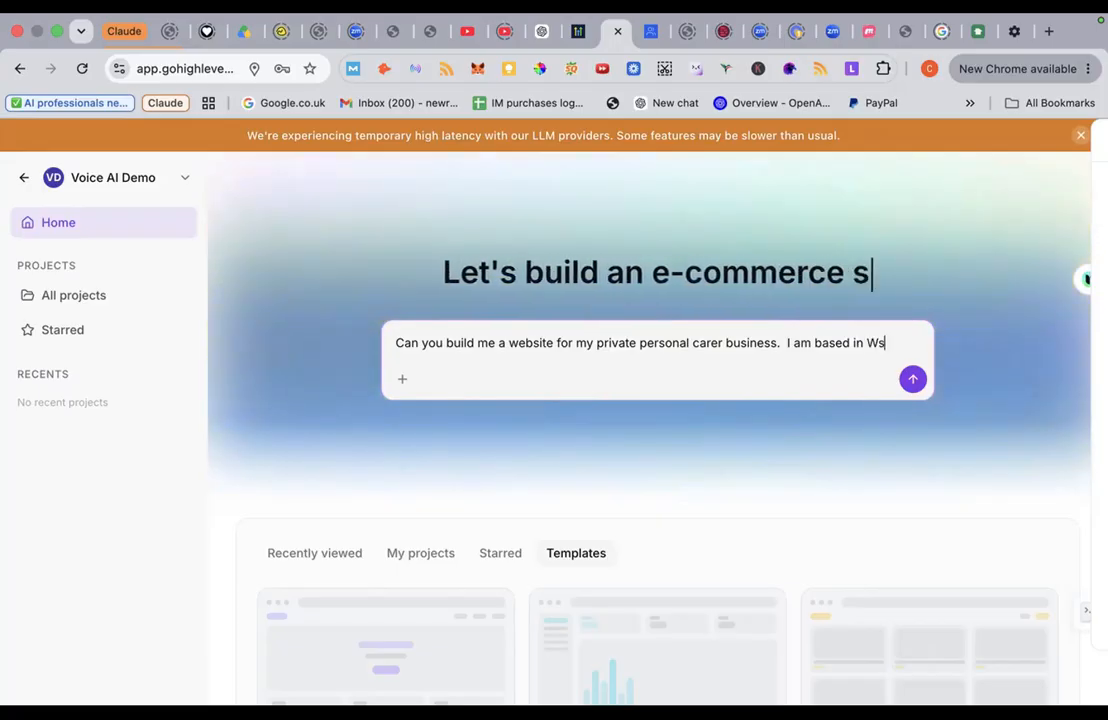
pyautogui.write('est Londo')
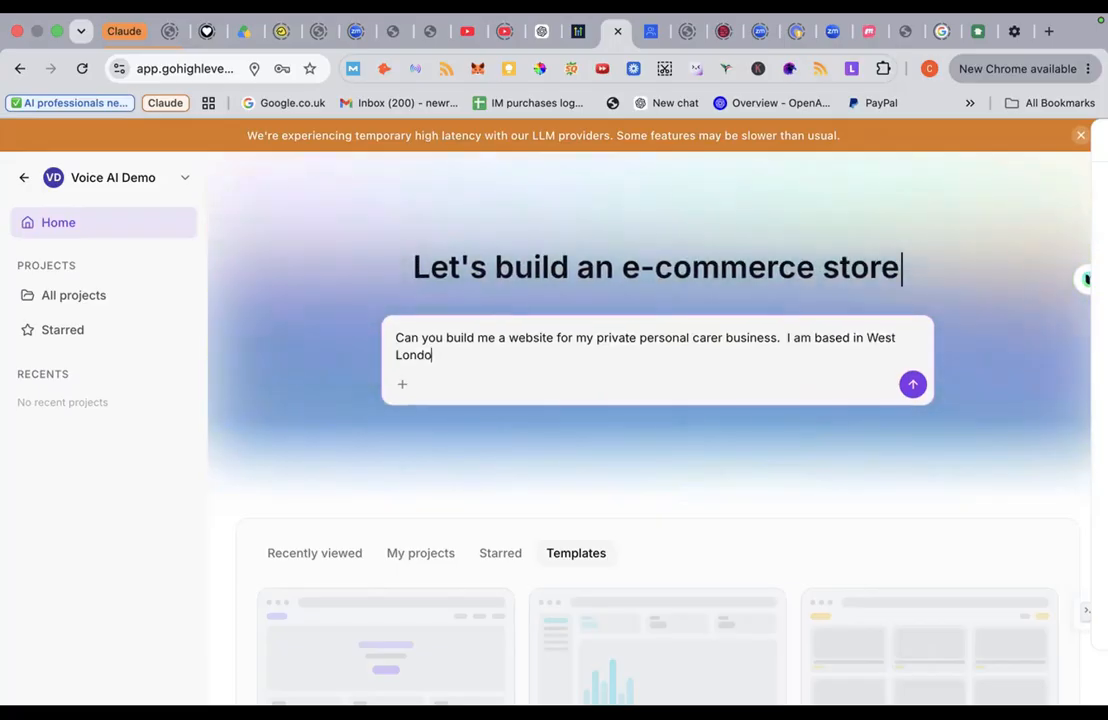
pyautogui.write('n and s')
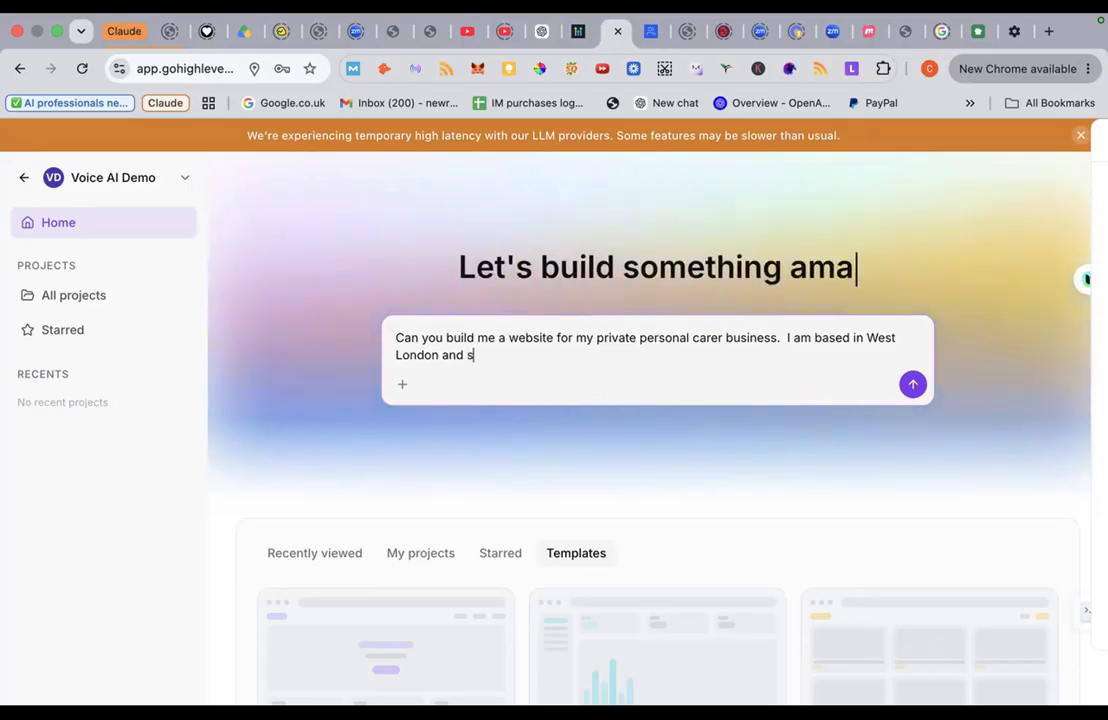
pyautogui.write('pecialise i')
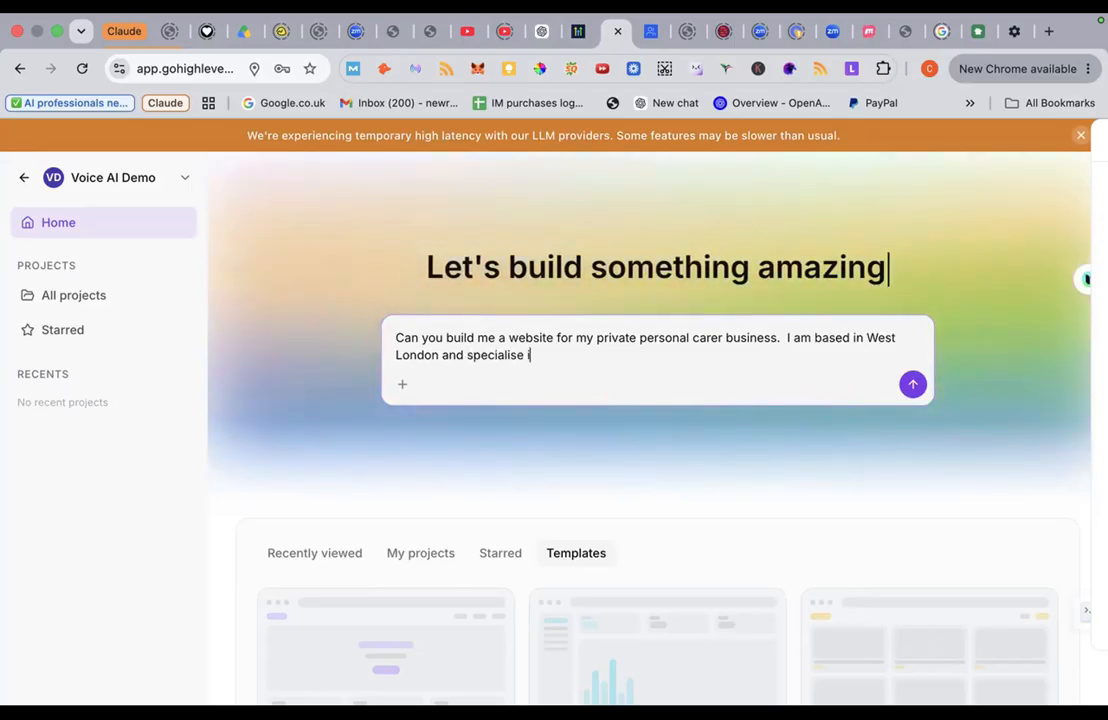
pyautogui.write('n elderly')
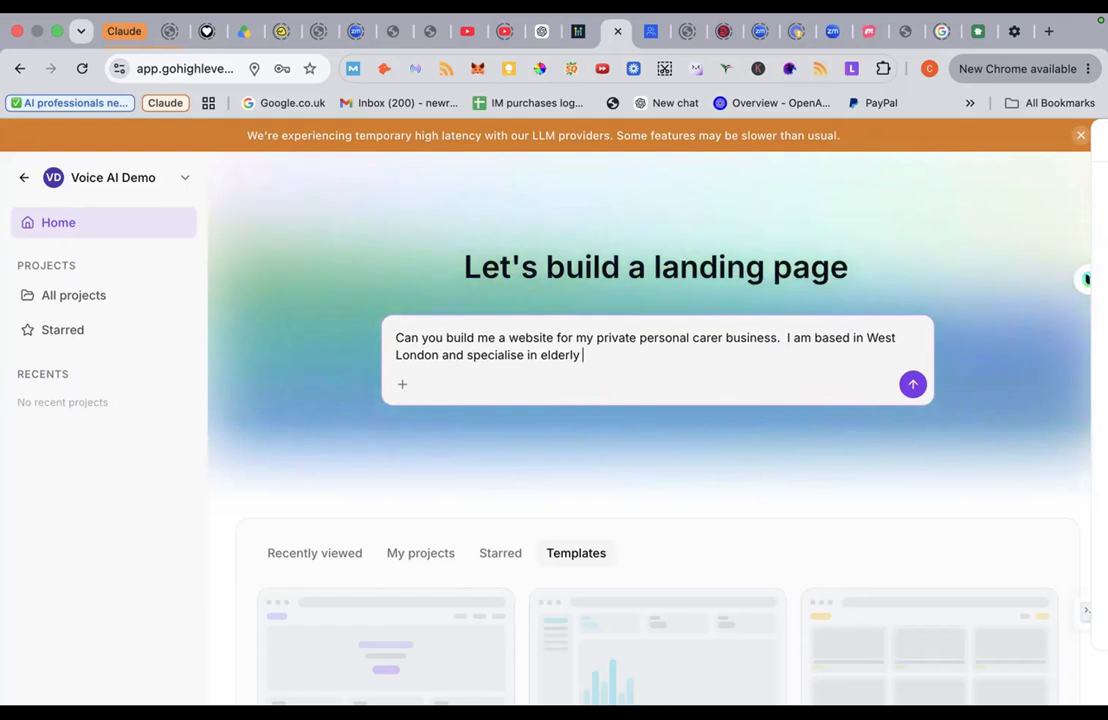
pyautogui.write(' companio')
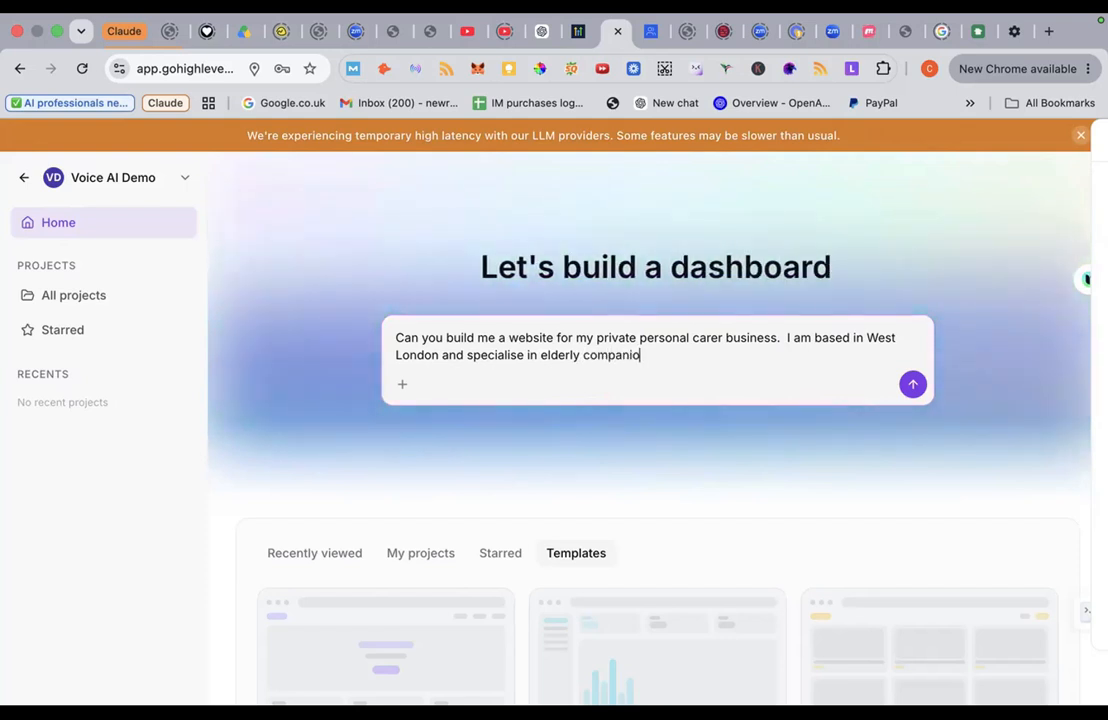
pyautogui.write('nship and')
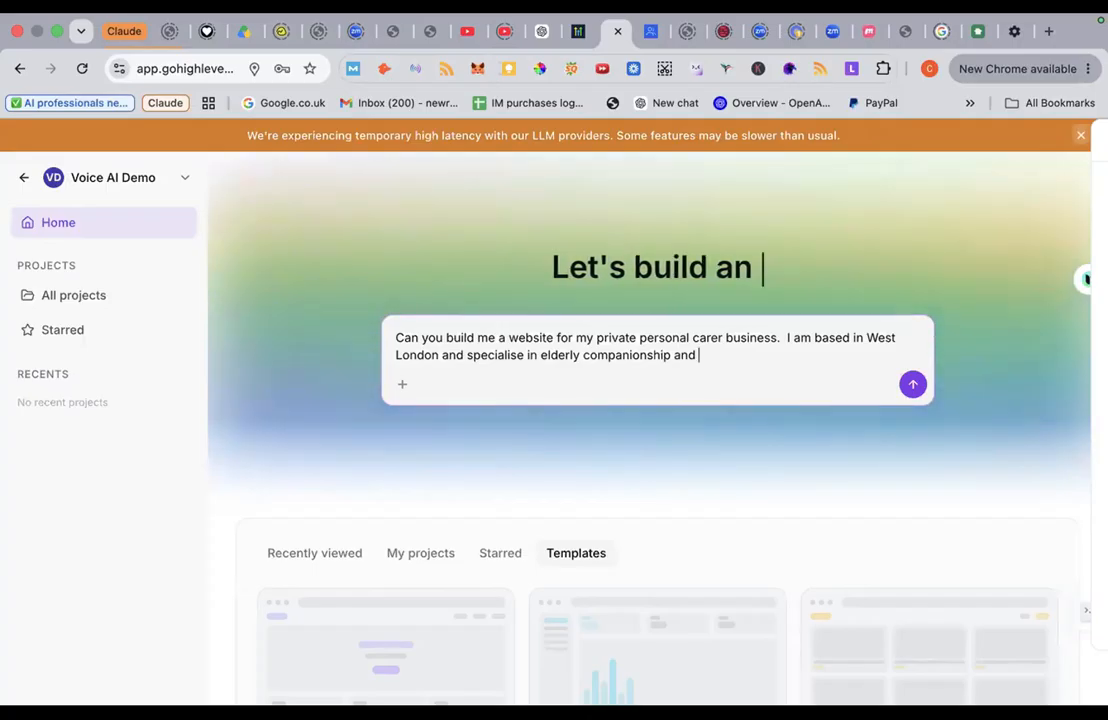
pyautogui.write(' help a')
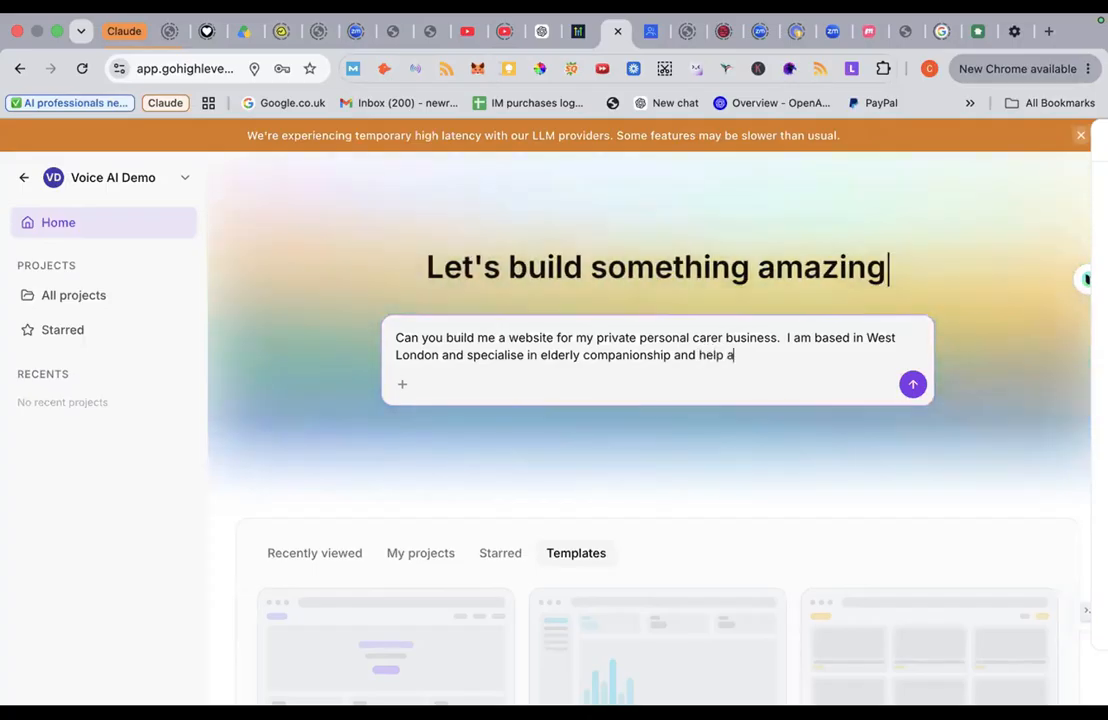
pyautogui.write('round the hous')
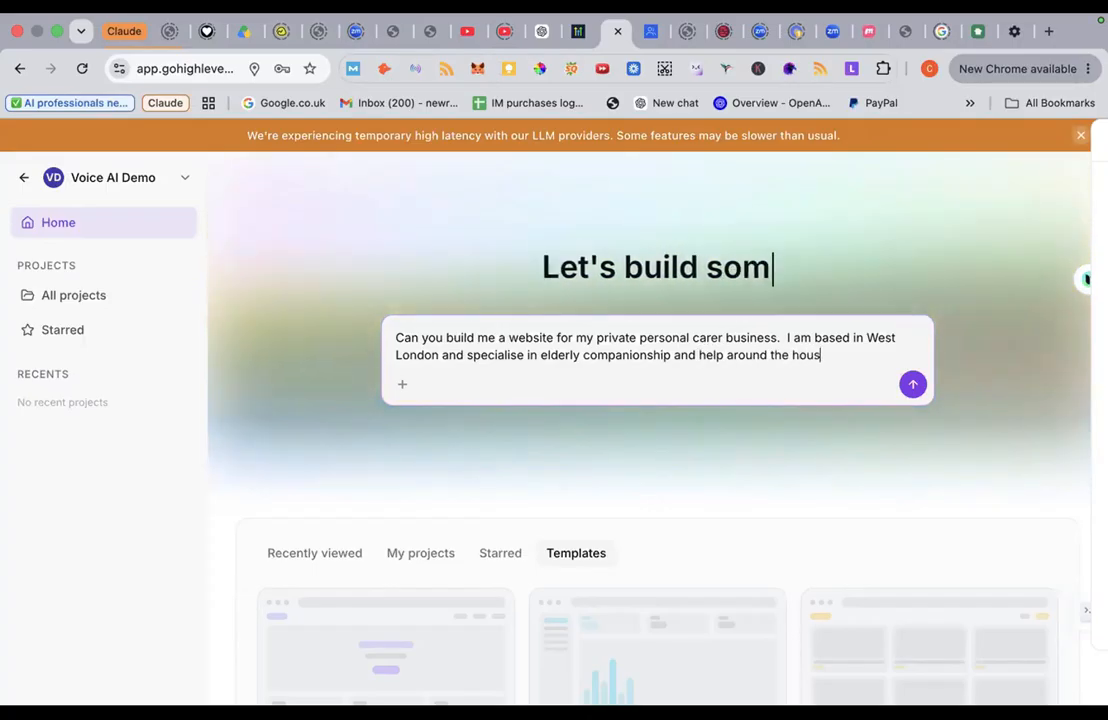
pyautogui.write('e. ')
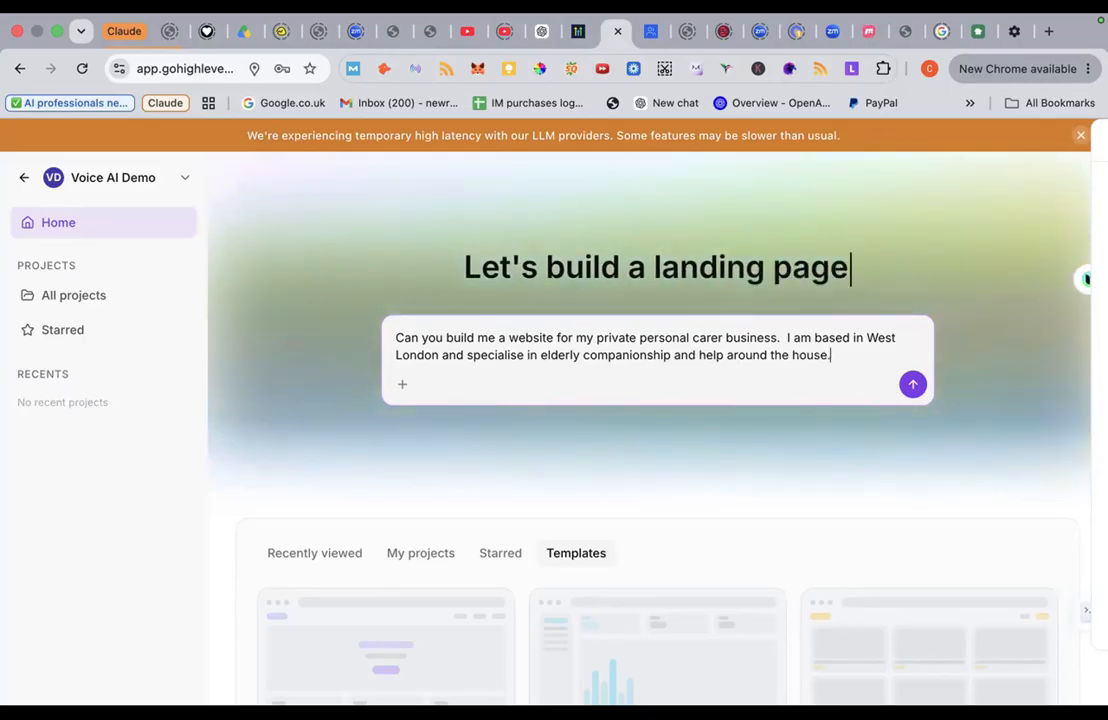
pyautogui.write(' I have bee')
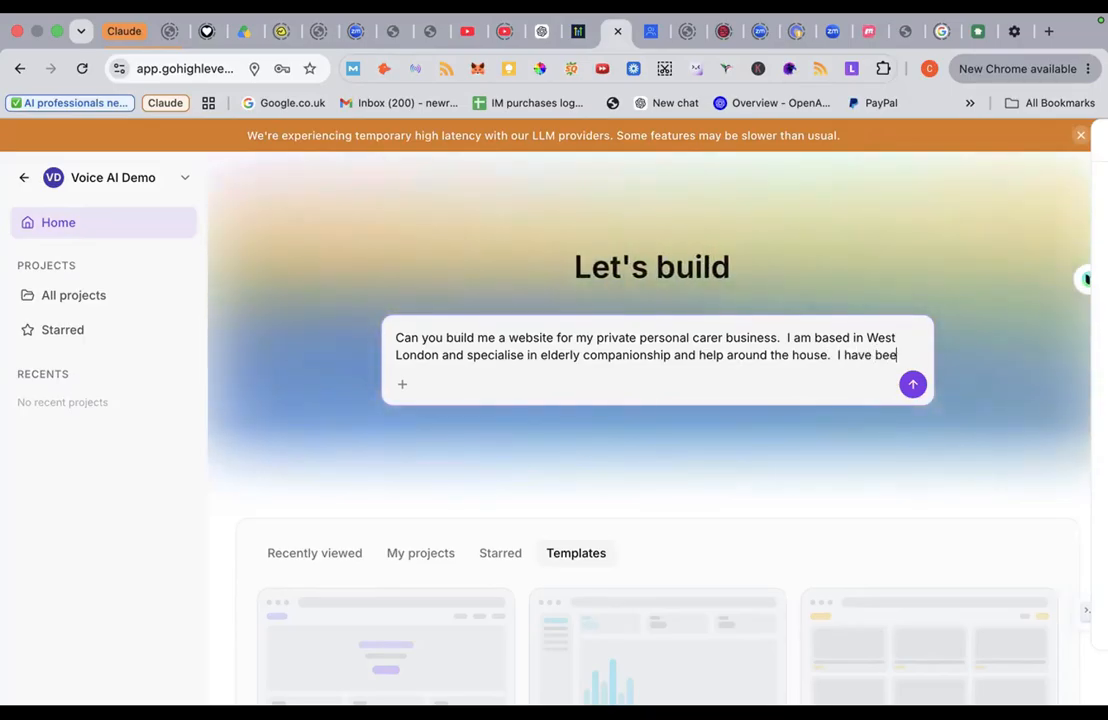
pyautogui.write('n workng with')
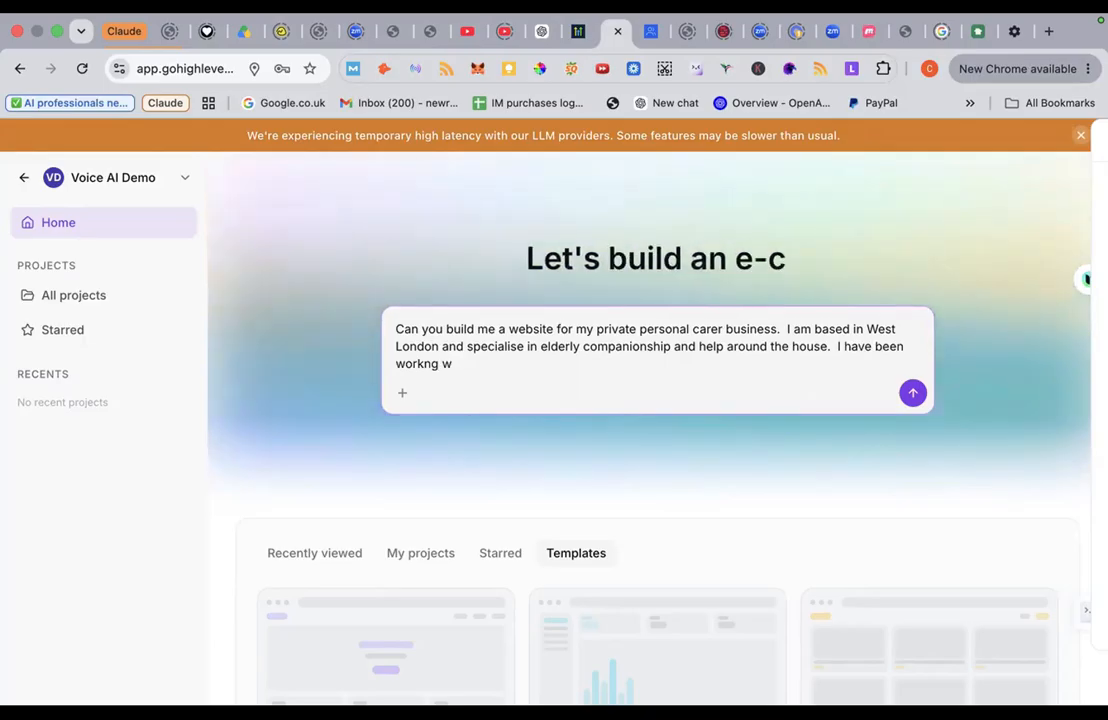
pyautogui.press('BackSpace')
pyautogui.press('BackSpace')
pyautogui.press('BackSpace')
pyautogui.press('BackSpace')
# Step: Add your prior work history and the business name 'Eldercare At Home.'
pyautogui.write('ing ')
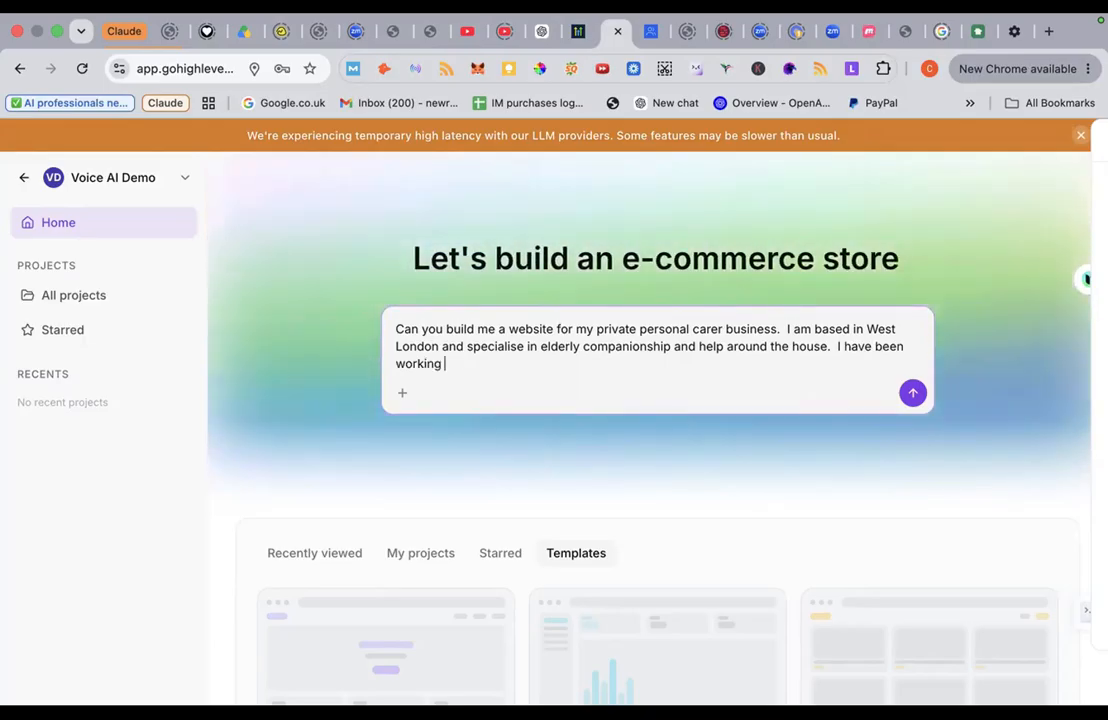
pyautogui.write('in')
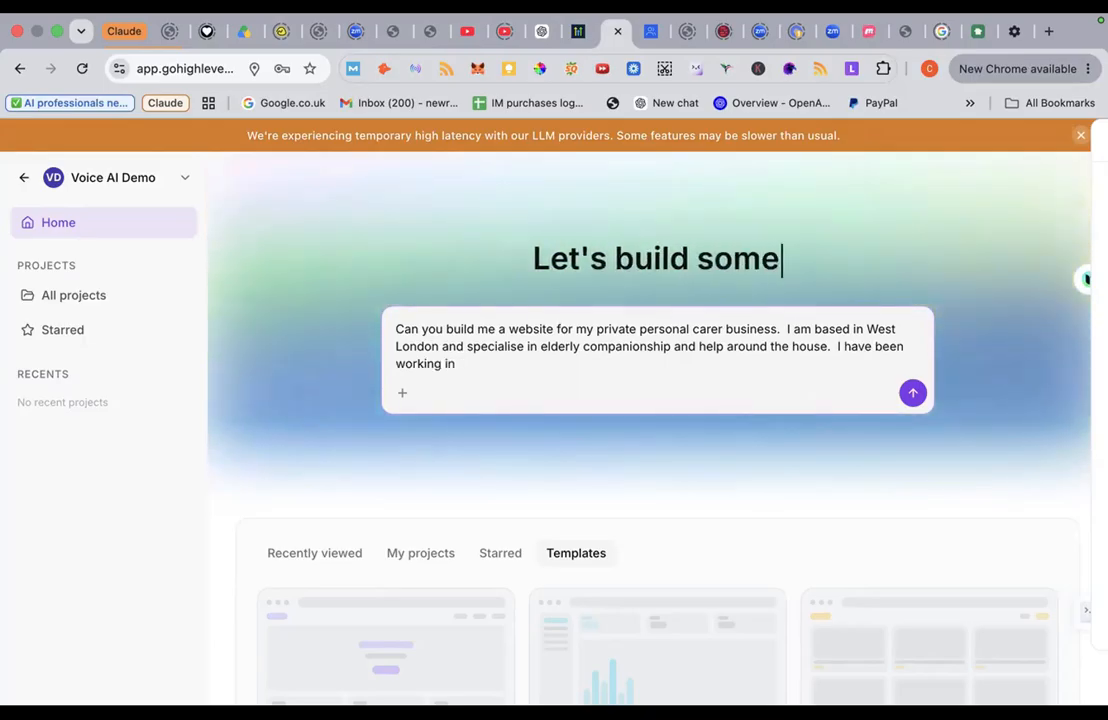
pyautogui.press('BackSpace')
pyautogui.press('BackSpace')
pyautogui.write('for a busin')
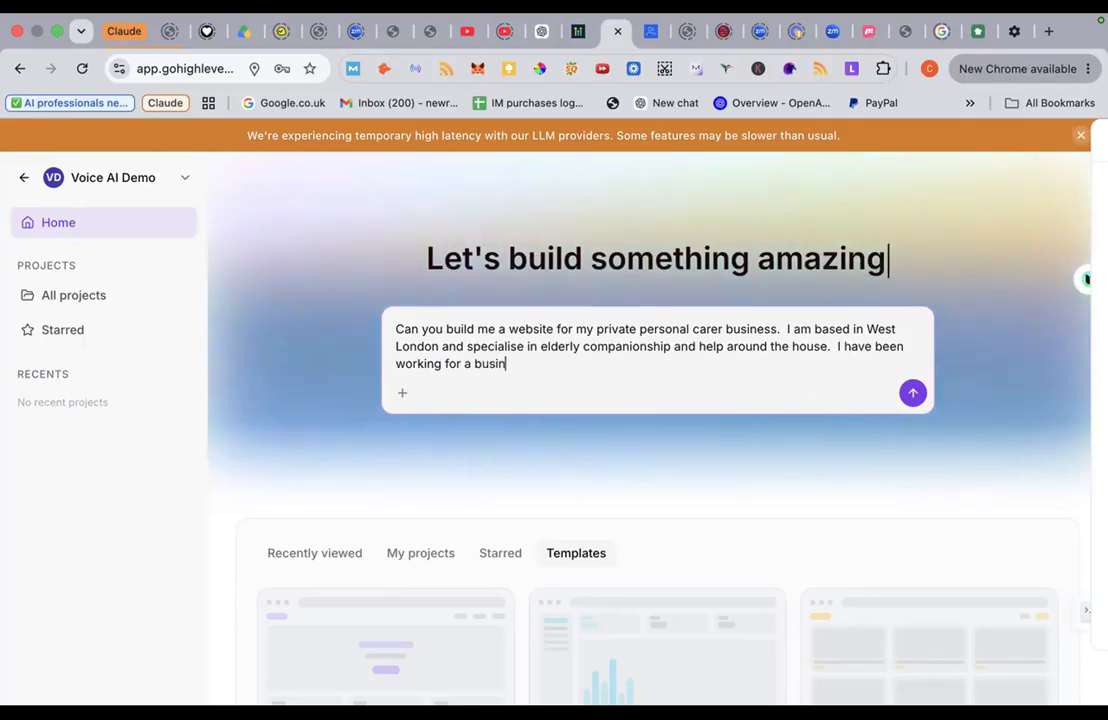
pyautogui.write('ess and')
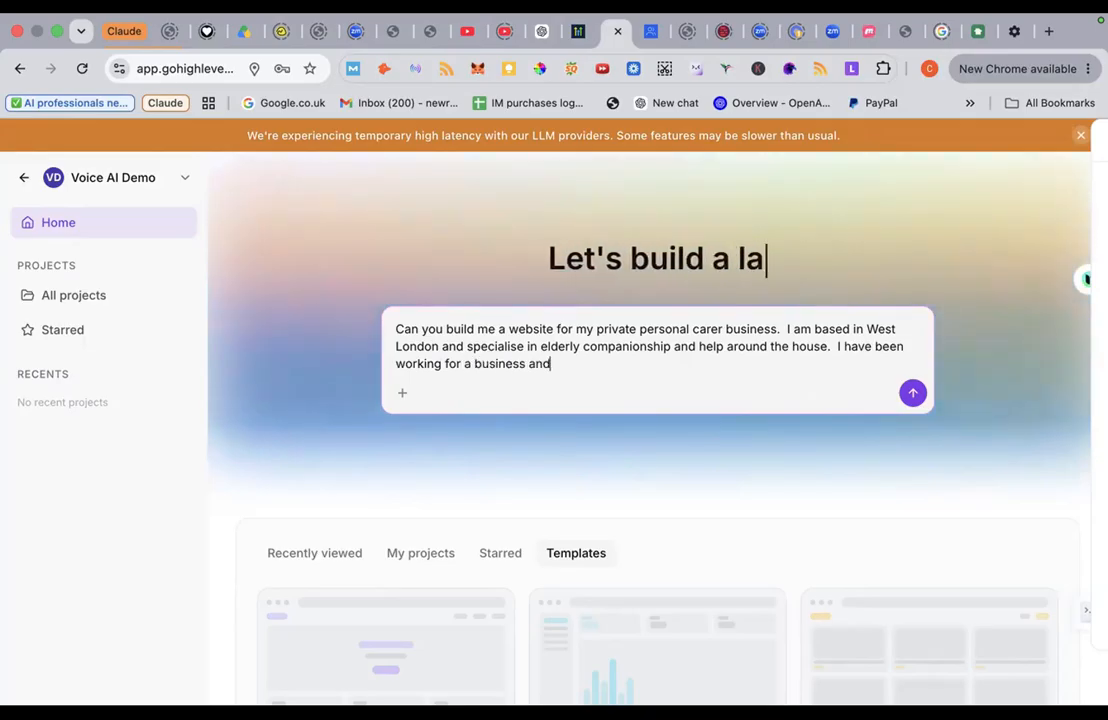
pyautogui.write(' am now')
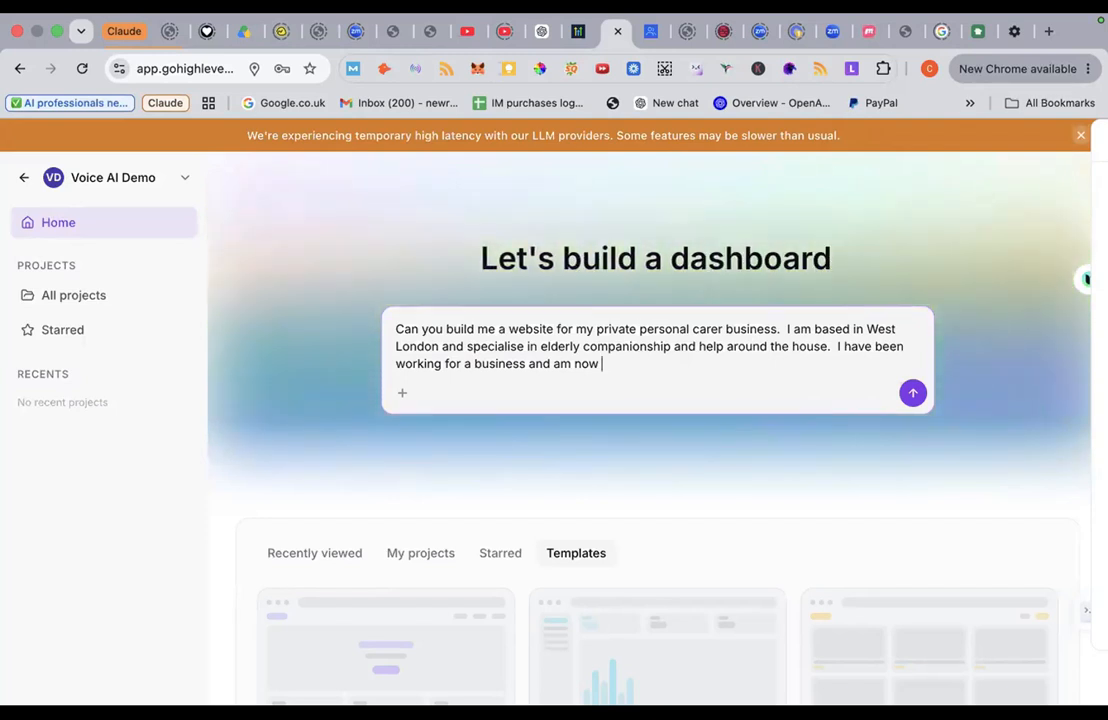
pyautogui.write('venturing o')
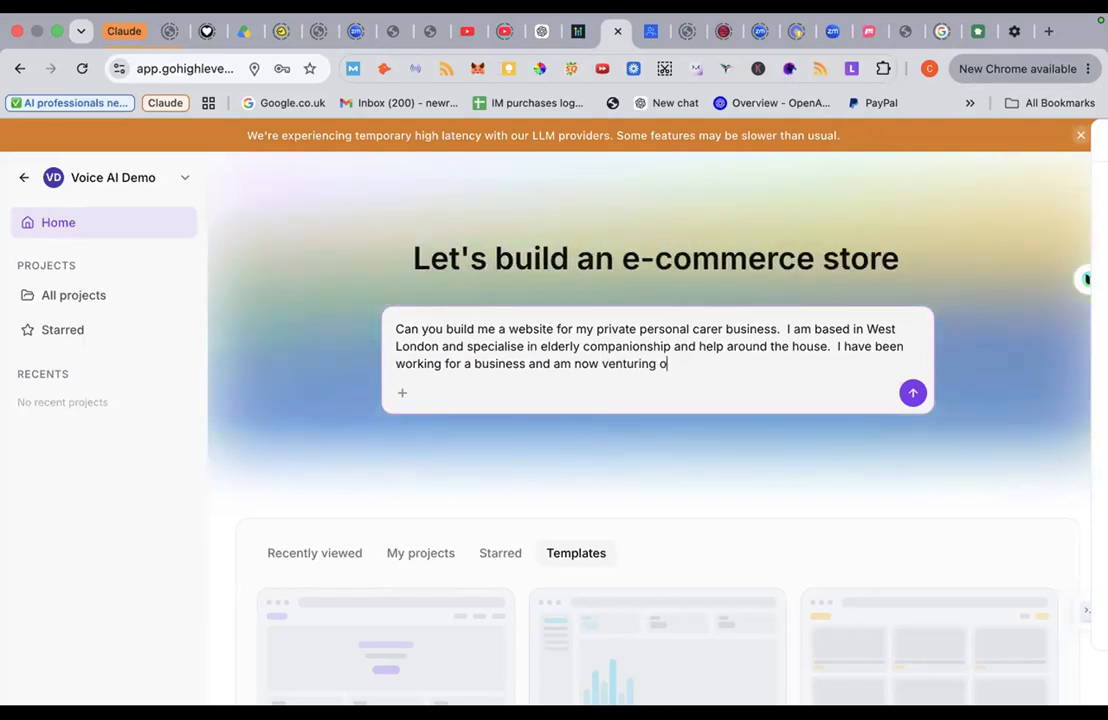
pyautogui.write('n my own')
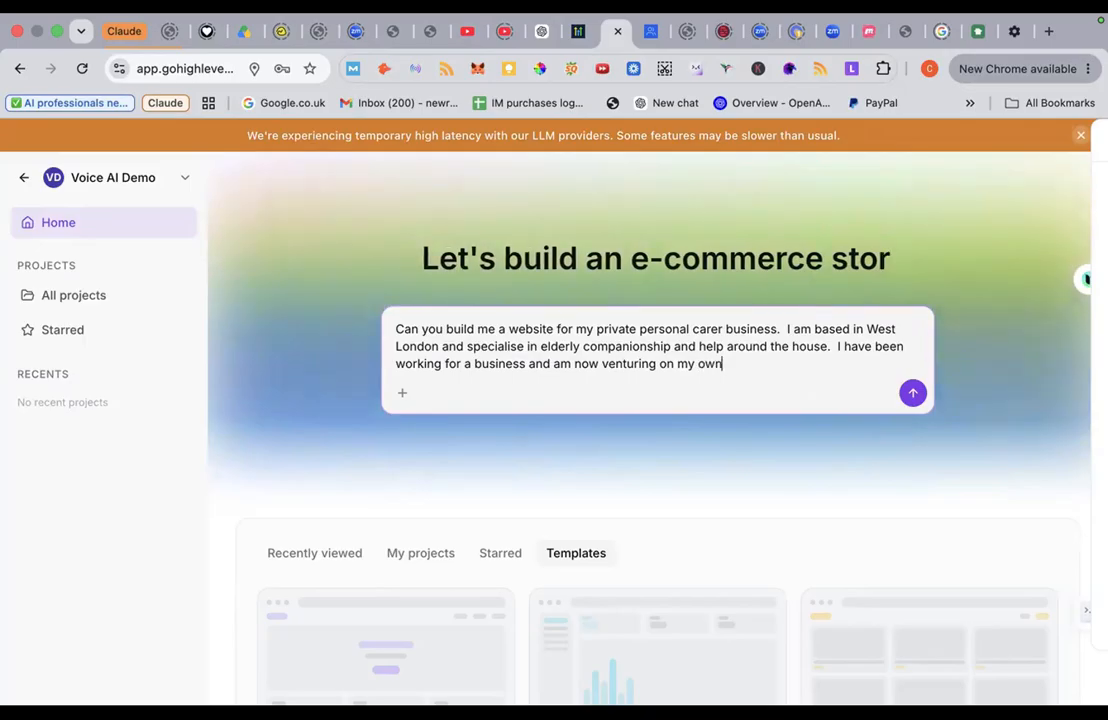
pyautogui.write('.  My ')
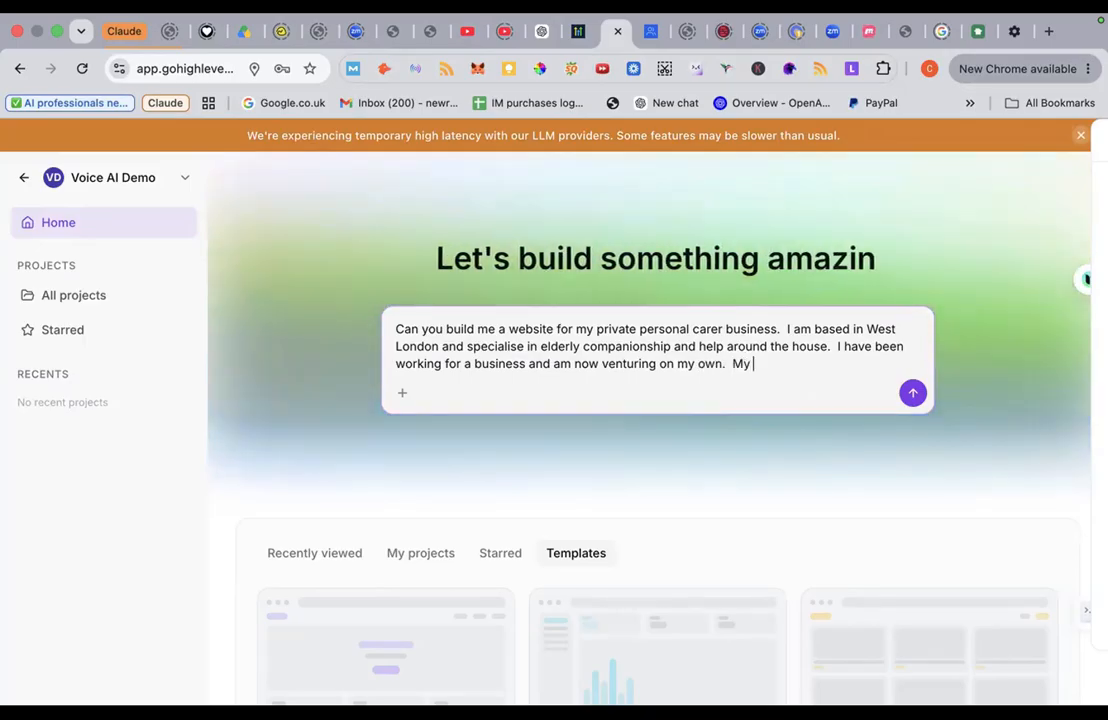
pyautogui.write('business name is')
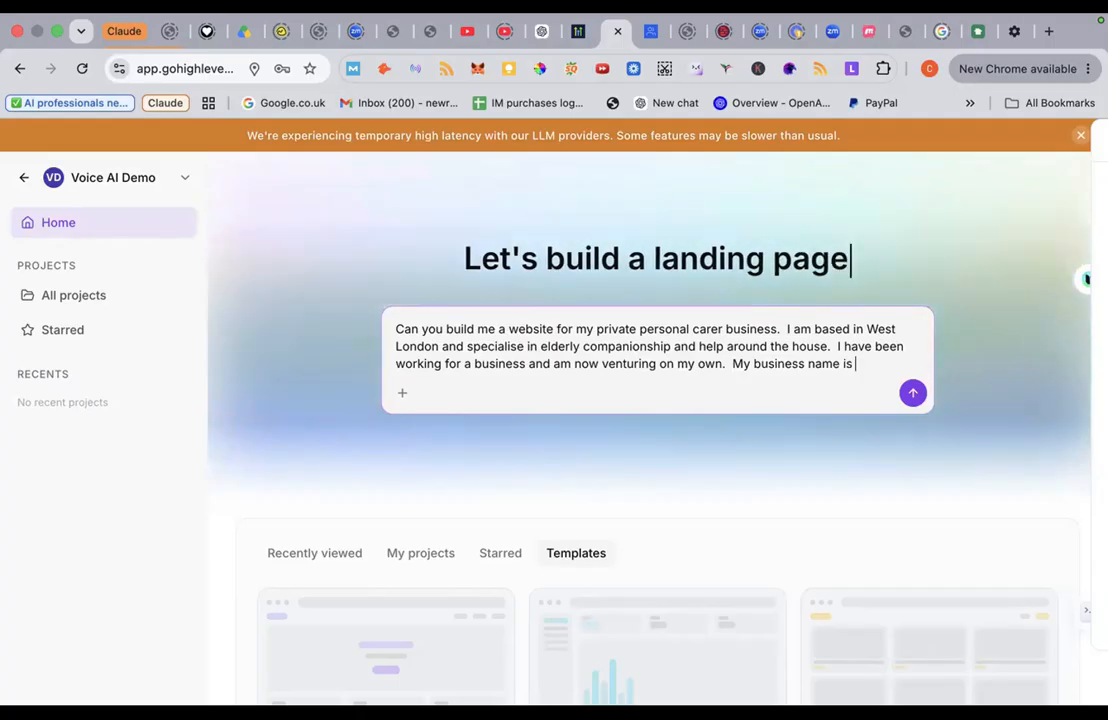
pyautogui.write('Eld')
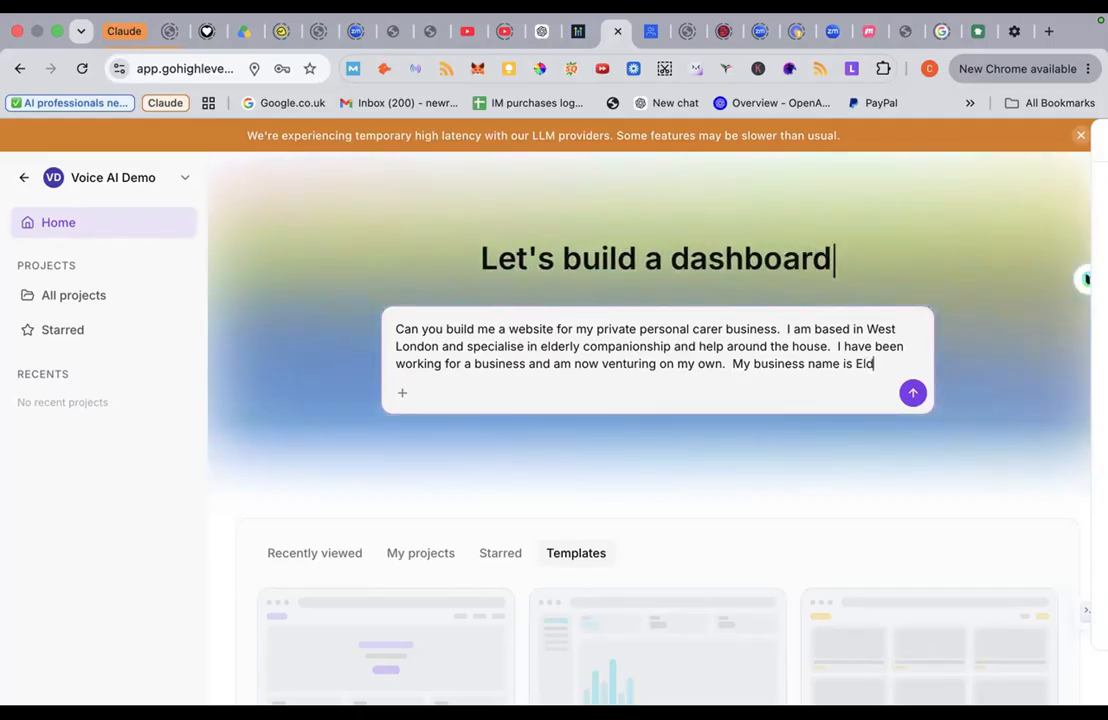
pyautogui.write('ercar')
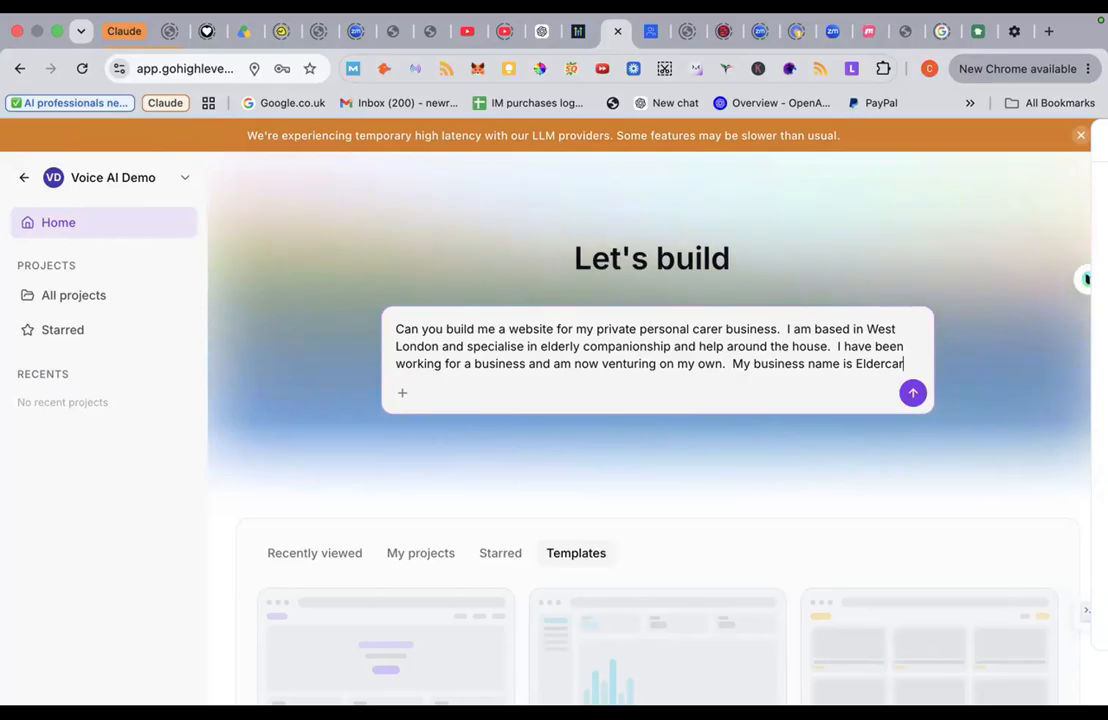
pyautogui.write('e A')
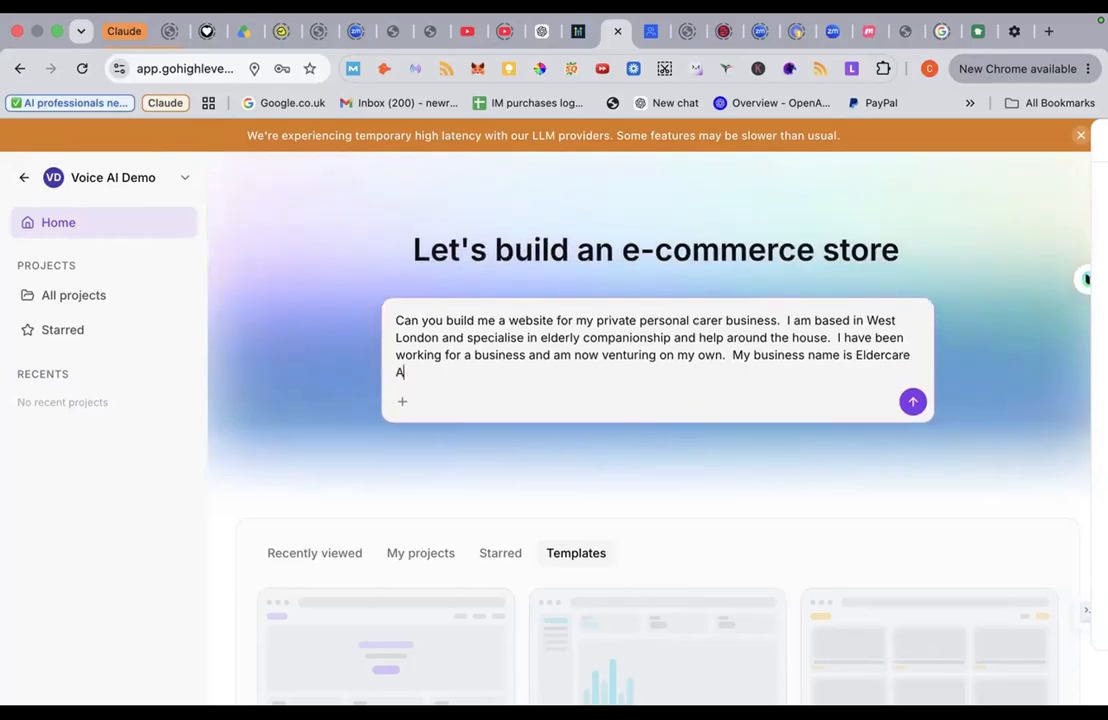
pyautogui.write('t Home')
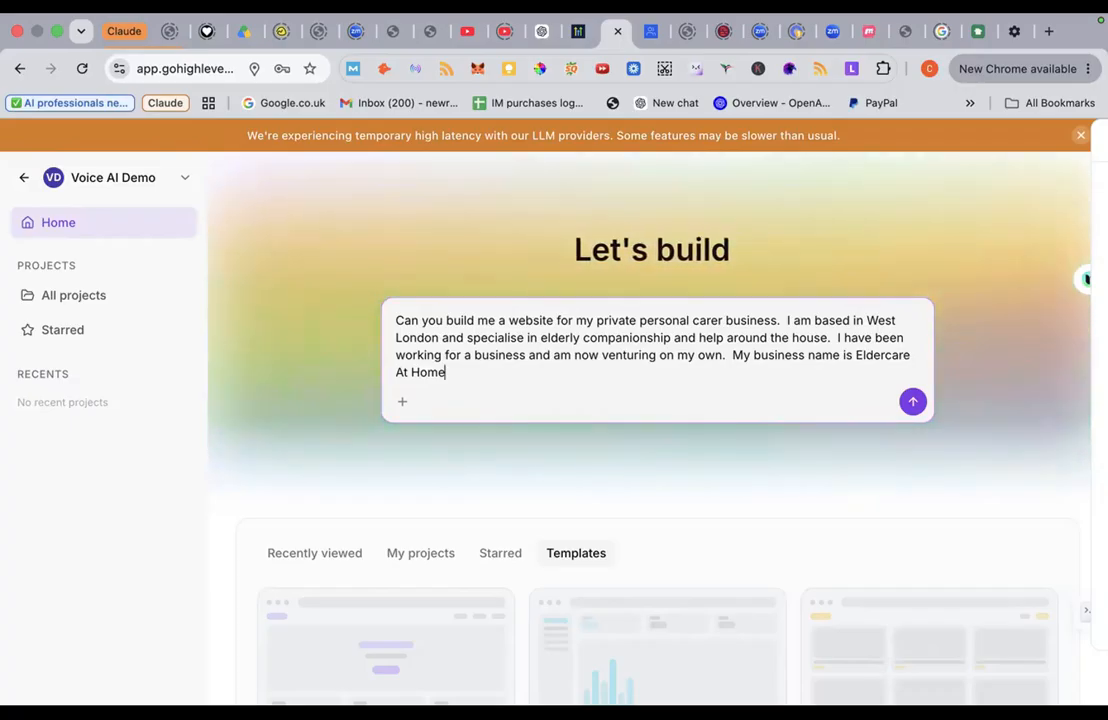
pyautogui.write('.')
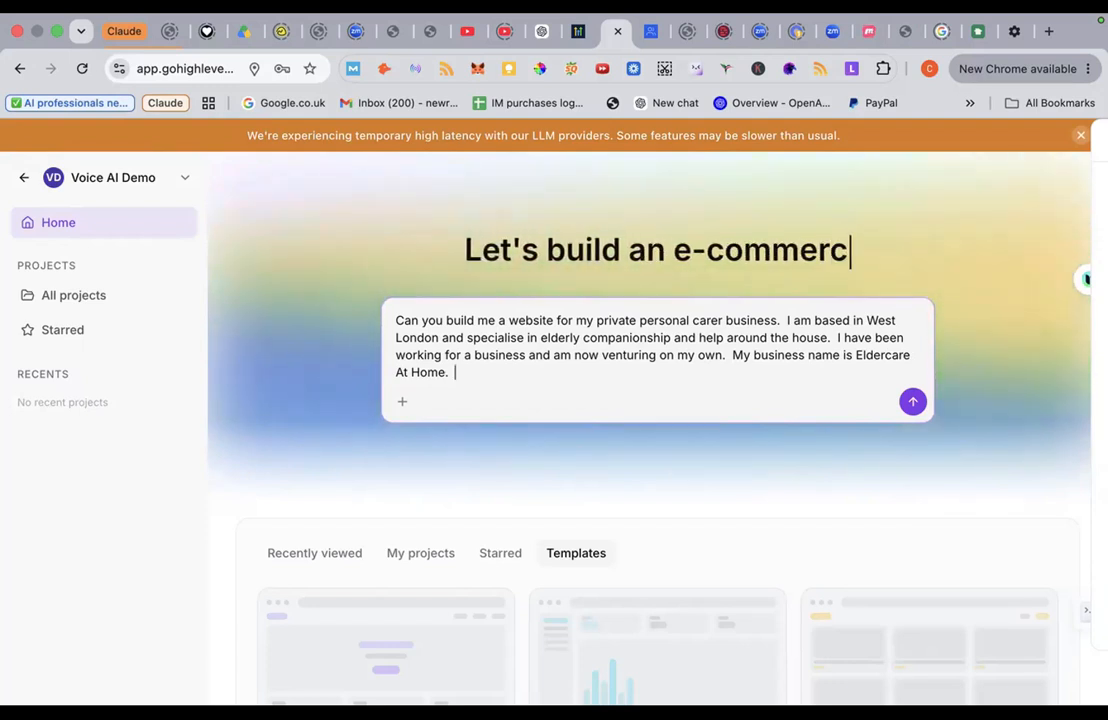
# Step: Describe the brochure site's ebook lead magnet and request capturing email, name and telephone number
pyautogui.write('This ')
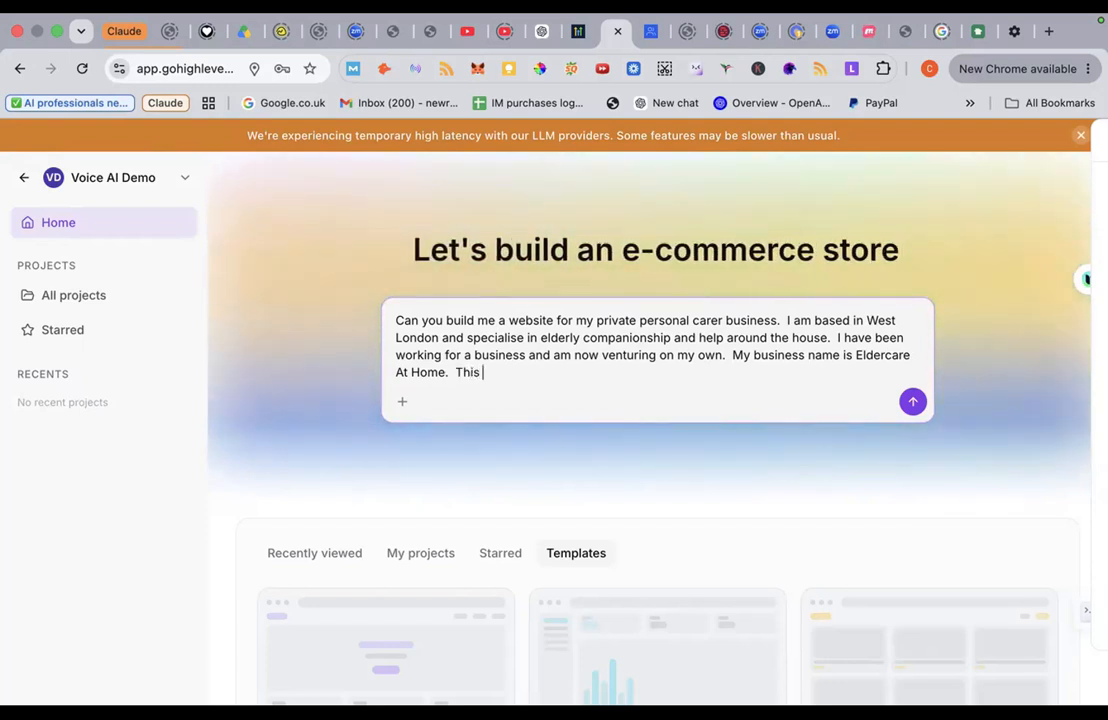
pyautogui.write('is a broc')
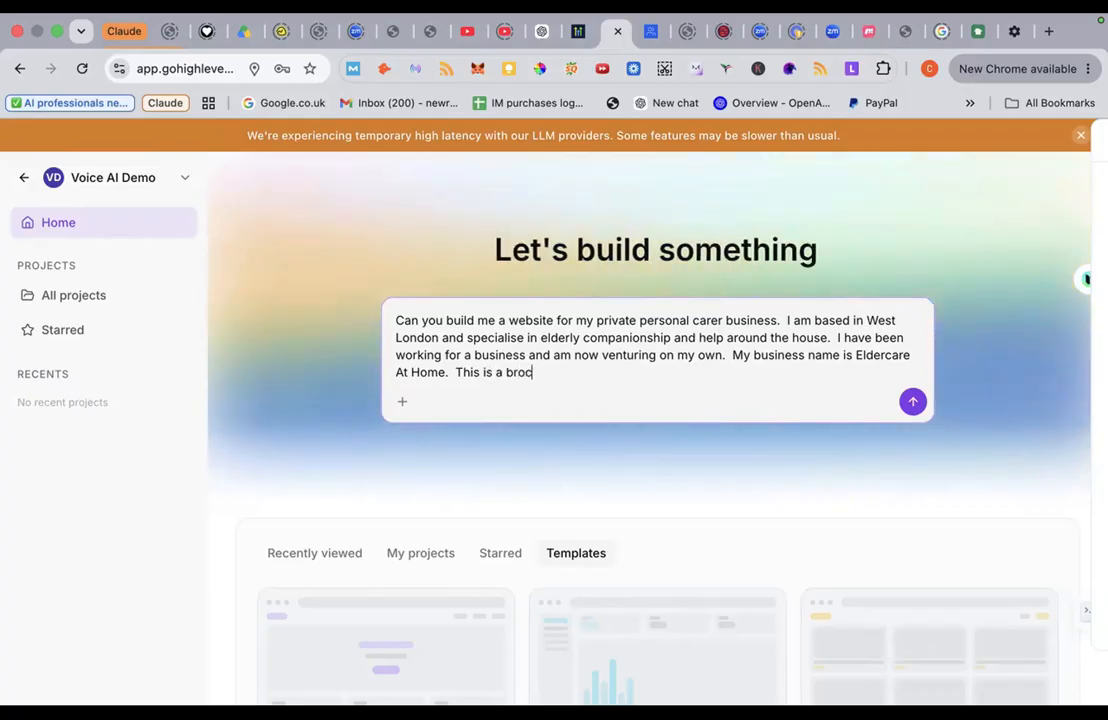
pyautogui.write('hur')
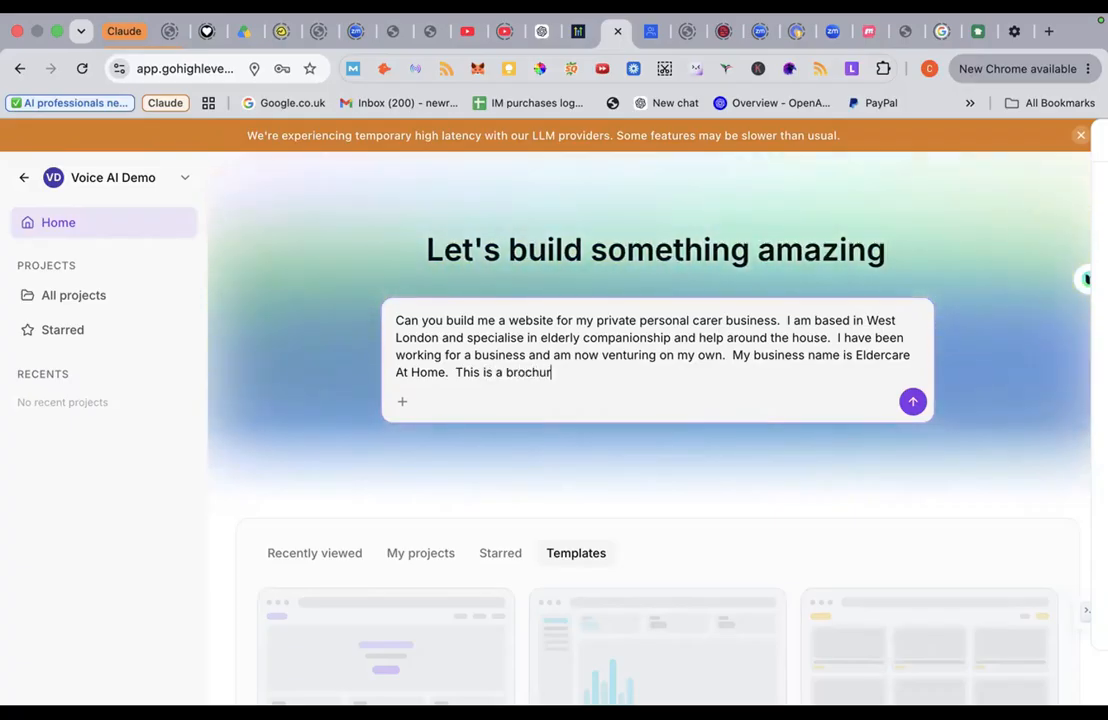
pyautogui.write('e ')
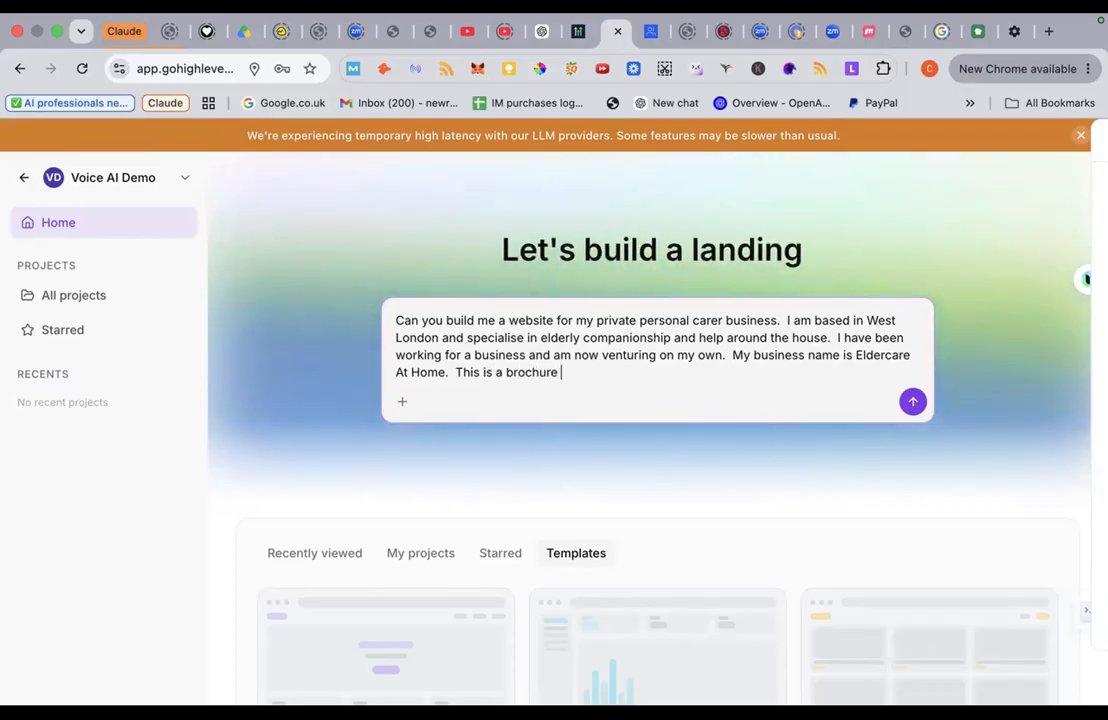
pyautogui.write('site with ')
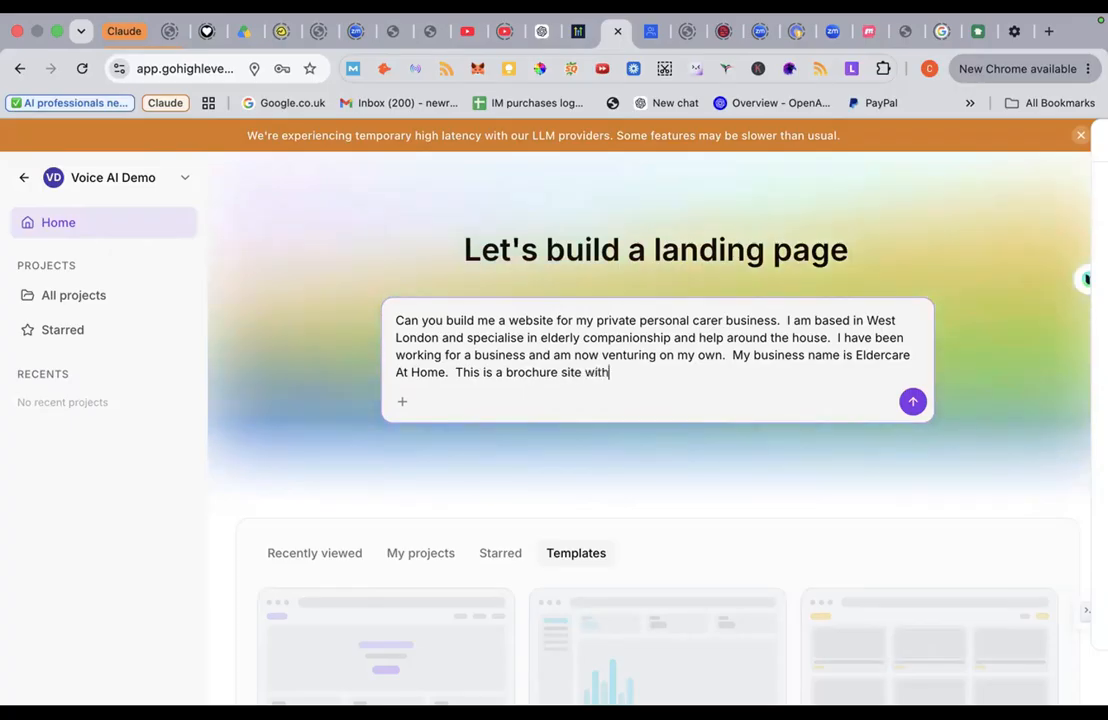
pyautogui.write('a ')
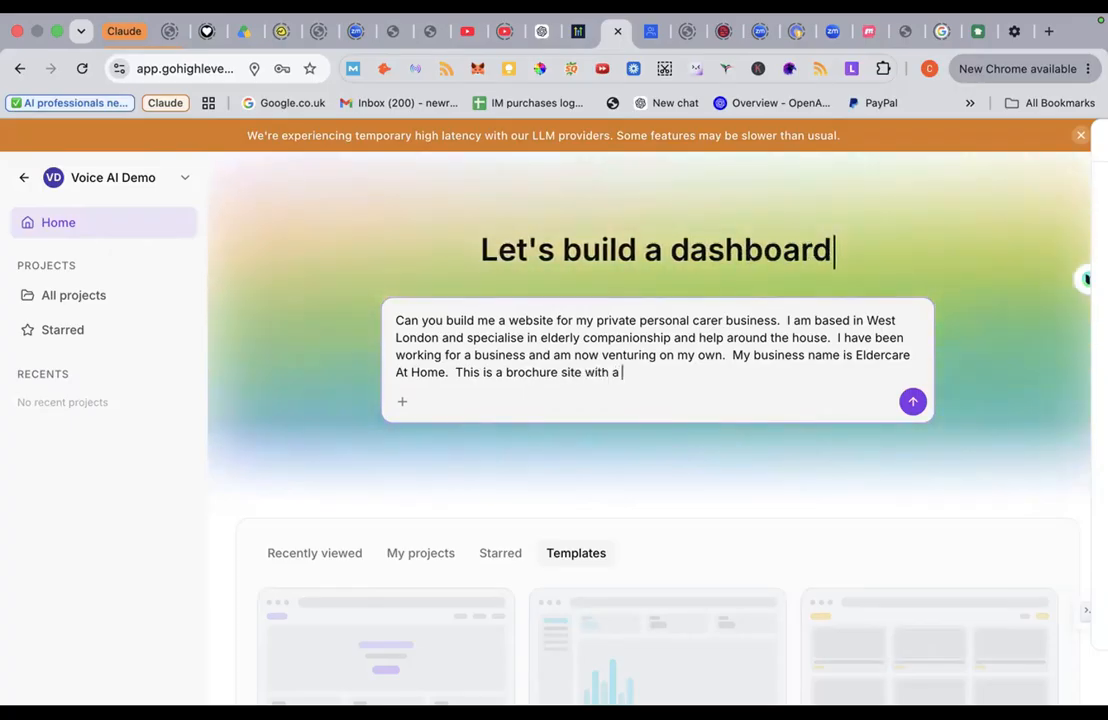
pyautogui.write('lead magnet')
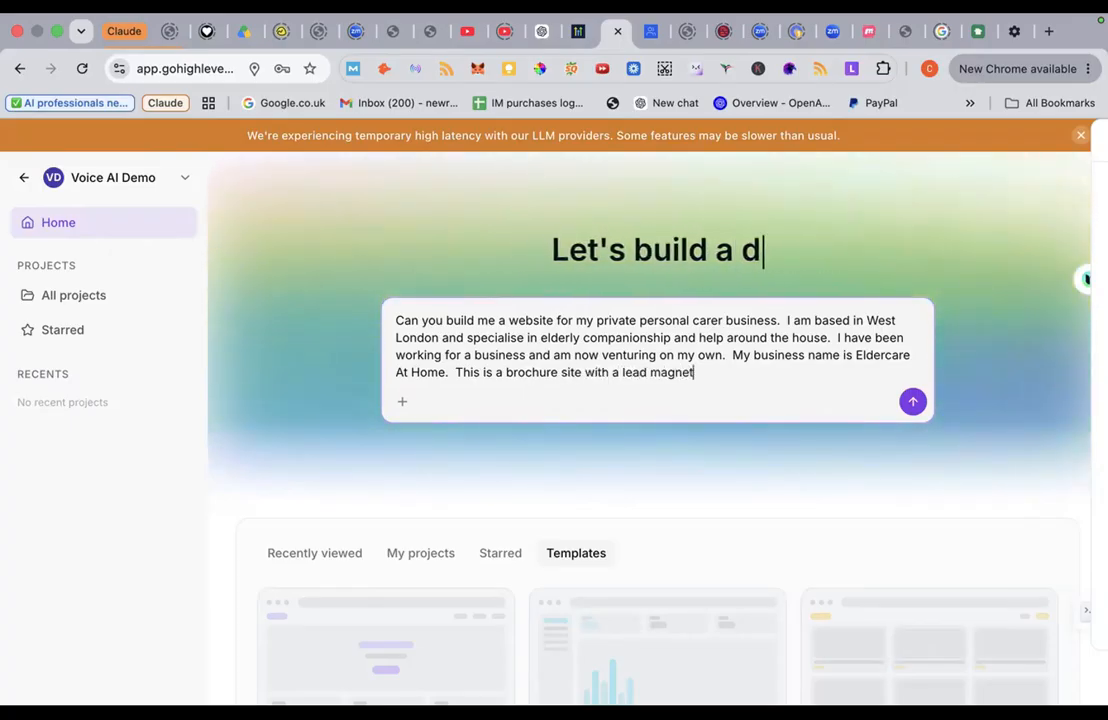
pyautogui.write(' giveaway')
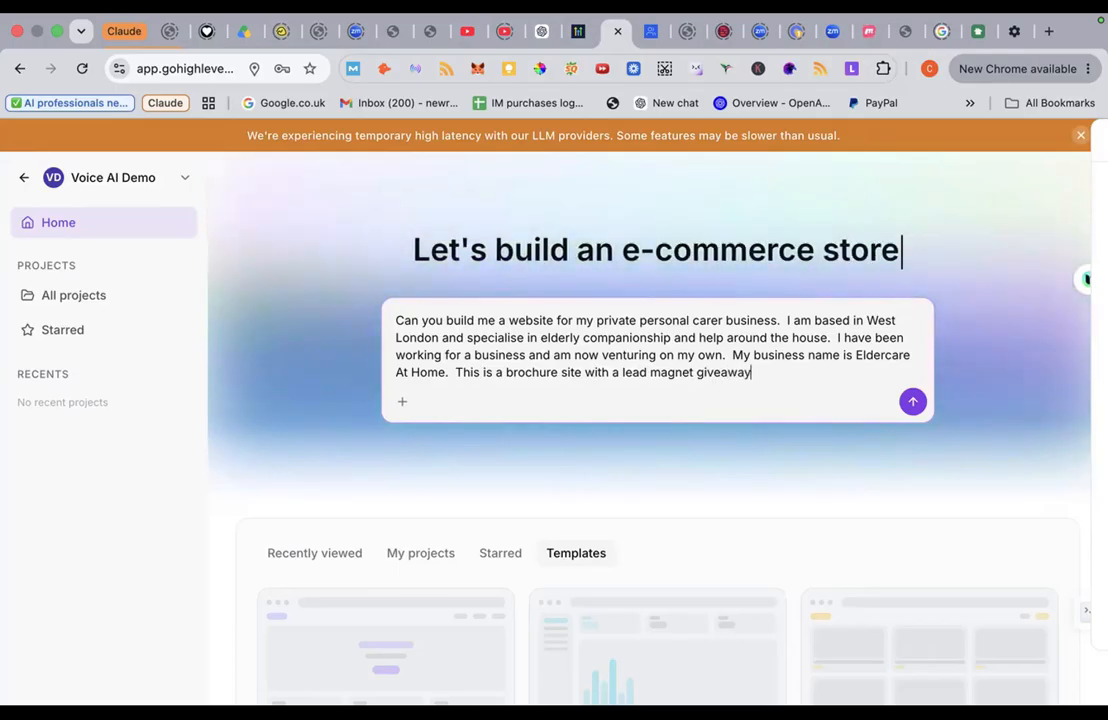
pyautogui.write(' - anem')
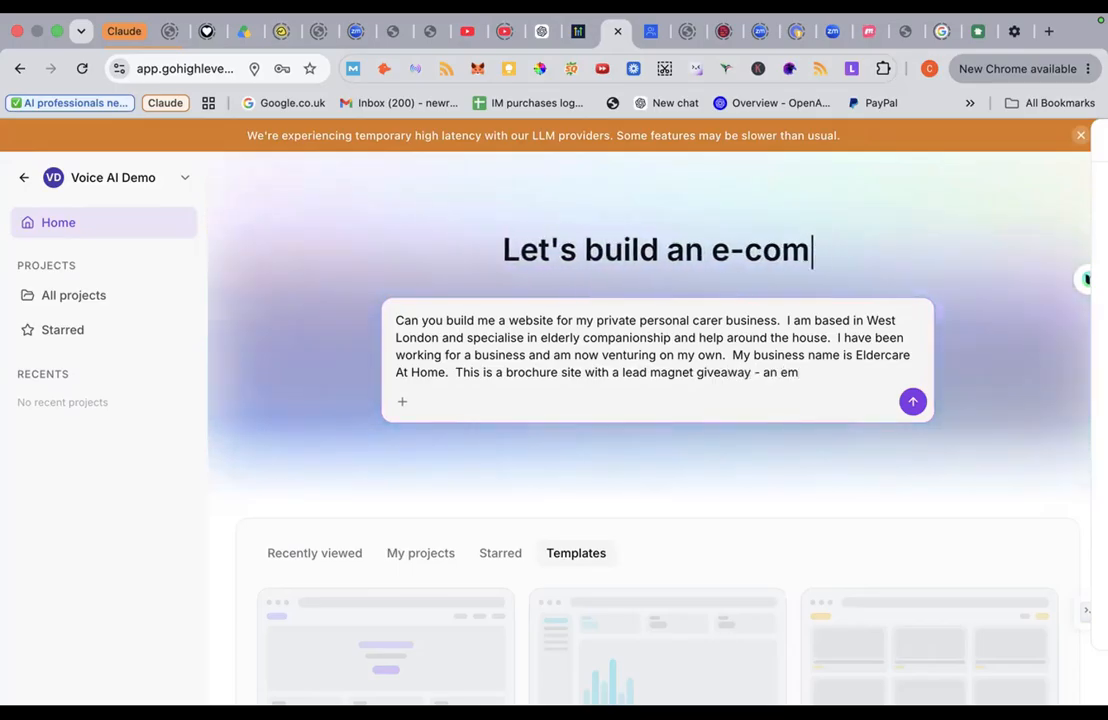
pyautogui.press('BackSpace')
pyautogui.write('book')
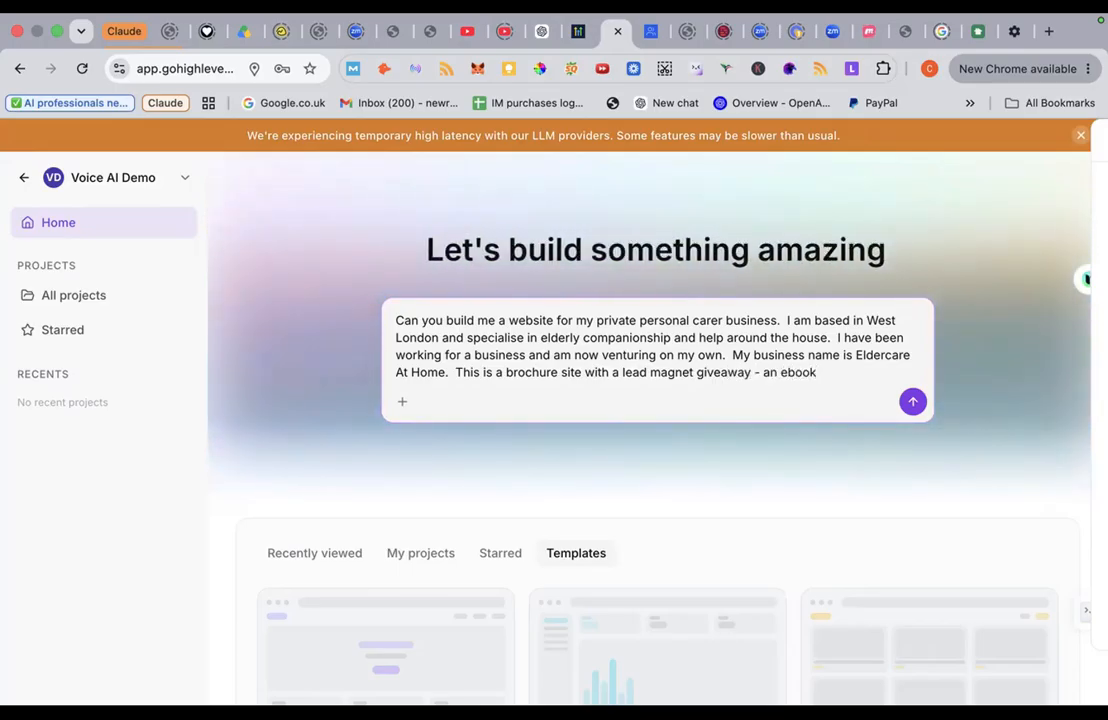
pyautogui.write(' on how to')
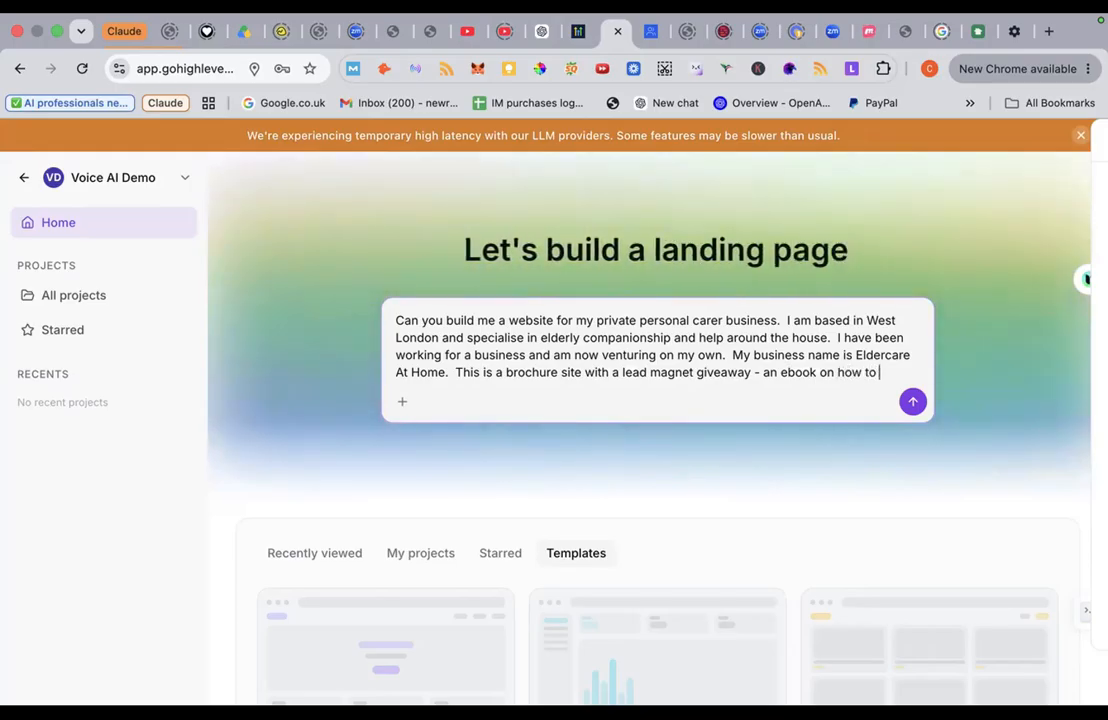
pyautogui.write(' stay')
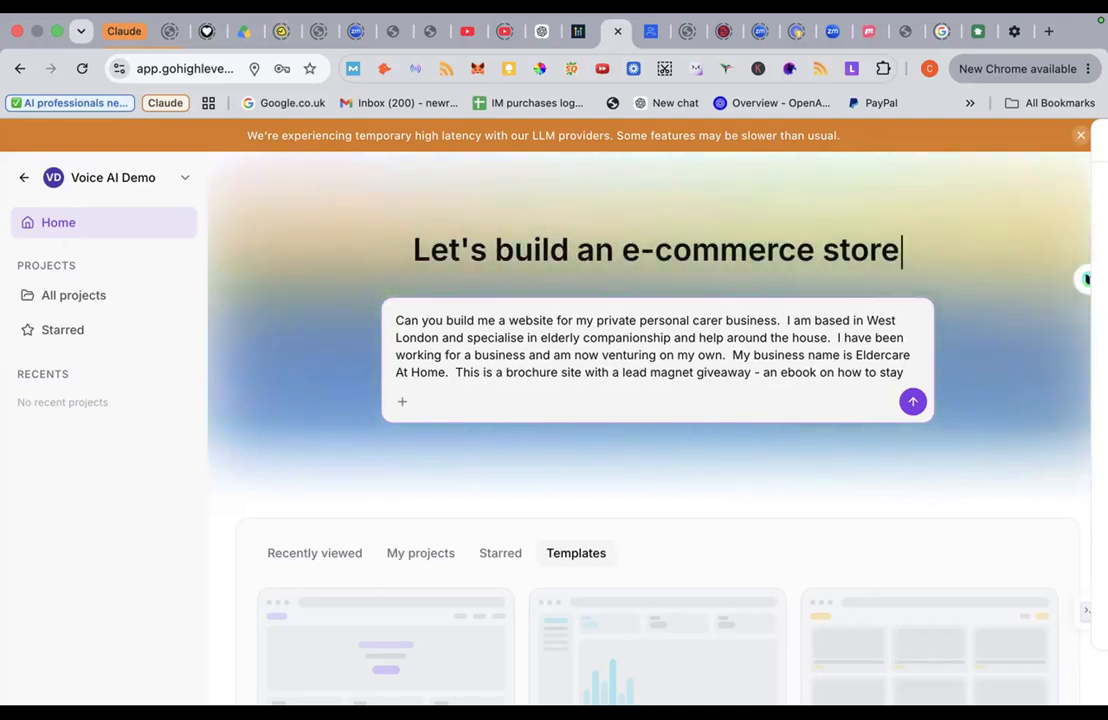
pyautogui.write('independen')
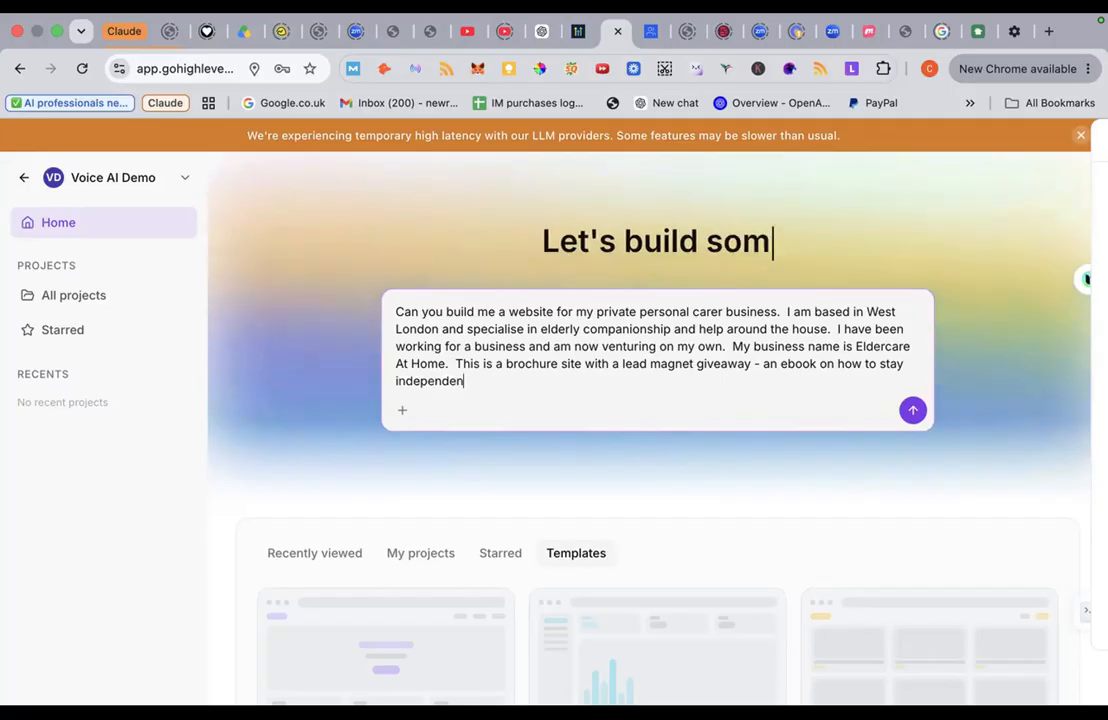
pyautogui.write('t and living a')
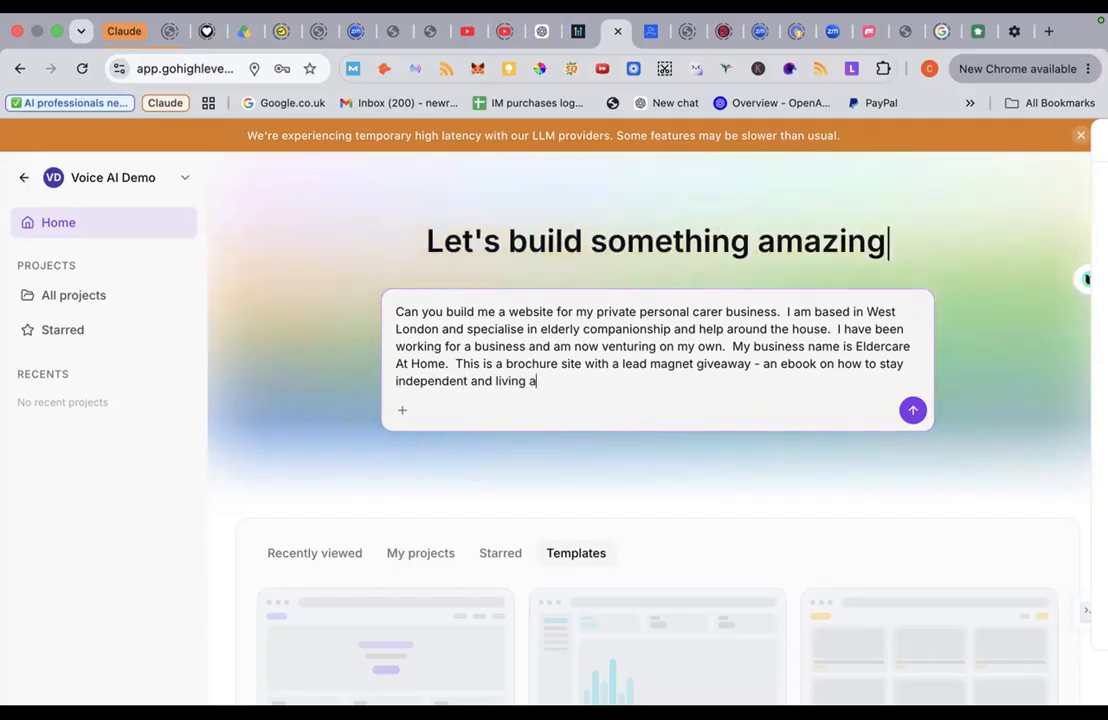
pyautogui.write('t home ')
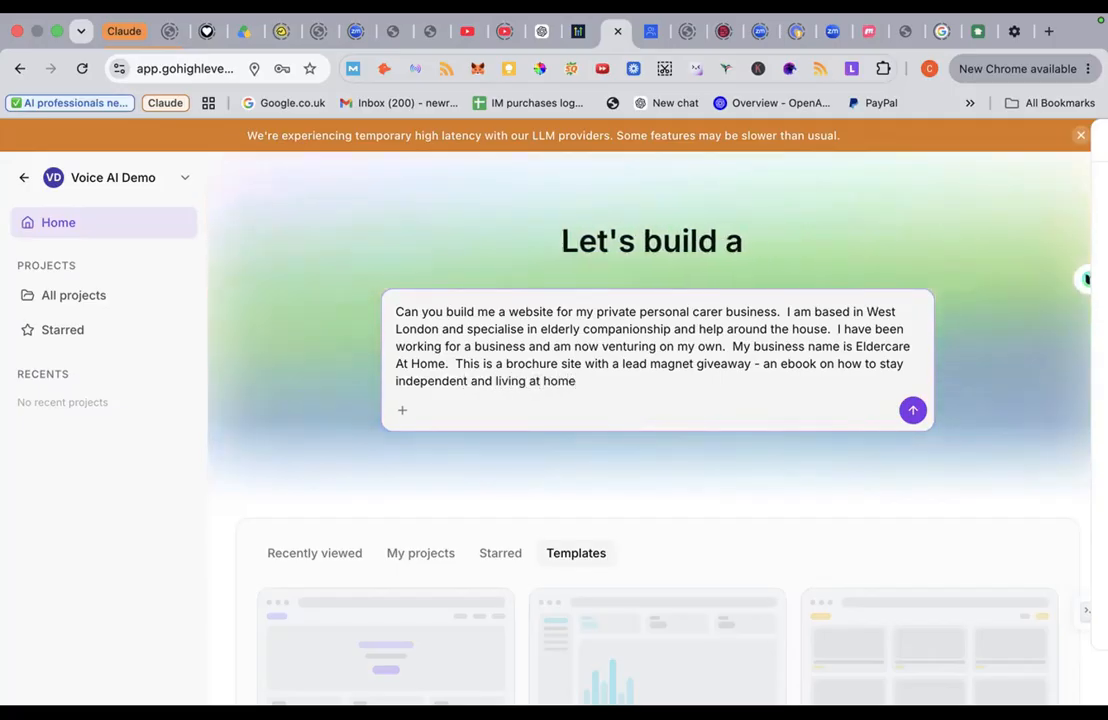
pyautogui.write('fo')
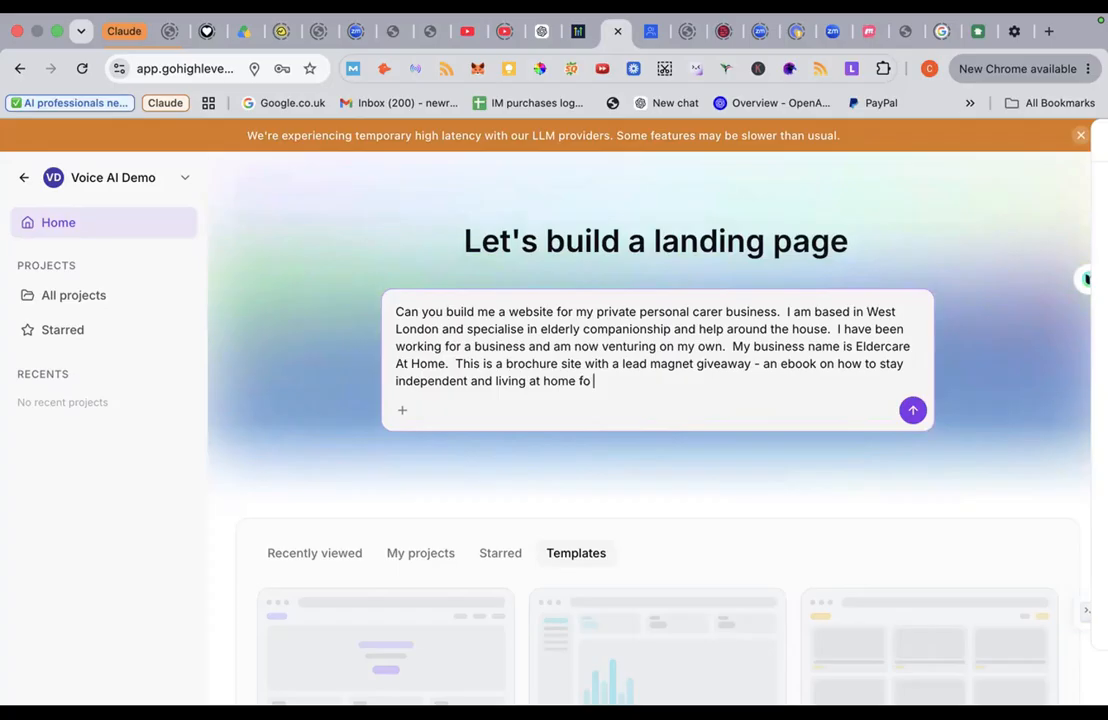
pyautogui.write('r as long as')
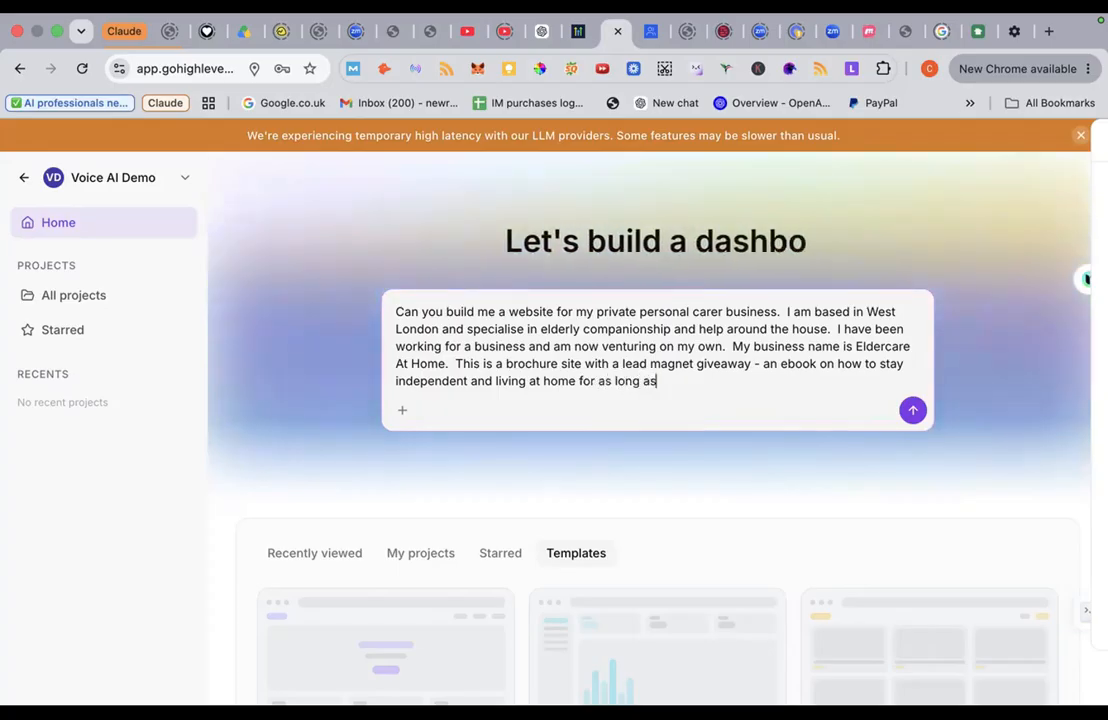
pyautogui.write(' possible.')
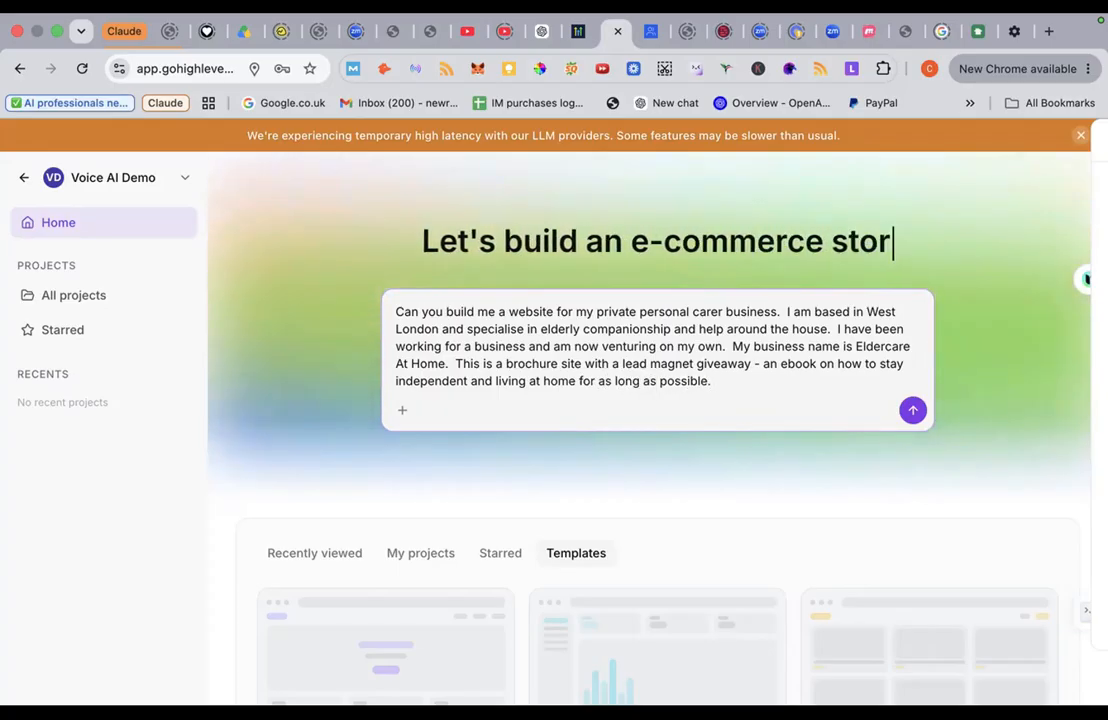
pyautogui.write(' I want to')
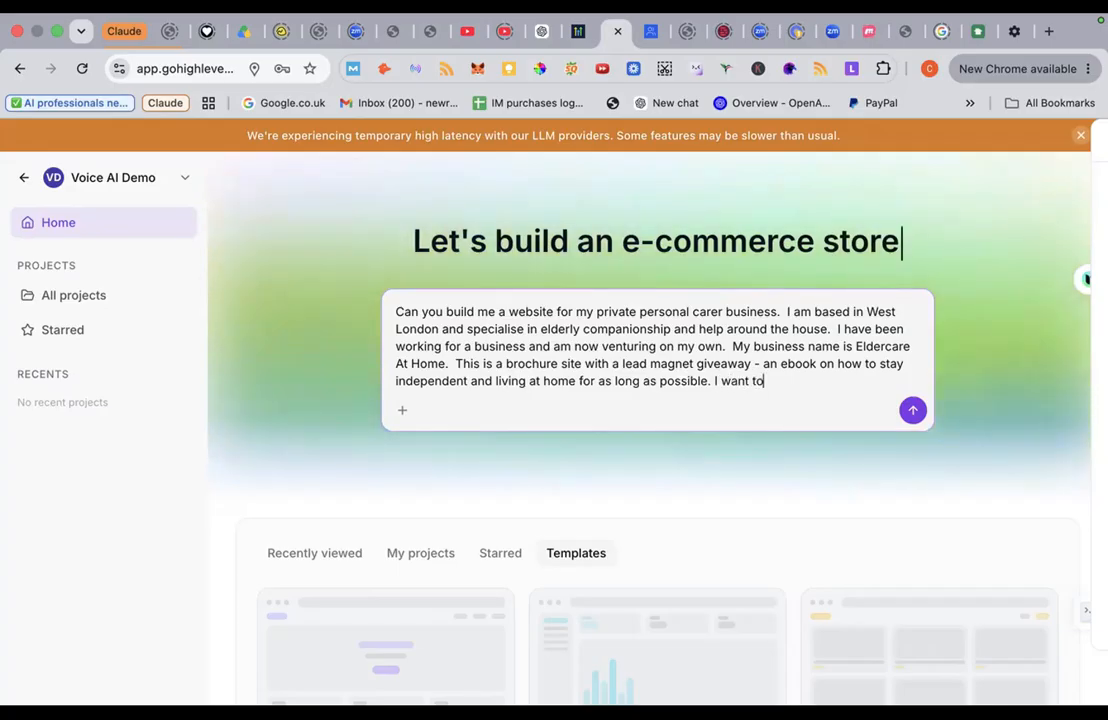
pyautogui.write(' catpur')
pyautogui.write('e')
pyautogui.press('BackSpace')
pyautogui.press('BackSpace')
pyautogui.press('BackSpace')
pyautogui.press('BackSpace')
pyautogui.press('BackSpace')
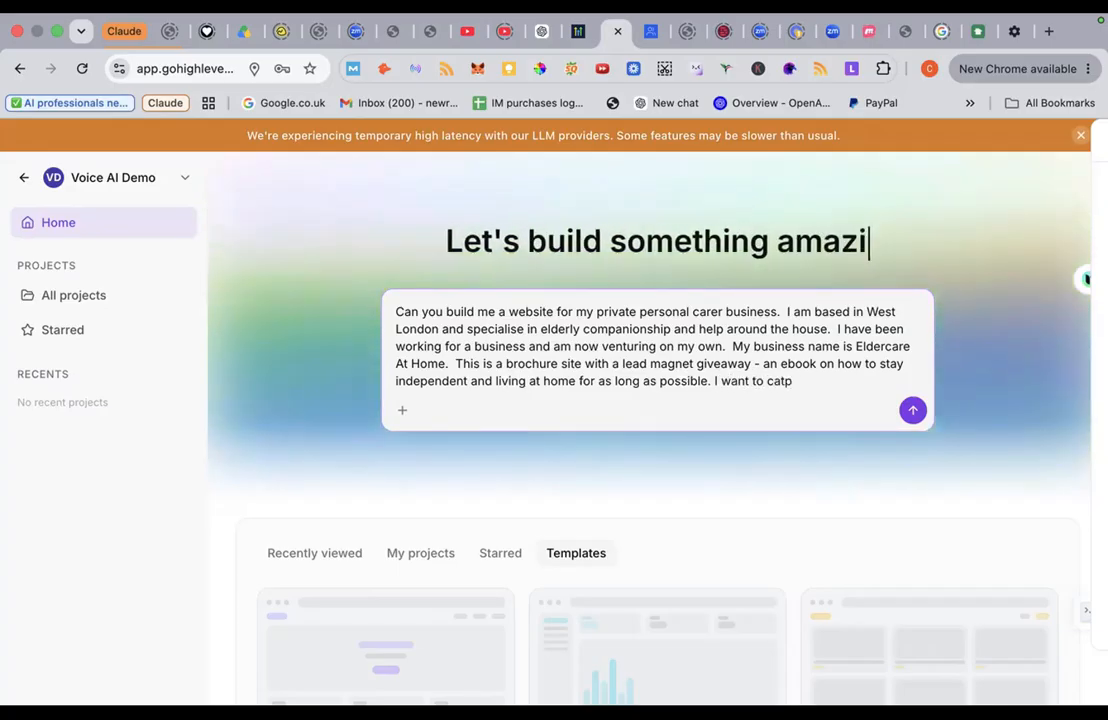
pyautogui.write('pture em')
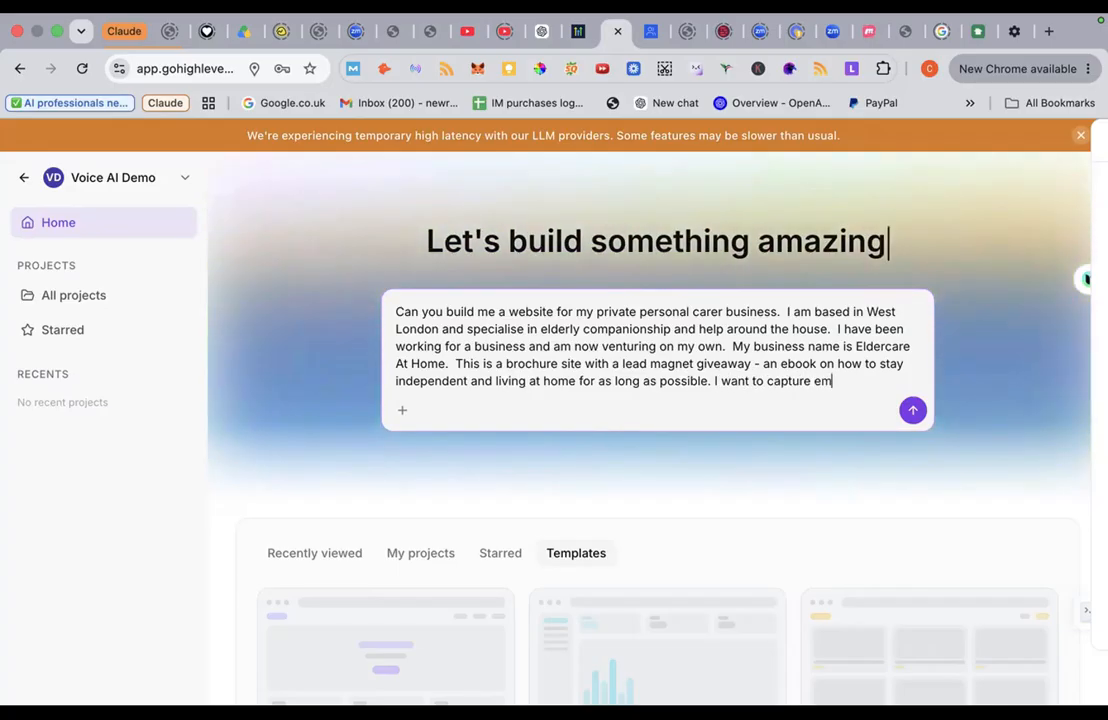
pyautogui.write('ail, name')
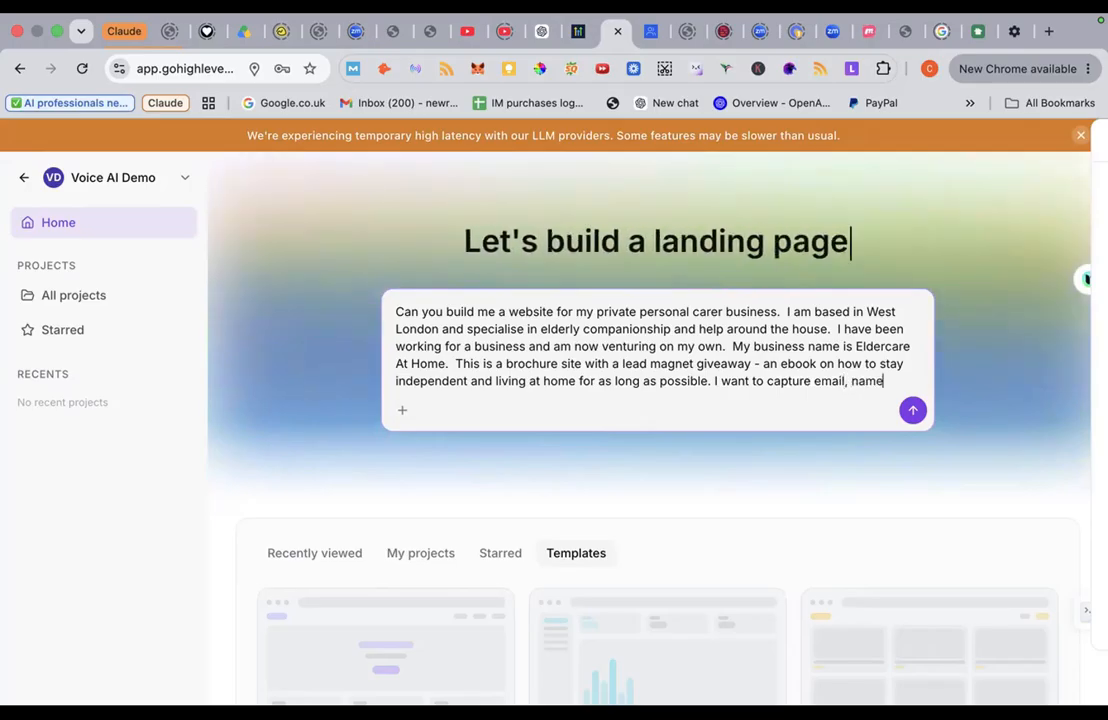
pyautogui.write(', telpehon')
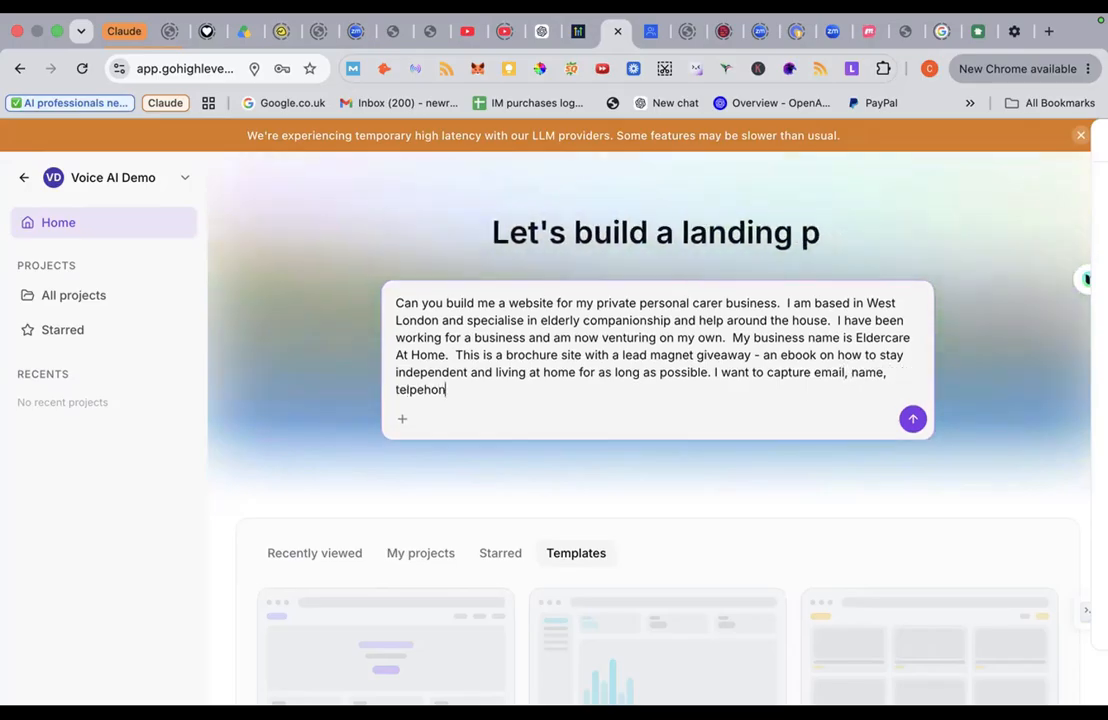
pyautogui.press('BackSpace')
pyautogui.press('BackSpace')
pyautogui.press('BackSpace')
pyautogui.press('BackSpace')
pyautogui.press('BackSpace')
pyautogui.write('ep')
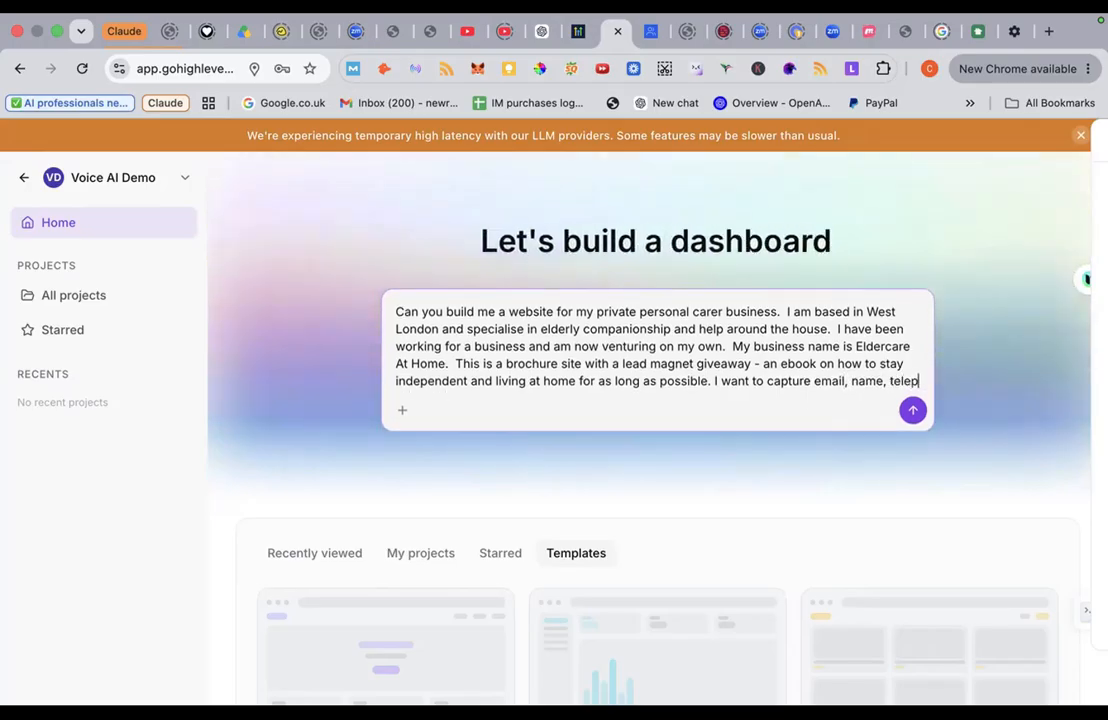
pyautogui.write('ho')
pyautogui.press('BackSpace')
pyautogui.write('hone')
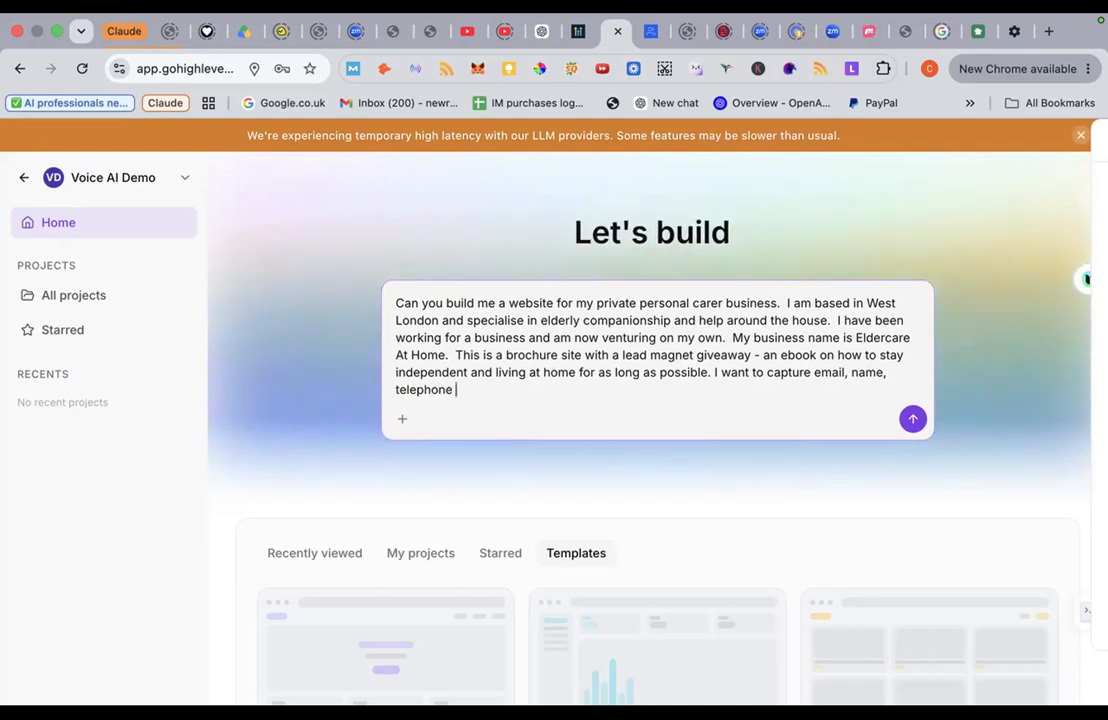
pyautogui.write(' number')
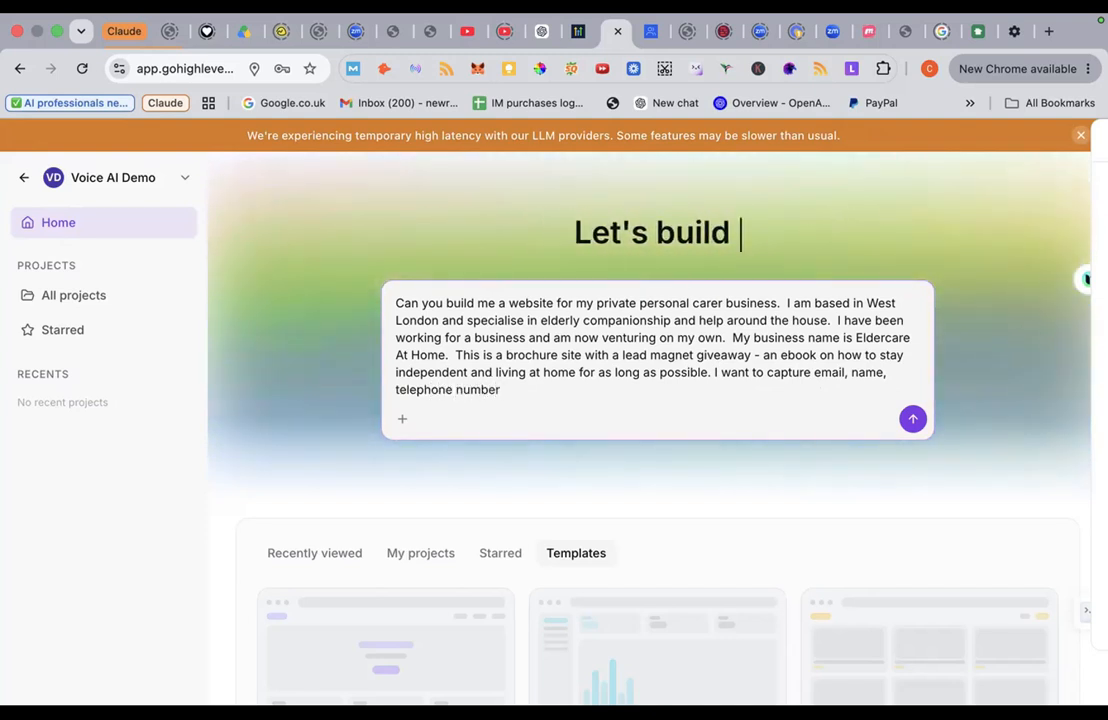
pyautogui.press('BackSpace')
# Step: Add the audience line: professionals whose parents need help at home, wanting a caring, personable, person-centred approach
pyautogui.write('.')
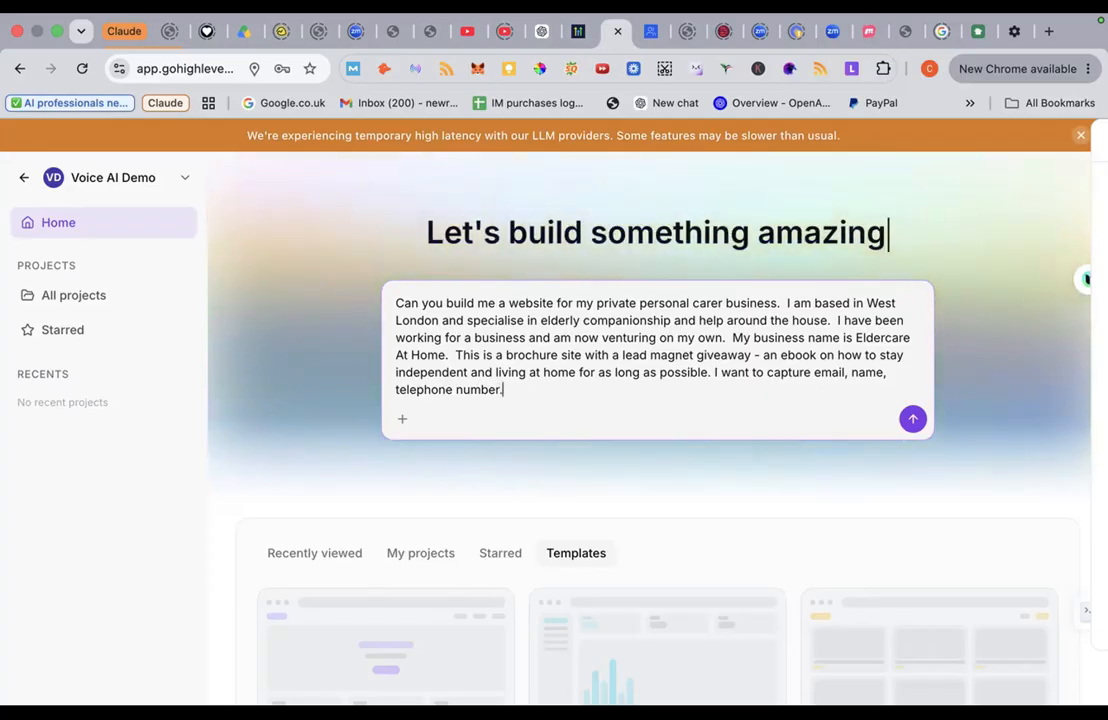
pyautogui.hotkey('shift', 'Return')
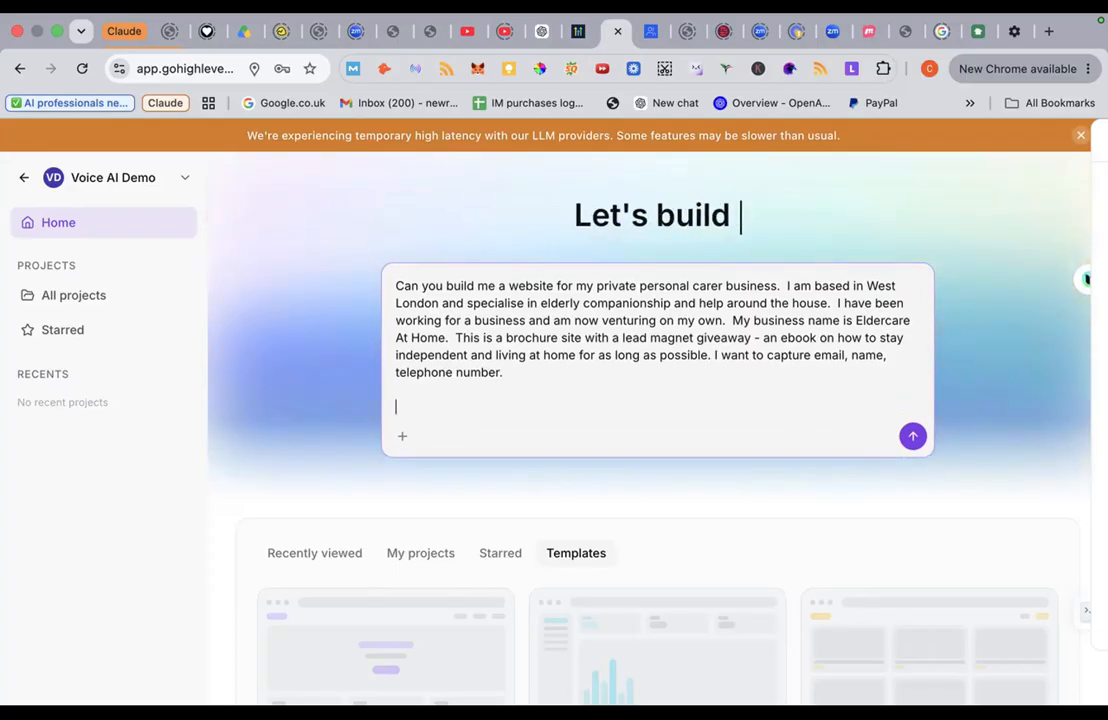
pyautogui.write('Can you')
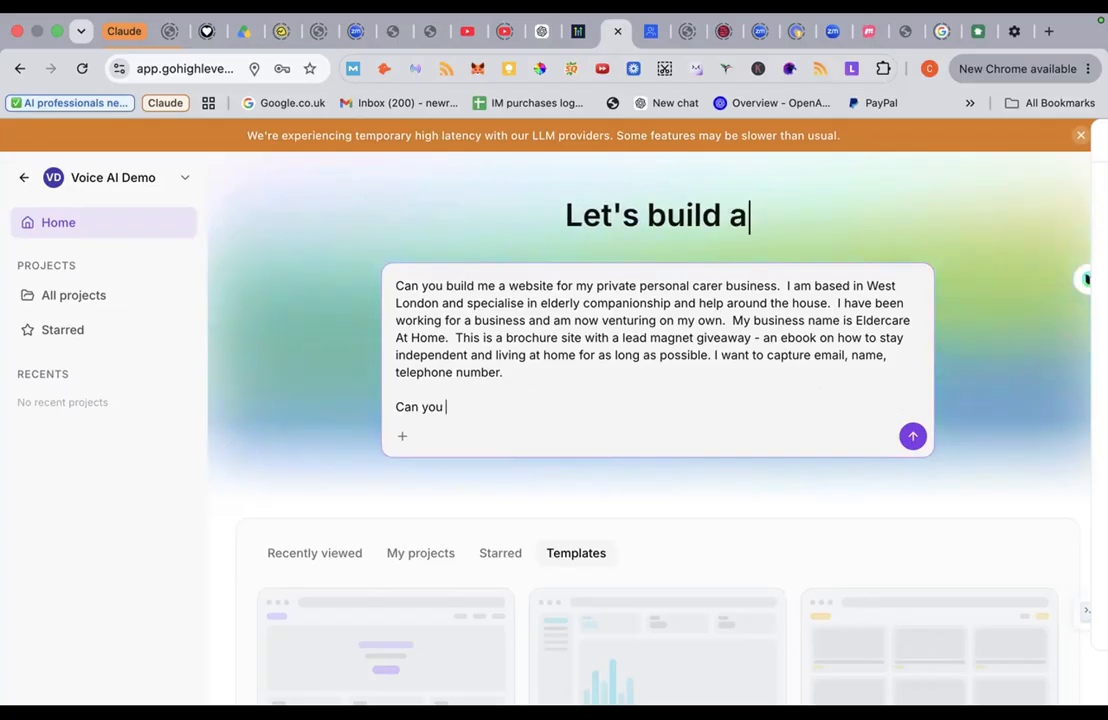
pyautogui.press('BackSpace')
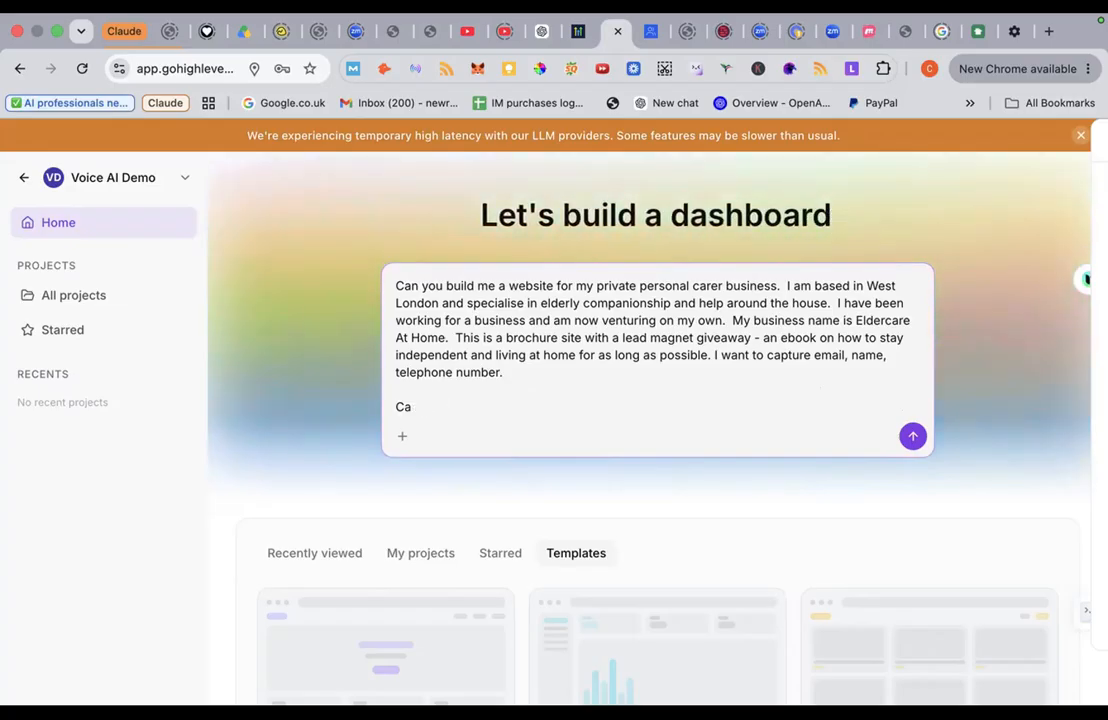
pyautogui.write('My tar')
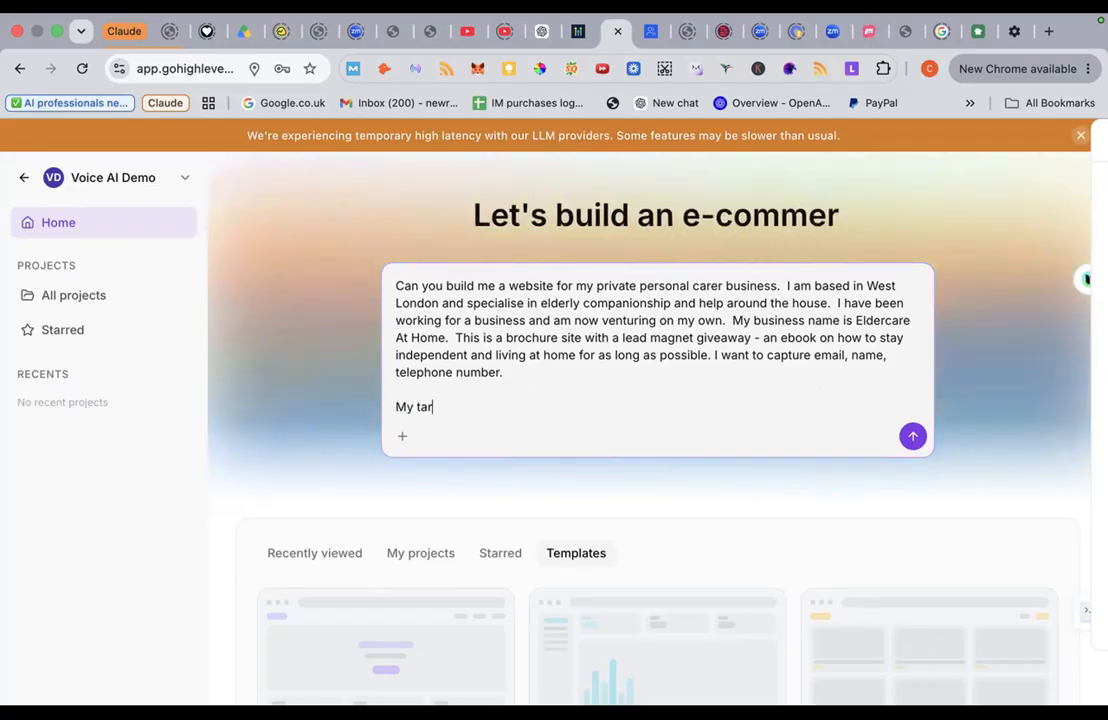
pyautogui.write('get audience ')
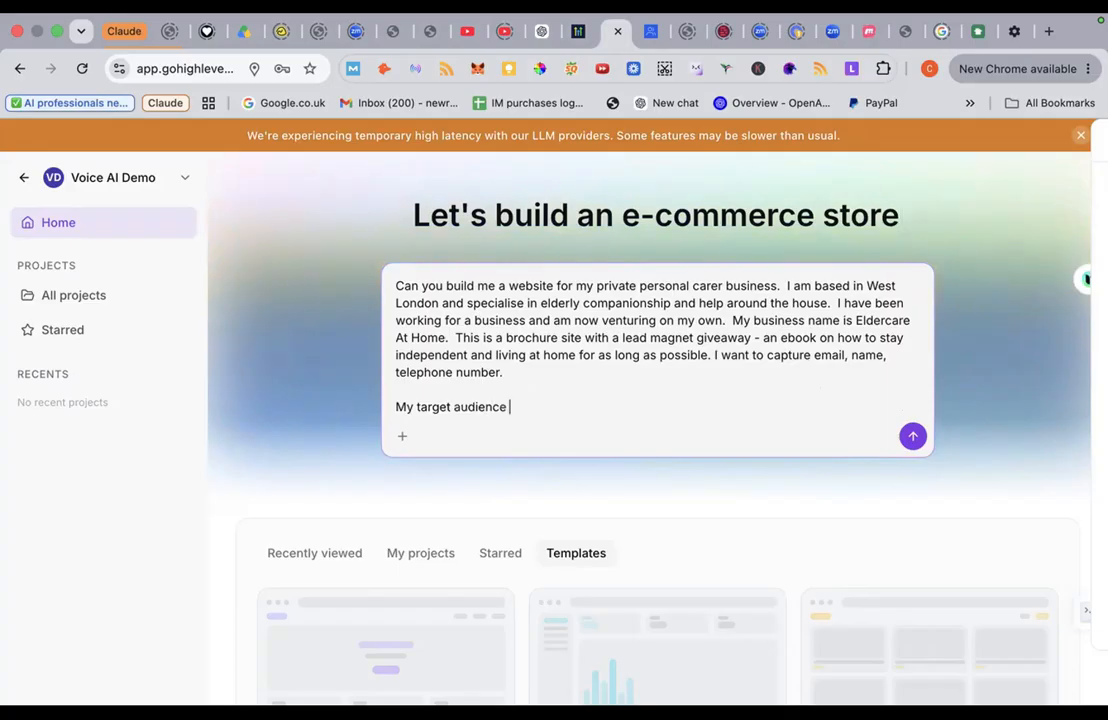
pyautogui.write('is ')
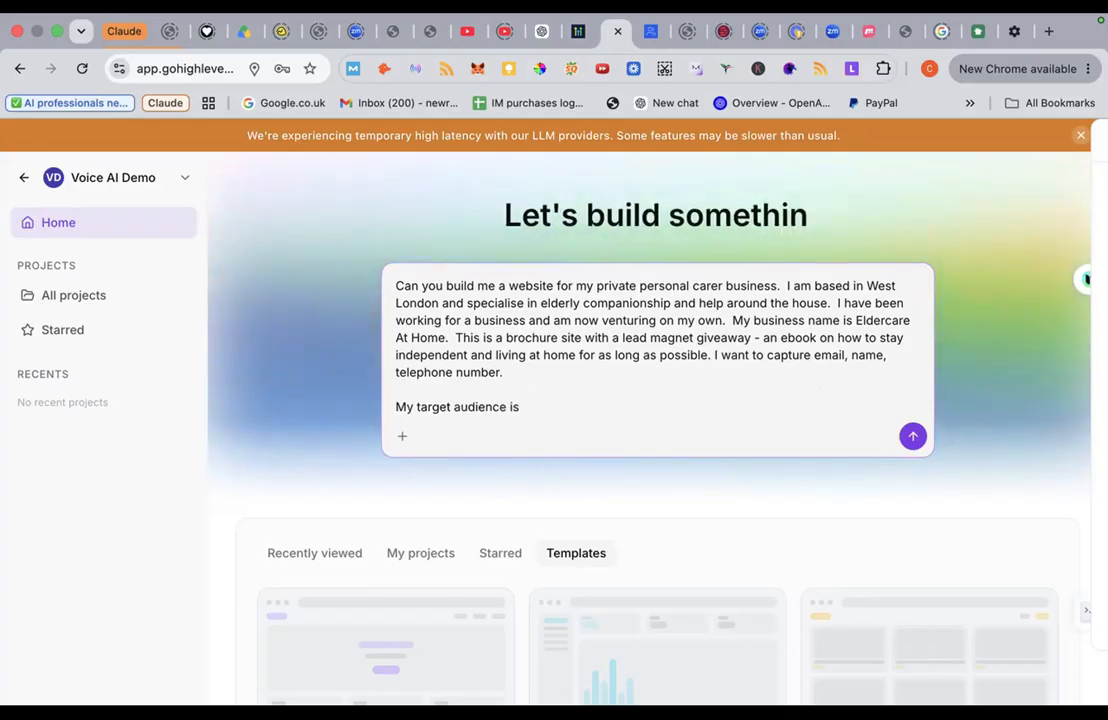
pyautogui.write('profession')
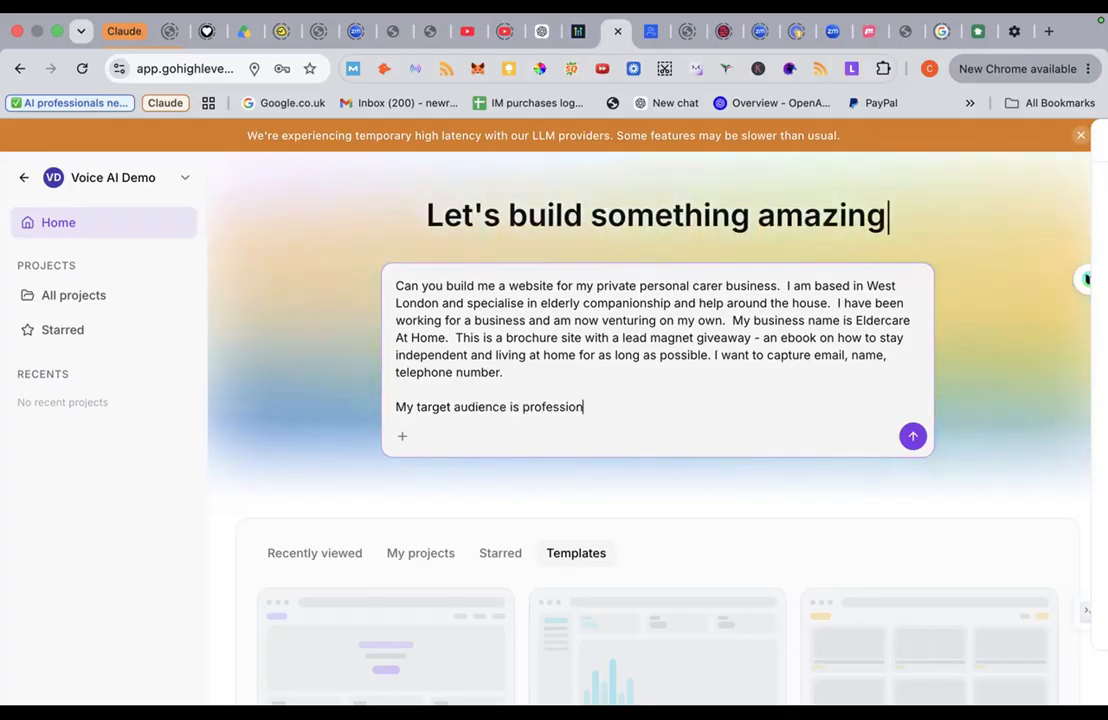
pyautogui.write('als wit')
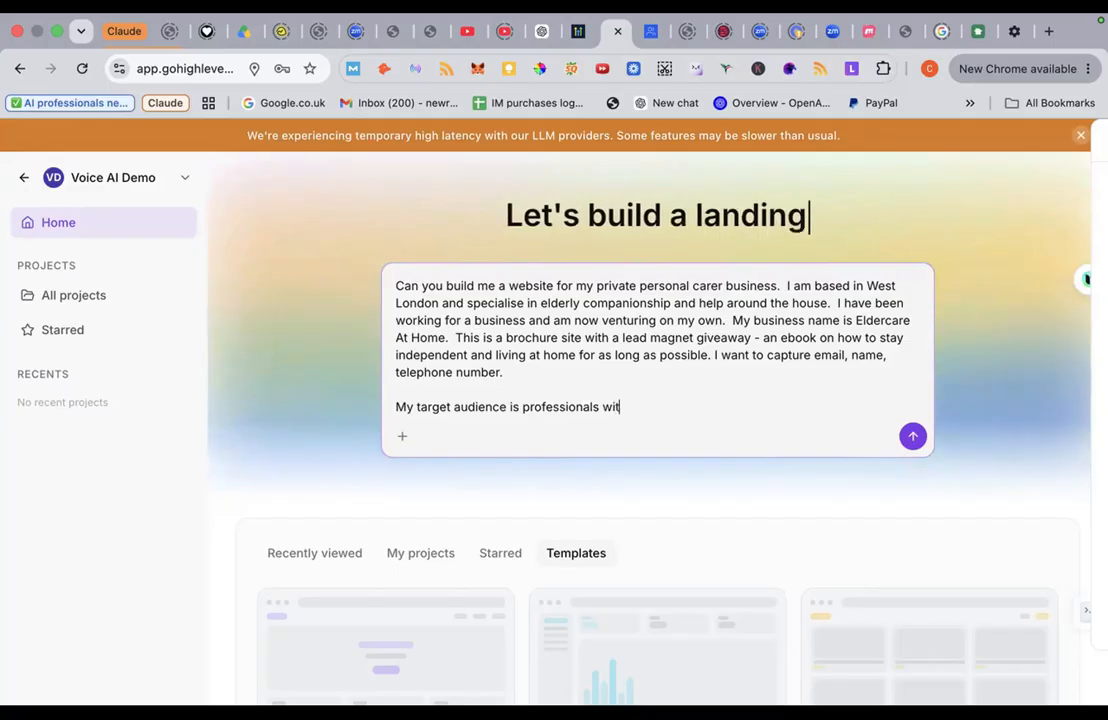
pyautogui.write('h parents ')
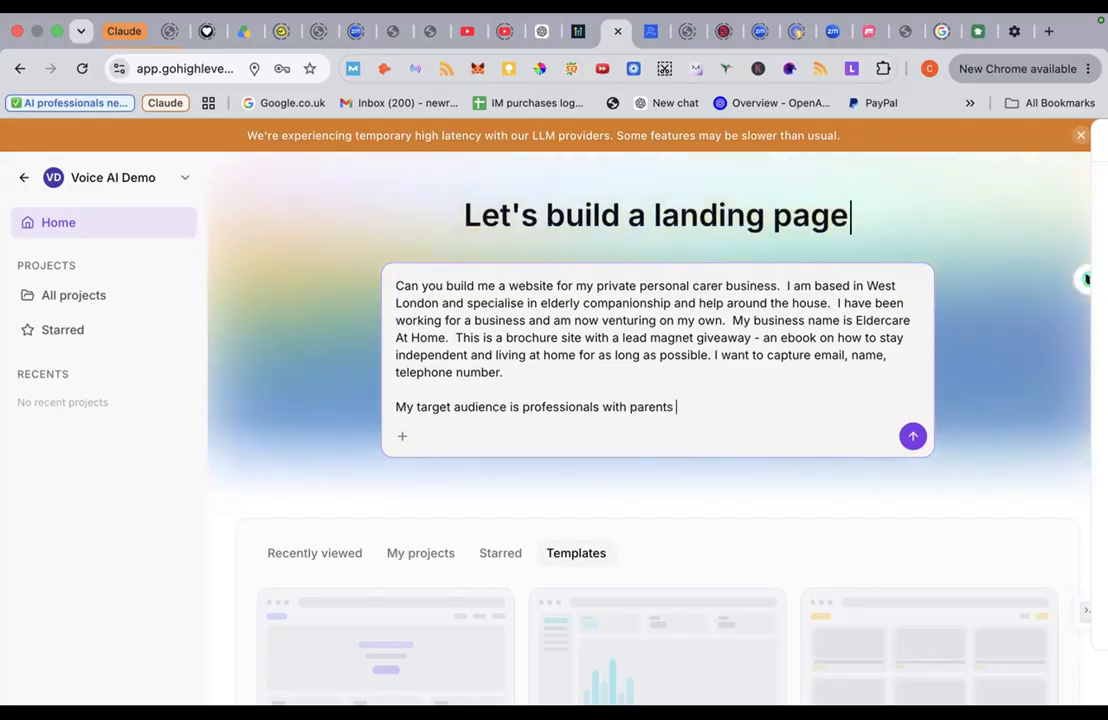
pyautogui.write('who ')
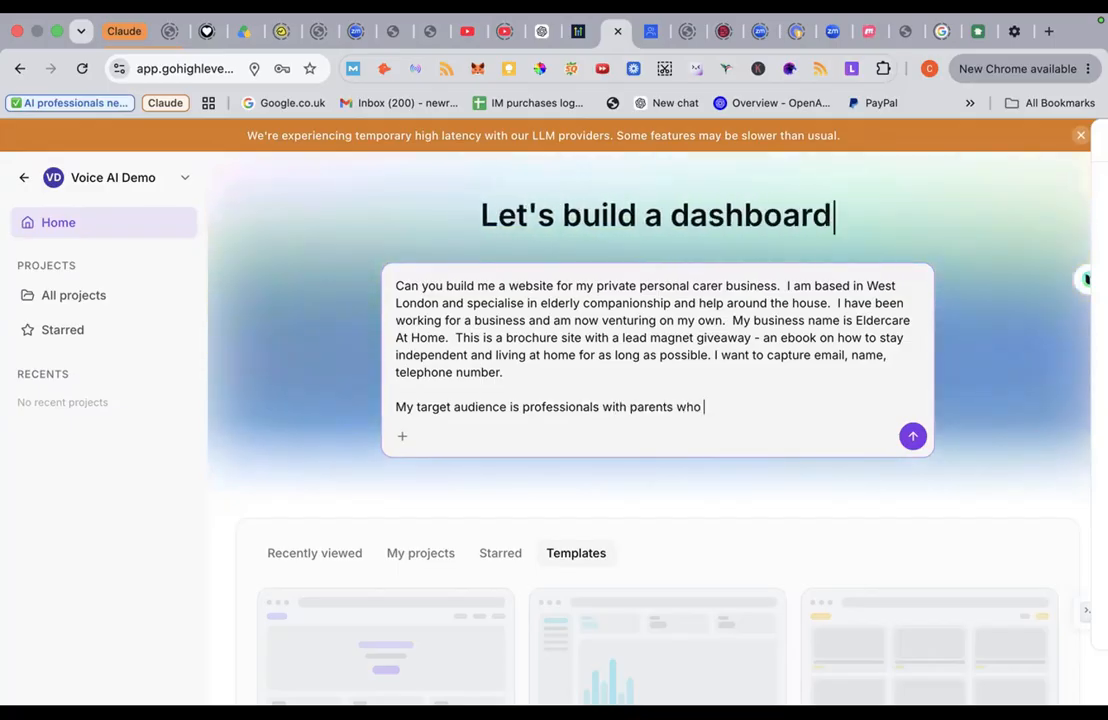
pyautogui.write('need hel')
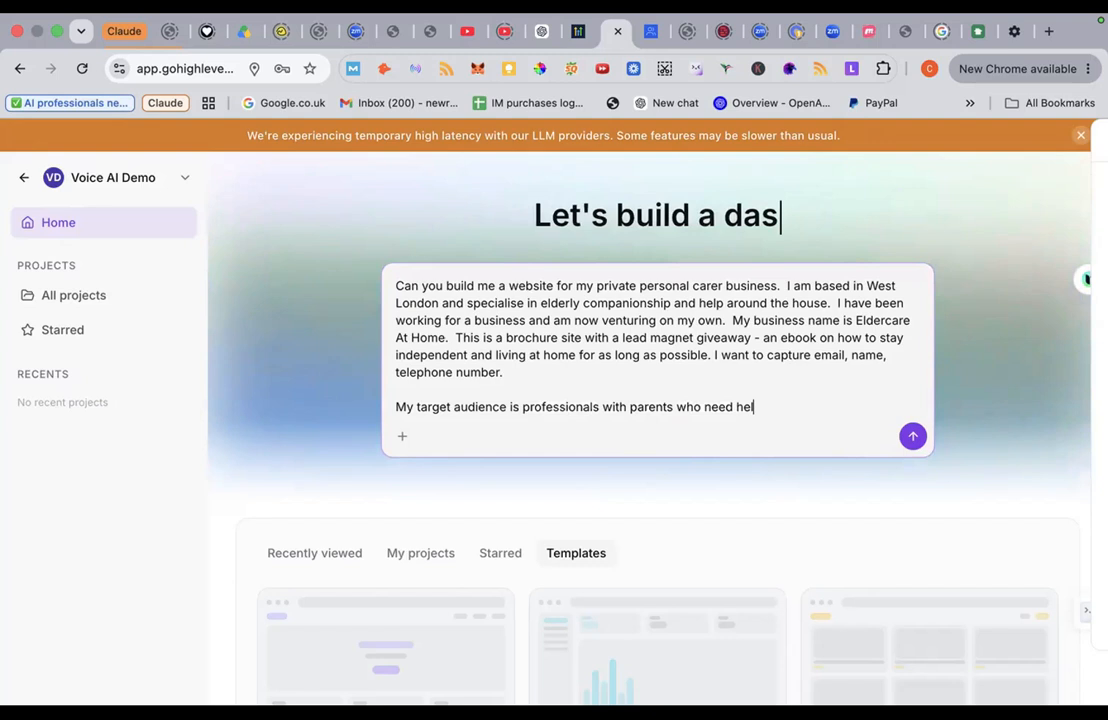
pyautogui.write('p at h')
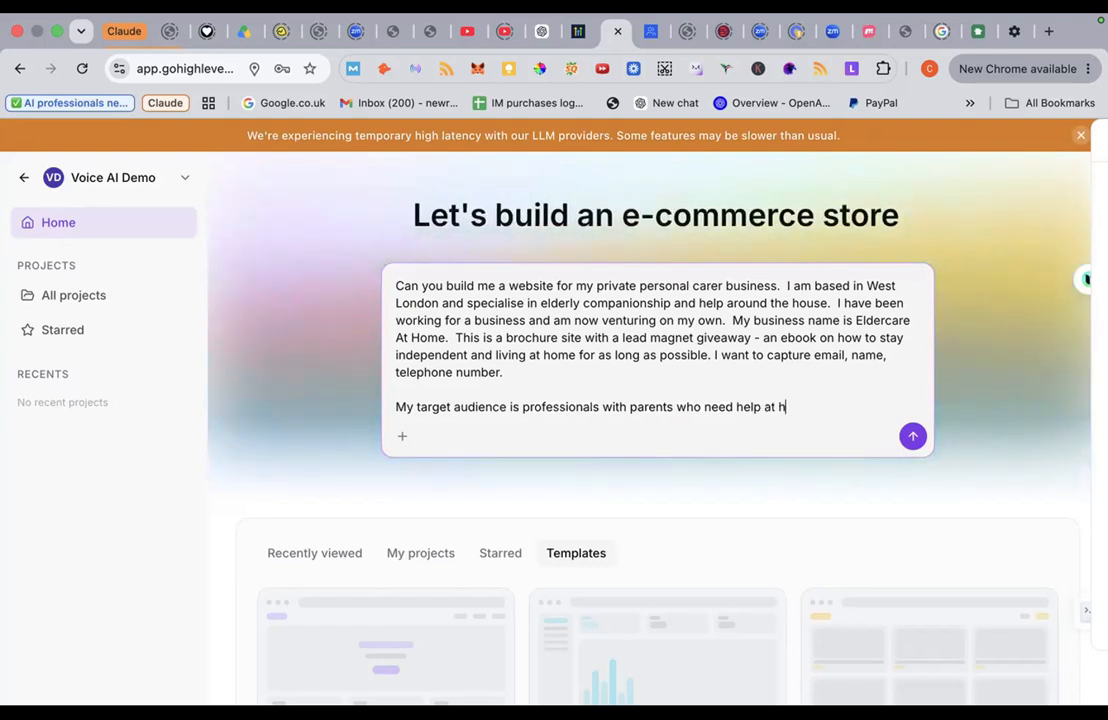
pyautogui.write('ome')
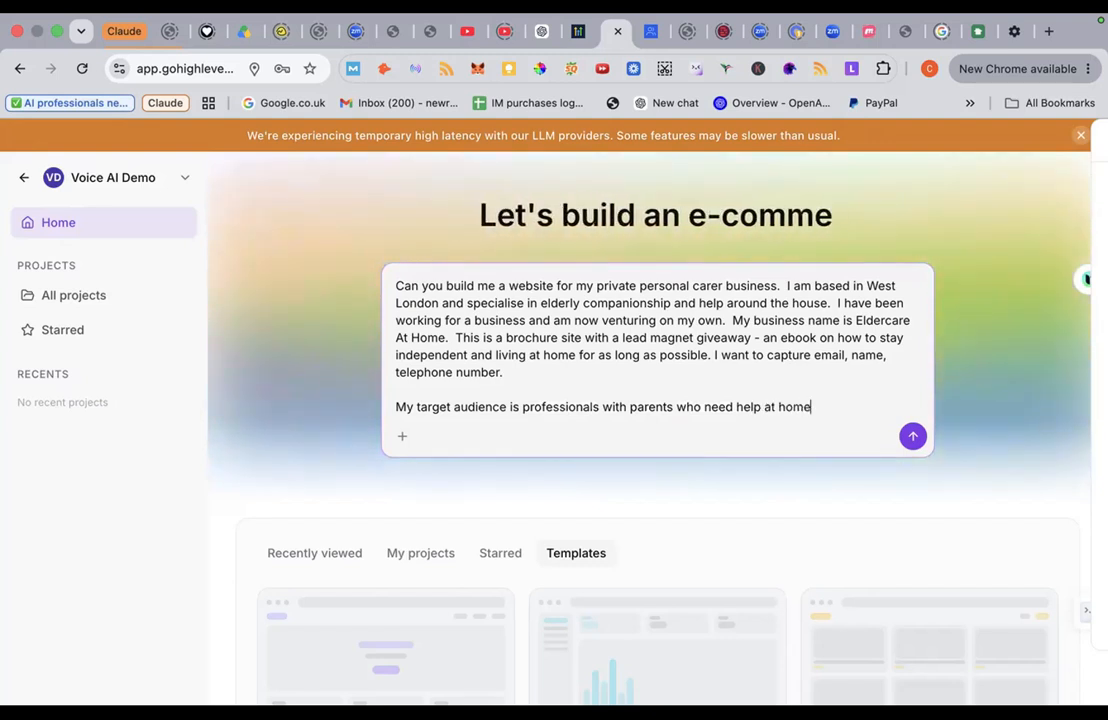
pyautogui.write('.  I')
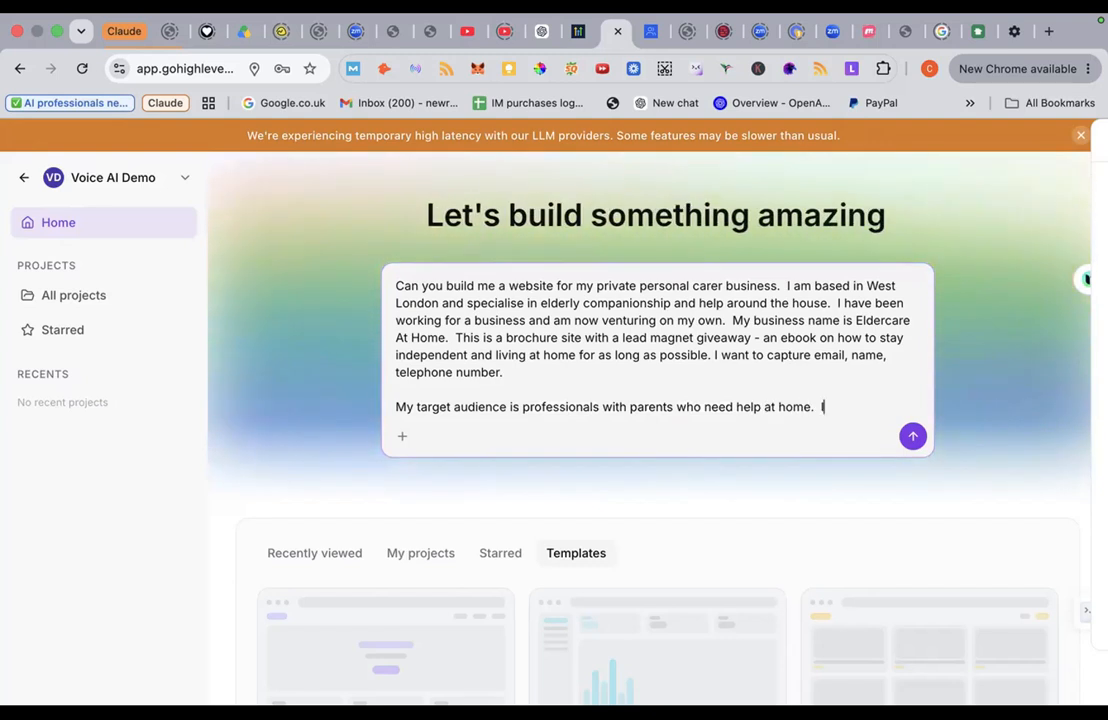
pyautogui.write(' wa')
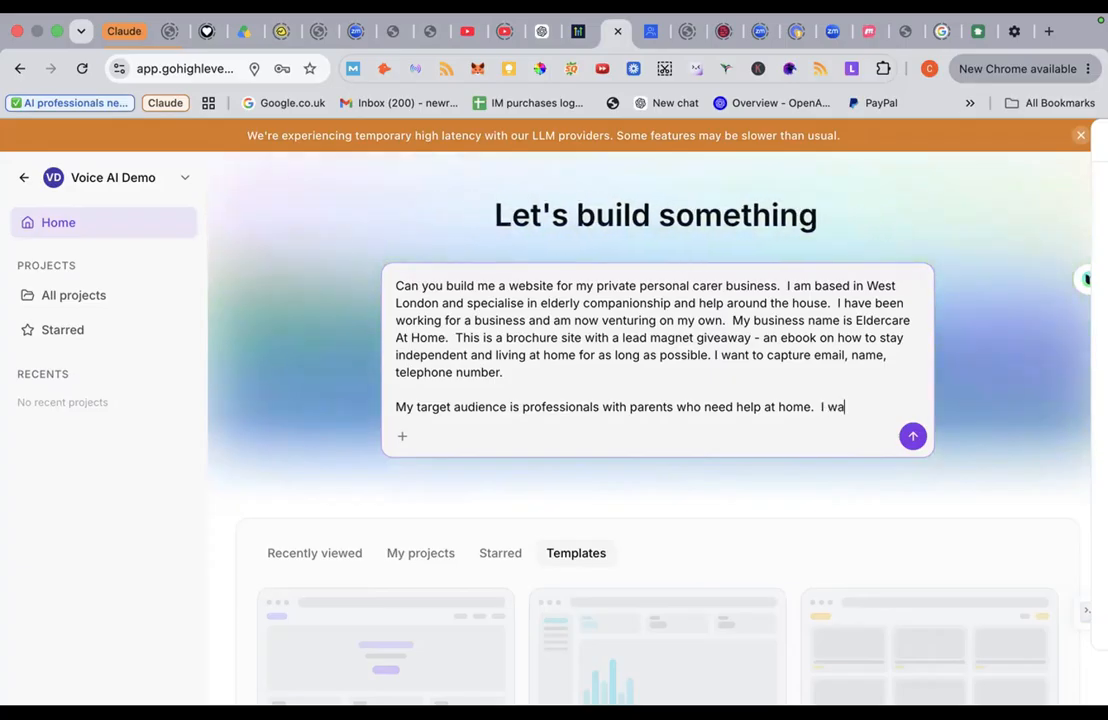
pyautogui.press('BackSpace')
pyautogui.press('BackSpace')
pyautogui.write('adopt a')
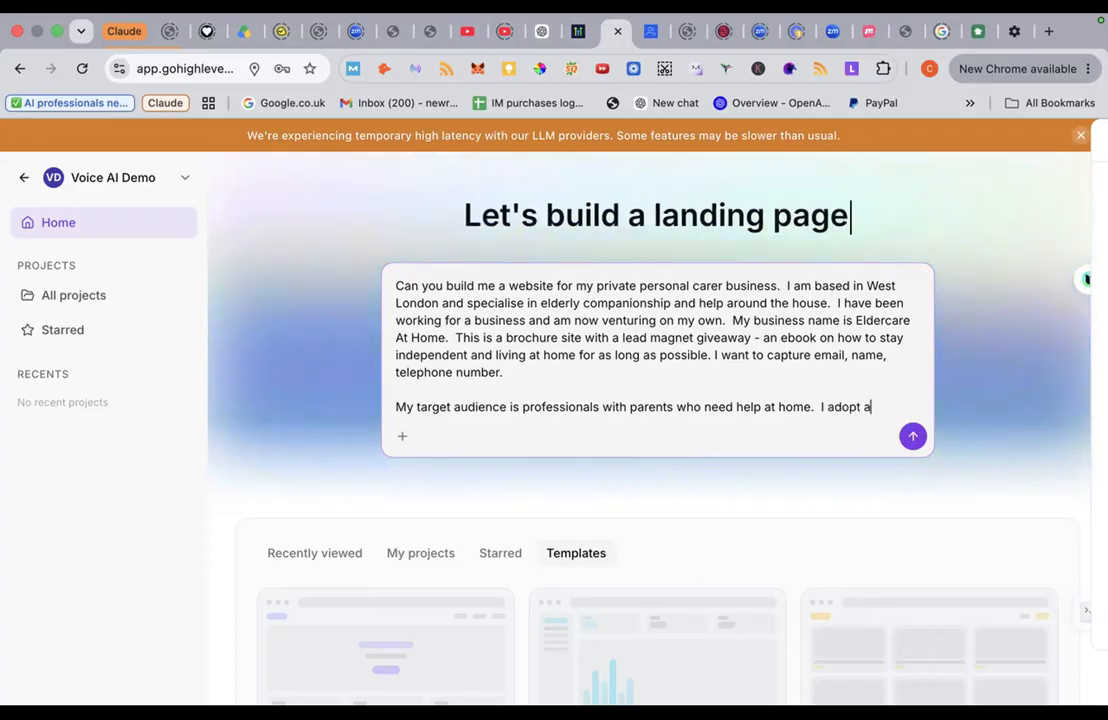
pyautogui.write(' very car')
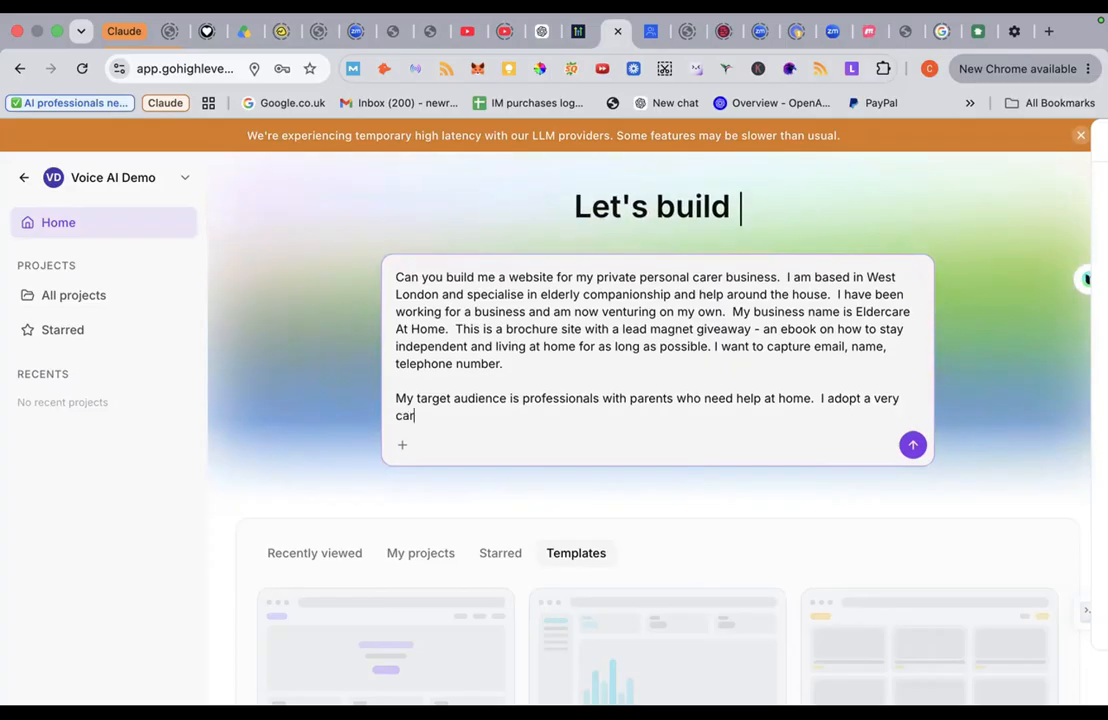
pyautogui.write('ing and personal')
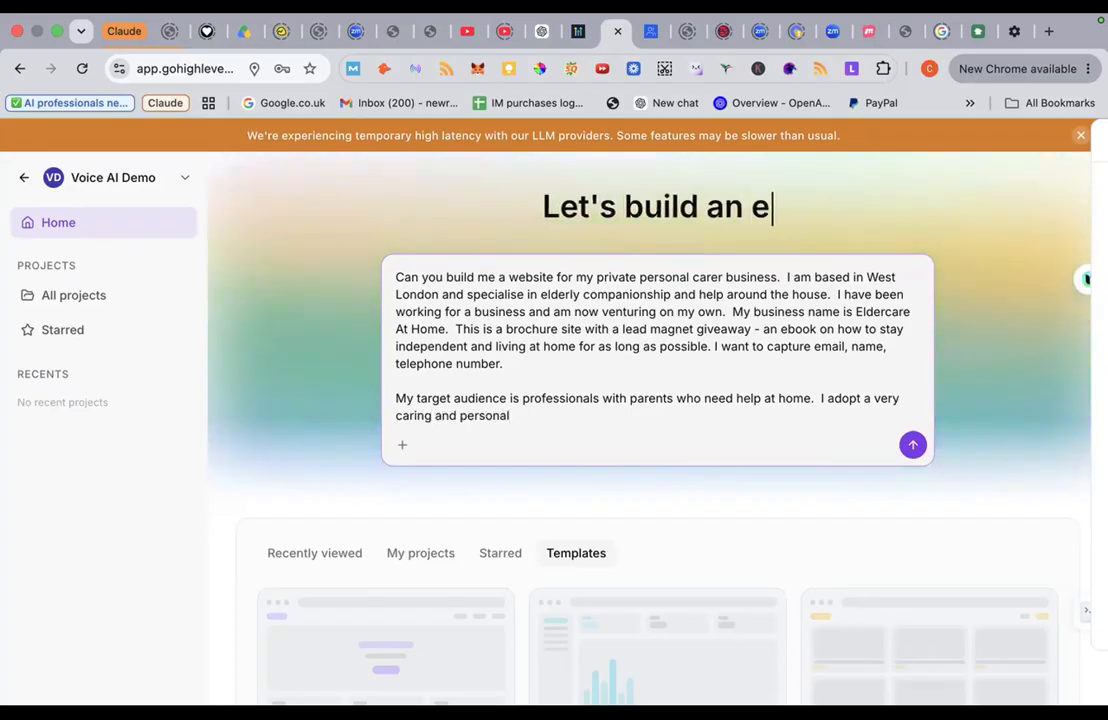
pyautogui.press('BackSpace')
pyautogui.write('ble ')
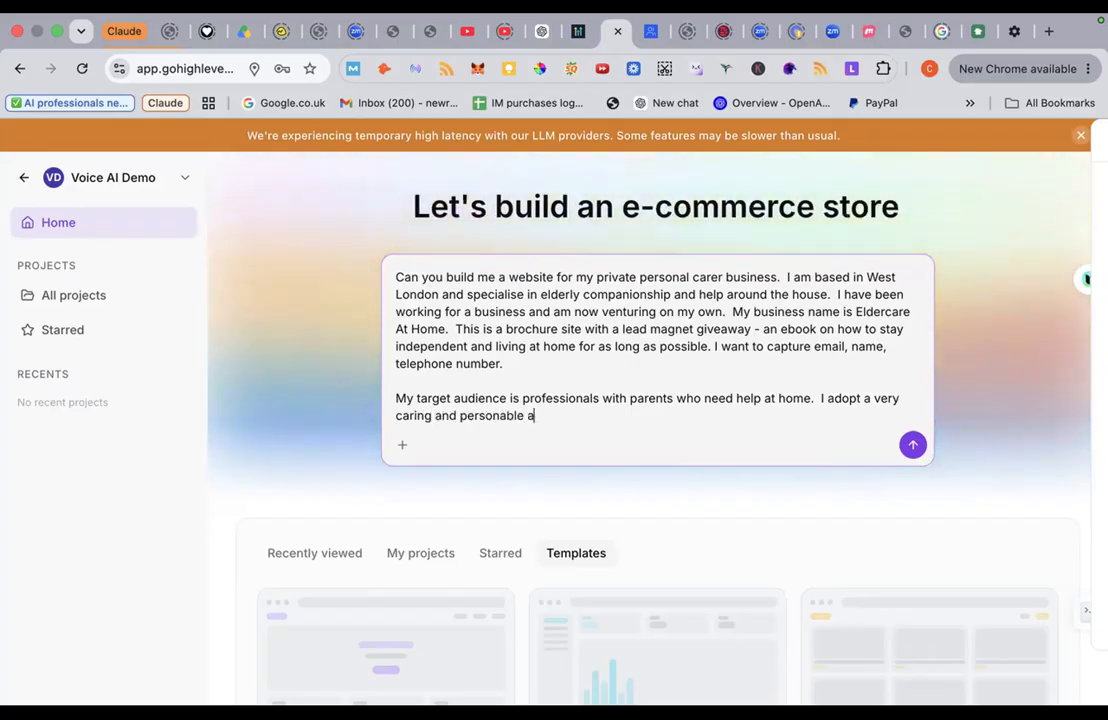
pyautogui.write('approach')
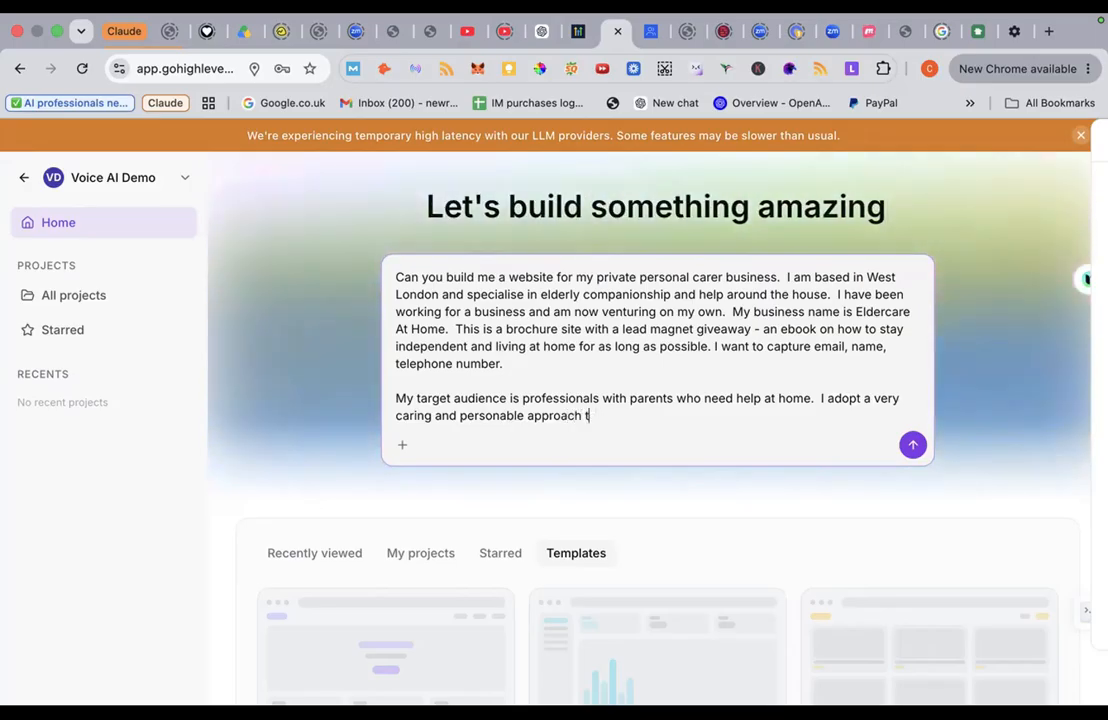
pyautogui.write(' - person')
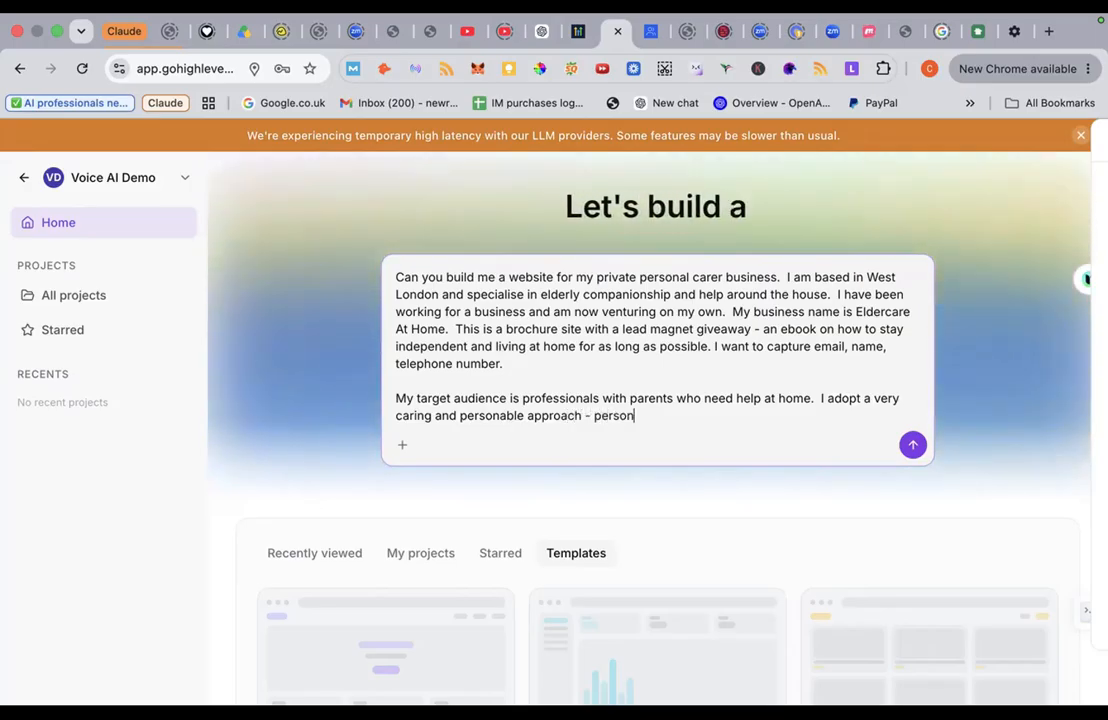
pyautogui.write(' centred')
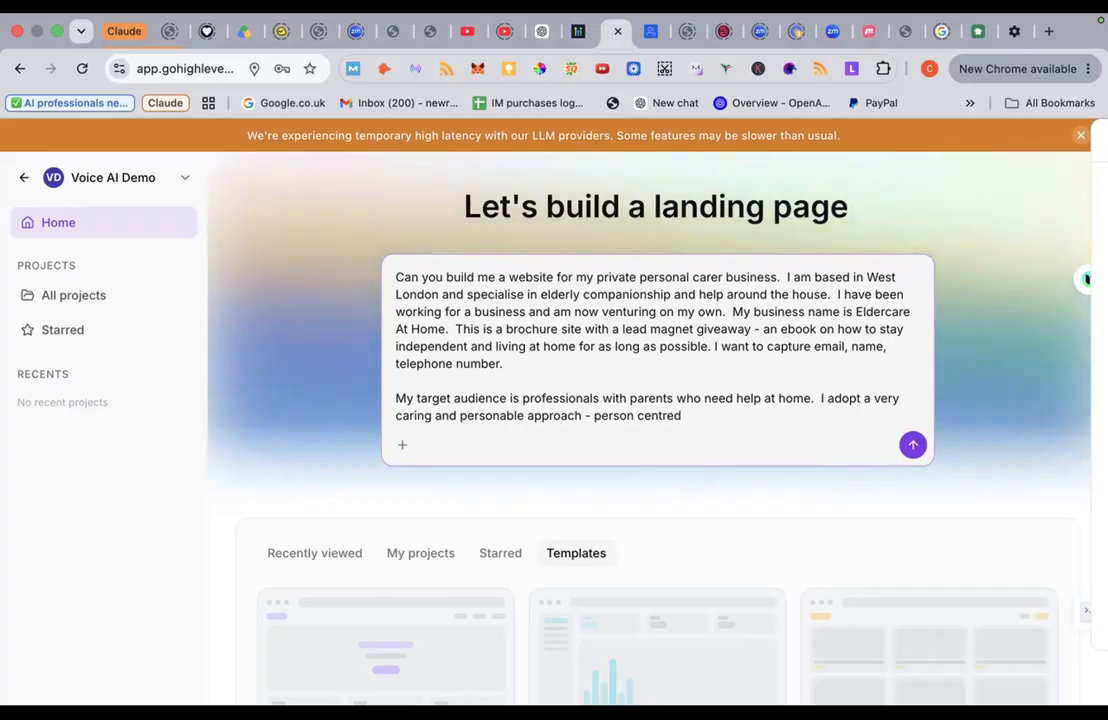
pyautogui.write('.')
pyautogui.hotkey('shift', 'Return')
pyautogui.hotkey('shift', 'Return')
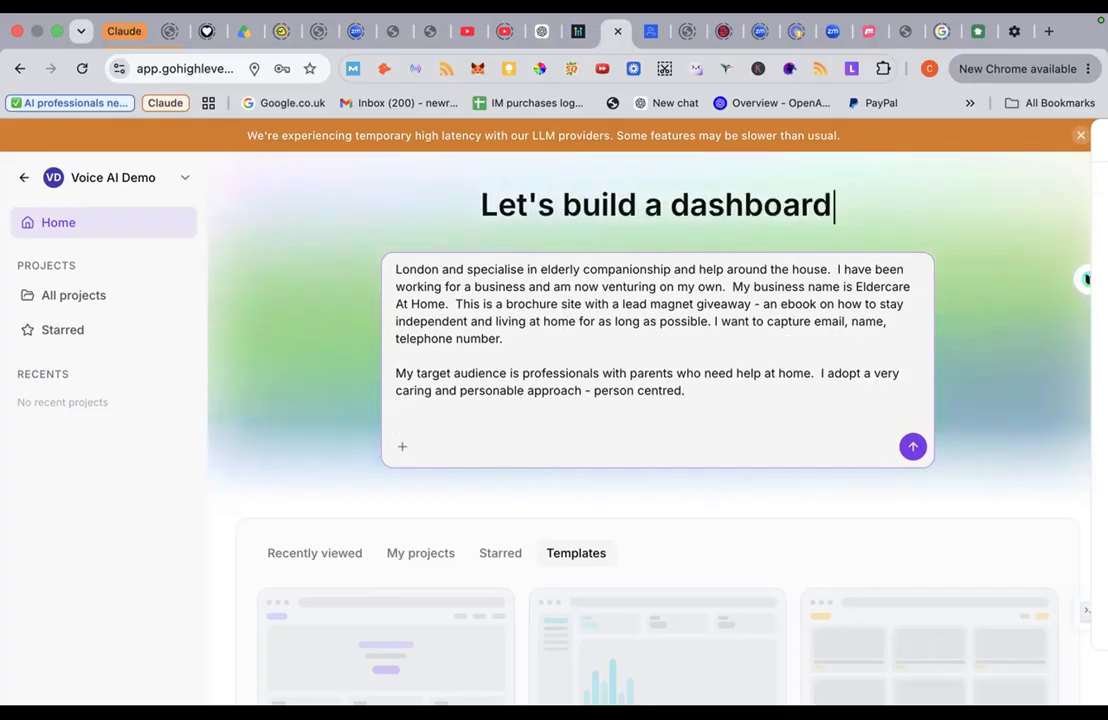
# Step: Append '- someone reliable, trustworthy and kind' after 'home' and add a blank line below
pyautogui.click(700, 389)
pyautogui.write('My')
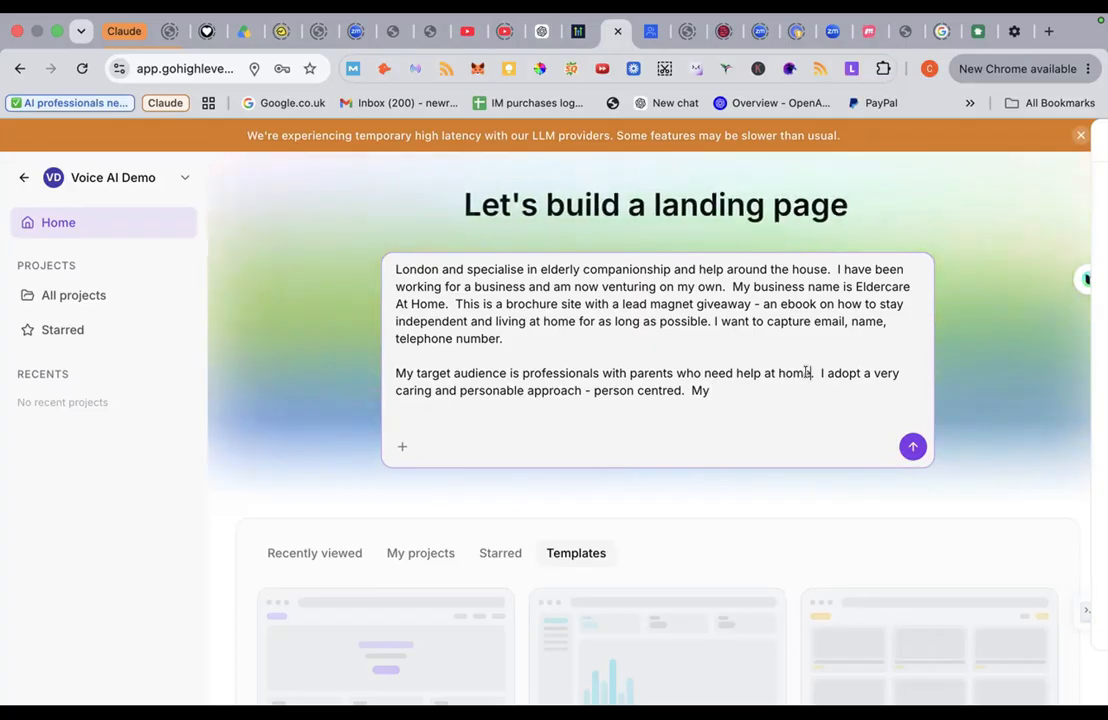
pyautogui.write('- someone')
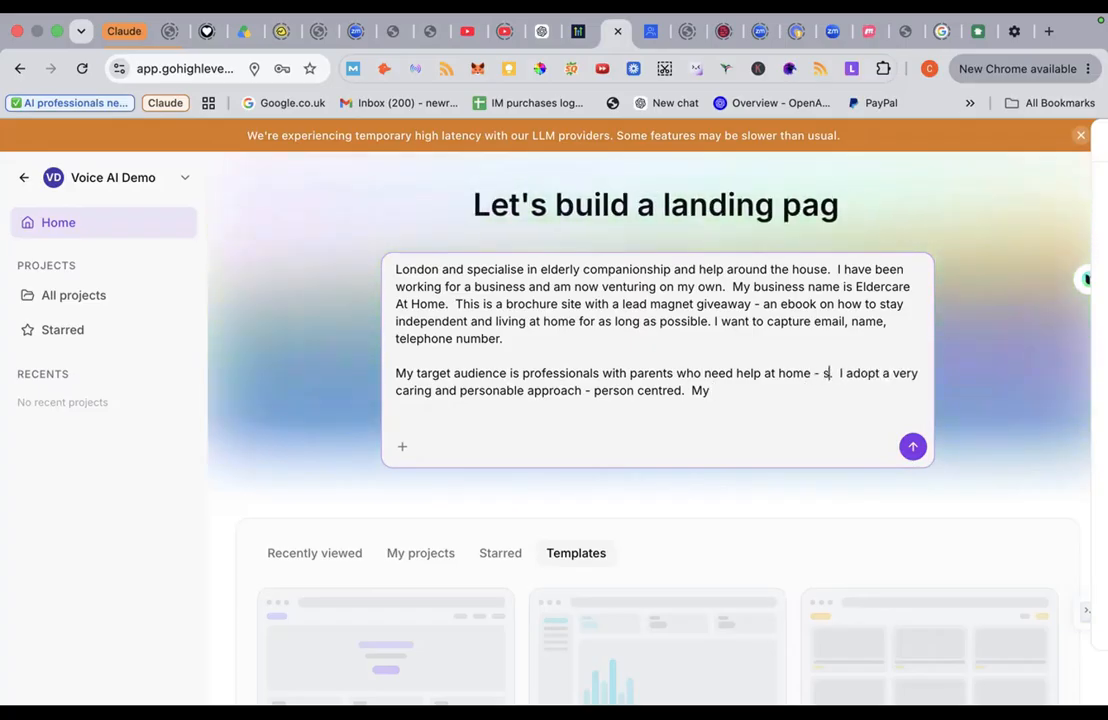
pyautogui.write(' reli')
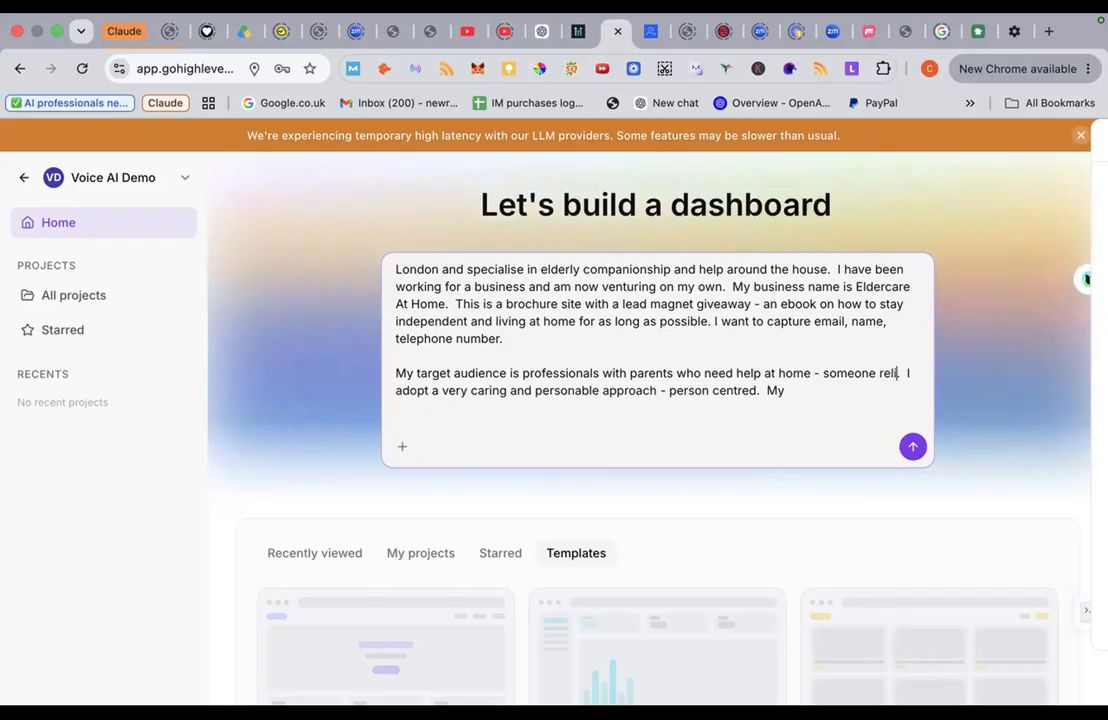
pyautogui.write('ab')
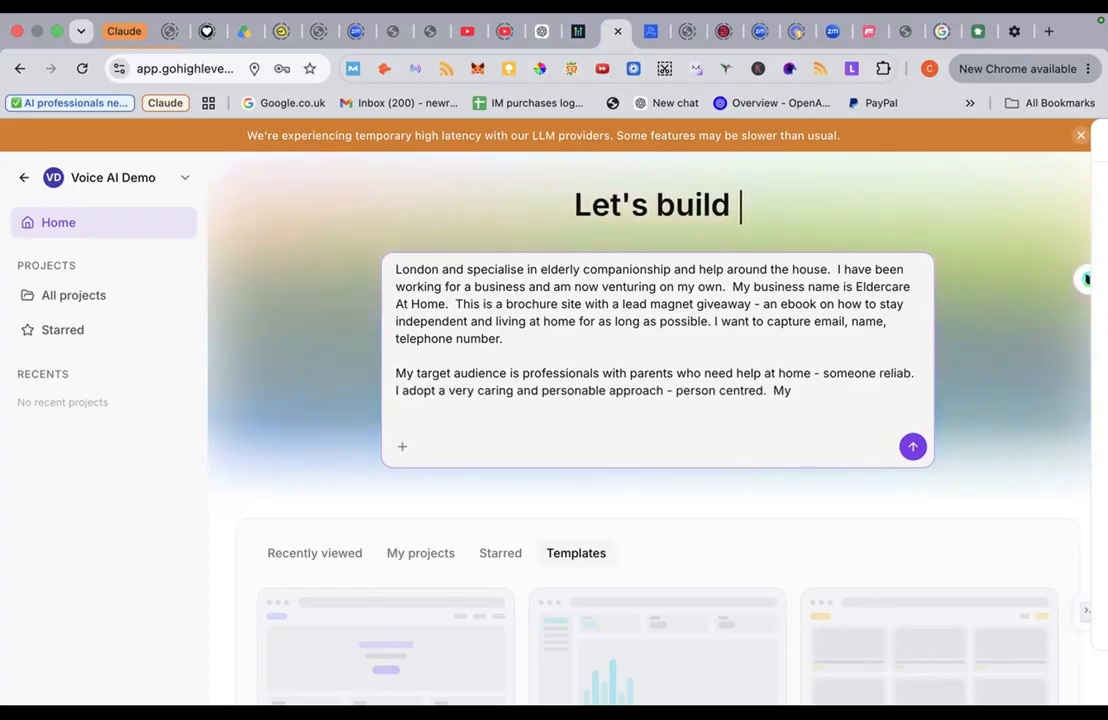
pyautogui.write('le,')
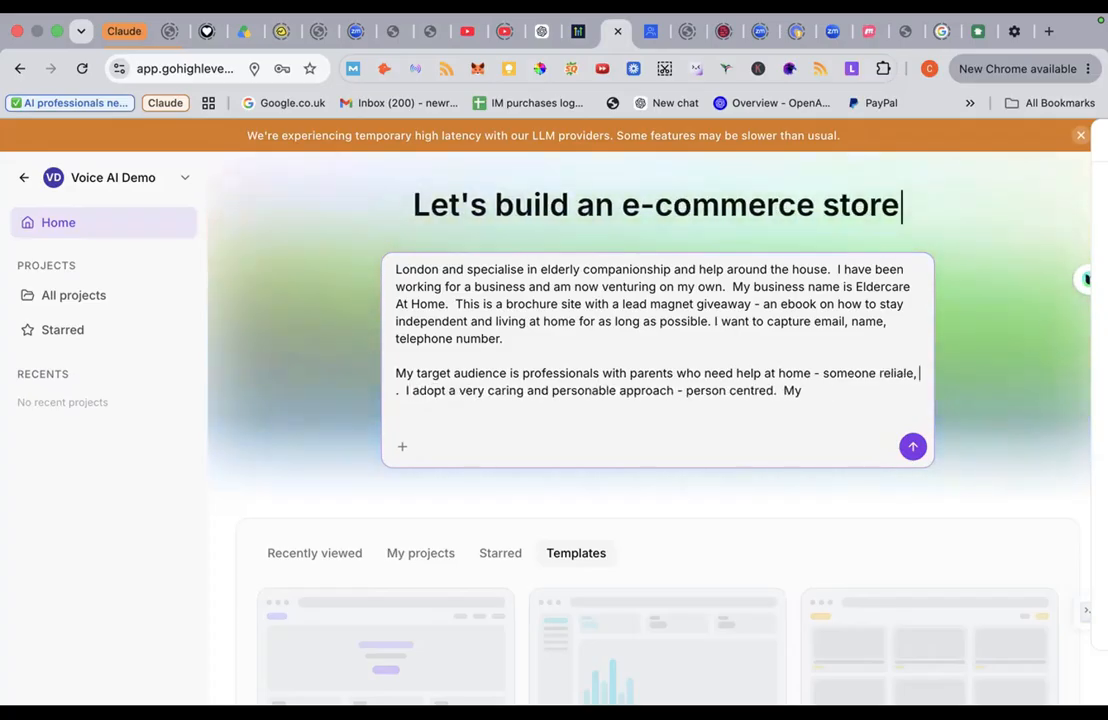
pyautogui.press('BackSpace')
pyautogui.press('BackSpace')
pyautogui.write('ble, trustw')
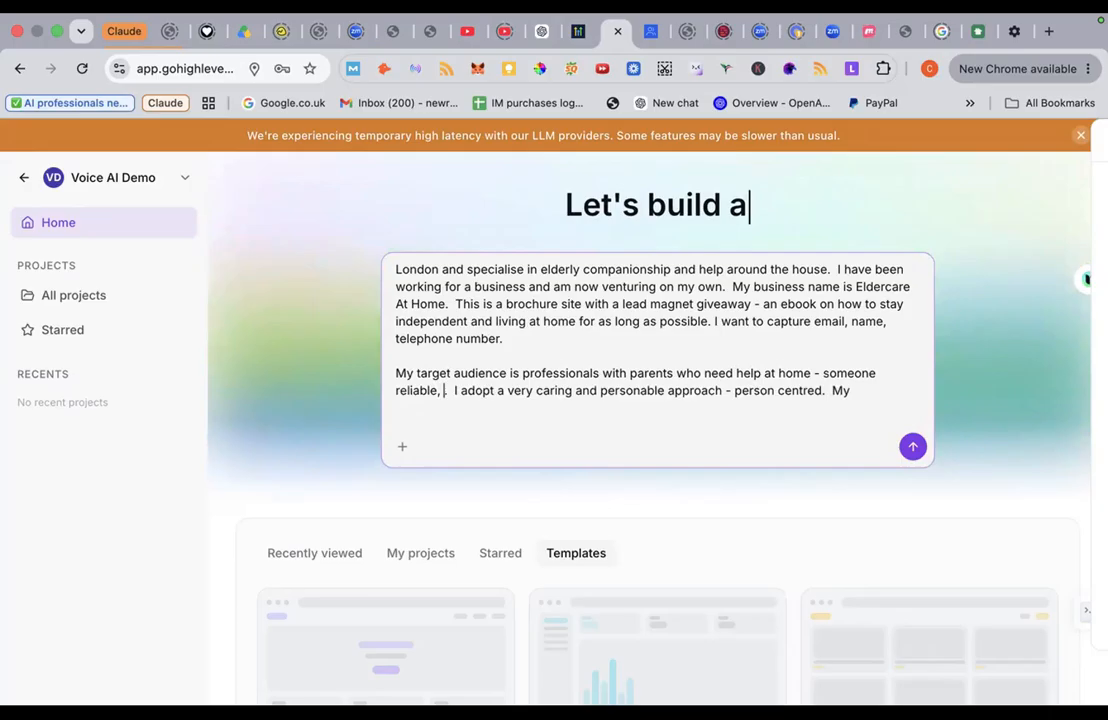
pyautogui.write('orthy ')
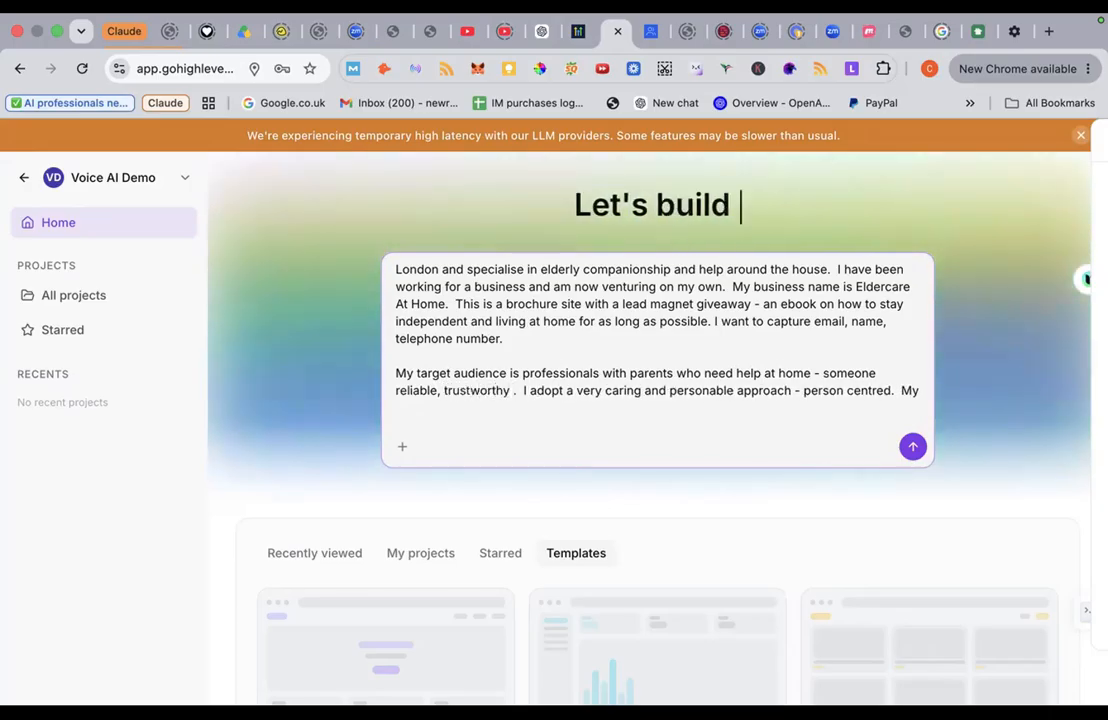
pyautogui.write('and kind')
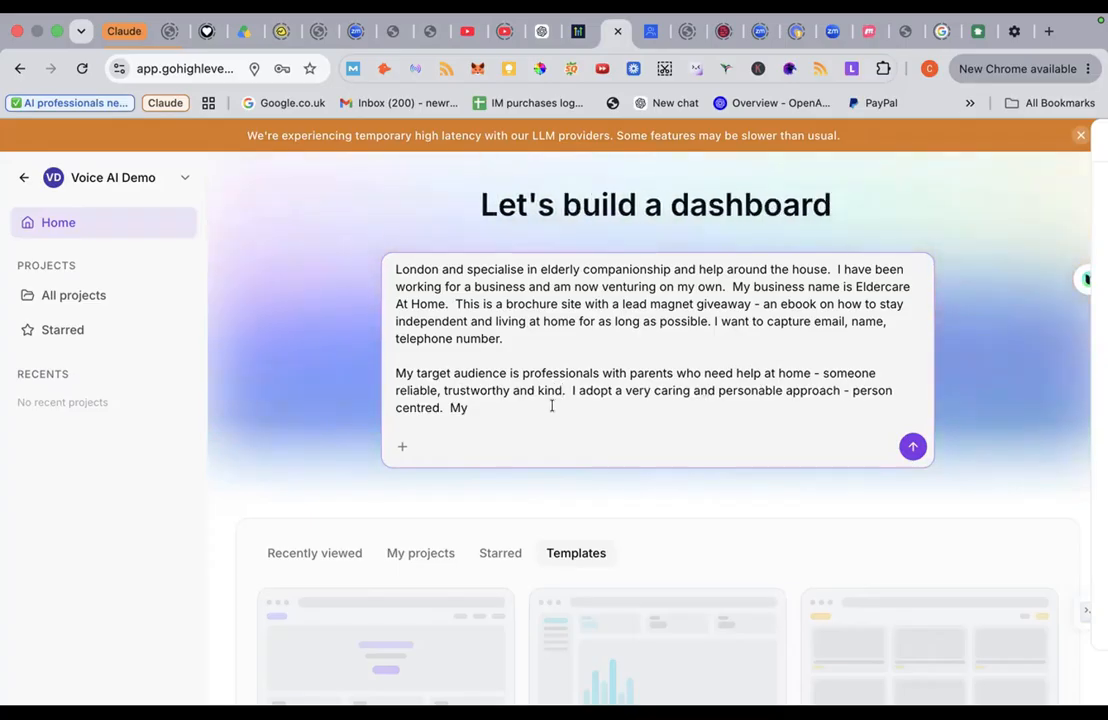
pyautogui.press('BackSpace')
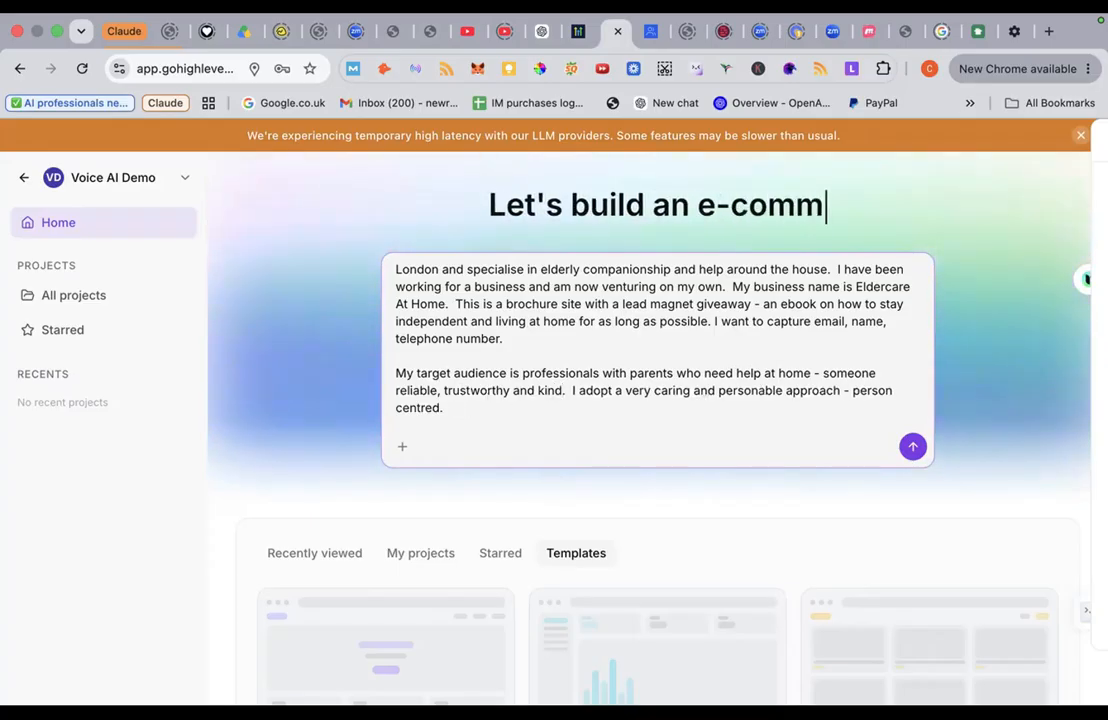
pyautogui.hotkey('shift', 'Return')
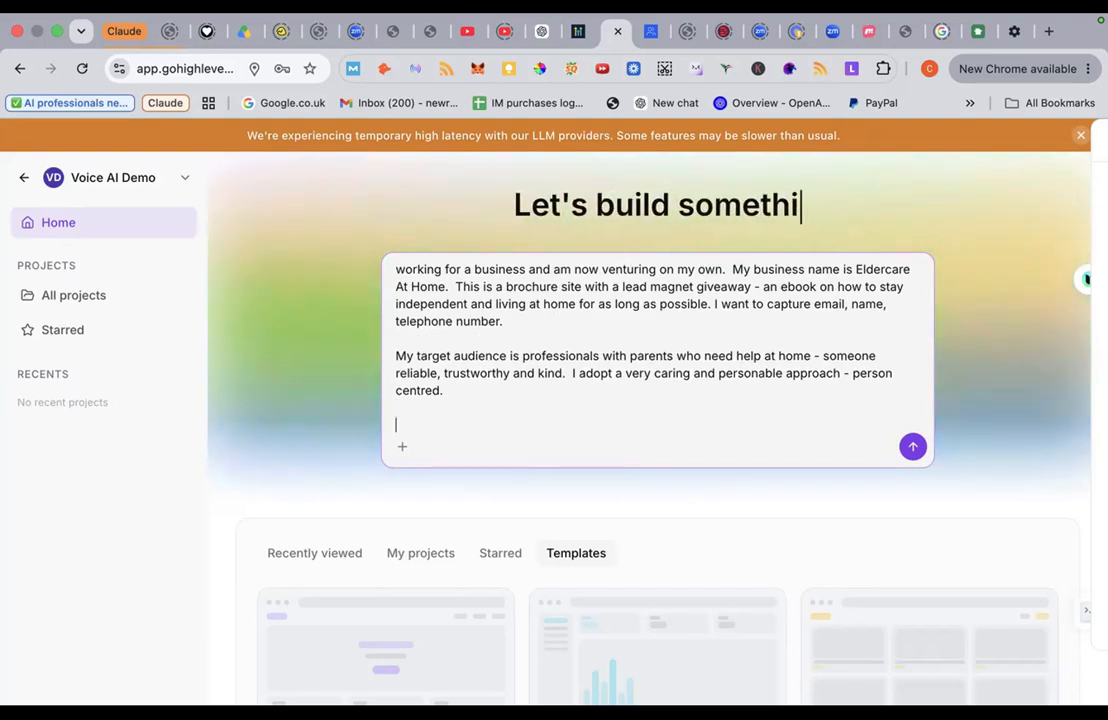
# Step: Add the line 'A simple, modern, clean looking website - colour scheme - neutral. Minimalistic'
pyautogui.click(486, 399)
pyautogui.press('Return')
pyautogui.press('Return')
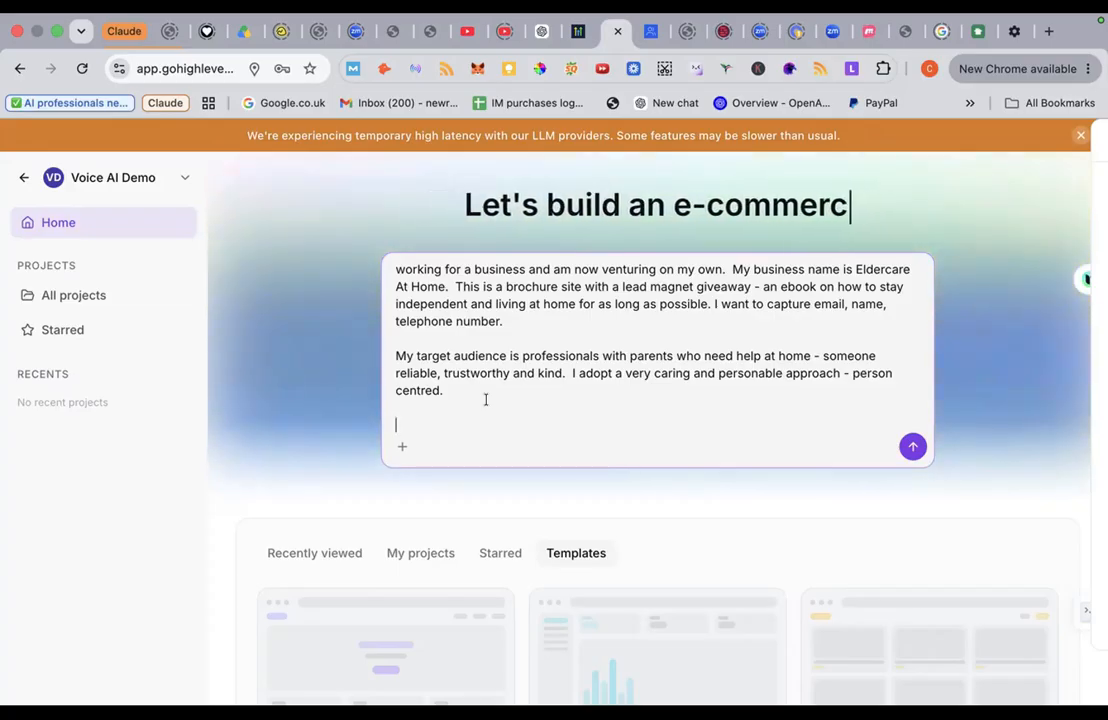
pyautogui.write('A simple, moden')
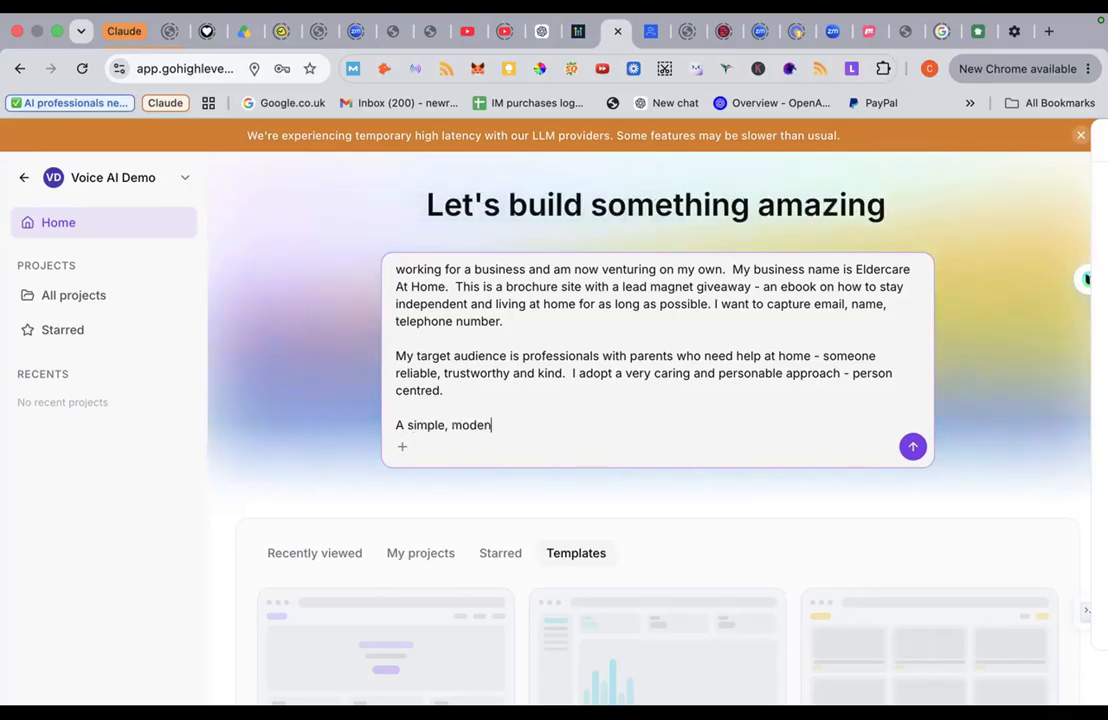
pyautogui.press('BackSpace')
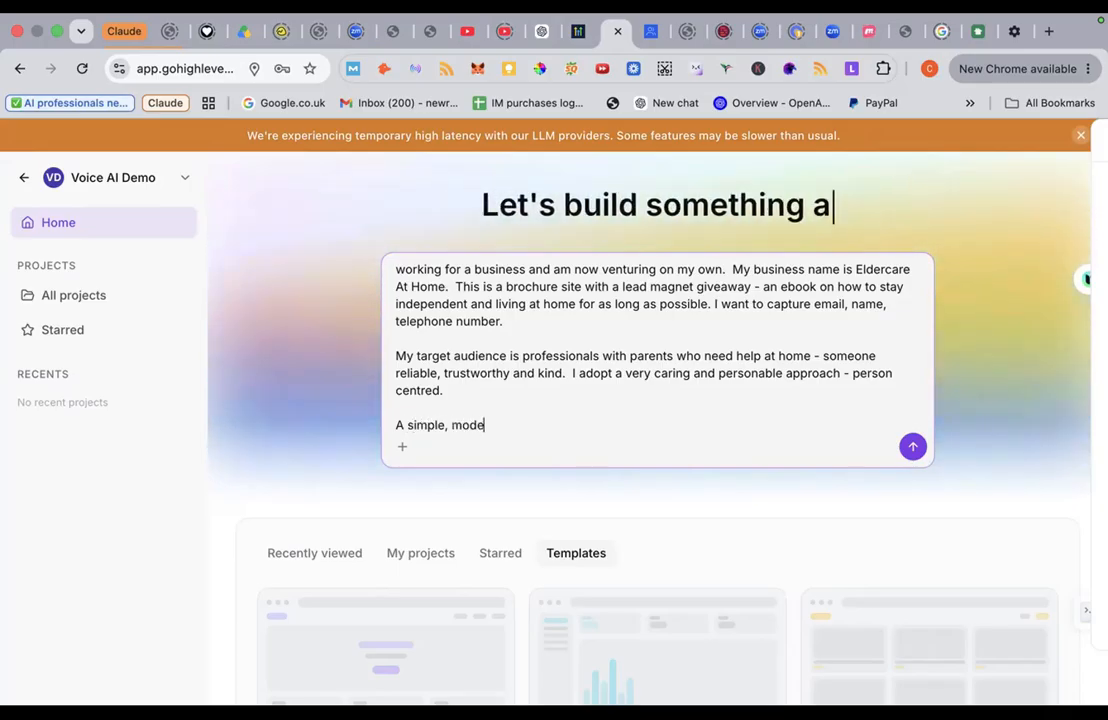
pyautogui.write('rn, lclea')
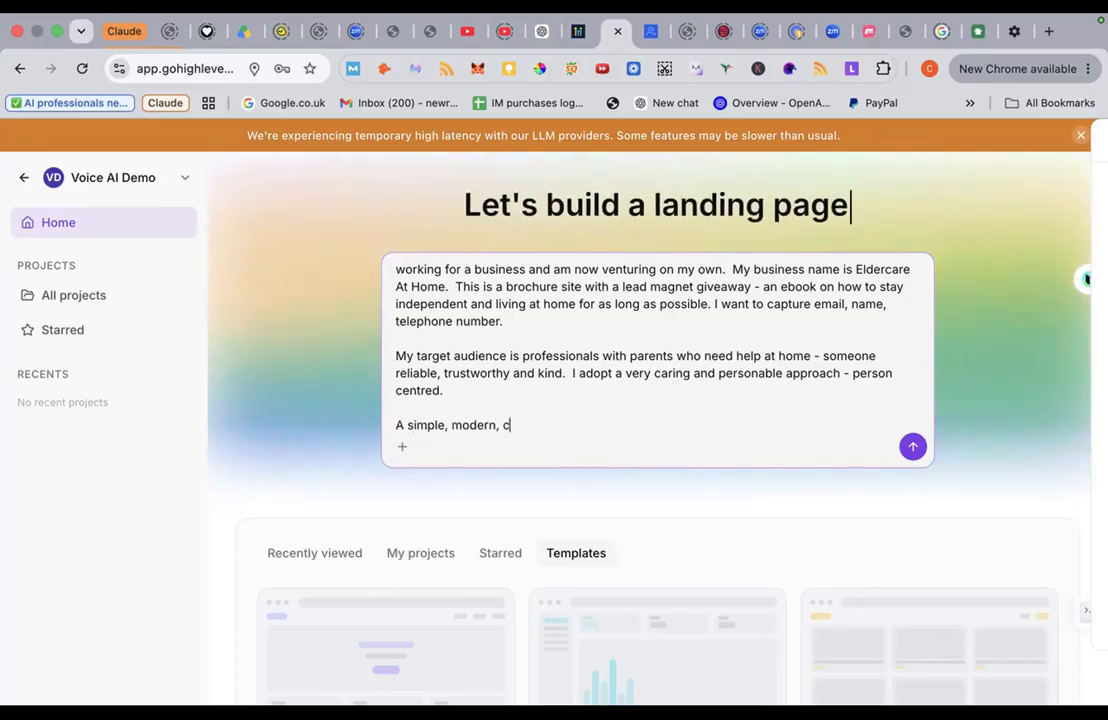
pyautogui.write('ing ')
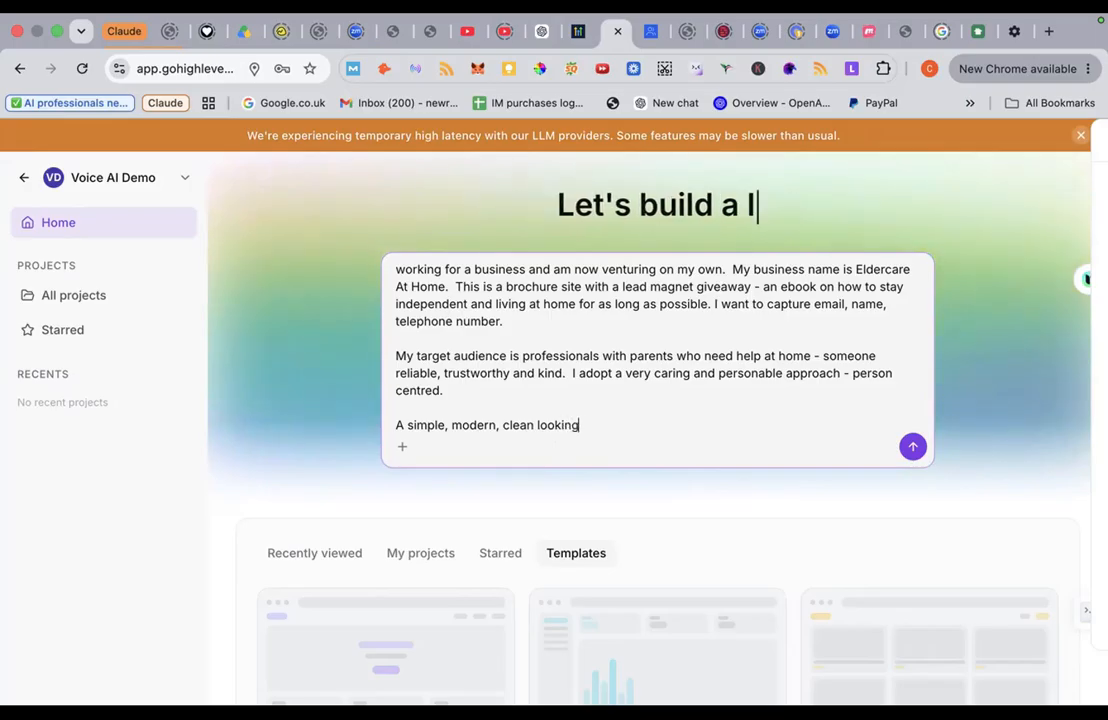
pyautogui.write('website')
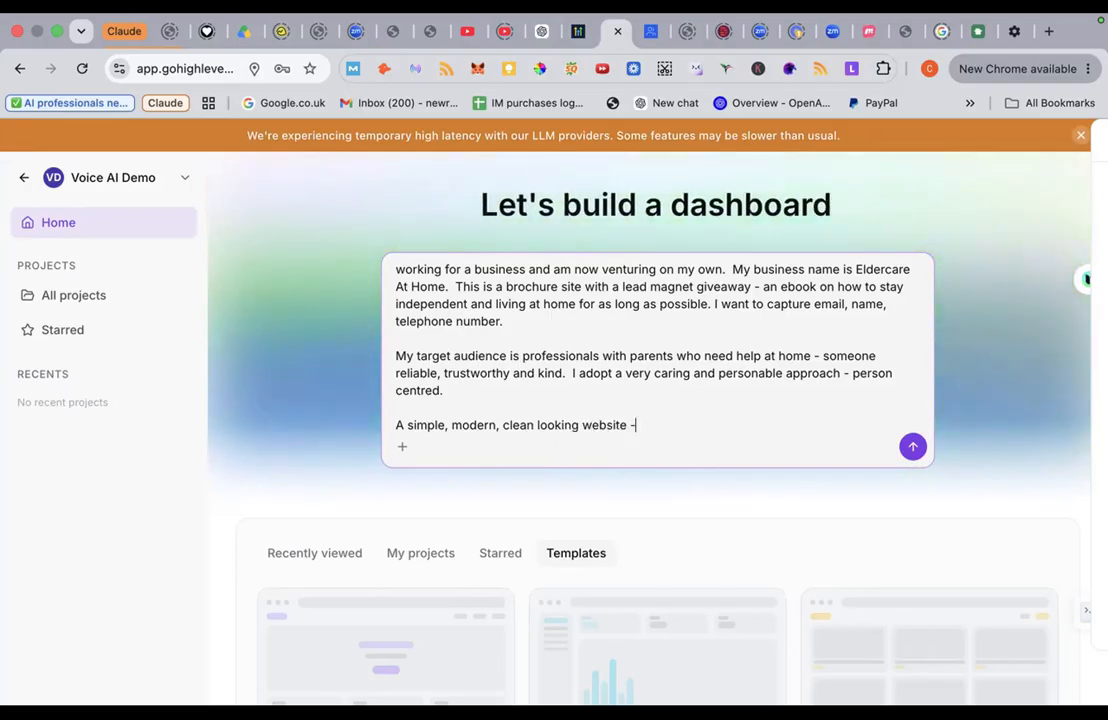
pyautogui.write(' - colou')
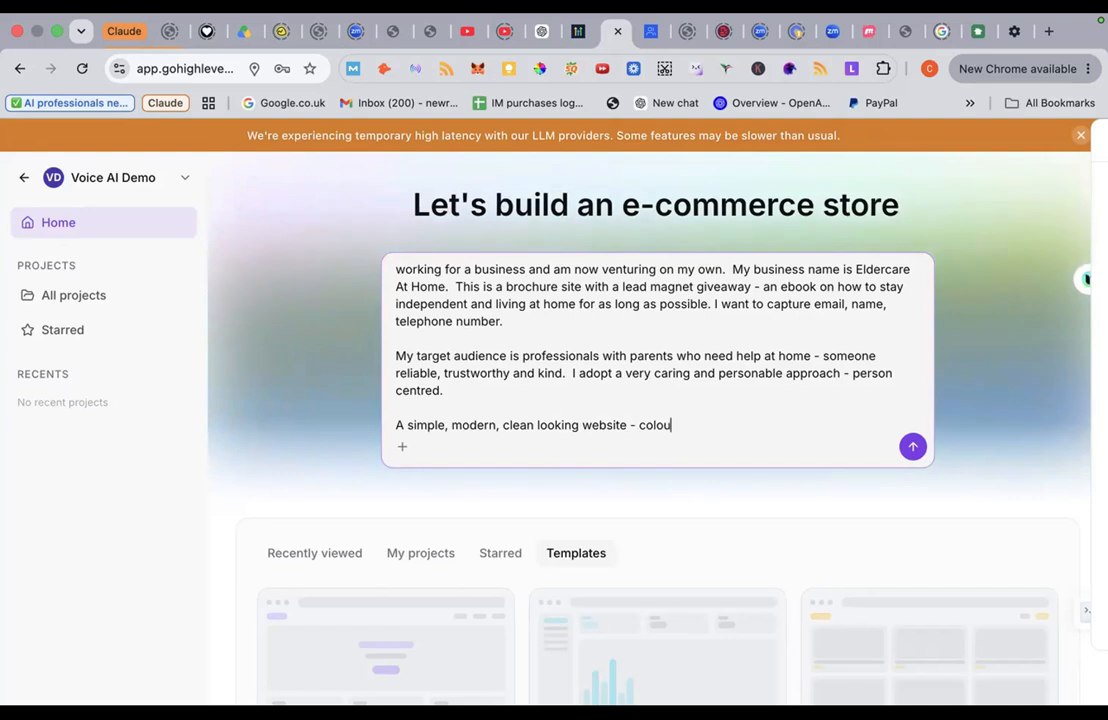
pyautogui.write('r scheme ')
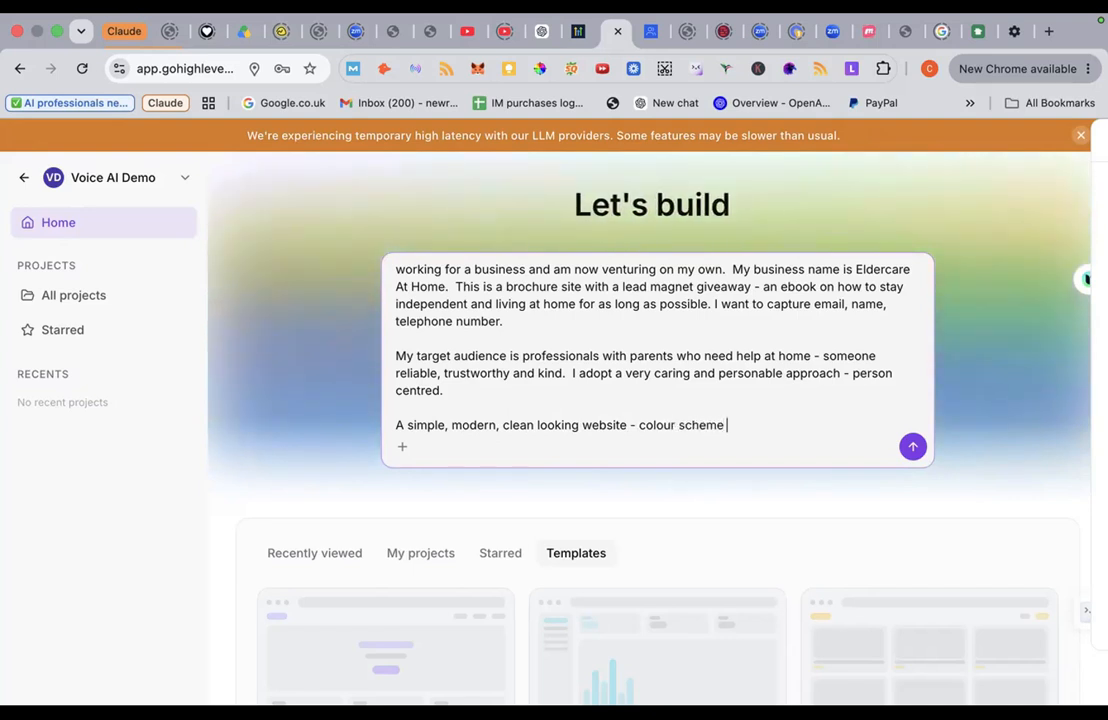
pyautogui.write('-')
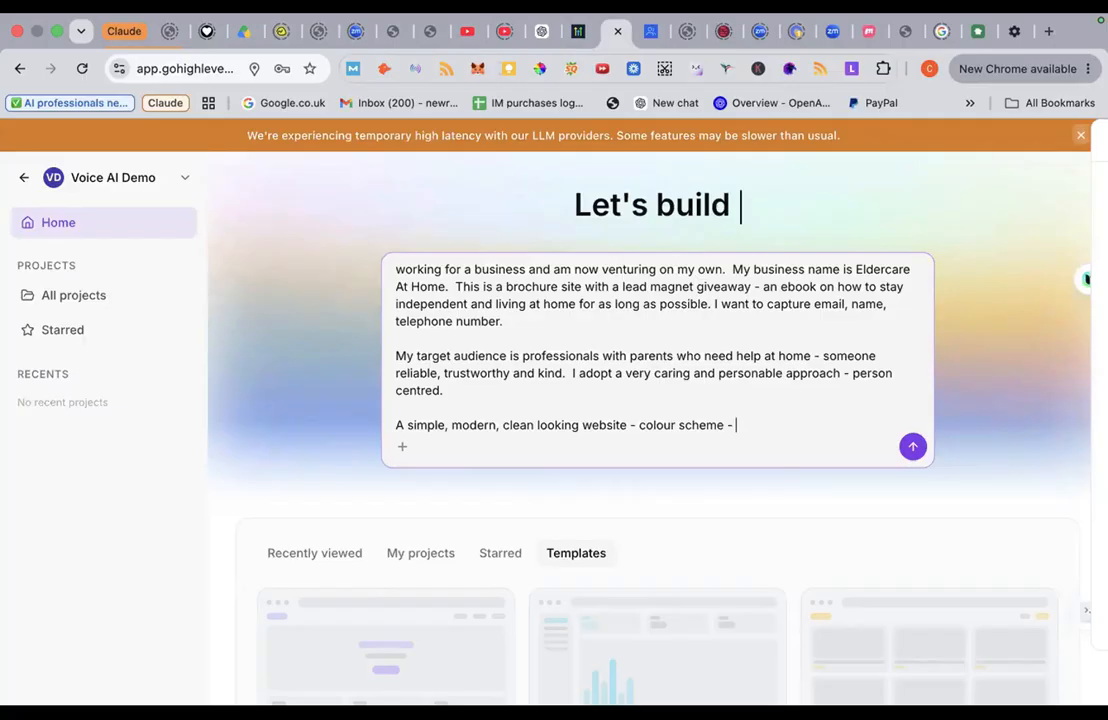
pyautogui.write(' neu')
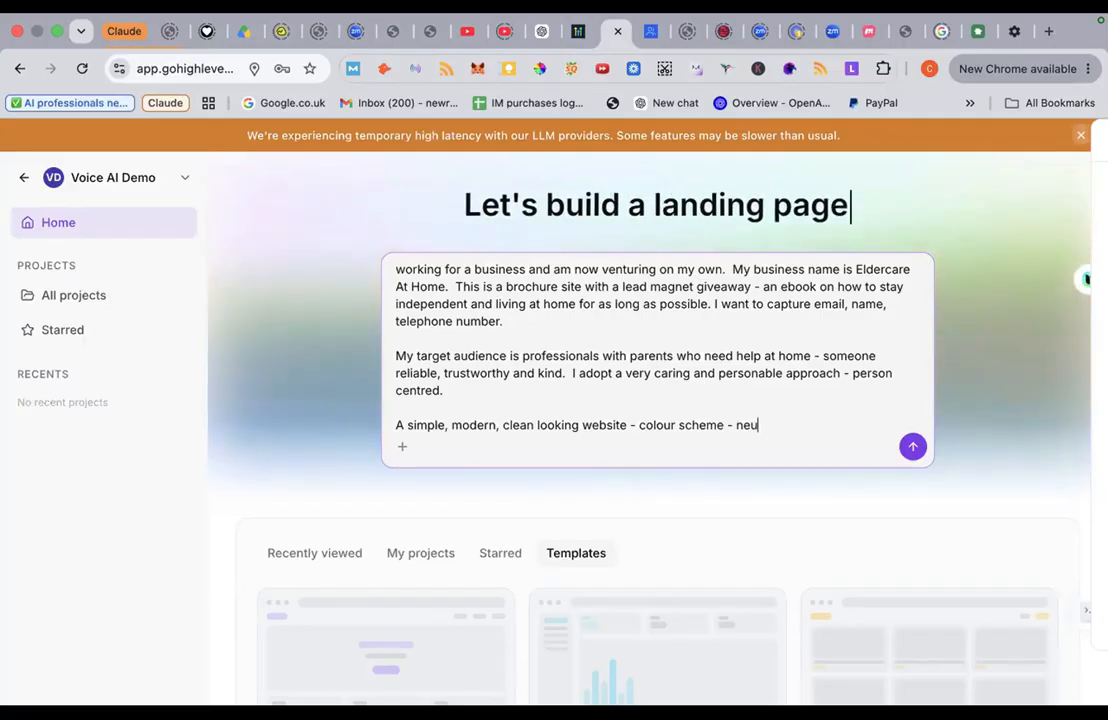
pyautogui.write('tral')
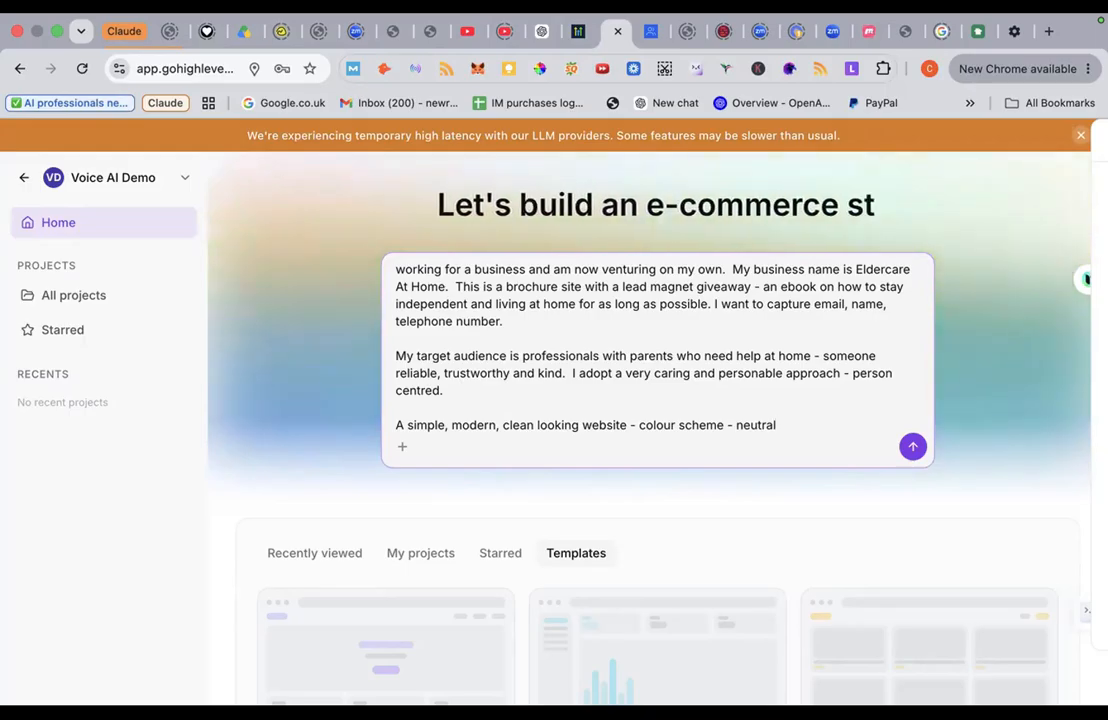
pyautogui.write('.')
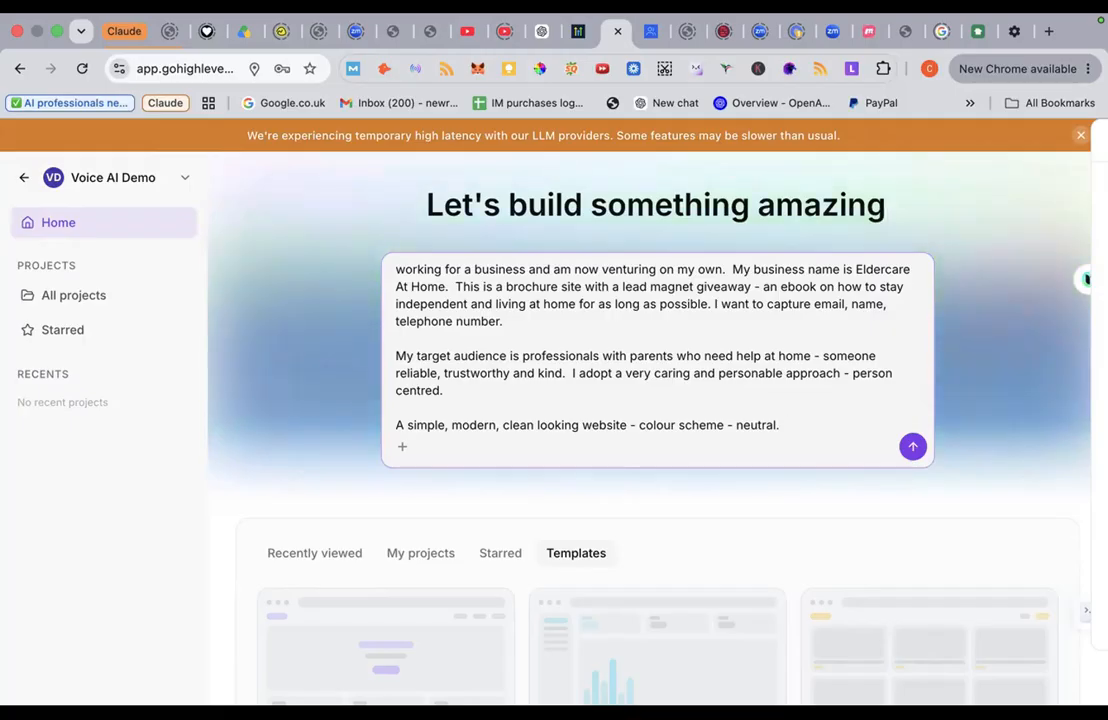
pyautogui.write('  Minima')
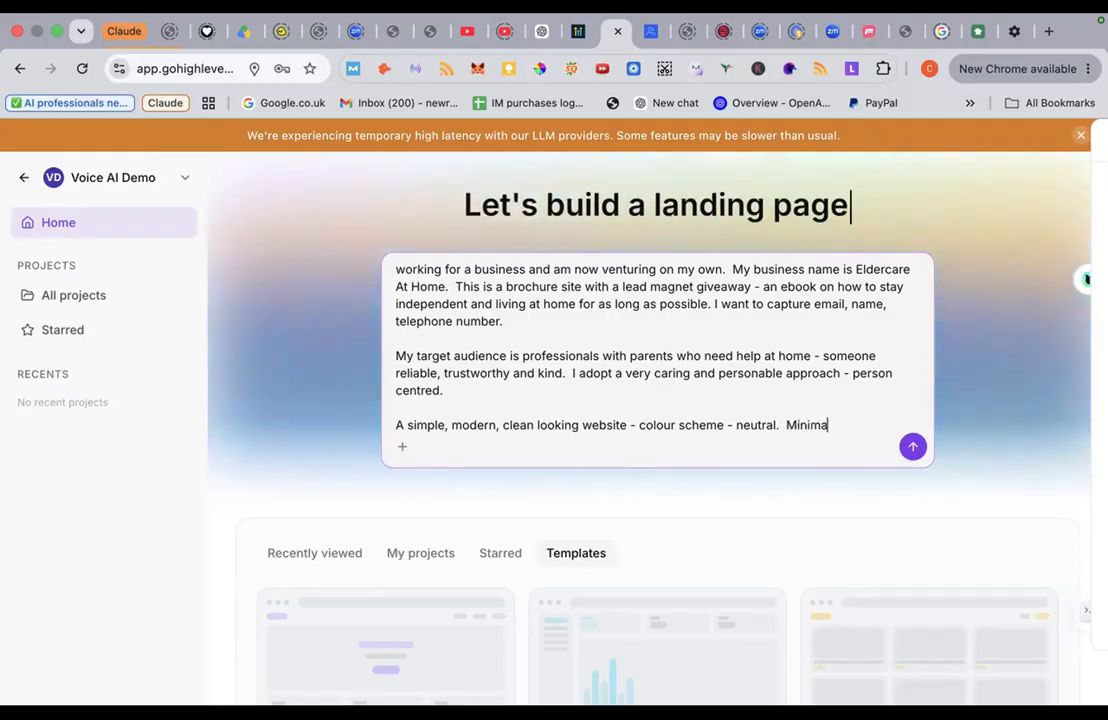
pyautogui.write('l')
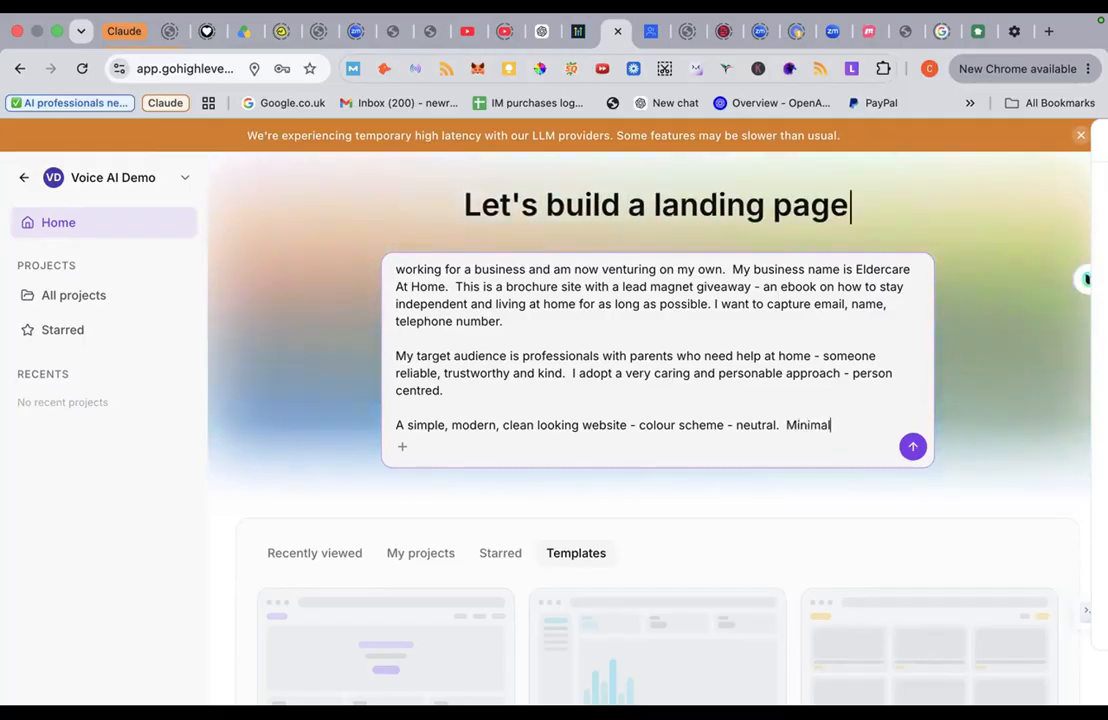
pyautogui.write('istic')
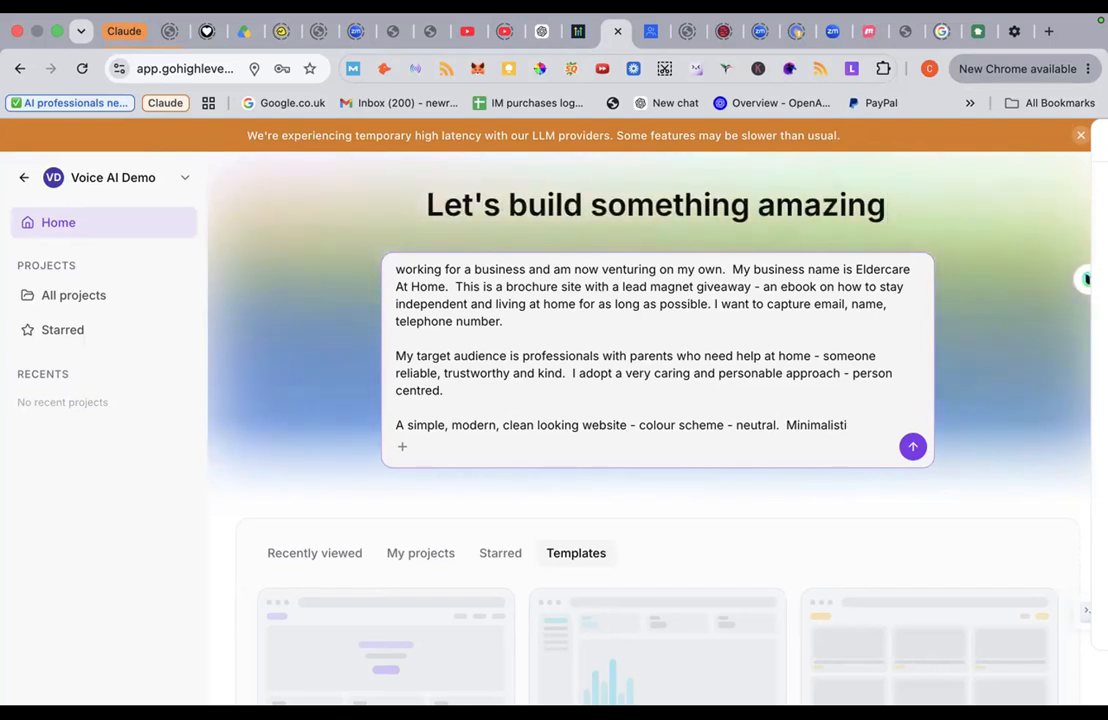
# Step: Replace 'Minimalistic' with 'Friendly, welcoming tone/voice, asking for a no-obligation call.'
pyautogui.press('BackSpace')
pyautogui.press('BackSpace')
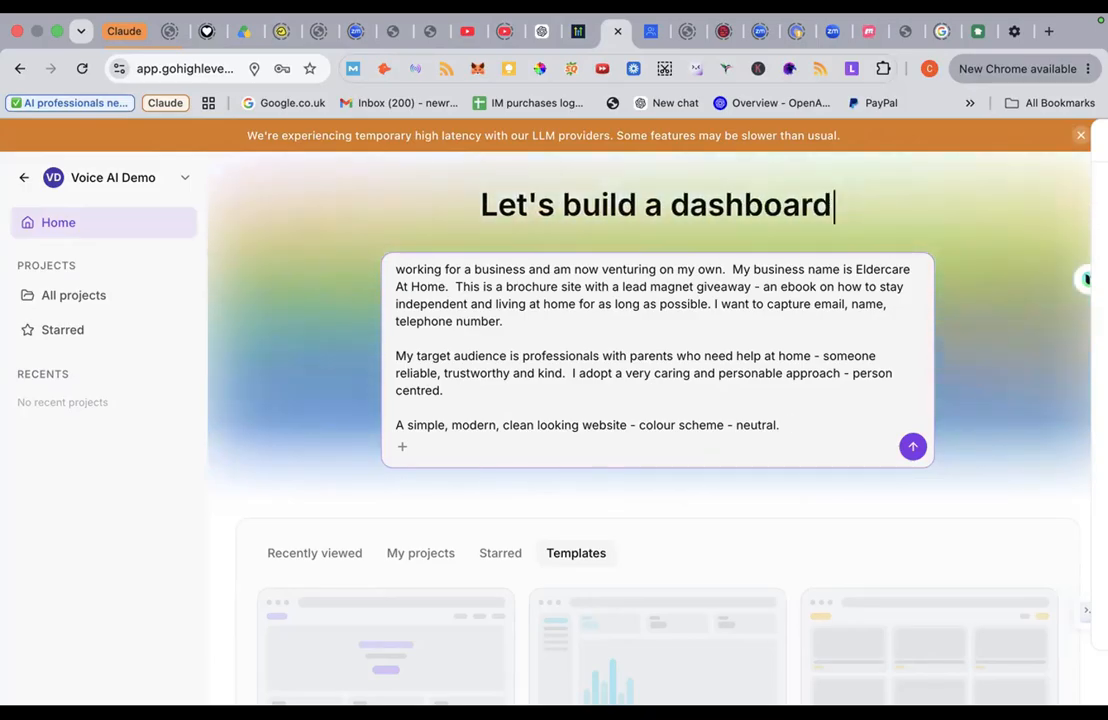
pyautogui.write('Fr')
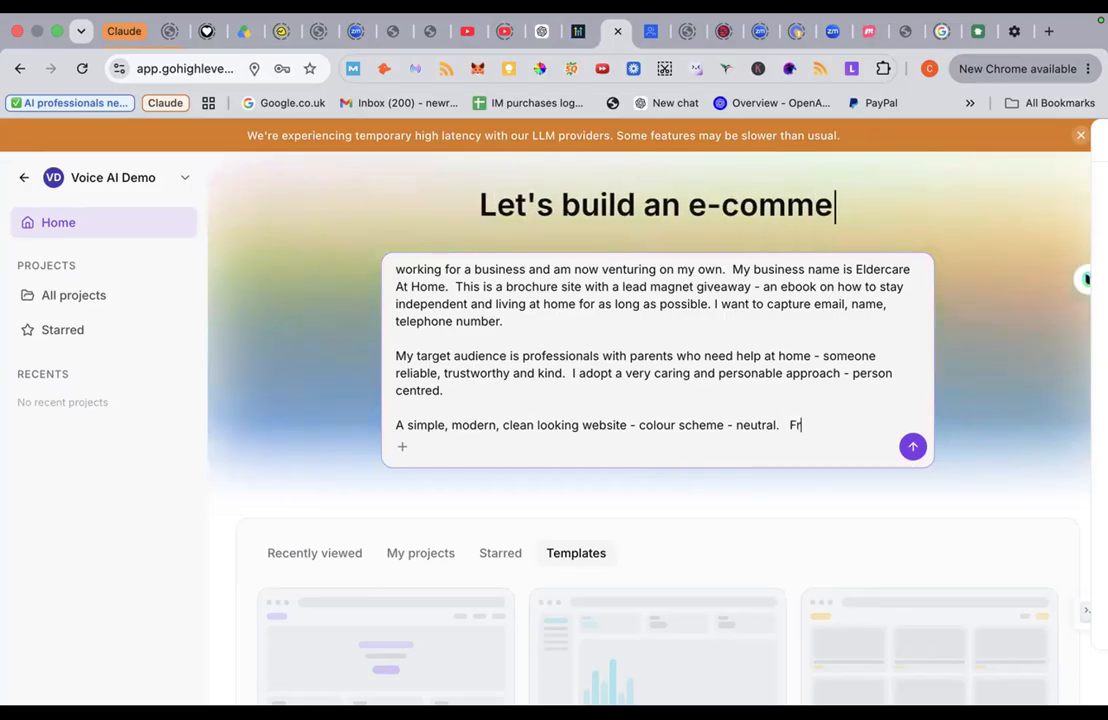
pyautogui.write('iendly, we')
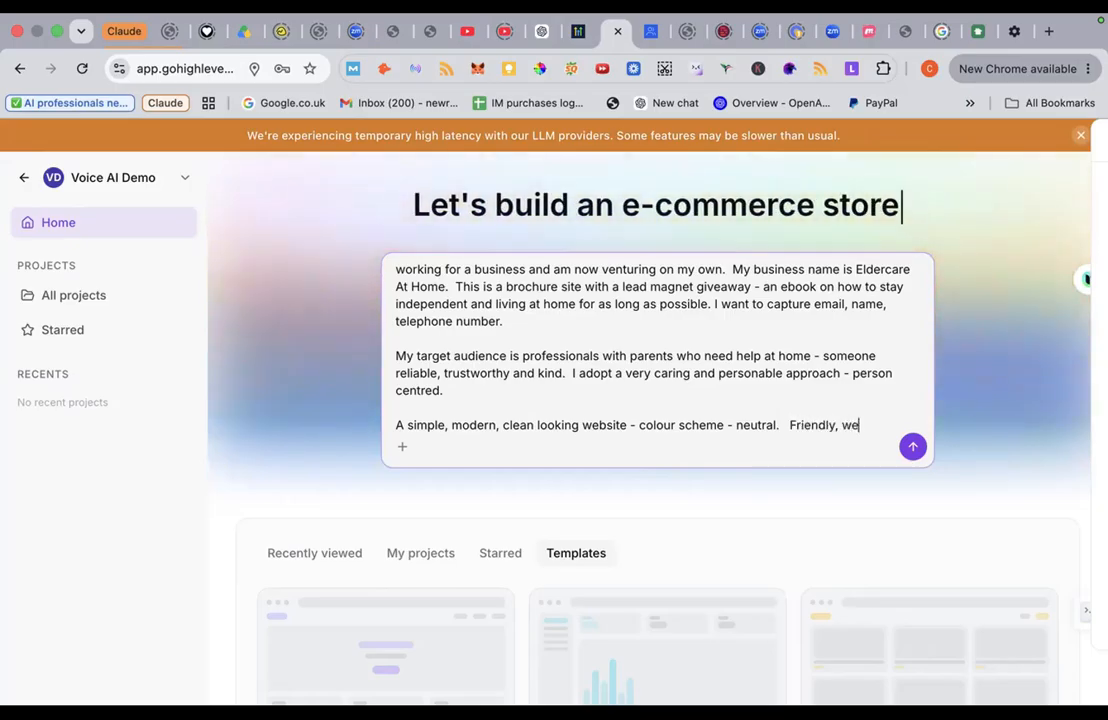
pyautogui.write('lcoming tone')
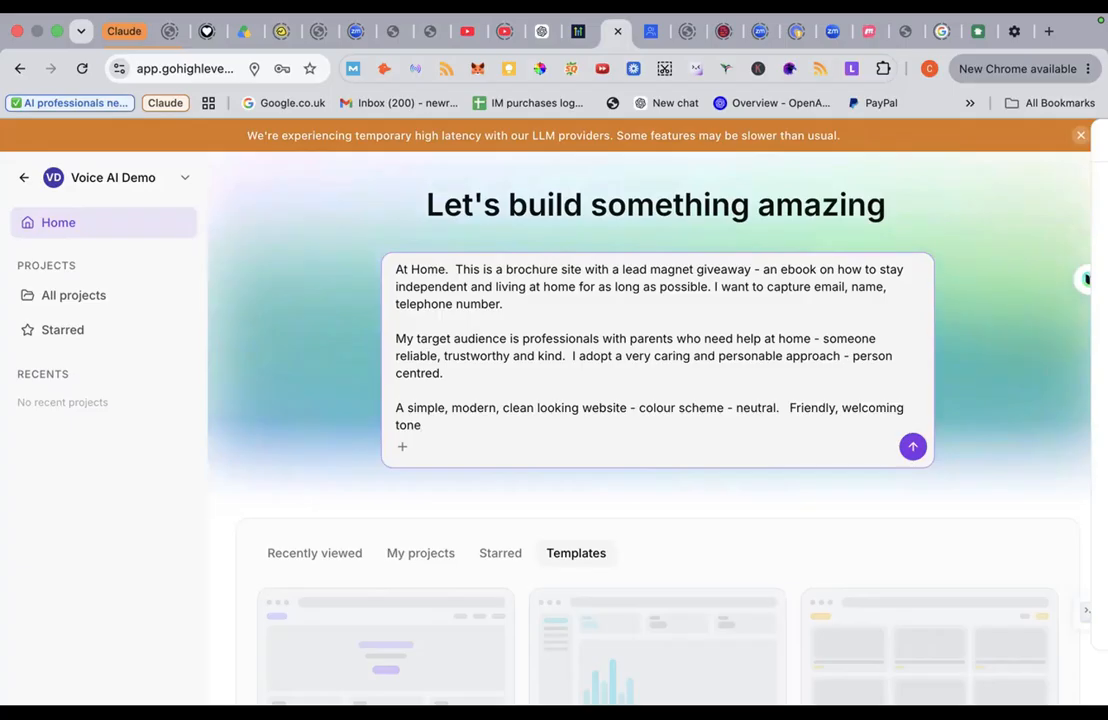
pyautogui.write('/voice')
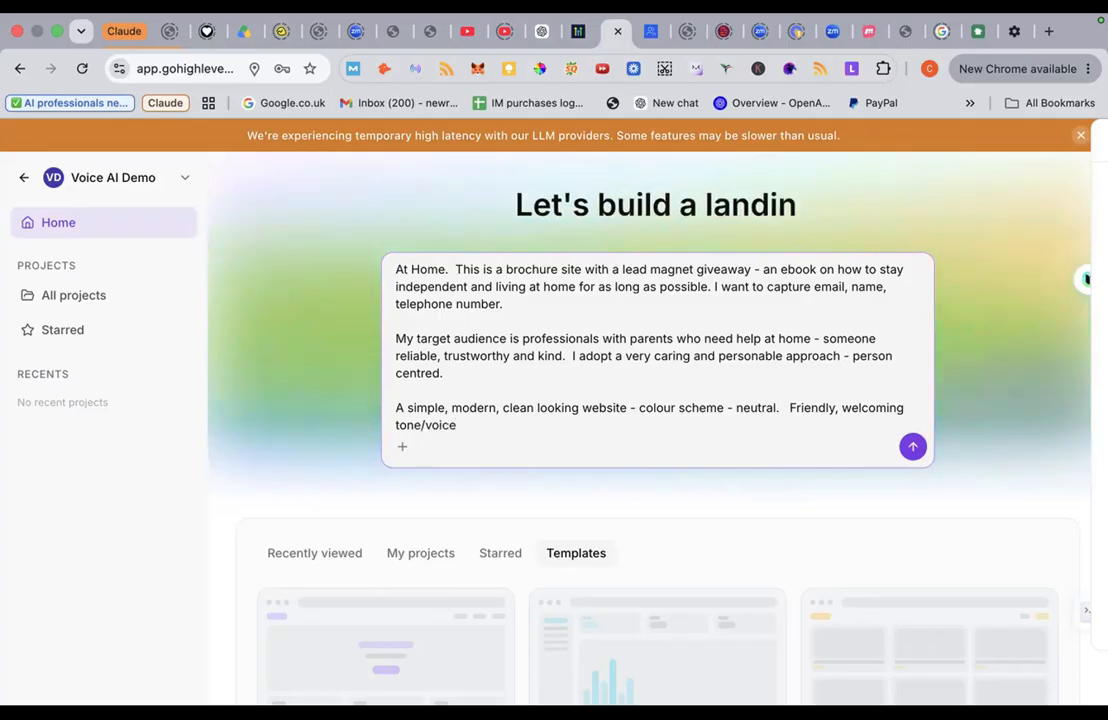
pyautogui.write(', asking')
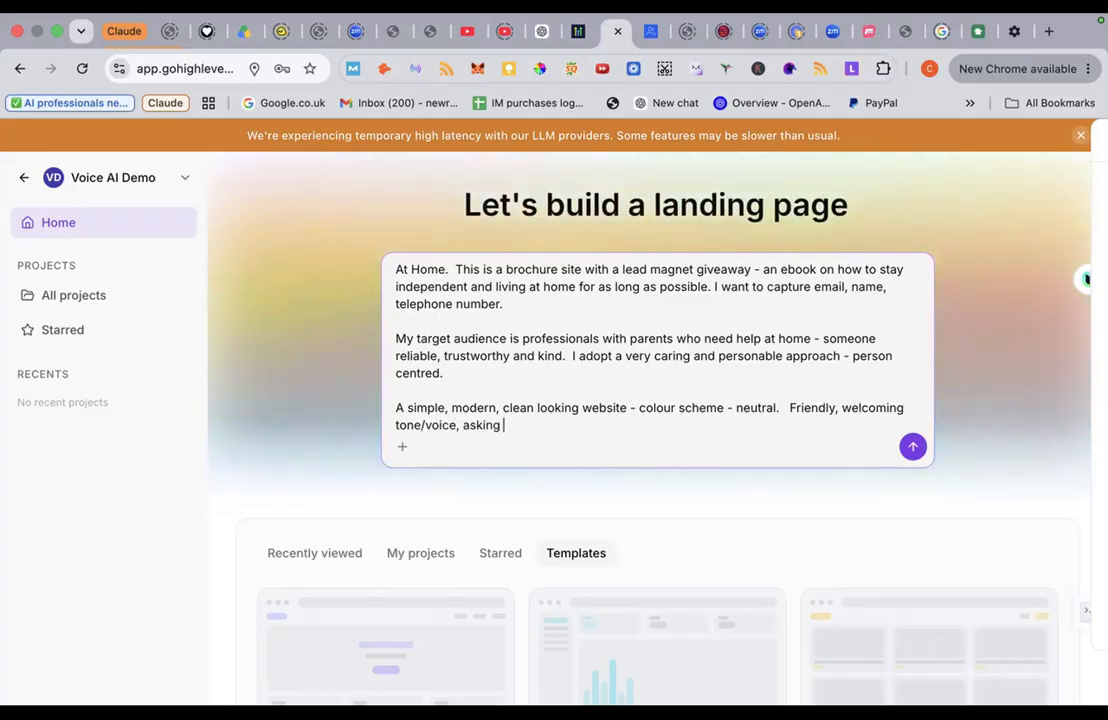
pyautogui.write(' fo')
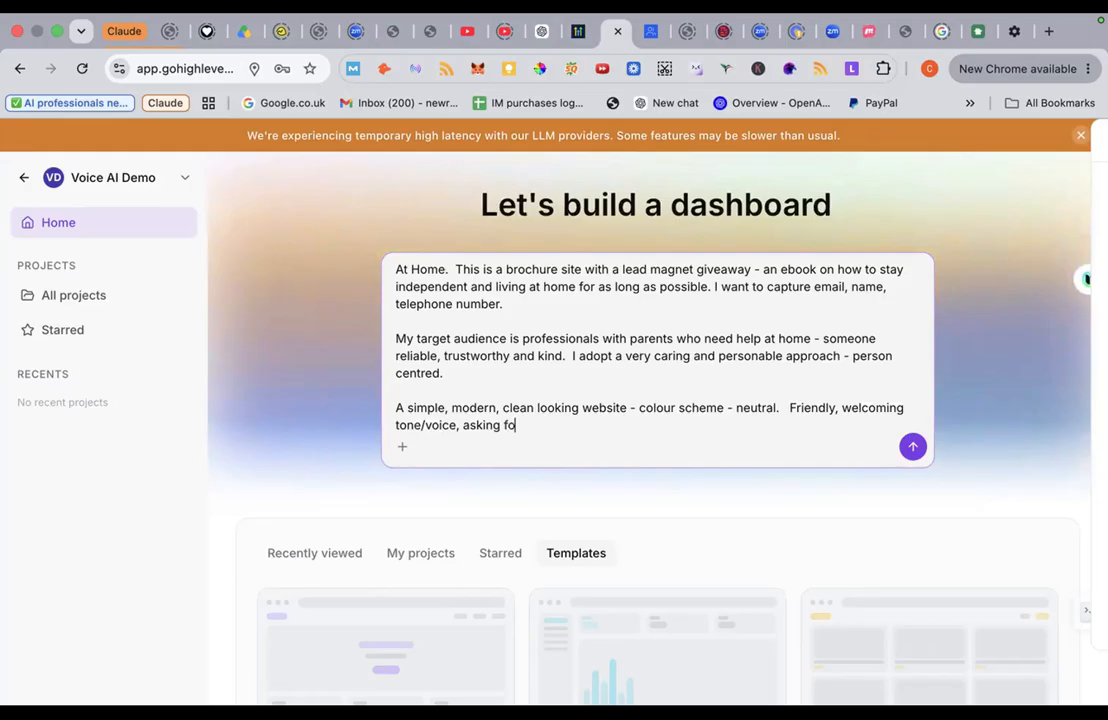
pyautogui.write('r a n')
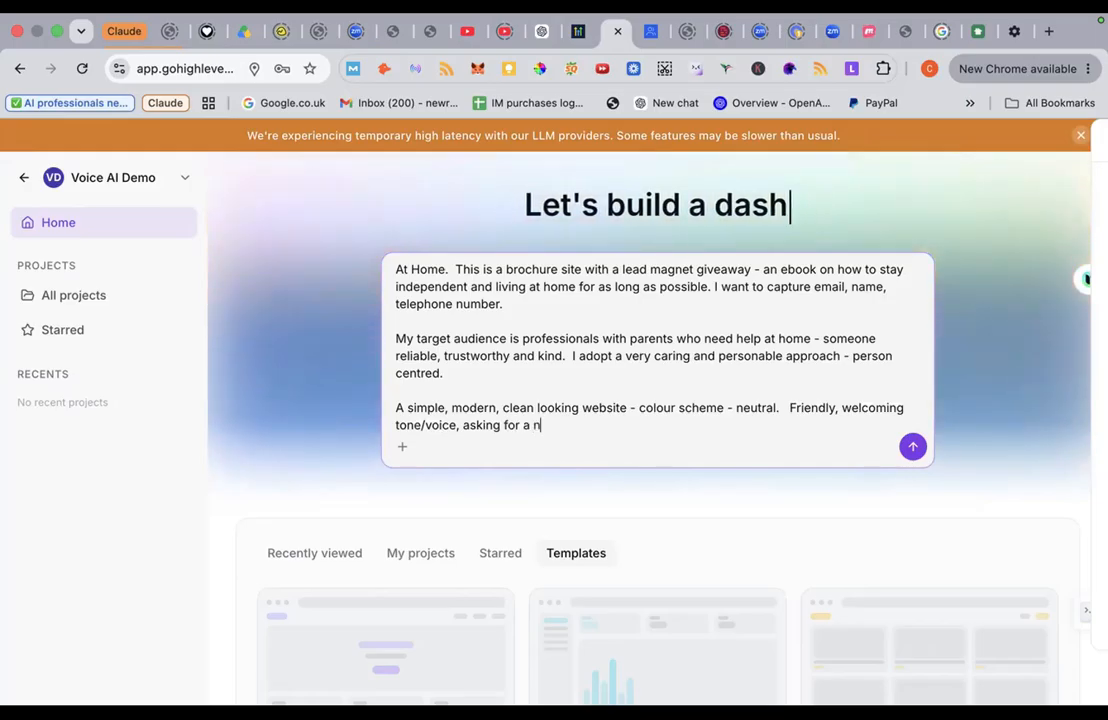
pyautogui.write('o-obl')
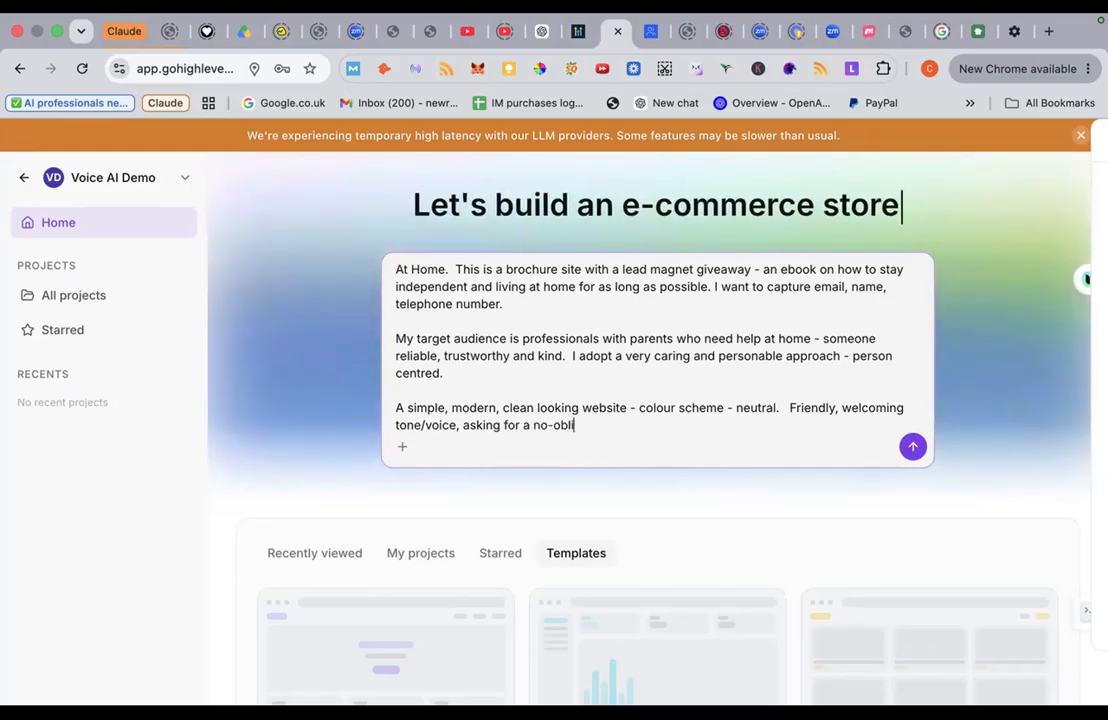
pyautogui.write('igation call.')
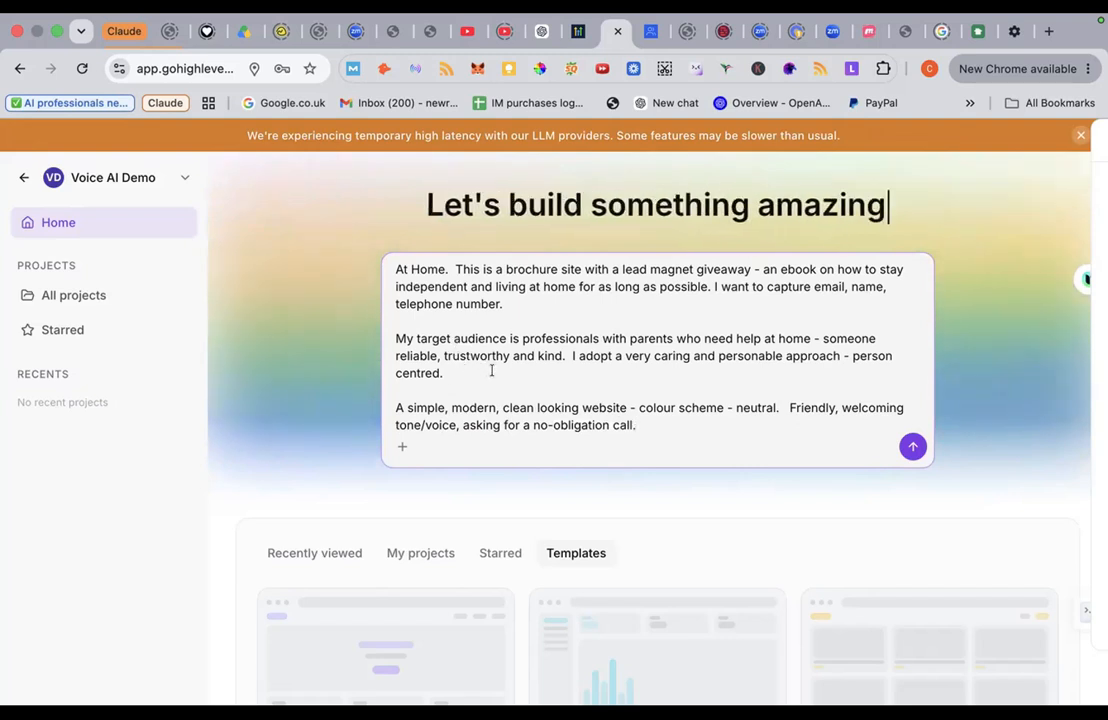
# Step: After the telephone number, state fees of £30ph, a 1-hour weekly minimum, and visits within W5
pyautogui.click(553, 305)
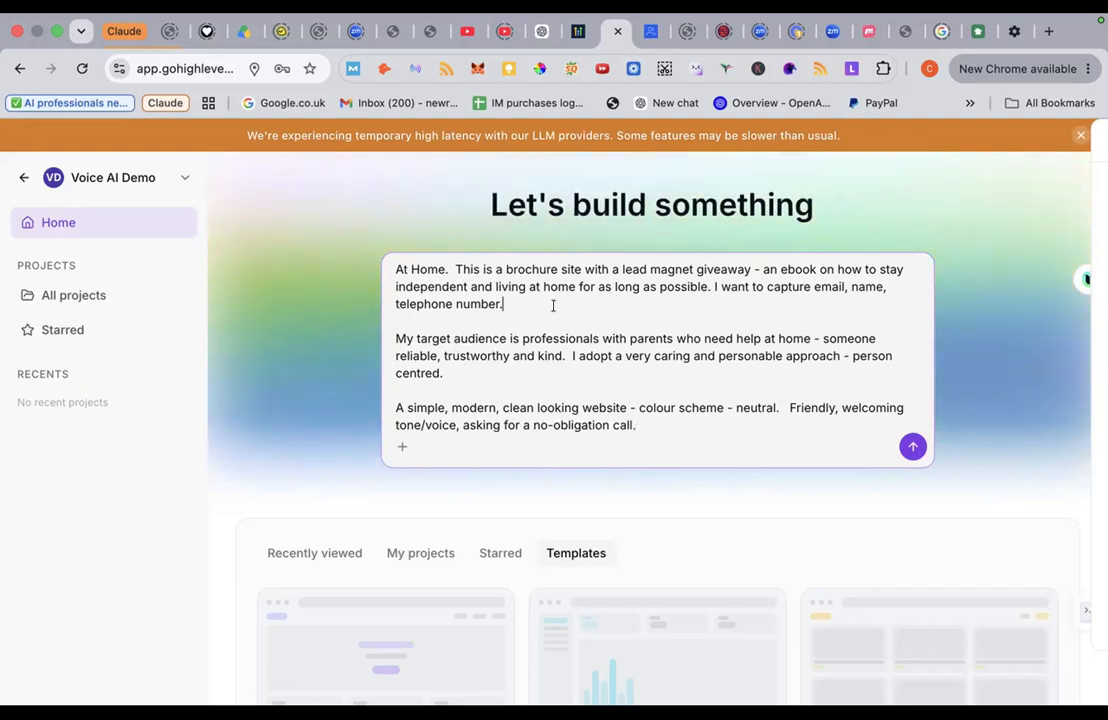
pyautogui.write('M')
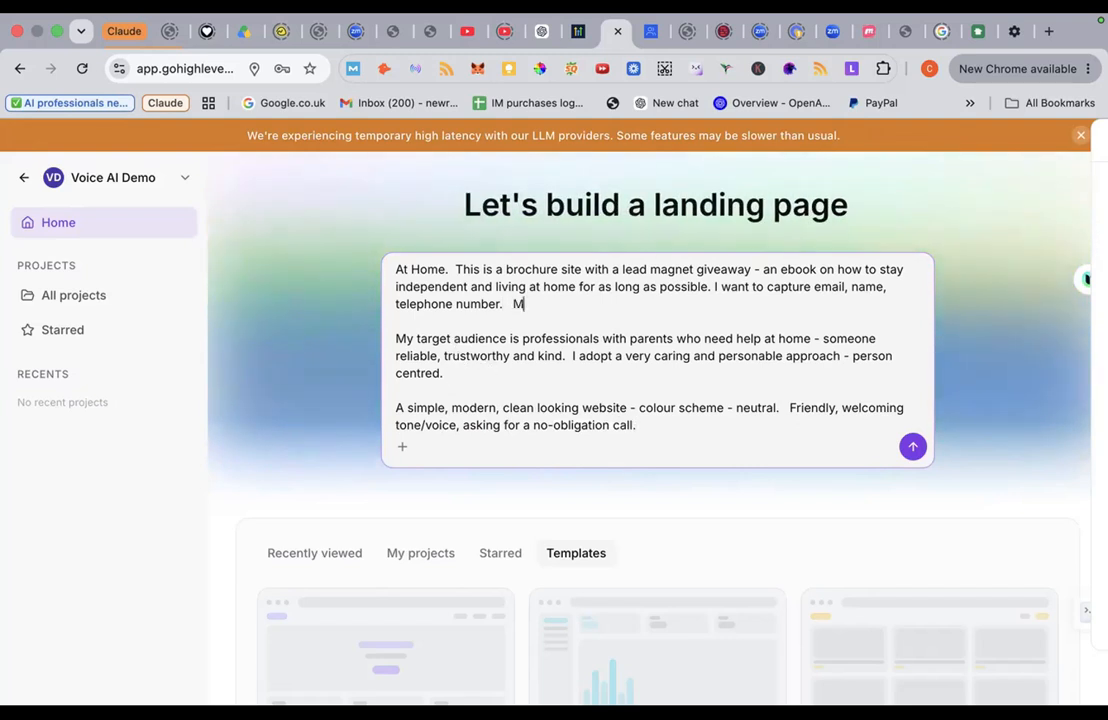
pyautogui.write('y fees are ')
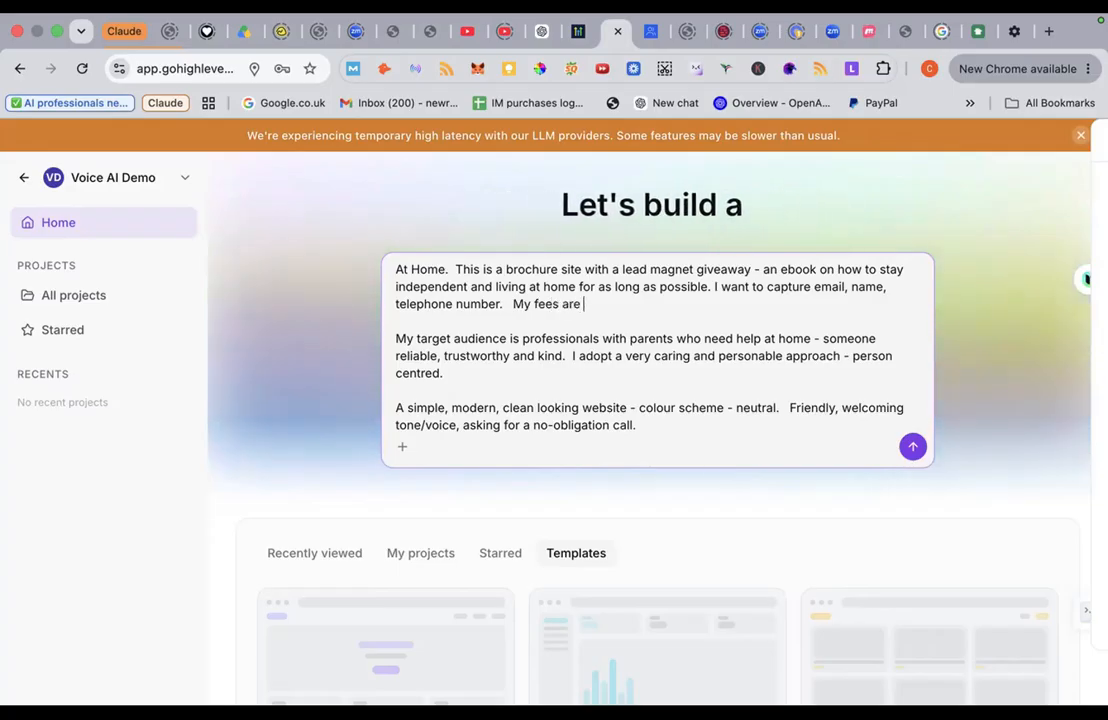
pyautogui.write('£30')
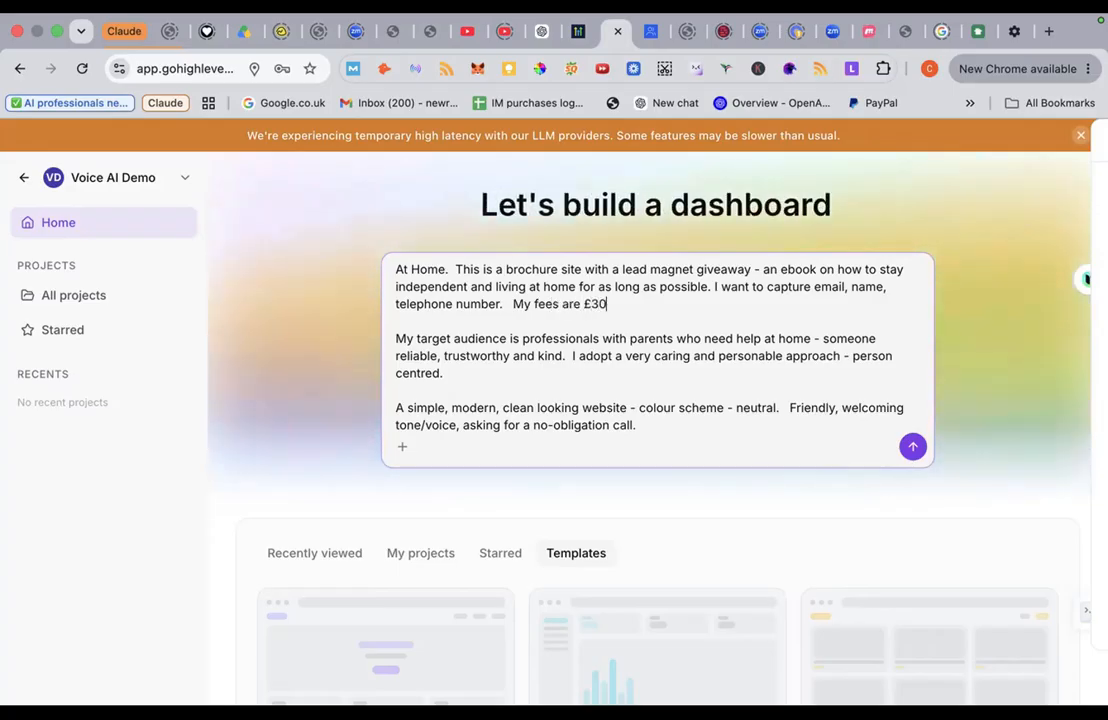
pyautogui.write('ph')
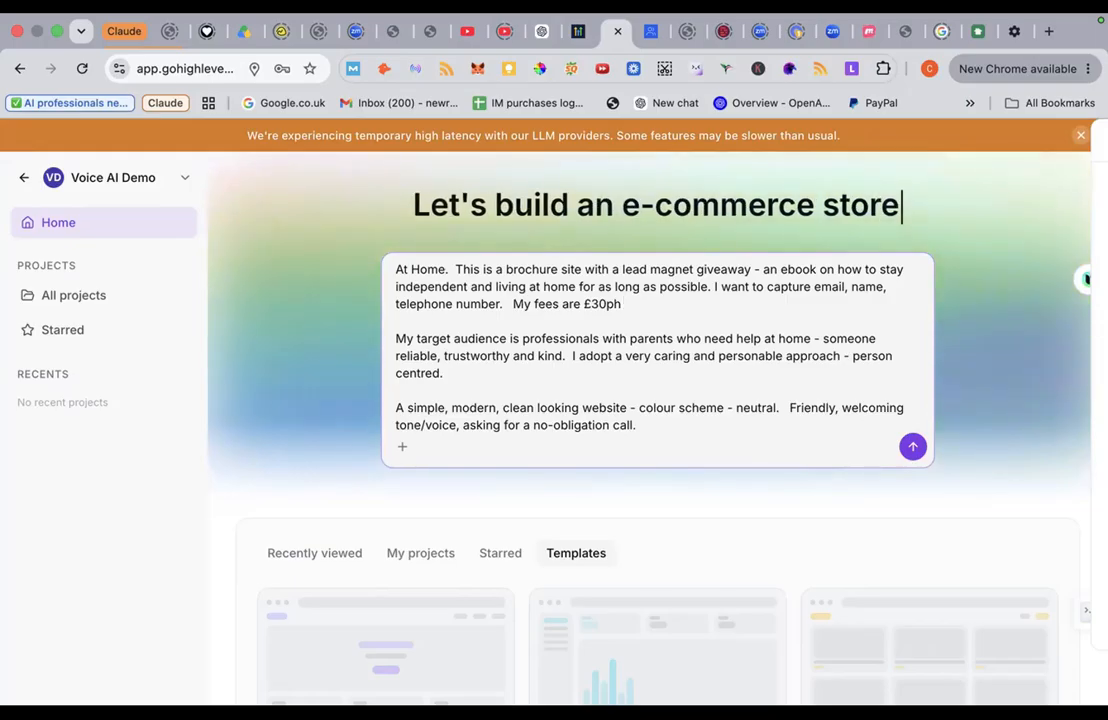
pyautogui.write(' and I')
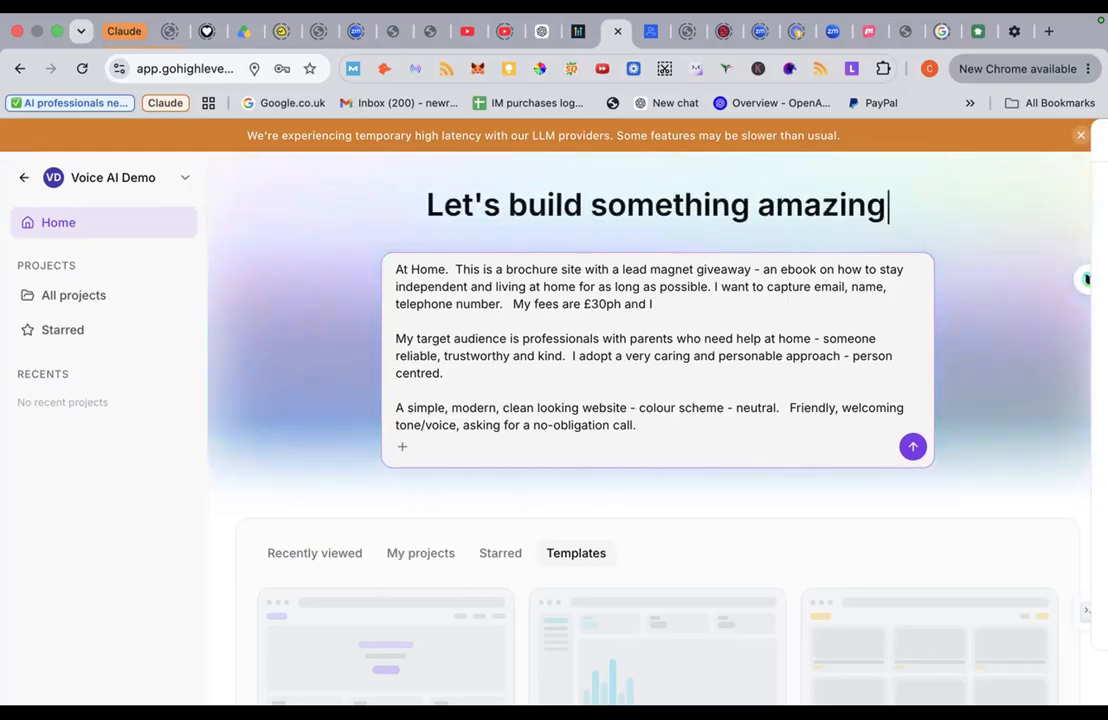
pyautogui.write(' wi')
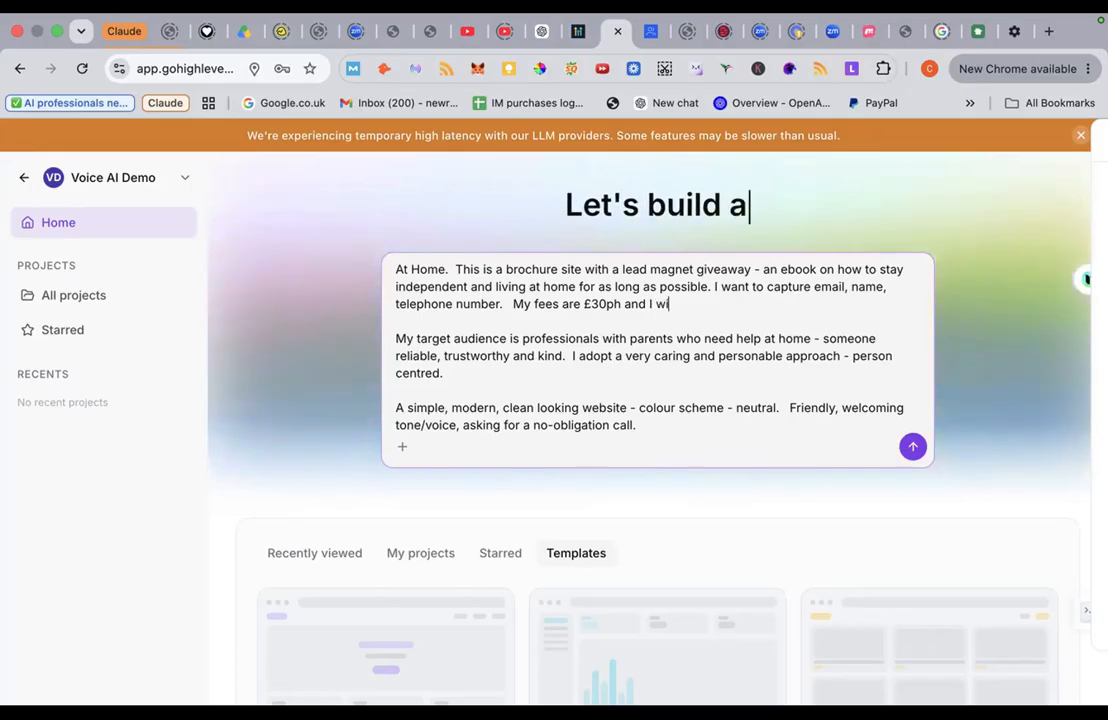
pyautogui.write('ll start from')
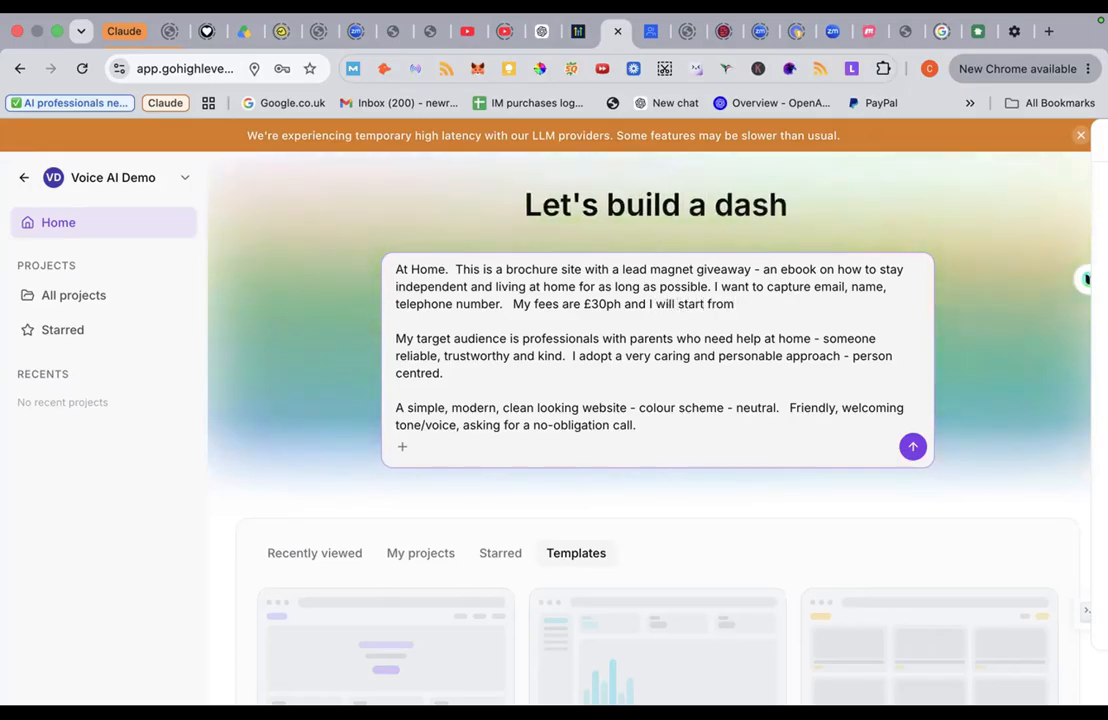
pyautogui.press('BackSpace')
pyautogui.press('BackSpace')
pyautogui.press('BackSpace')
pyautogui.press('BackSpace')
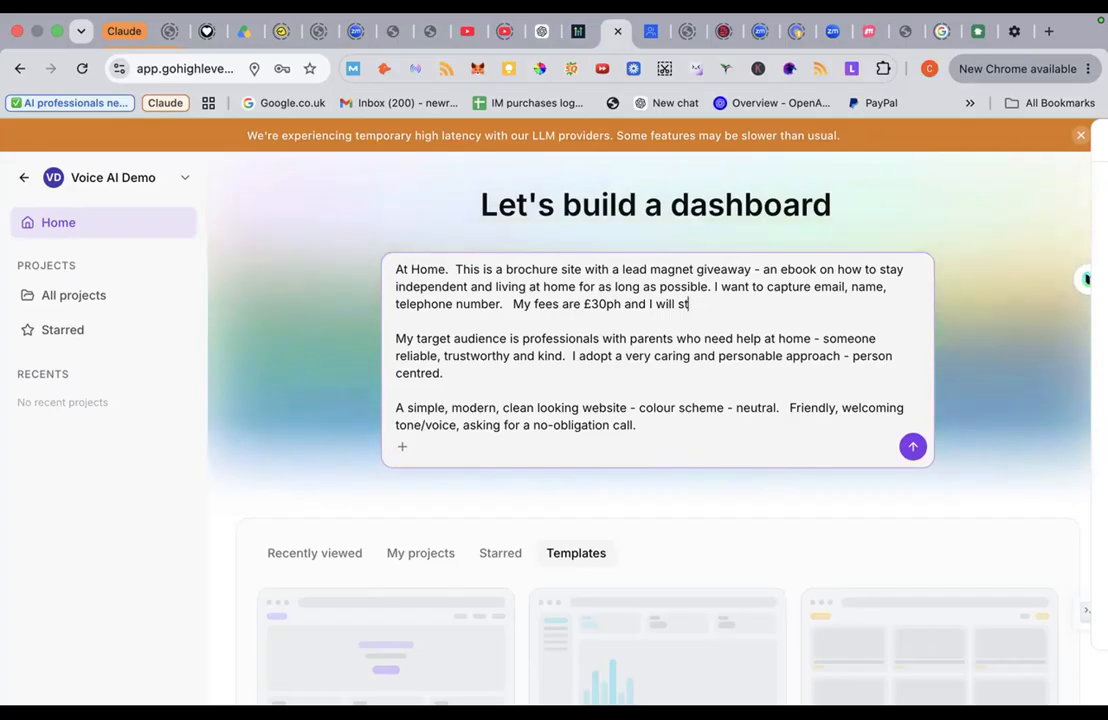
pyautogui.press('BackSpace')
pyautogui.press('BackSpace')
pyautogui.write('do 1 hour o')
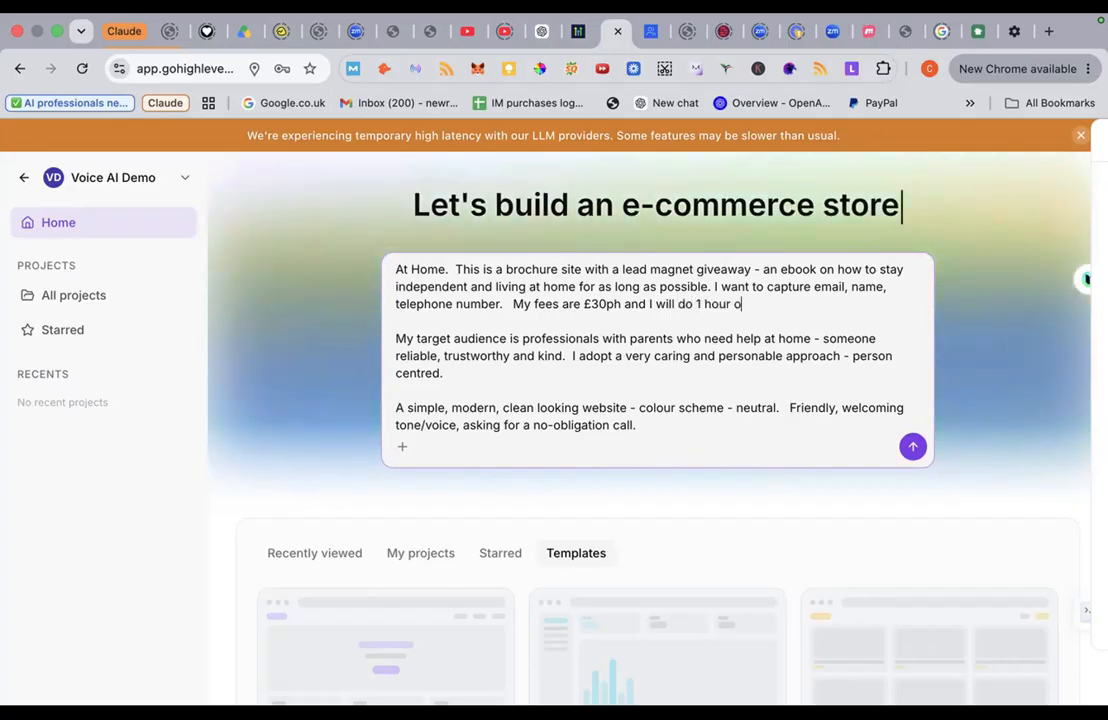
pyautogui.press('BackSpace')
pyautogui.press('BackSpace')
pyautogui.press('BackSpace')
pyautogui.press('BackSpace')
pyautogui.press('BackSpace')
pyautogui.press('BackSpace')
pyautogui.press('BackSpace')
pyautogui.press('BackSpace')
pyautogui.press('BackSpace')
pyautogui.press('BackSpace')
pyautogui.press('BackSpace')
pyautogui.press('BackSpace')
pyautogui.press('BackSpace')
pyautogui.press('BackSpace')
pyautogui.press('BackSpace')
pyautogui.press('BackSpace')
pyautogui.press('BackSpace')
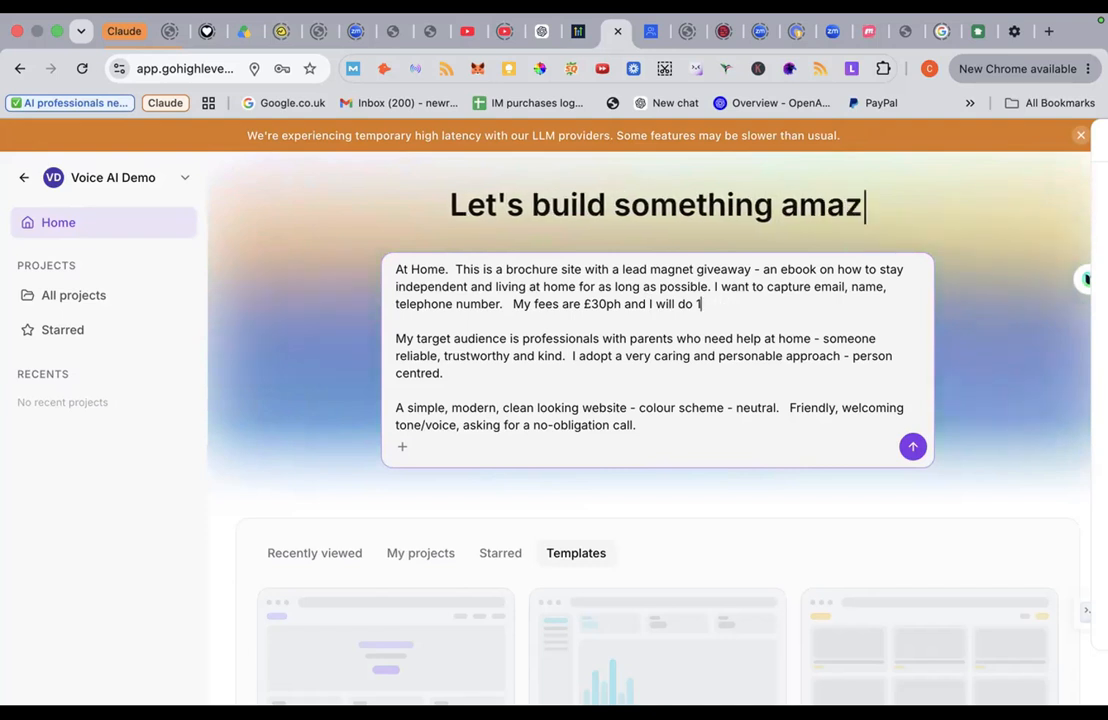
pyautogui.write('m')
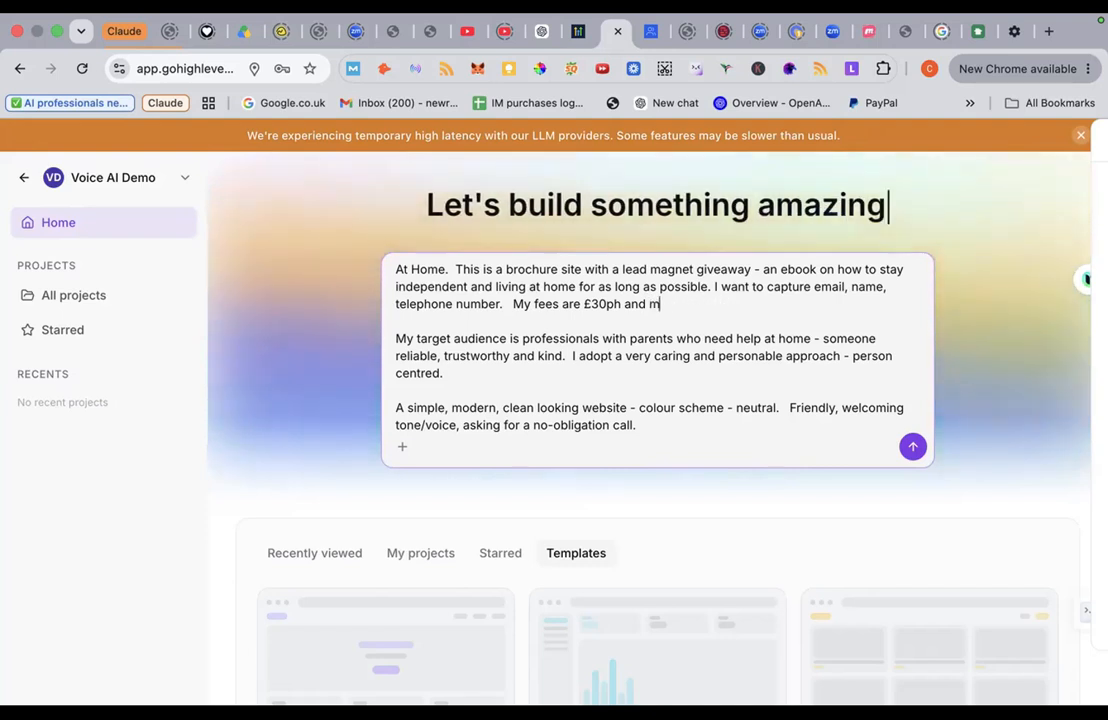
pyautogui.write('in duration is')
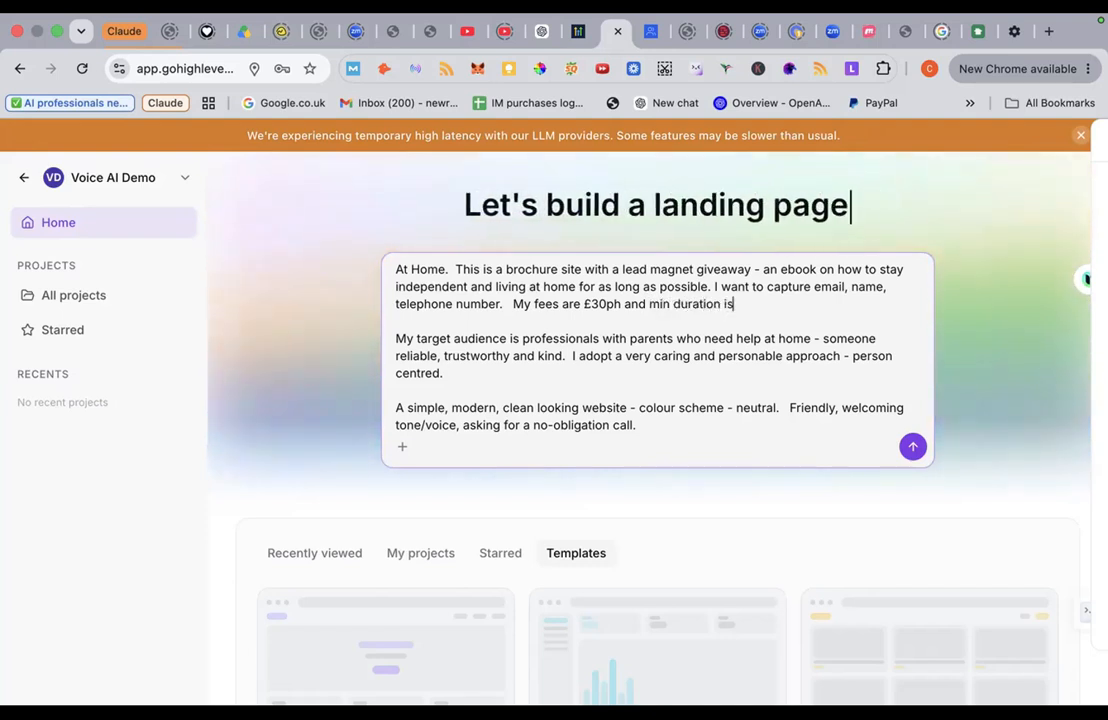
pyautogui.write(' 1 h')
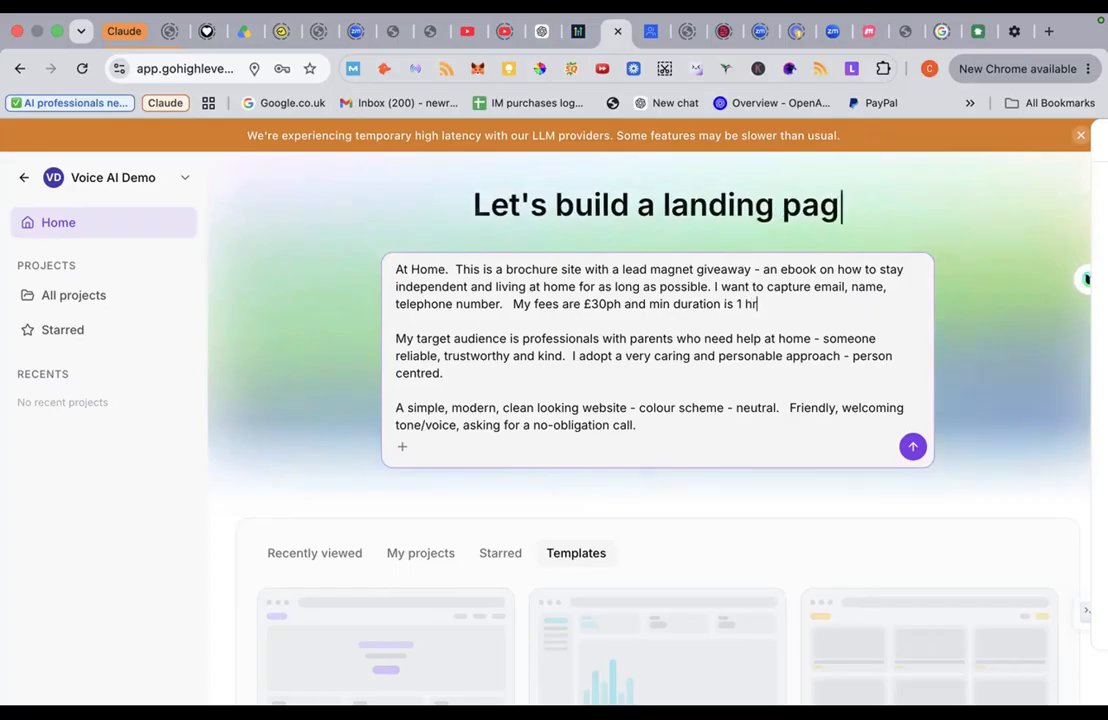
pyautogui.write('our a week')
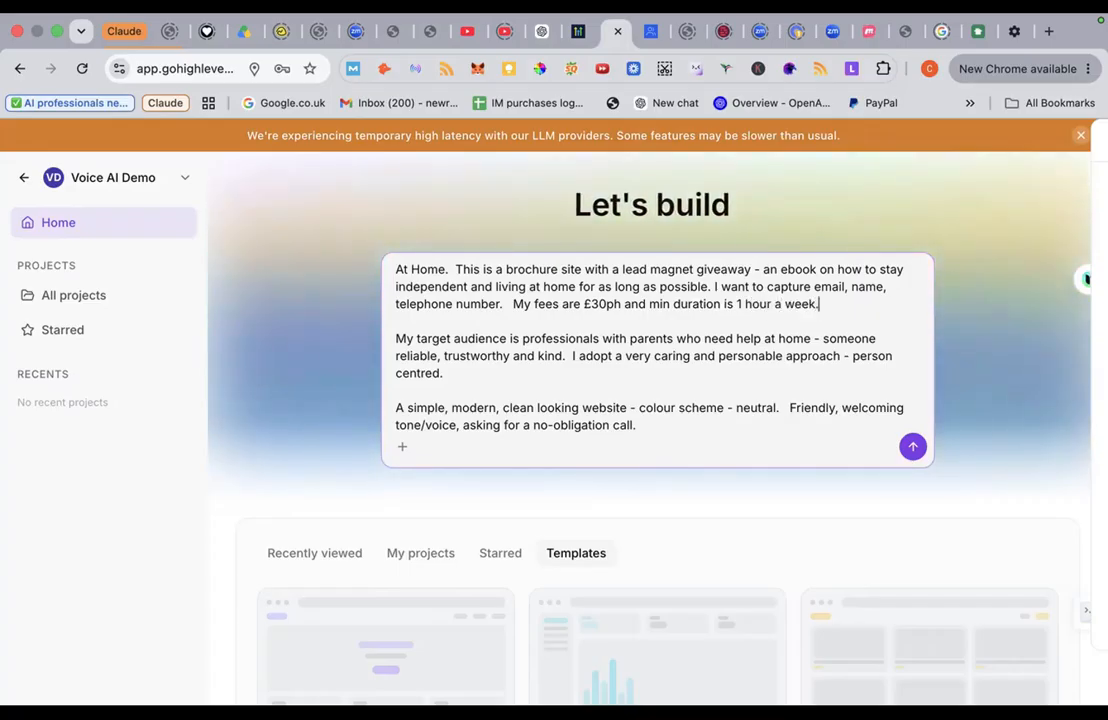
pyautogui.write('.  I will vi')
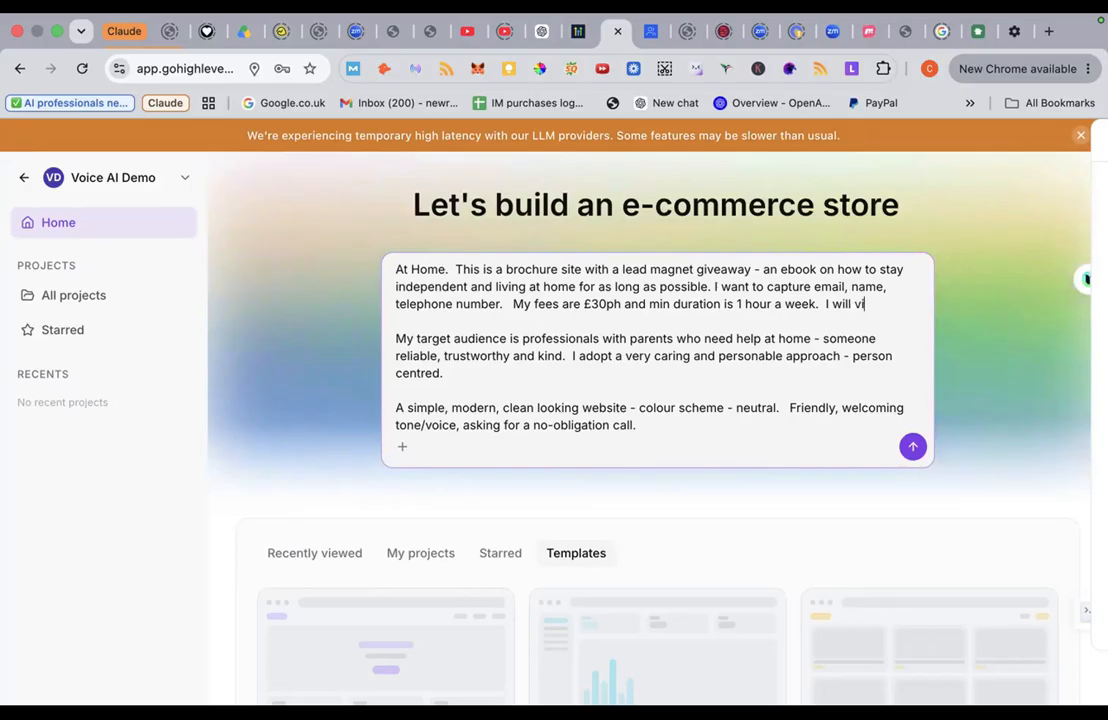
pyautogui.write('sit homes in the')
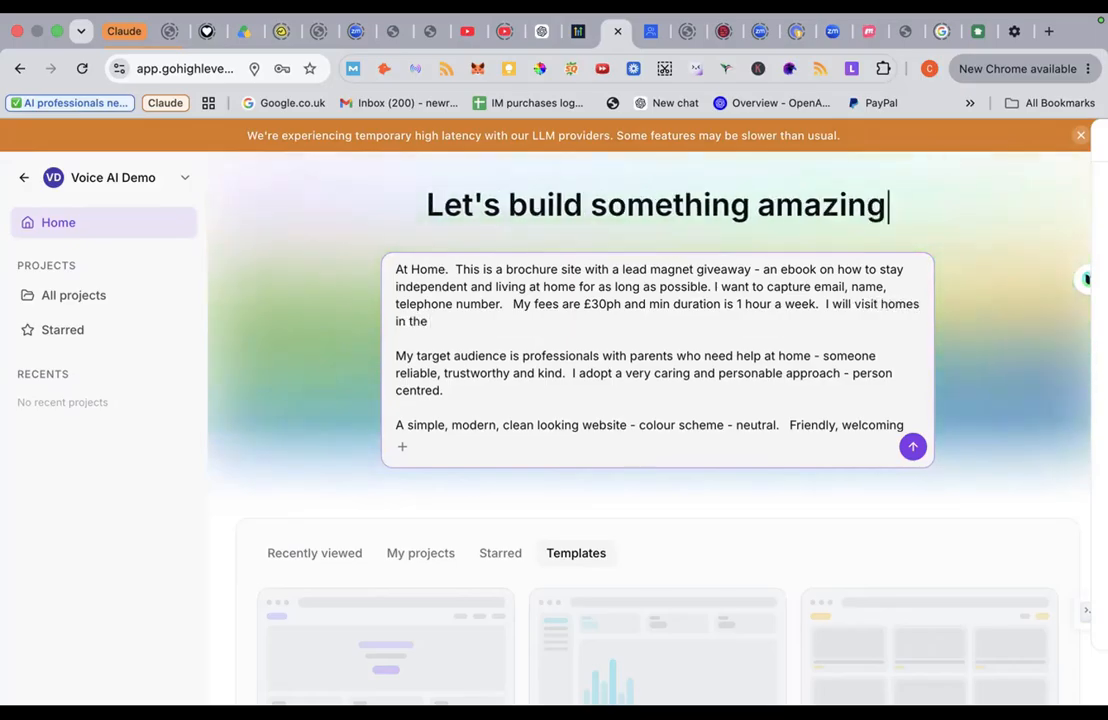
pyautogui.write(' W5 p')
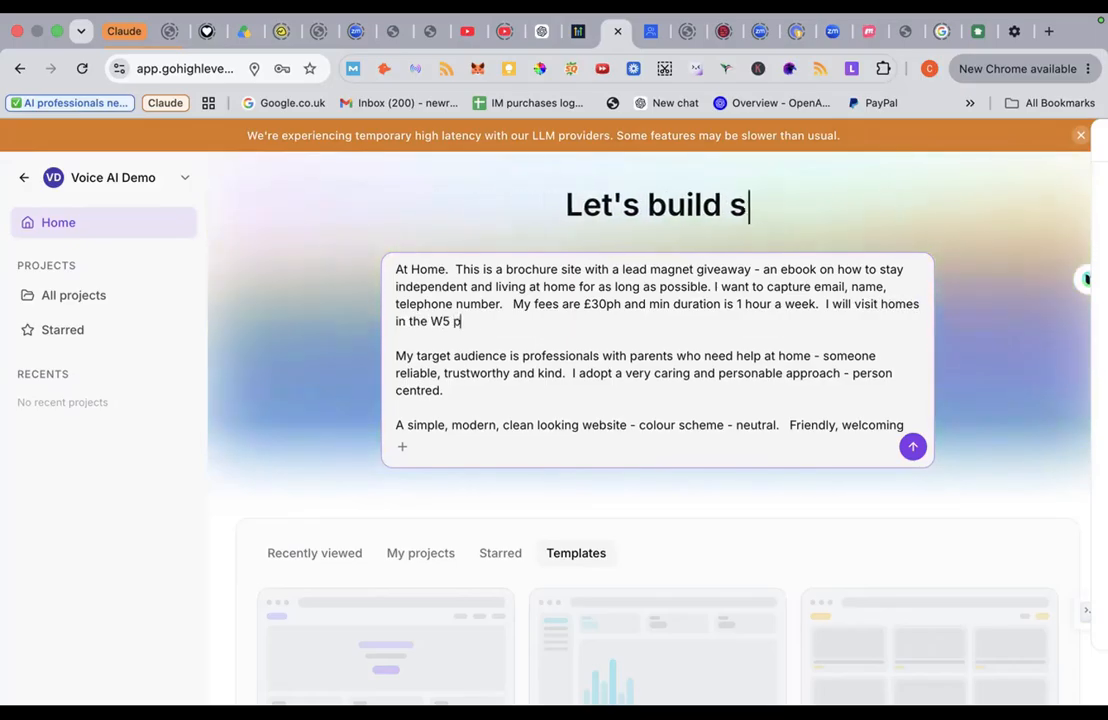
pyautogui.write('ostcode area.')
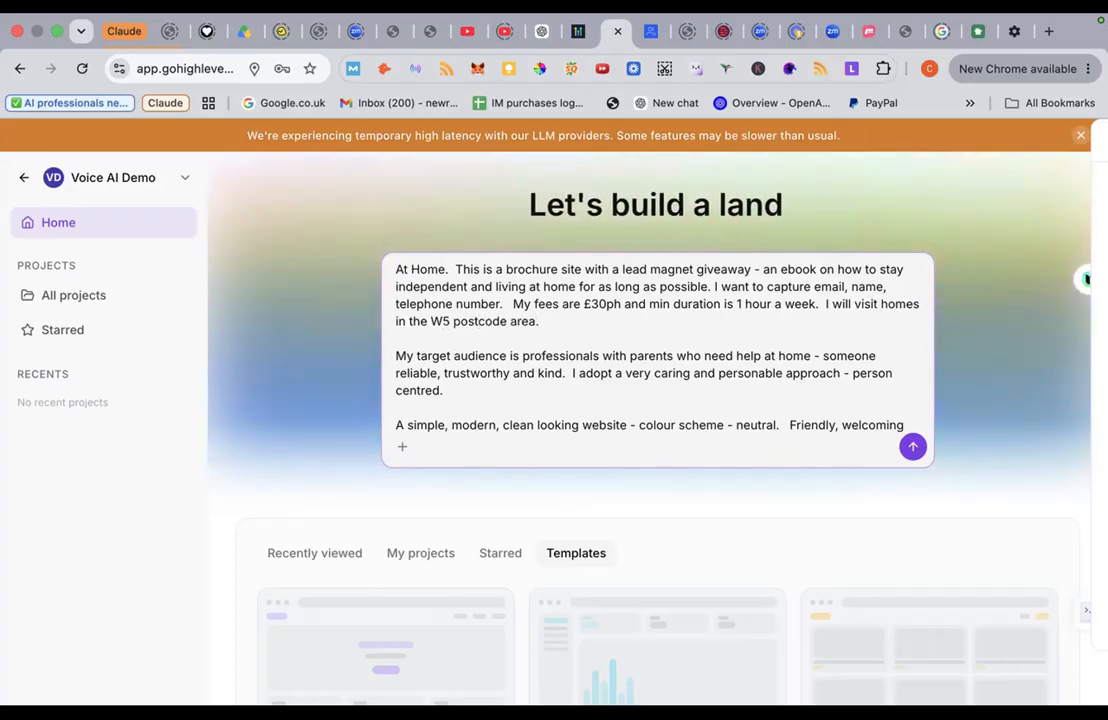
# Step: Review the finished carer-business prompt and send it to the AI builder
pyautogui.scroll(-2, 657, 345)
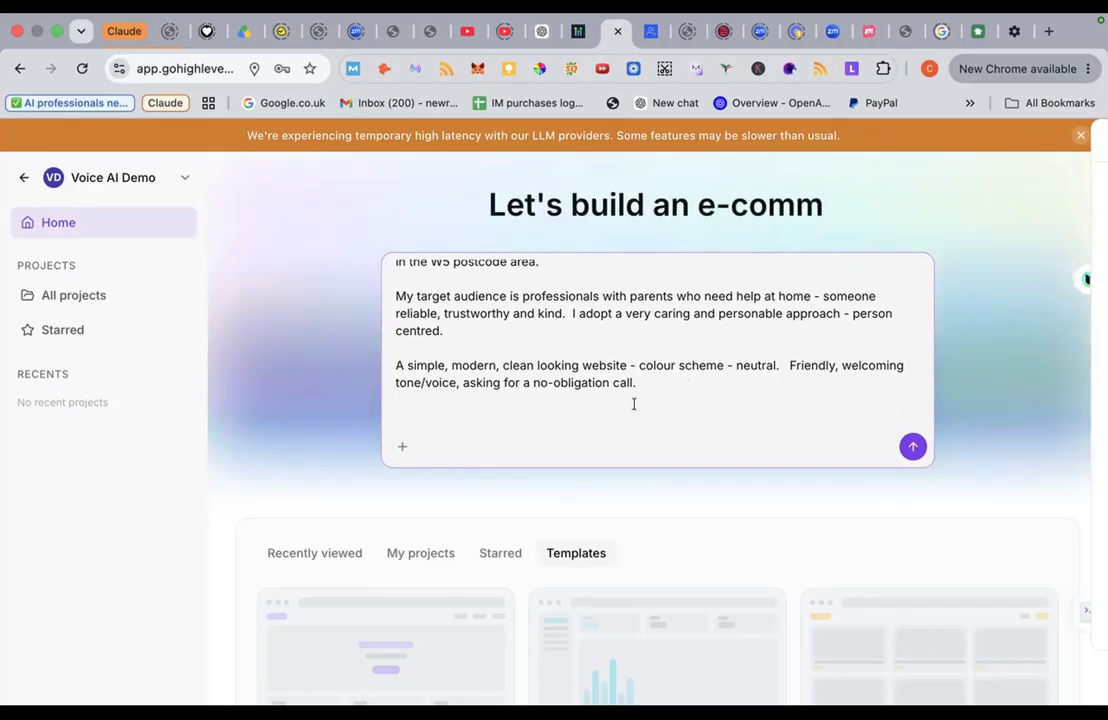
pyautogui.scroll(1, 633, 400)
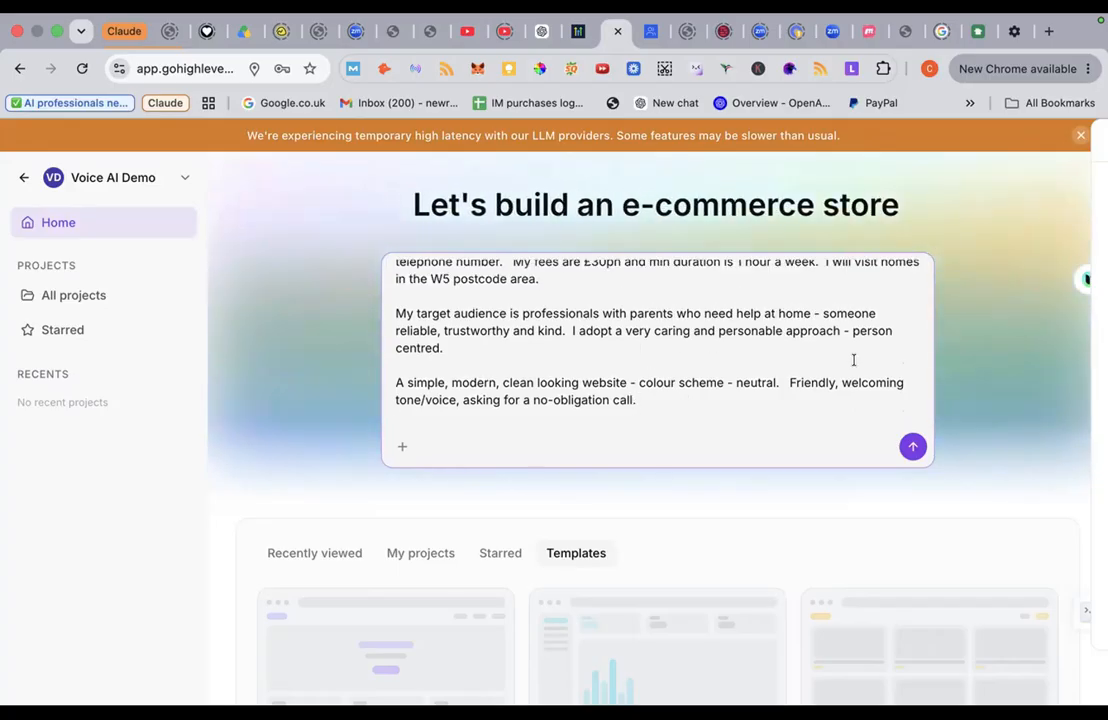
pyautogui.click(911, 447)
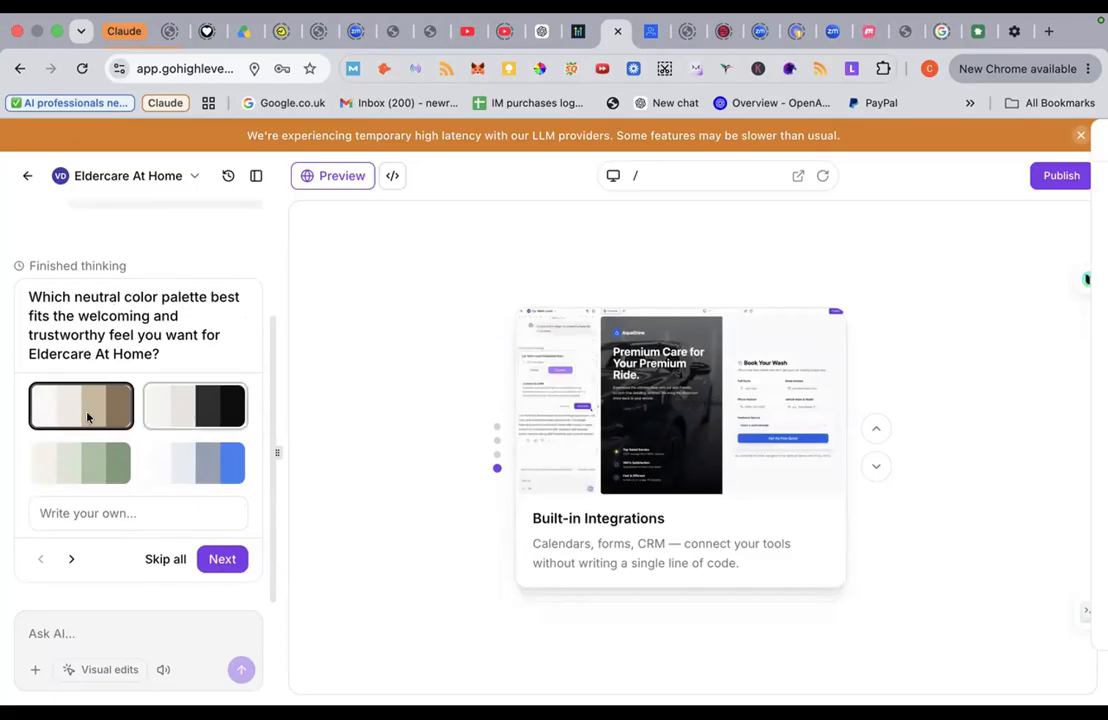
# Step: Keep Warm Sand colours, pick Cormorant + Karla fonts and Split Screen layout, then submit
pyautogui.click(228, 561)
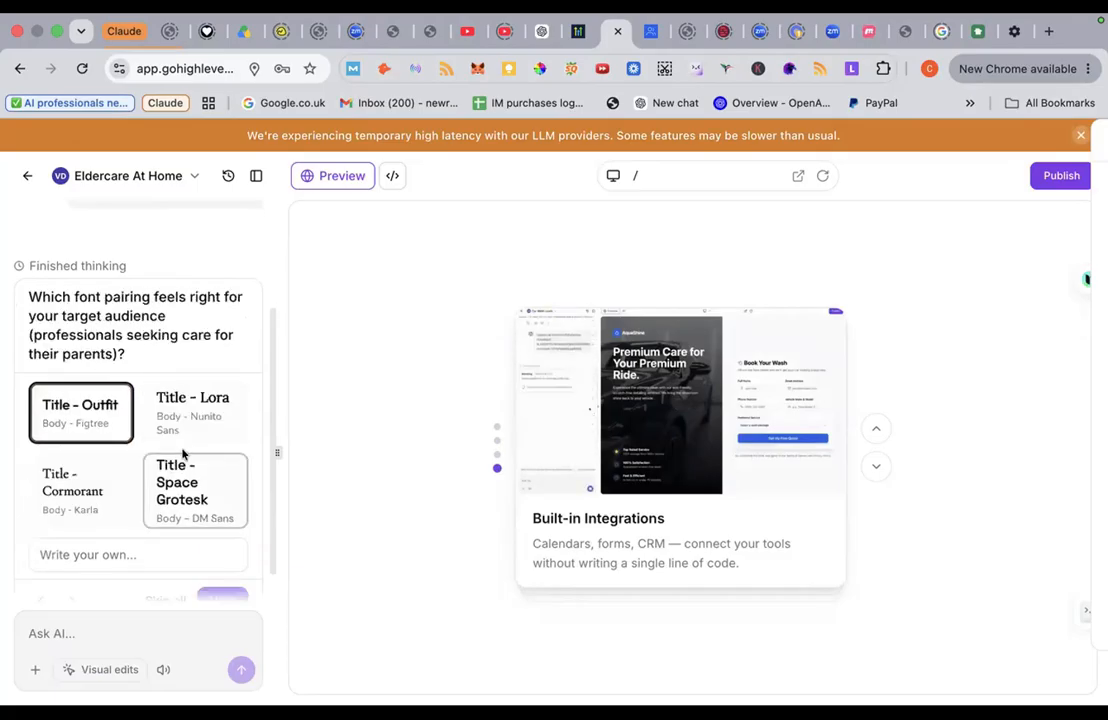
pyautogui.click(90, 497)
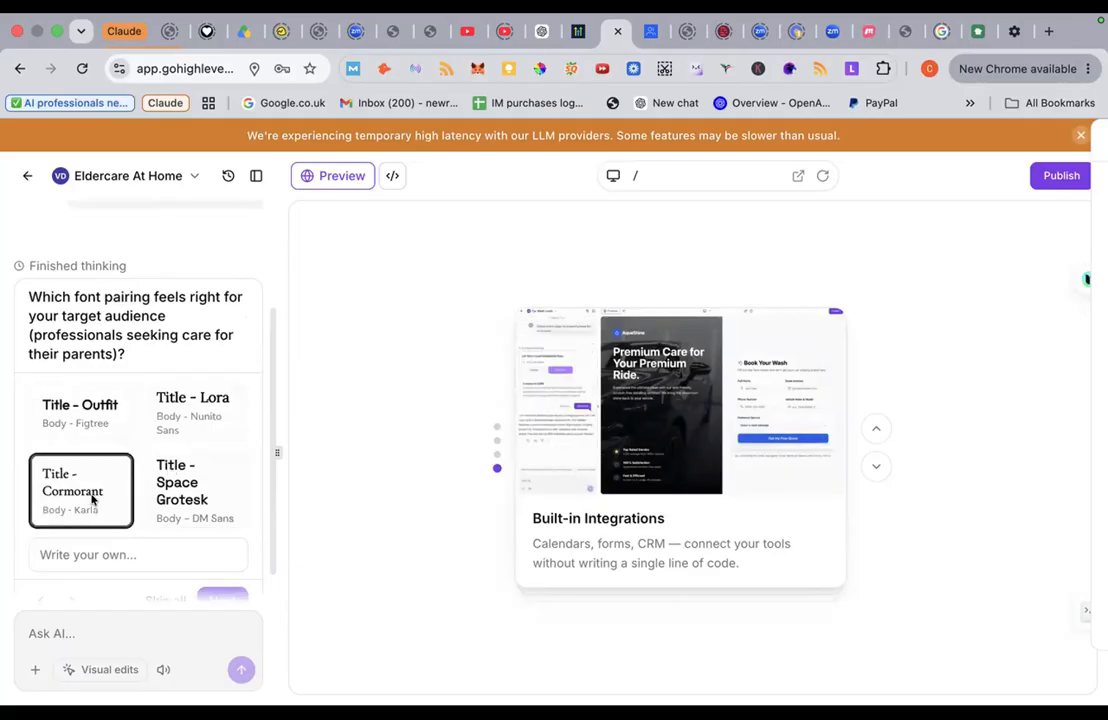
pyautogui.click(213, 599)
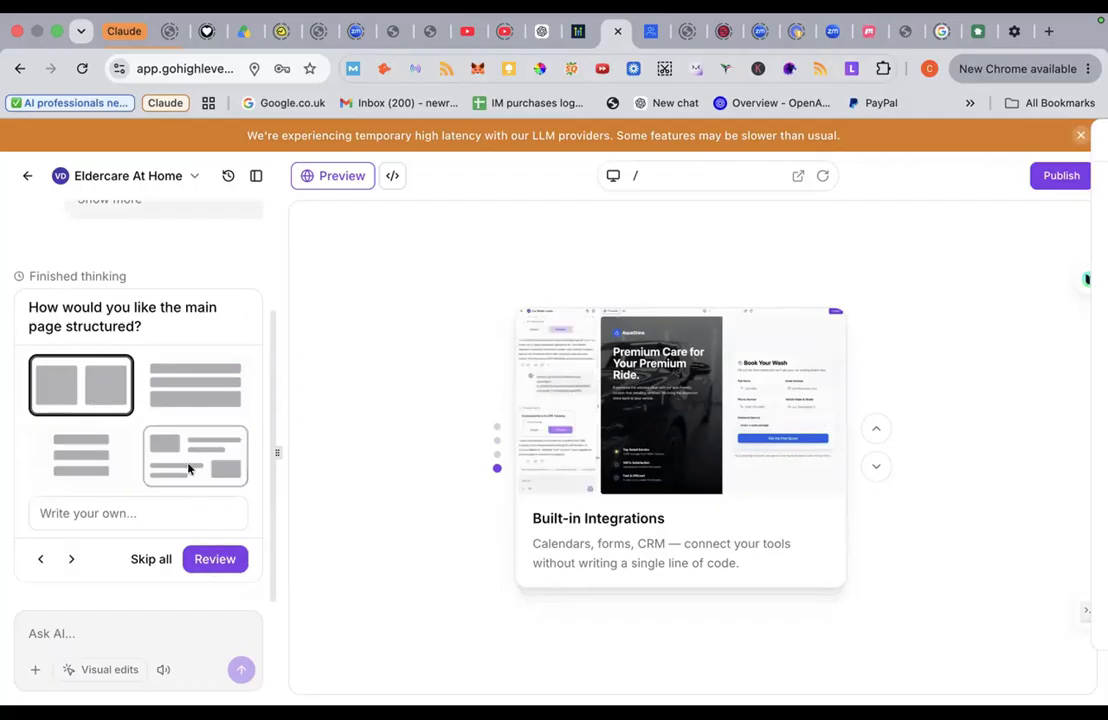
pyautogui.click(202, 557)
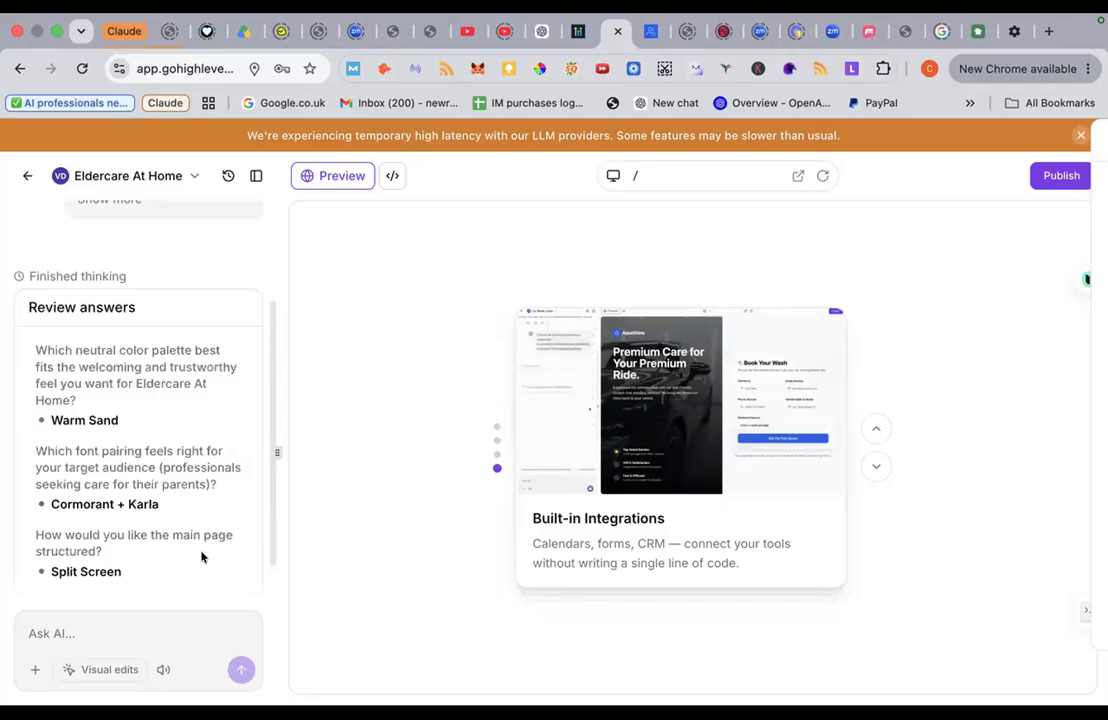
pyautogui.scroll(-1, 202, 557)
pyautogui.click(202, 557)
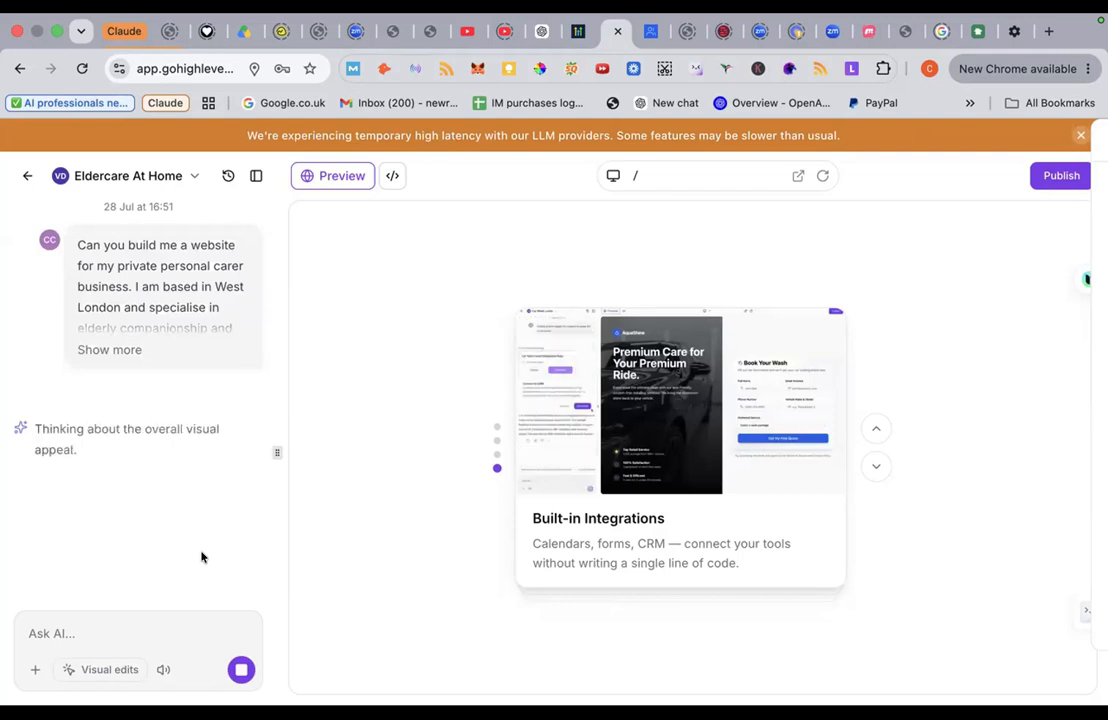
# Step: Use 'Show more' on the first chat message and scroll through the whole carer-business prompt
pyautogui.moveTo(557, 20)
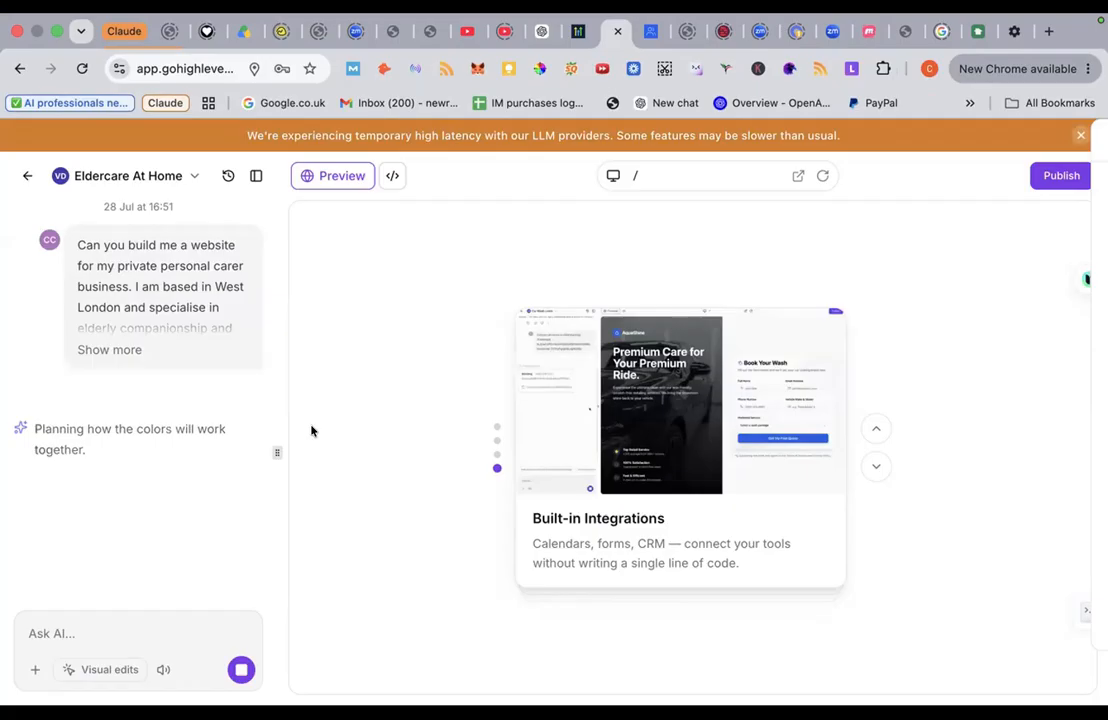
pyautogui.click(124, 349)
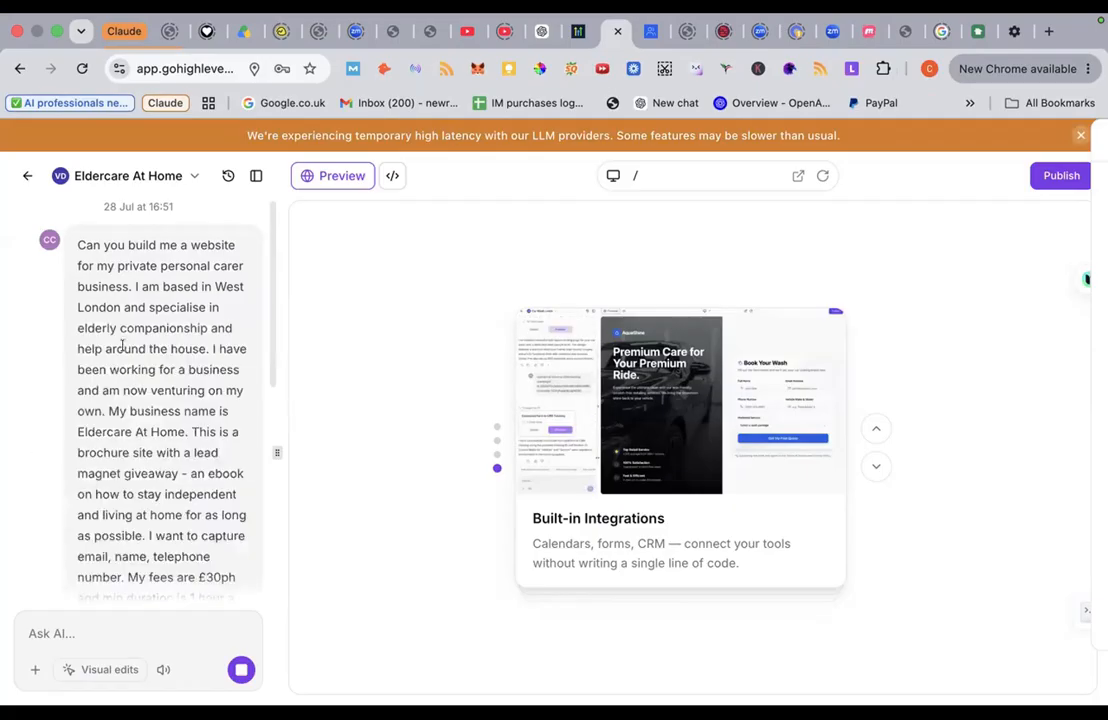
pyautogui.scroll(-5, 185, 380)
pyautogui.scroll(8, 186, 375)
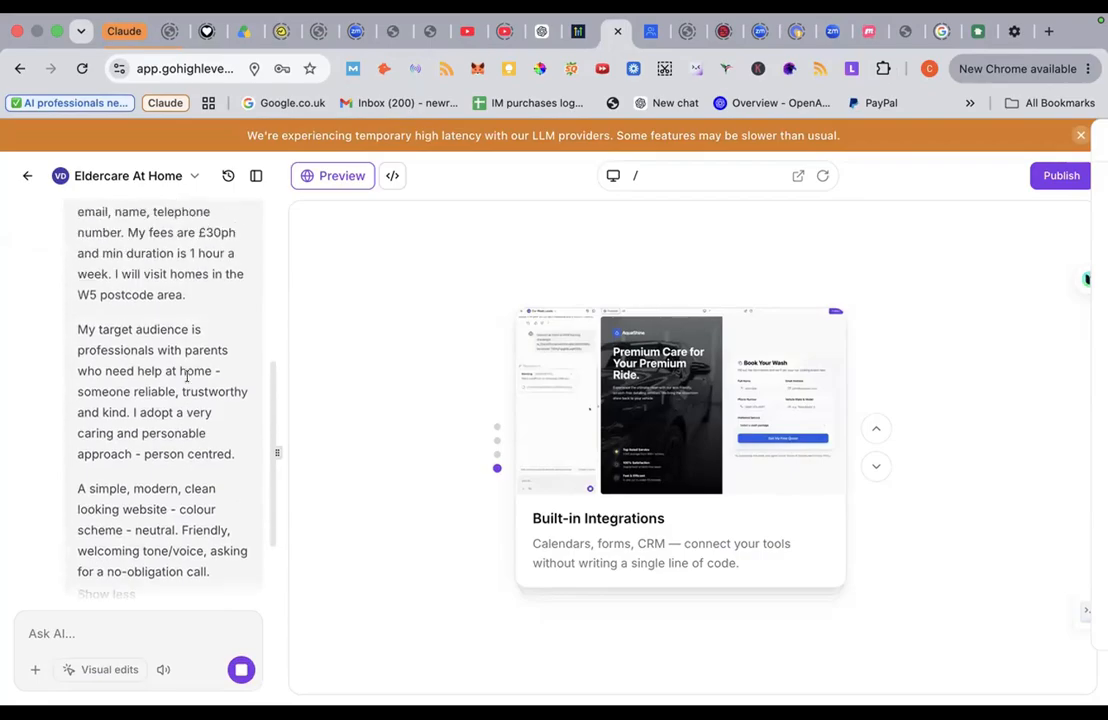
pyautogui.scroll(-6, 186, 375)
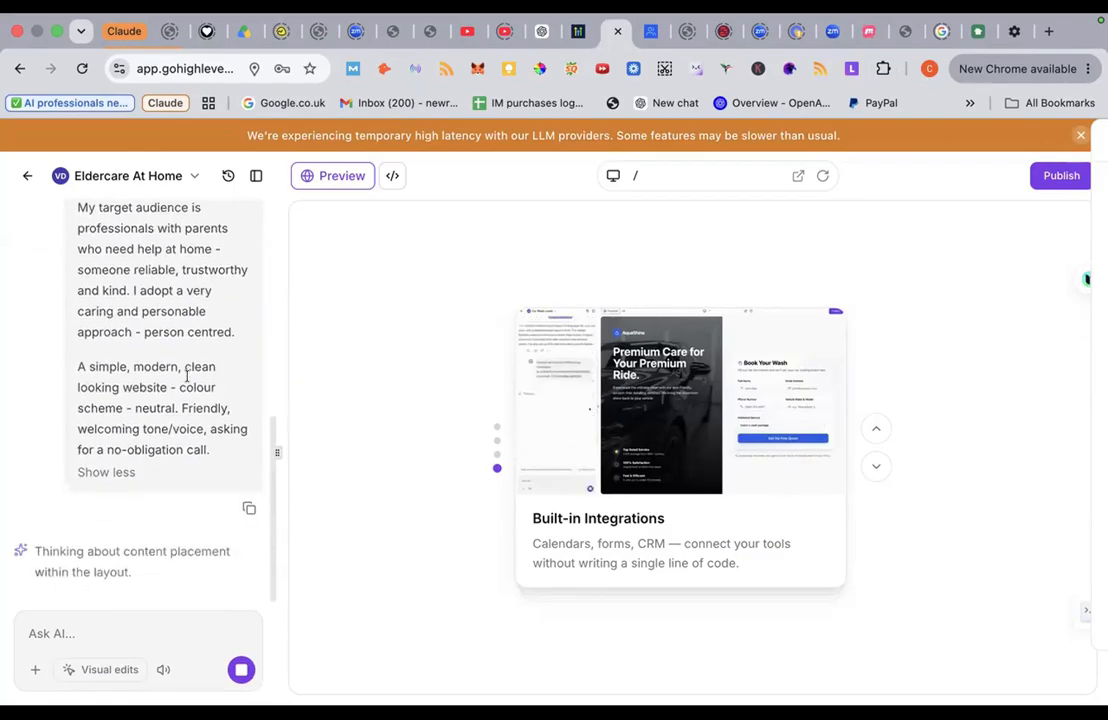
pyautogui.scroll(3, 160, 284)
pyautogui.scroll(5, 160, 284)
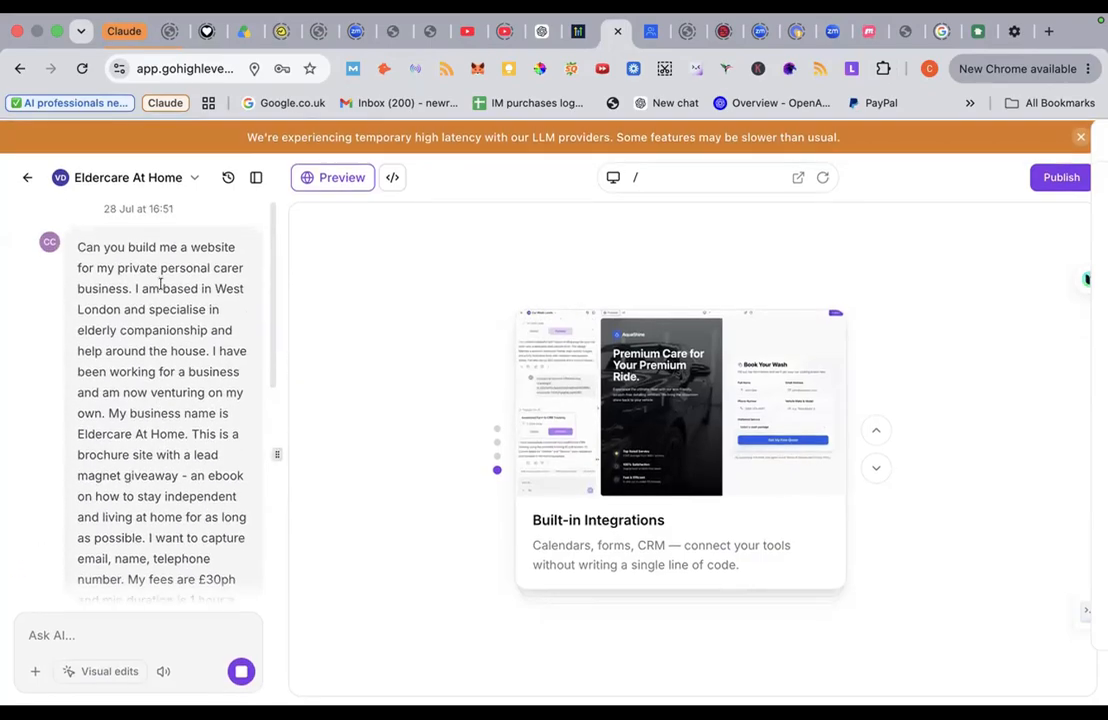
pyautogui.scroll(-8, 160, 284)
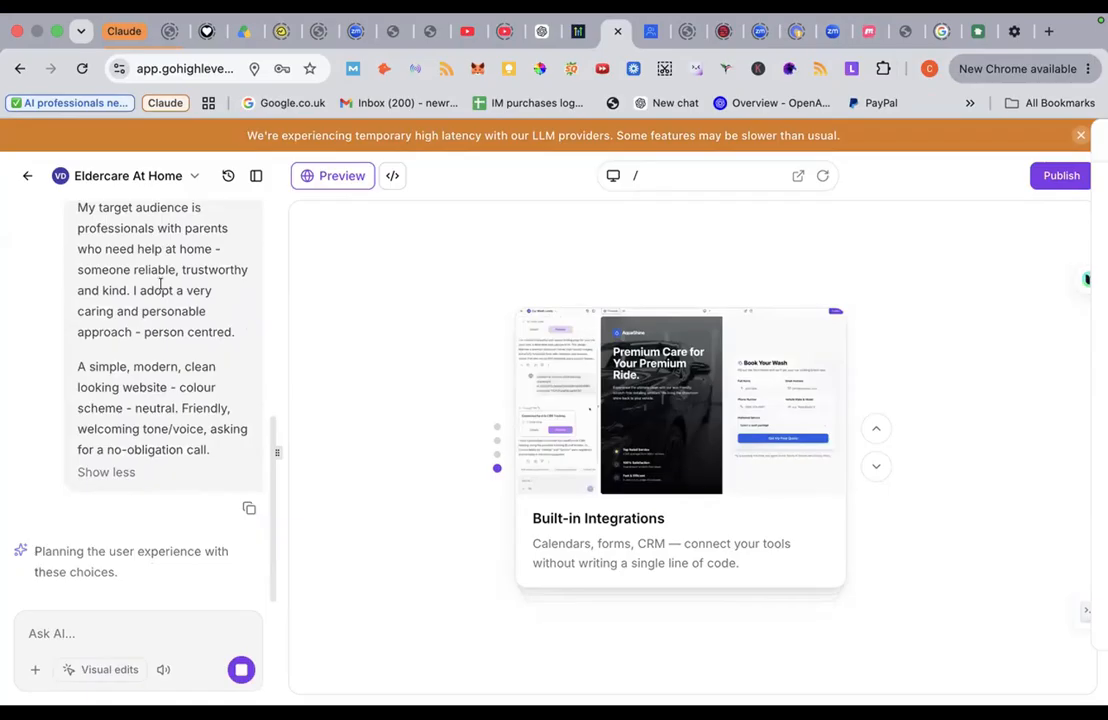
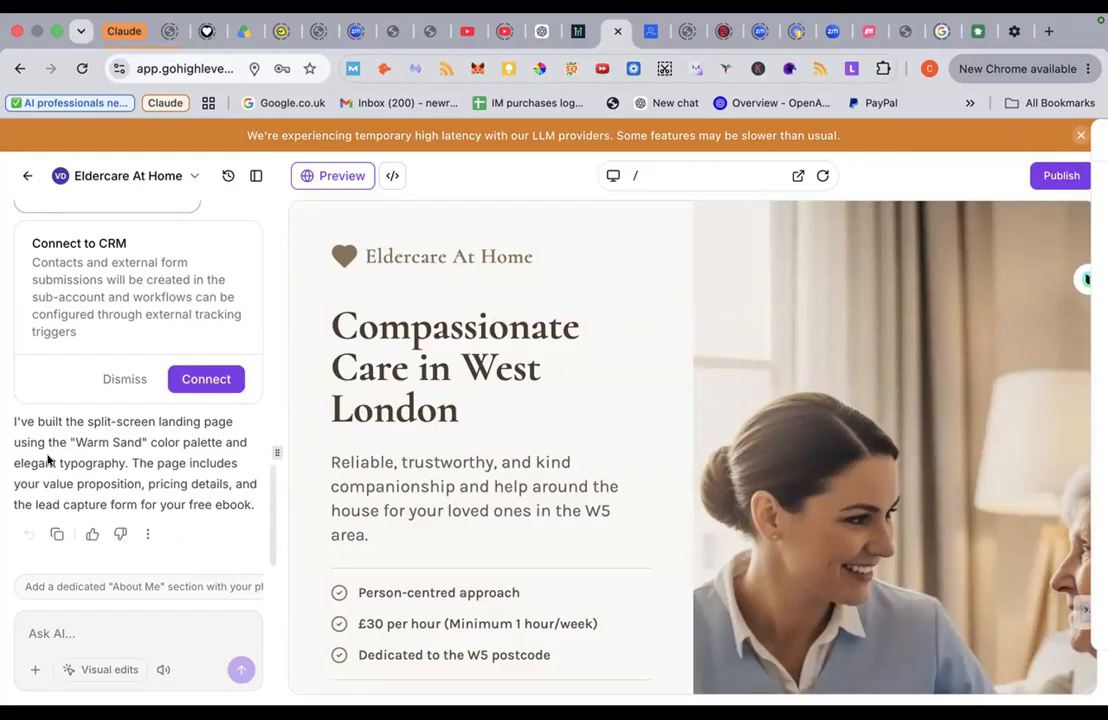
# Step: Scroll the AI chat to the 'Connect to CRM' card and connect the site's forms
pyautogui.scroll(-3, 453, 385)
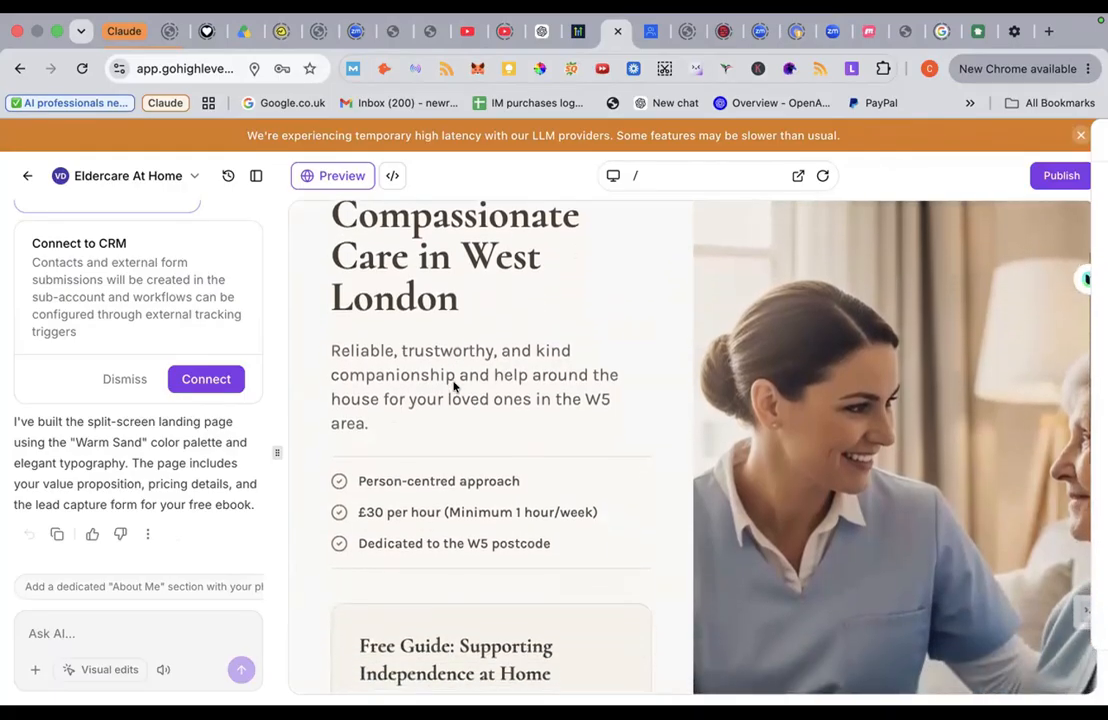
pyautogui.scroll(-1, 453, 385)
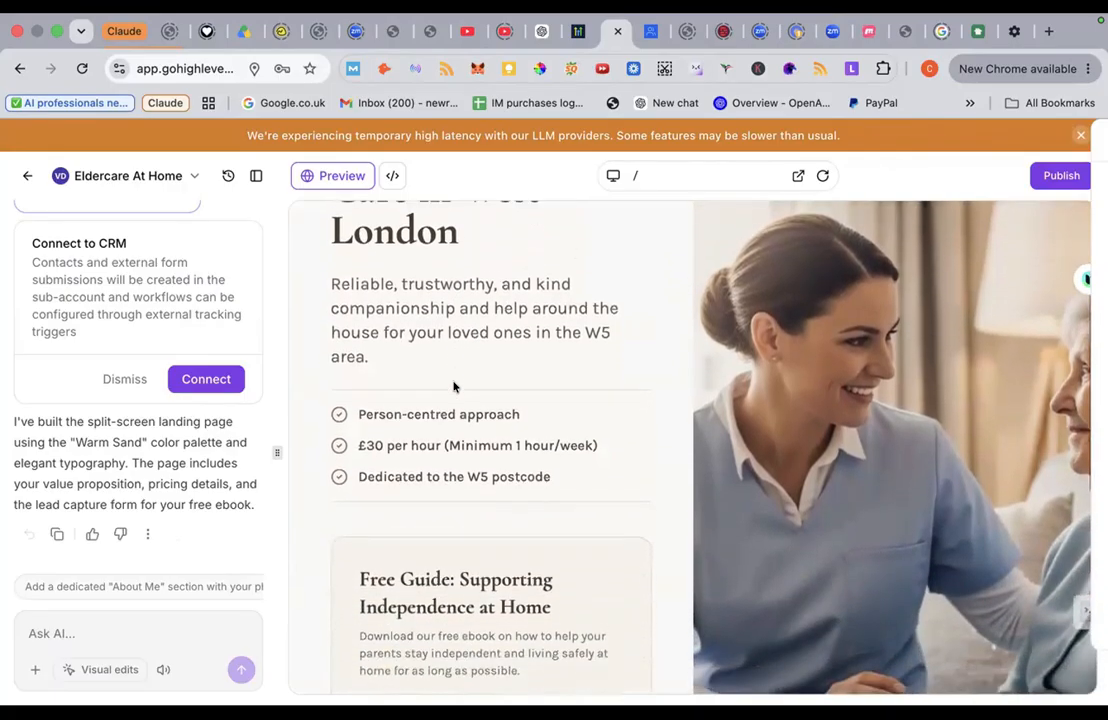
pyautogui.scroll(-1, 453, 385)
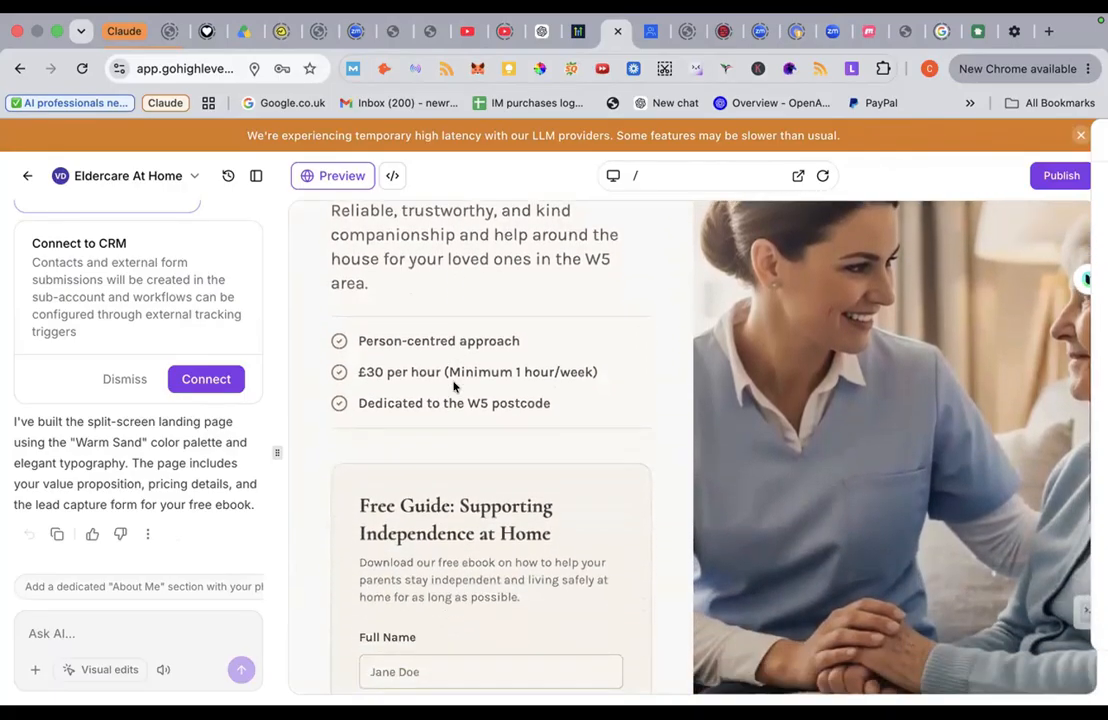
pyautogui.scroll(-2, 453, 385)
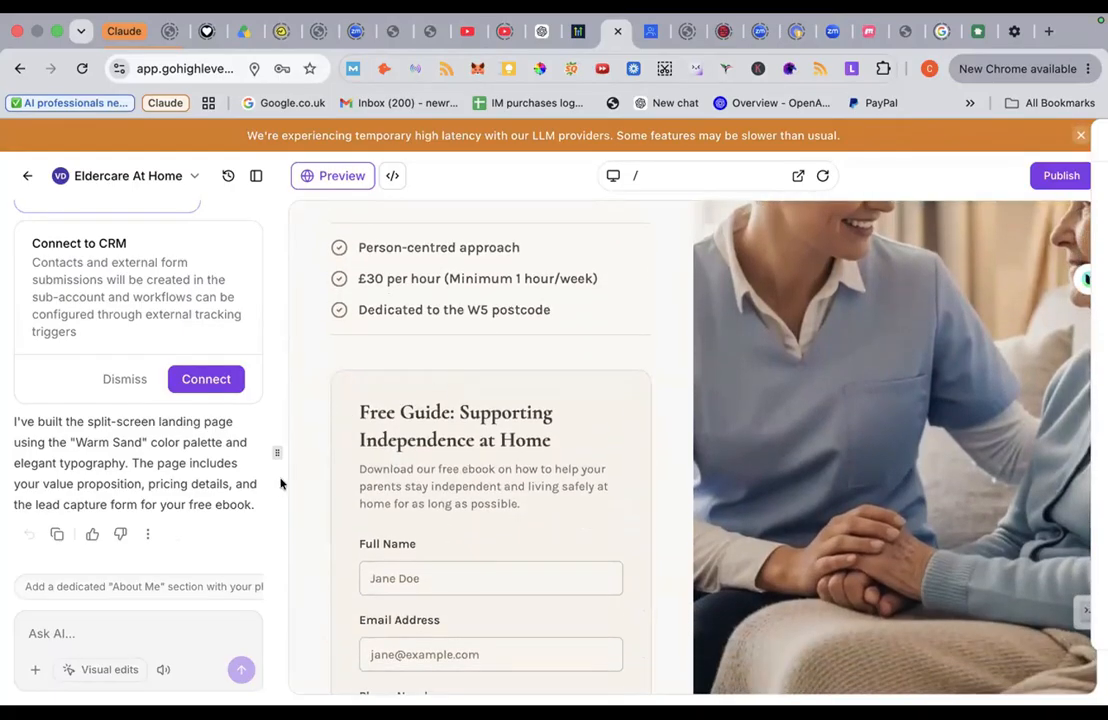
pyautogui.scroll(-6, 401, 393)
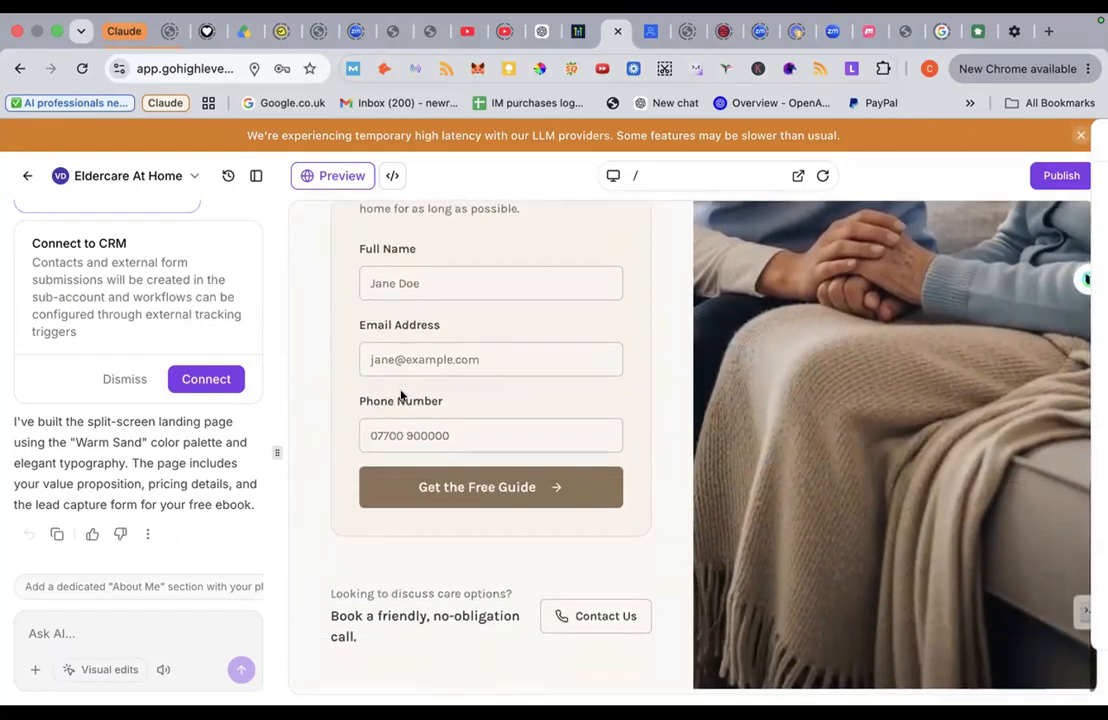
pyautogui.scroll(-1, 401, 396)
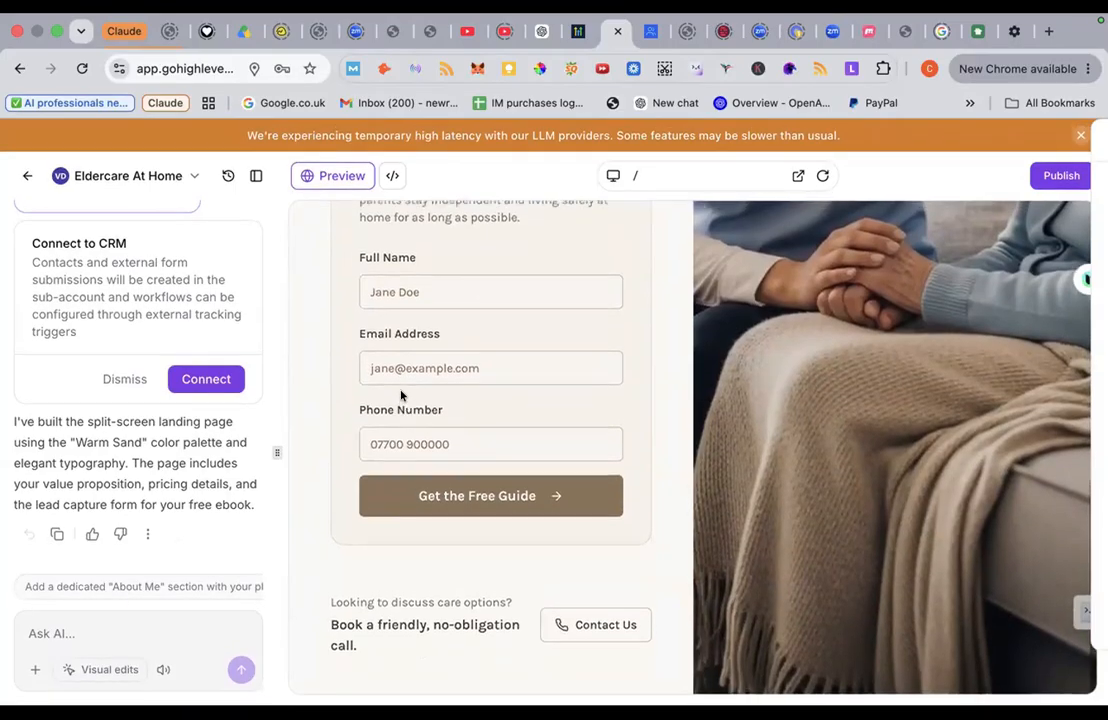
pyautogui.scroll(4, 401, 396)
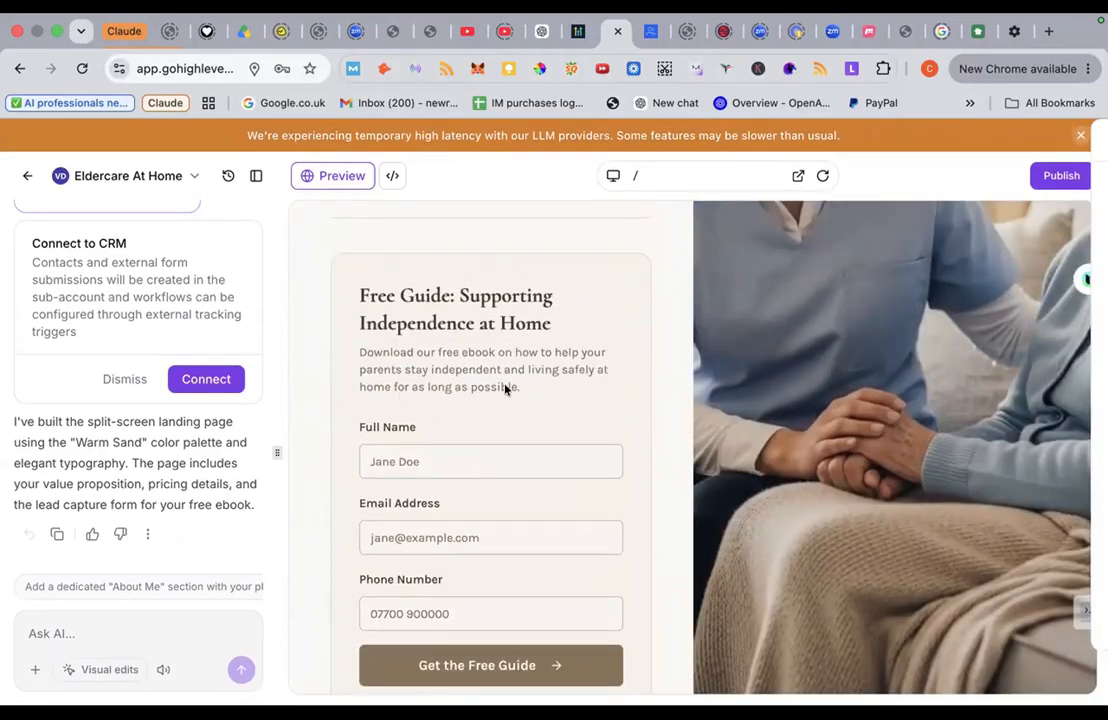
pyautogui.scroll(-2, 506, 389)
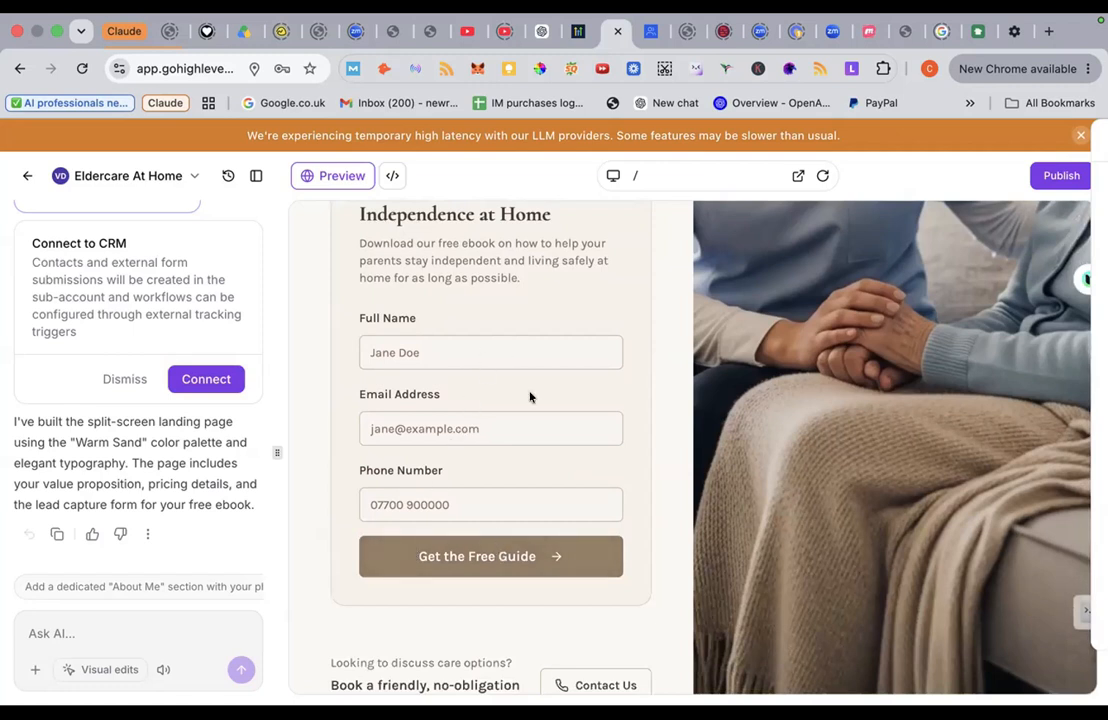
pyautogui.scroll(10, 533, 380)
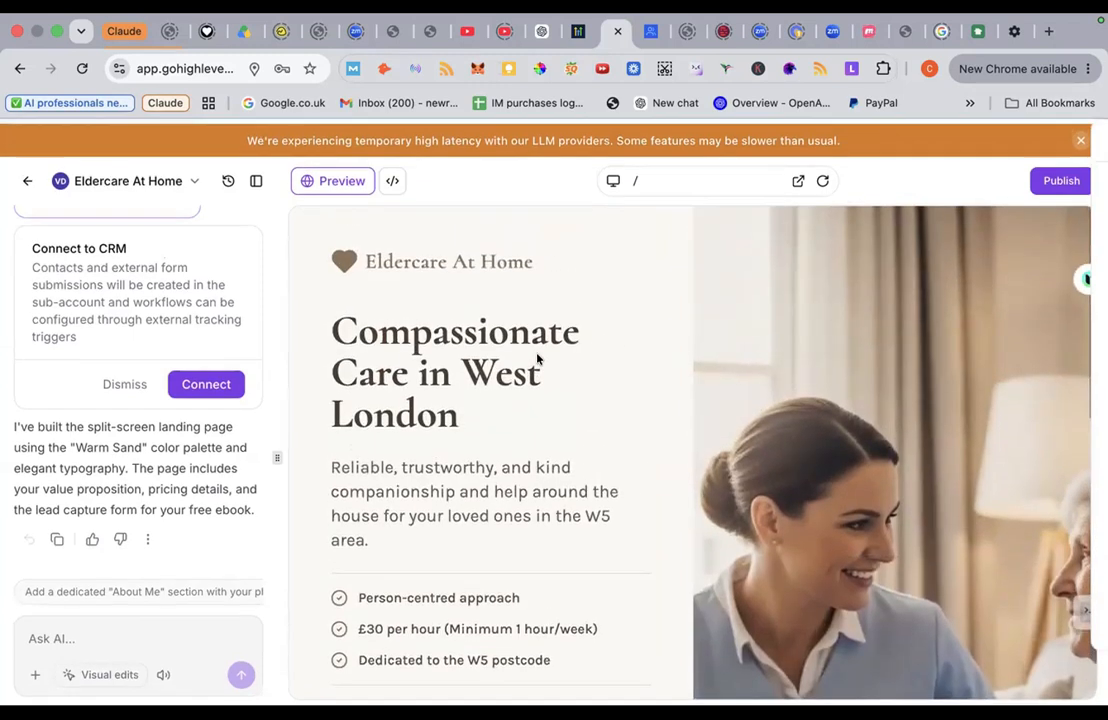
pyautogui.scroll(-7, 537, 360)
pyautogui.scroll(-6, 537, 359)
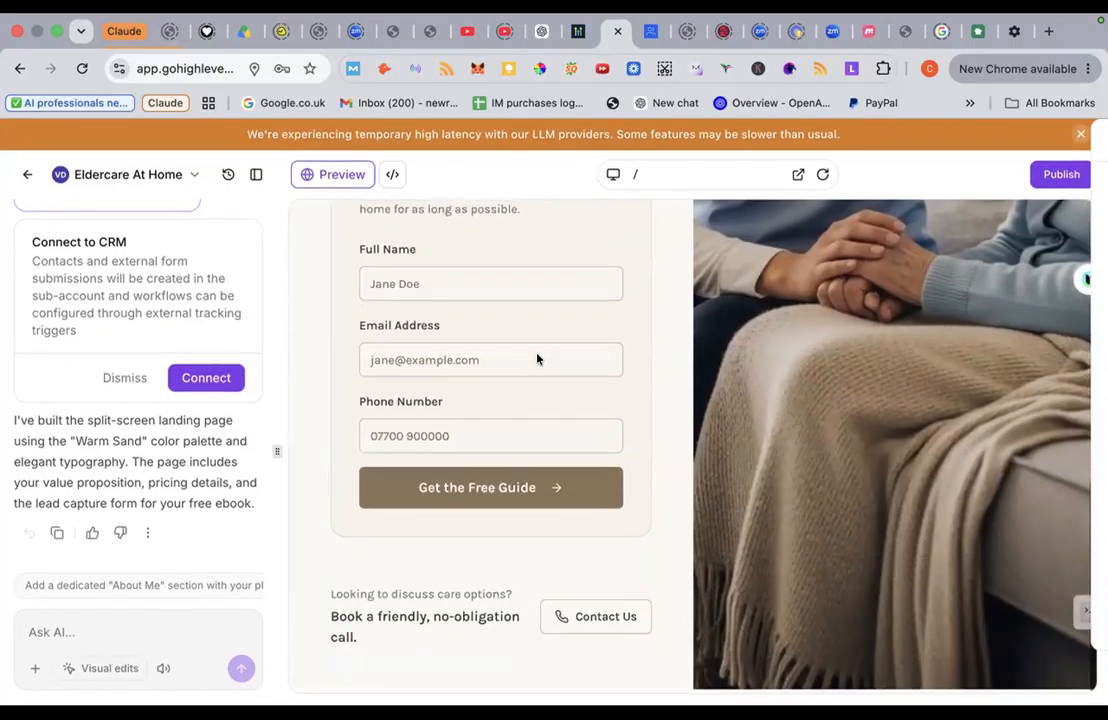
pyautogui.scroll(13, 537, 359)
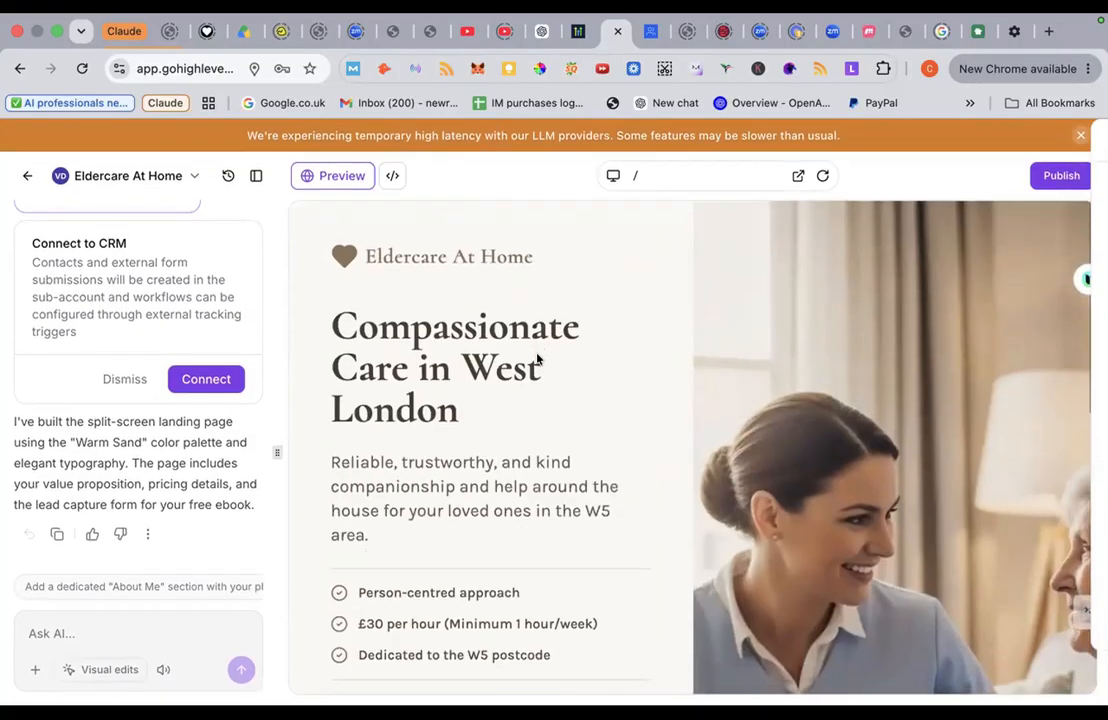
pyautogui.scroll(-1, 537, 359)
pyautogui.scroll(1, 537, 359)
pyautogui.scroll(-1, 537, 360)
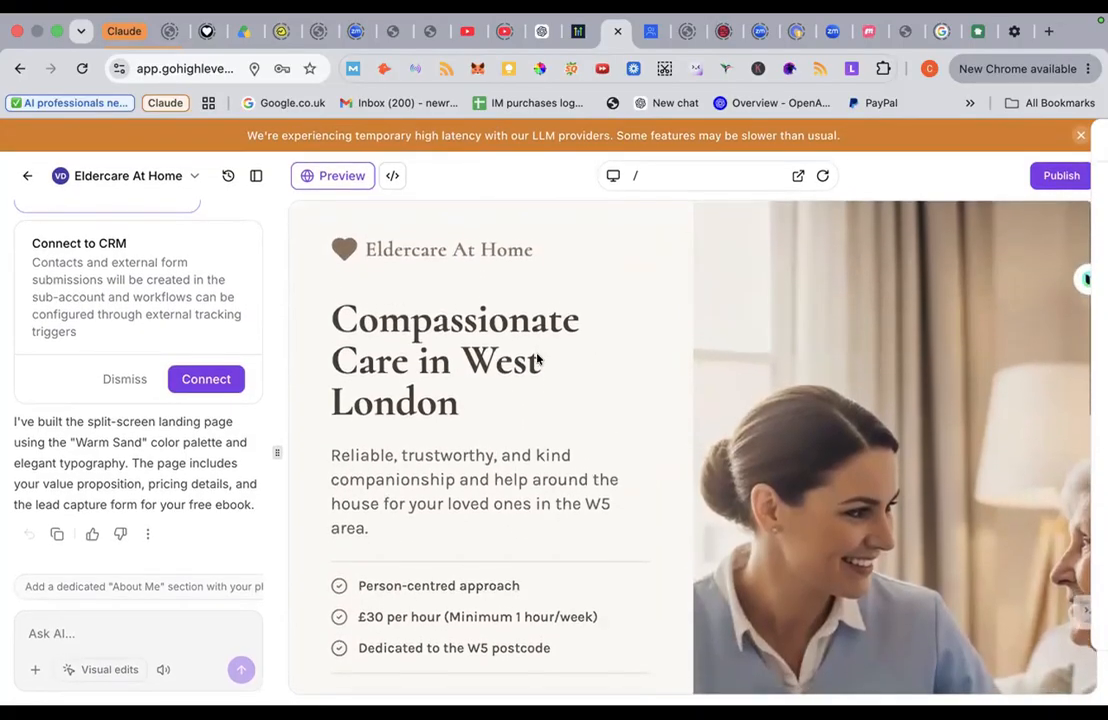
pyautogui.scroll(1, 537, 360)
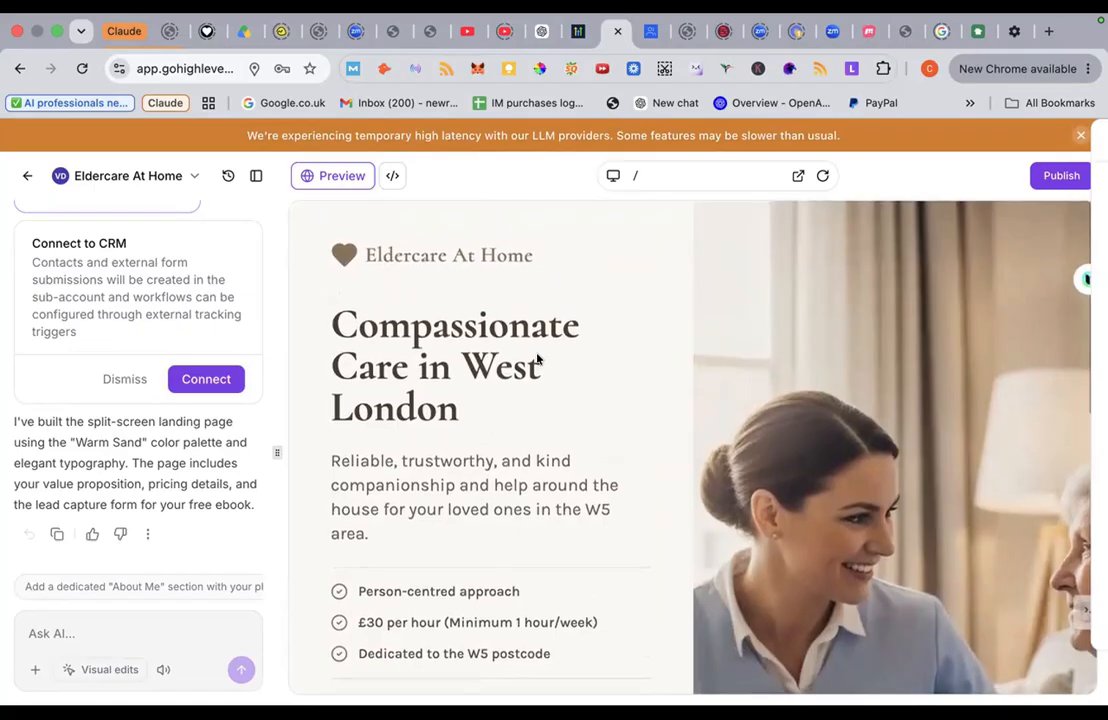
pyautogui.scroll(-1, 537, 360)
pyautogui.scroll(1, 537, 360)
pyautogui.scroll(-1, 537, 359)
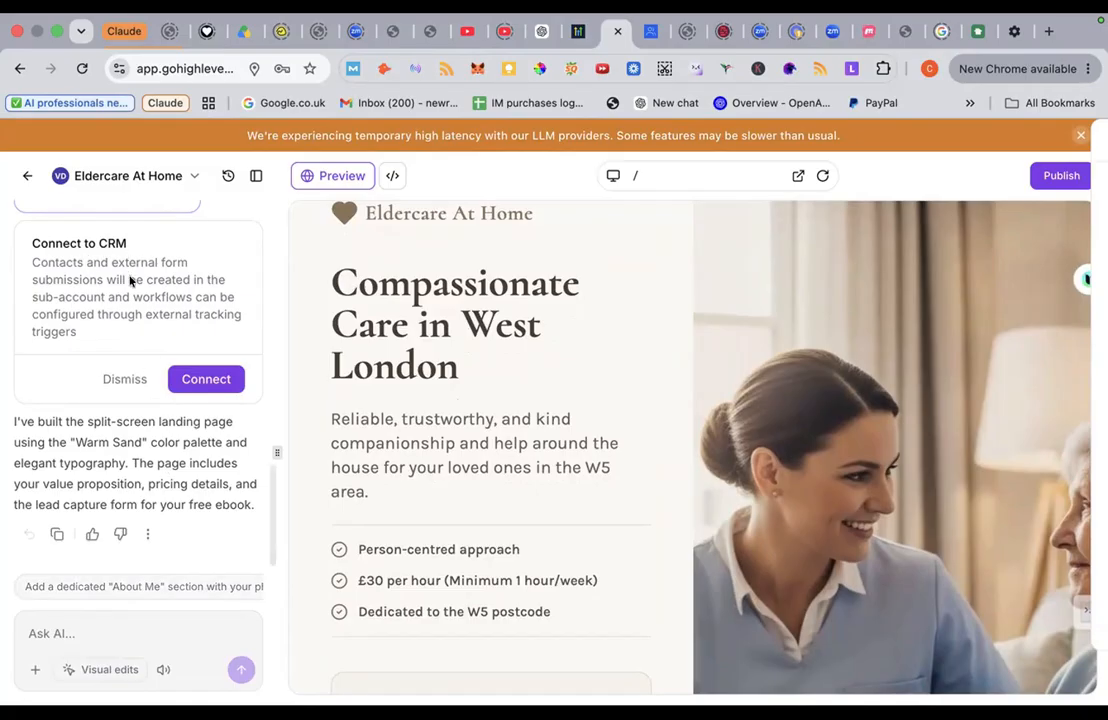
pyautogui.click(201, 380)
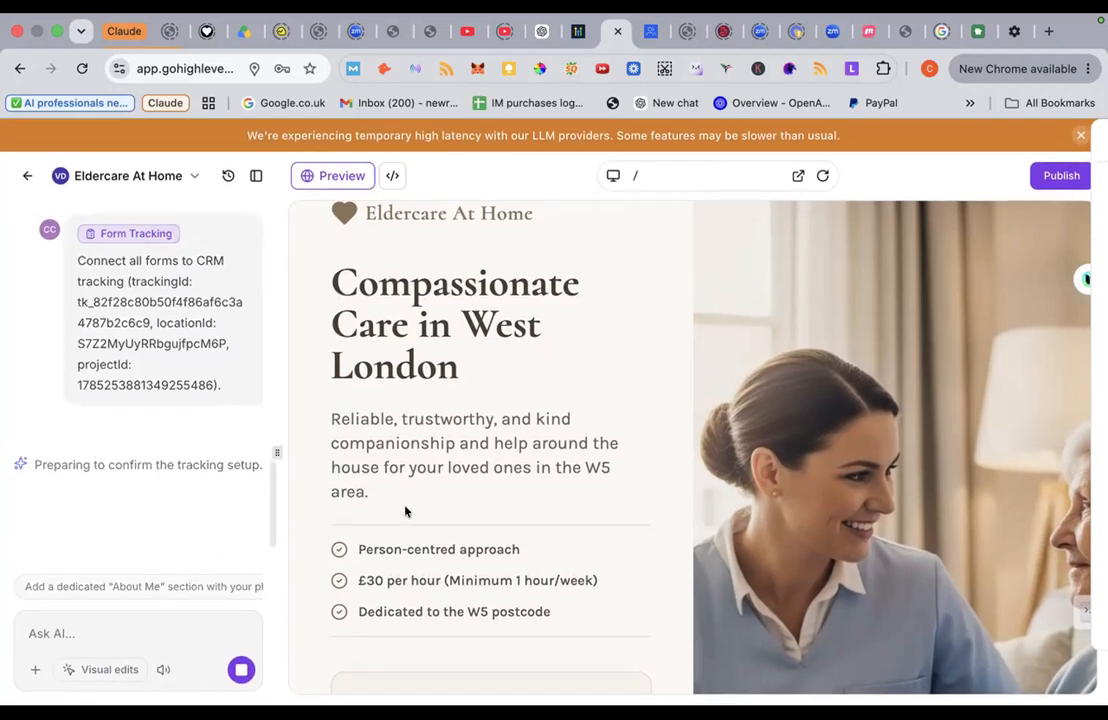
# Step: Review the tracking-code request with its tracking, location and project IDs while Index.tsx is edited
pyautogui.scroll(-2, 405, 511)
pyautogui.scroll(-4, 405, 511)
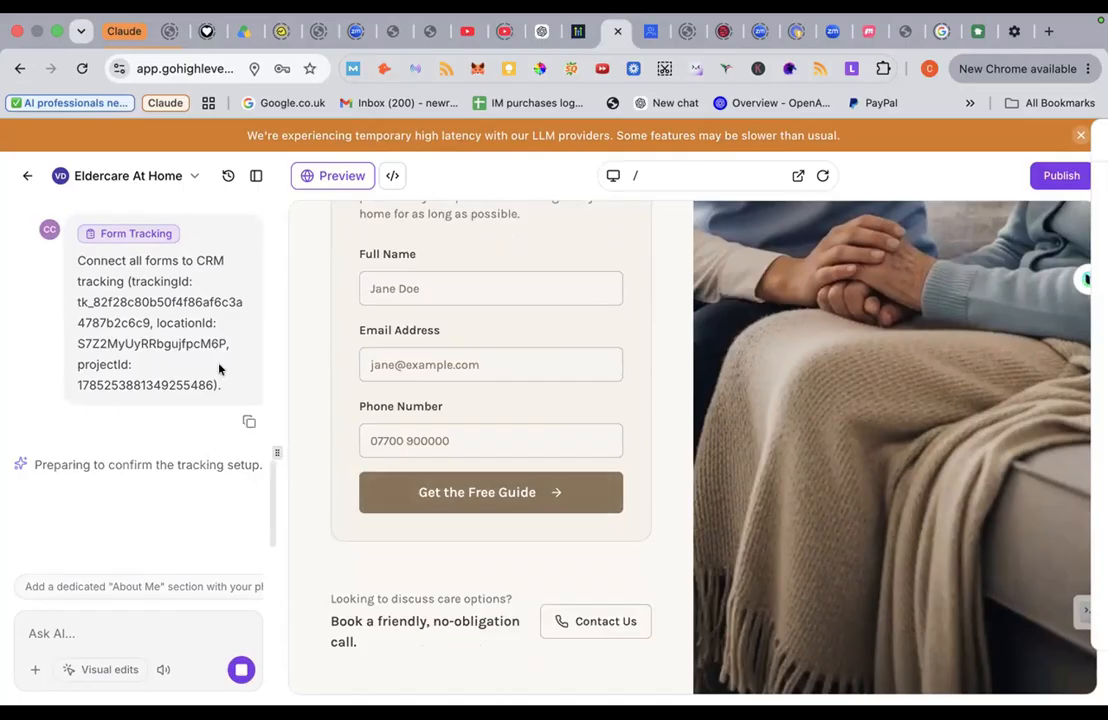
pyautogui.scroll(2, 160, 275)
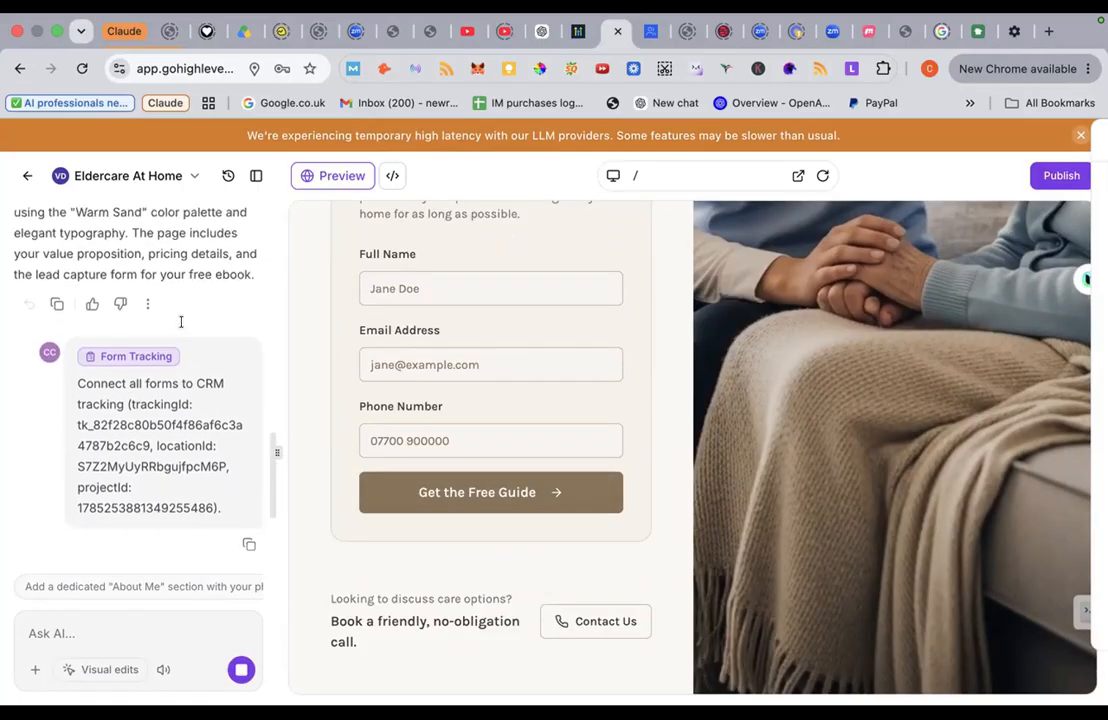
pyautogui.scroll(1, 181, 322)
pyautogui.scroll(-3, 181, 322)
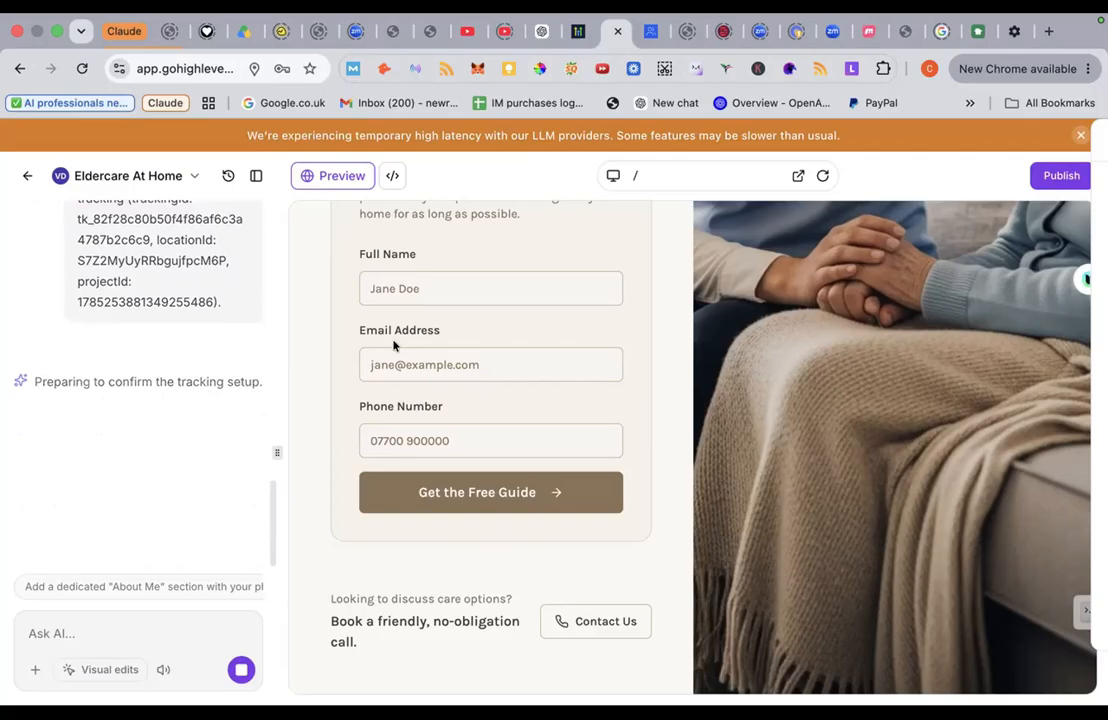
pyautogui.scroll(5, 394, 345)
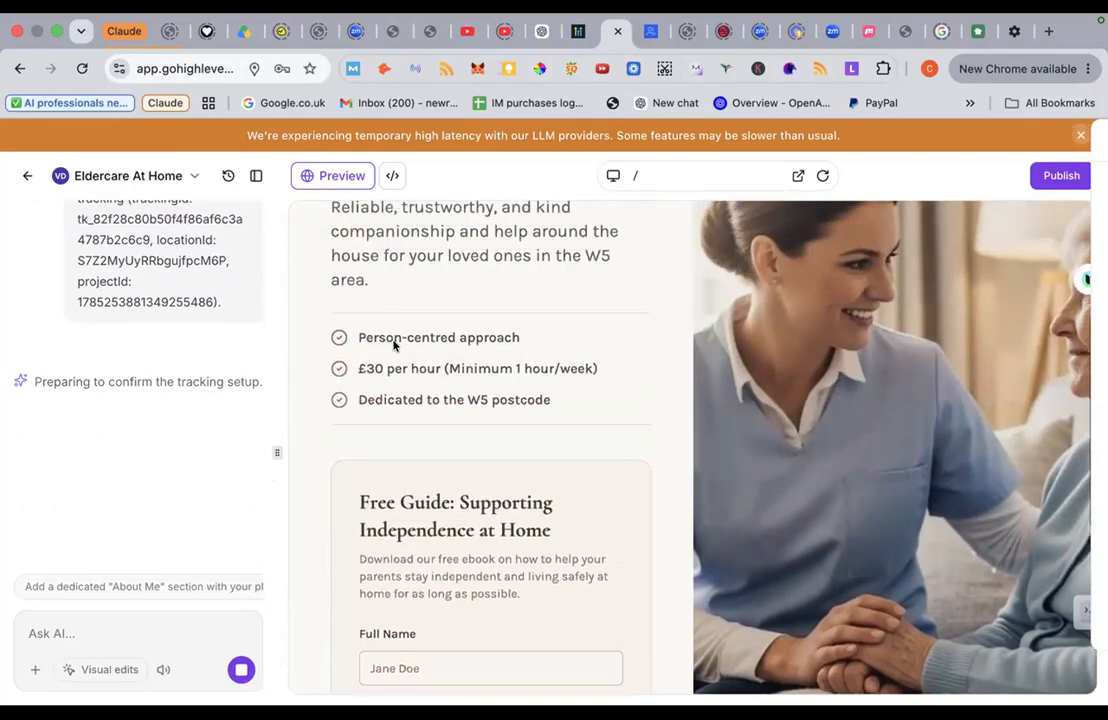
pyautogui.scroll(2, 394, 345)
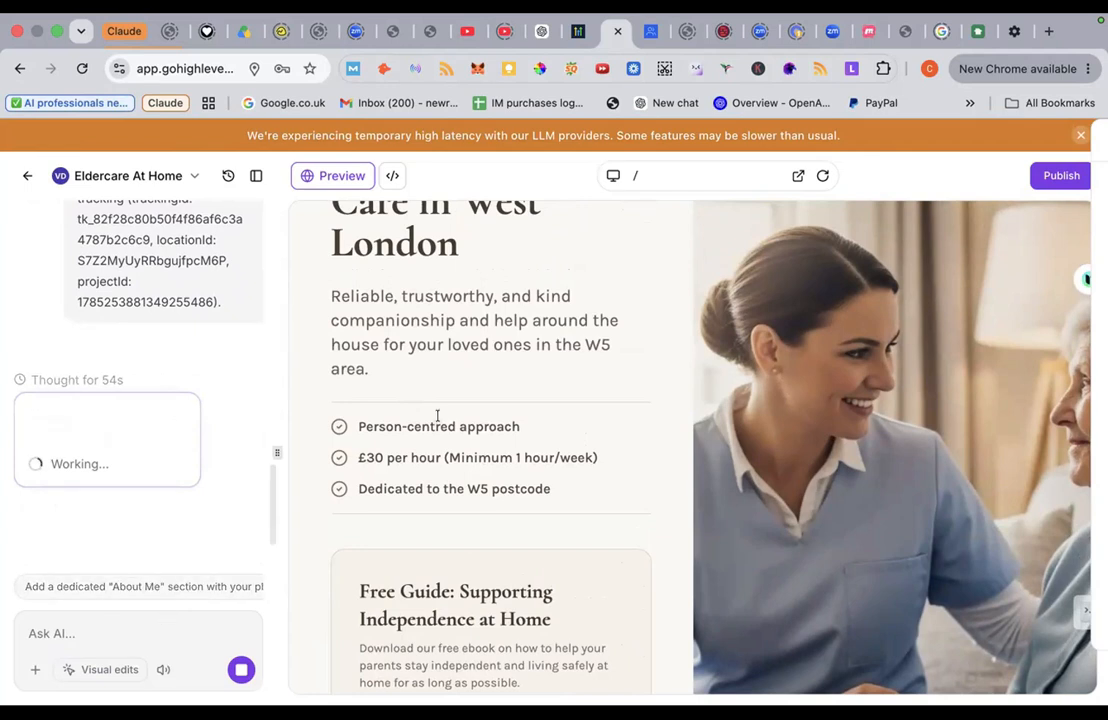
# Step: Scroll the preview until the AI reports 'Wired up form tracking' for the lead magnet form
pyautogui.scroll(3, 437, 415)
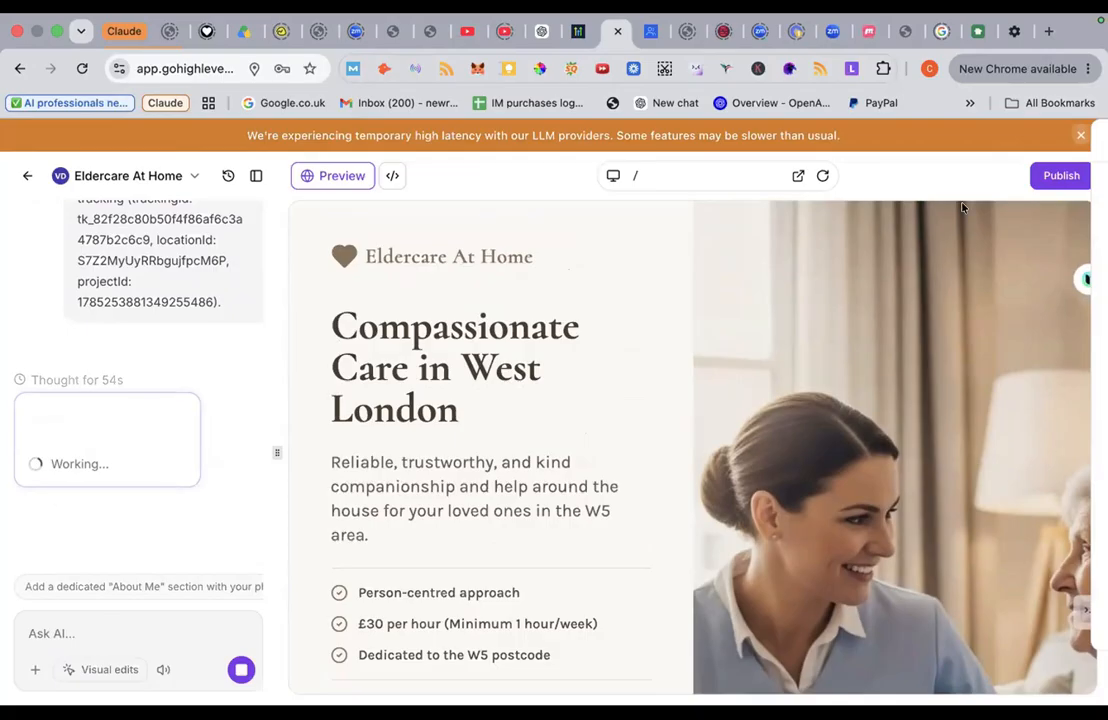
pyautogui.scroll(-5, 613, 330)
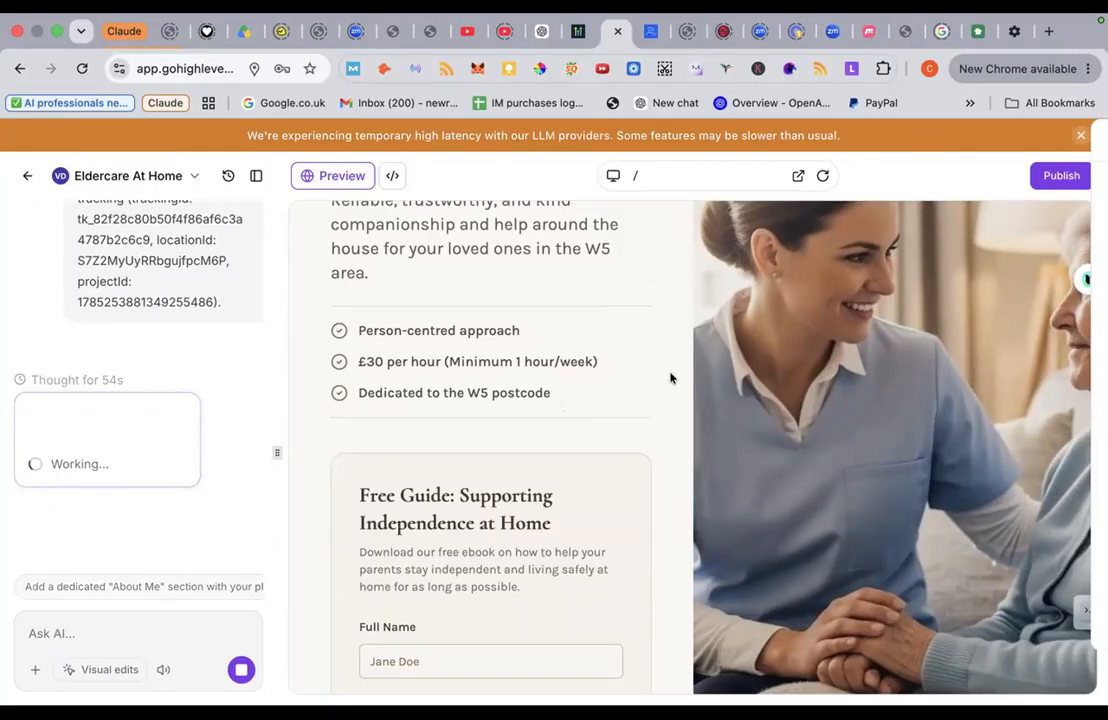
pyautogui.scroll(1, 740, 330)
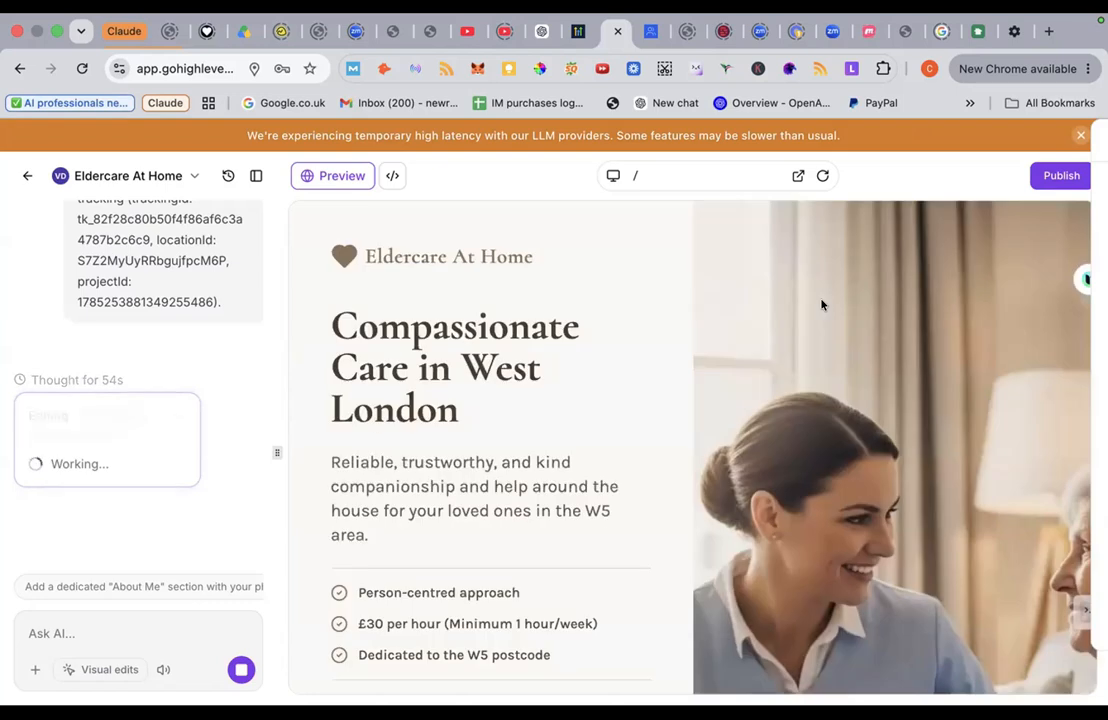
pyautogui.scroll(-1, 586, 344)
pyautogui.scroll(-10, 586, 344)
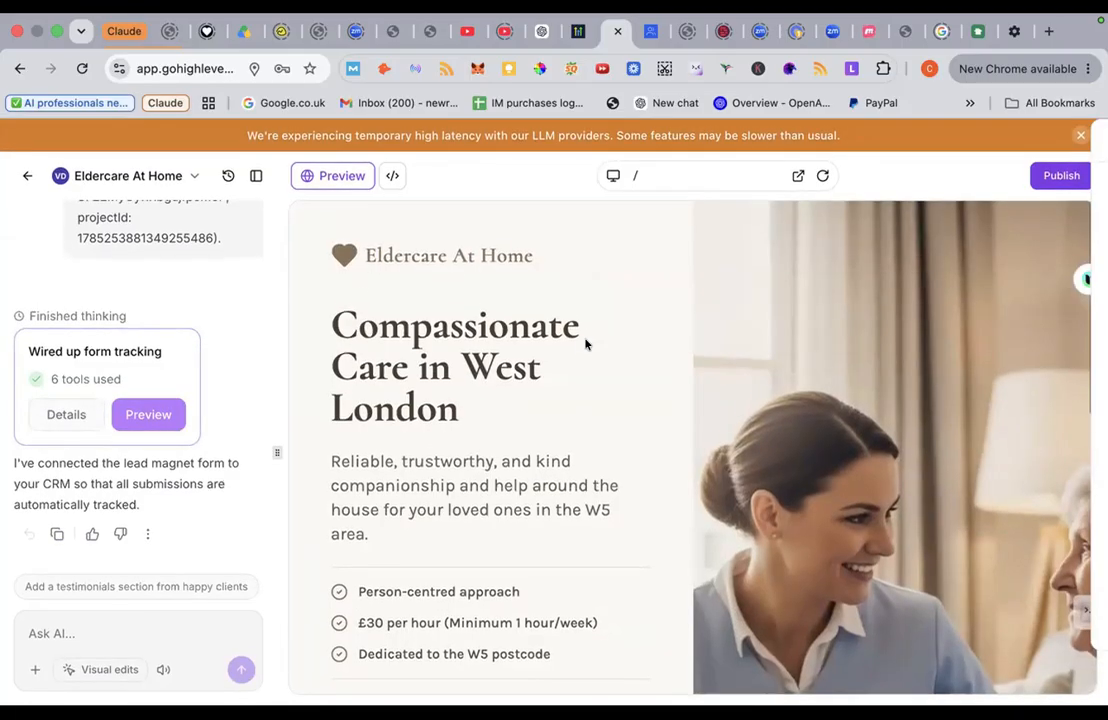
pyautogui.scroll(-2, 586, 344)
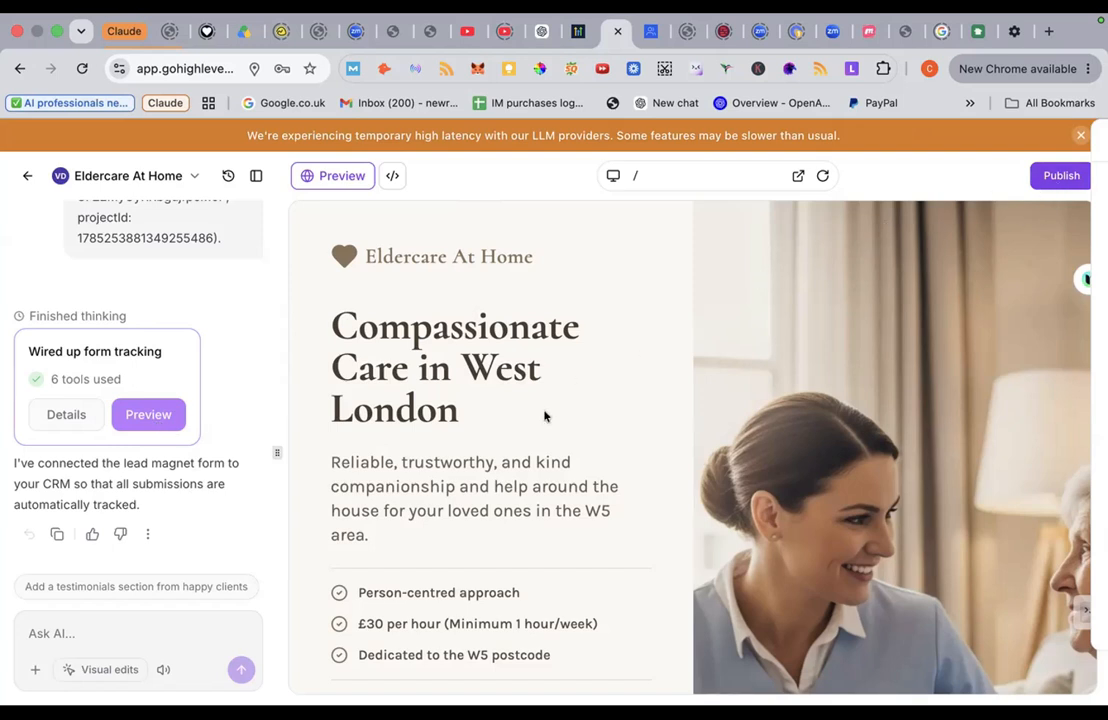
pyautogui.click(95, 635)
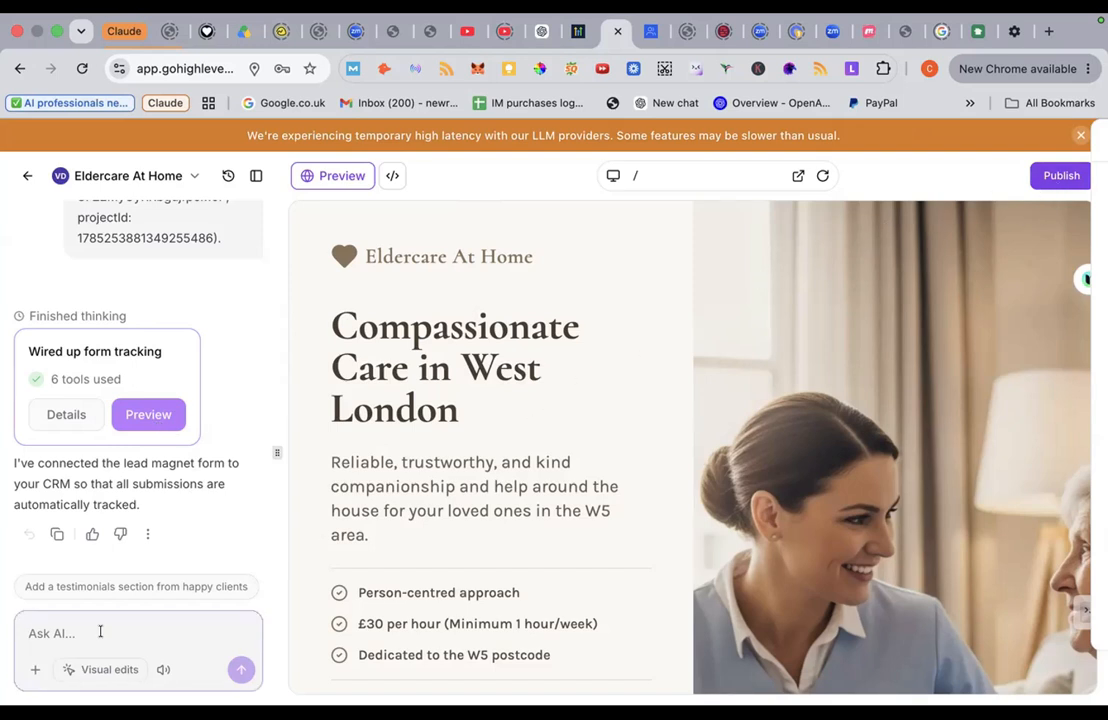
pyautogui.scroll(-8, 629, 386)
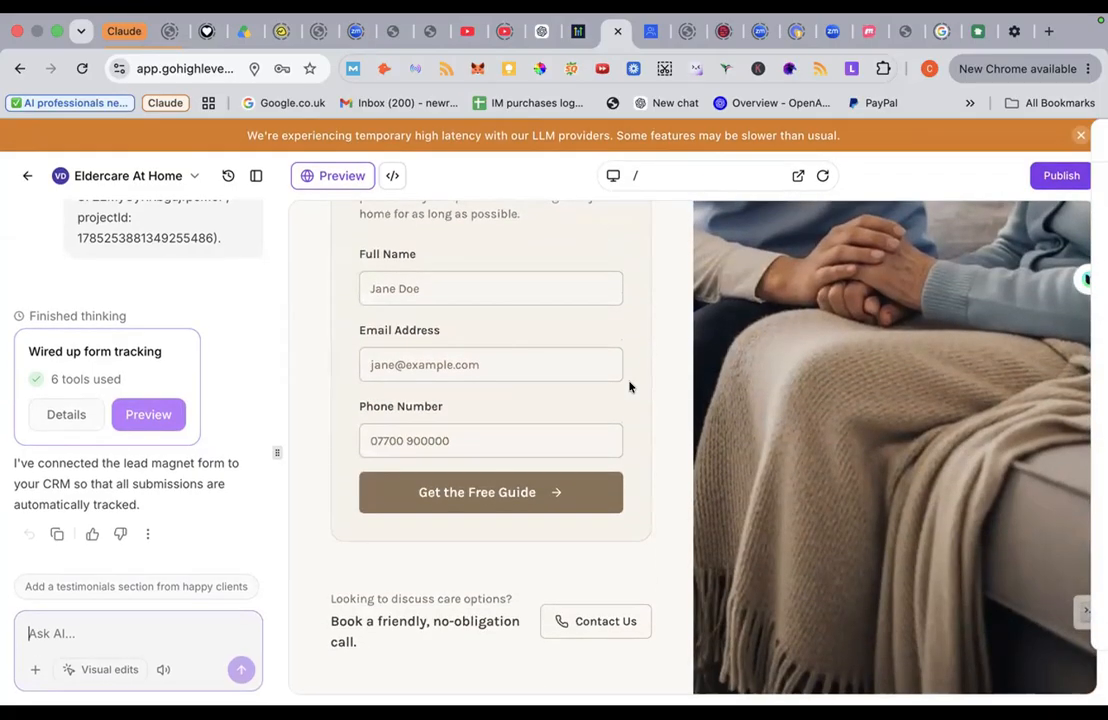
pyautogui.scroll(1, 629, 387)
pyautogui.scroll(-1, 629, 387)
pyautogui.scroll(8, 629, 386)
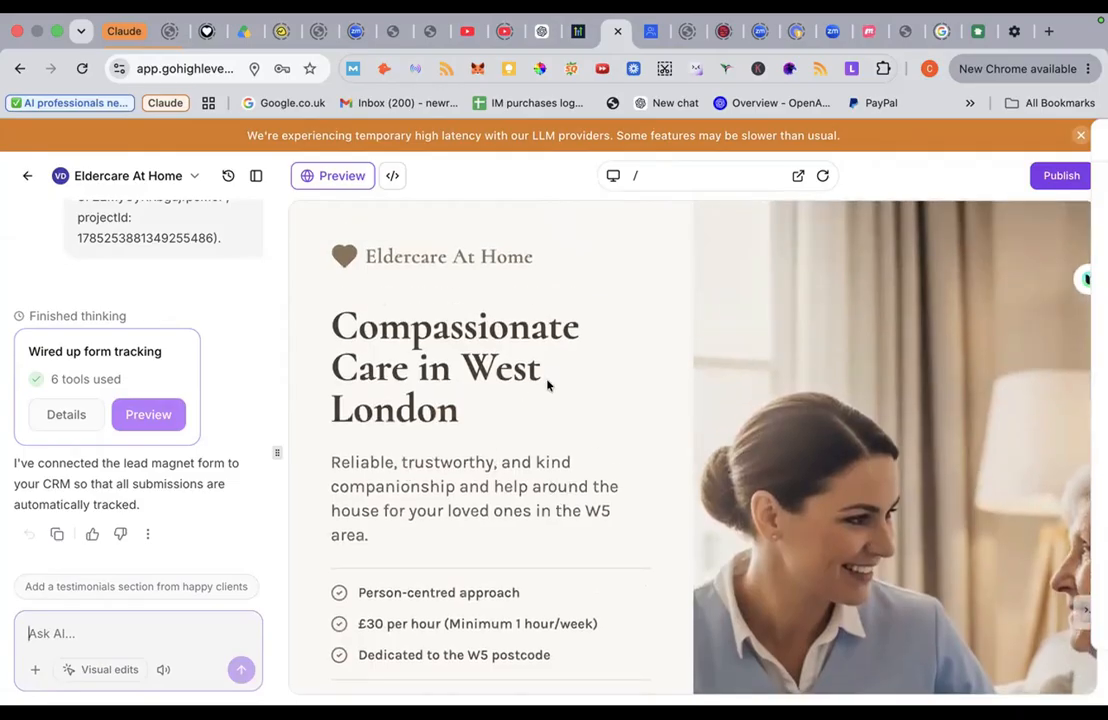
pyautogui.scroll(-5, 549, 386)
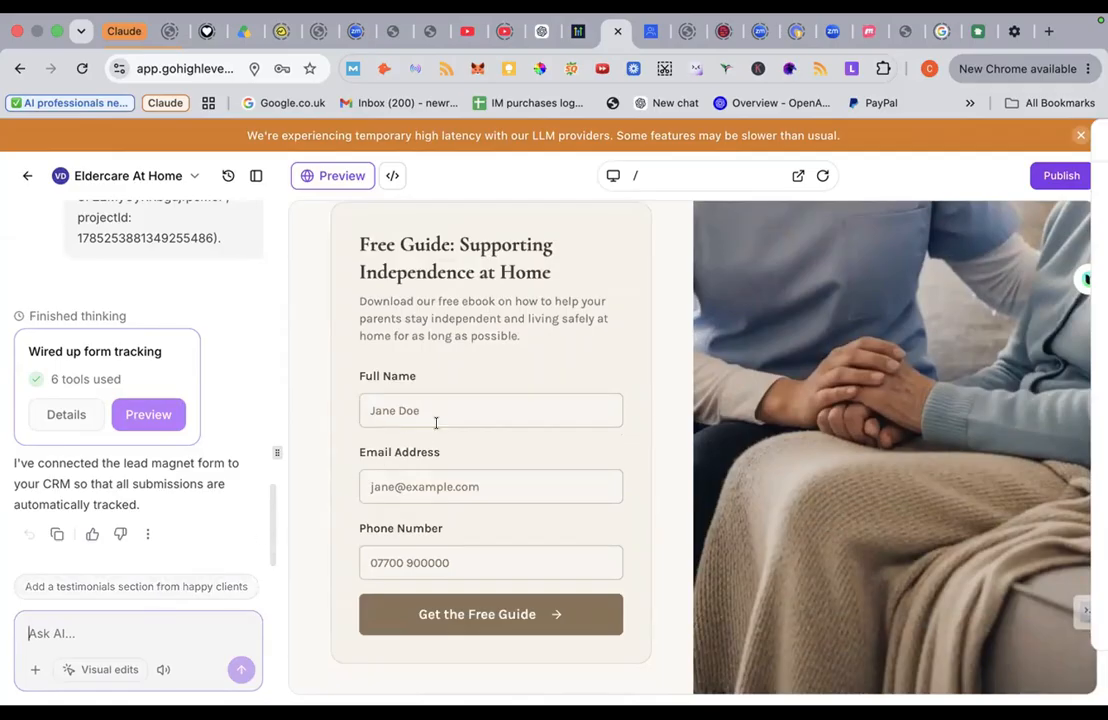
pyautogui.scroll(2, 440, 418)
pyautogui.scroll(5, 440, 418)
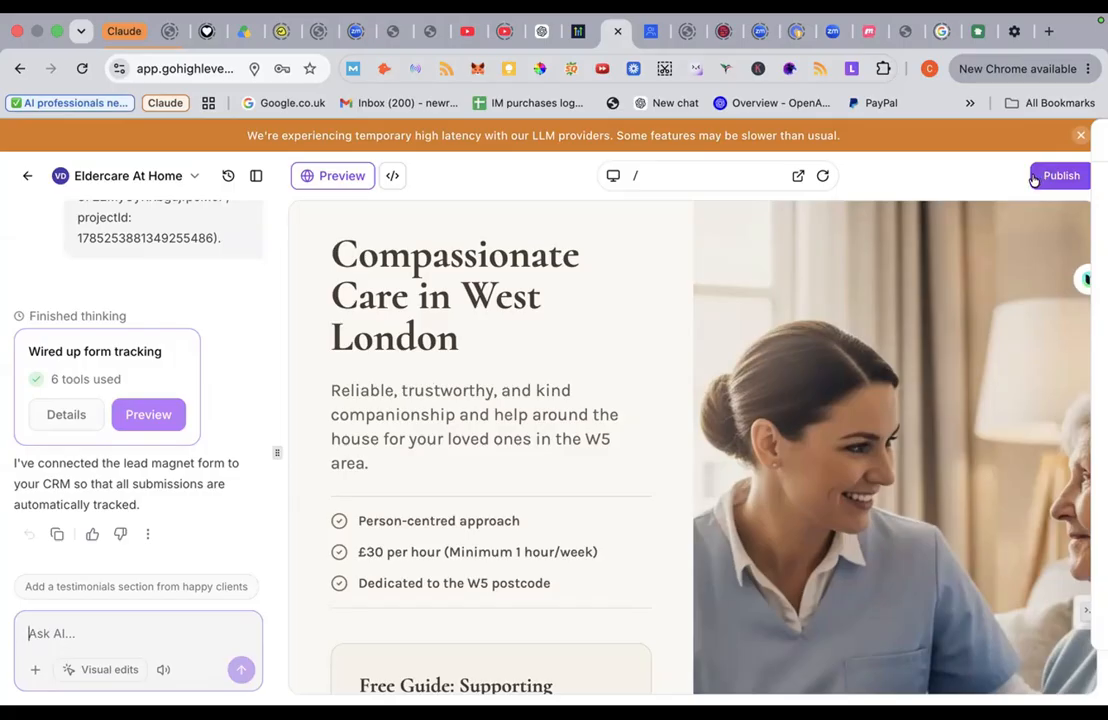
# Step: Dismiss the latency banner and bring up the publish panel for eldercare-at-home.vibepreview.com
pyautogui.click(1077, 136)
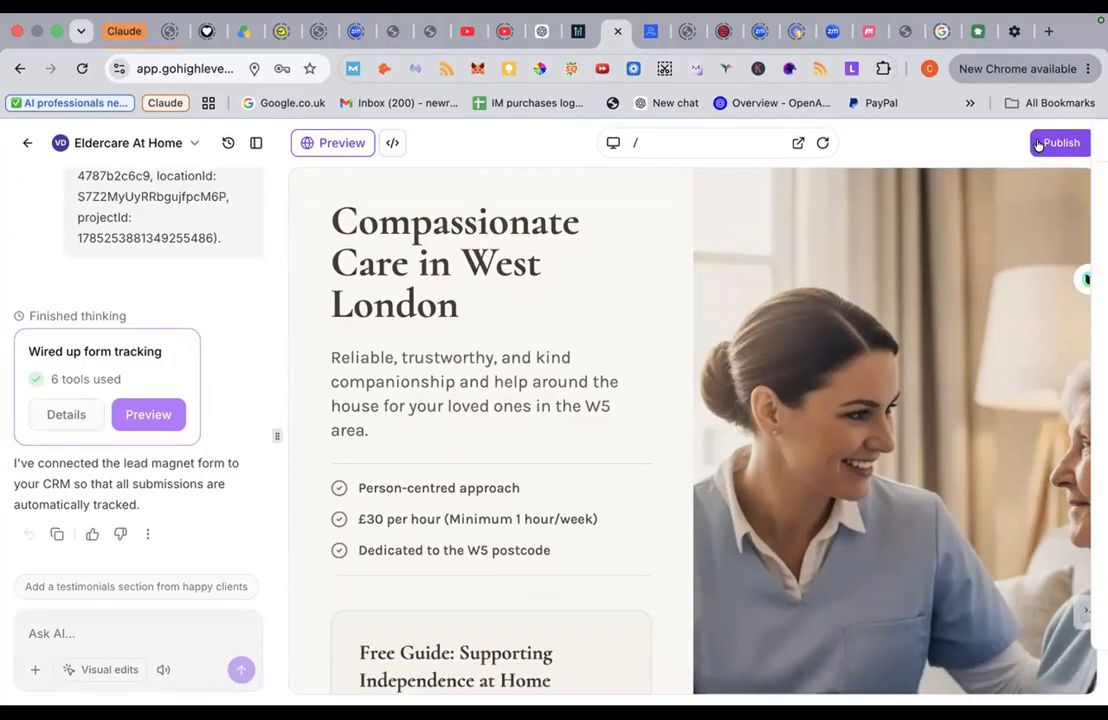
pyautogui.click(1037, 145)
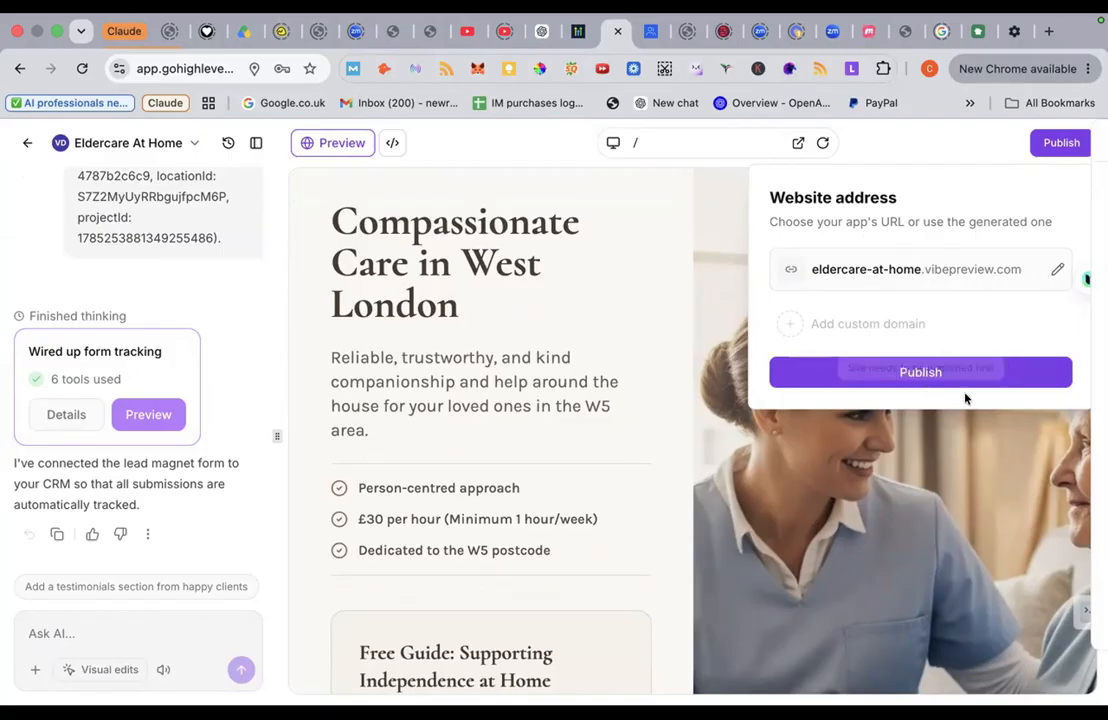
# Step: Review Website info: Eldercare At Home title, 145-character description, social image and link preview
pyautogui.click(923, 376)
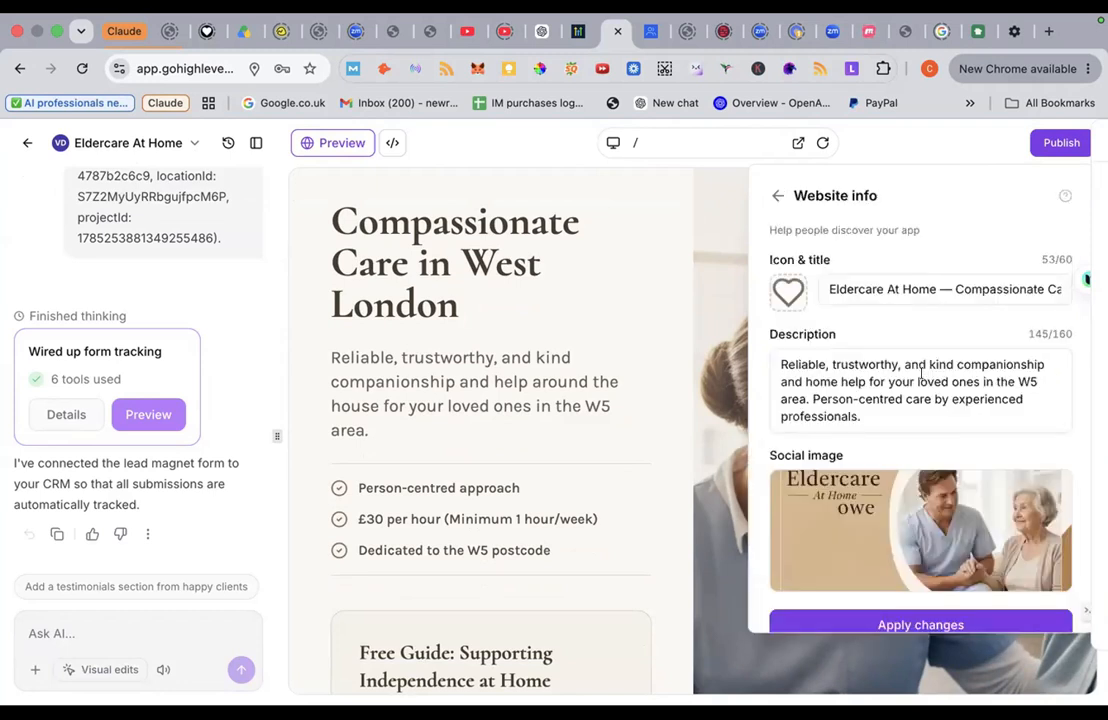
pyautogui.scroll(-3, 908, 347)
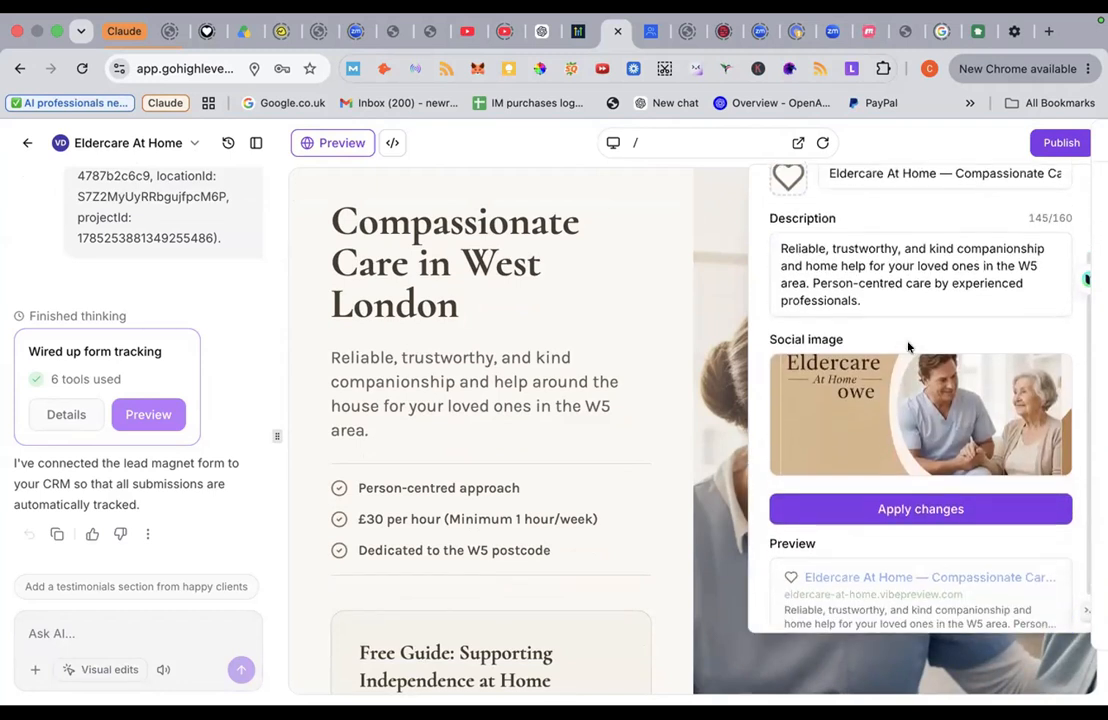
pyautogui.scroll(-1, 908, 347)
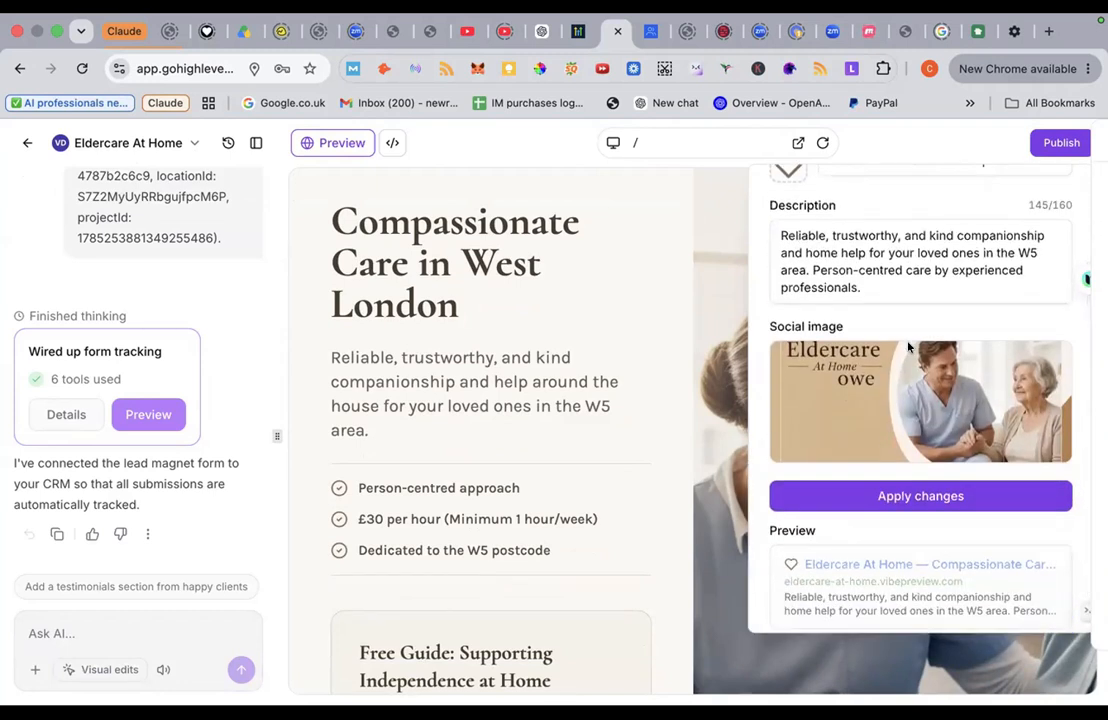
pyautogui.scroll(-1, 908, 347)
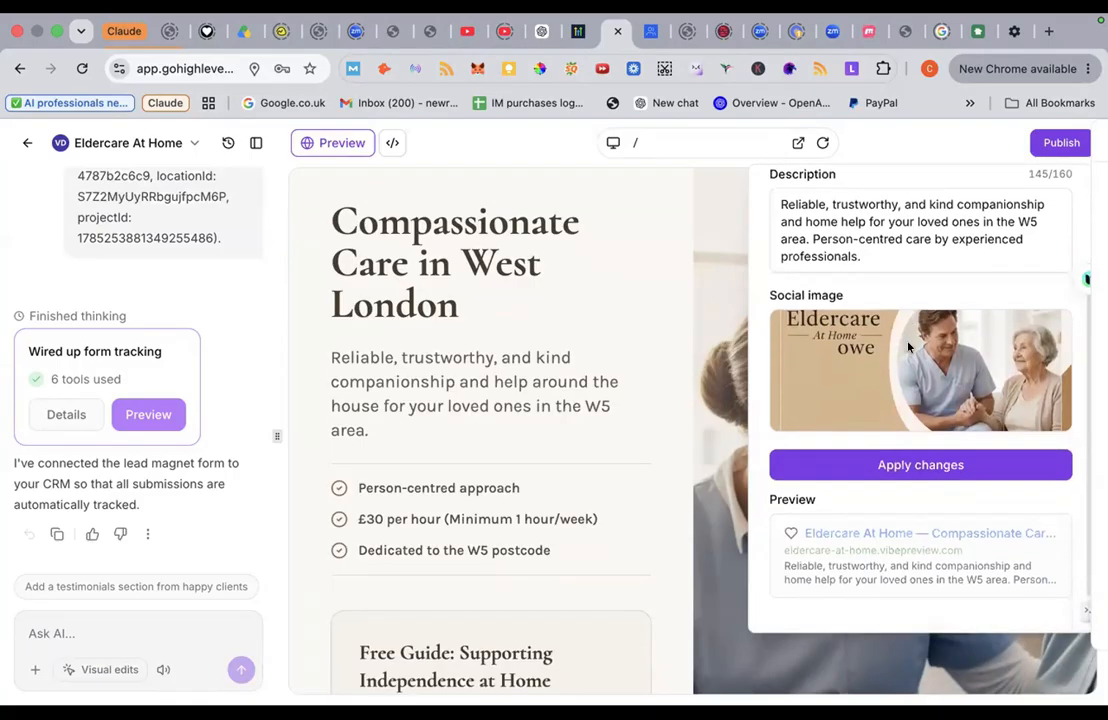
pyautogui.moveTo(864, 356)
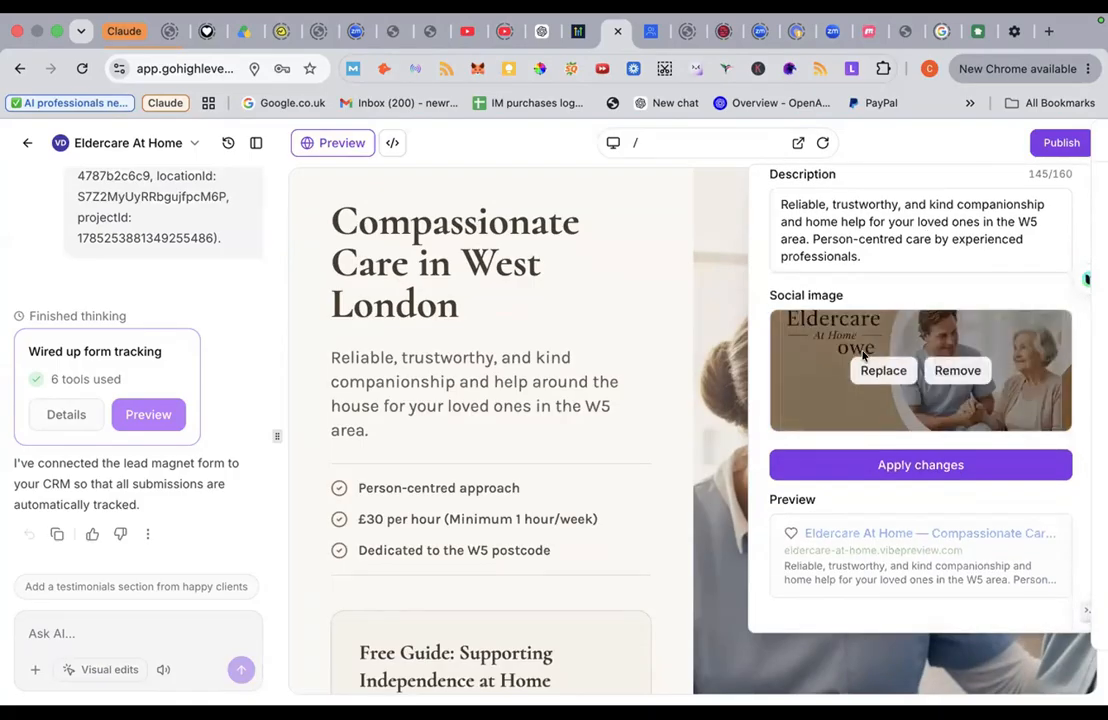
pyautogui.scroll(-1, 864, 356)
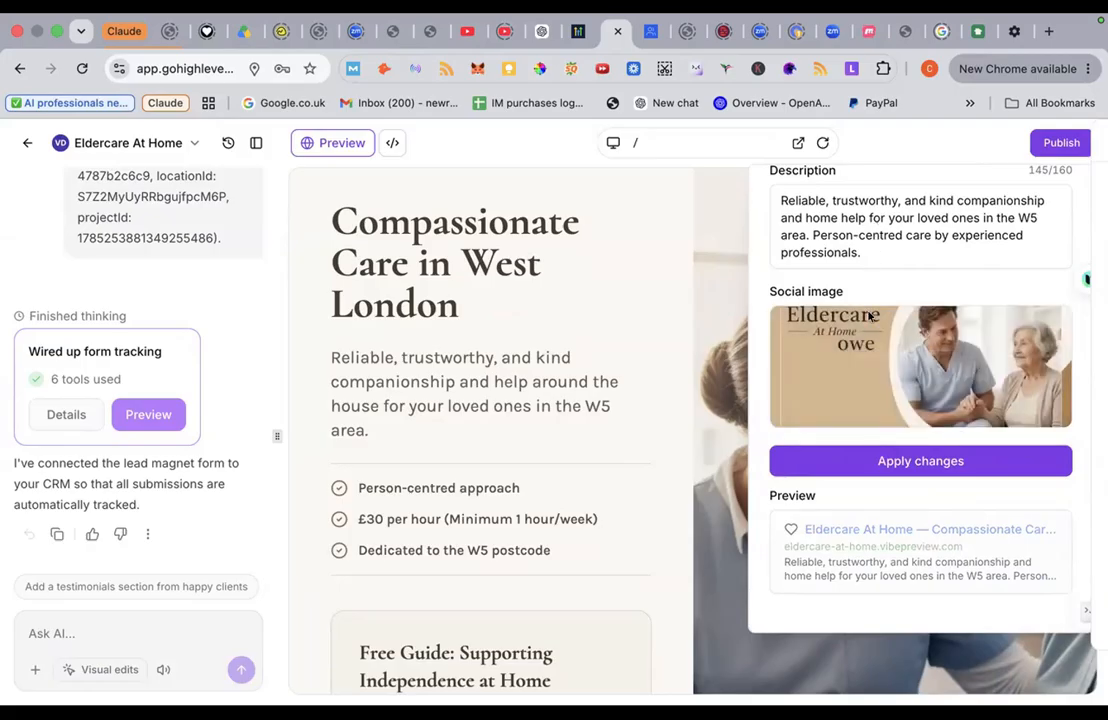
pyautogui.scroll(2, 883, 248)
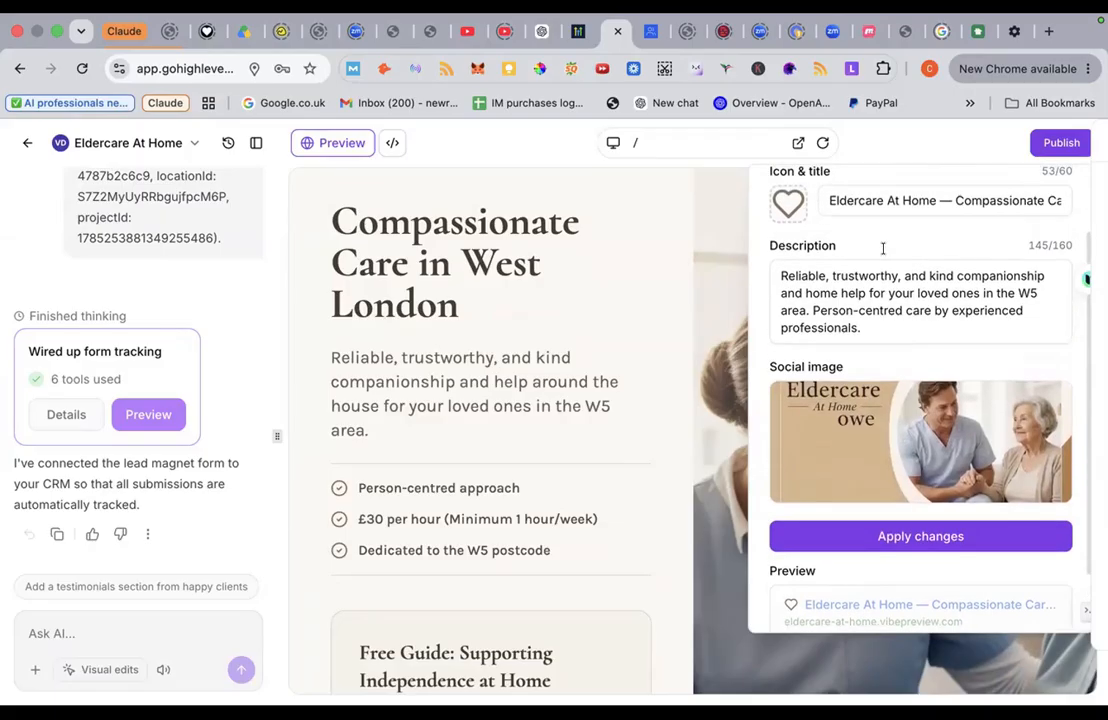
pyautogui.scroll(-2, 883, 248)
pyautogui.scroll(3, 862, 330)
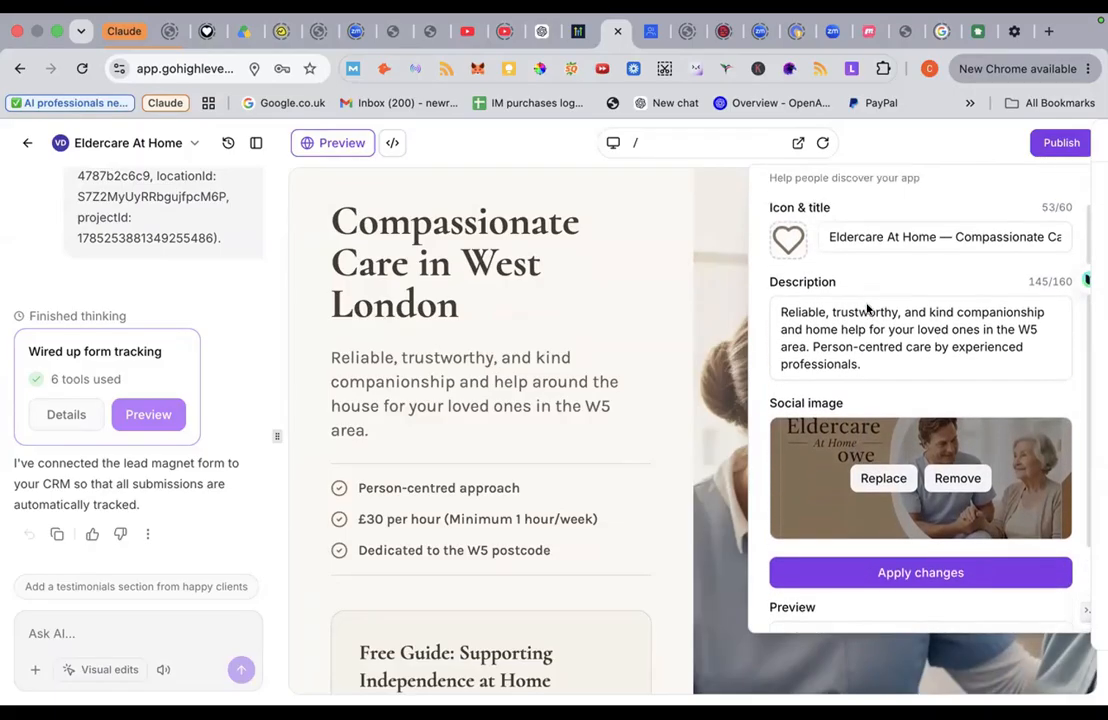
pyautogui.scroll(1, 868, 310)
pyautogui.scroll(-2, 851, 361)
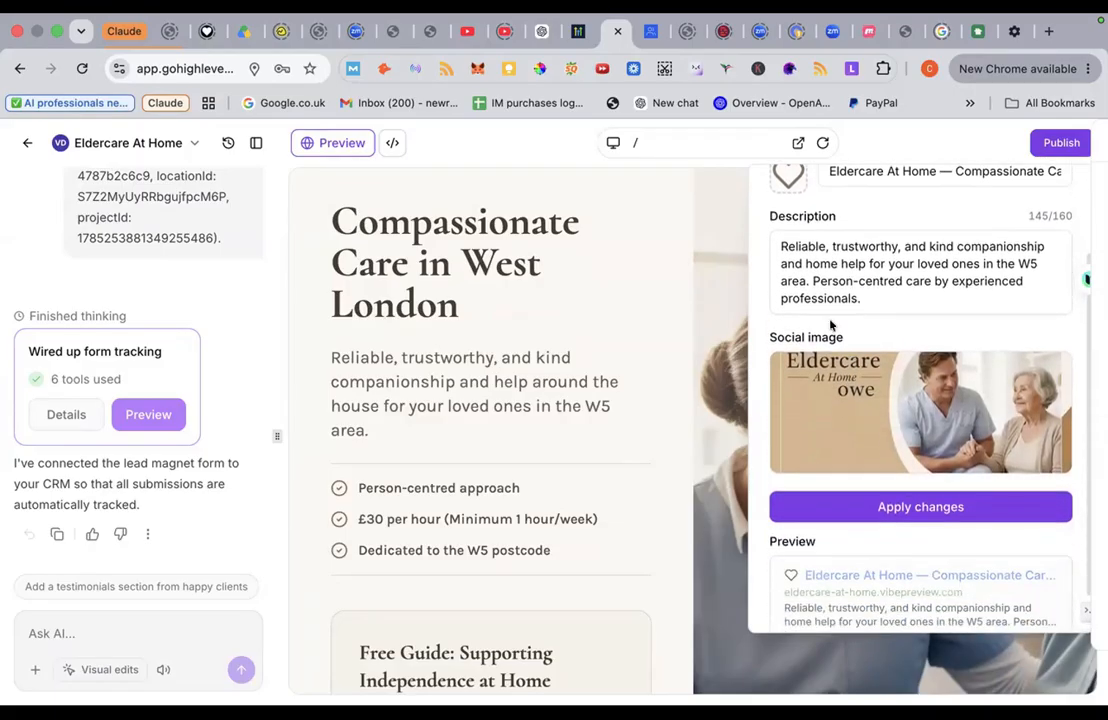
pyautogui.scroll(-1, 790, 240)
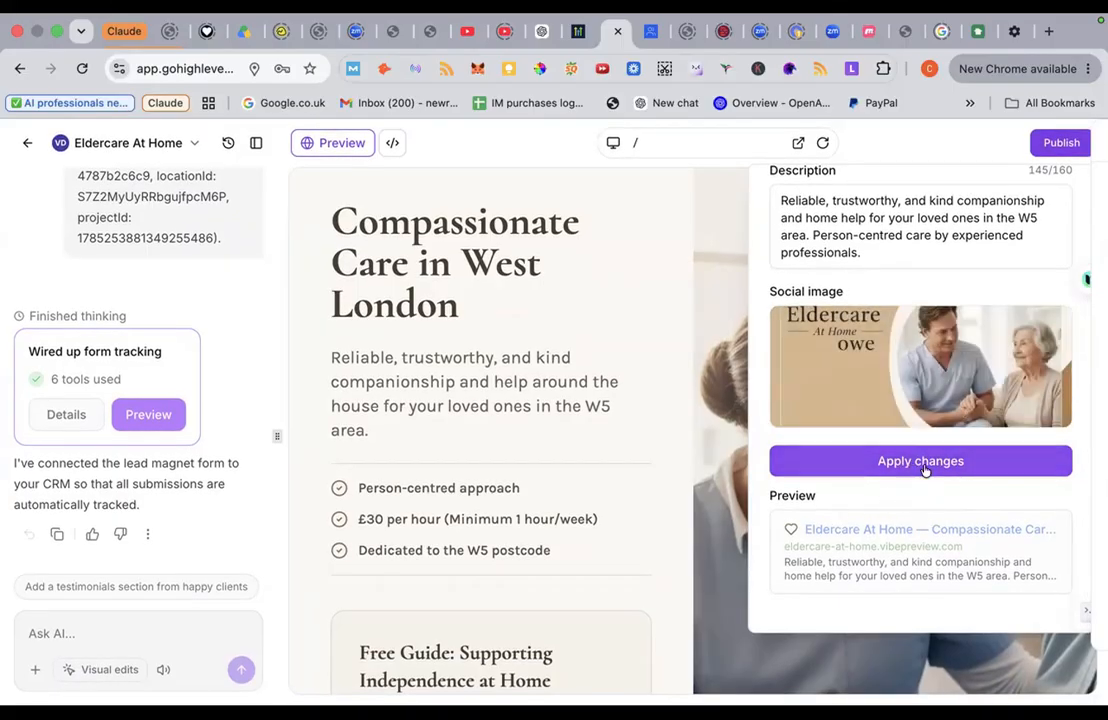
# Step: Apply the site info changes and publish the Eldercare At Home site live
pyautogui.click(925, 462)
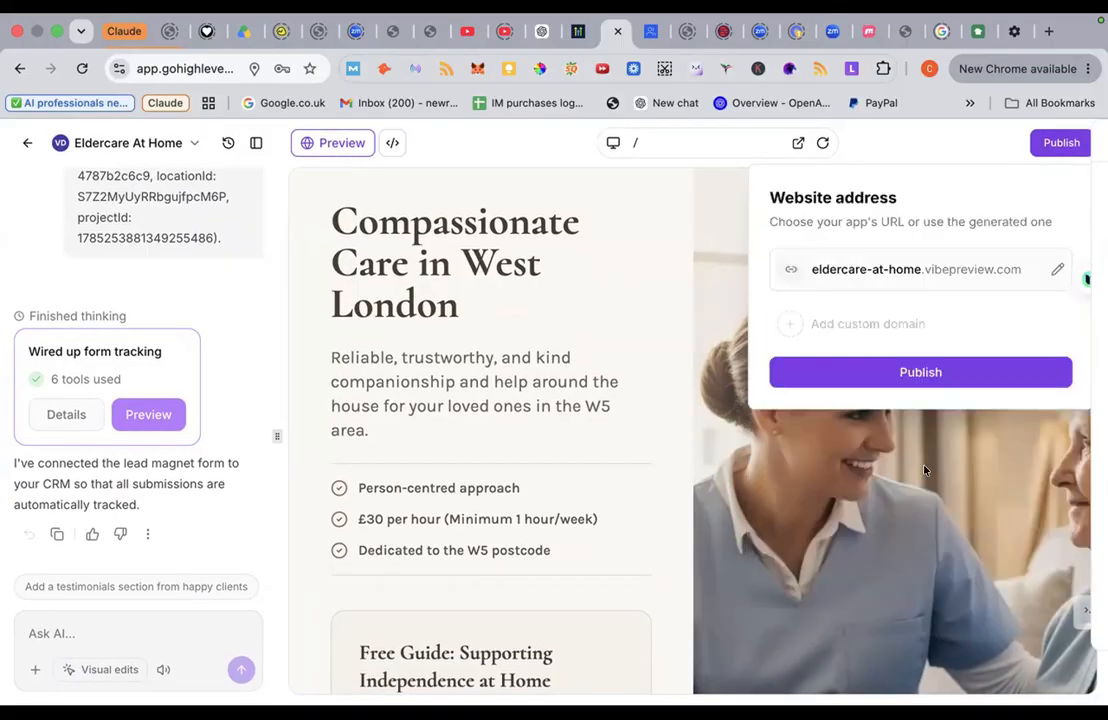
pyautogui.click(903, 371)
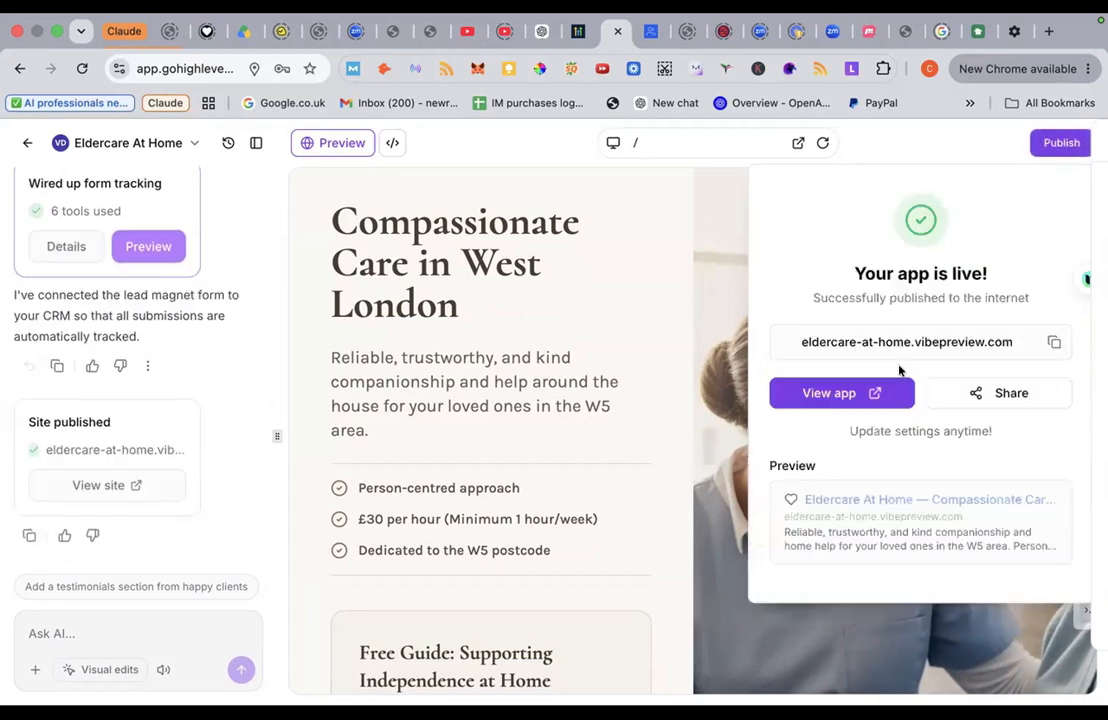
pyautogui.moveTo(853, 273); pyautogui.dragTo(1008, 277)
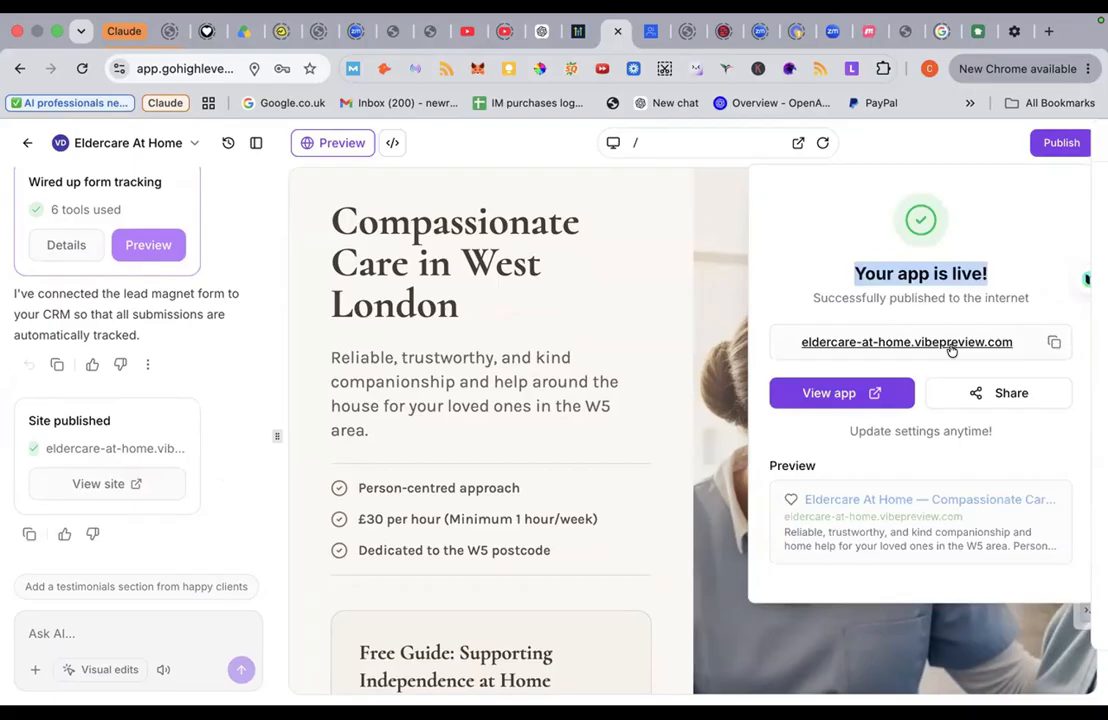
# Step: Copy the live address eldercare-at-home.vibepreview.com and switch to the Vibe Coding 5 Day Challenge community
pyautogui.click(1053, 344)
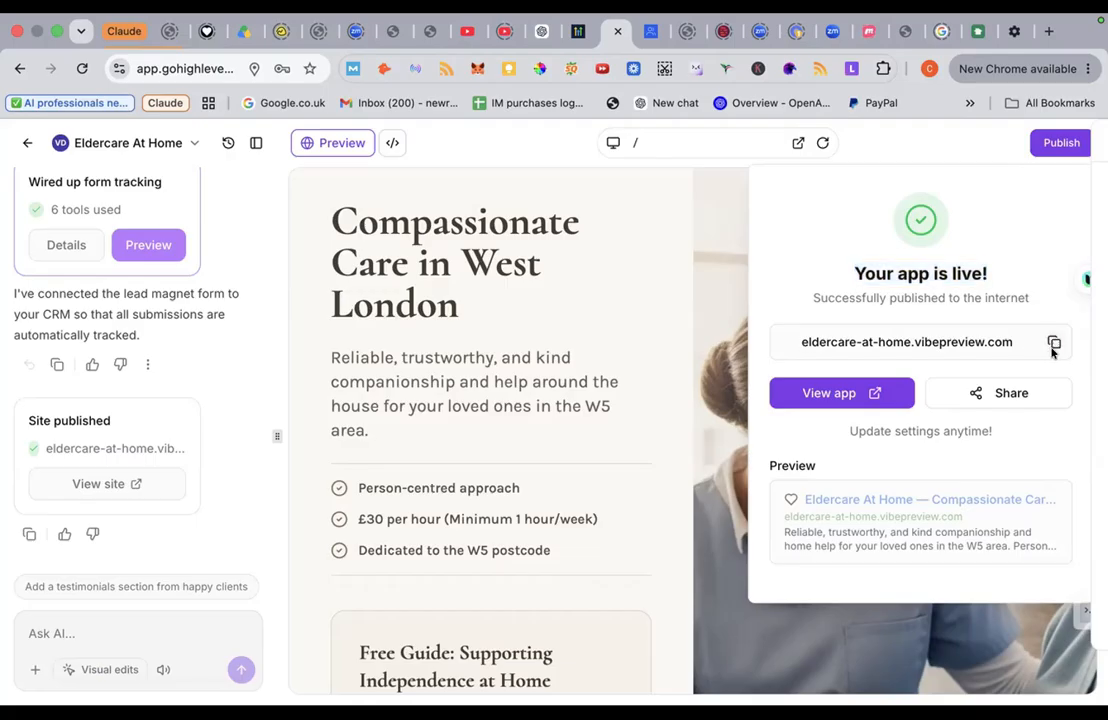
pyautogui.click(1053, 344)
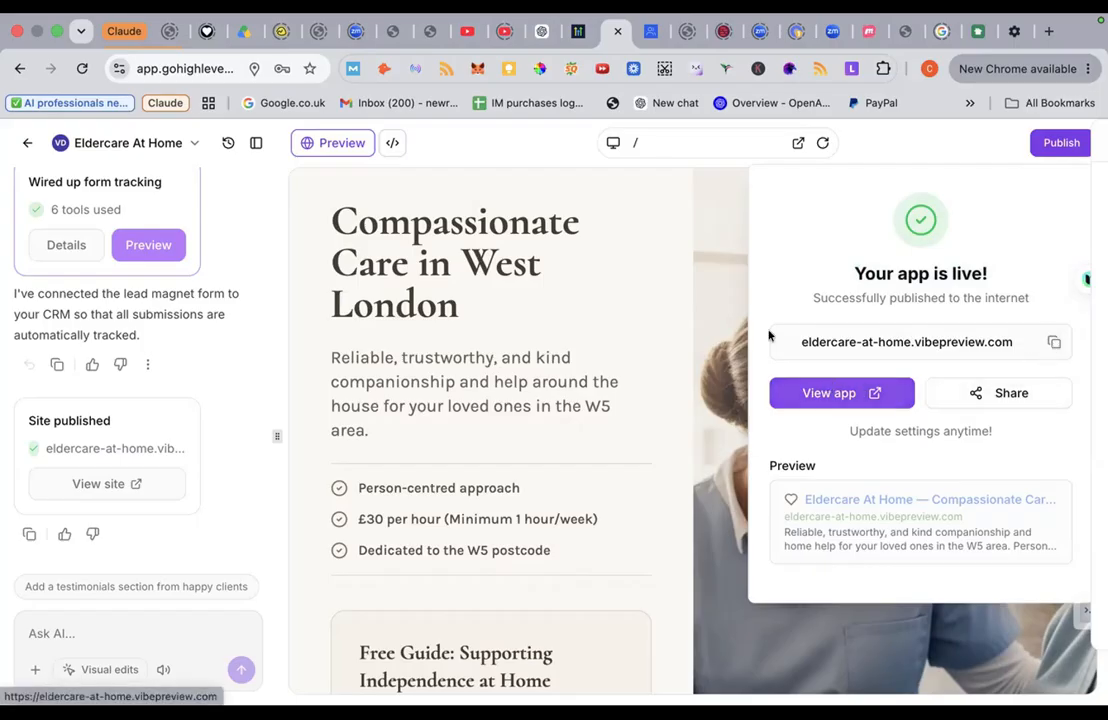
pyautogui.click(652, 36)
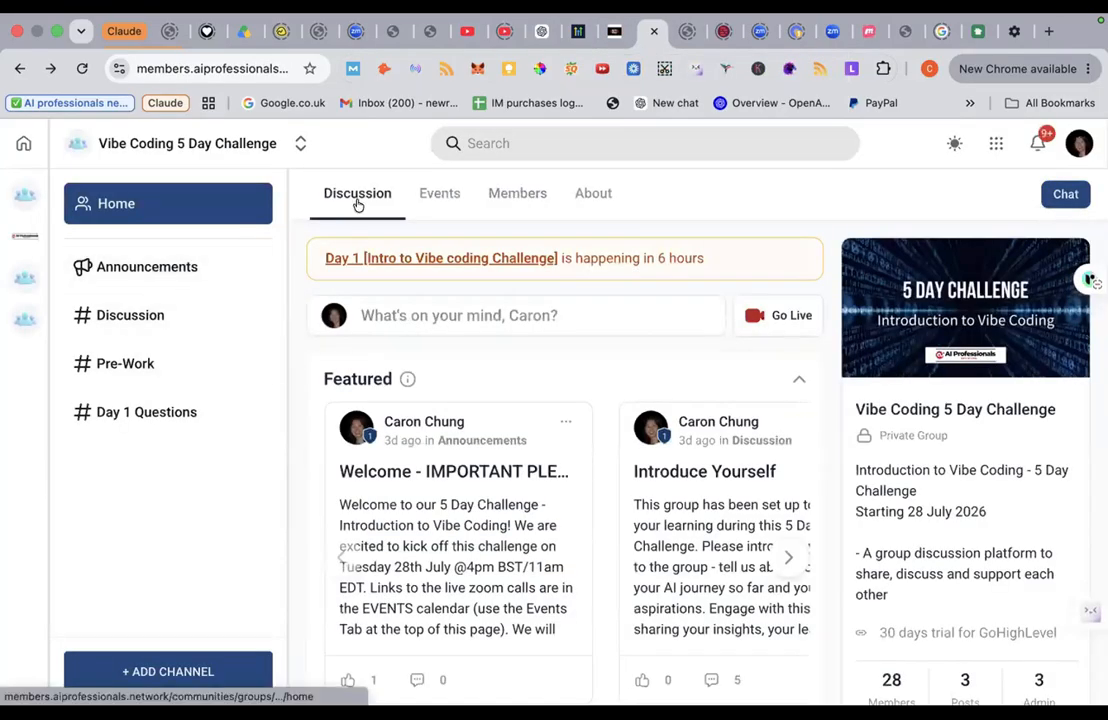
# Step: Check the empty Day 1 Questions channel, cancel a draft post, and return to the Eldercare builder
pyautogui.click(156, 413)
pyautogui.click(185, 412)
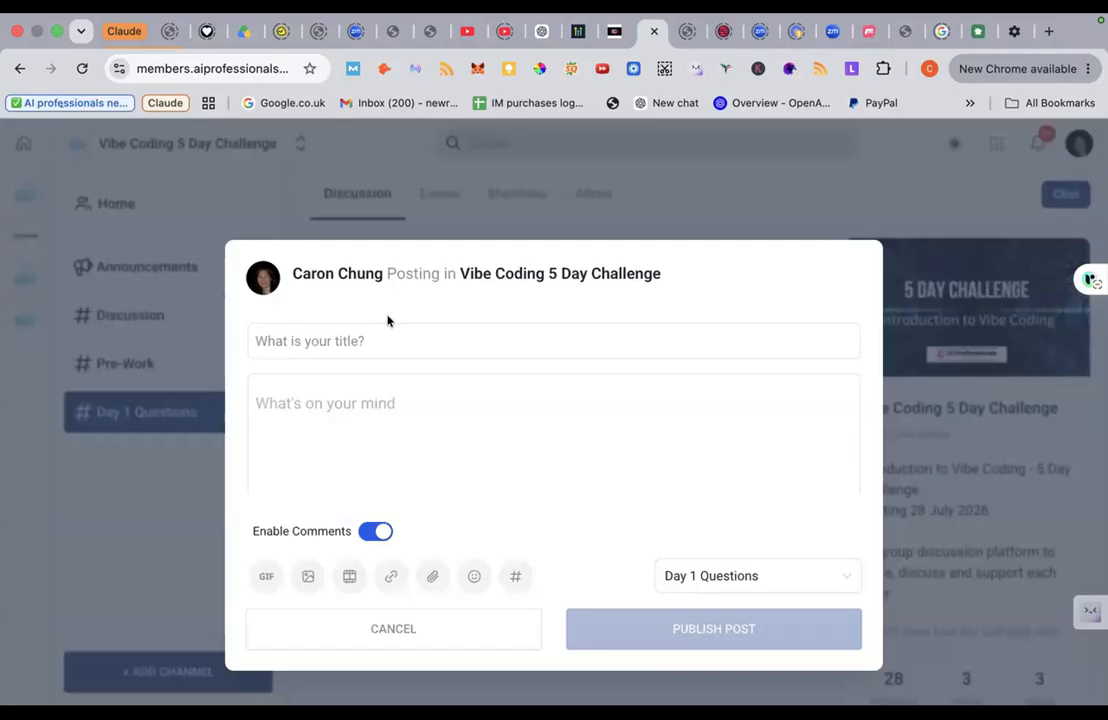
pyautogui.click(332, 343)
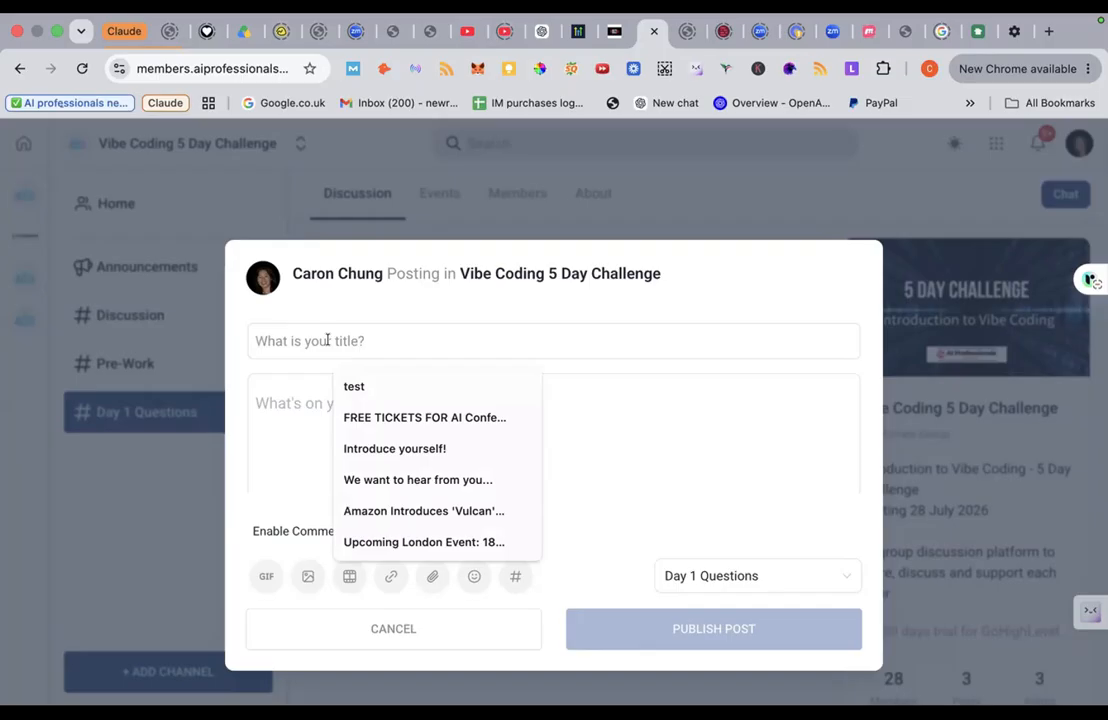
pyautogui.click(281, 411)
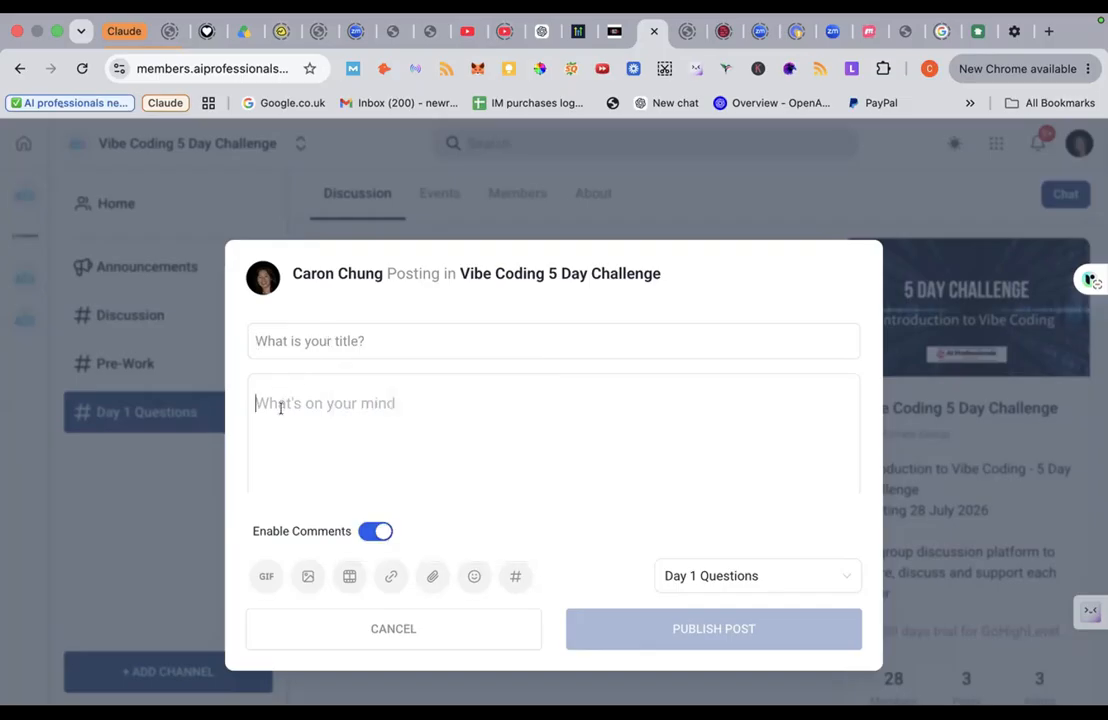
pyautogui.scroll(-1, 509, 462)
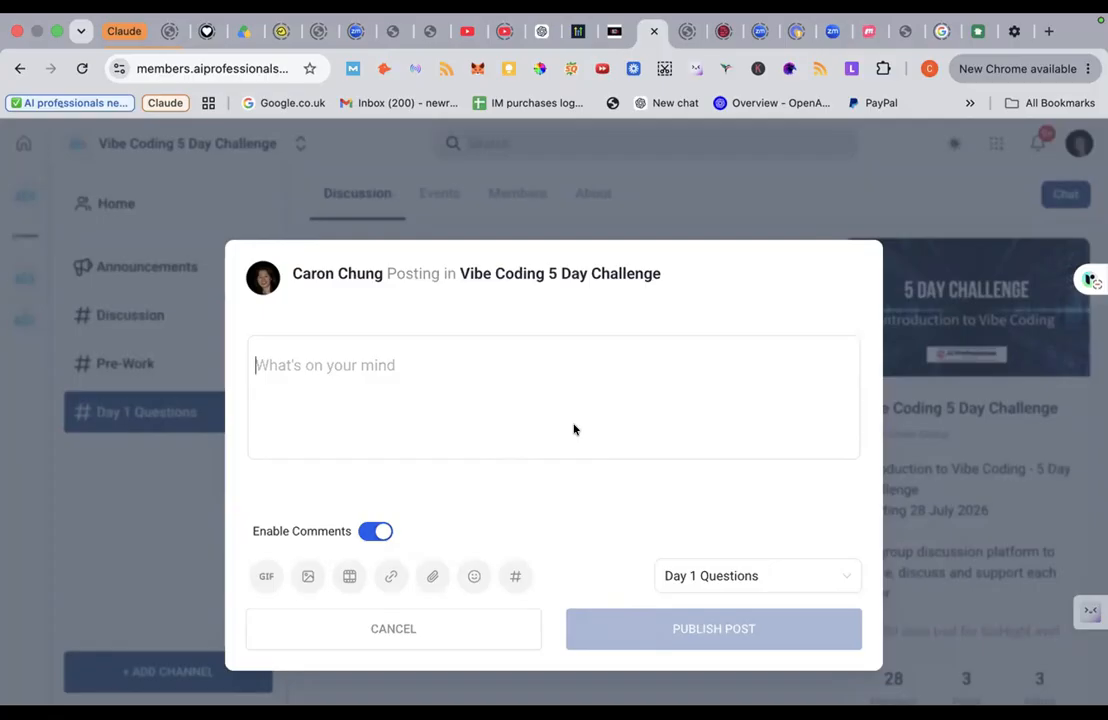
pyautogui.click(124, 497)
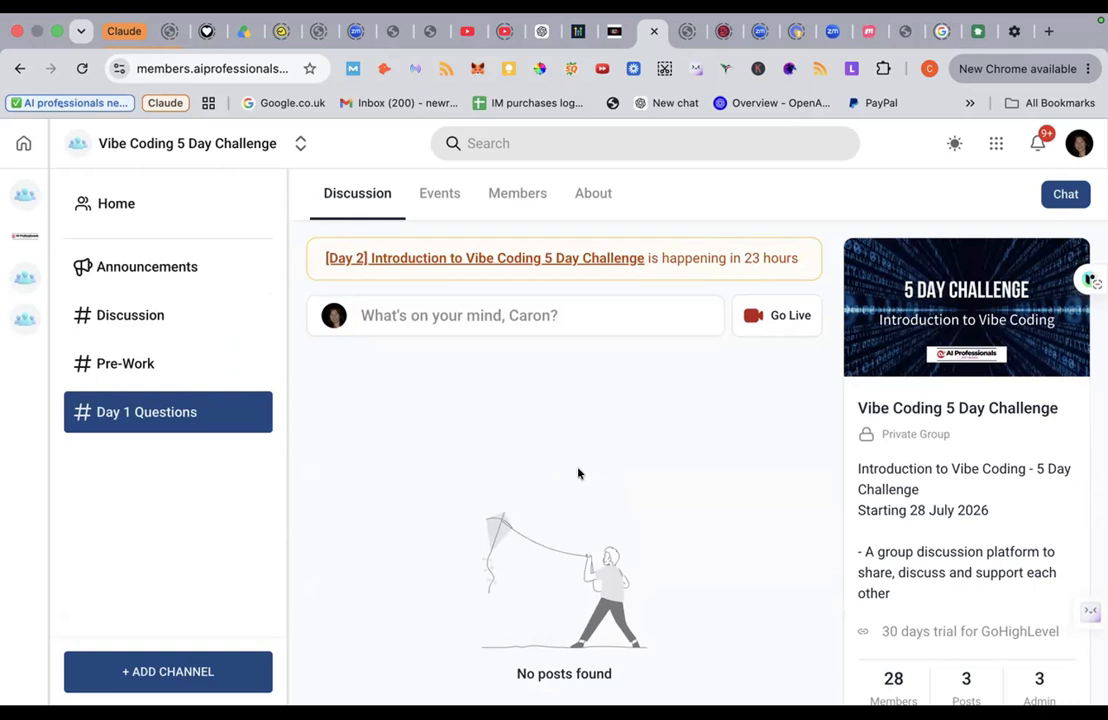
pyautogui.click(613, 33)
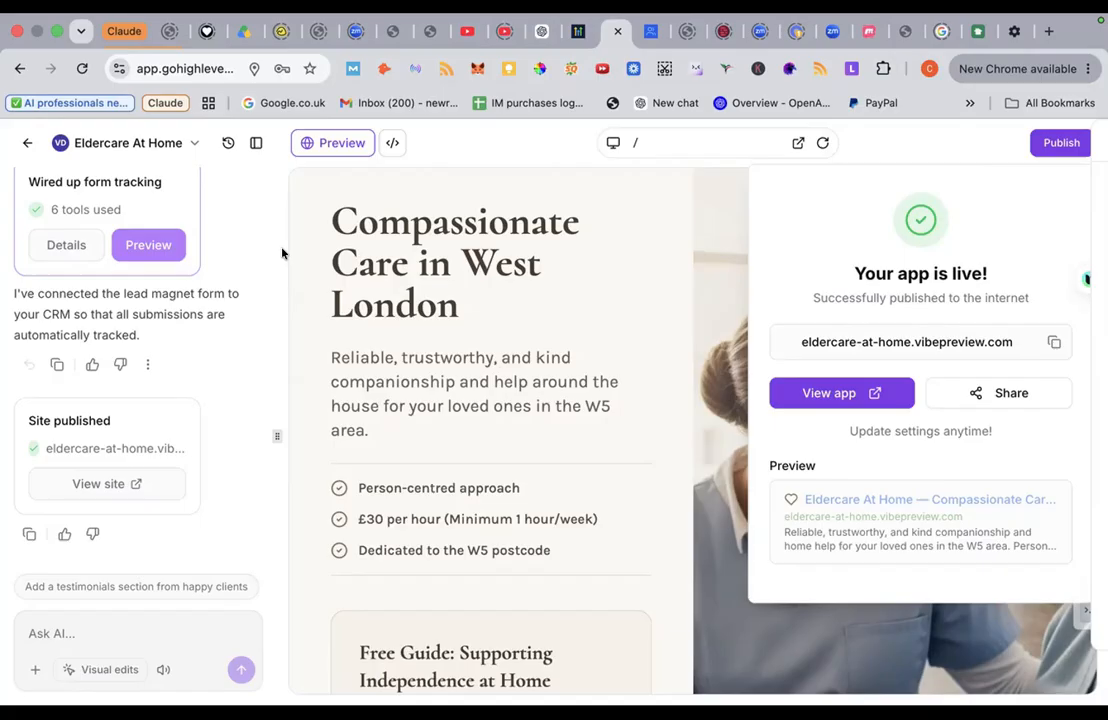
# Step: Leave the builder to view the 31-contact Contacts list, then open a new browser tab
pyautogui.click(24, 146)
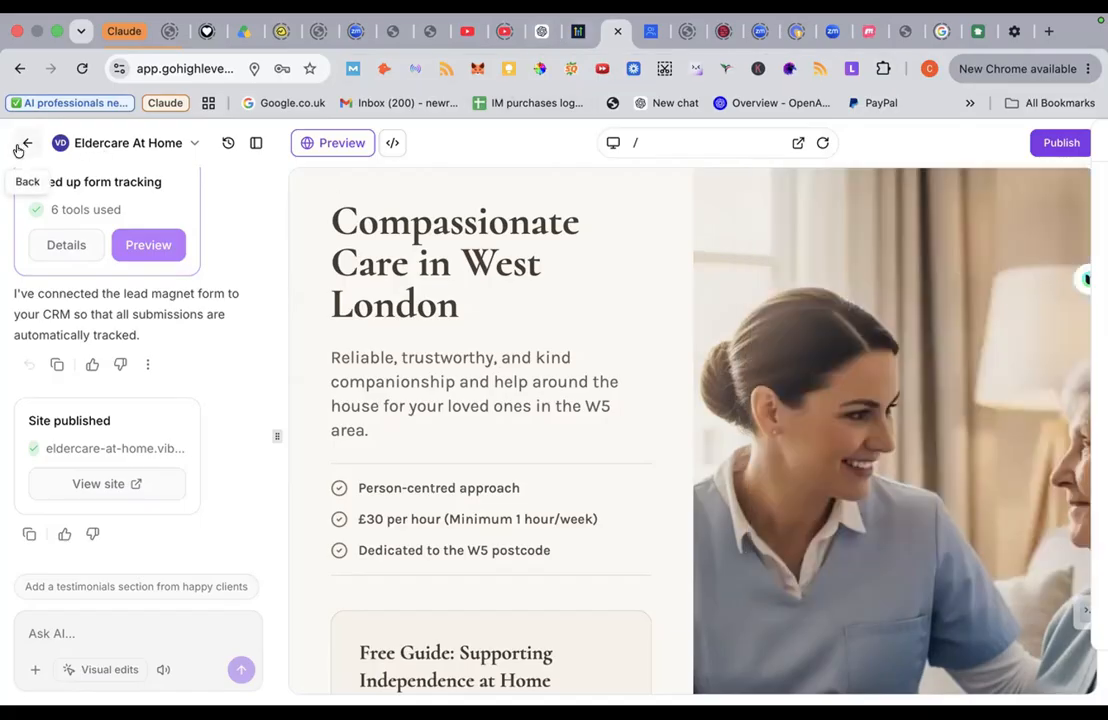
pyautogui.click(20, 146)
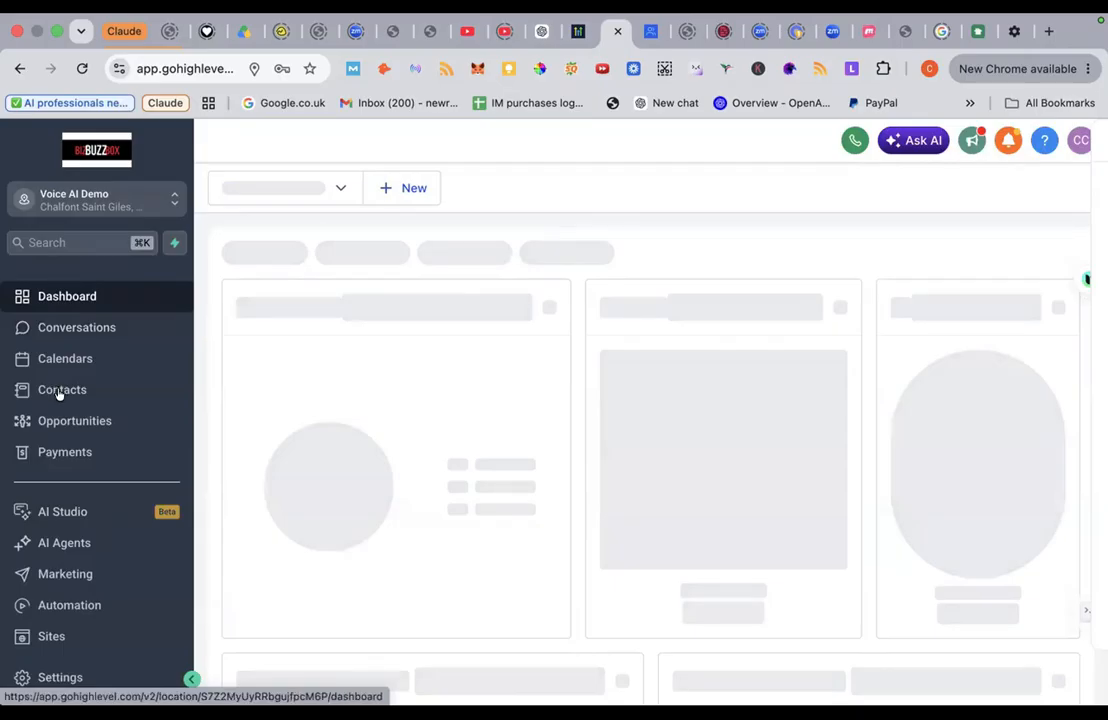
pyautogui.scroll(-2, 57, 390)
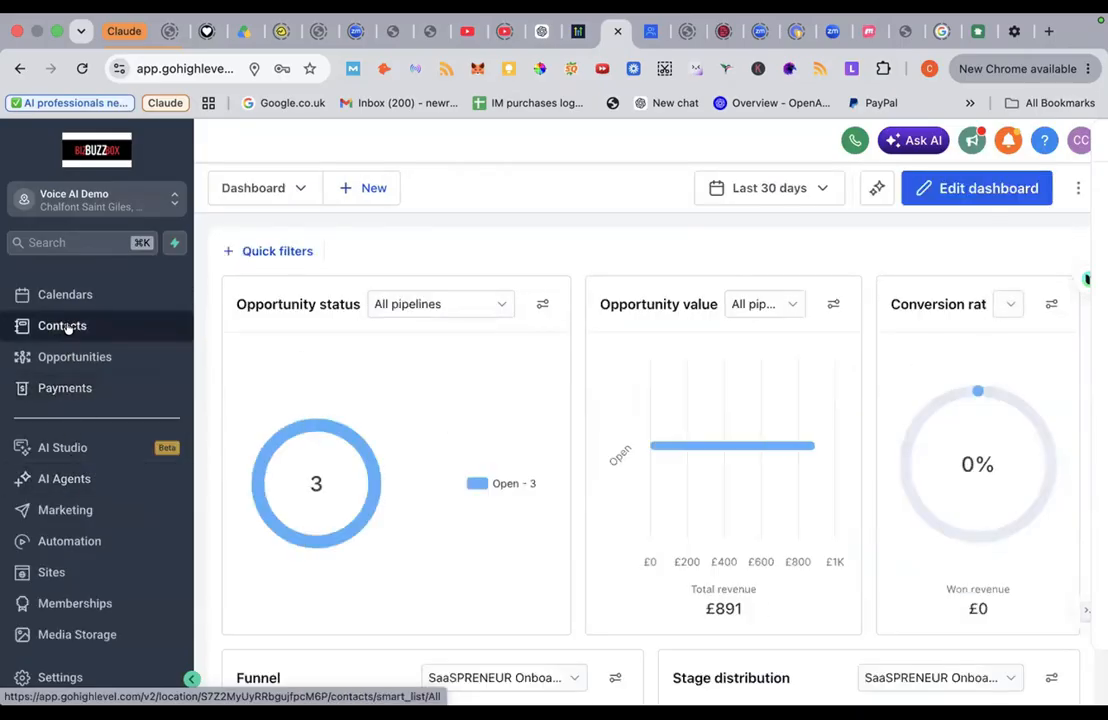
pyautogui.click(70, 326)
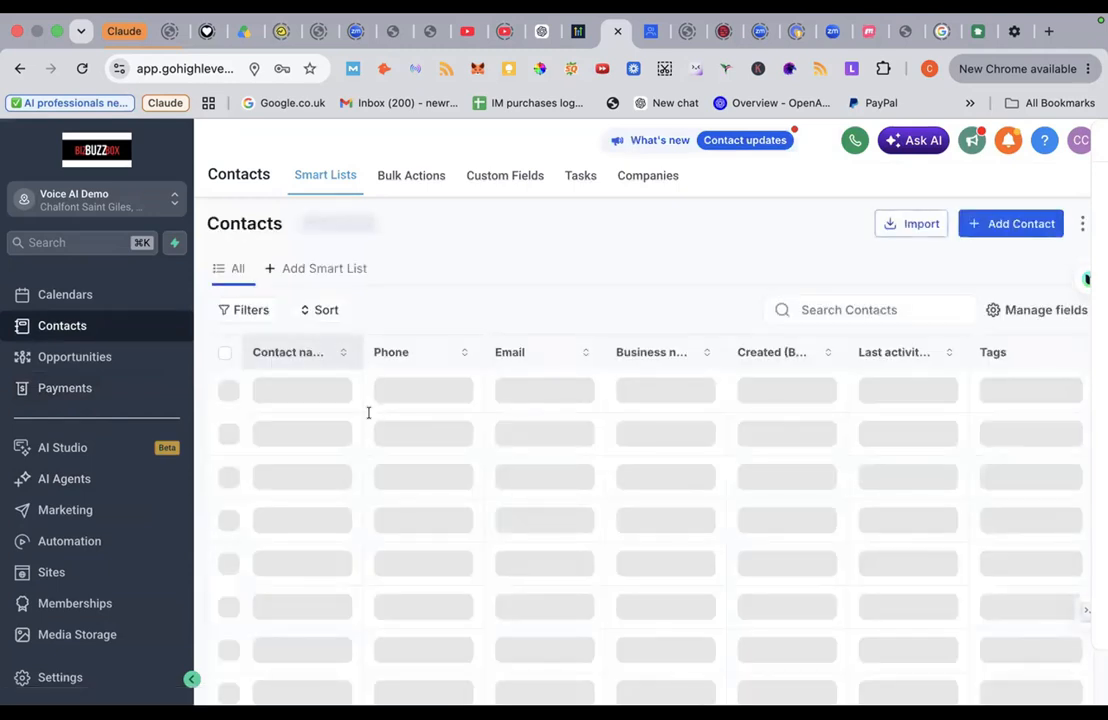
pyautogui.scroll(-1, 368, 412)
pyautogui.scroll(1, 368, 410)
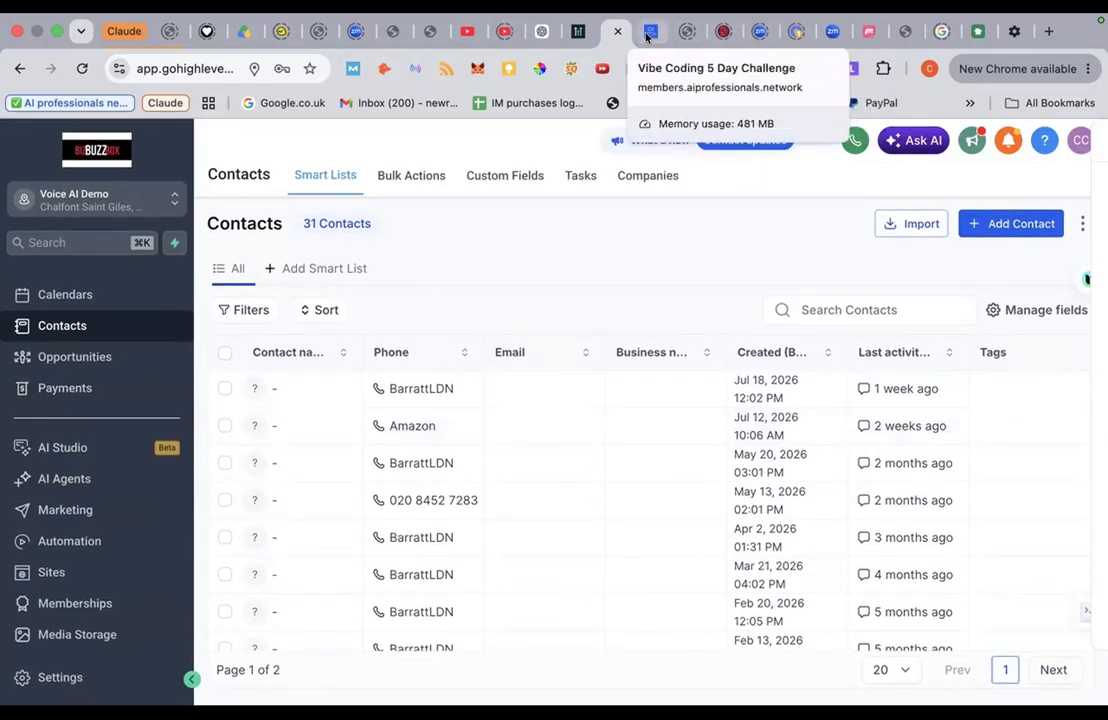
pyautogui.click(1049, 32)
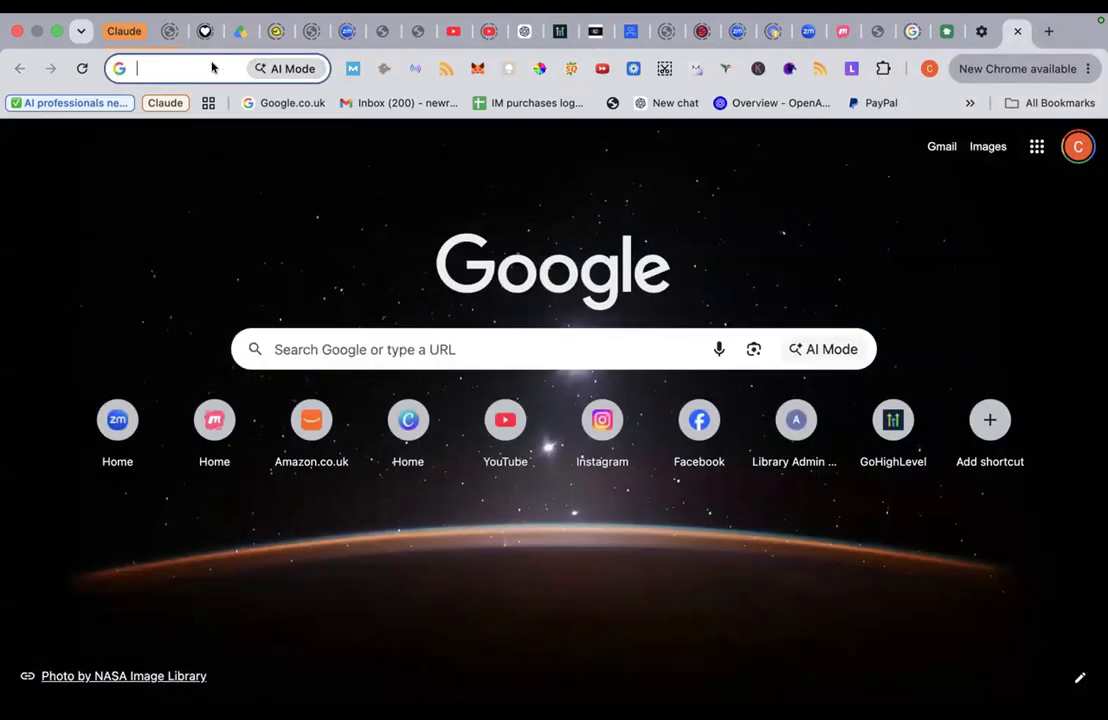
# Step: Paste the live address to load the Eldercare At Home site
pyautogui.click(212, 67)
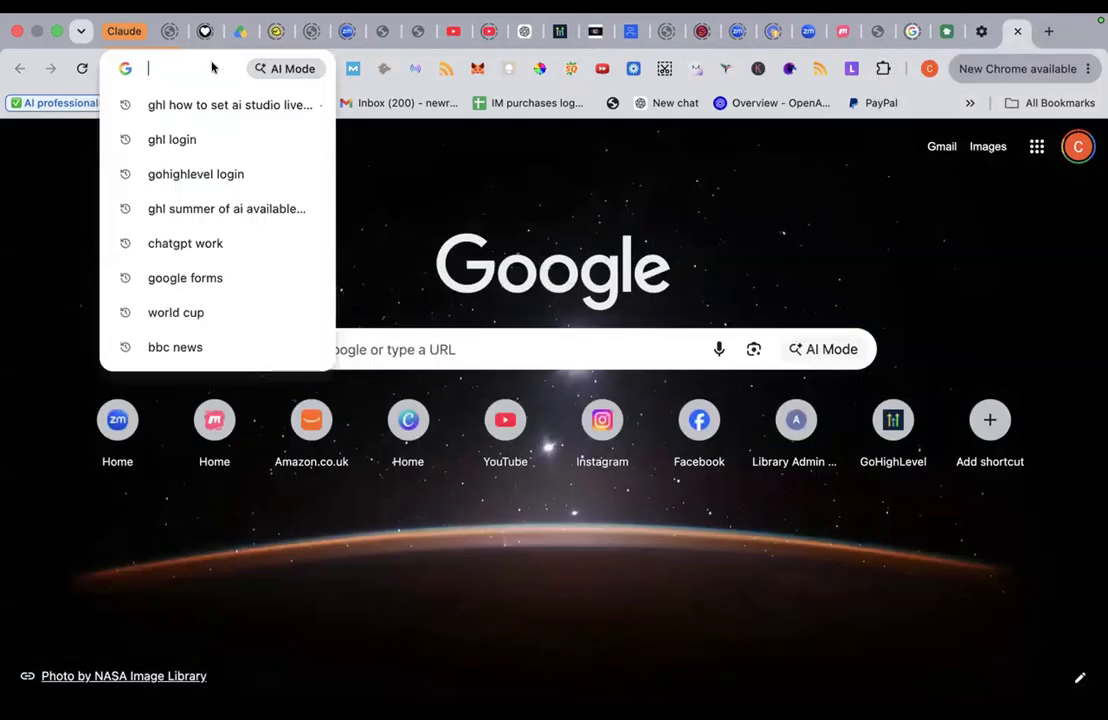
pyautogui.write('eldercare-at-home.vibepreview.com')
pyautogui.press('Return')
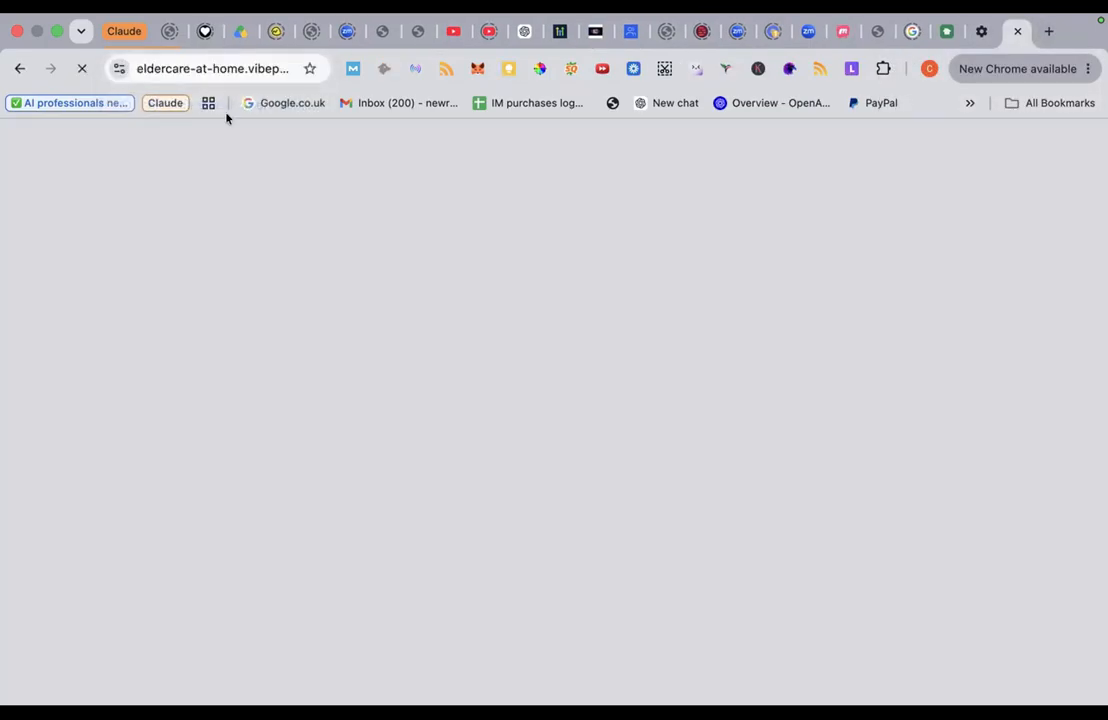
pyautogui.scroll(-5, 456, 375)
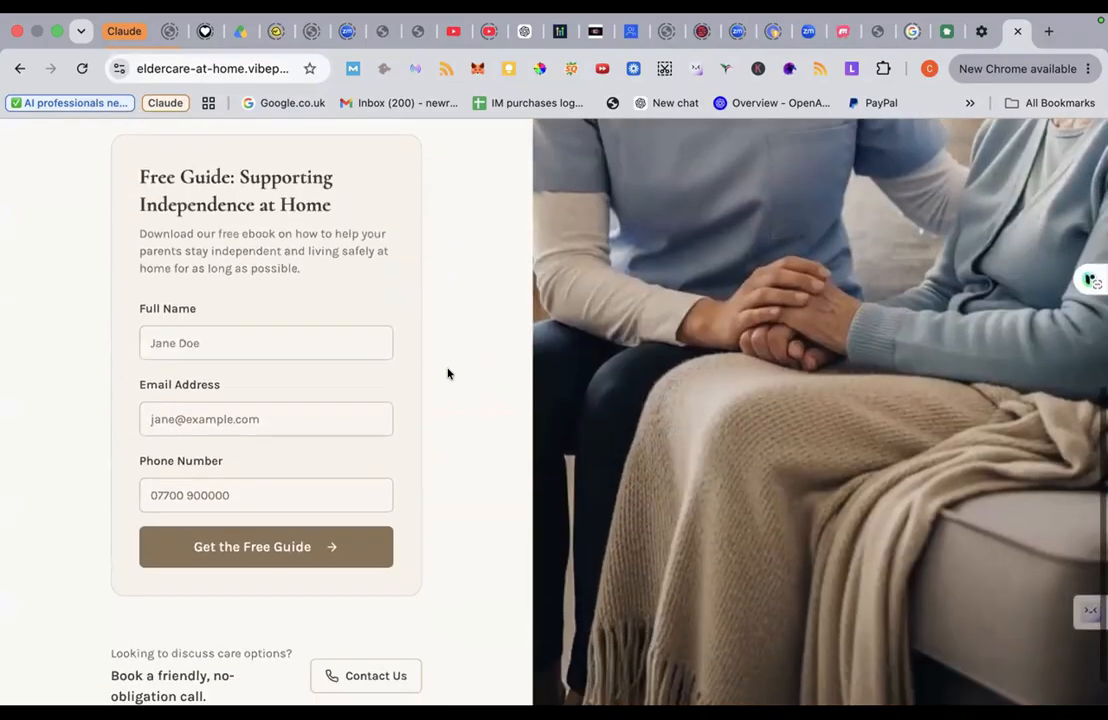
# Step: Submit the Free Guide form with autofilled test contact details, then return to GoHighLevel
pyautogui.click(281, 331)
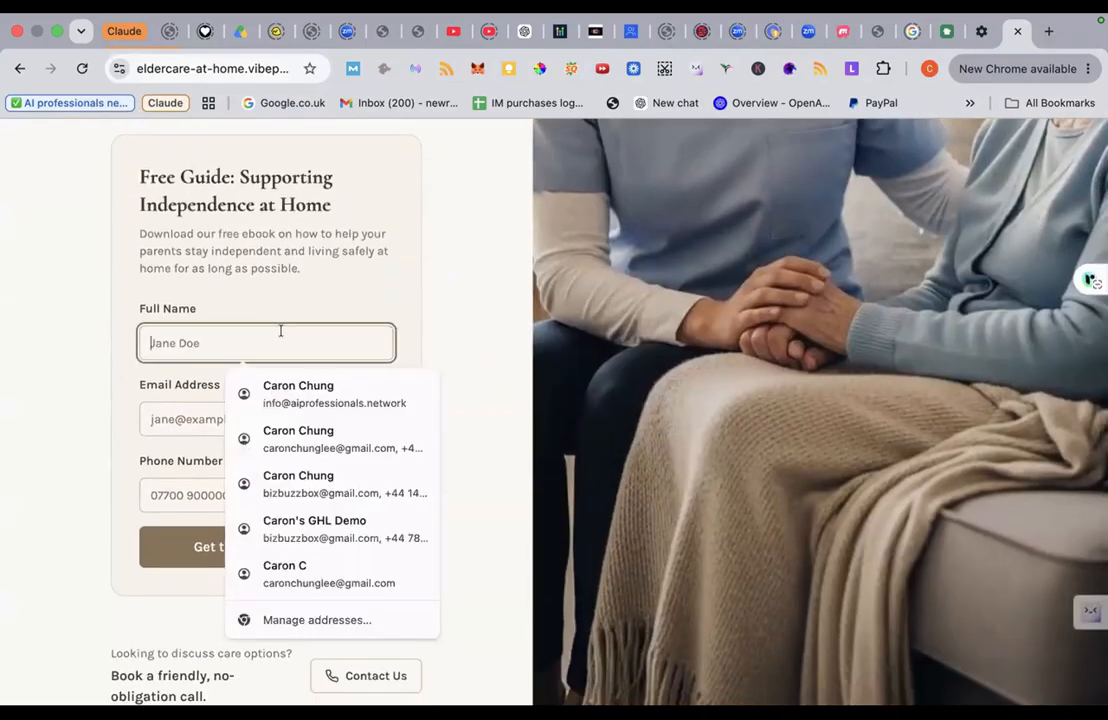
pyautogui.click(335, 395)
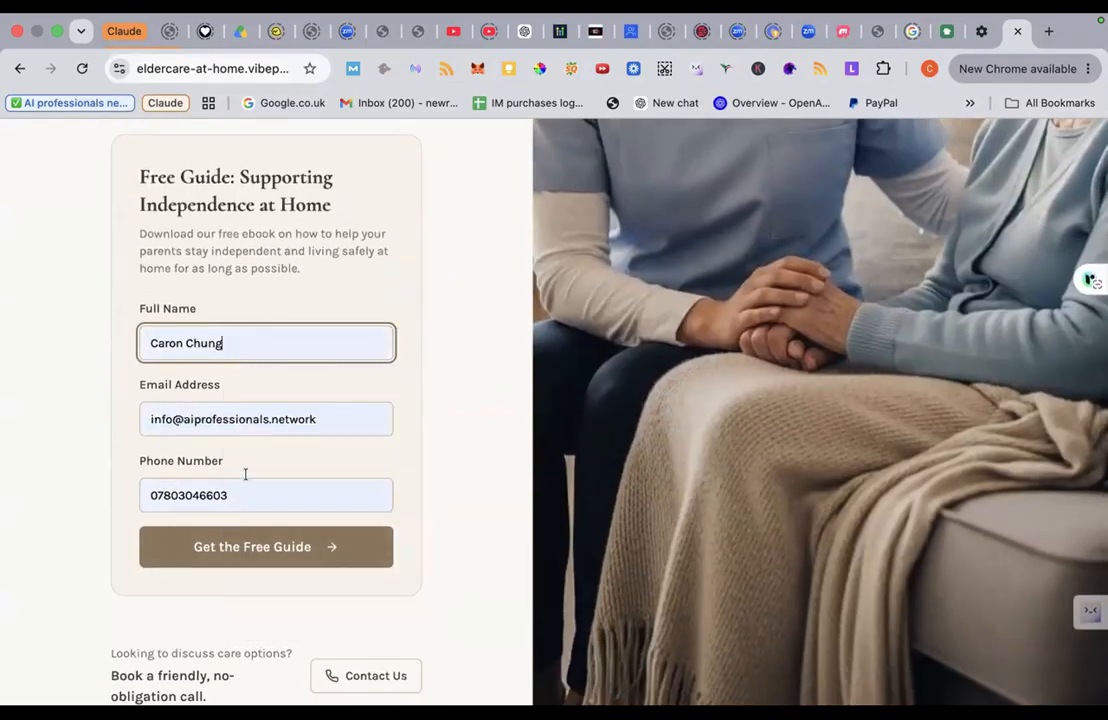
pyautogui.click(237, 556)
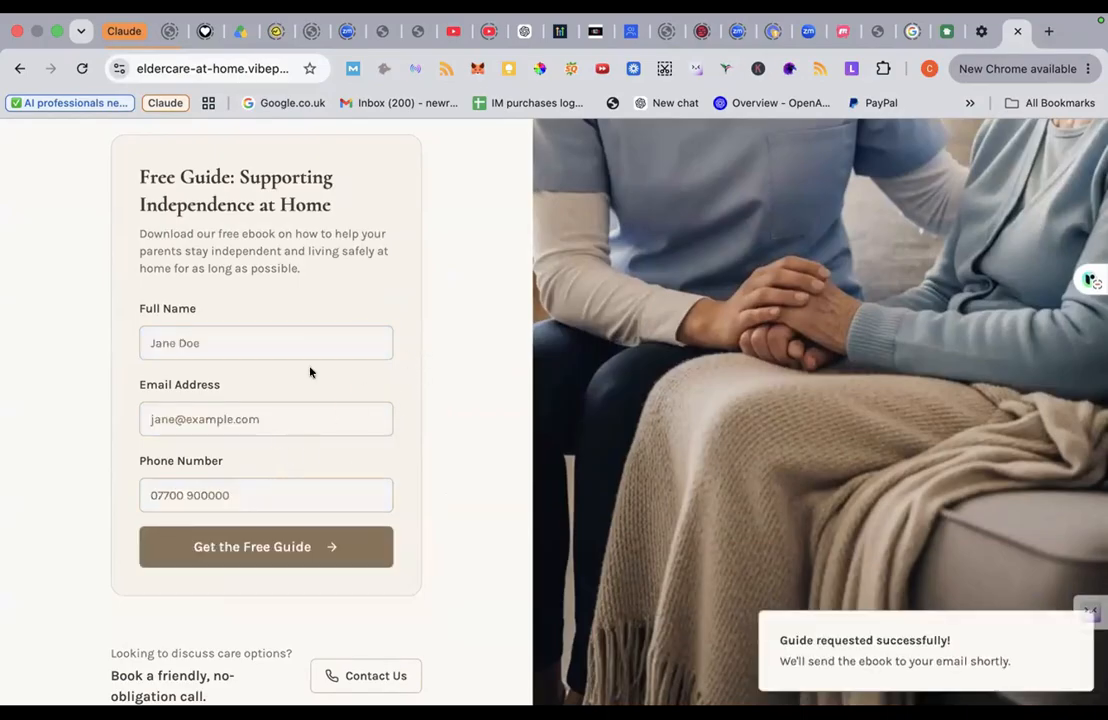
pyautogui.click(590, 33)
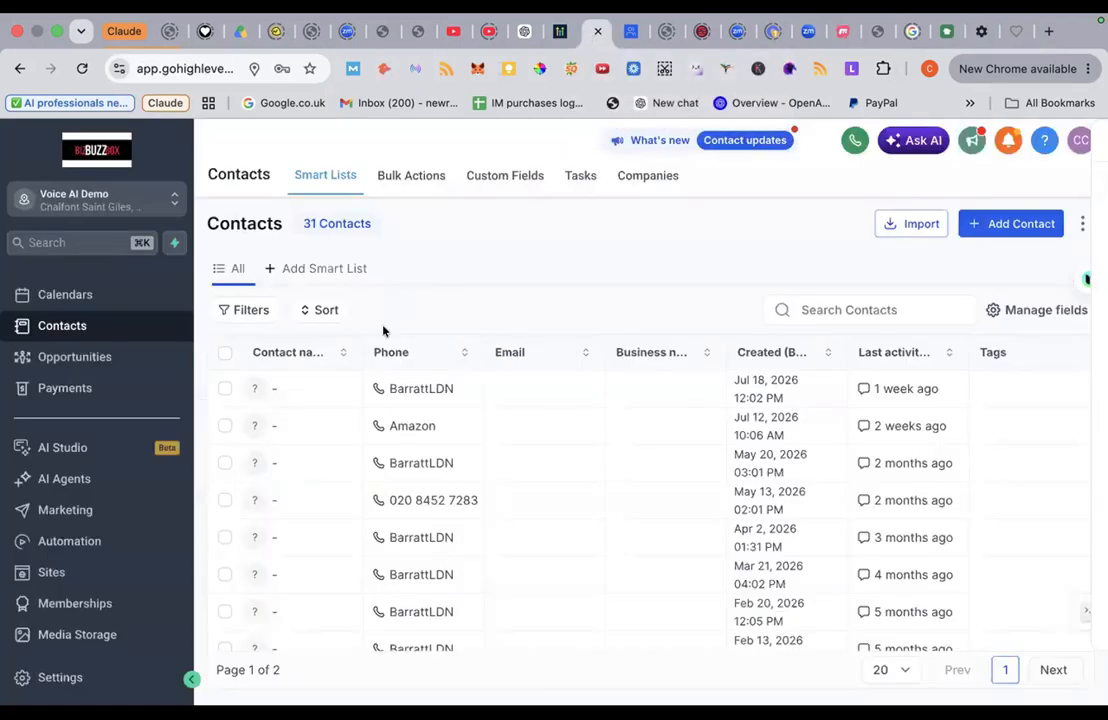
# Step: Reload the Contacts list to look for the new guide submission
pyautogui.click(83, 68)
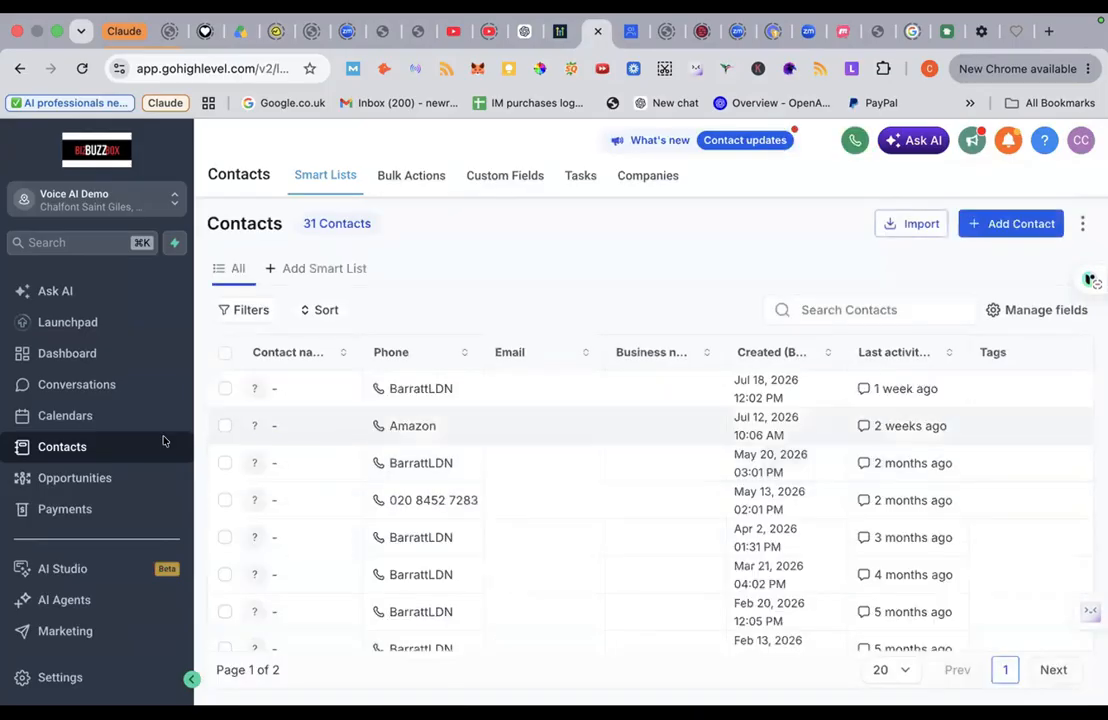
pyautogui.scroll(-3, 75, 625)
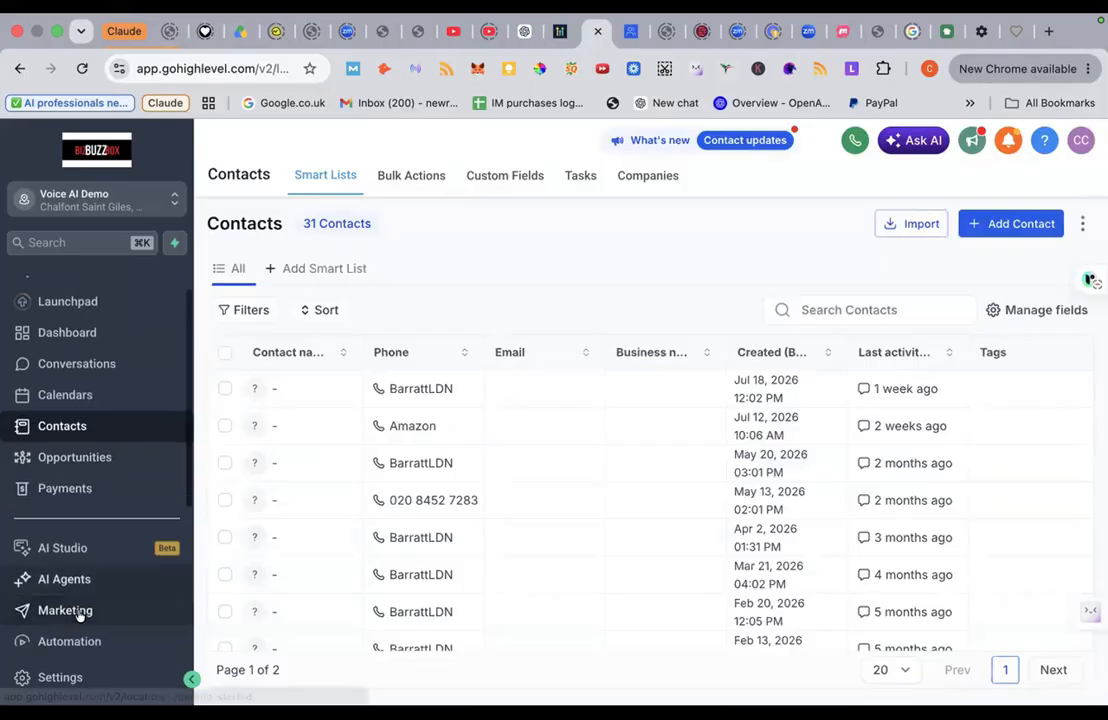
pyautogui.scroll(-2, 78, 612)
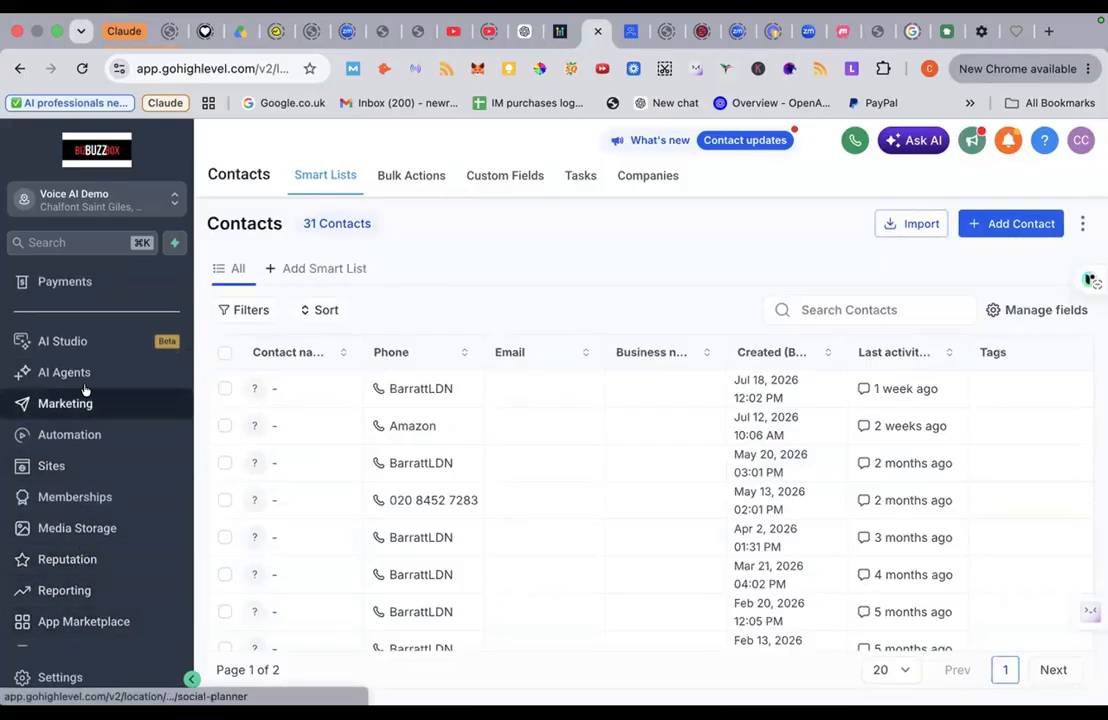
# Step: Inspect Form 0 under Sites > Forms, recheck Contacts (still 31), then open AI Studio
pyautogui.click(52, 466)
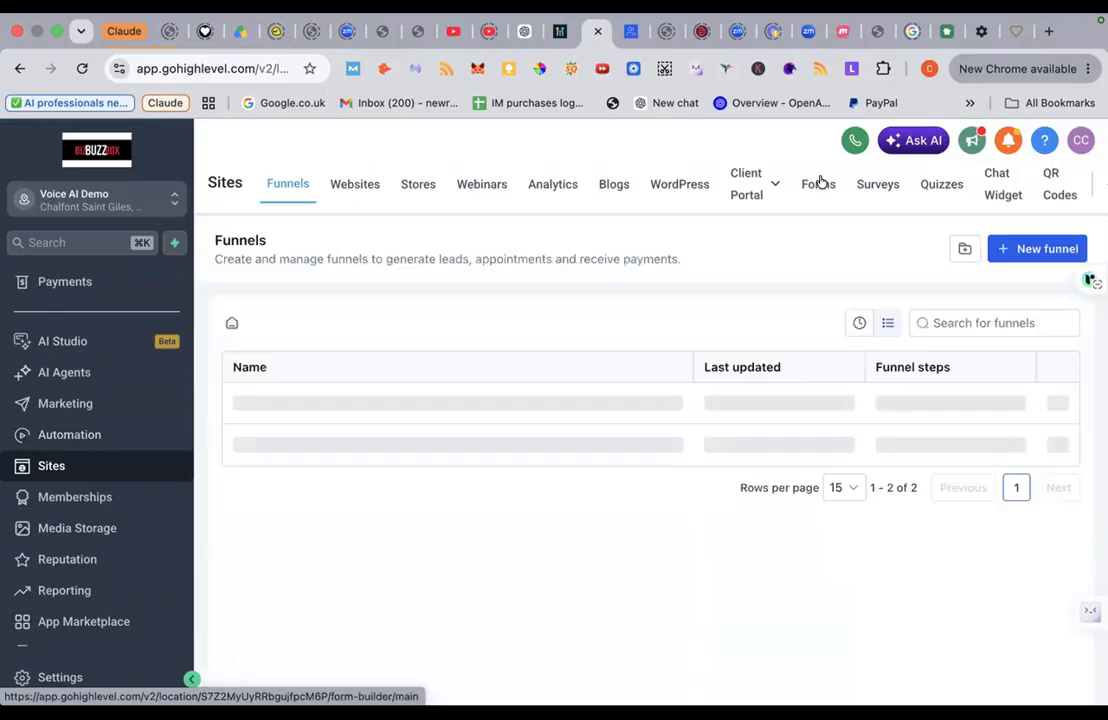
pyautogui.click(818, 183)
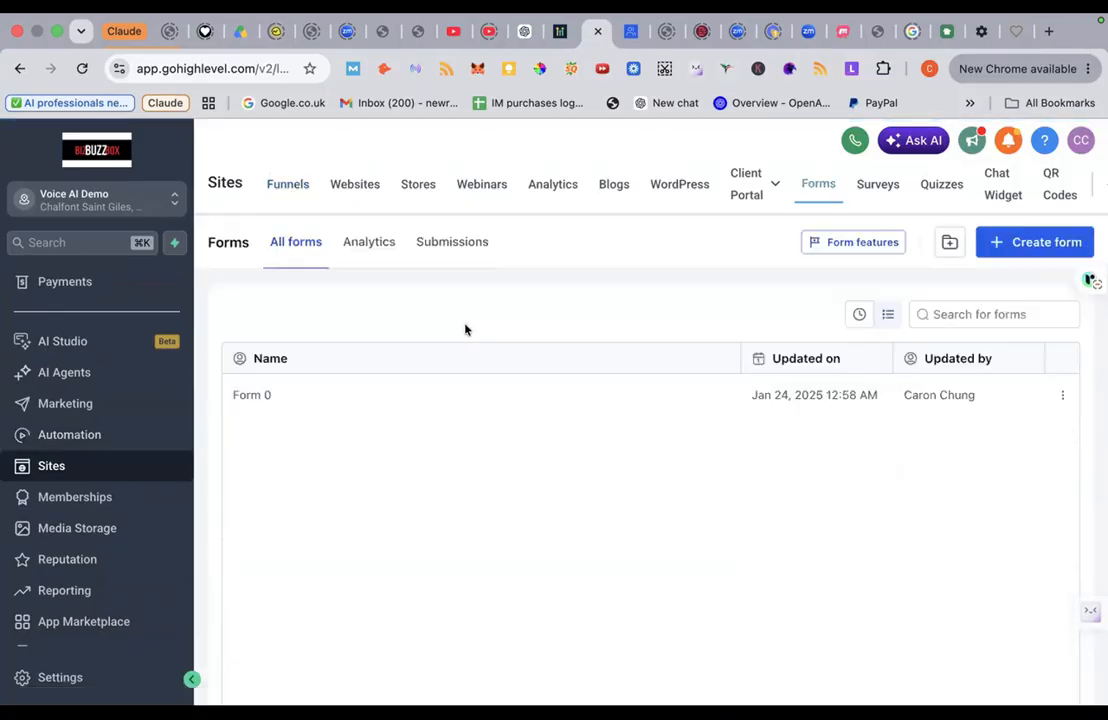
pyautogui.click(268, 396)
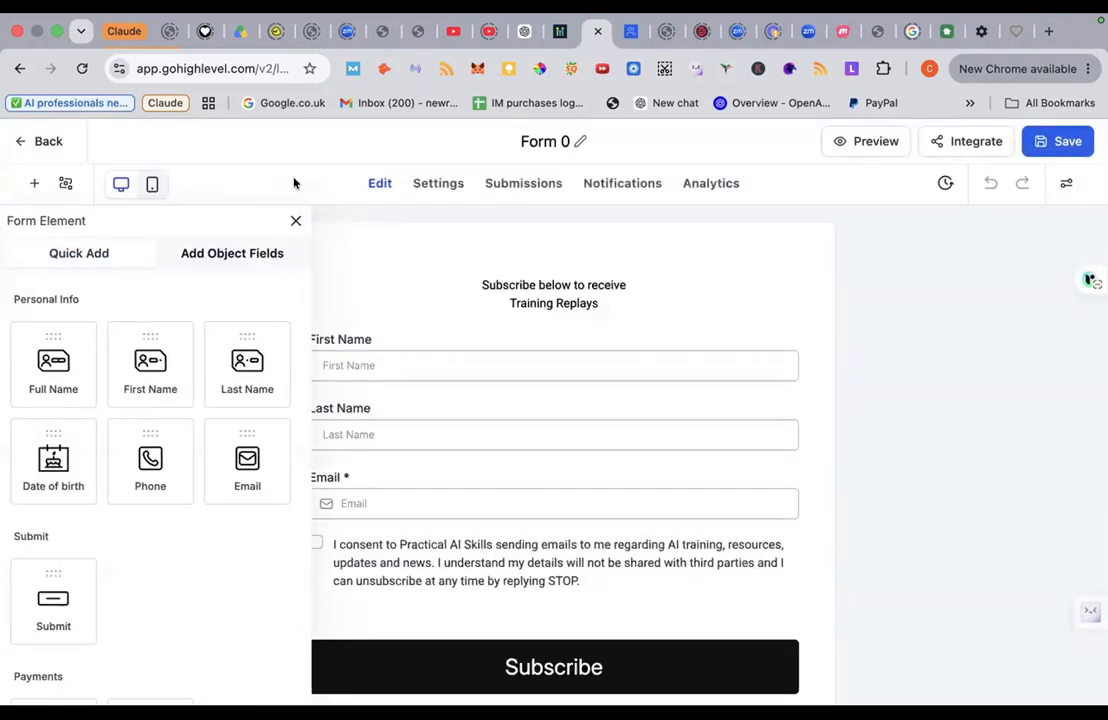
pyautogui.click(40, 141)
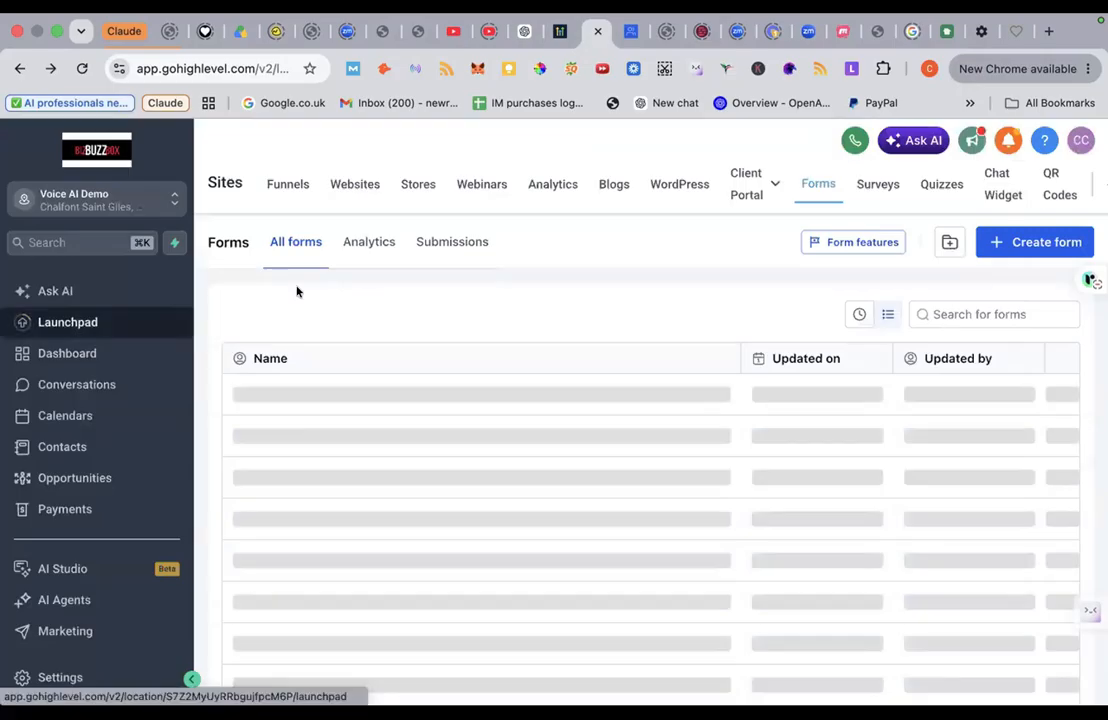
pyautogui.scroll(-3, 136, 486)
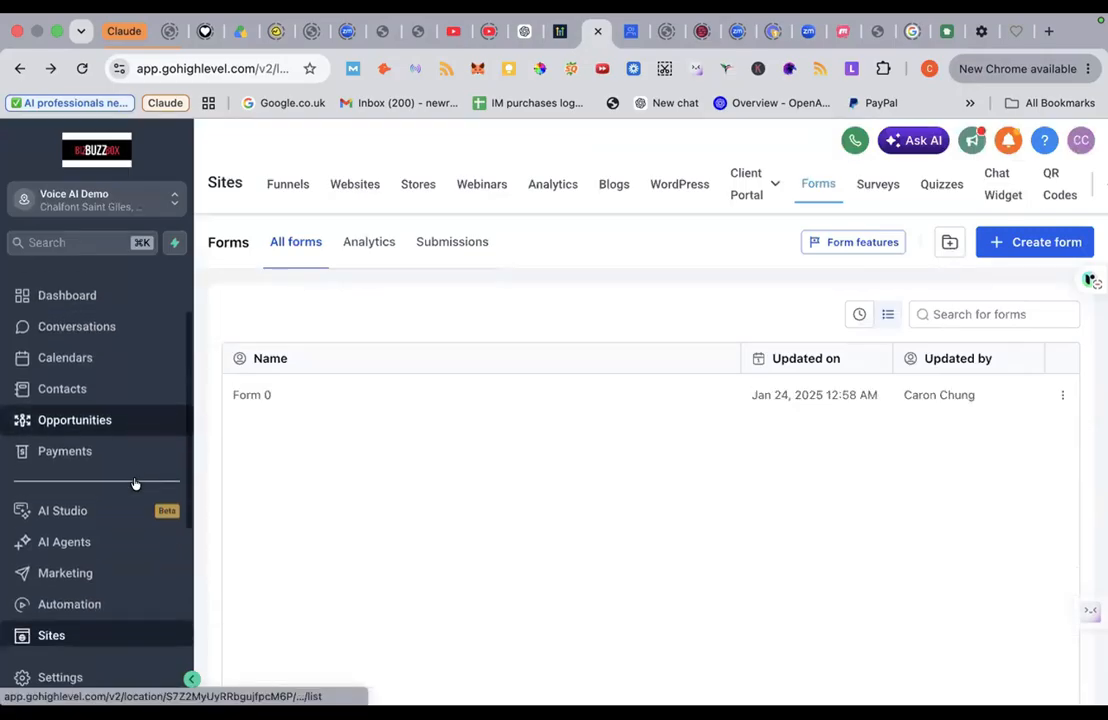
pyautogui.scroll(-2, 136, 484)
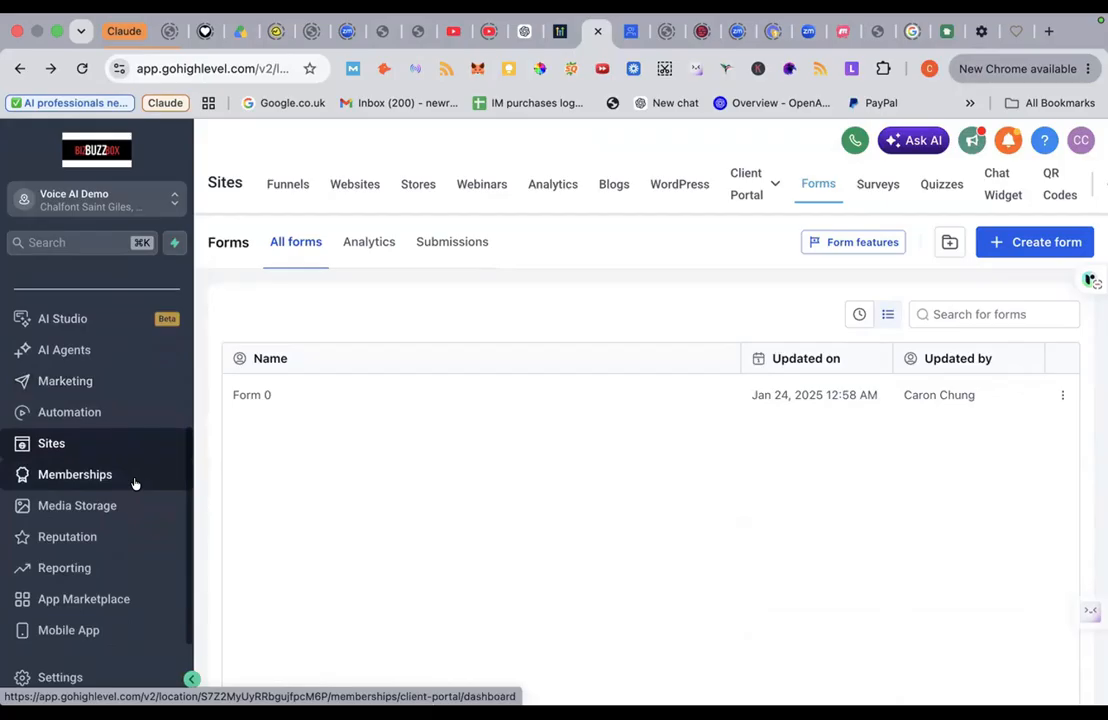
pyautogui.scroll(5, 135, 483)
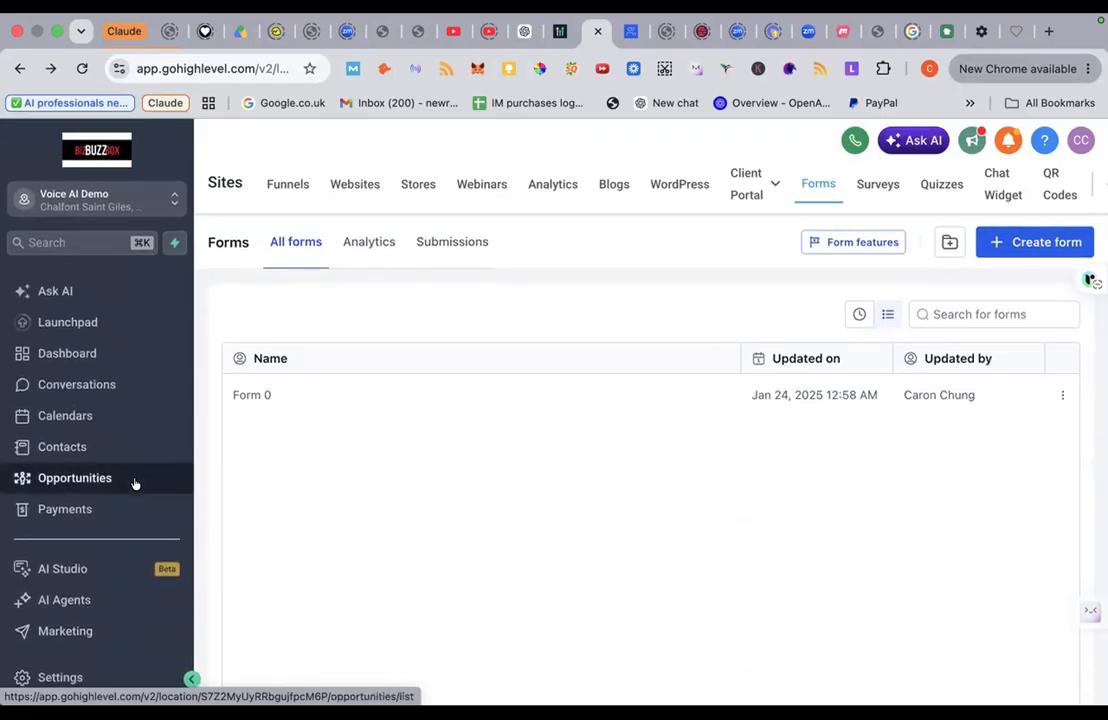
pyautogui.scroll(-3, 135, 484)
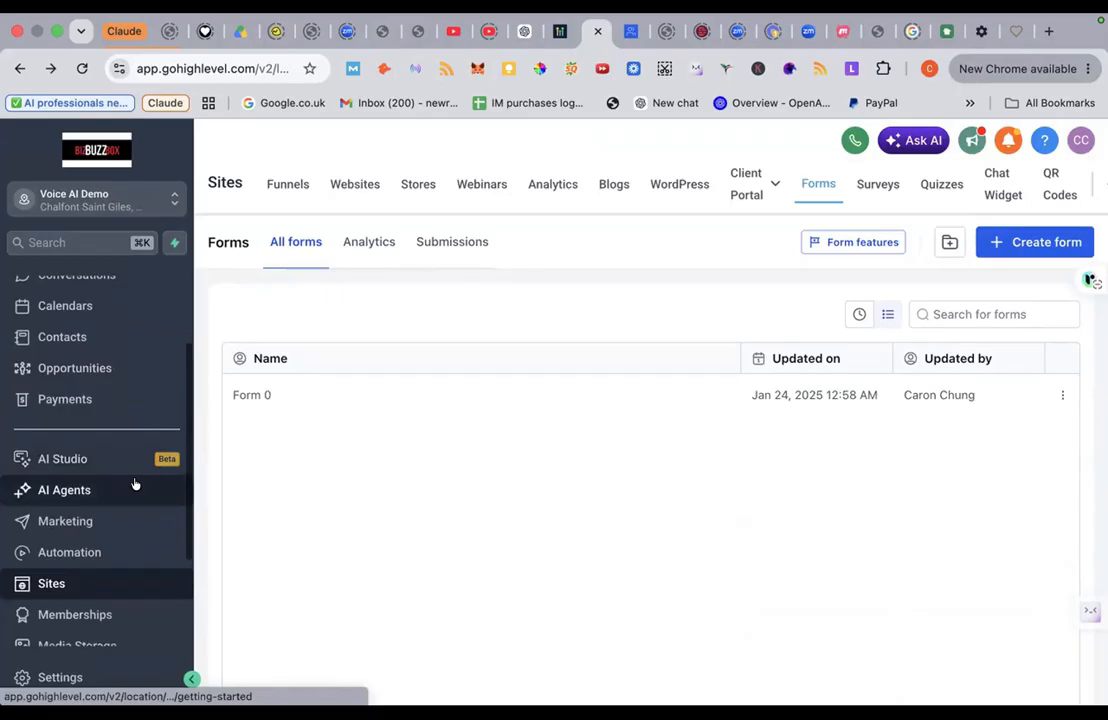
pyautogui.scroll(3, 135, 484)
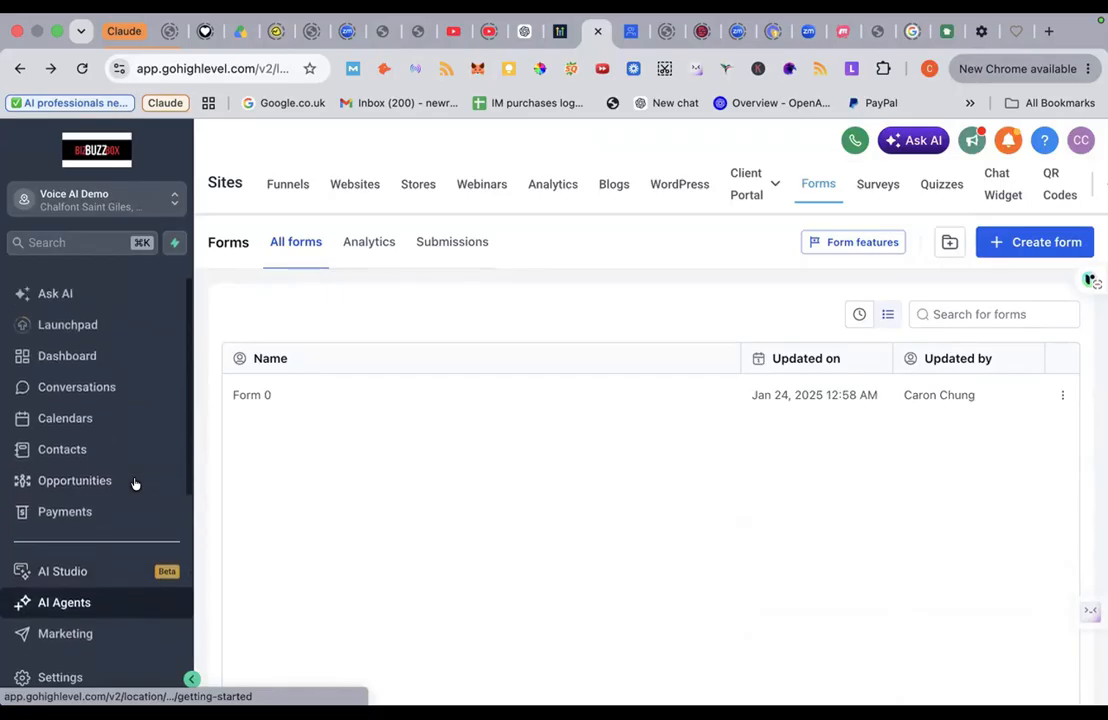
pyautogui.click(75, 449)
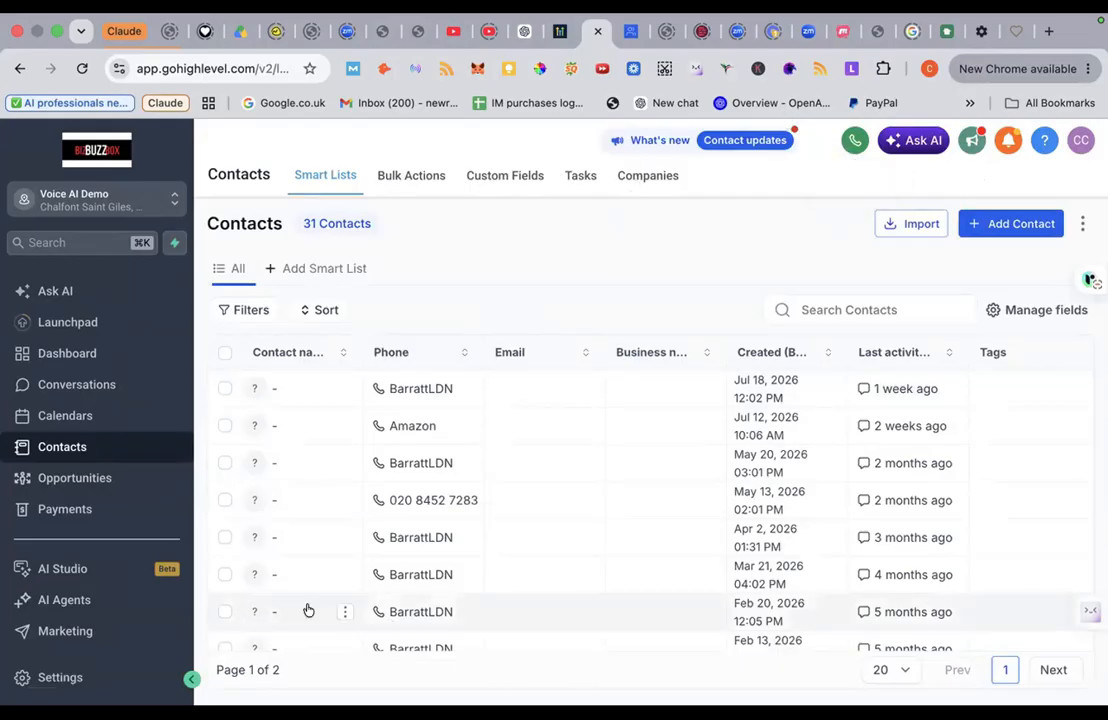
pyautogui.click(80, 569)
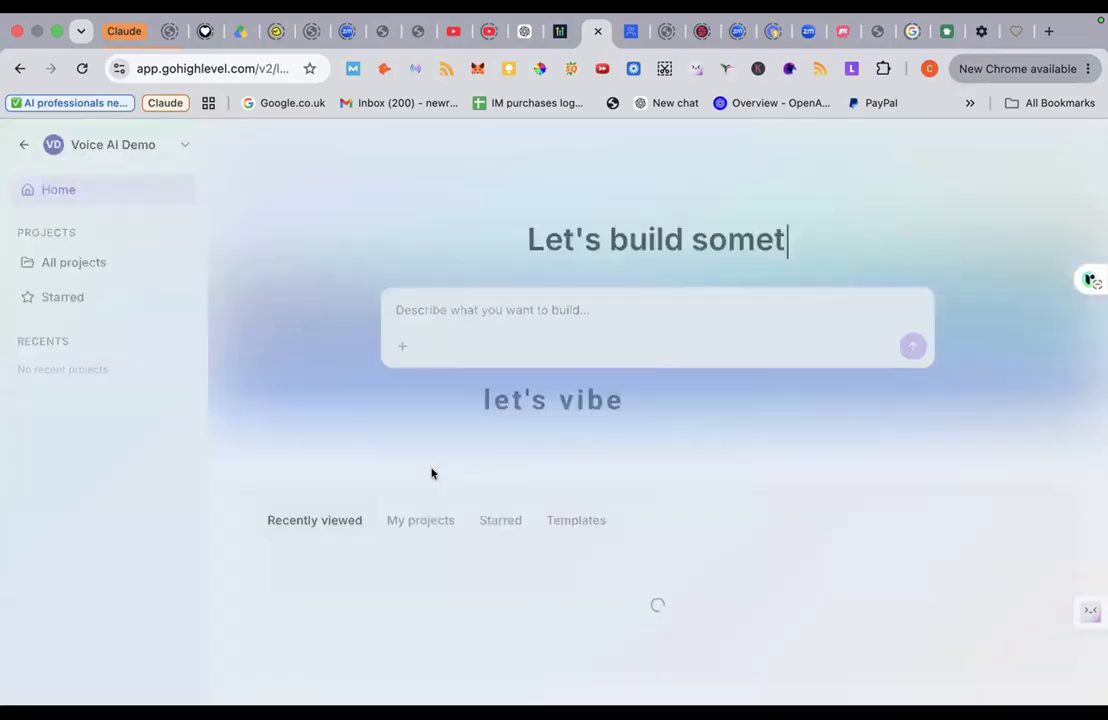
# Step: Open the Eldercare At Home project, then back out to the main account workspace
pyautogui.scroll(-3, 432, 473)
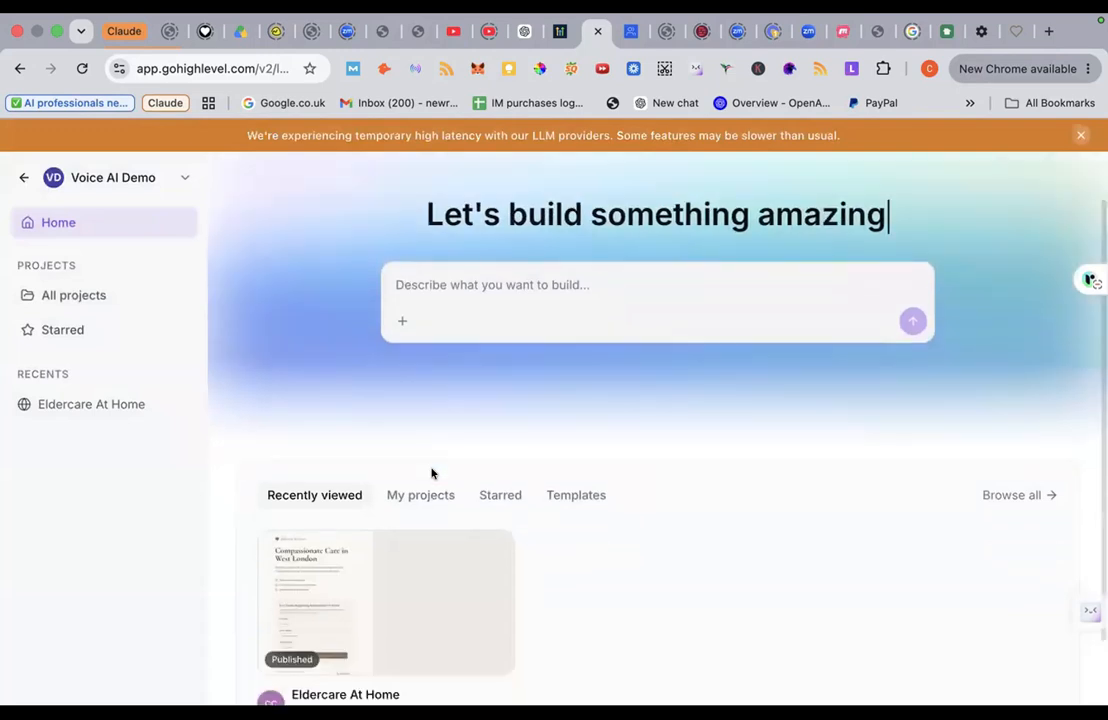
pyautogui.click(349, 496)
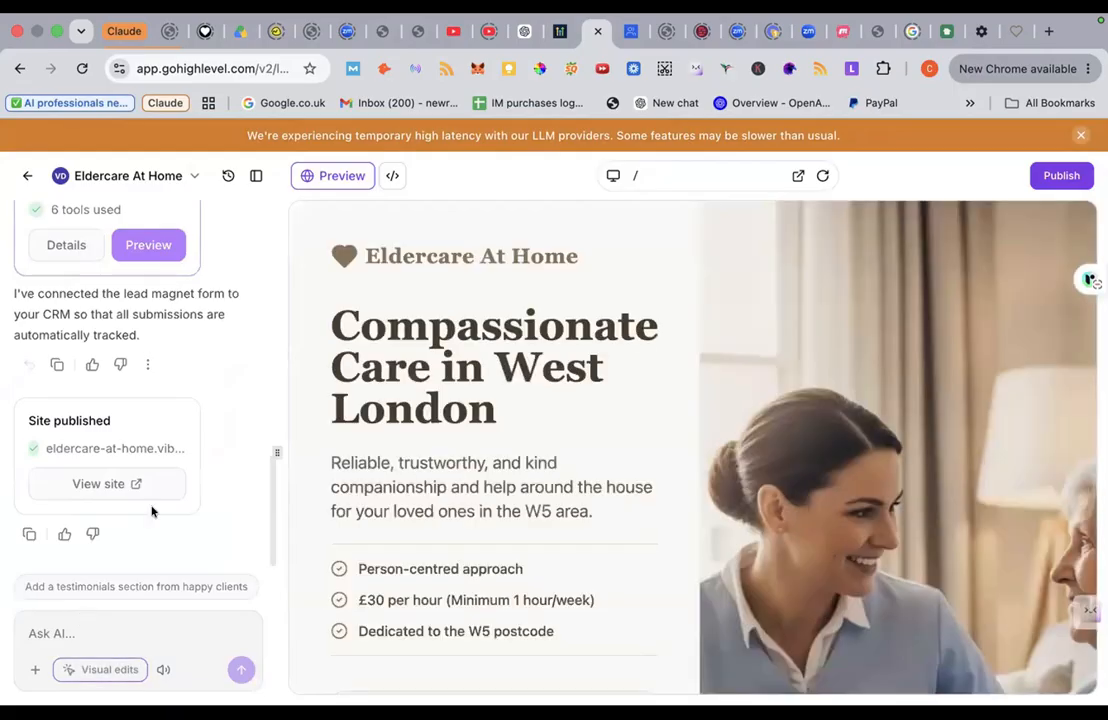
pyautogui.click(21, 177)
pyautogui.click(21, 177)
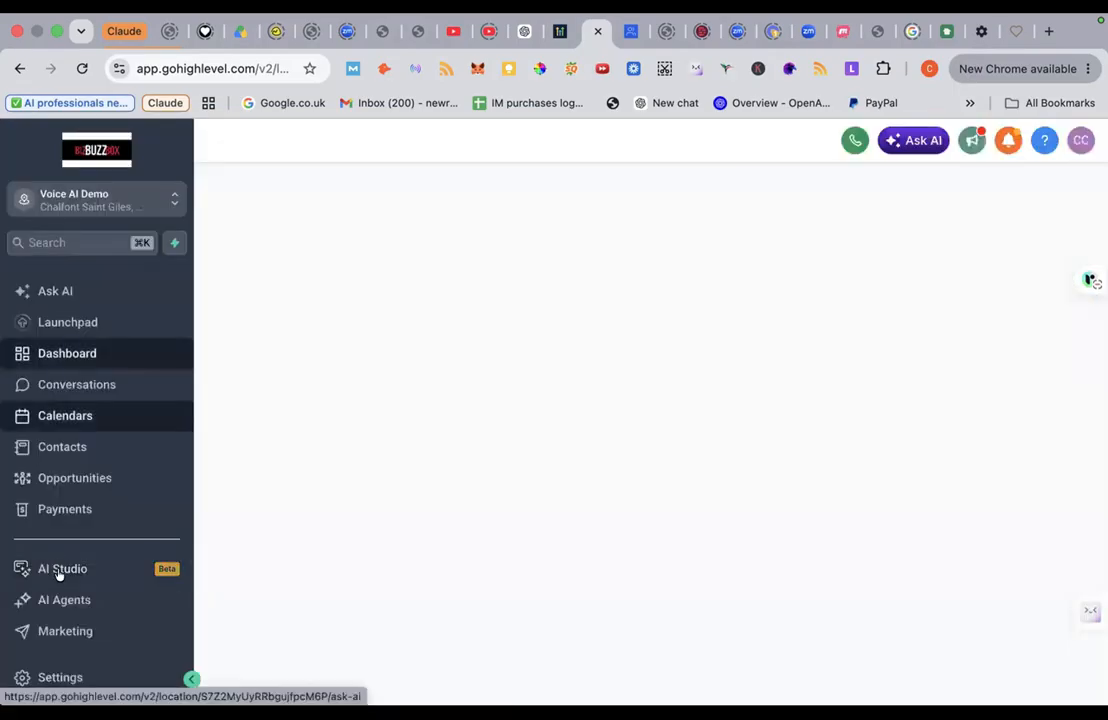
# Step: Go to Sites > Forms and start a new form from scratch
pyautogui.scroll(-2, 58, 584)
pyautogui.scroll(-1, 60, 582)
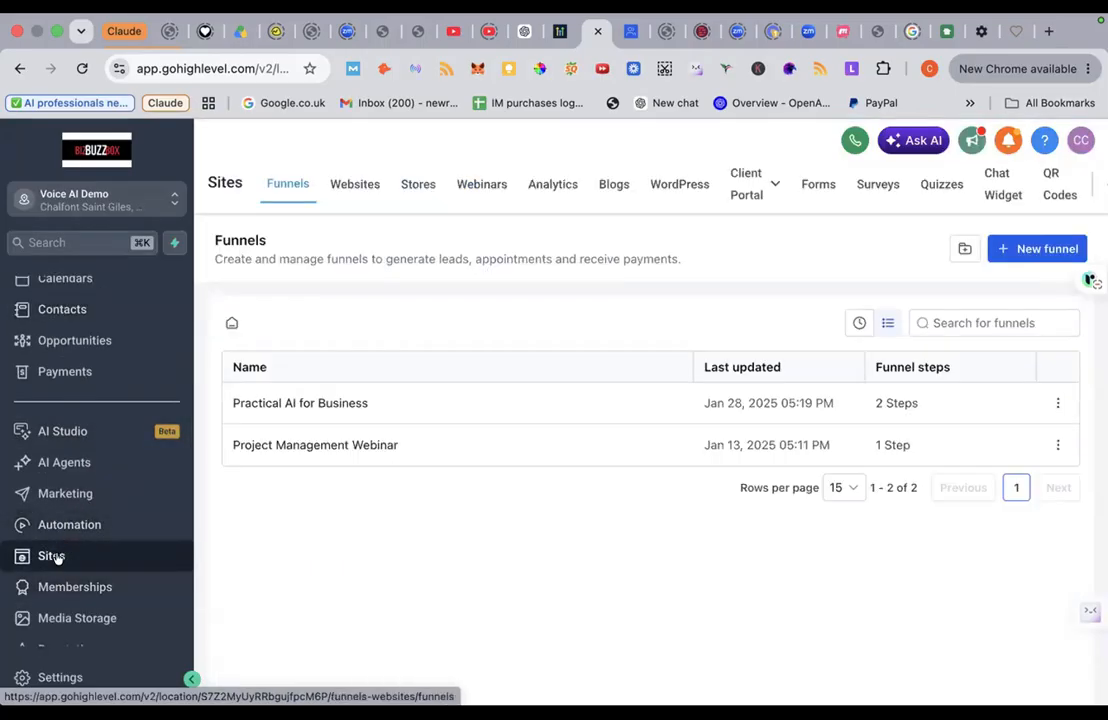
pyautogui.click(824, 189)
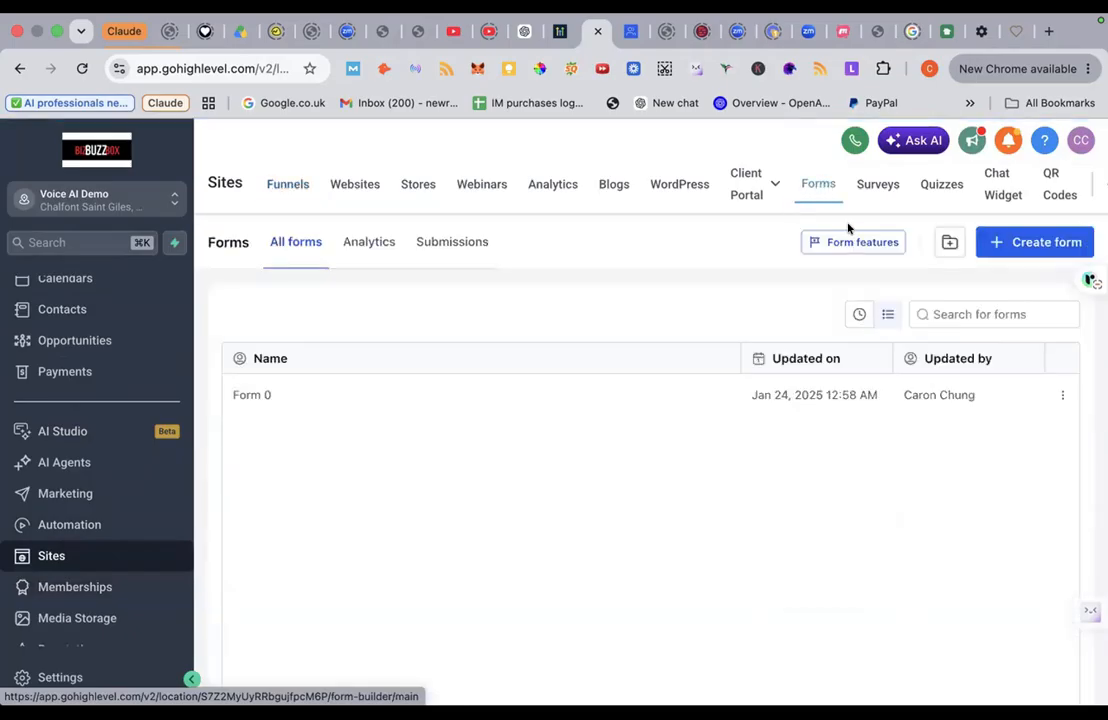
pyautogui.click(1020, 241)
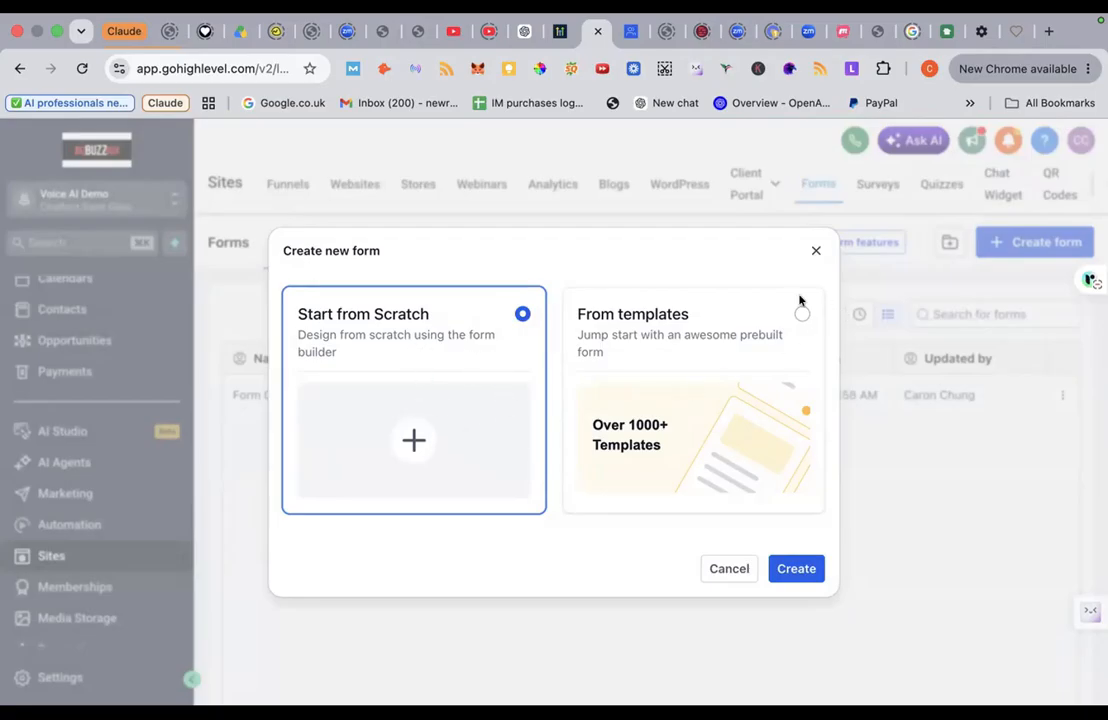
# Step: Create a blank form titled 'Elderly care ebook' and close the form elements panel
pyautogui.click(818, 579)
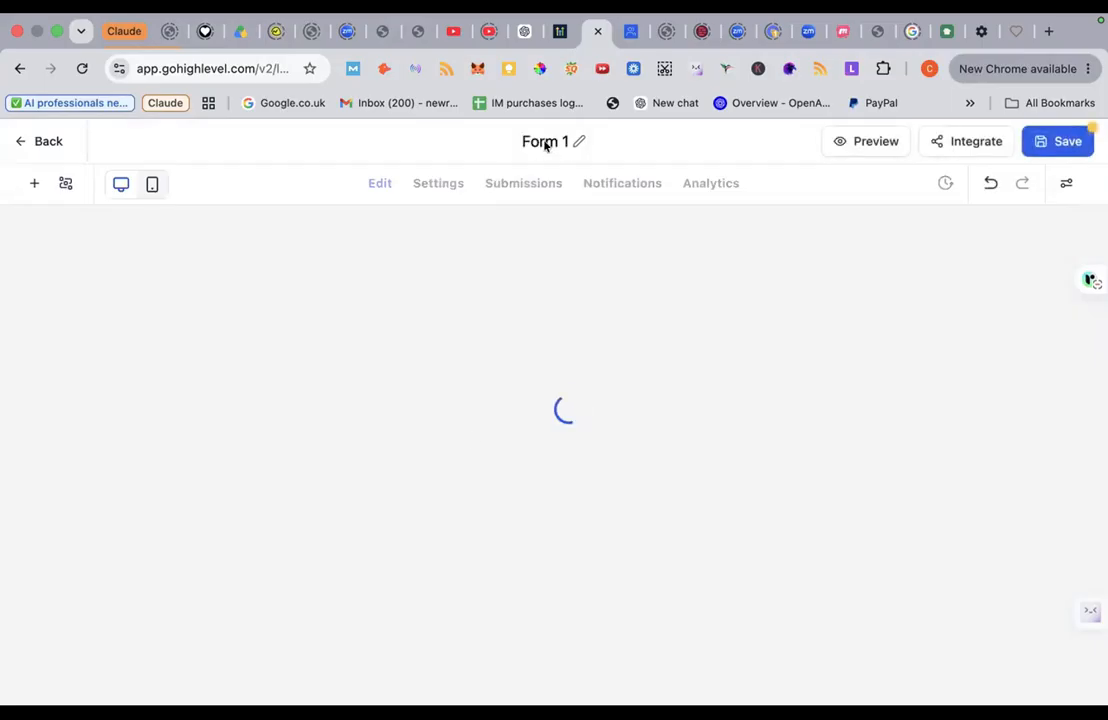
pyautogui.click(540, 143)
pyautogui.write('Eld')
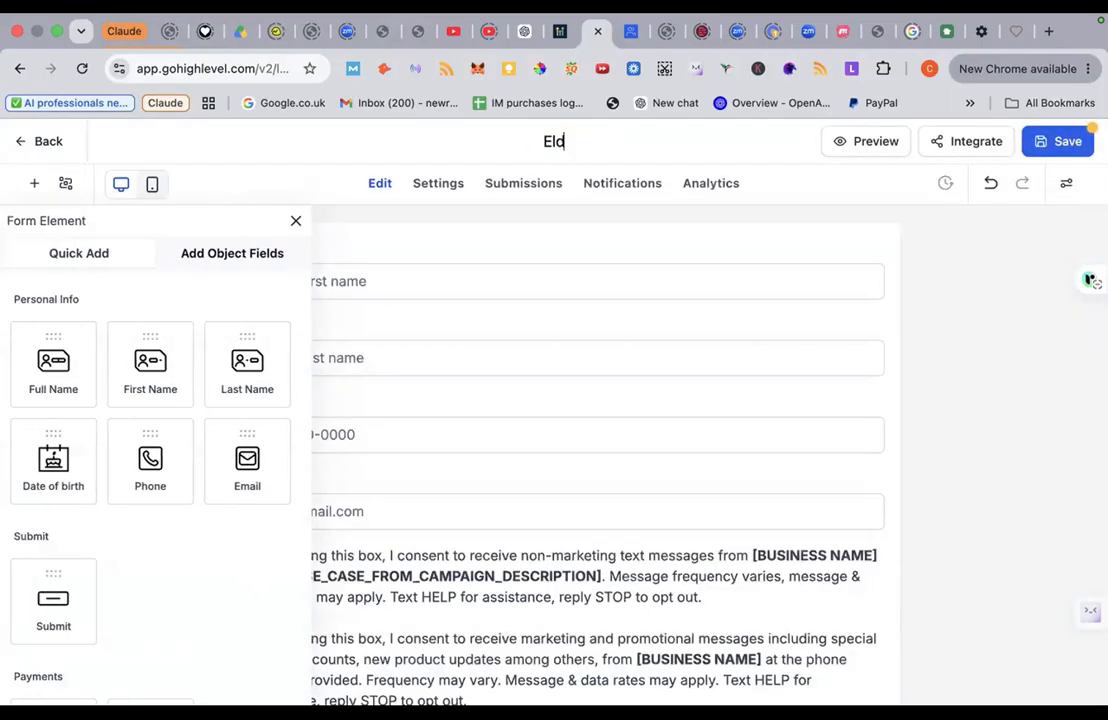
pyautogui.write('erly care o')
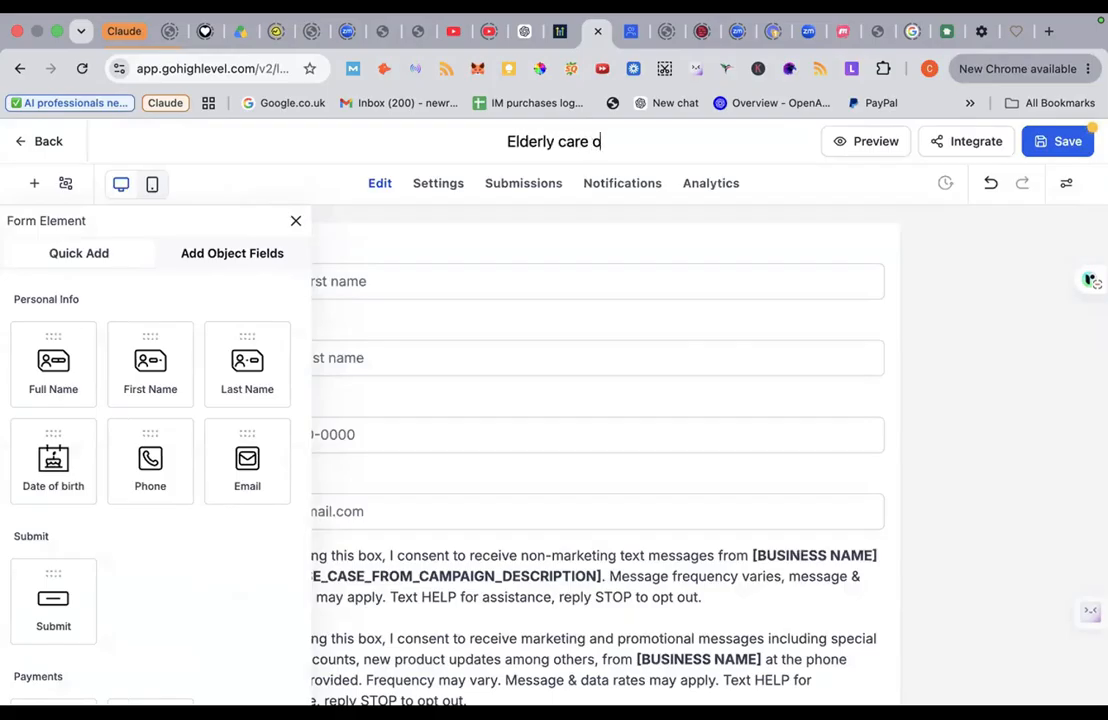
pyautogui.press('BackSpace')
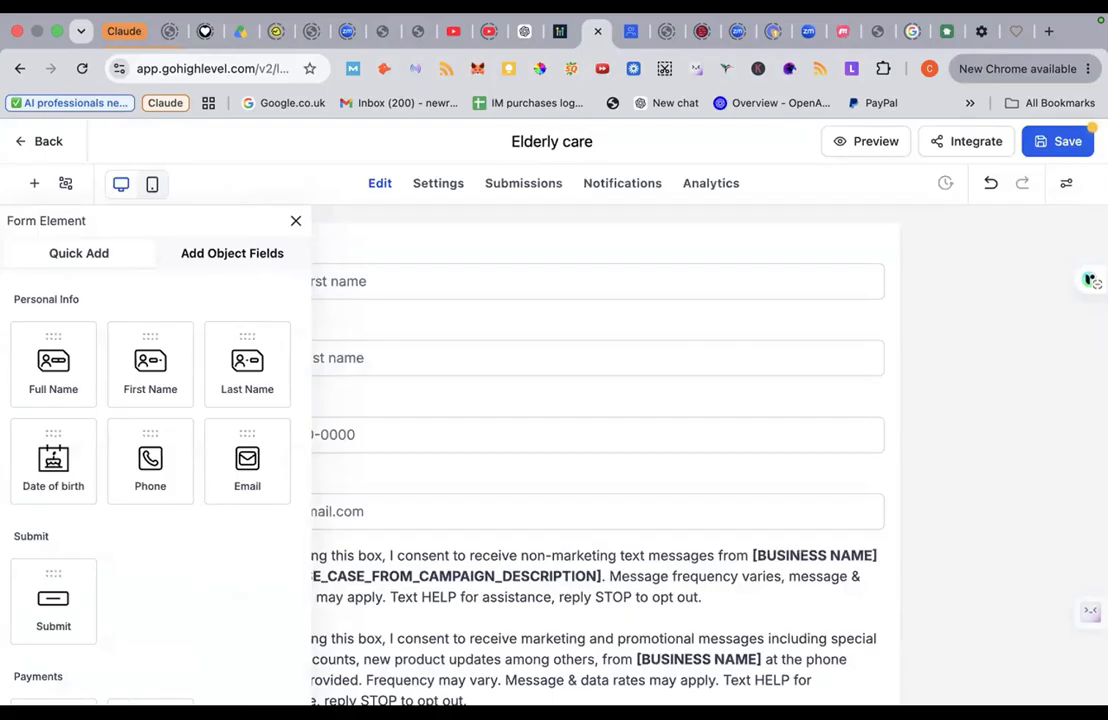
pyautogui.write('ebook')
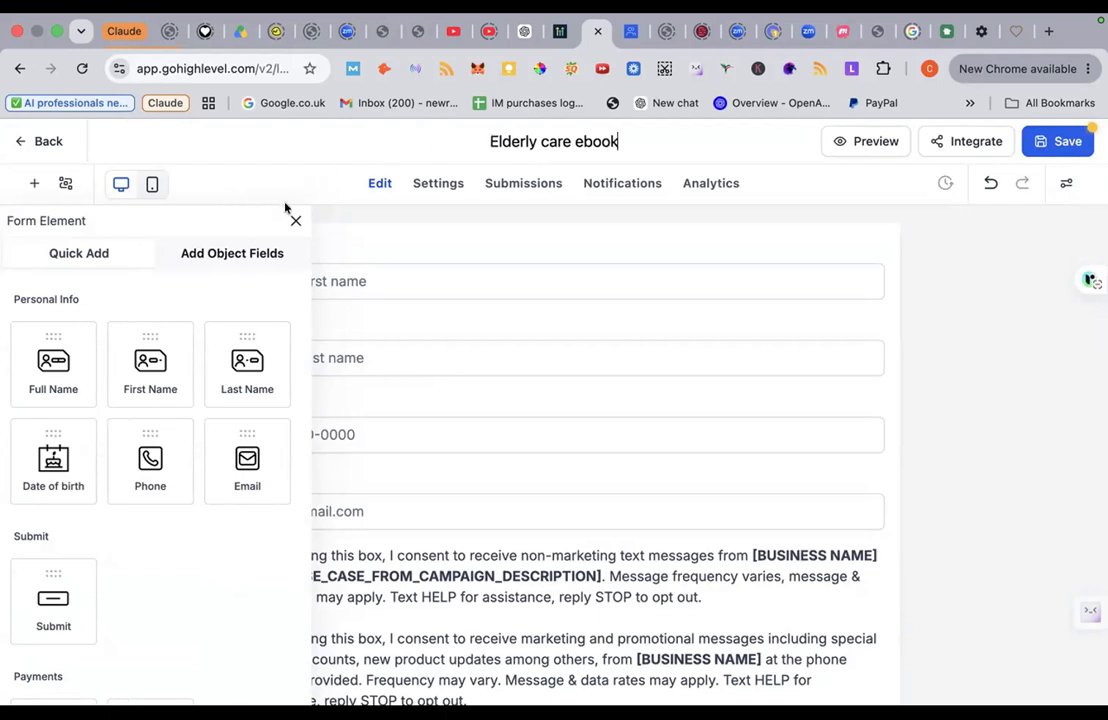
pyautogui.click(294, 220)
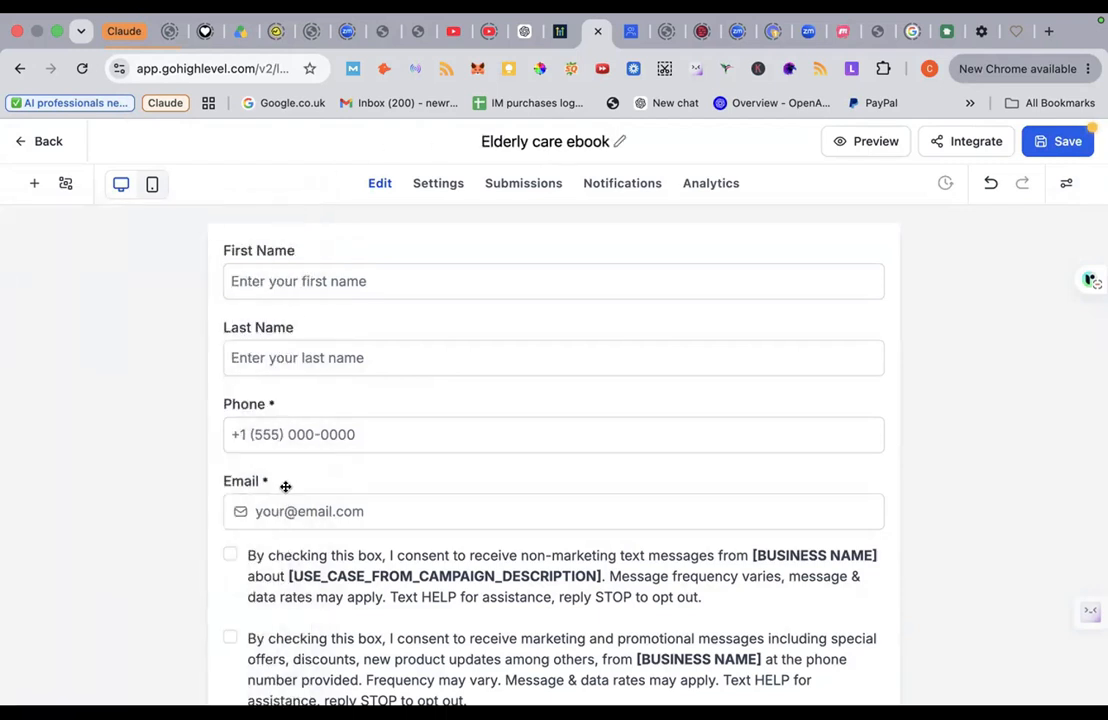
pyautogui.scroll(-3, 287, 511)
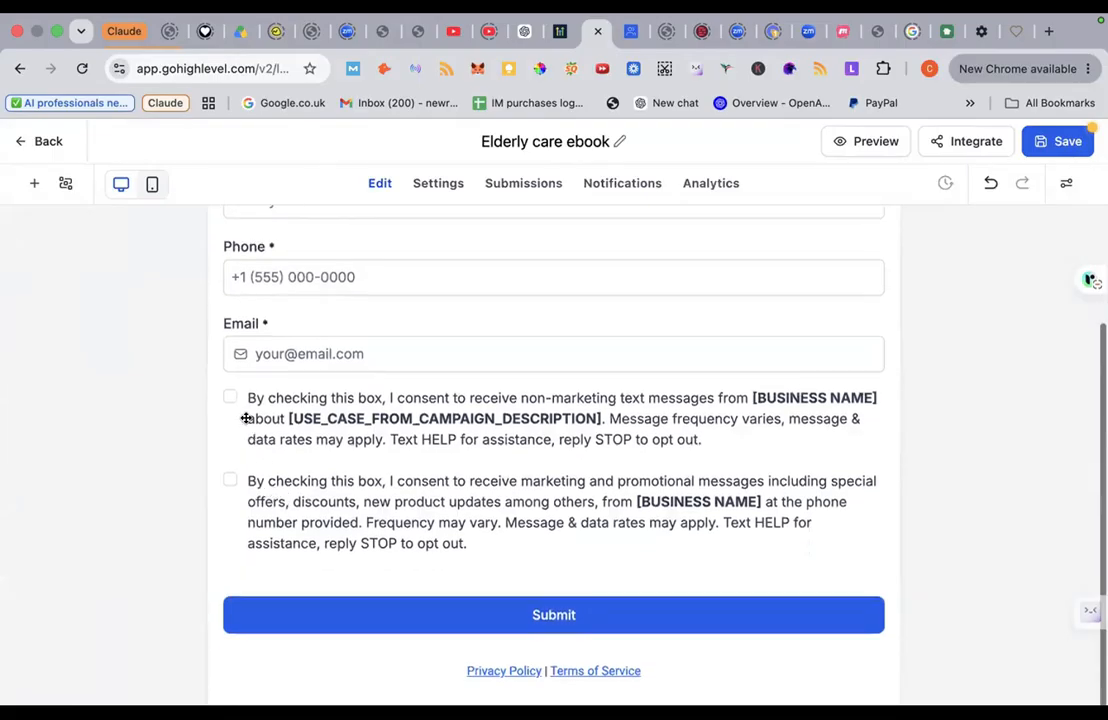
# Step: Delete the second consent statement (T & C 2) in the terms checkbox settings
pyautogui.click(317, 430)
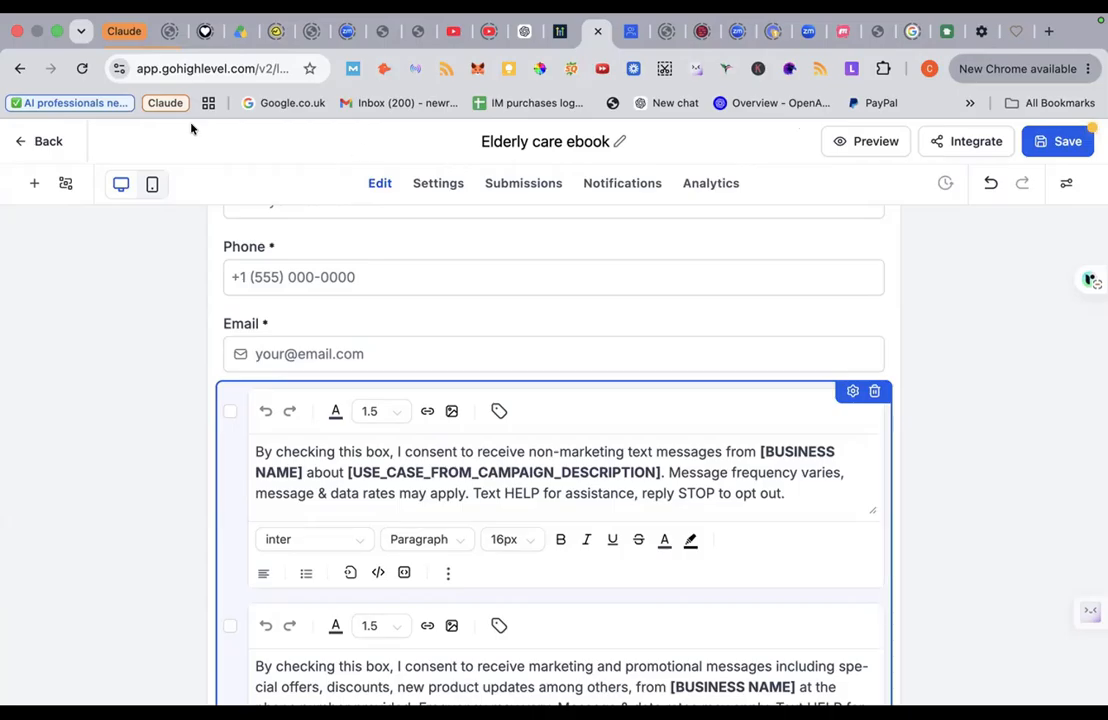
pyautogui.click(811, 459)
pyautogui.click(718, 442)
pyautogui.click(852, 392)
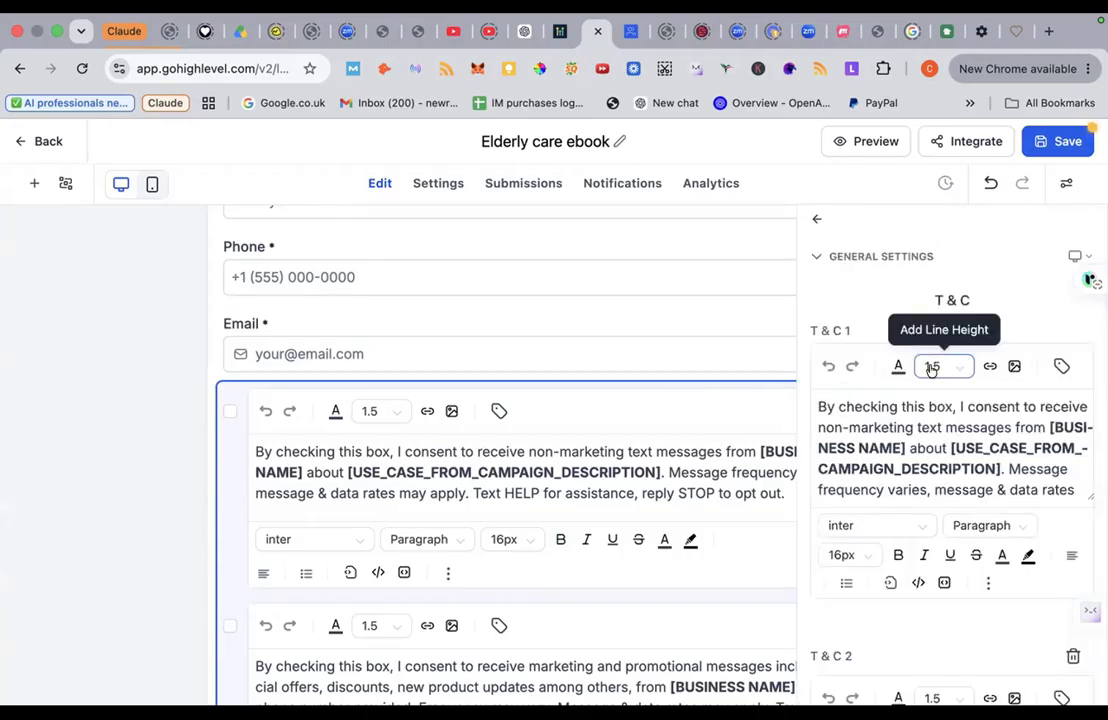
pyautogui.scroll(-5, 930, 370)
pyautogui.scroll(-3, 930, 370)
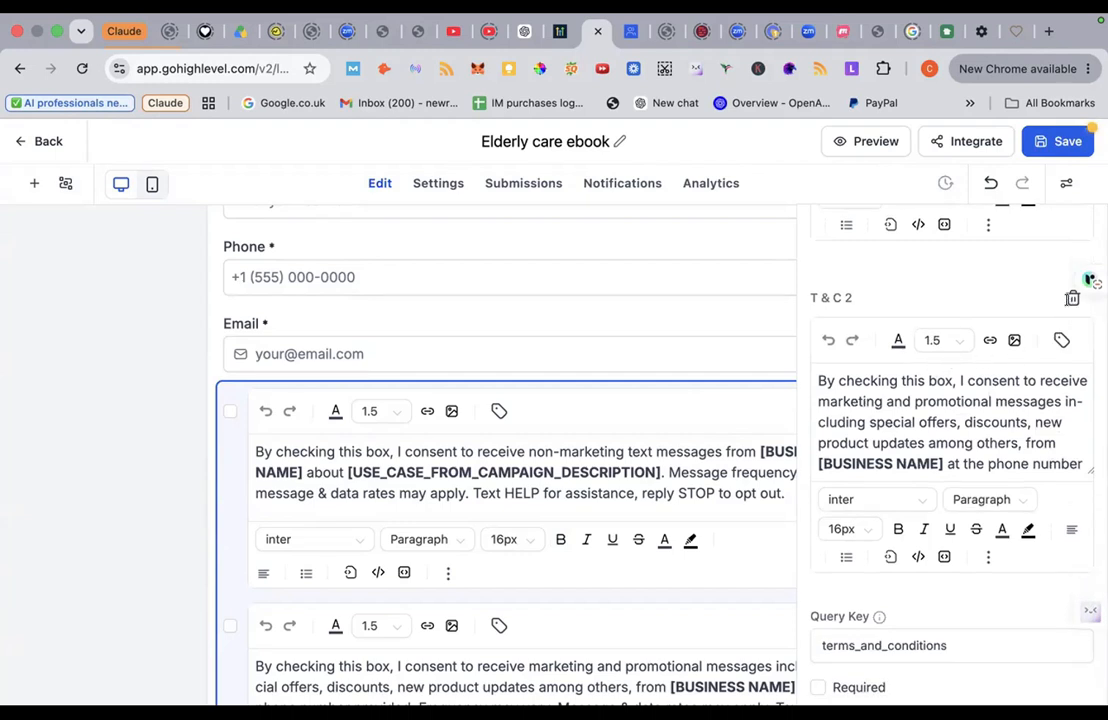
pyautogui.click(1071, 300)
# Step: Replace the first consent text with 'Consent blurb. Do you agree??'
pyautogui.scroll(3, 951, 340)
pyautogui.scroll(1, 951, 340)
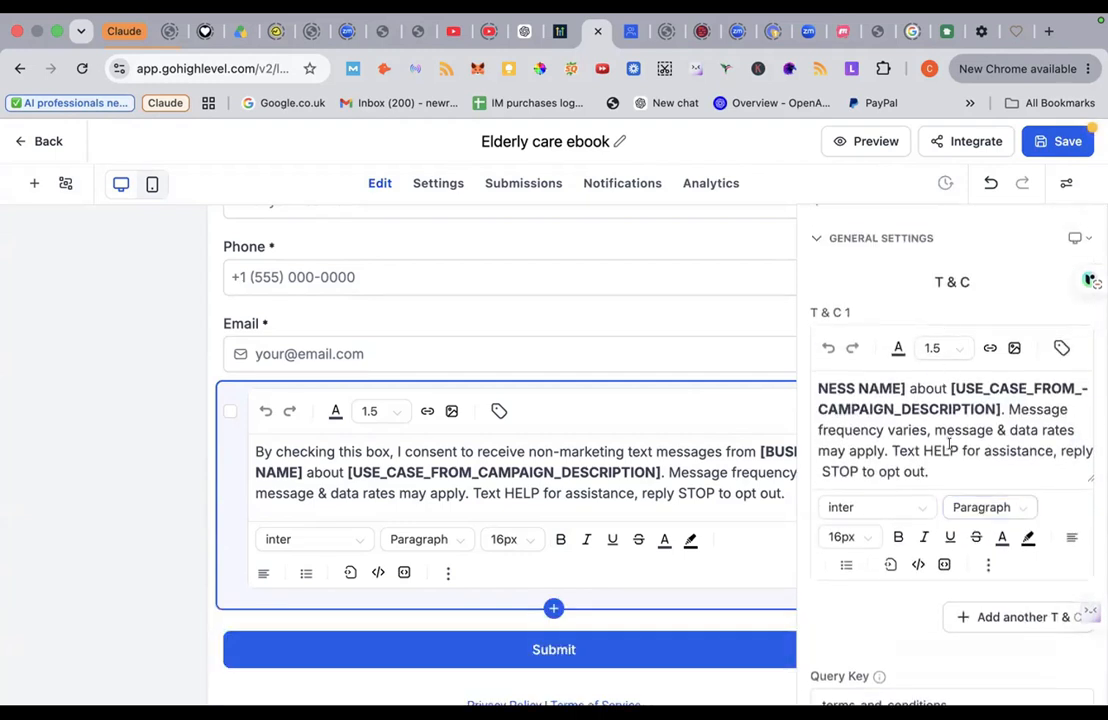
pyautogui.moveTo(942, 467); pyautogui.dragTo(758, 341)
pyautogui.write('constent')
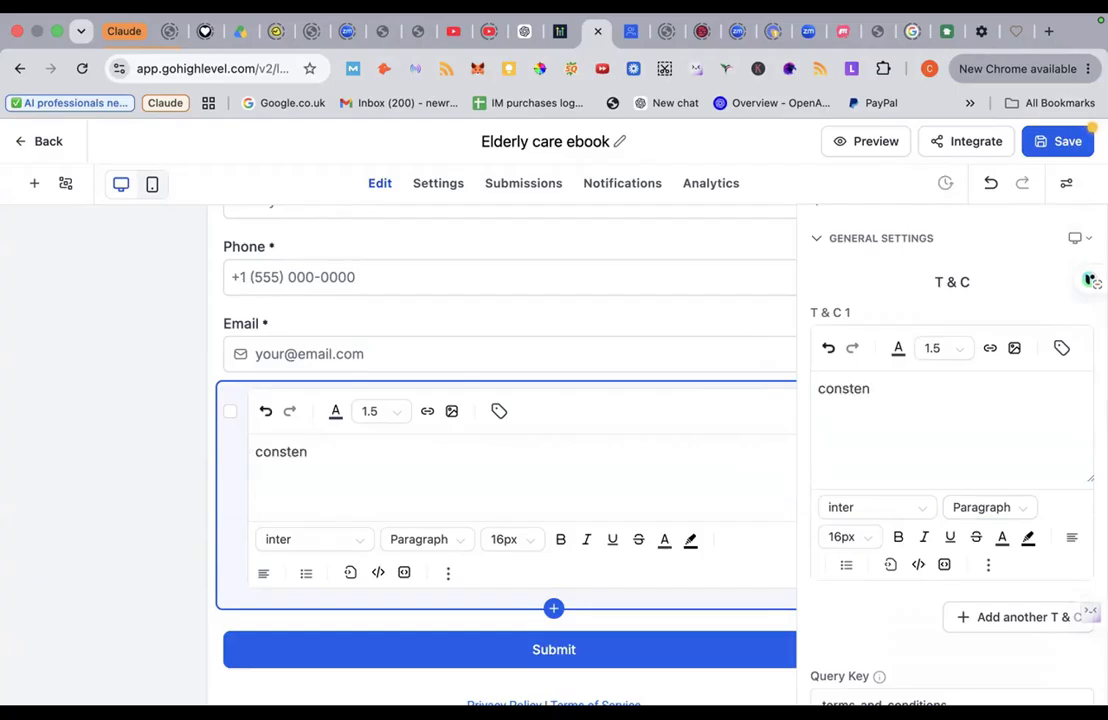
pyautogui.press('BackSpace')
pyautogui.press('BackSpace')
pyautogui.press('BackSpace')
pyautogui.write('ent blurb')
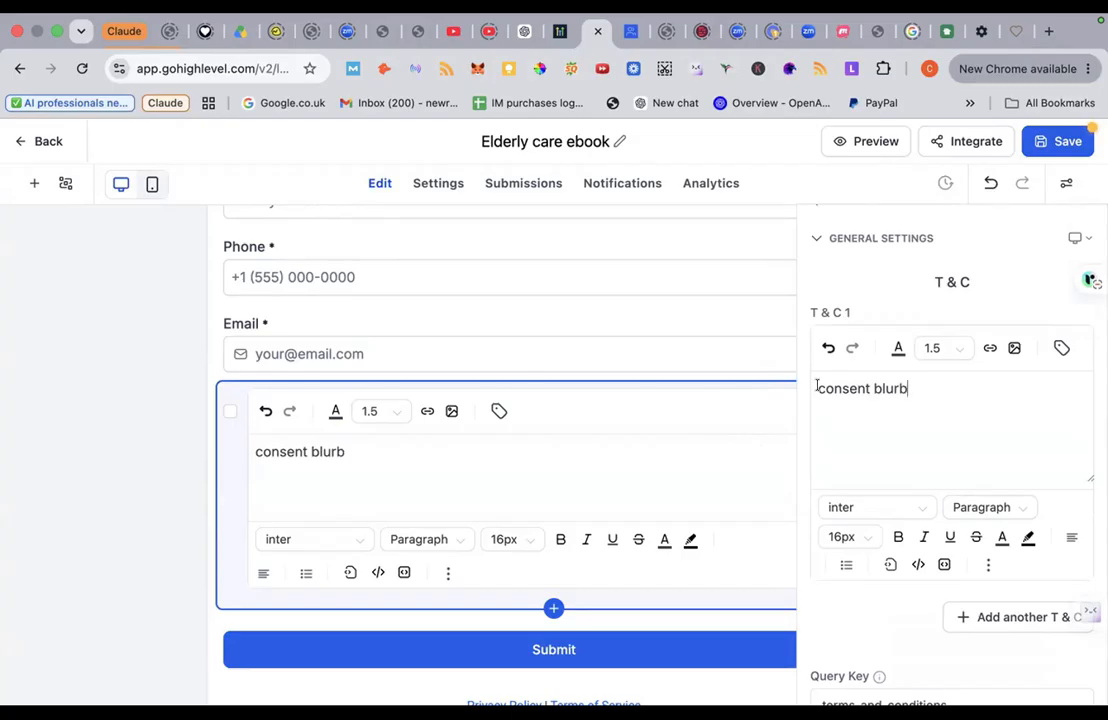
pyautogui.click(817, 388)
pyautogui.press('Delete')
pyautogui.write('C')
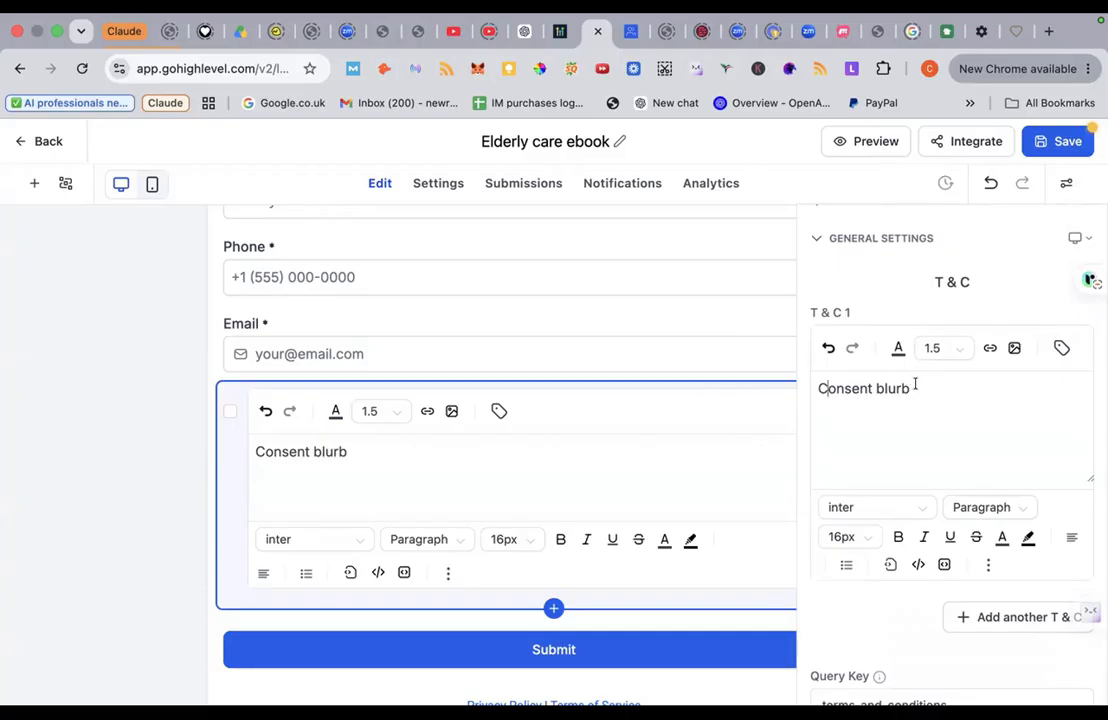
pyautogui.write('Do you agree??')
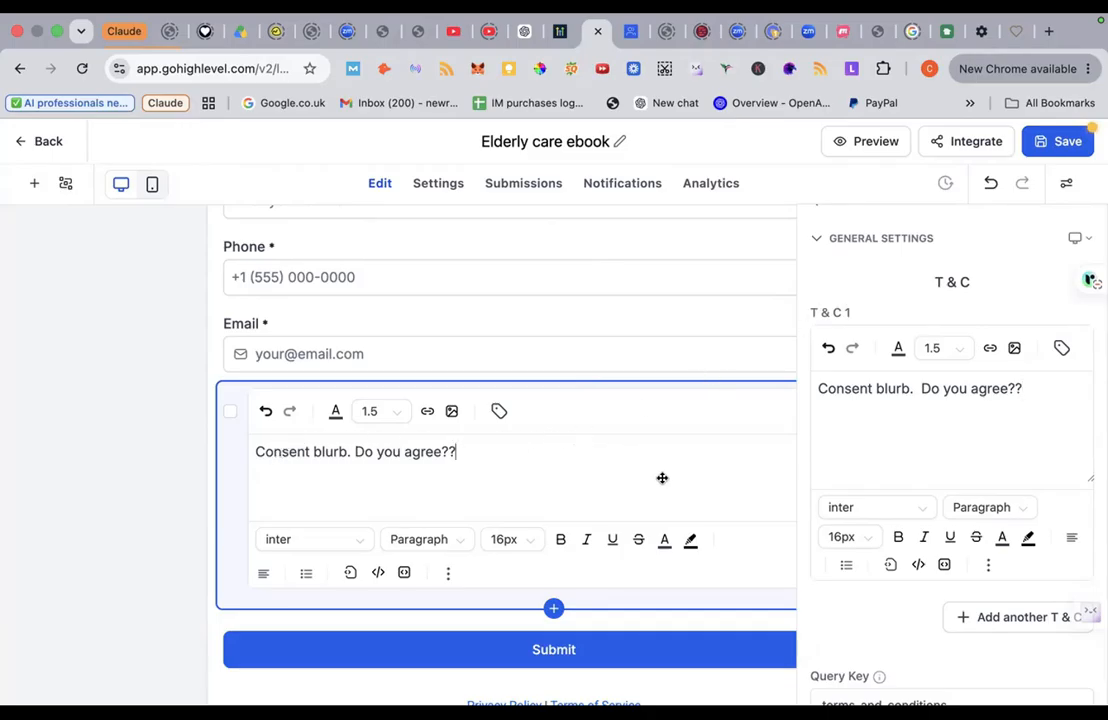
# Step: Save the Elderly care ebook form with its single consent checkbox
pyautogui.click(1045, 141)
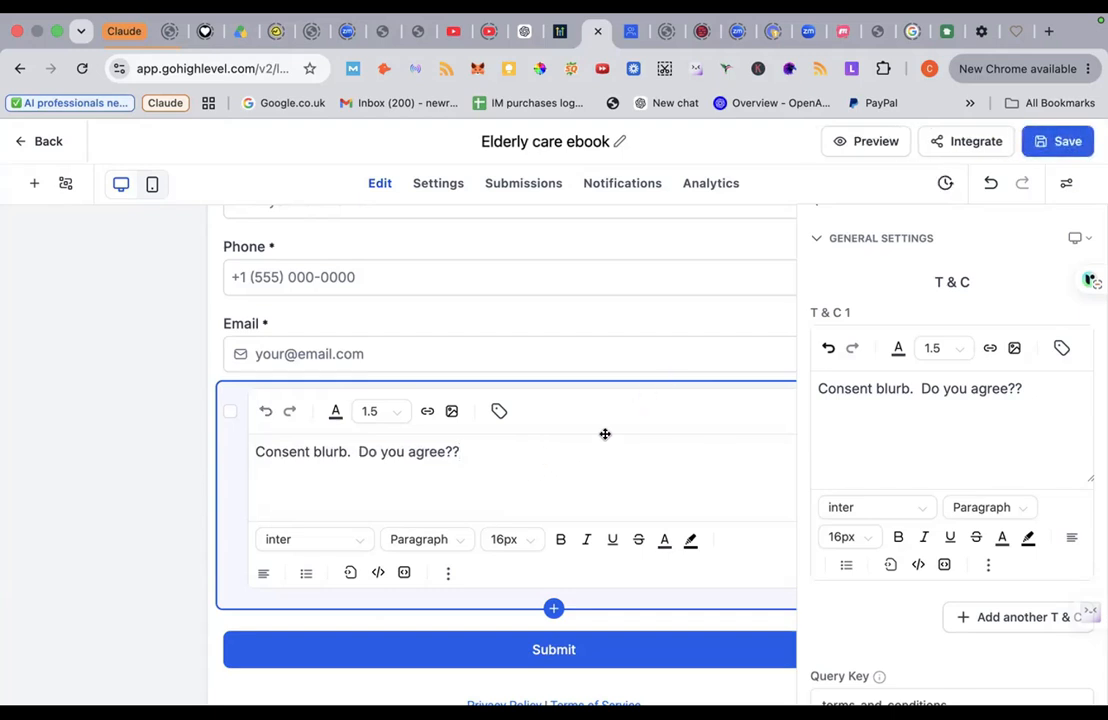
pyautogui.scroll(3, 605, 434)
pyautogui.scroll(-5, 605, 434)
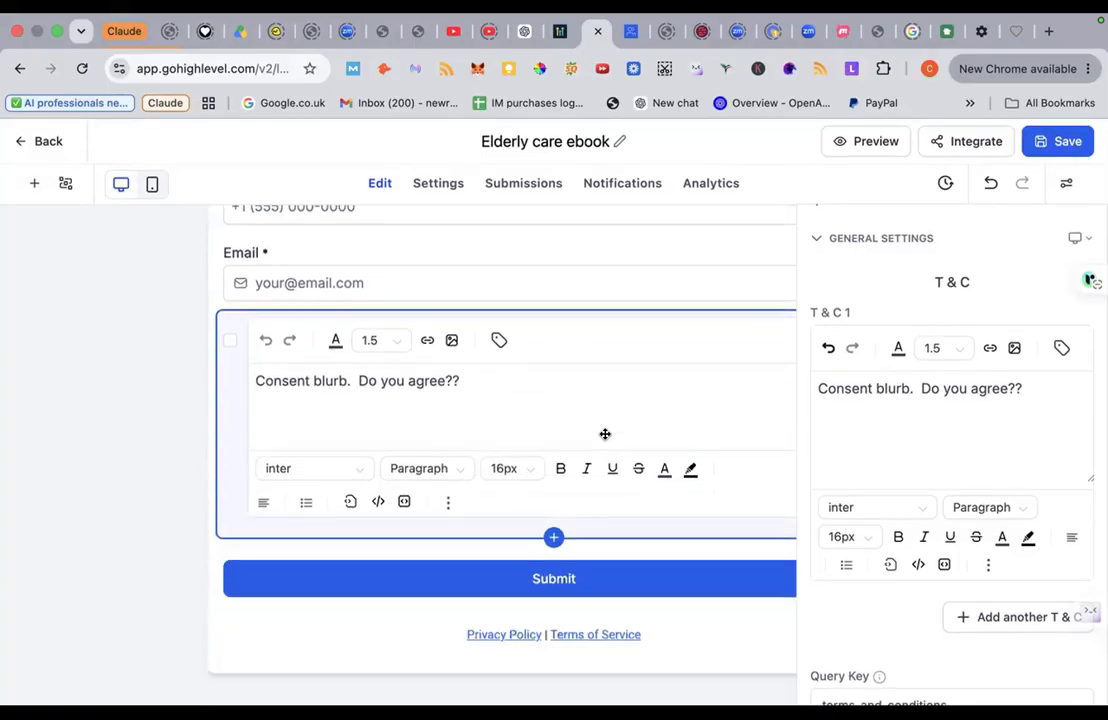
pyautogui.scroll(3, 605, 434)
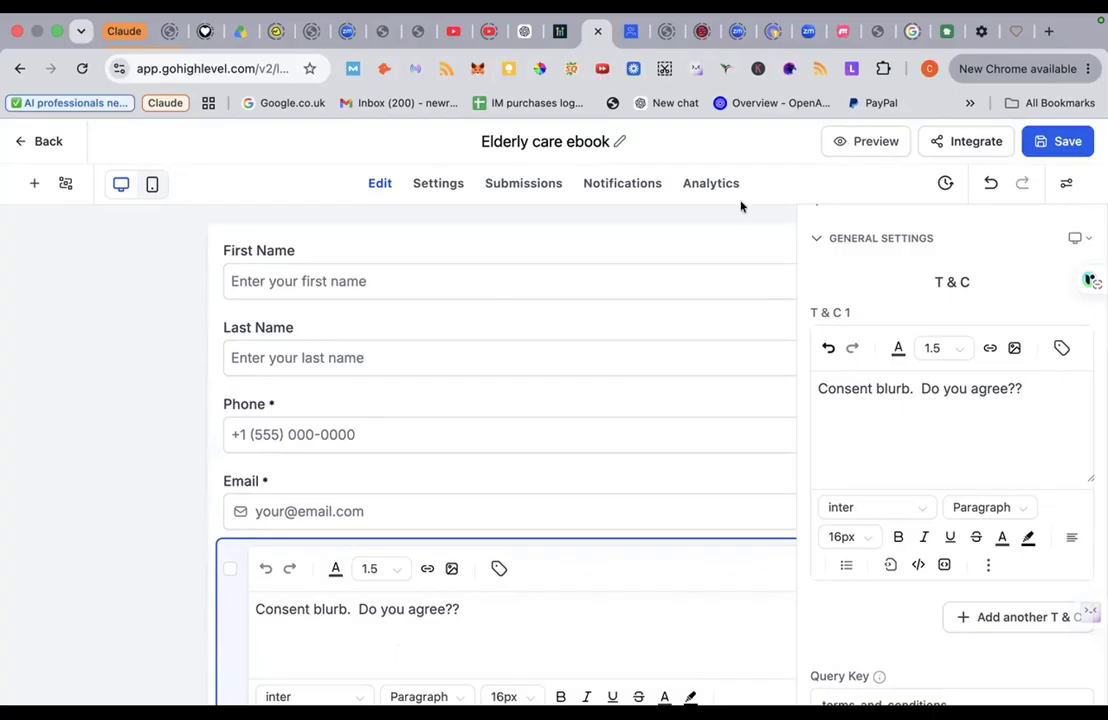
pyautogui.click(30, 180)
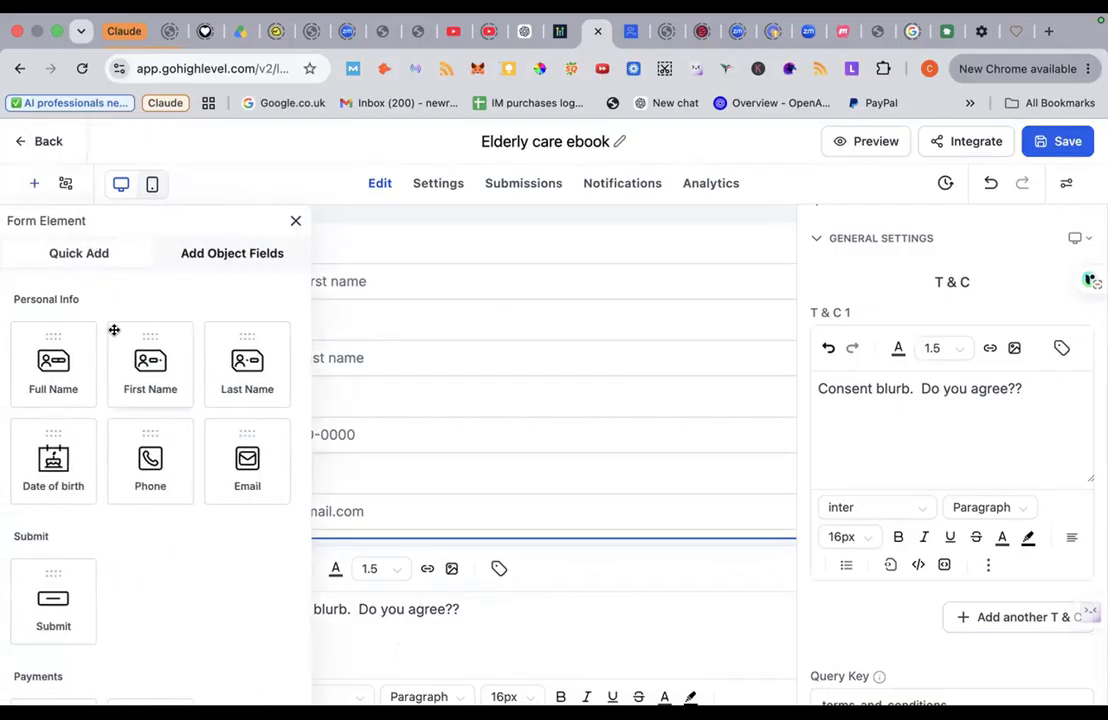
pyautogui.scroll(-2, 119, 465)
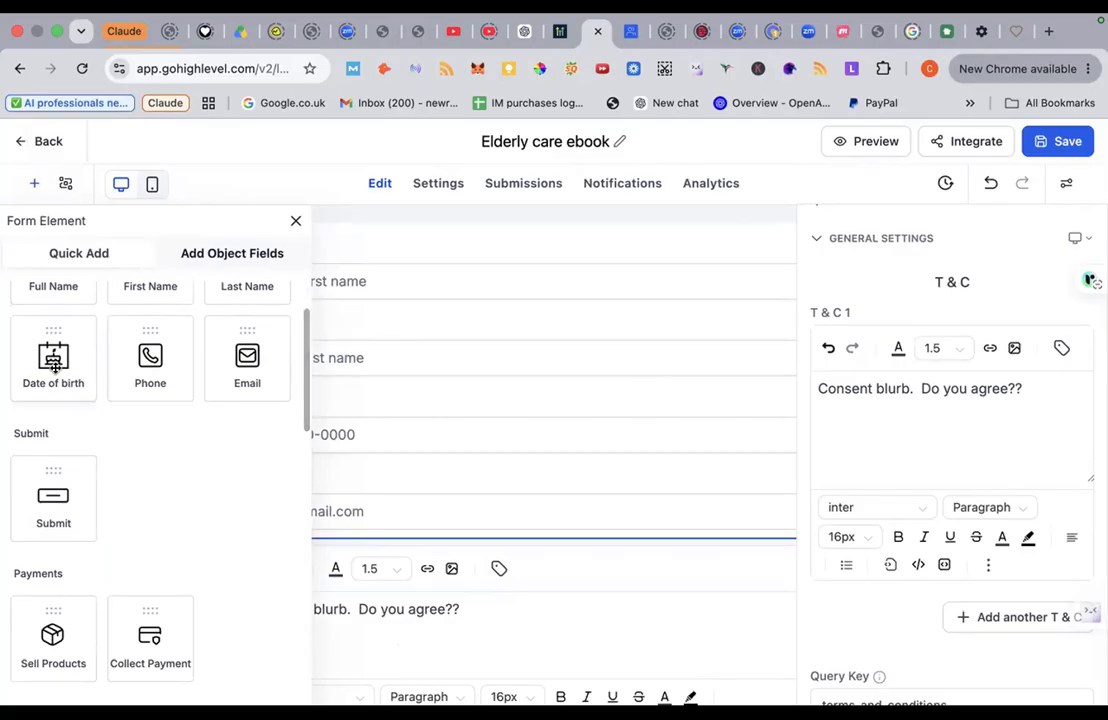
pyautogui.scroll(-6, 146, 474)
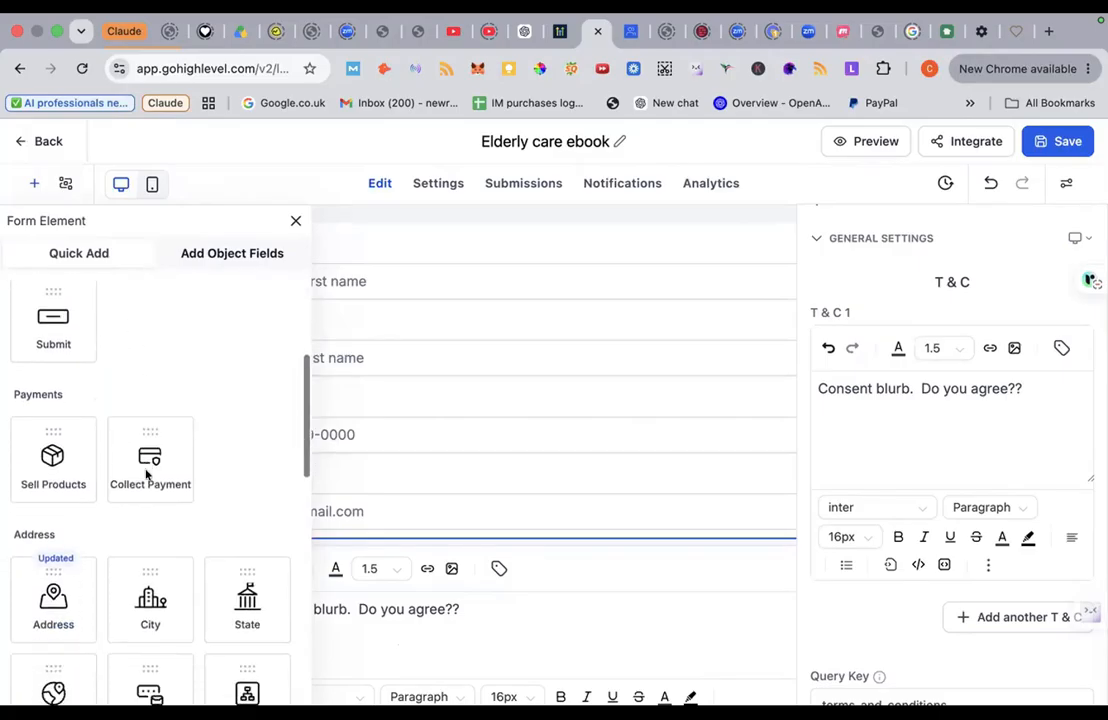
pyautogui.scroll(-2, 146, 474)
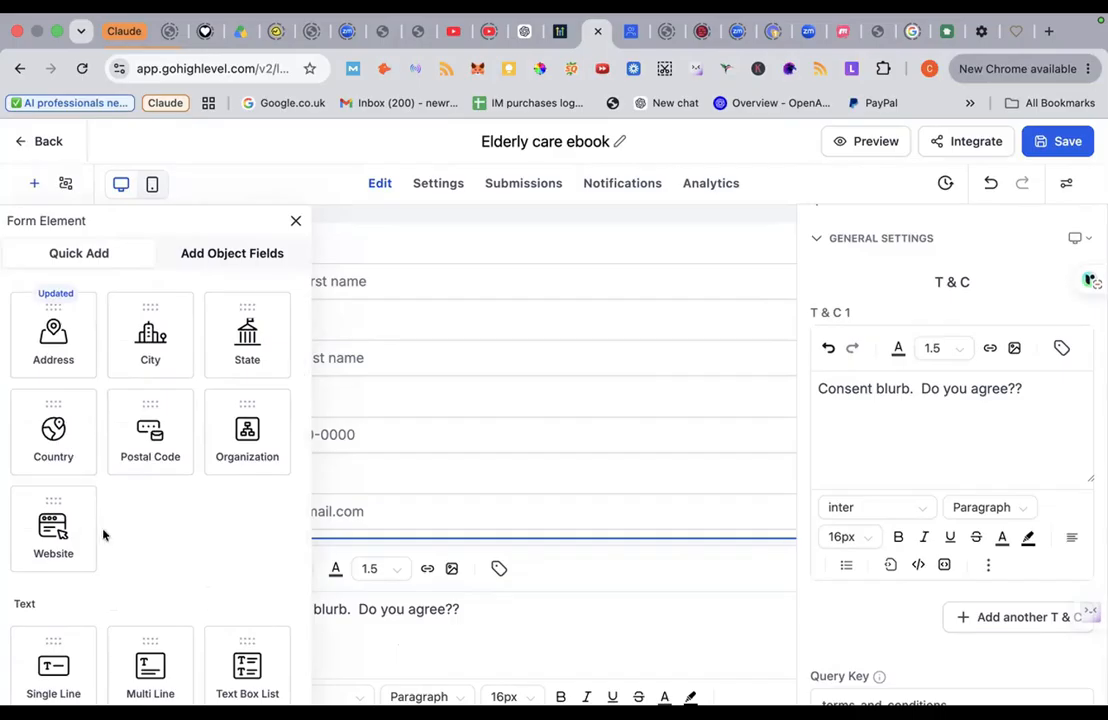
pyautogui.scroll(-4, 58, 530)
pyautogui.scroll(-1, 62, 534)
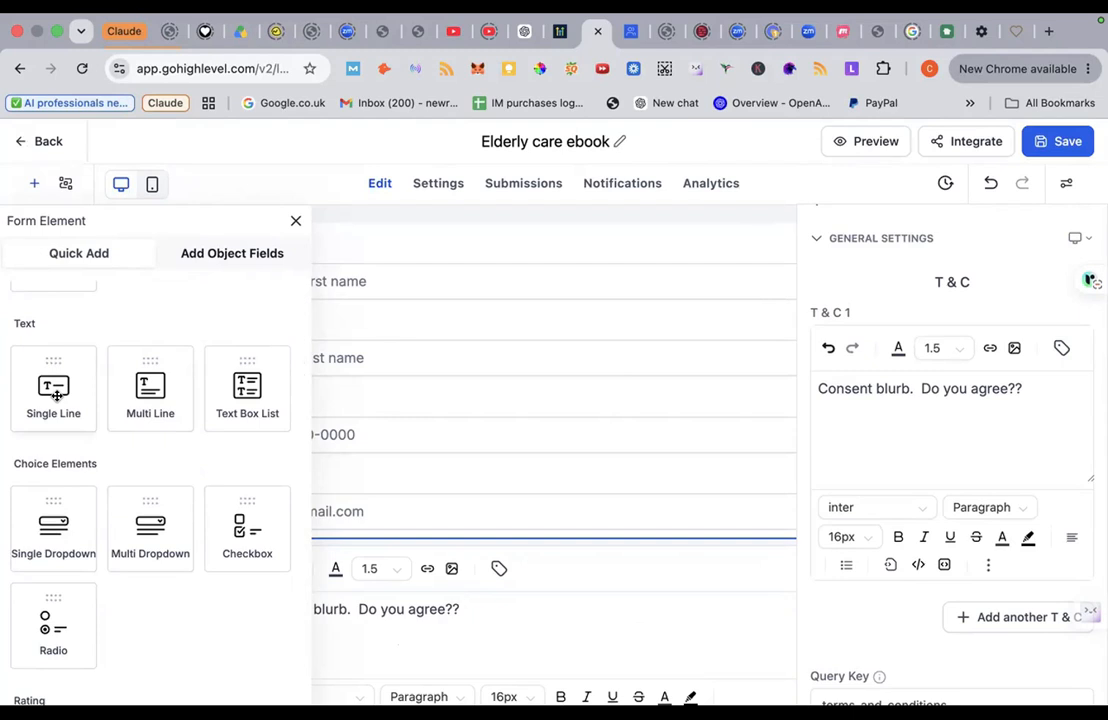
pyautogui.moveTo(50, 385); pyautogui.dragTo(430, 238)
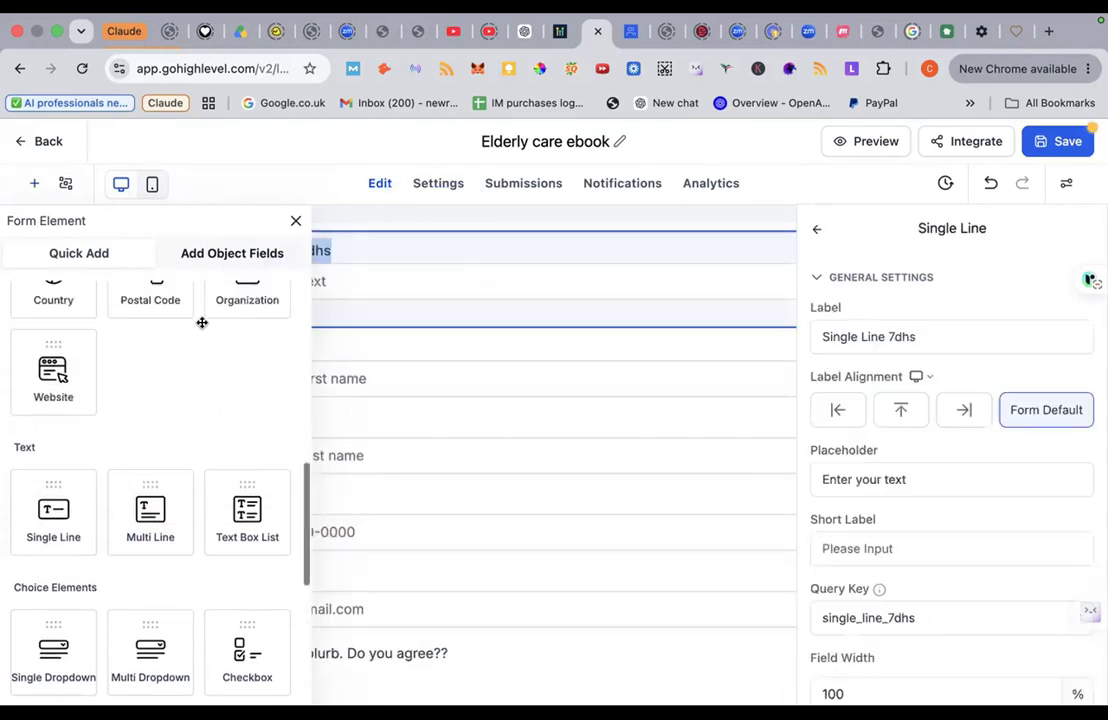
pyautogui.click(295, 220)
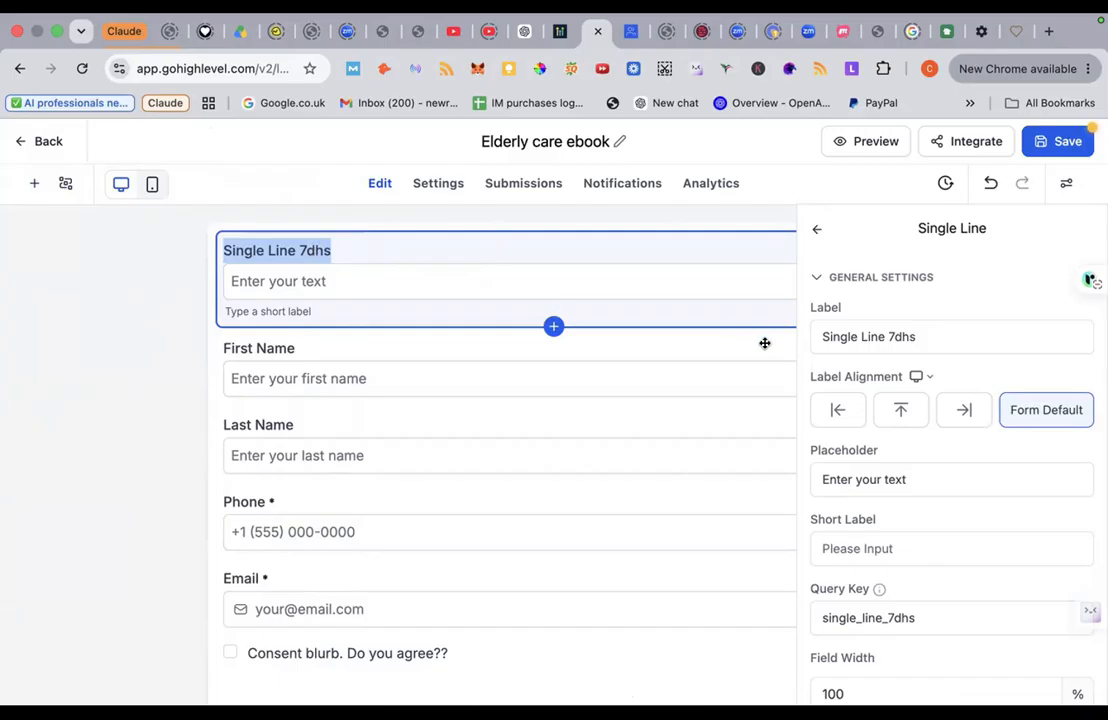
pyautogui.tripleClick(841, 336)
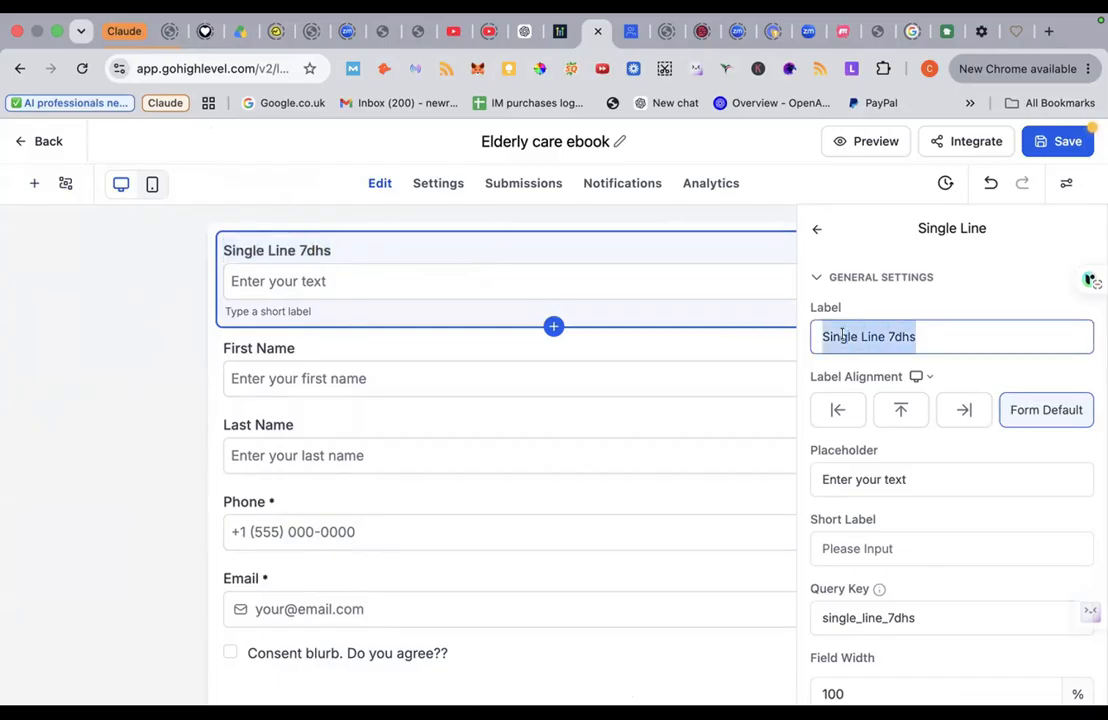
pyautogui.write('Input form')
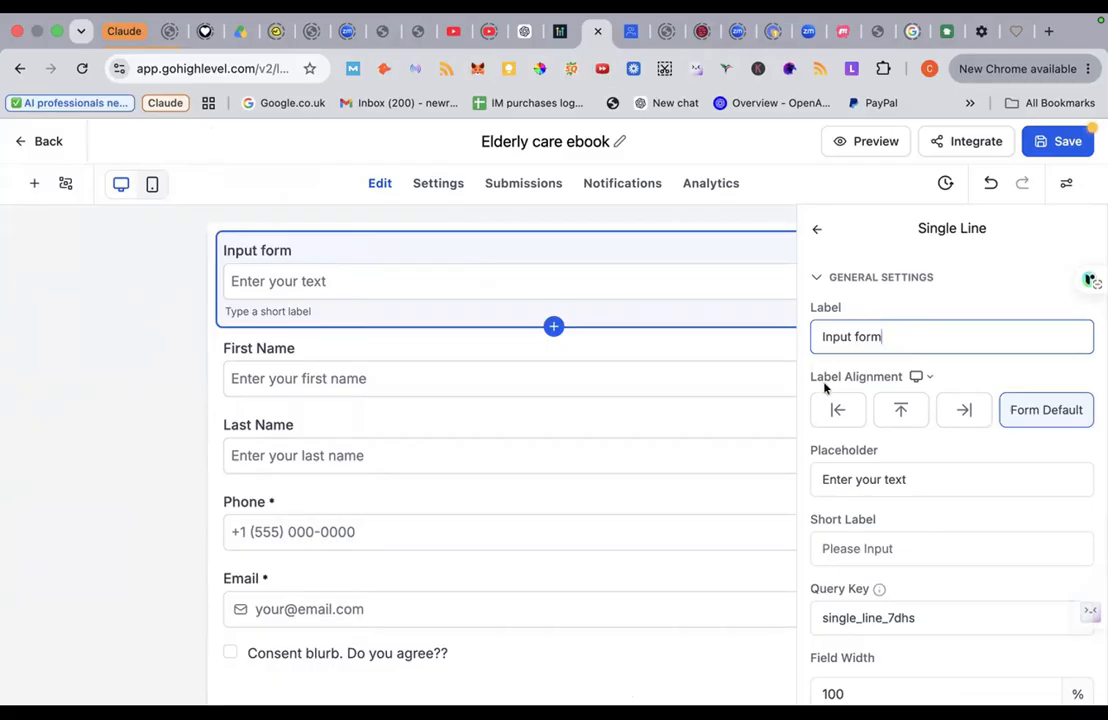
pyautogui.doubleClick(878, 336)
pyautogui.tripleClick(833, 336)
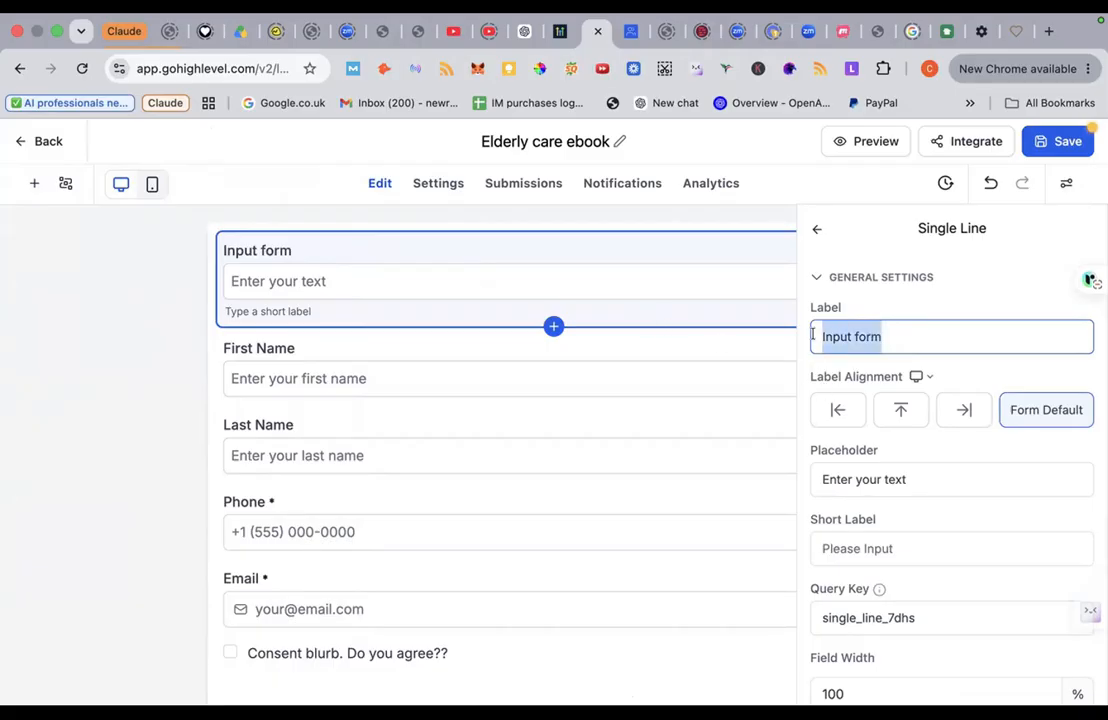
pyautogui.write('Address')
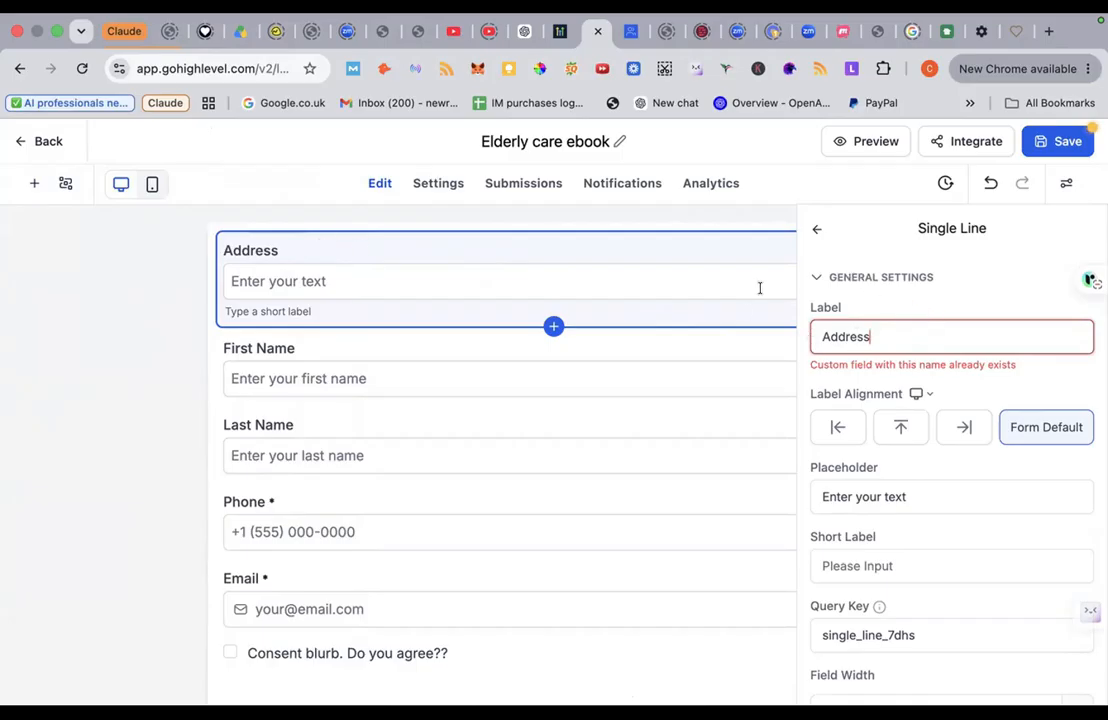
pyautogui.click(817, 229)
pyautogui.click(873, 241)
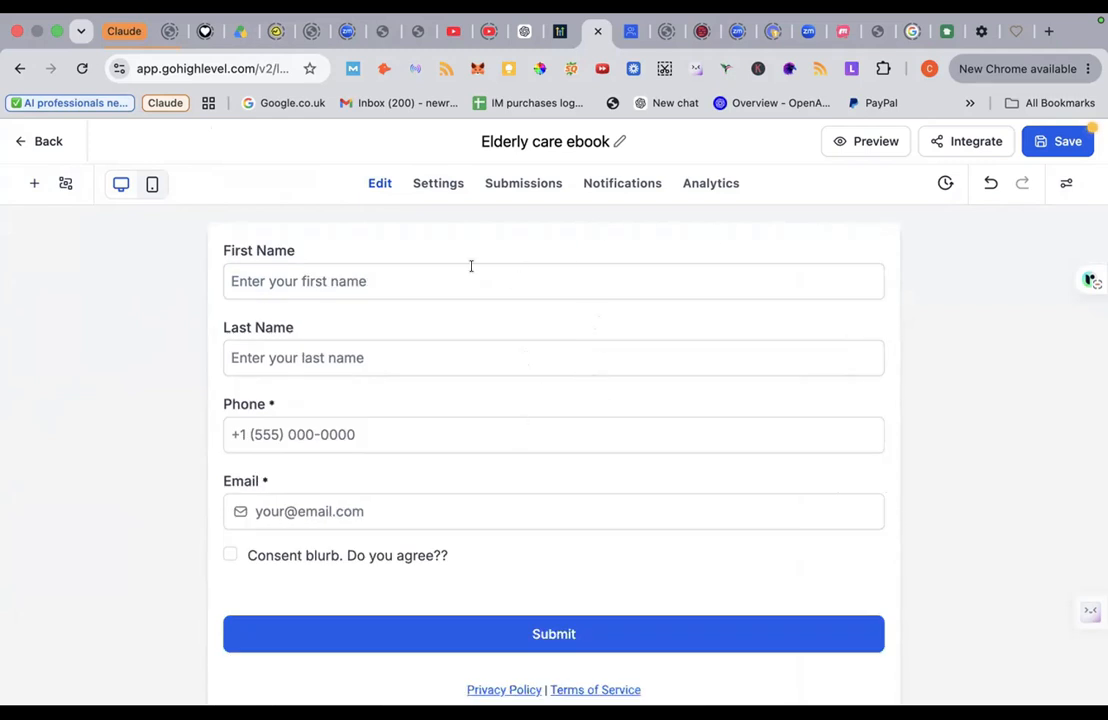
# Step: Add a text block at the top of the Elderly care ebook form
pyautogui.click(29, 187)
pyautogui.scroll(-6, 58, 412)
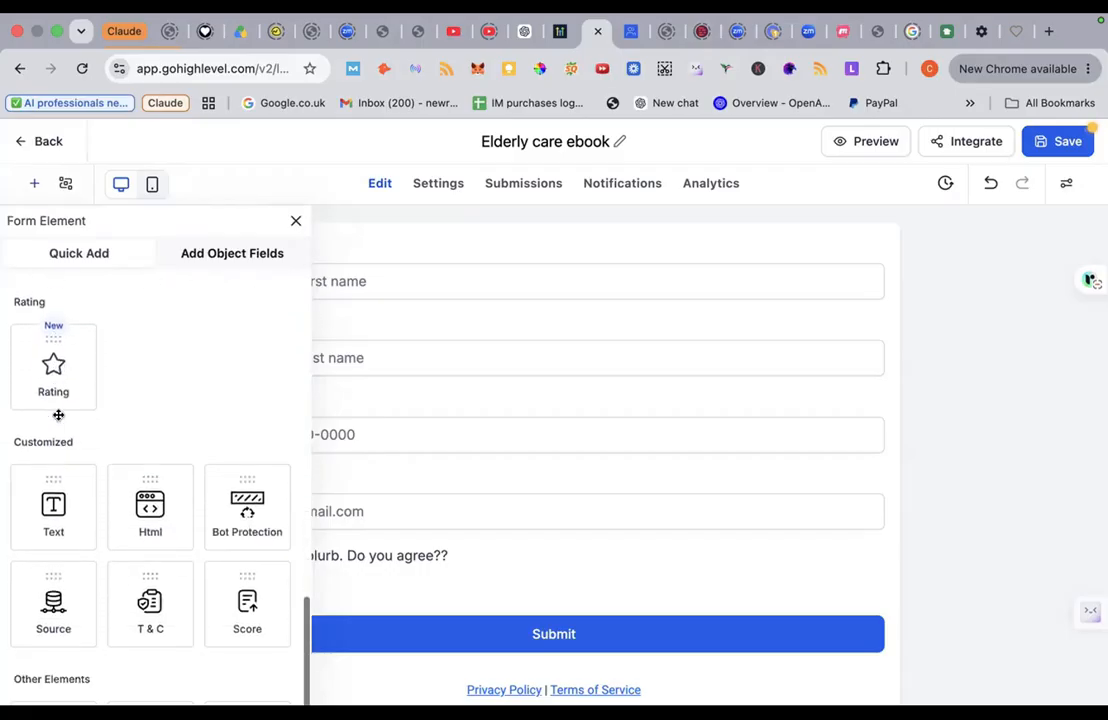
pyautogui.scroll(-2, 56, 414)
pyautogui.moveTo(53, 450); pyautogui.dragTo(356, 300)
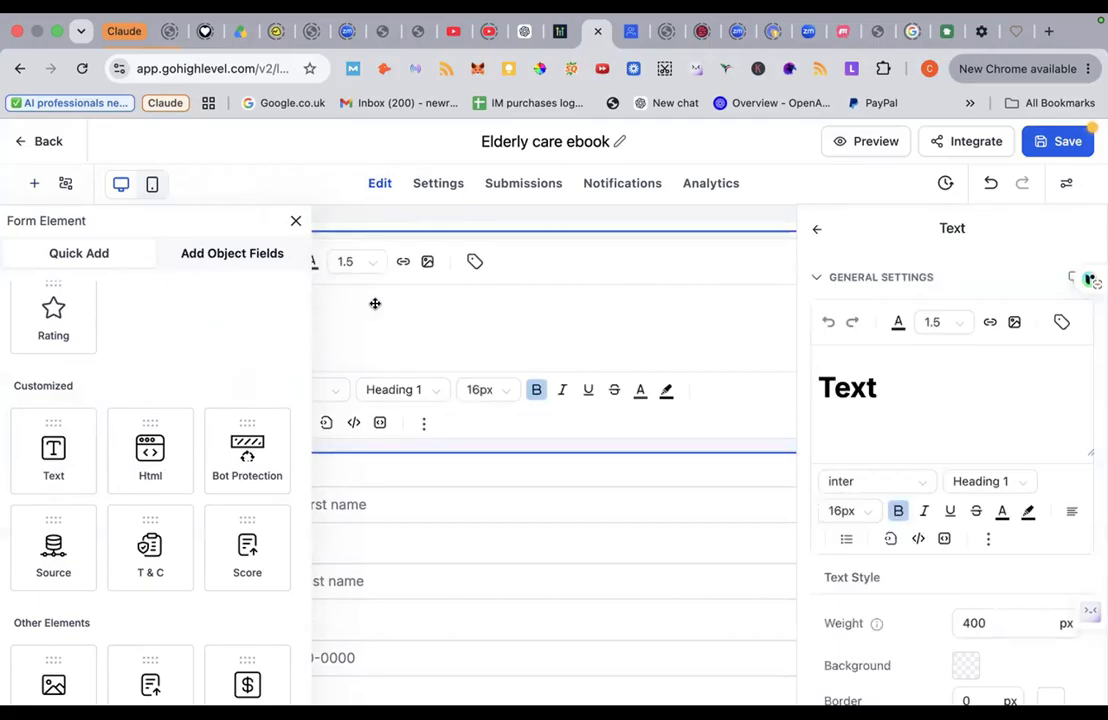
pyautogui.click(295, 220)
# Step: Set the heading to 'Download your Elderly Care eBook' and save the form
pyautogui.doubleClick(266, 327)
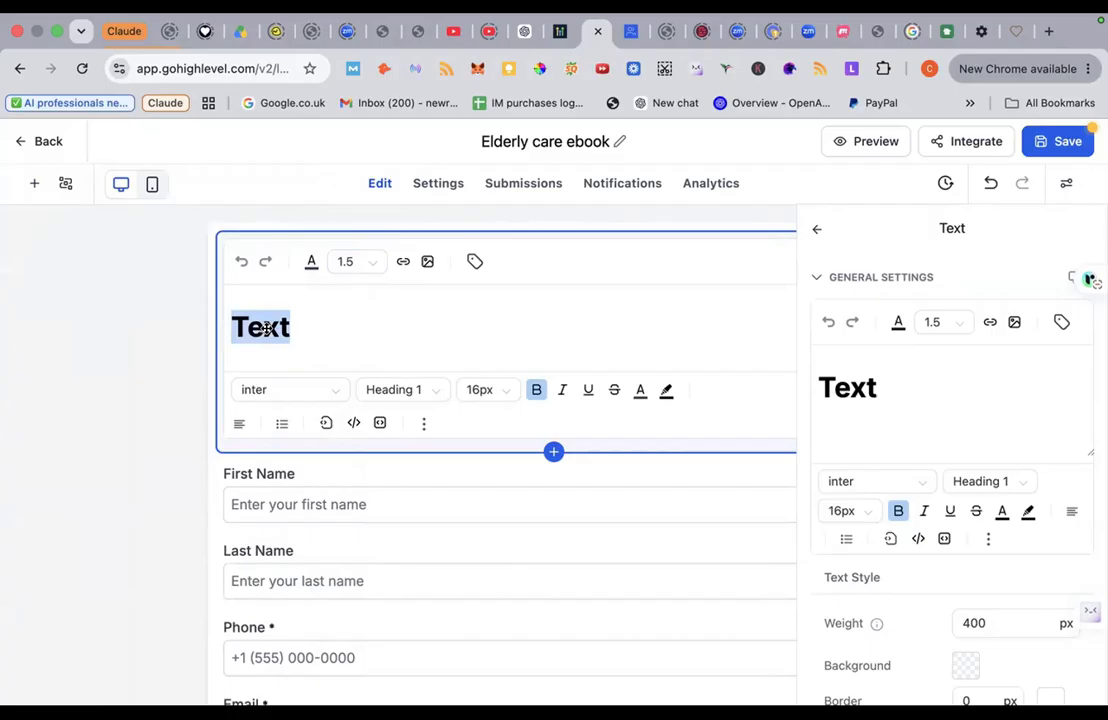
pyautogui.write('Downloa')
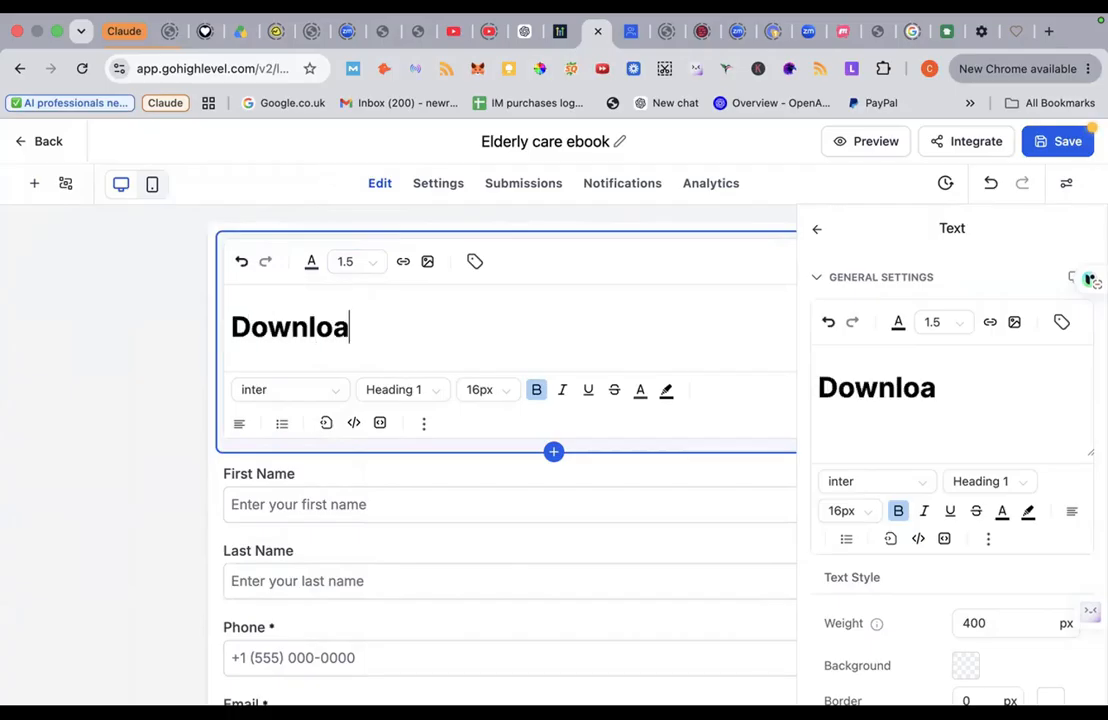
pyautogui.write('d your Elde')
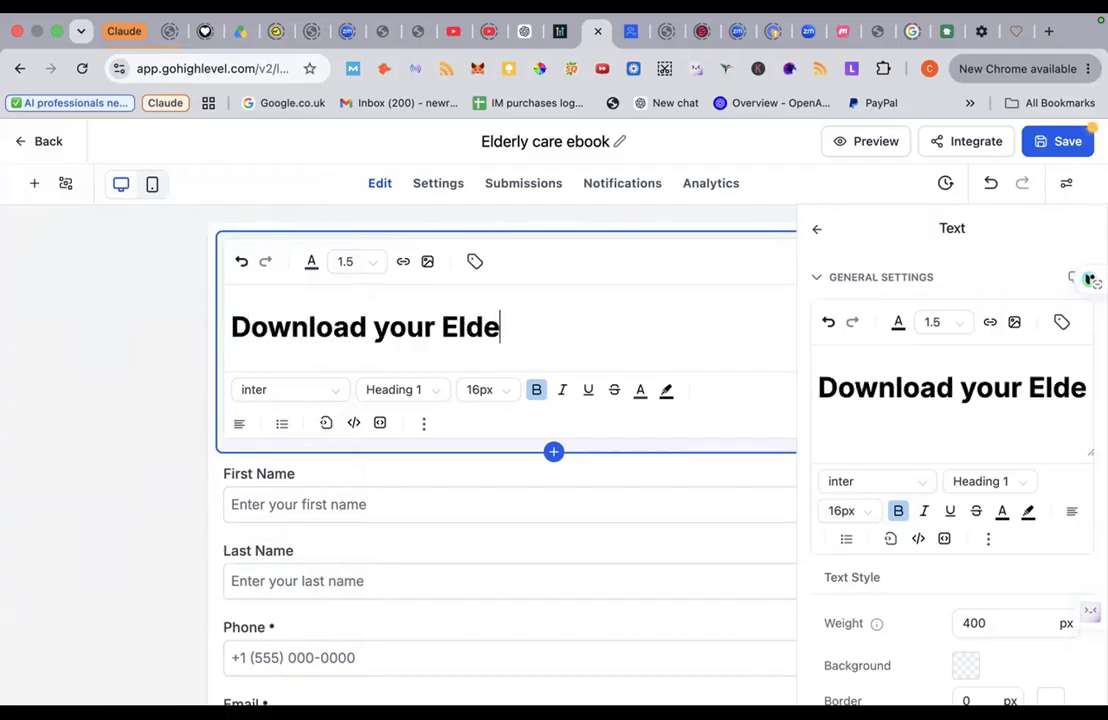
pyautogui.write('rly Ca')
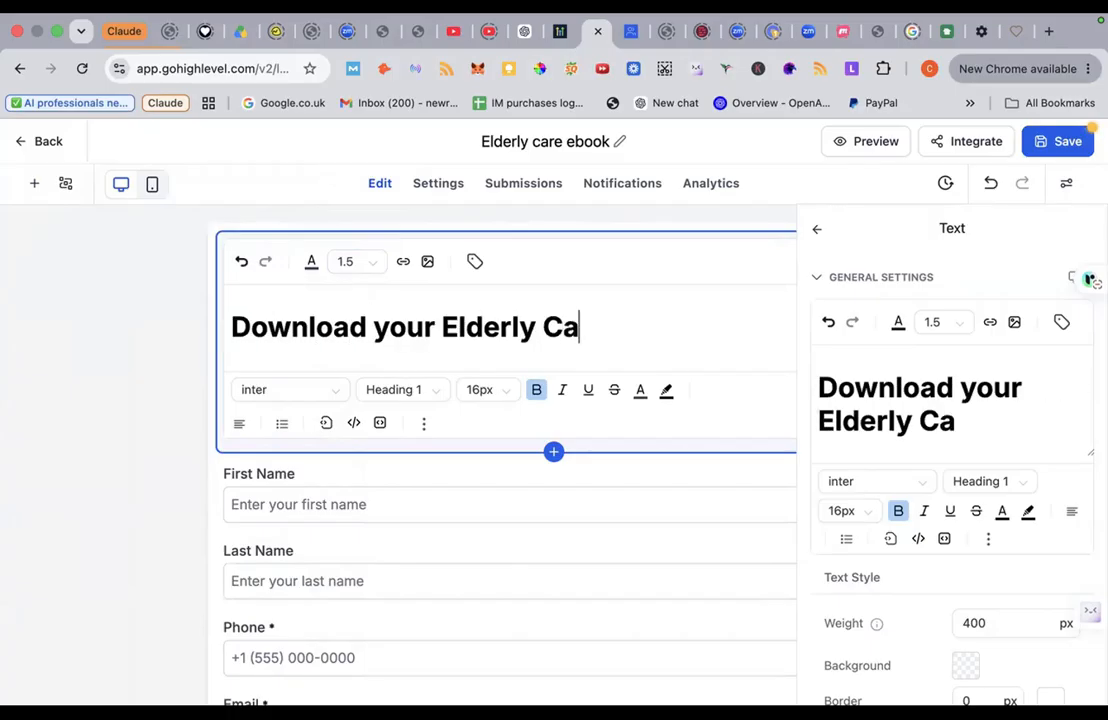
pyautogui.write('re ebook')
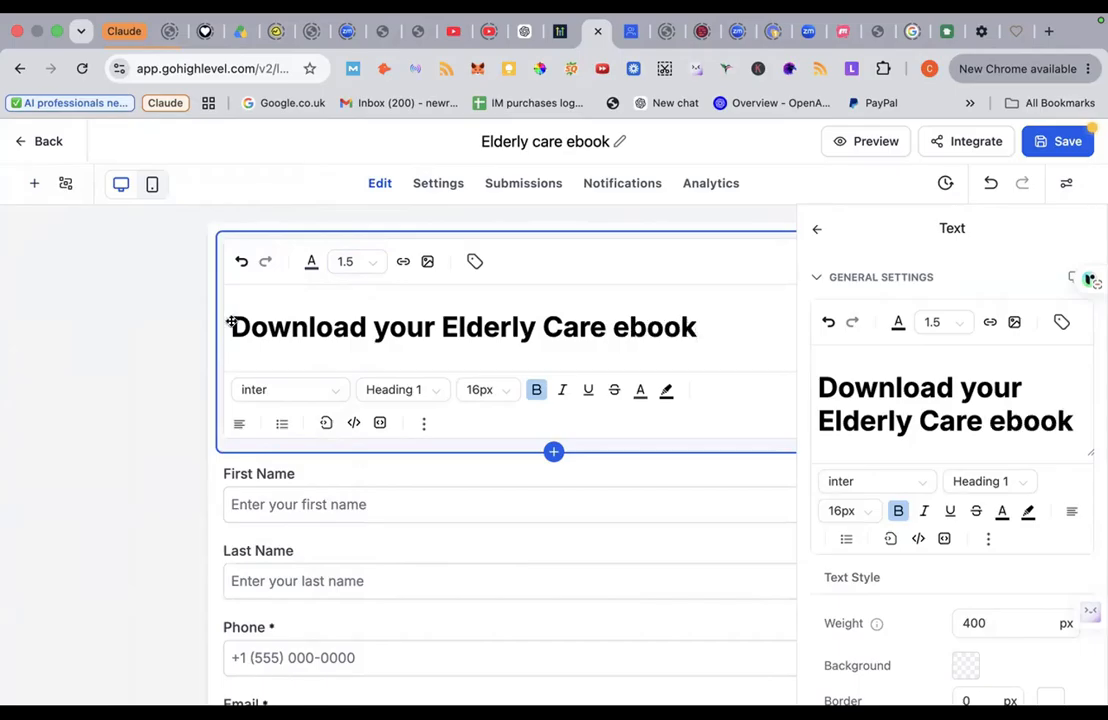
pyautogui.click(626, 323)
pyautogui.click(637, 330)
pyautogui.press('BackSpace')
pyautogui.write('B')
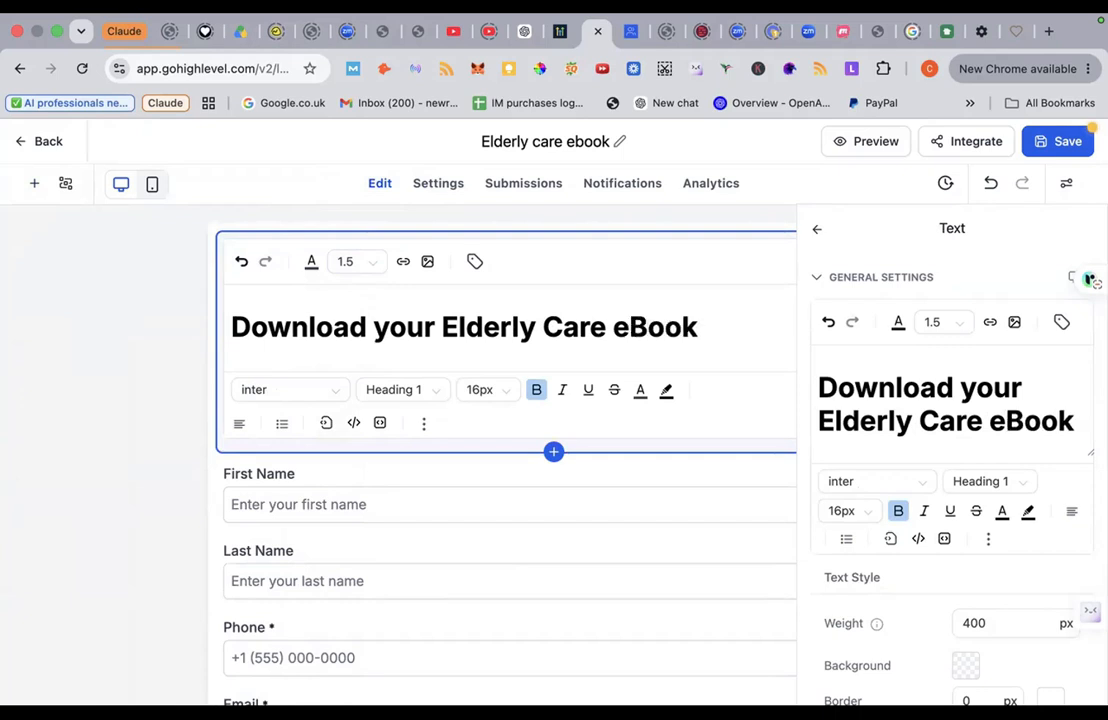
pyautogui.scroll(-3, 512, 440)
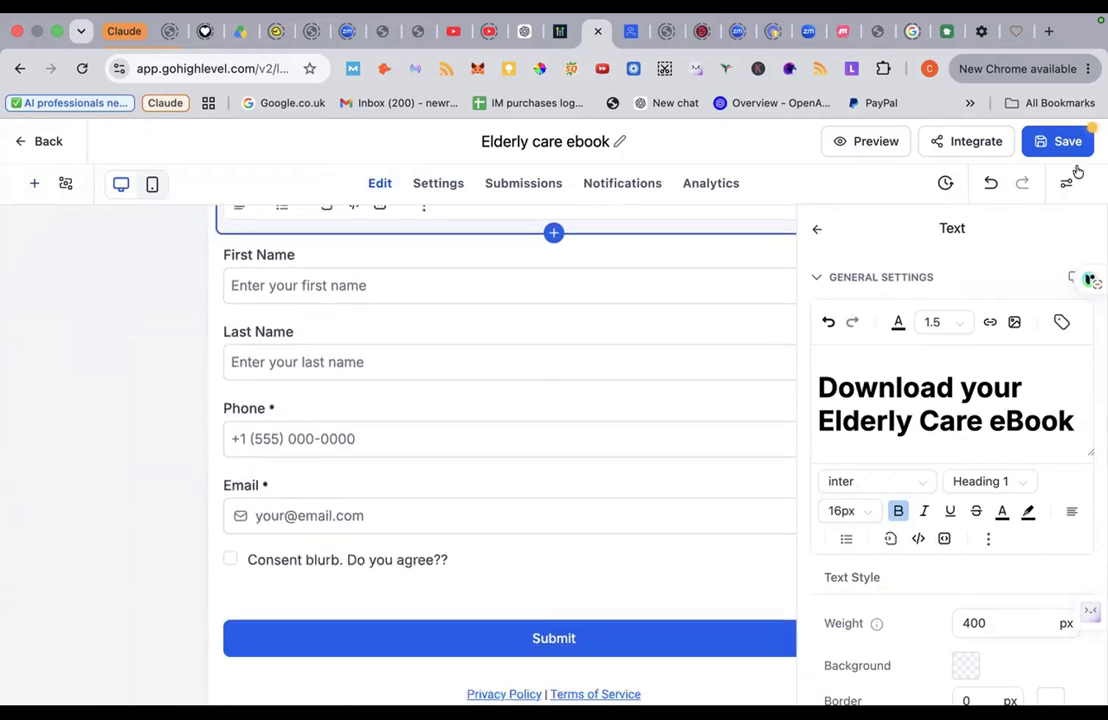
pyautogui.click(1075, 145)
pyautogui.scroll(3, 465, 250)
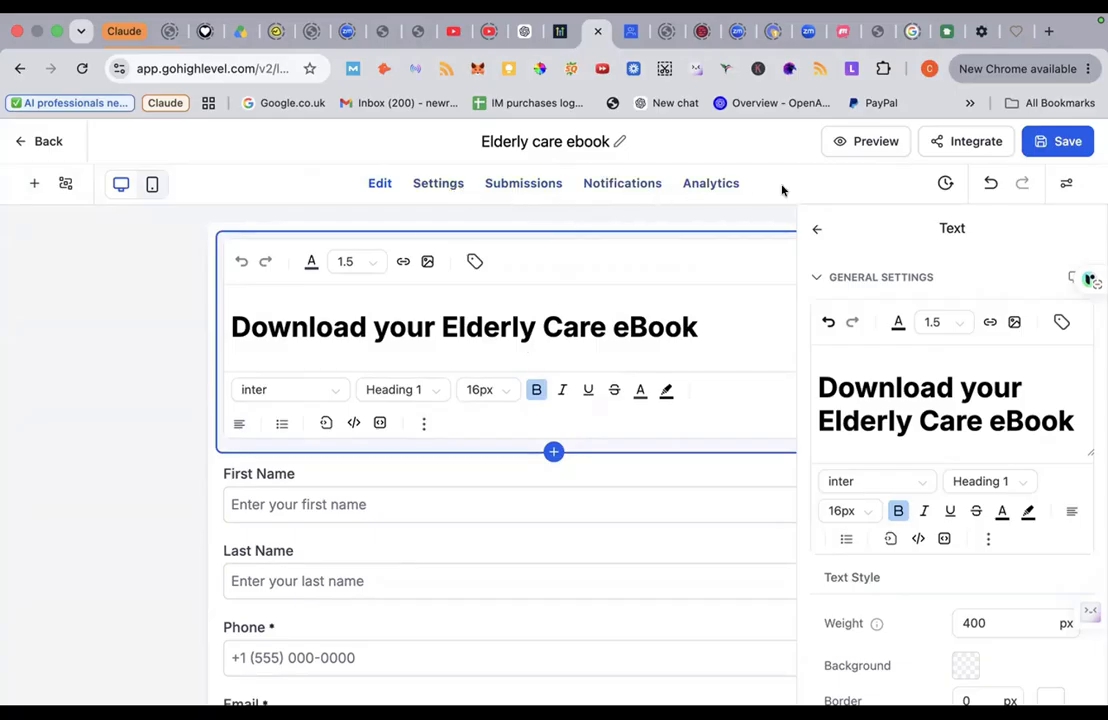
# Step: Copy the eBook form's public share link from its Integrate options
pyautogui.click(967, 143)
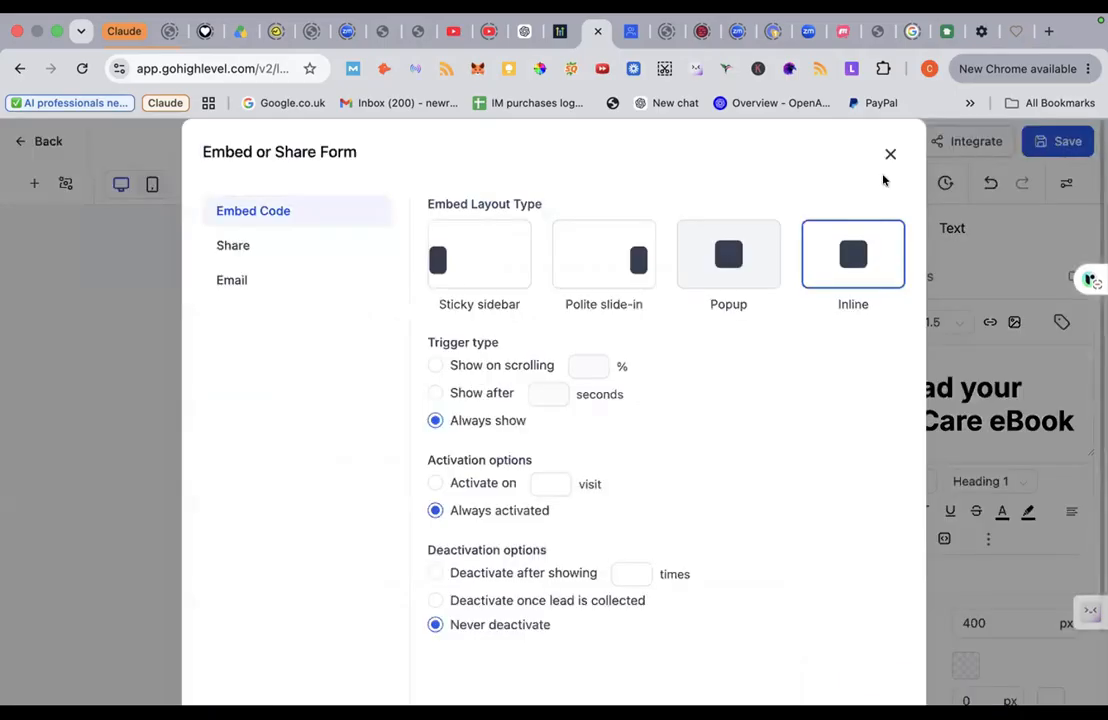
pyautogui.click(235, 247)
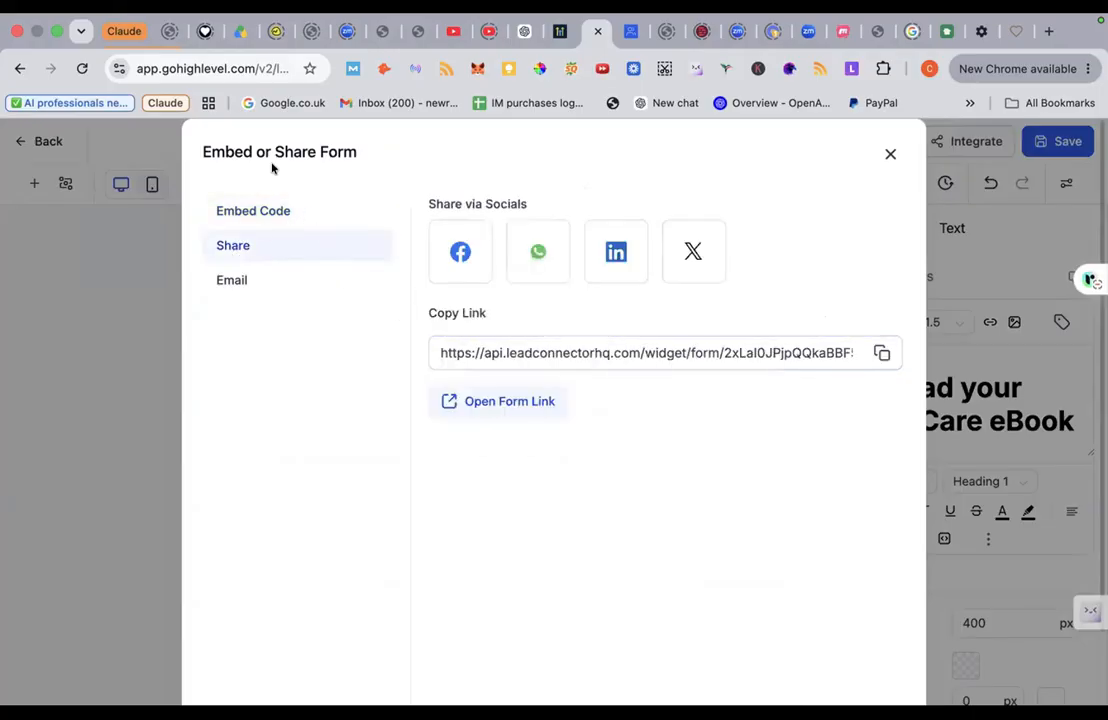
pyautogui.click(270, 211)
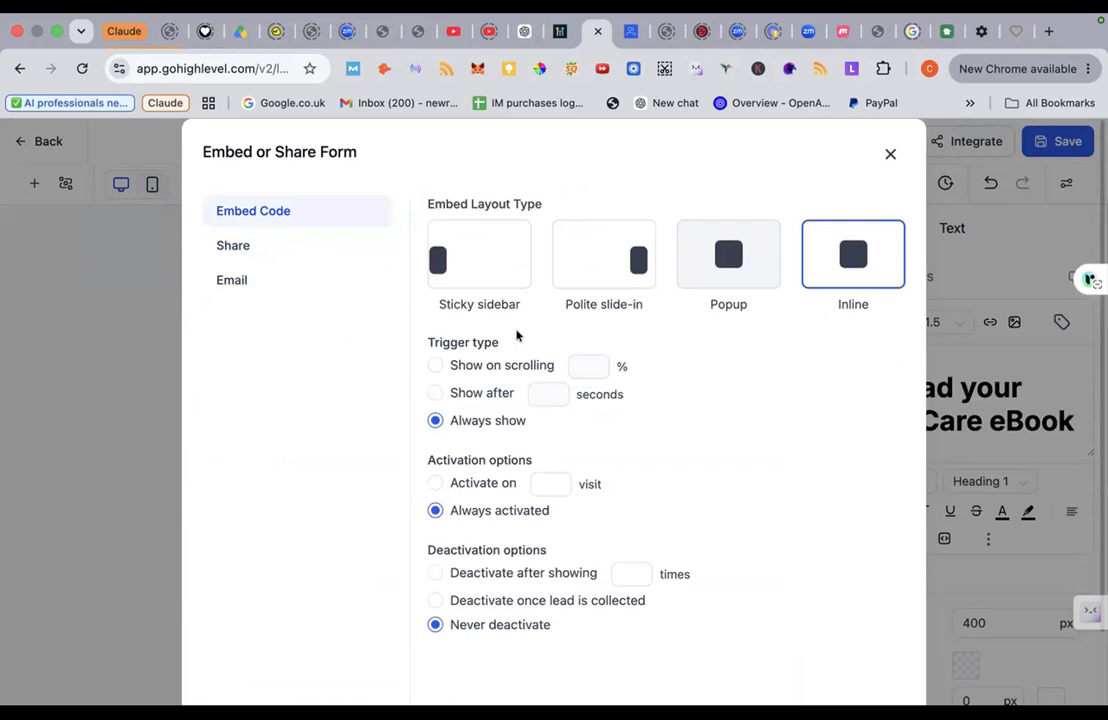
pyautogui.scroll(-3, 529, 346)
pyautogui.scroll(3, 529, 346)
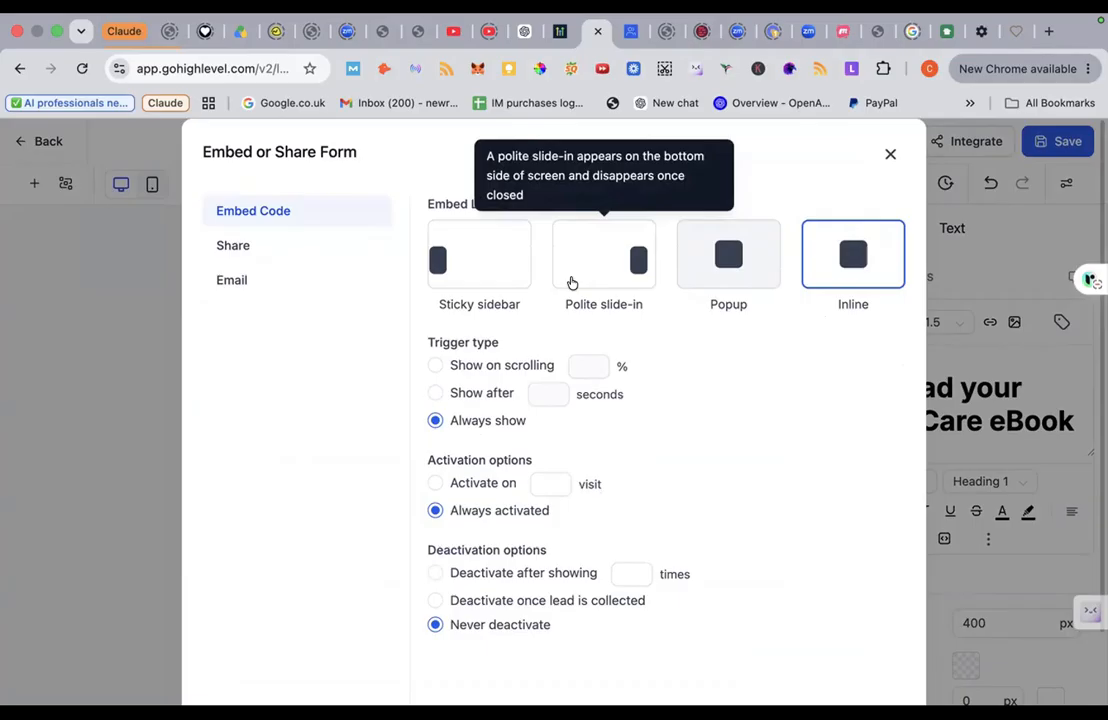
pyautogui.click(232, 246)
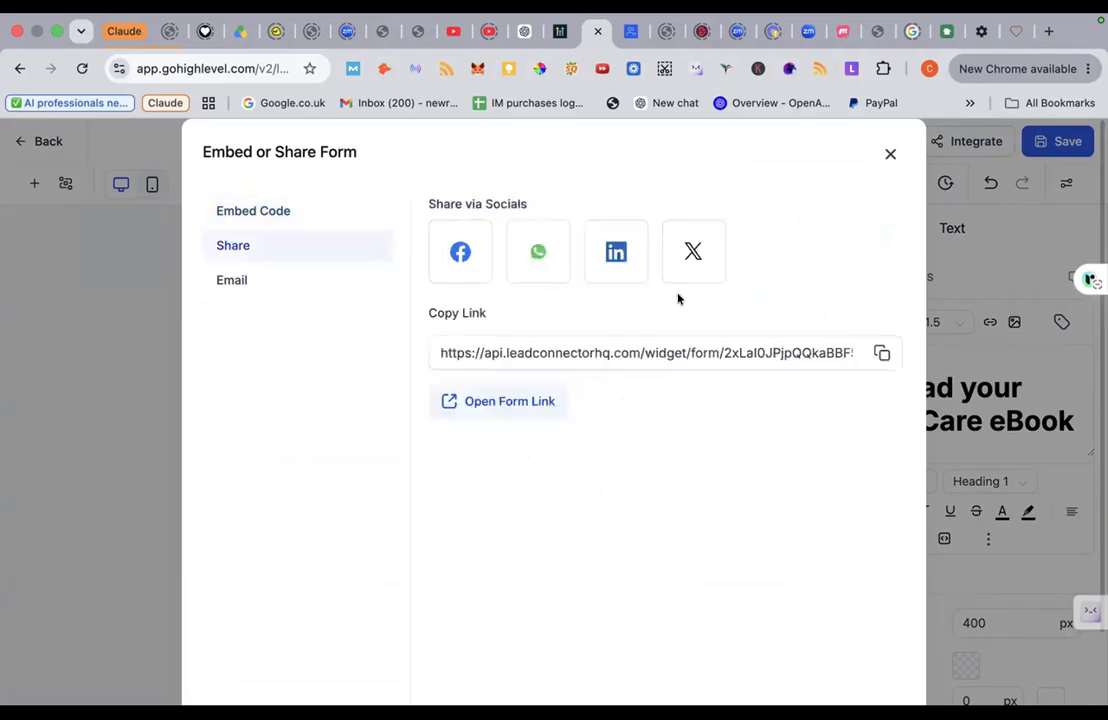
pyautogui.click(881, 353)
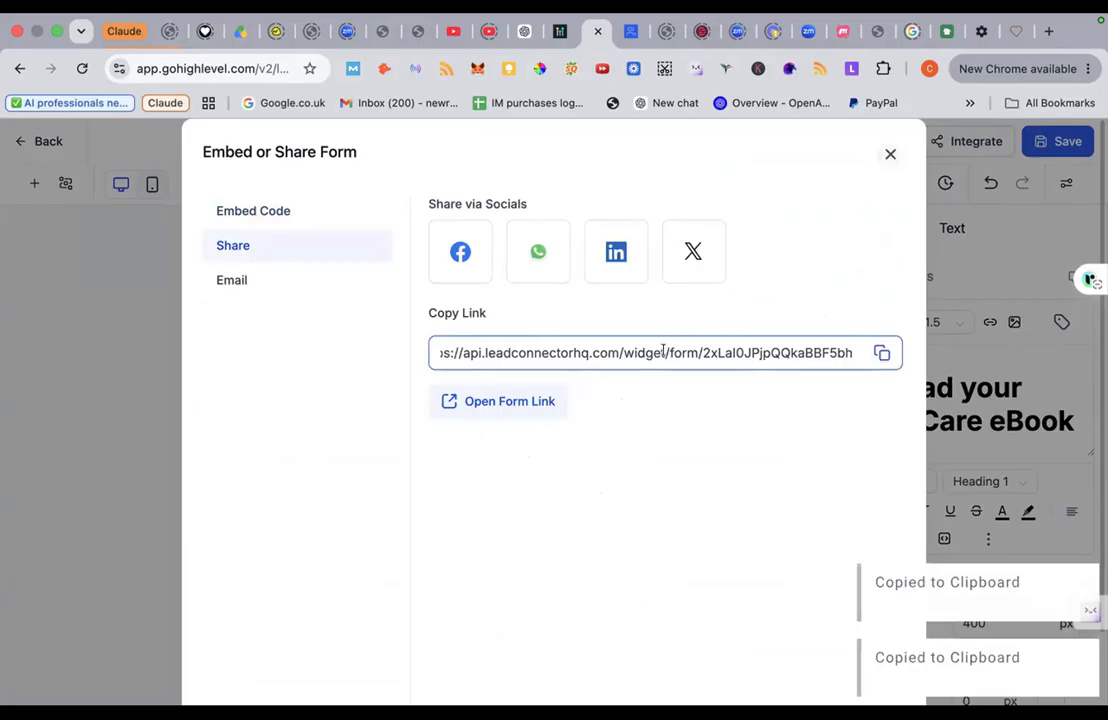
# Step: Test the live form in a new tab, then copy the form link again
pyautogui.click(544, 400)
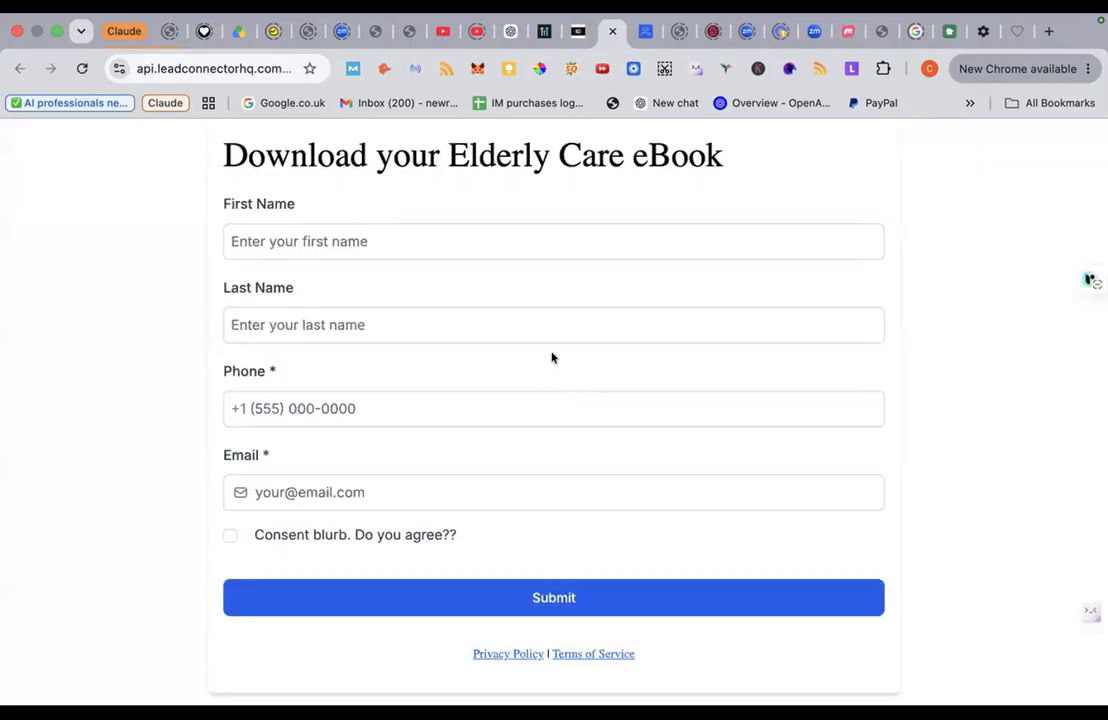
pyautogui.click(500, 409)
pyautogui.click(577, 32)
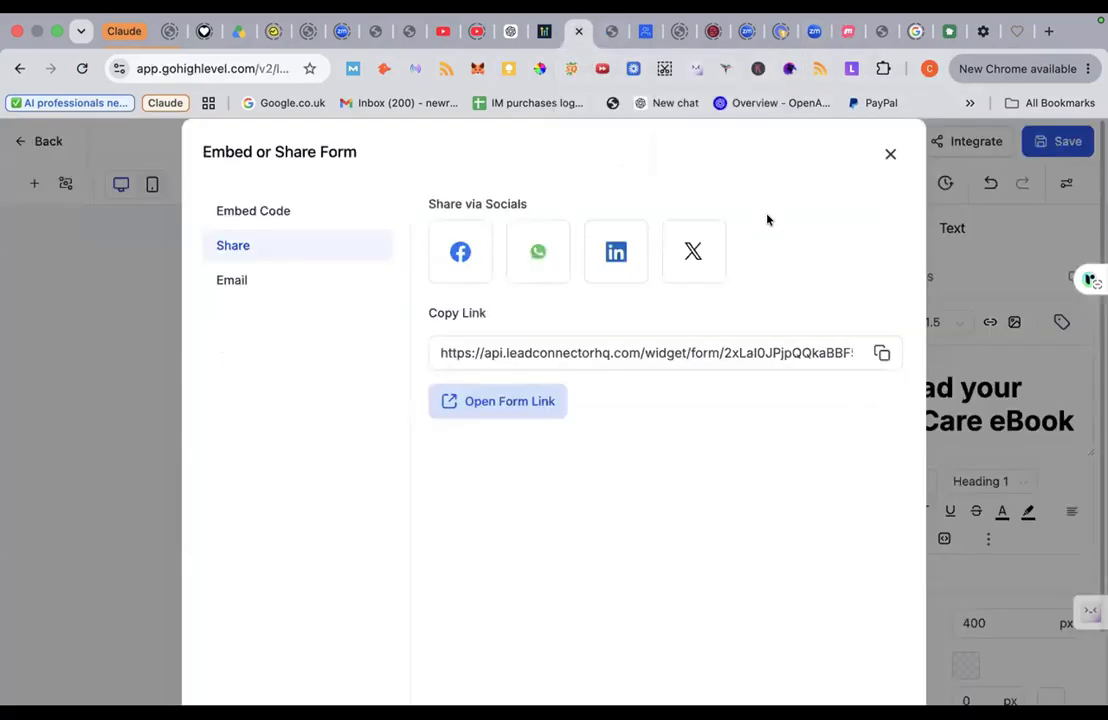
pyautogui.click(882, 357)
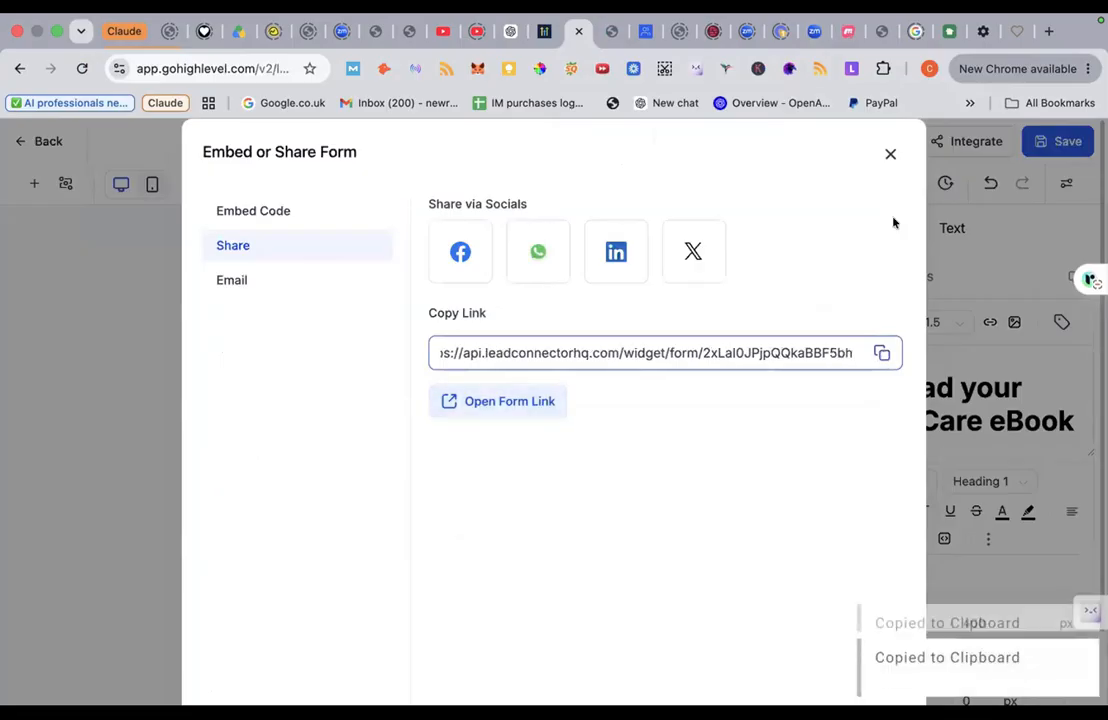
# Step: Leave the form editor and open the Eldercare At Home project in AI Studio
pyautogui.click(890, 154)
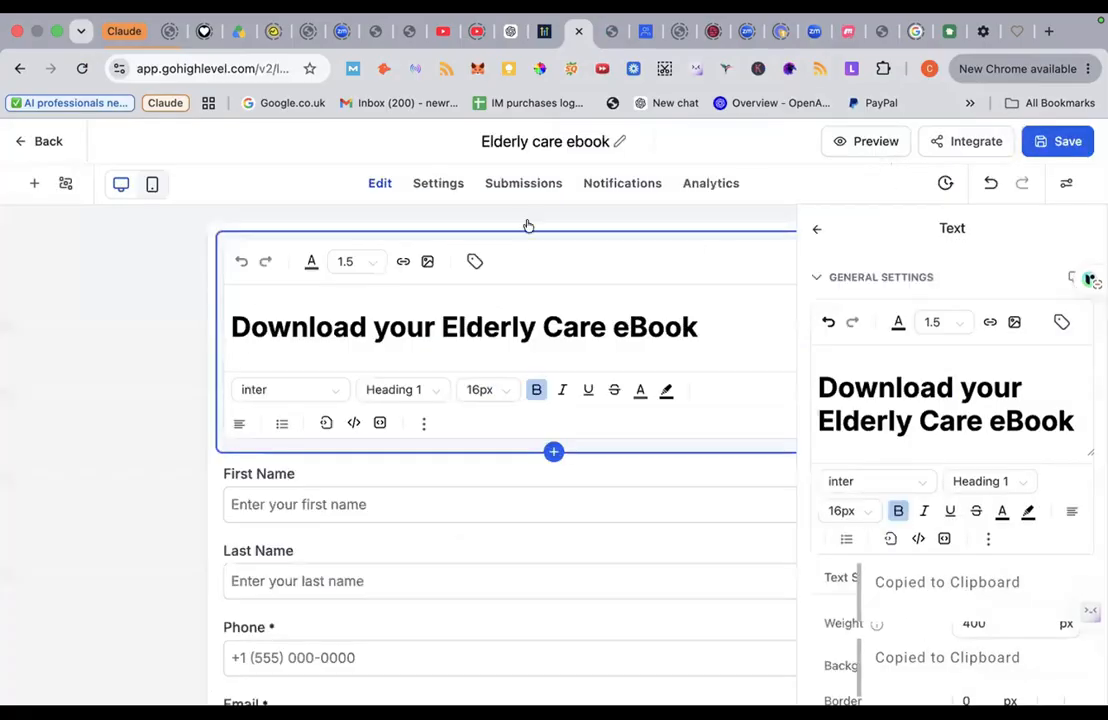
pyautogui.click(18, 138)
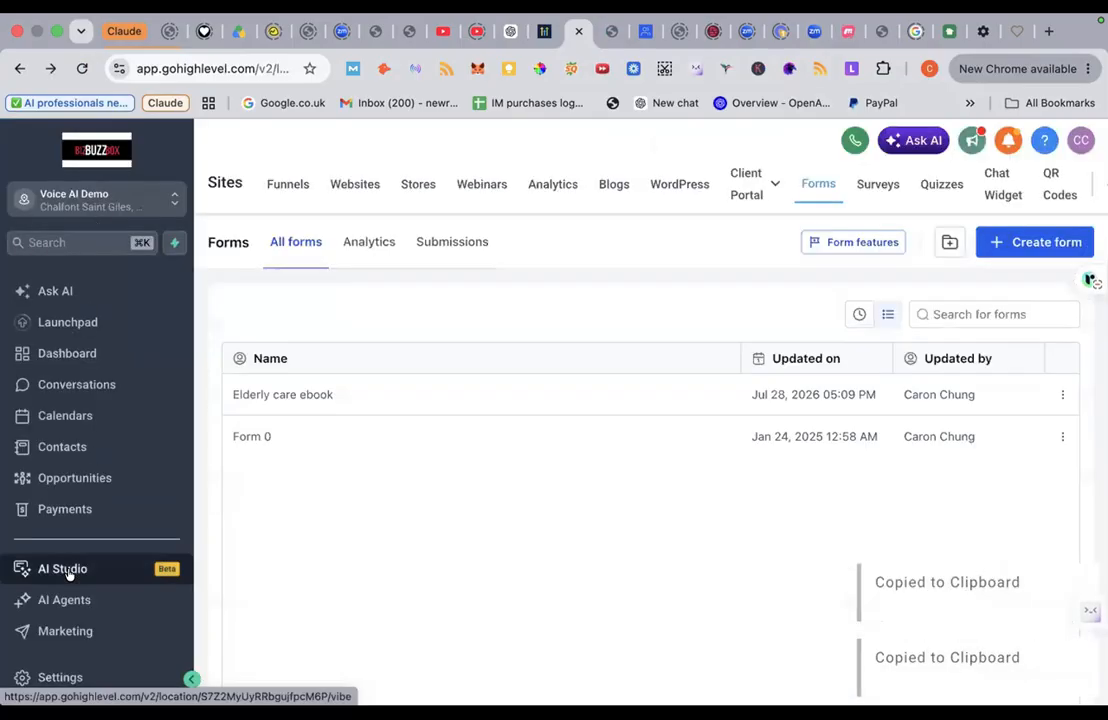
pyautogui.click(68, 573)
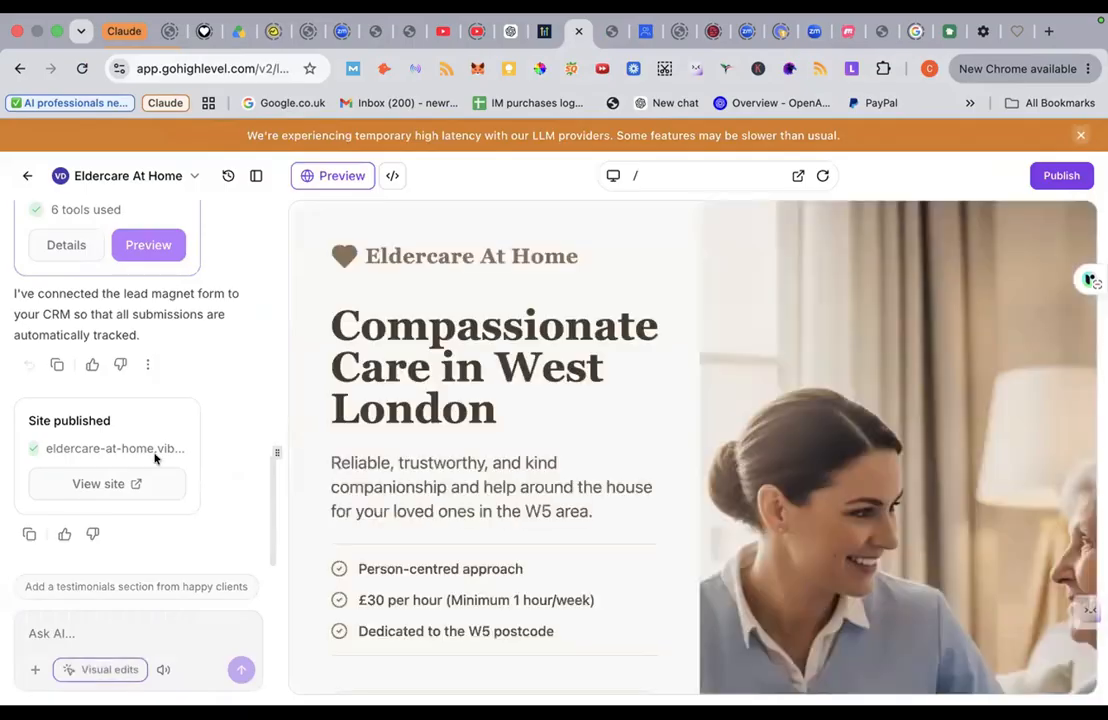
# Step: Draft the AI request 'can you replace the form on this webpage with' plus the pasted form link
pyautogui.click(63, 617)
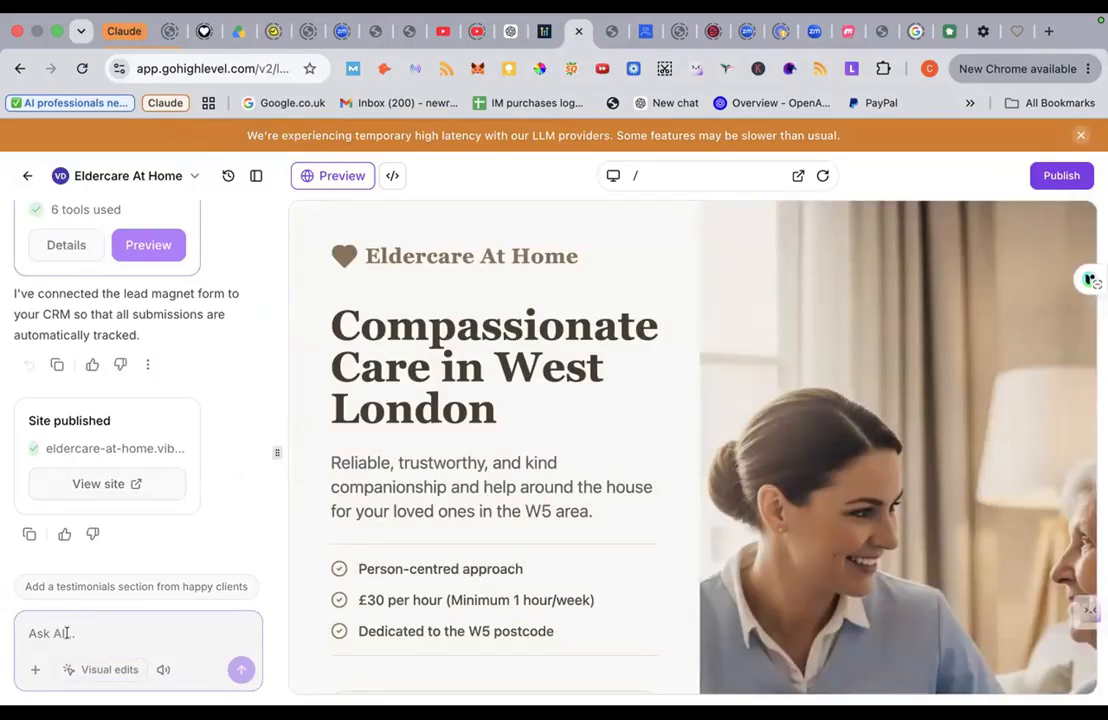
pyautogui.write('c')
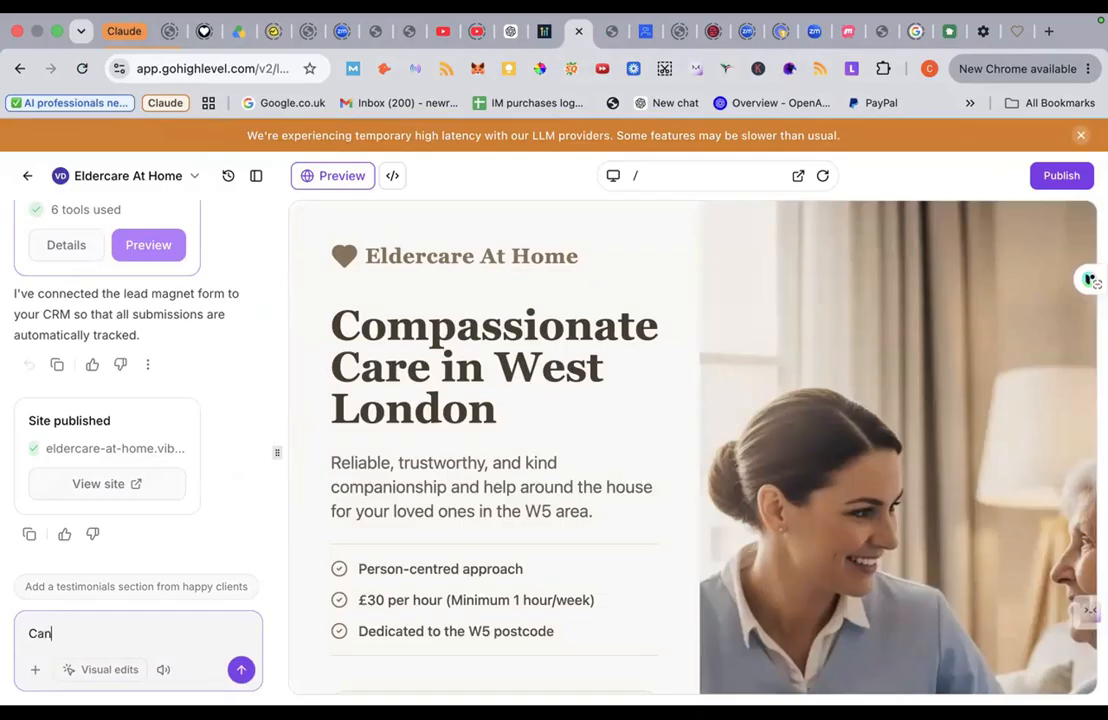
pyautogui.write('an you replace the for')
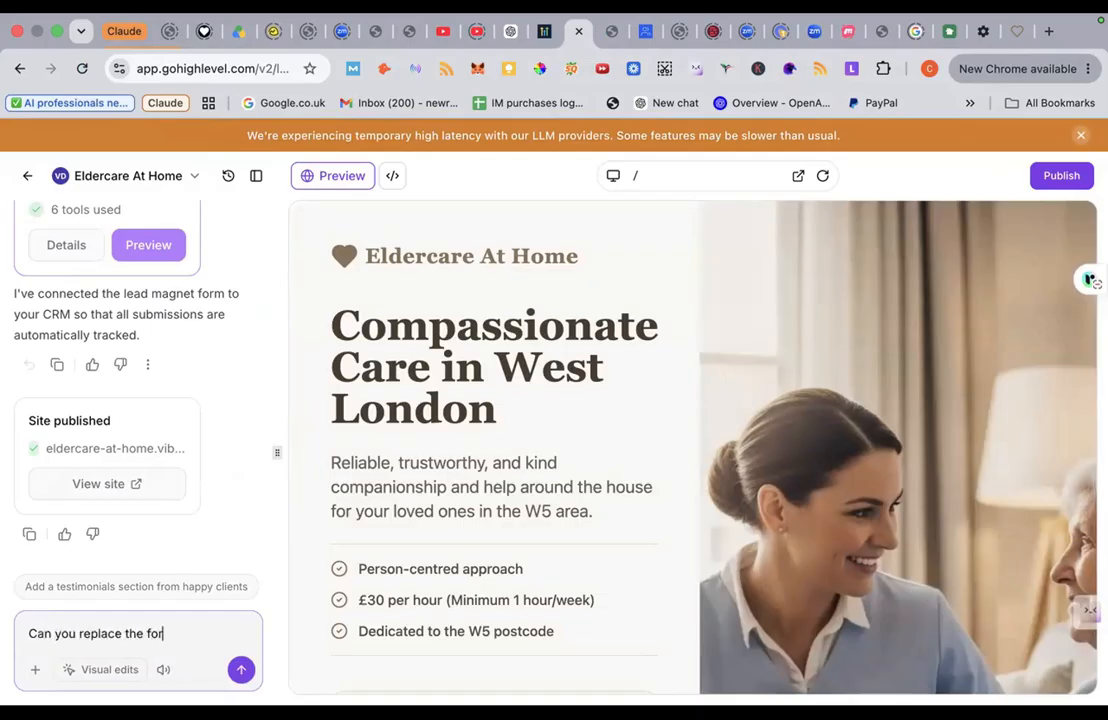
pyautogui.write('m on this webpage wit')
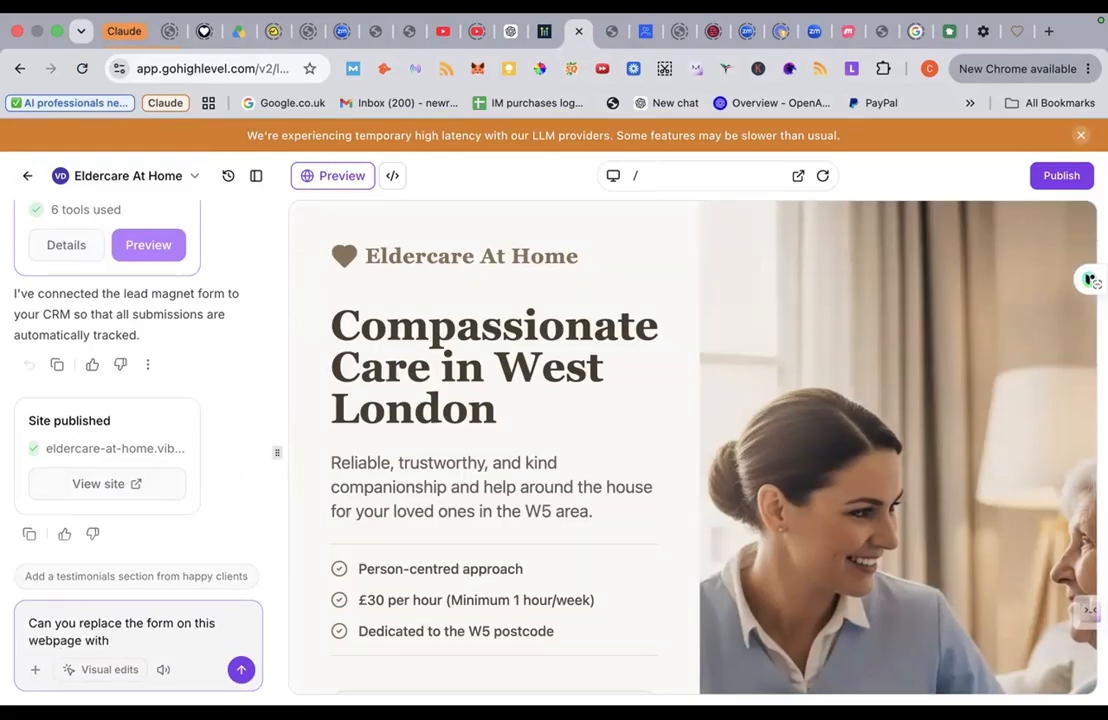
pyautogui.write('h')
pyautogui.press('super+v')
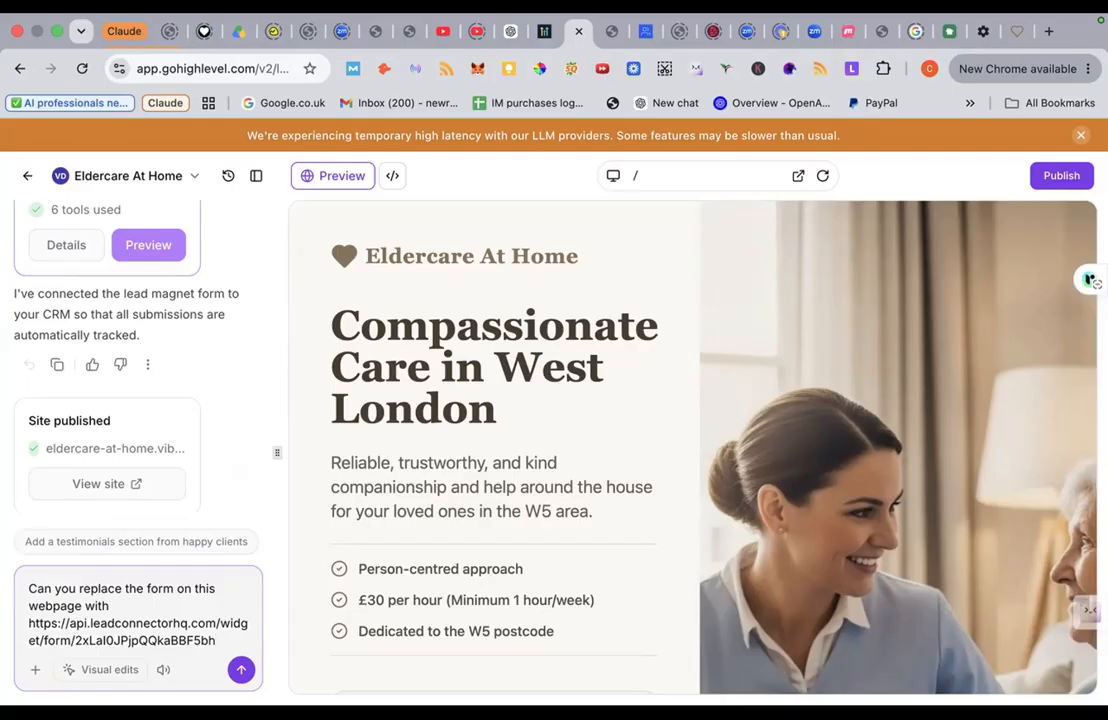
# Step: Send the form-replacement request to the AI and dismiss the high-latency warning banner
pyautogui.click(239, 670)
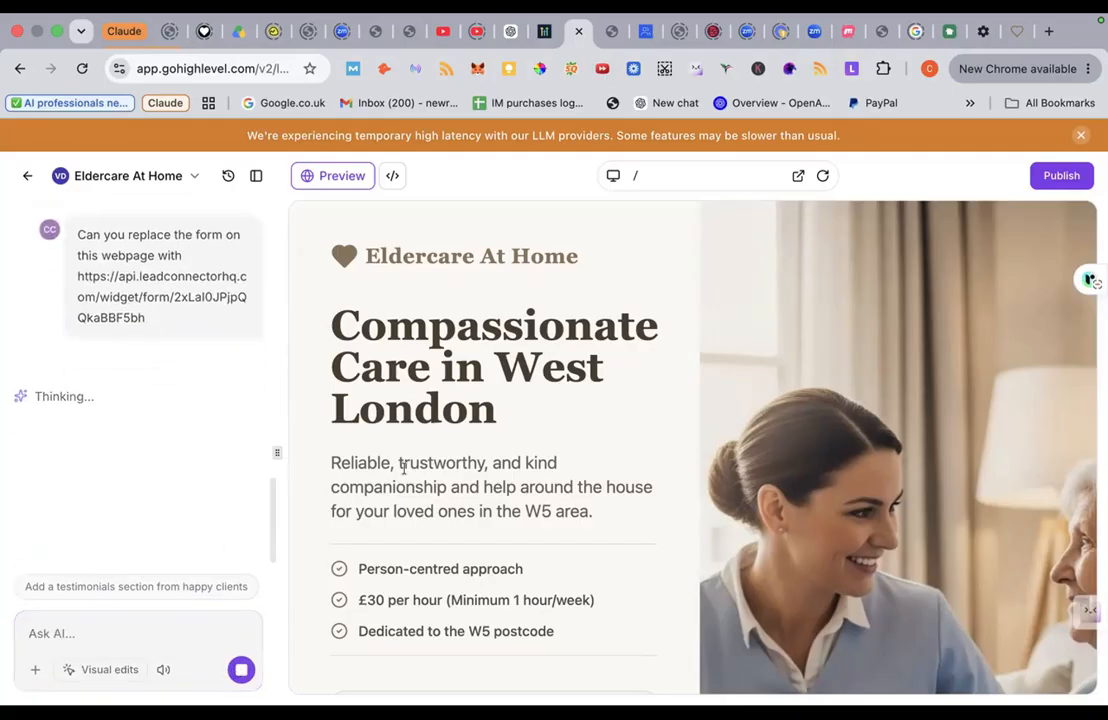
pyautogui.scroll(-8, 403, 466)
pyautogui.scroll(10, 403, 468)
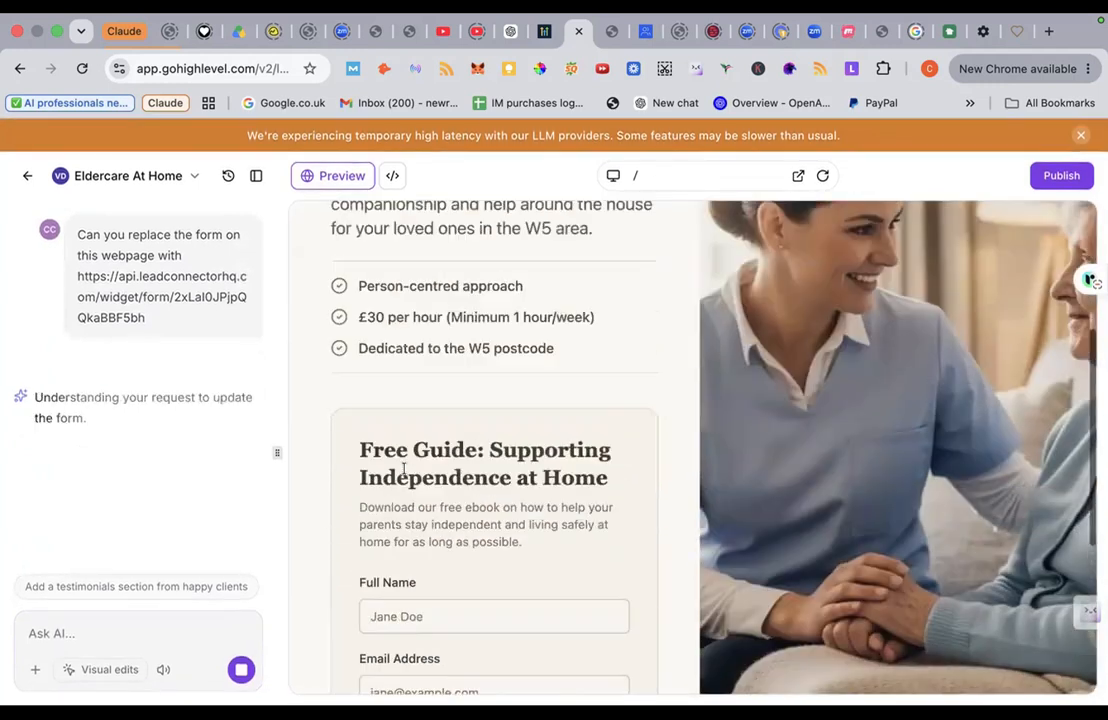
pyautogui.scroll(-2, 403, 468)
pyautogui.scroll(-2, 403, 468)
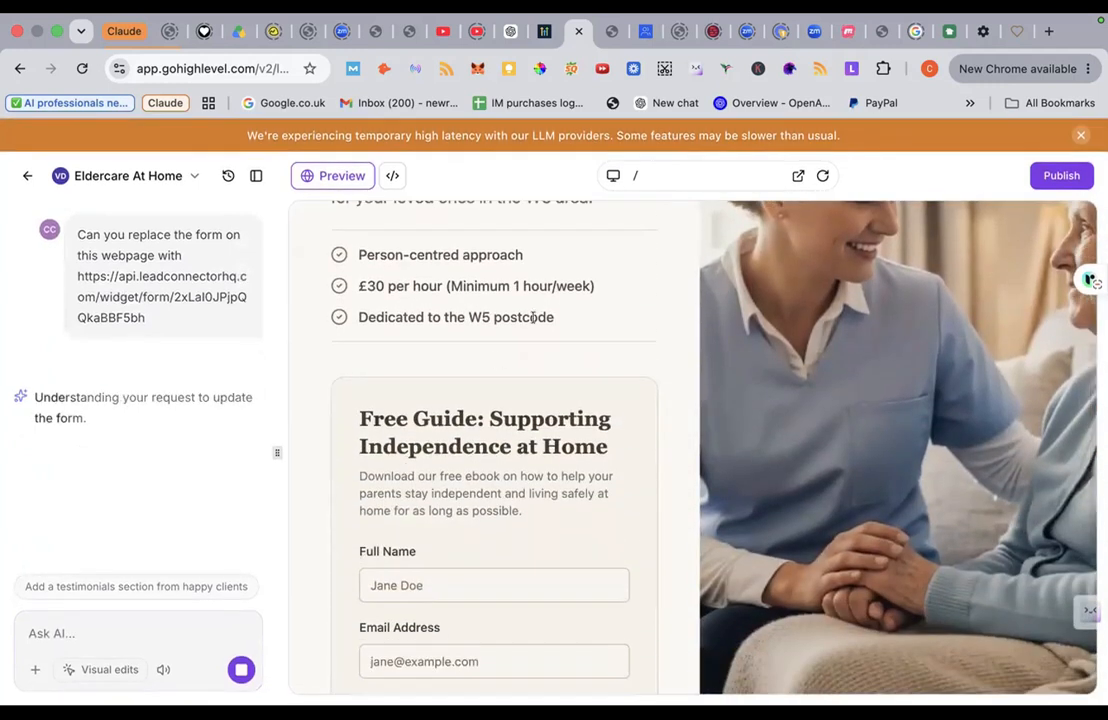
pyautogui.click(1085, 135)
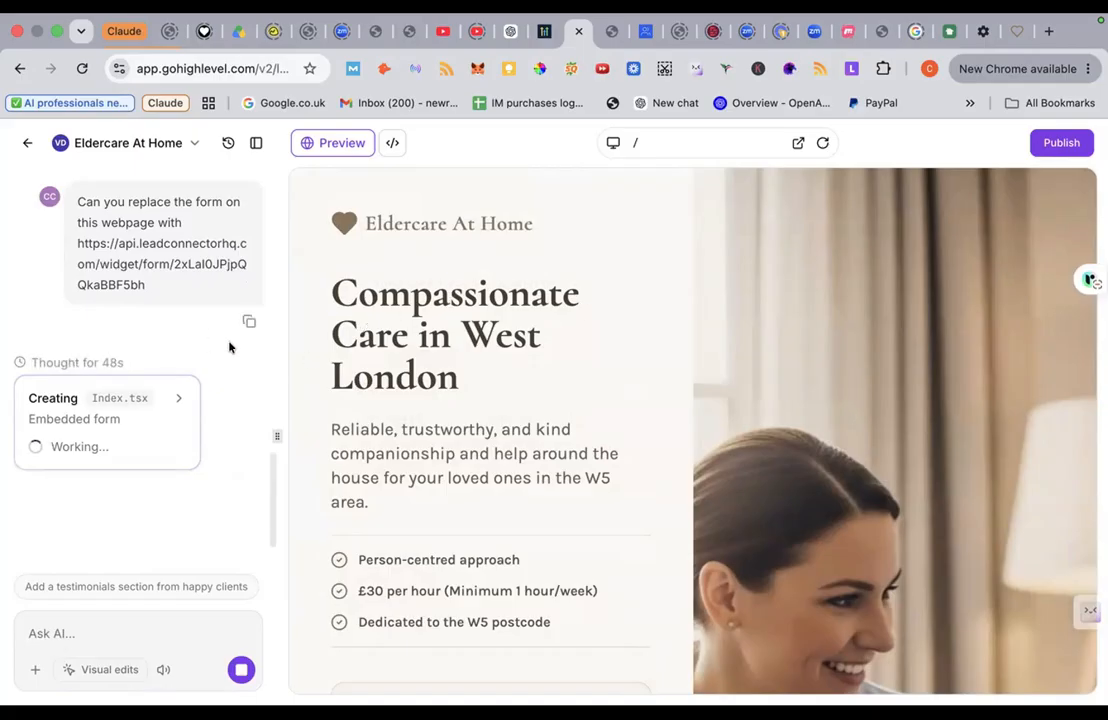
# Step: Follow the AI's progress until the Embedded Lead Capture Form change is finished
pyautogui.scroll(-1, 399, 453)
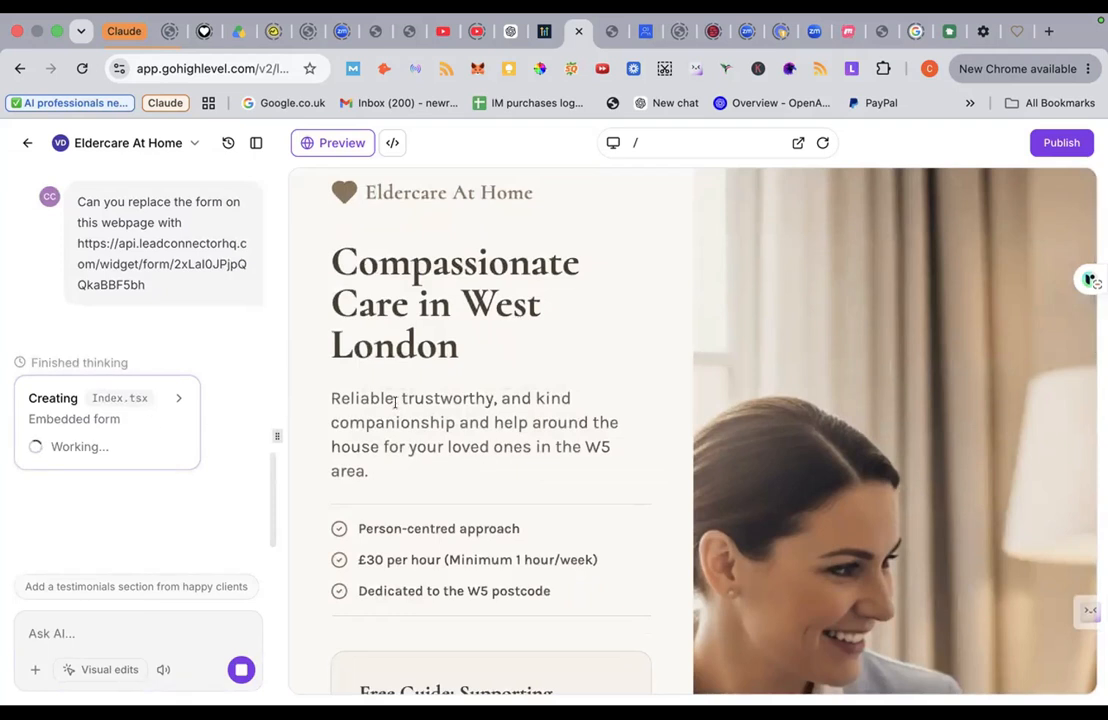
pyautogui.scroll(-10, 395, 401)
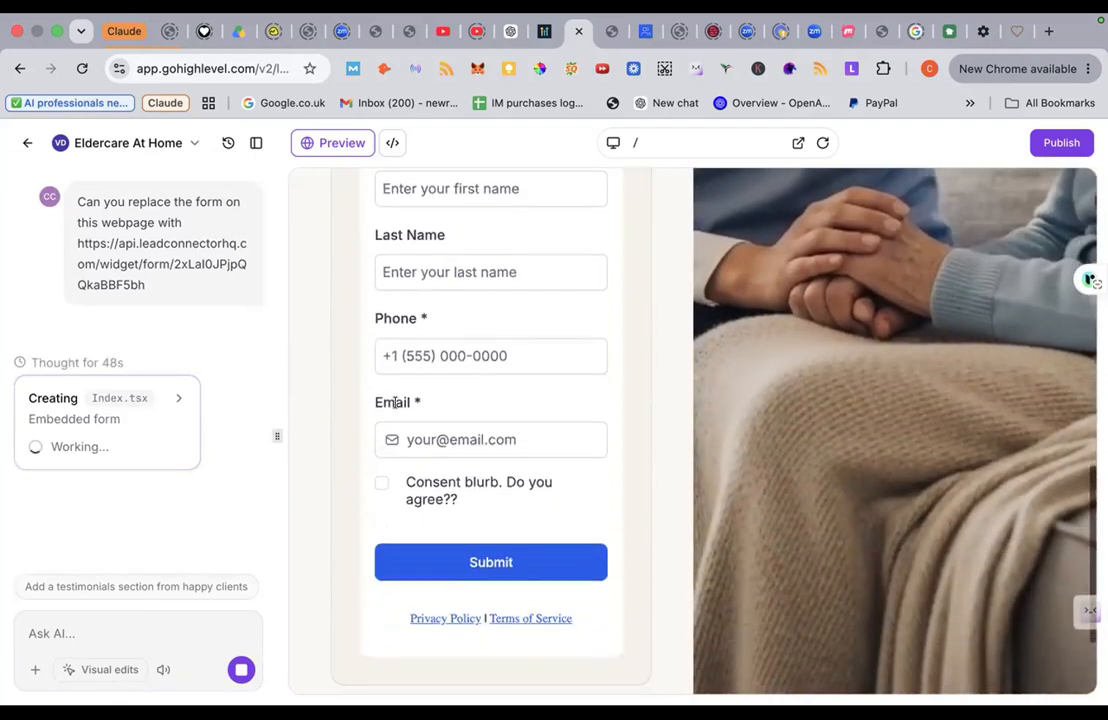
pyautogui.scroll(-2, 395, 401)
pyautogui.scroll(7, 395, 401)
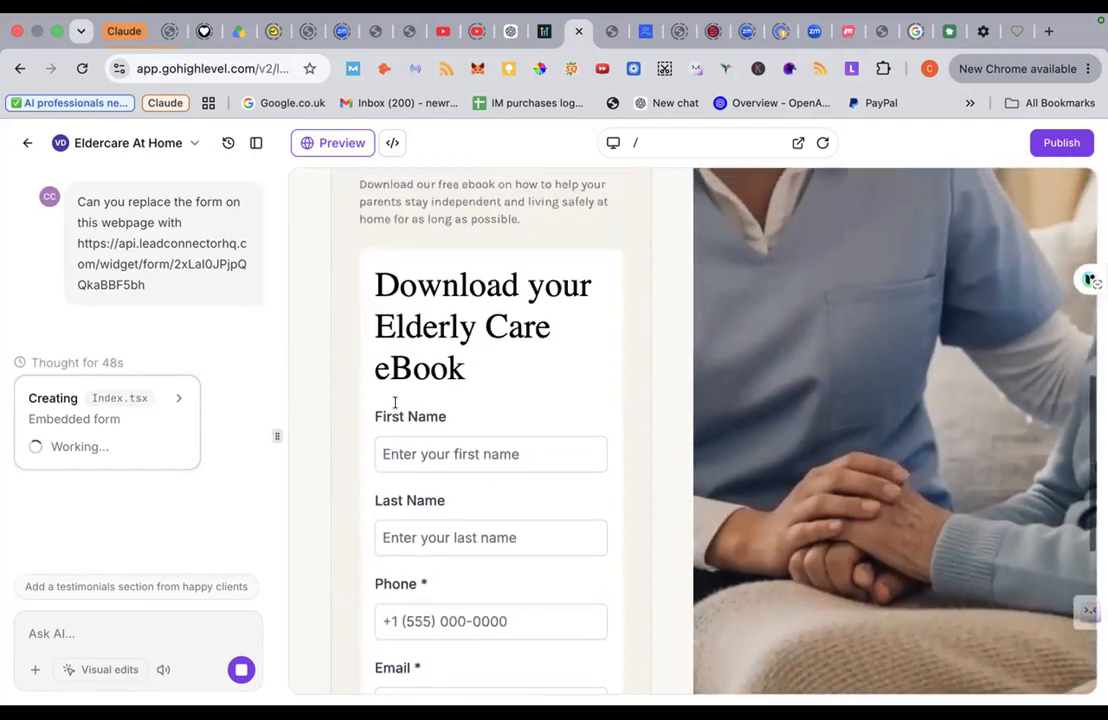
pyautogui.scroll(1, 395, 401)
pyautogui.scroll(-10, 395, 403)
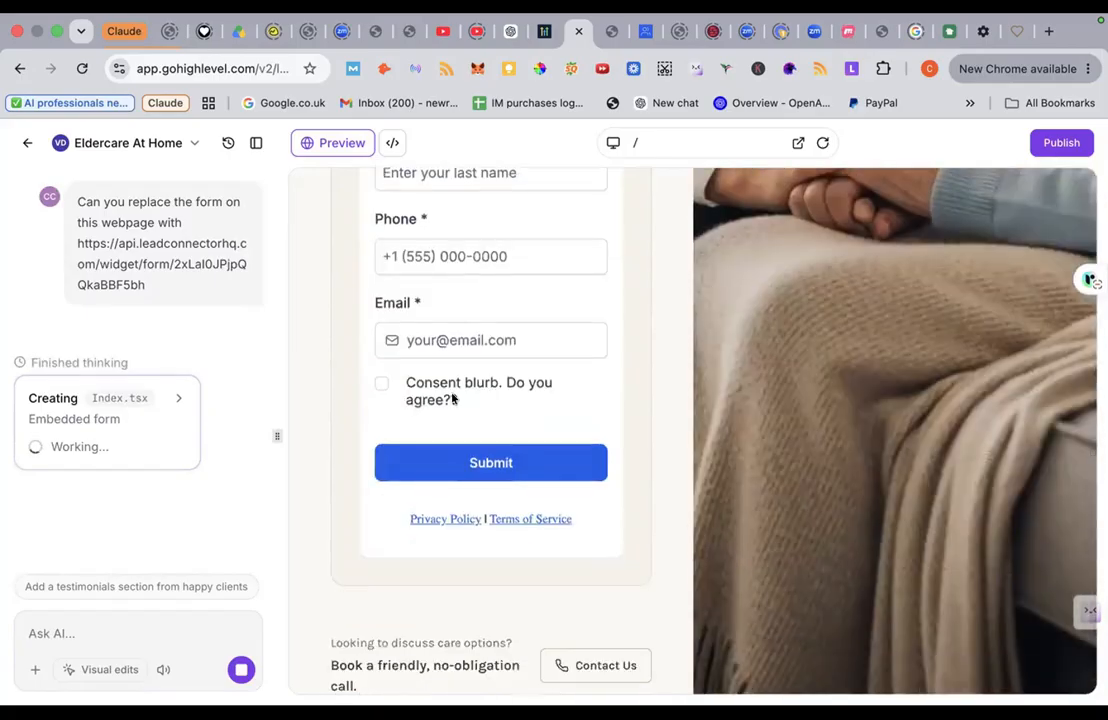
pyautogui.scroll(10, 393, 430)
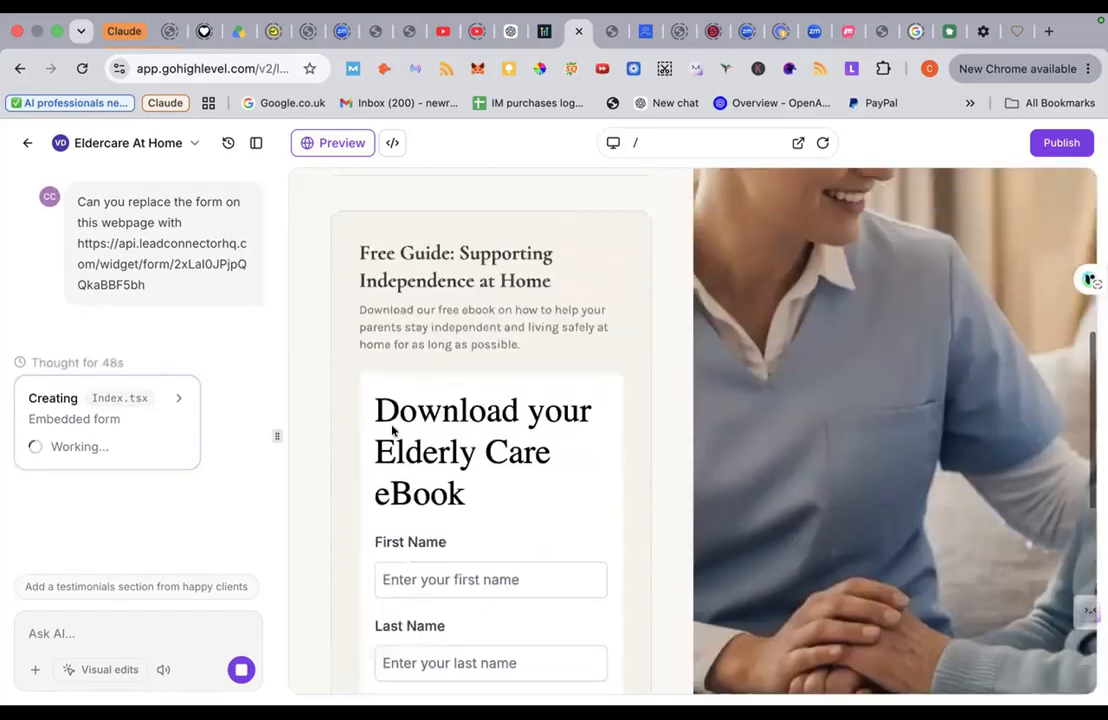
pyautogui.scroll(6, 393, 430)
pyautogui.scroll(-11, 393, 430)
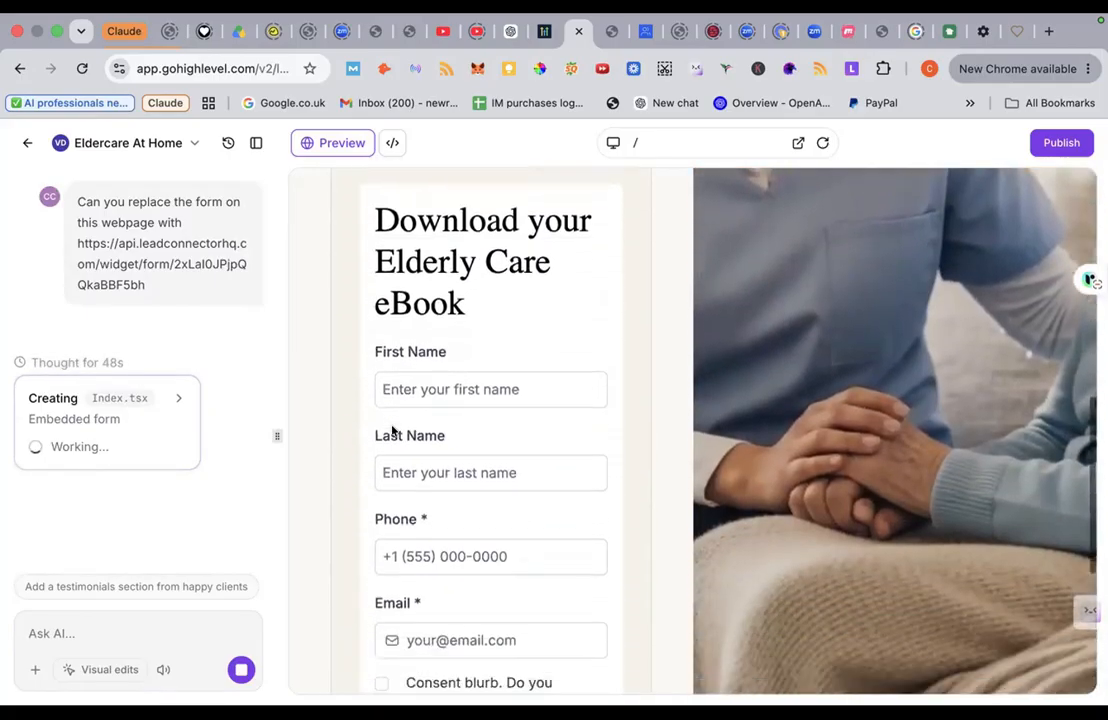
pyautogui.scroll(-8, 393, 430)
pyautogui.scroll(11, 393, 430)
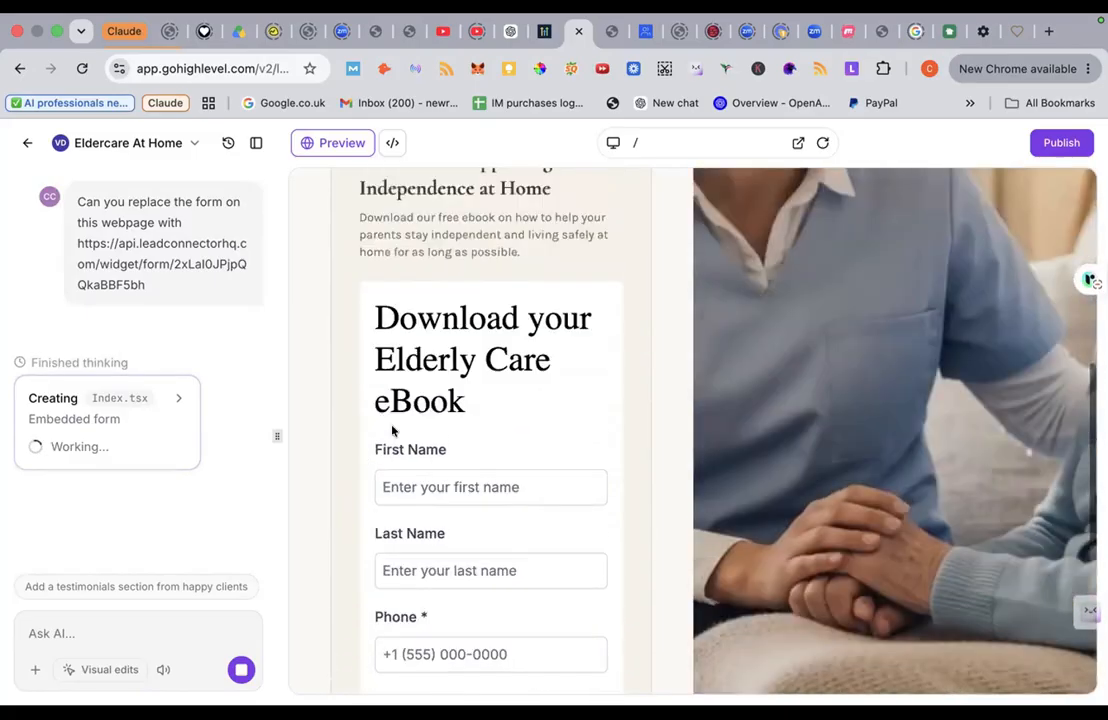
pyautogui.scroll(3, 393, 430)
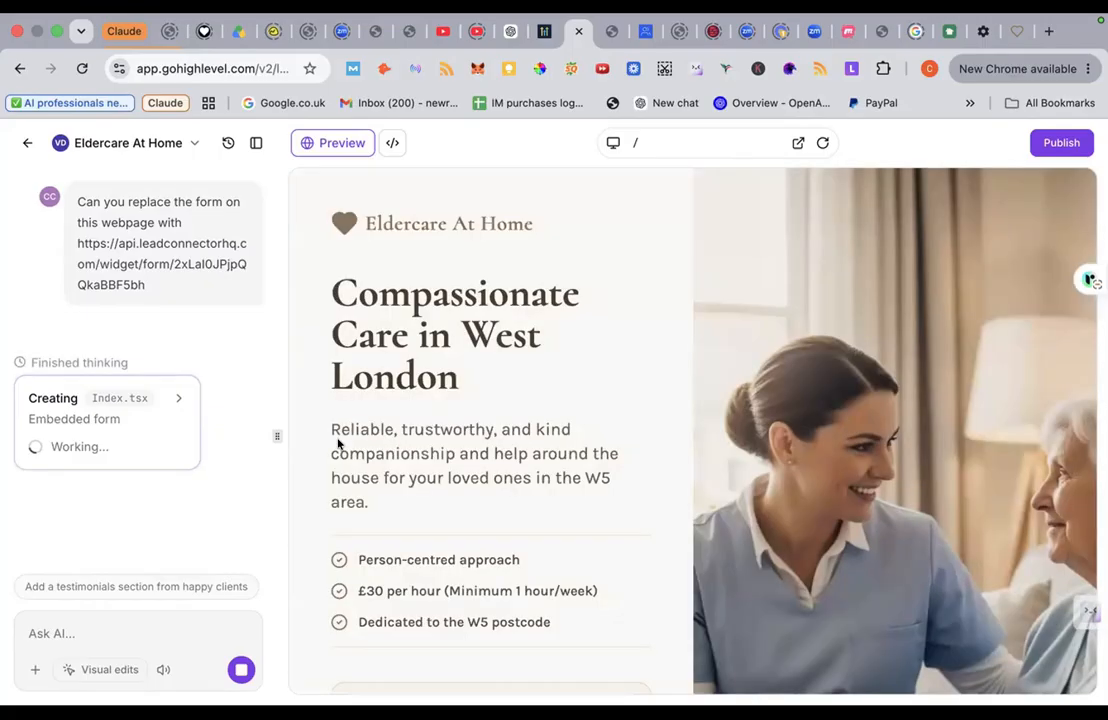
pyautogui.scroll(-8, 338, 444)
pyautogui.scroll(-3, 338, 444)
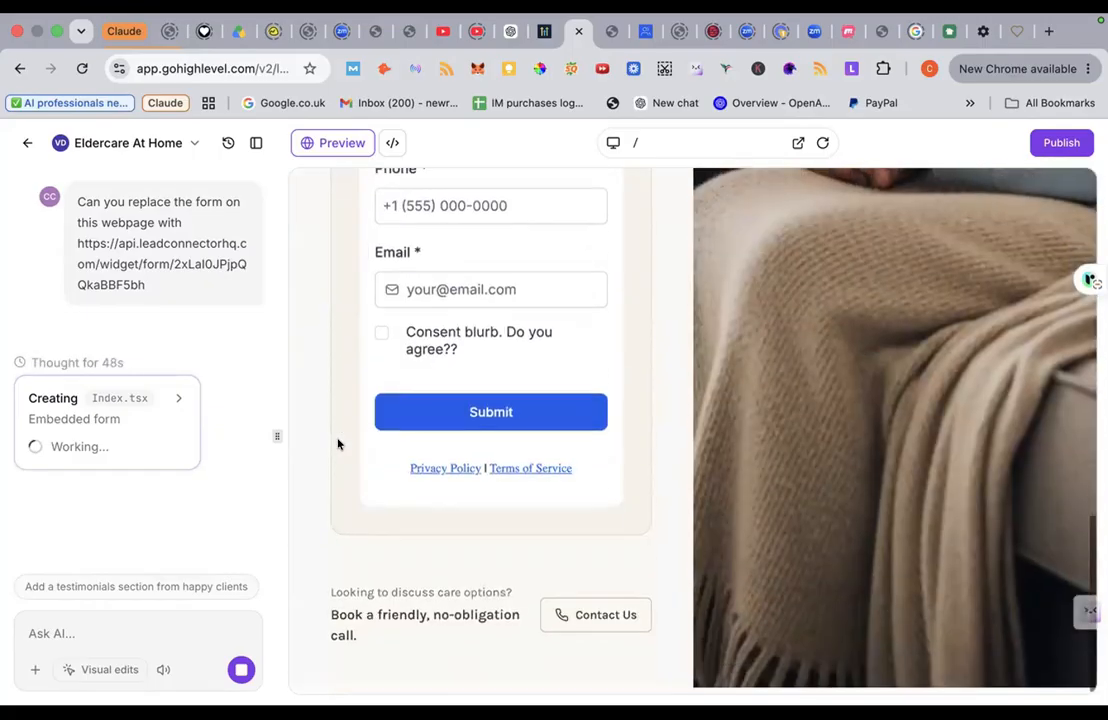
pyautogui.scroll(5, 338, 444)
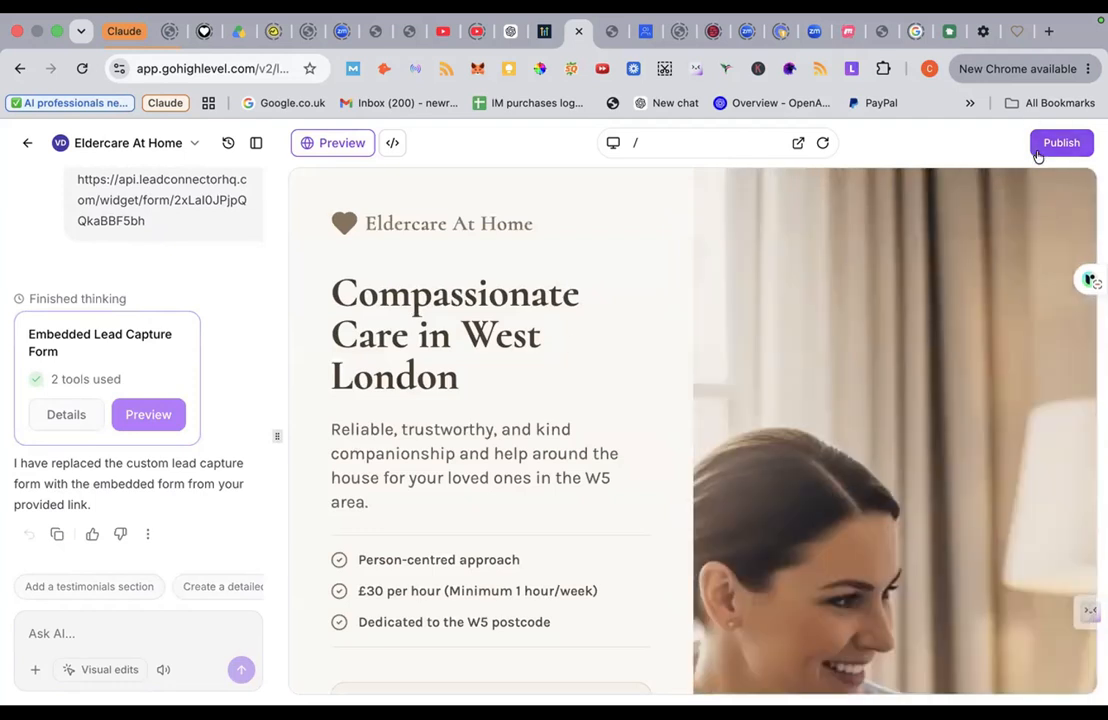
# Step: Publish the site update and check the embedded eBook form on the live vibepreview page
pyautogui.click(1036, 142)
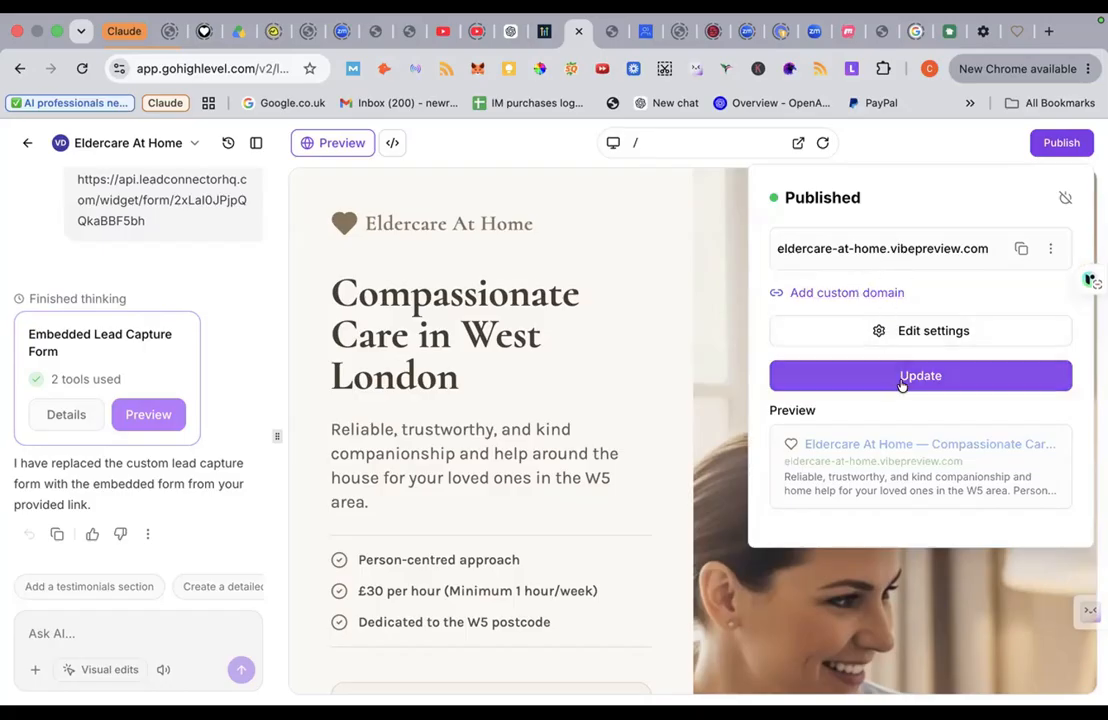
pyautogui.click(905, 380)
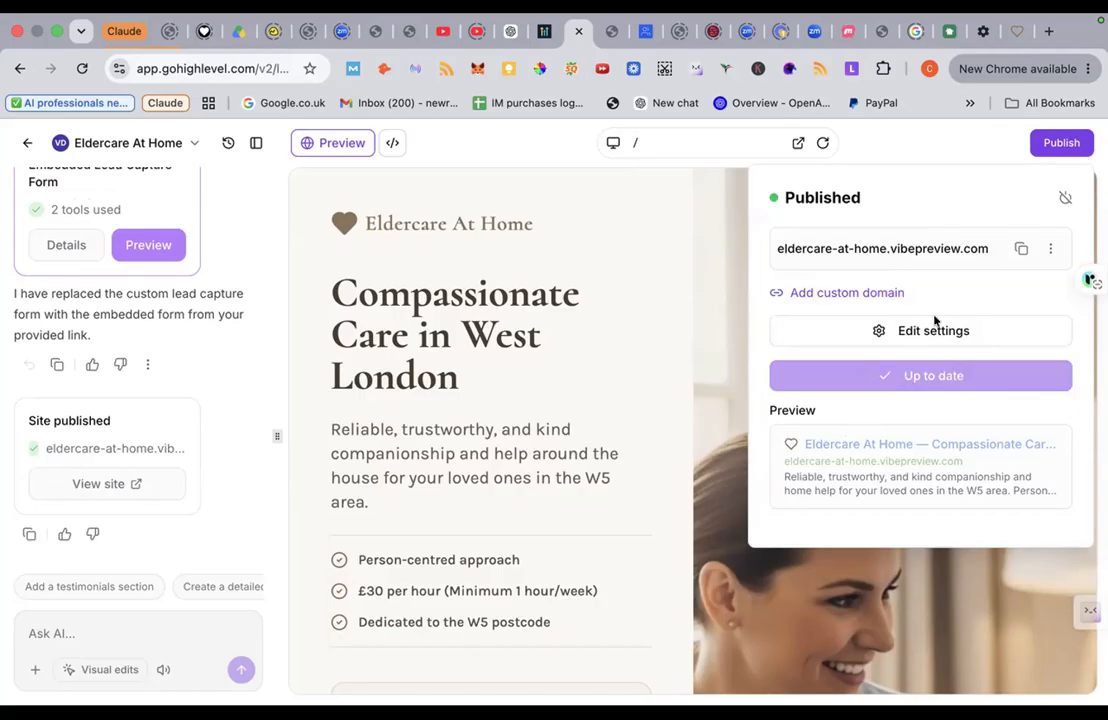
pyautogui.click(955, 250)
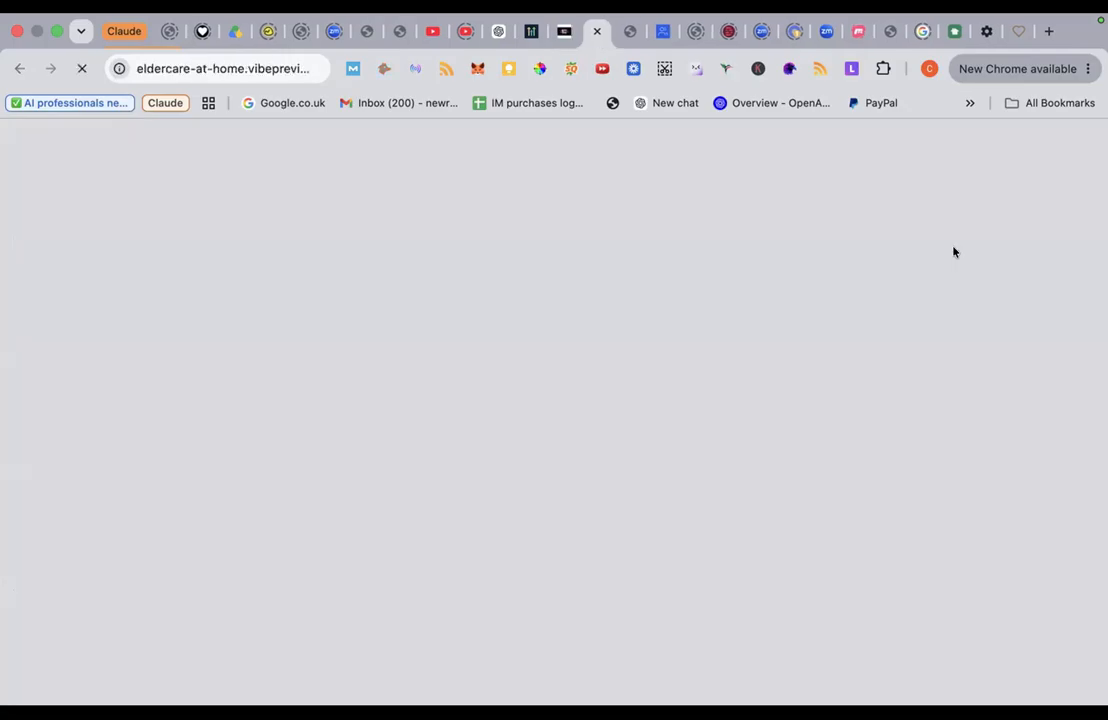
pyautogui.scroll(-5, 440, 458)
pyautogui.scroll(-1, 440, 458)
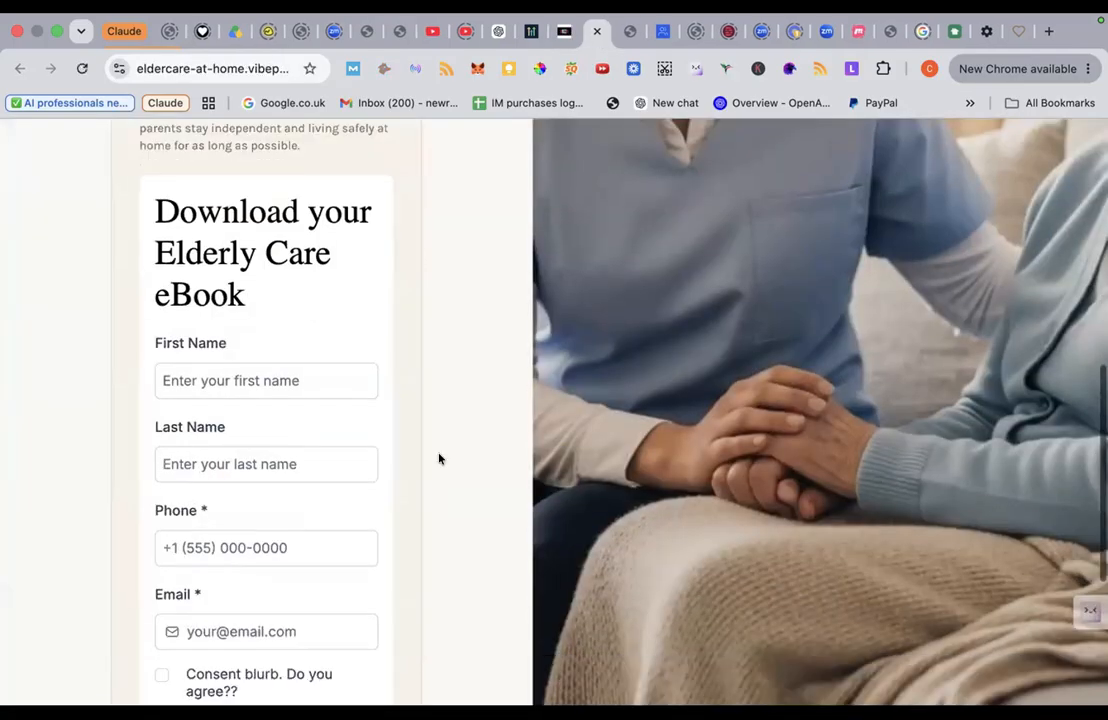
pyautogui.scroll(-4, 440, 458)
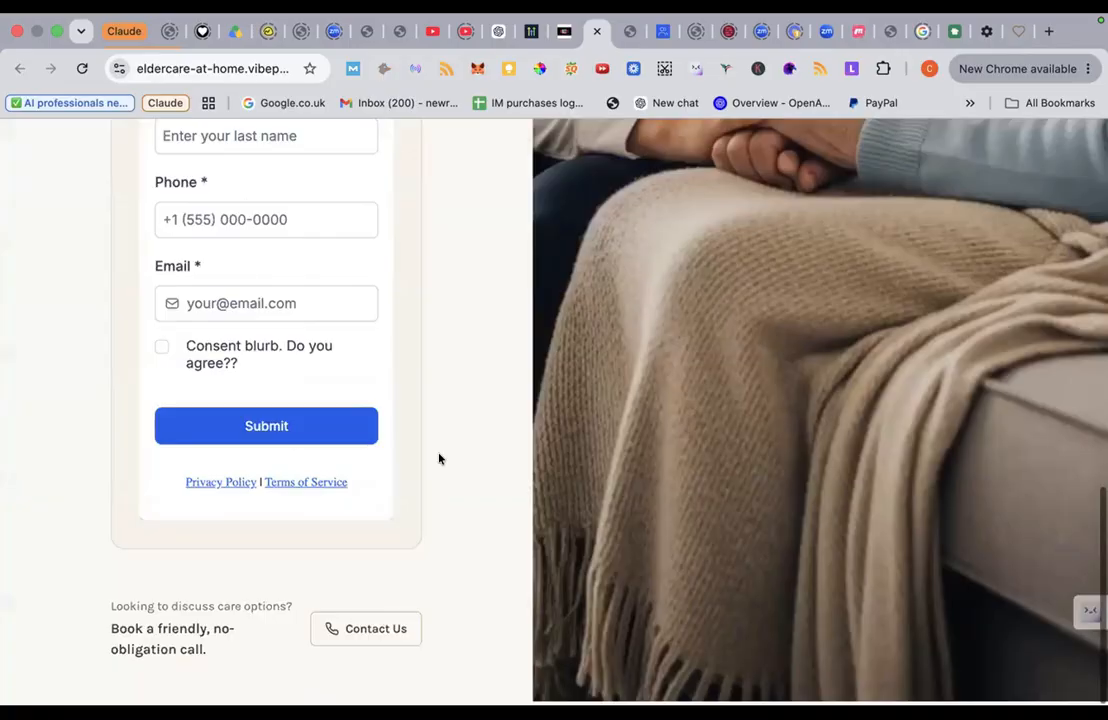
pyautogui.scroll(10, 440, 458)
pyautogui.click(560, 33)
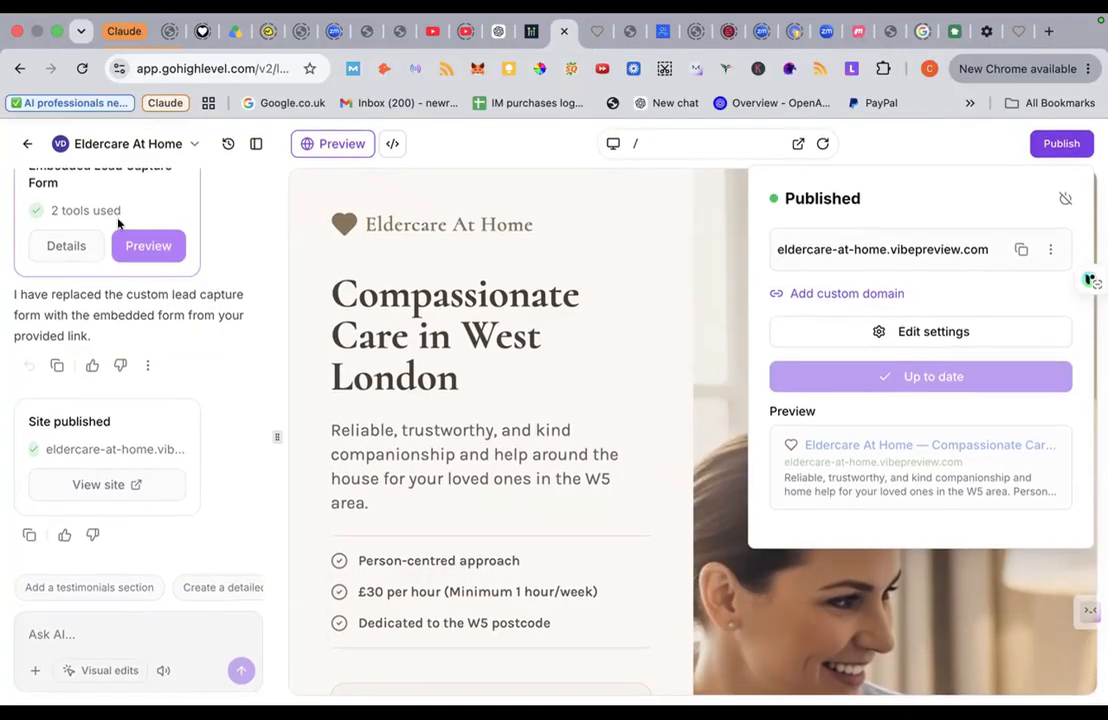
# Step: Exit the site builder back to the main account dashboard
pyautogui.click(25, 146)
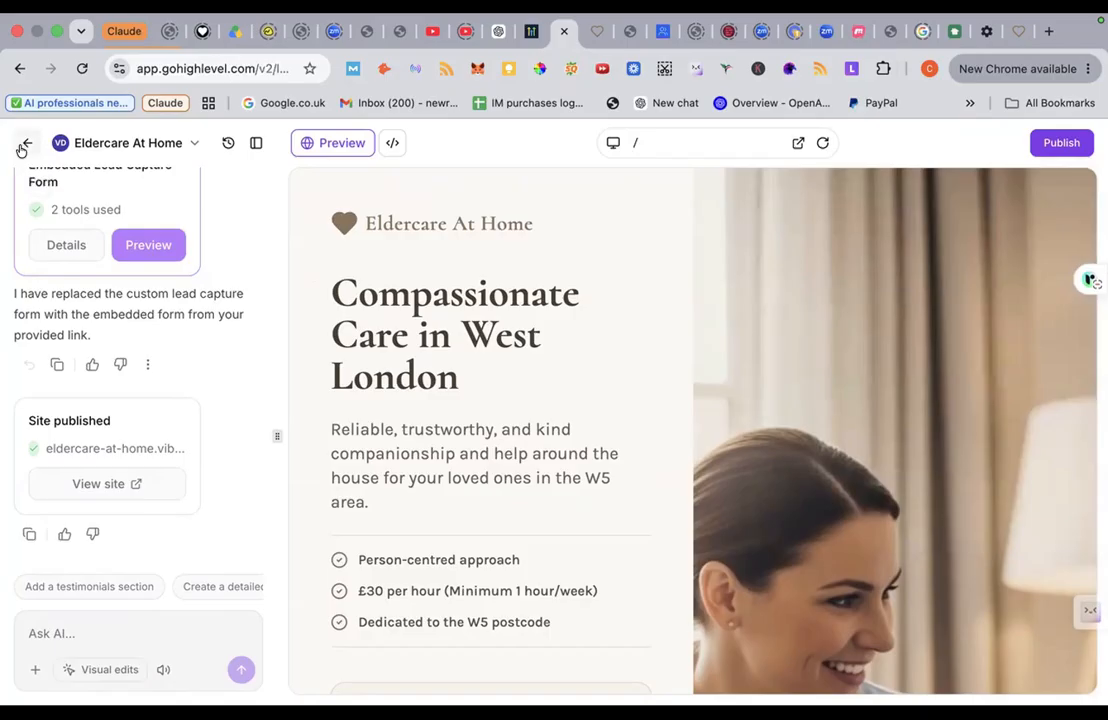
pyautogui.click(22, 148)
pyautogui.click(21, 148)
pyautogui.scroll(-2, 64, 390)
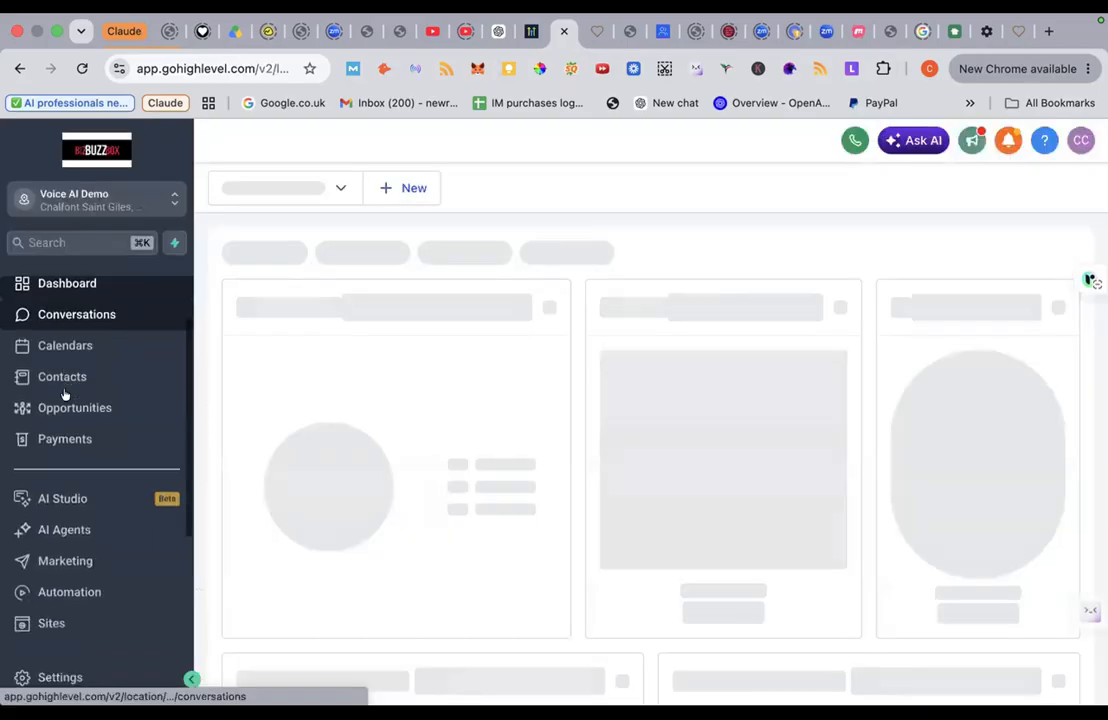
pyautogui.scroll(-2, 64, 395)
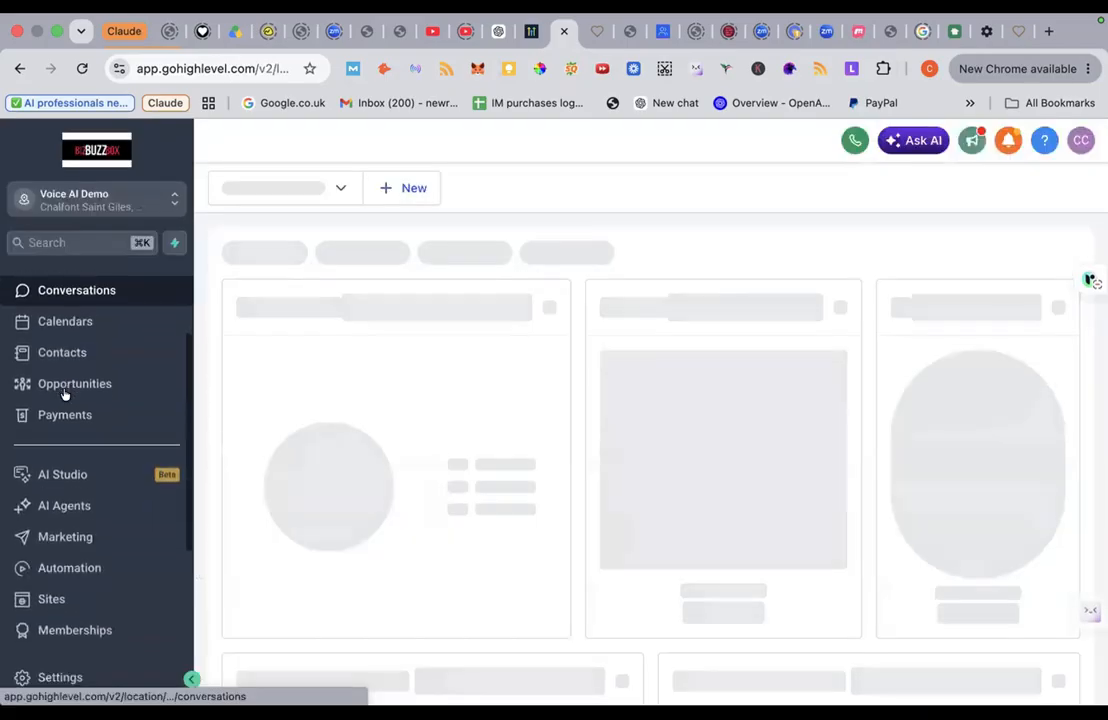
pyautogui.scroll(-3, 64, 395)
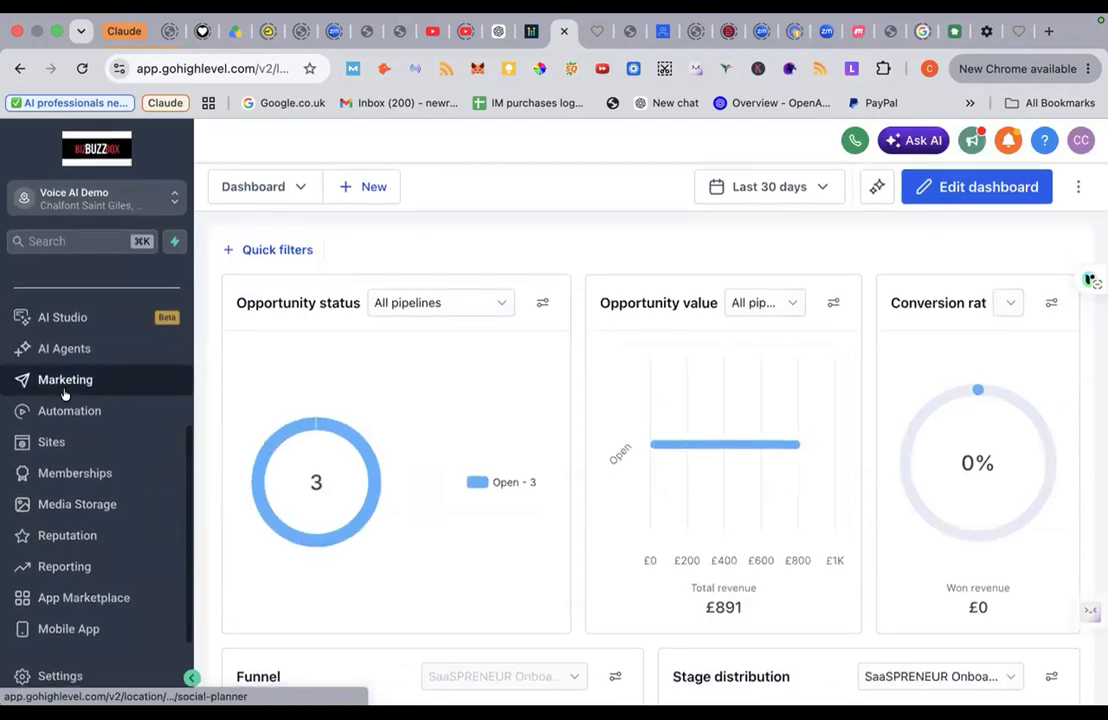
# Step: Create a new blank workflow from scratch in Automation
pyautogui.click(70, 414)
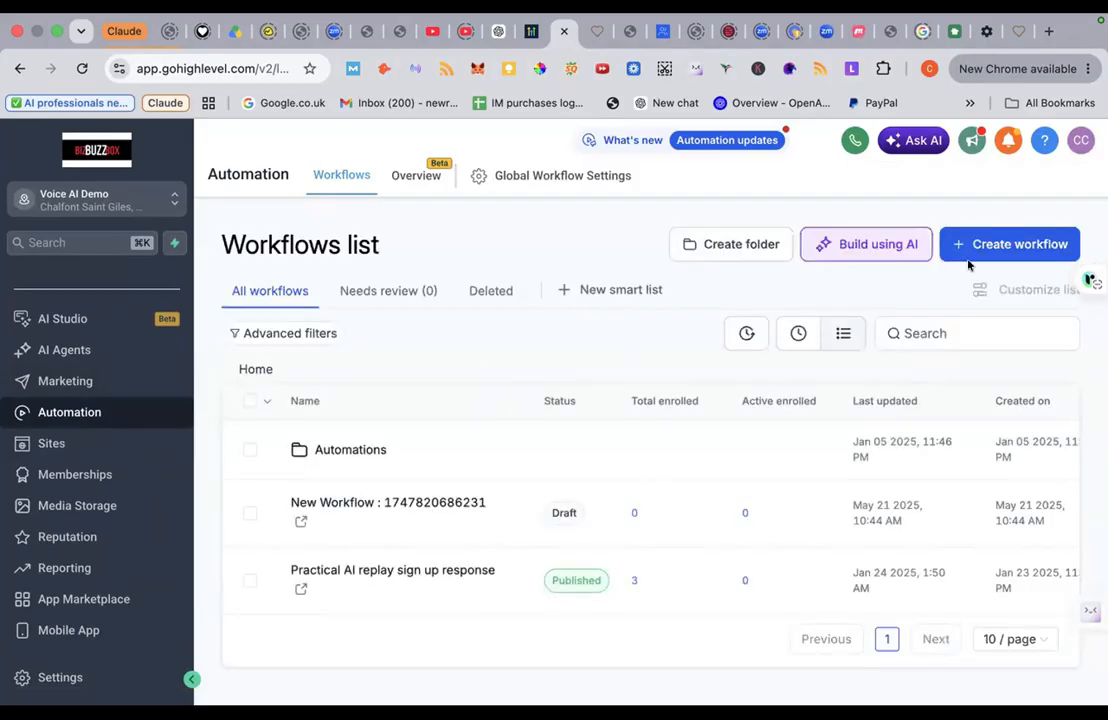
pyautogui.click(1009, 250)
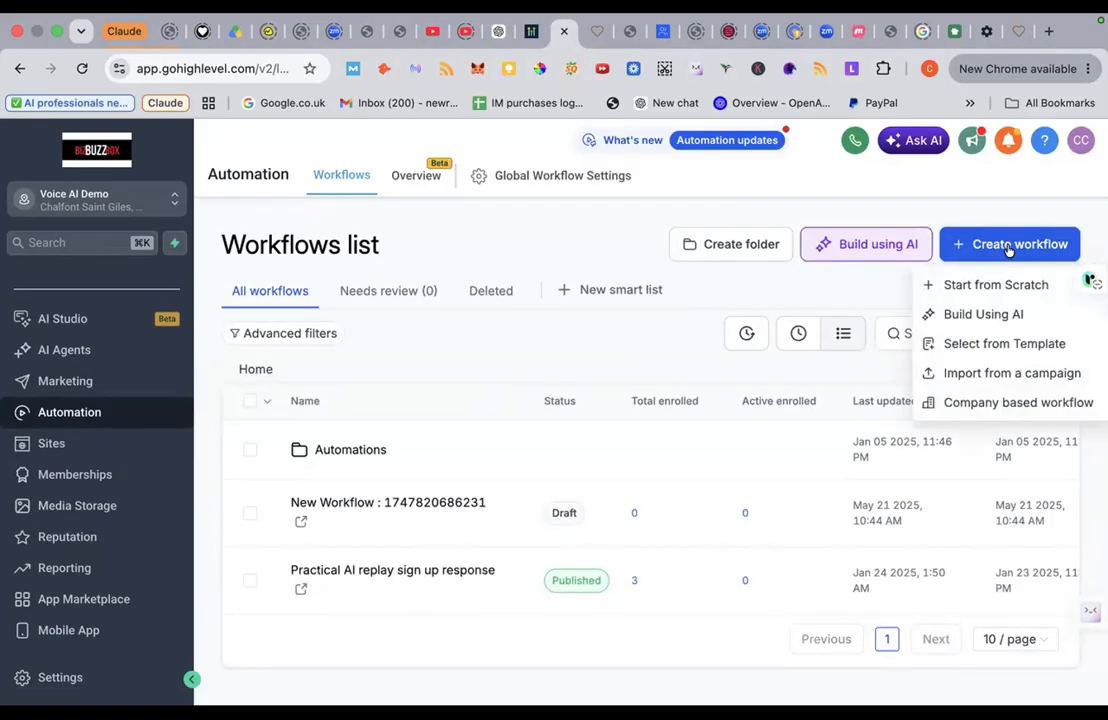
pyautogui.click(973, 287)
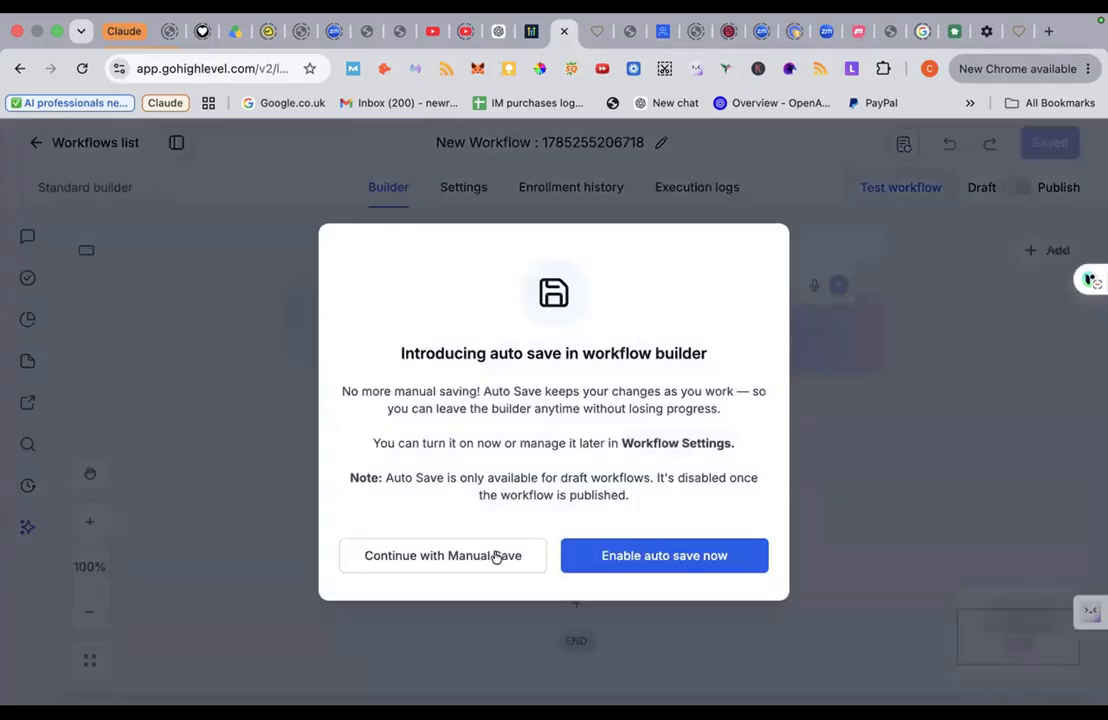
# Step: Enable auto save and rename the new workflow to 'elderly care demo optin'
pyautogui.click(608, 563)
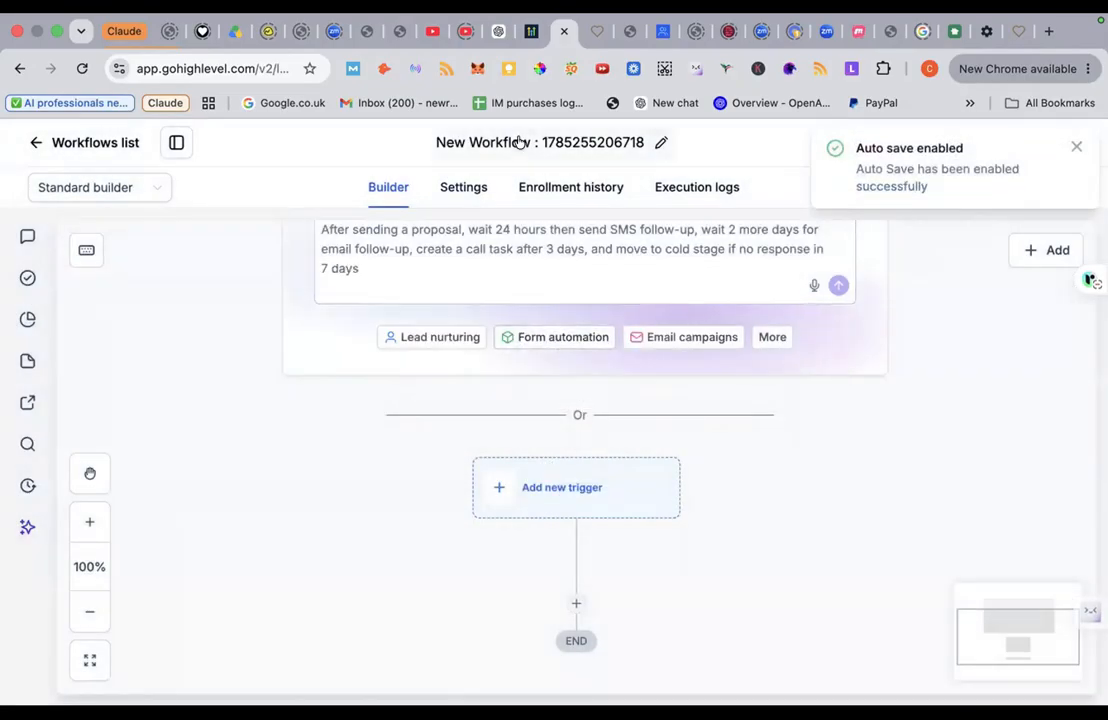
pyautogui.click(514, 141)
pyautogui.write('el')
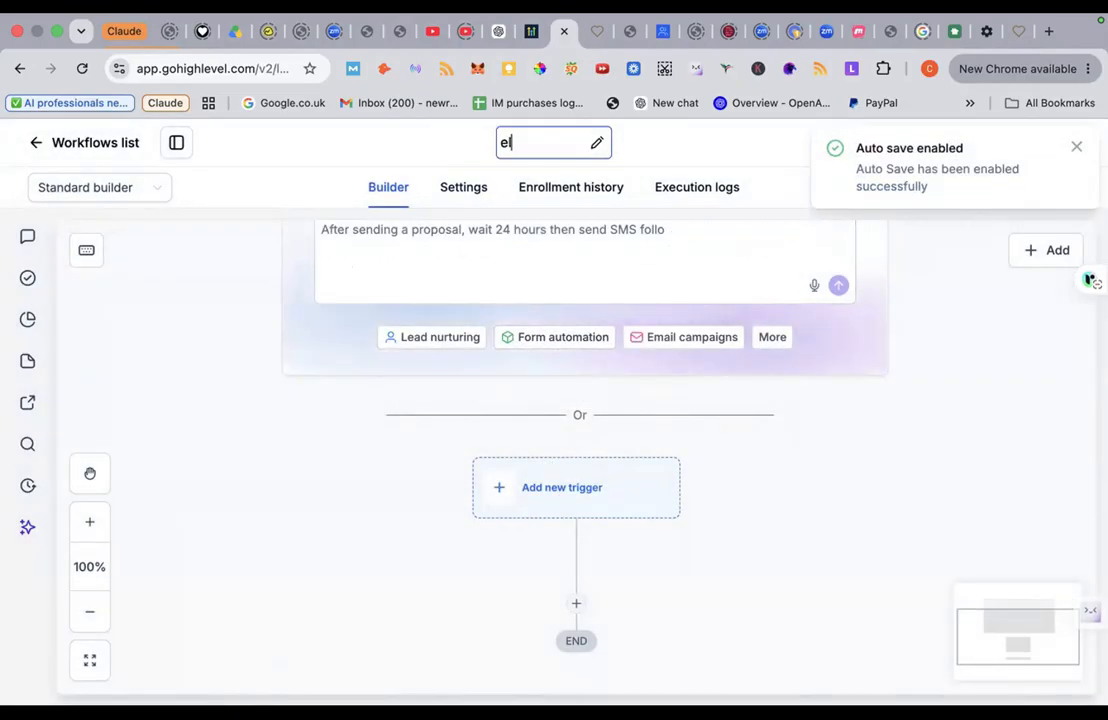
pyautogui.write('derly')
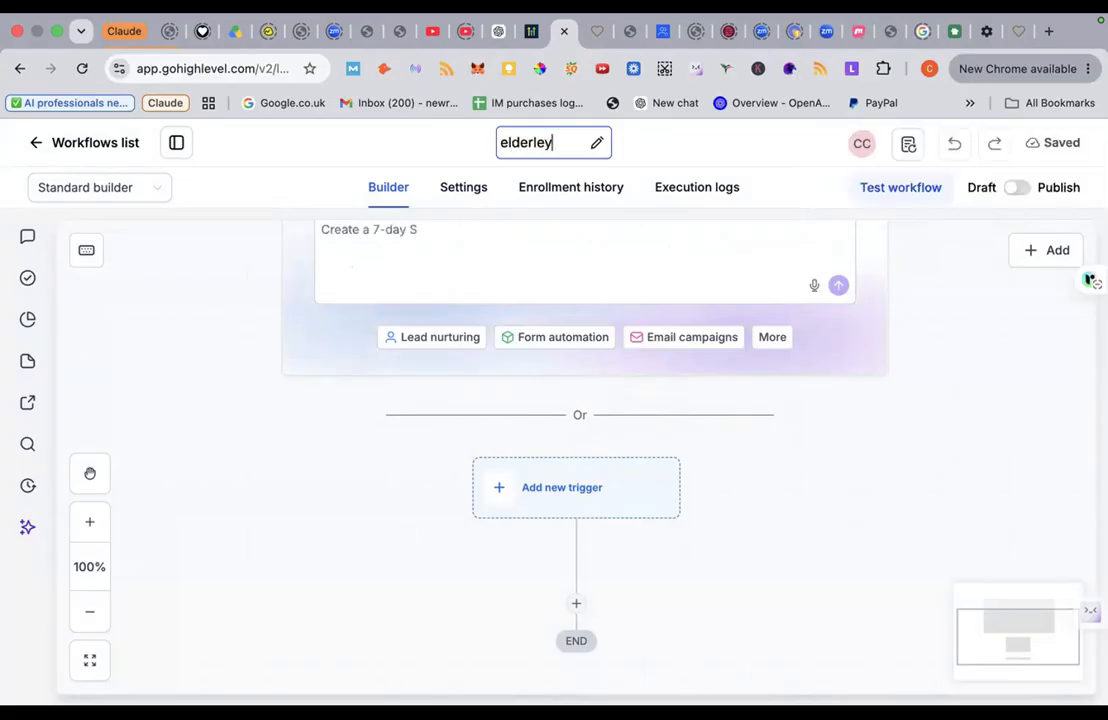
pyautogui.write(' care d')
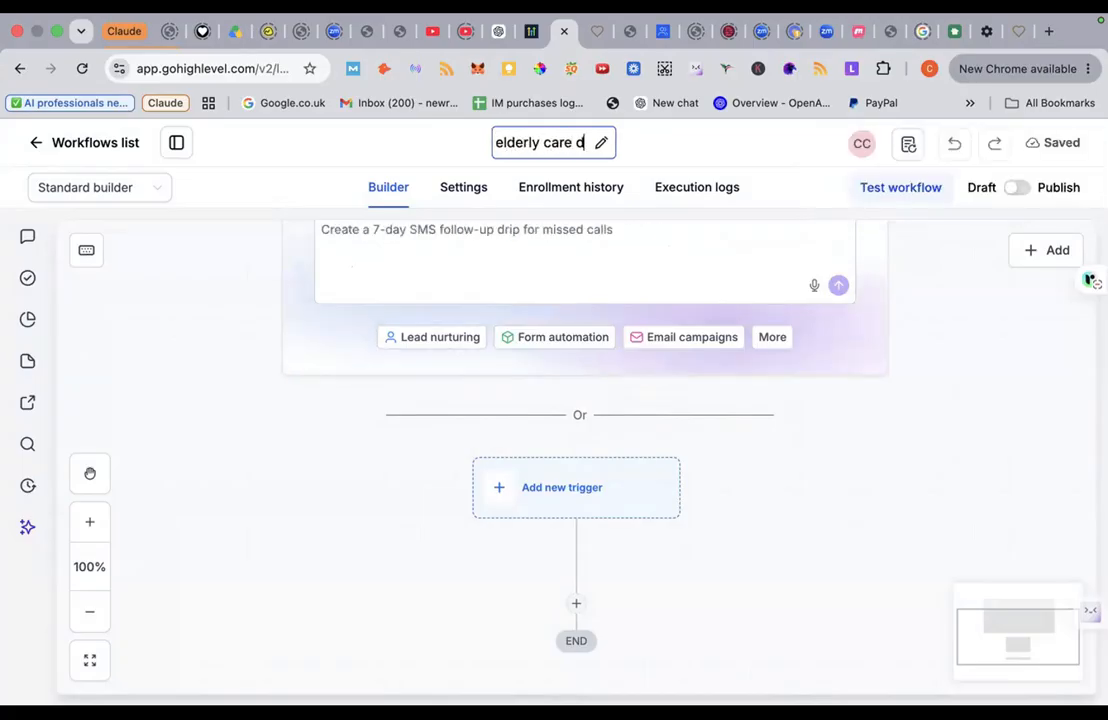
pyautogui.write('emo optin')
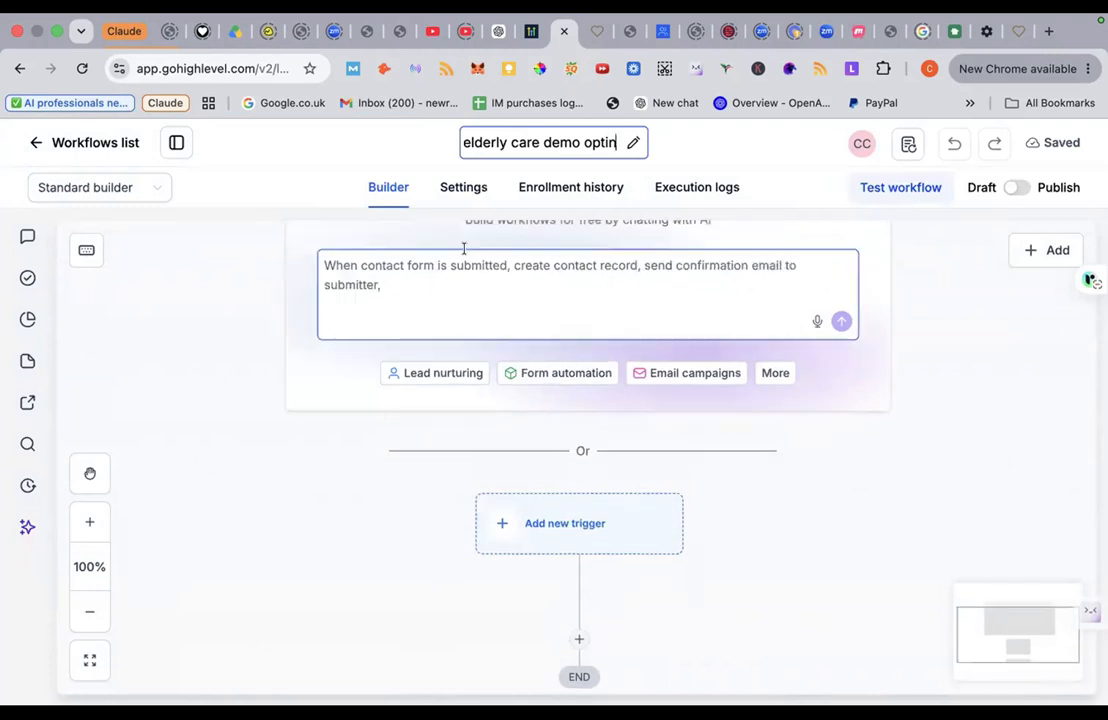
pyautogui.scroll(1, 463, 255)
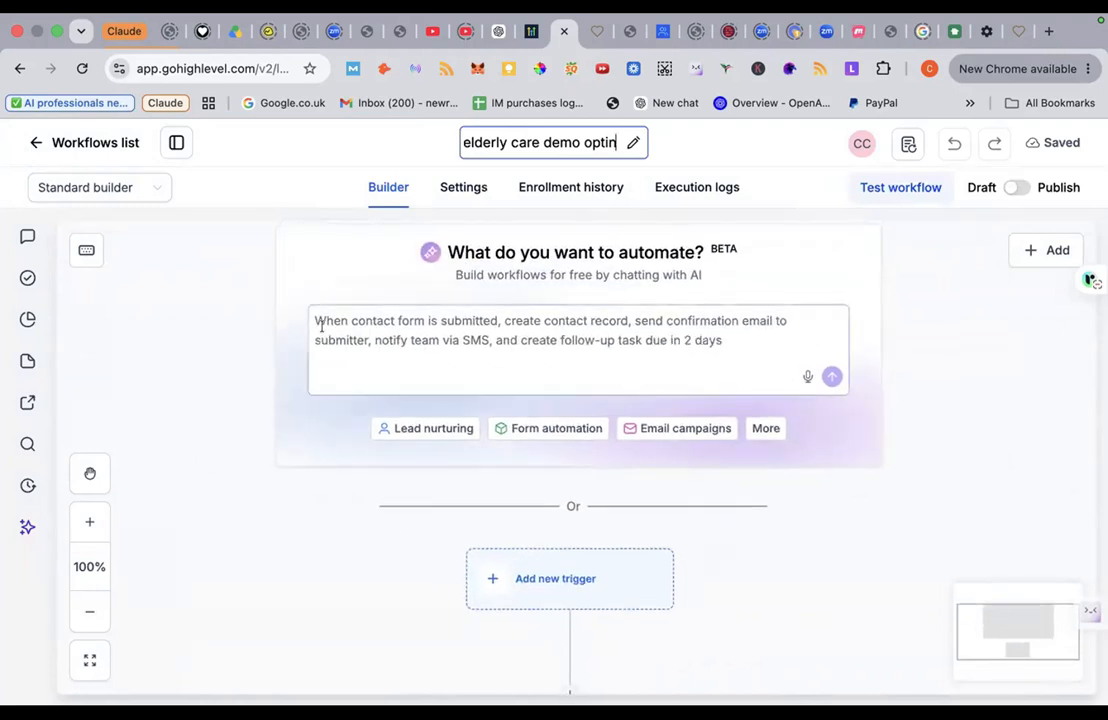
pyautogui.scroll(-4, 527, 361)
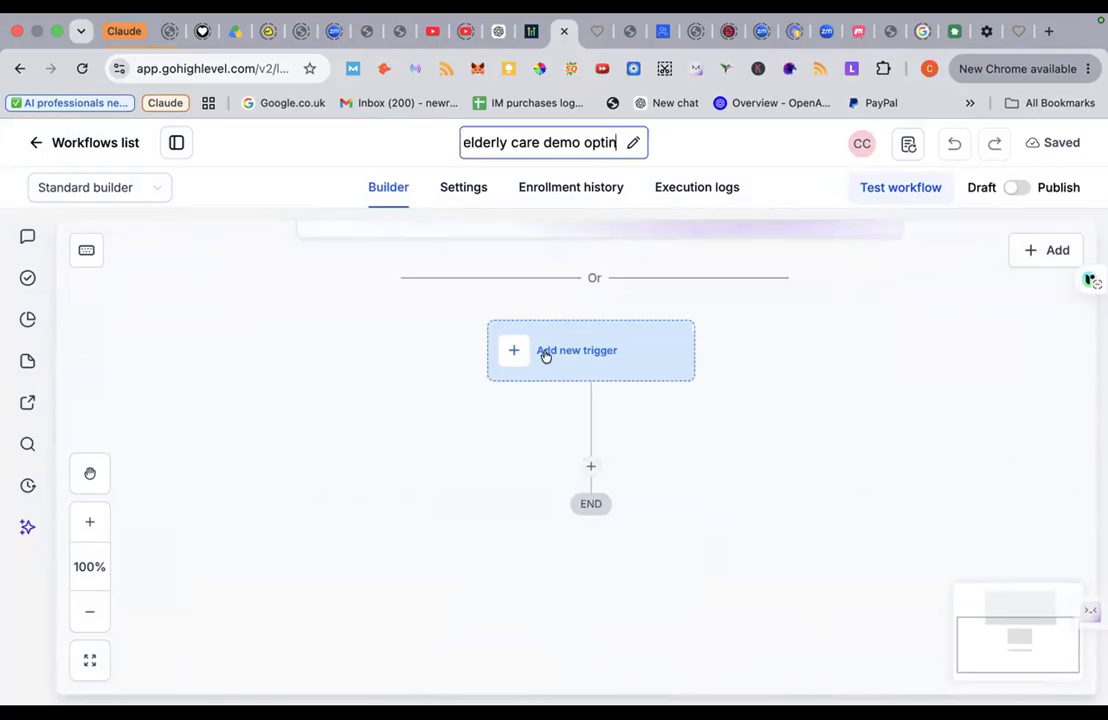
# Step: Add a Form Submitted trigger filtered to the Elderly care ebook form and save it
pyautogui.click(544, 351)
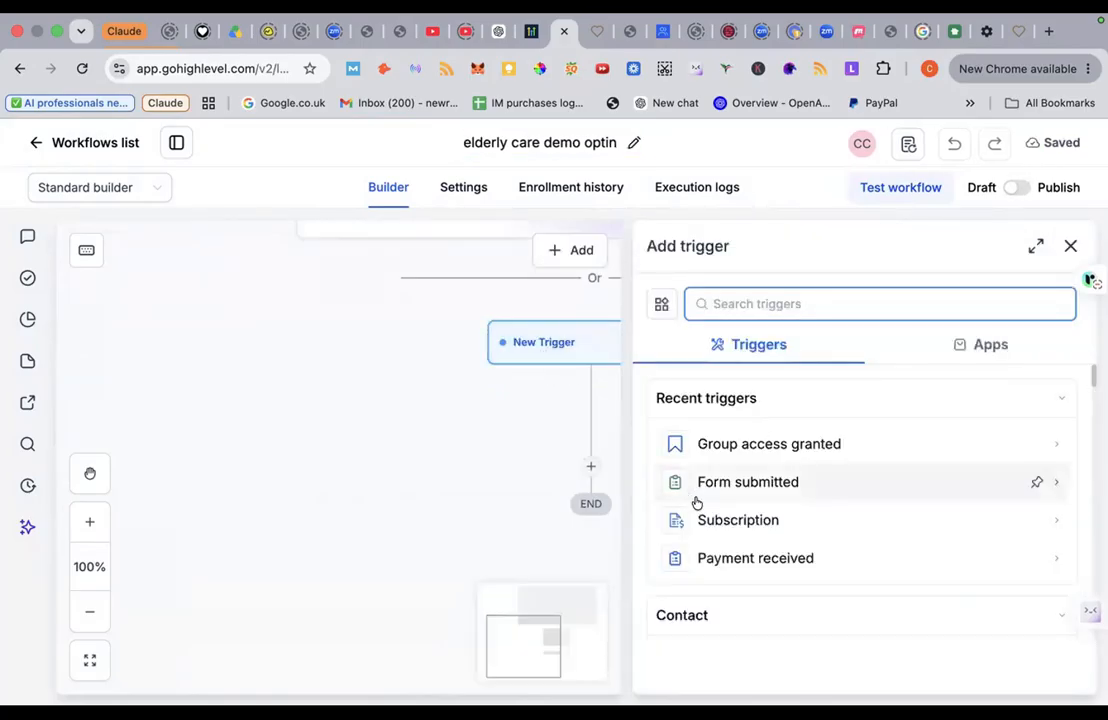
pyautogui.click(744, 486)
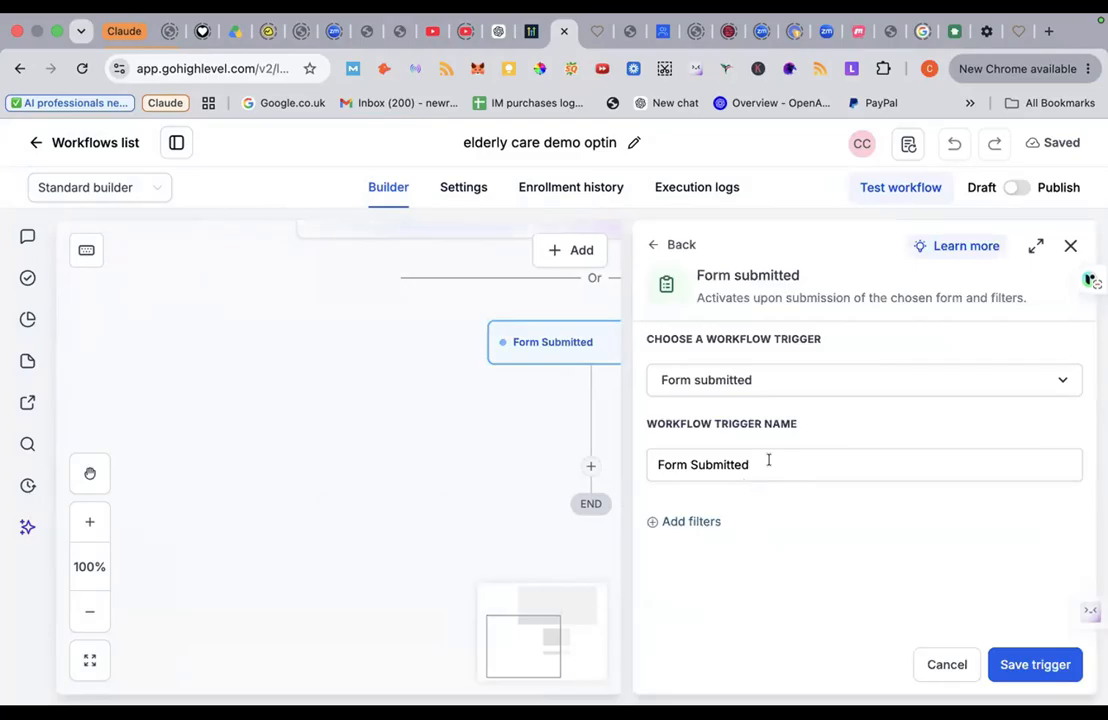
pyautogui.click(694, 523)
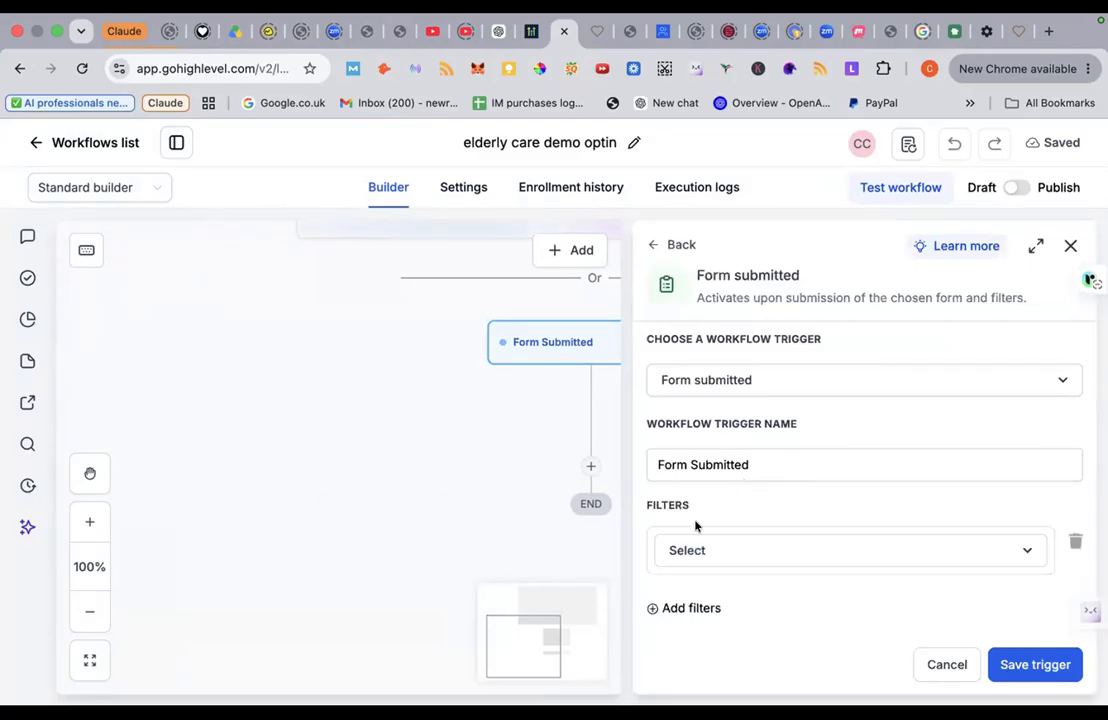
pyautogui.click(724, 552)
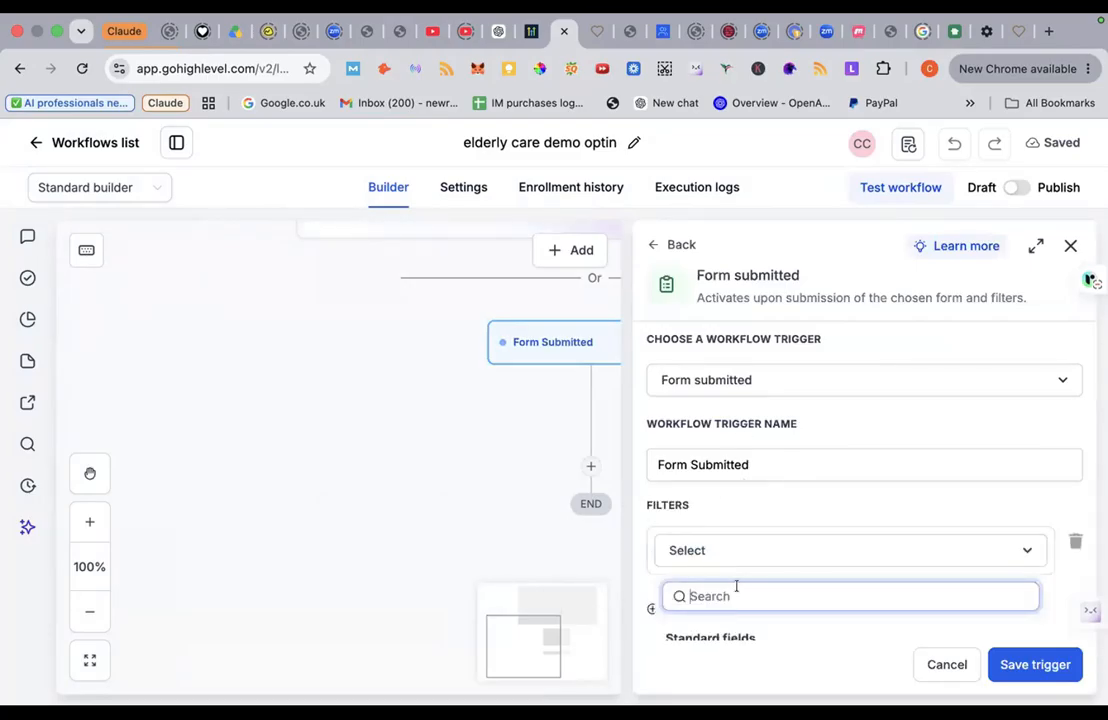
pyautogui.scroll(-1, 737, 594)
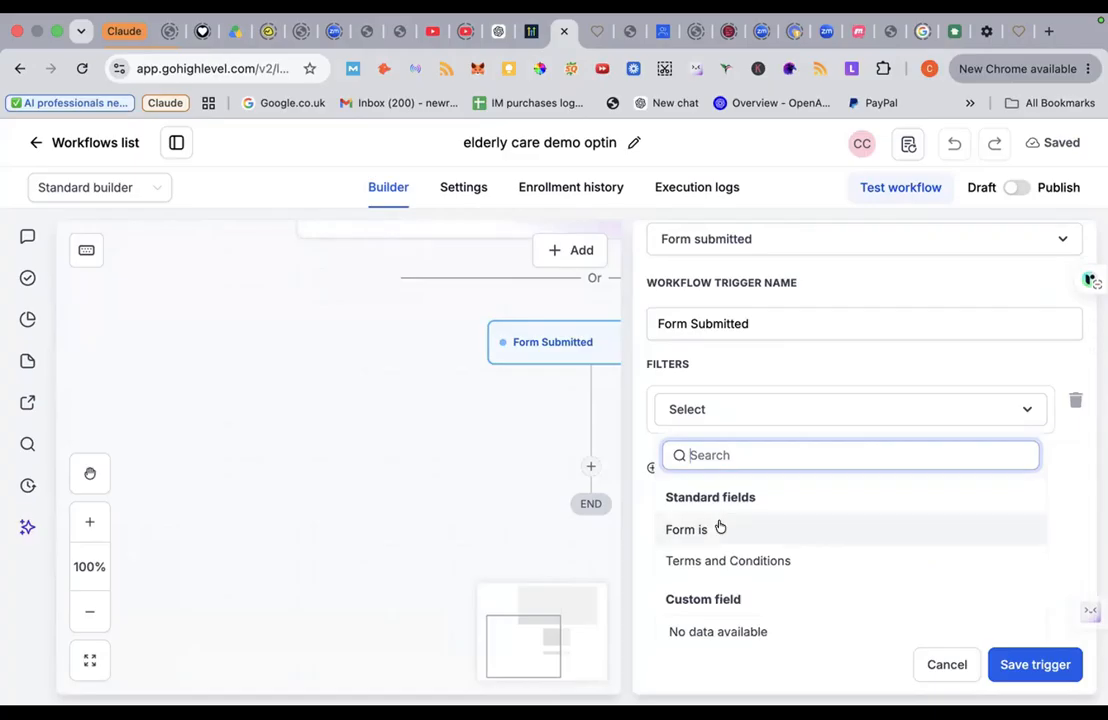
pyautogui.click(717, 526)
pyautogui.click(721, 540)
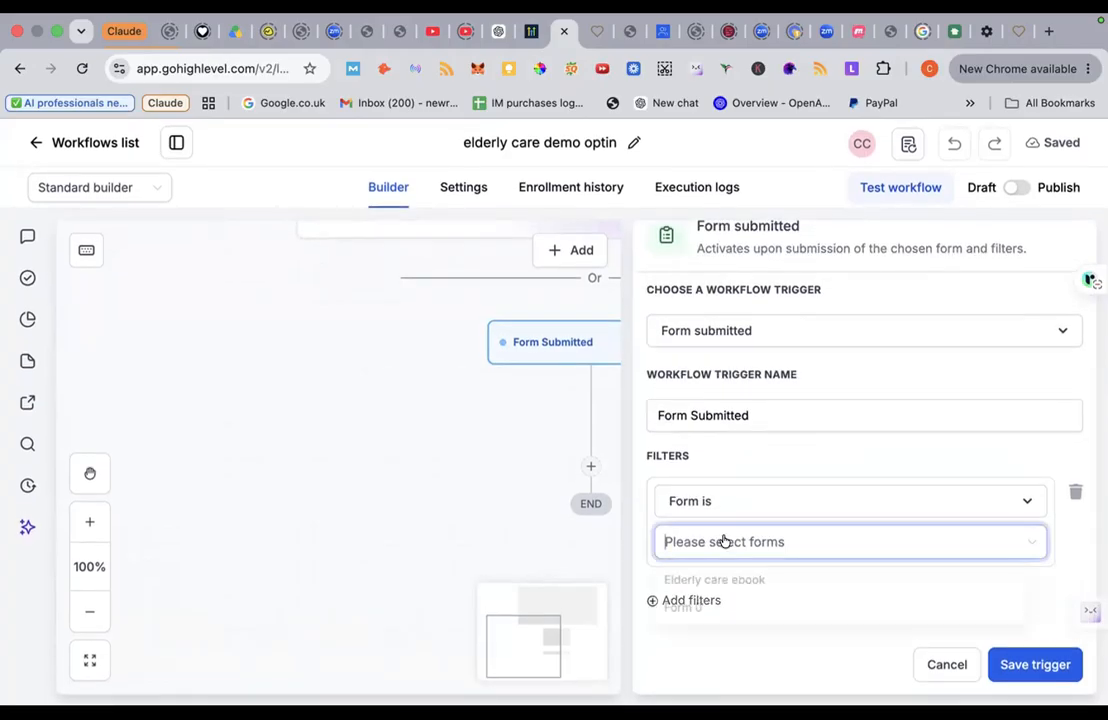
pyautogui.click(718, 581)
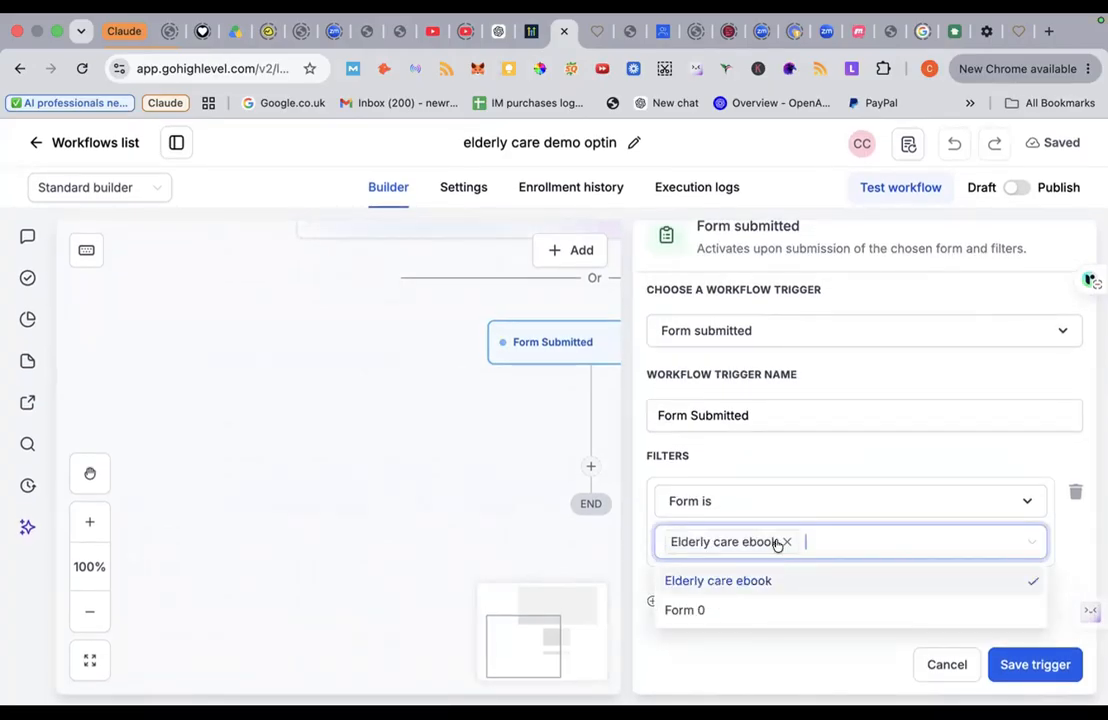
pyautogui.click(806, 652)
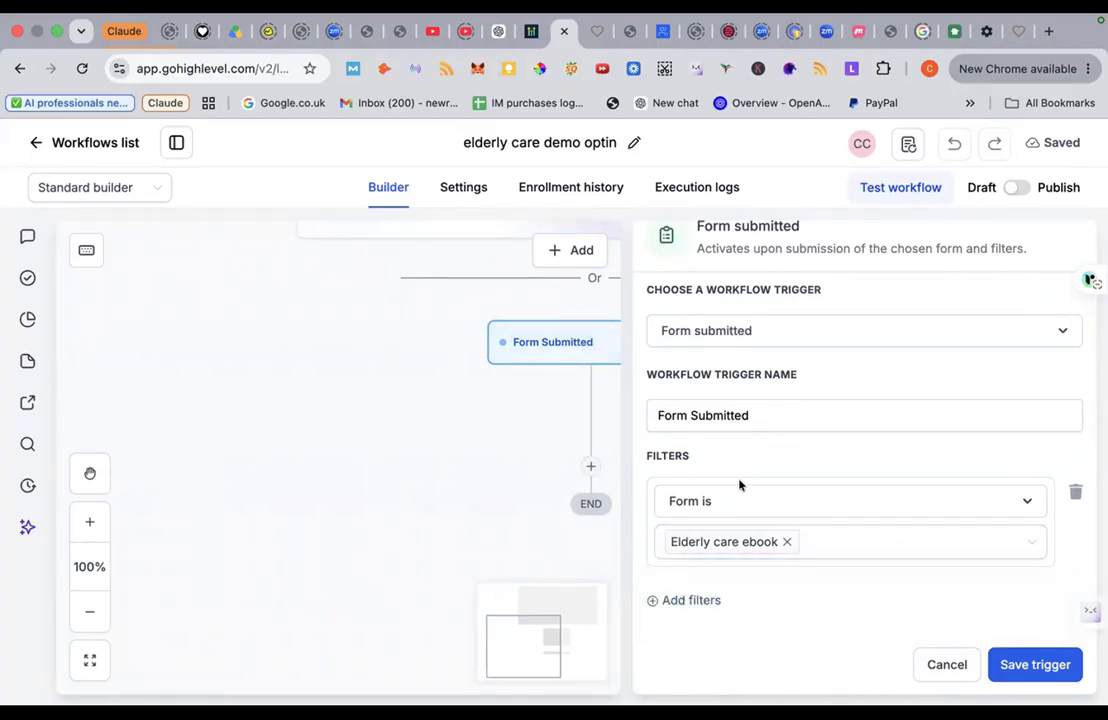
pyautogui.click(738, 552)
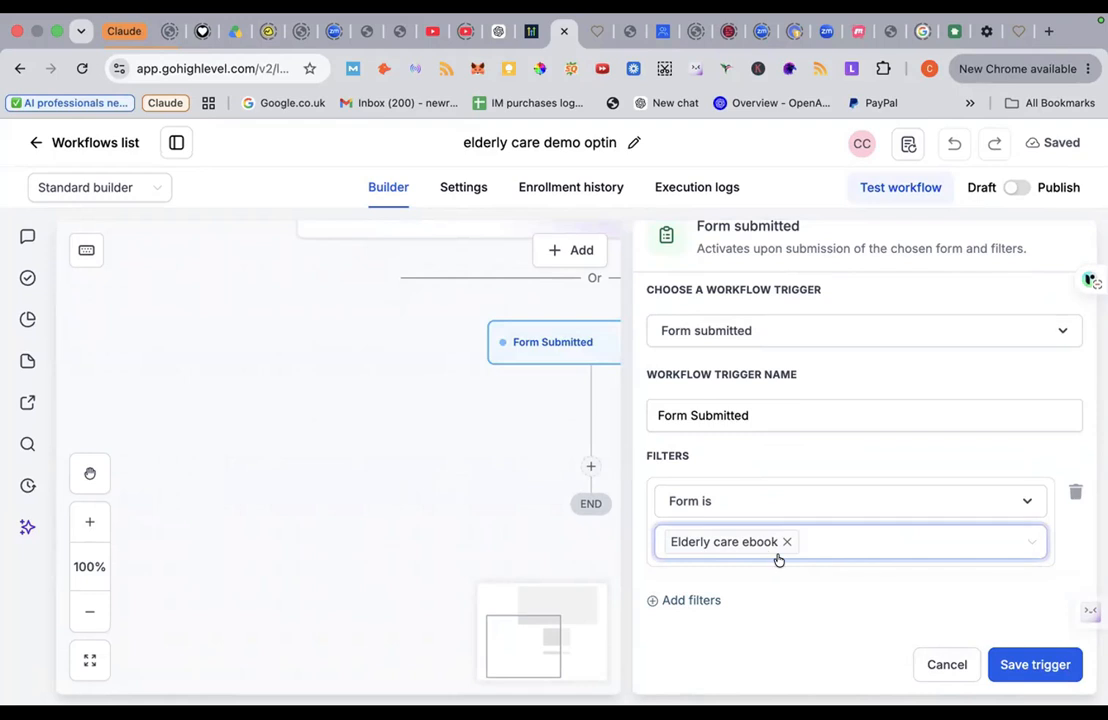
pyautogui.click(1008, 664)
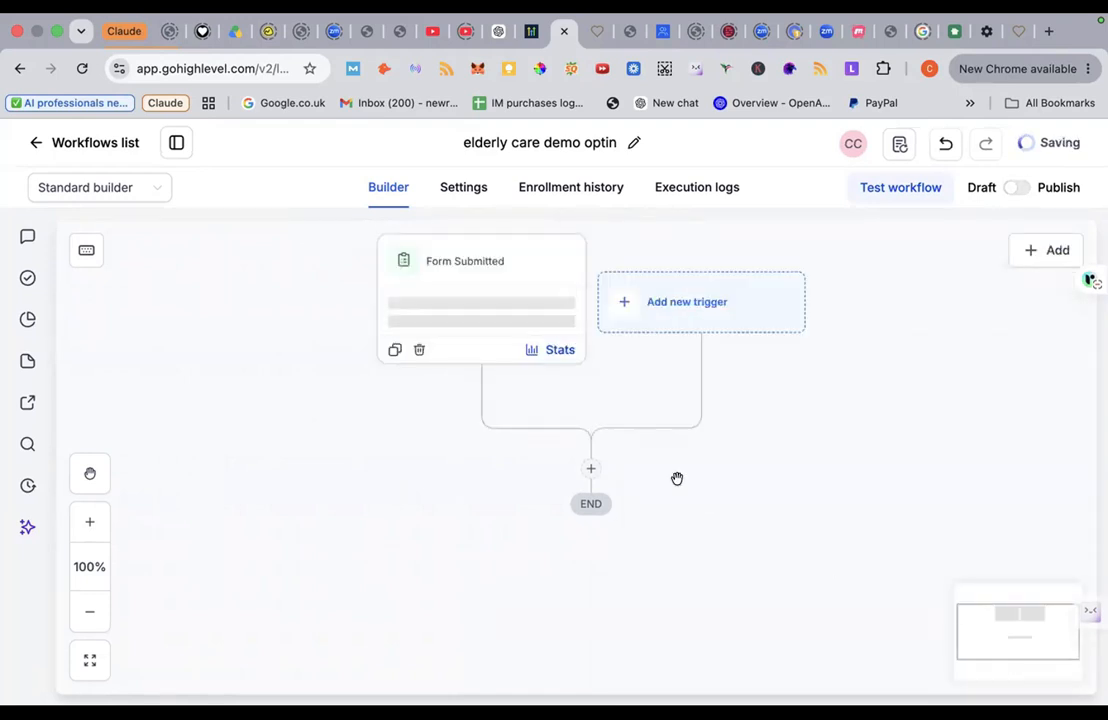
# Step: After the trigger, look at Add contact tag's tag options, then back out and choose Send email
pyautogui.click(590, 469)
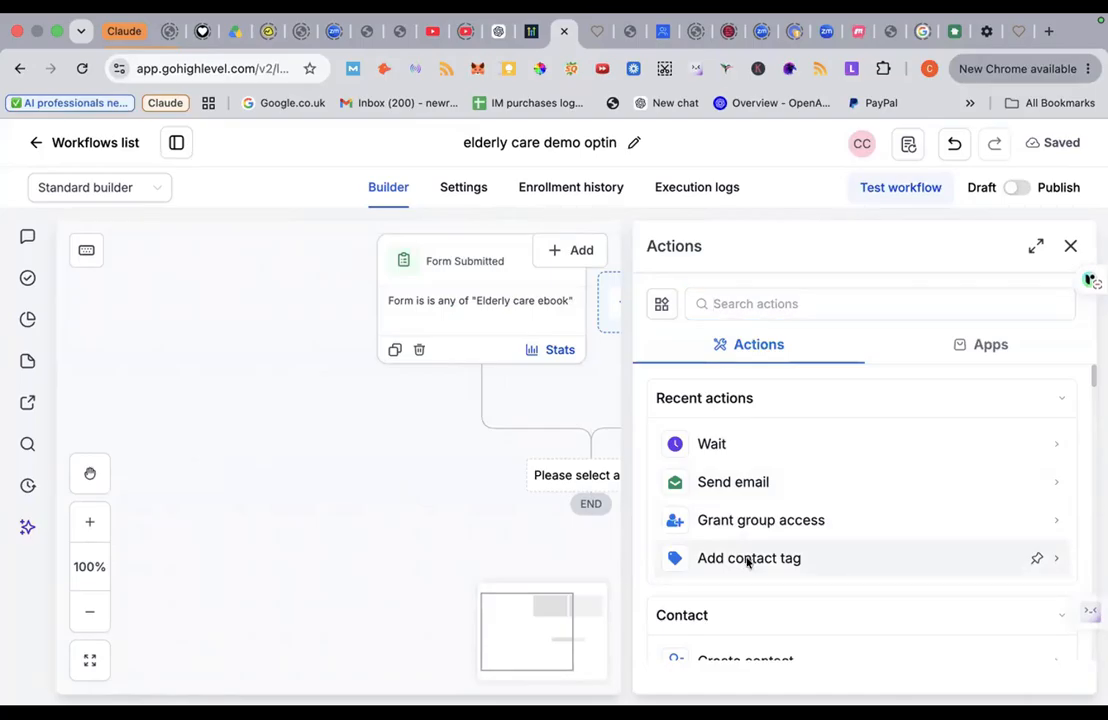
pyautogui.click(748, 560)
pyautogui.click(737, 448)
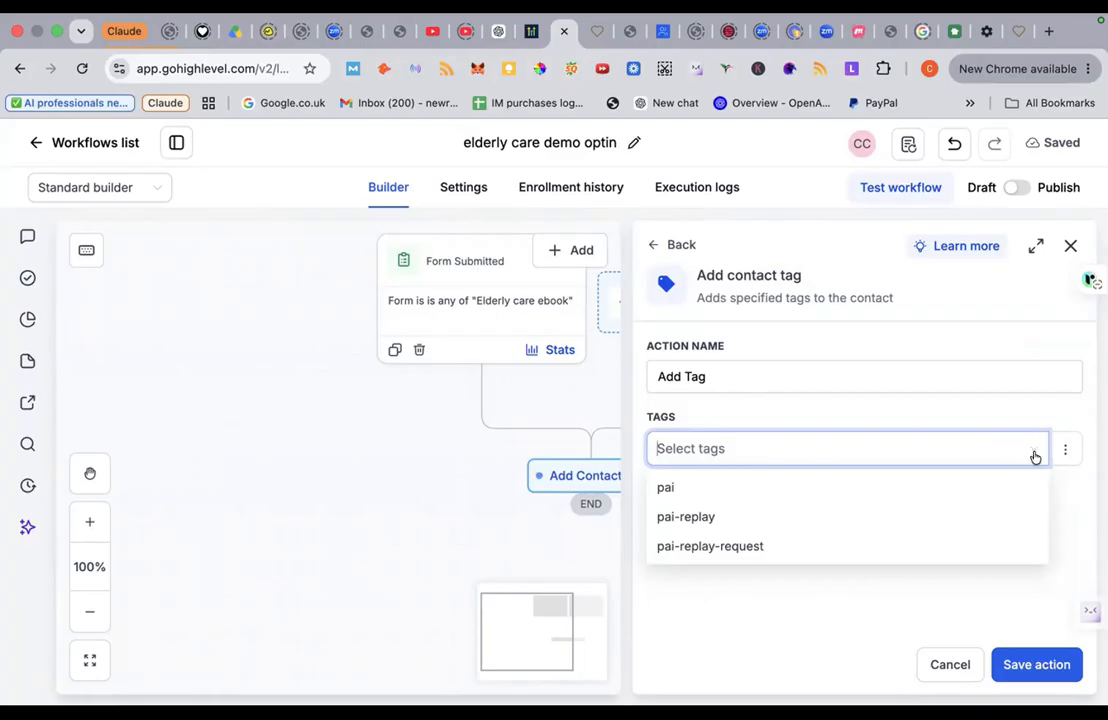
pyautogui.click(1064, 451)
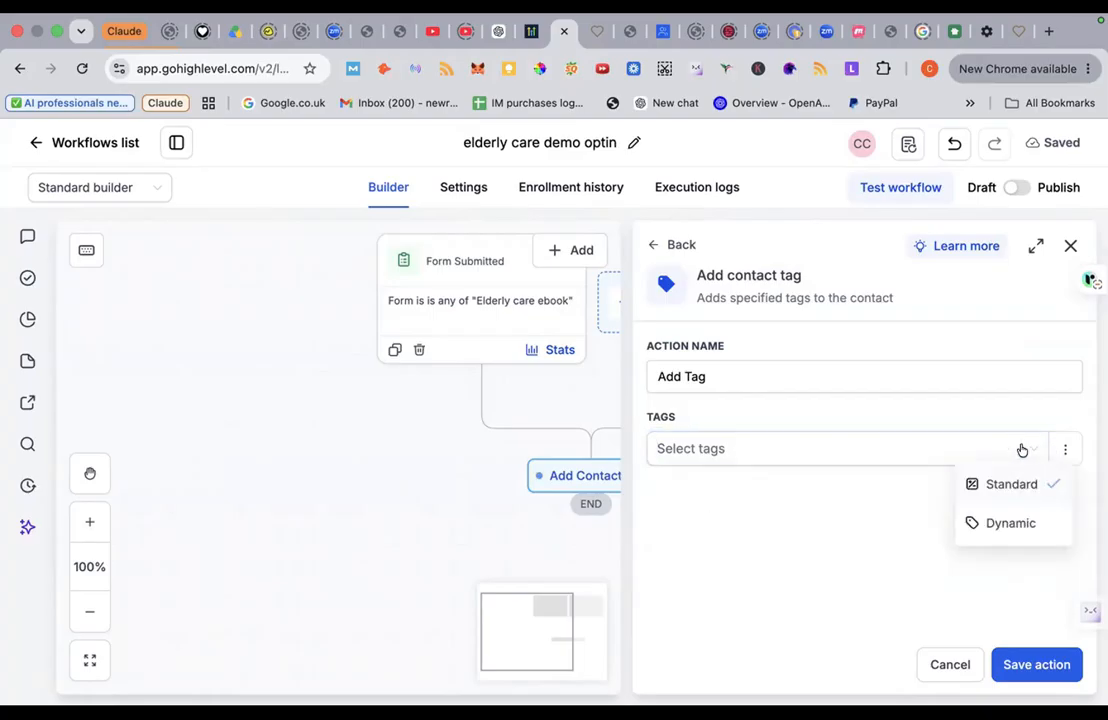
pyautogui.click(1022, 450)
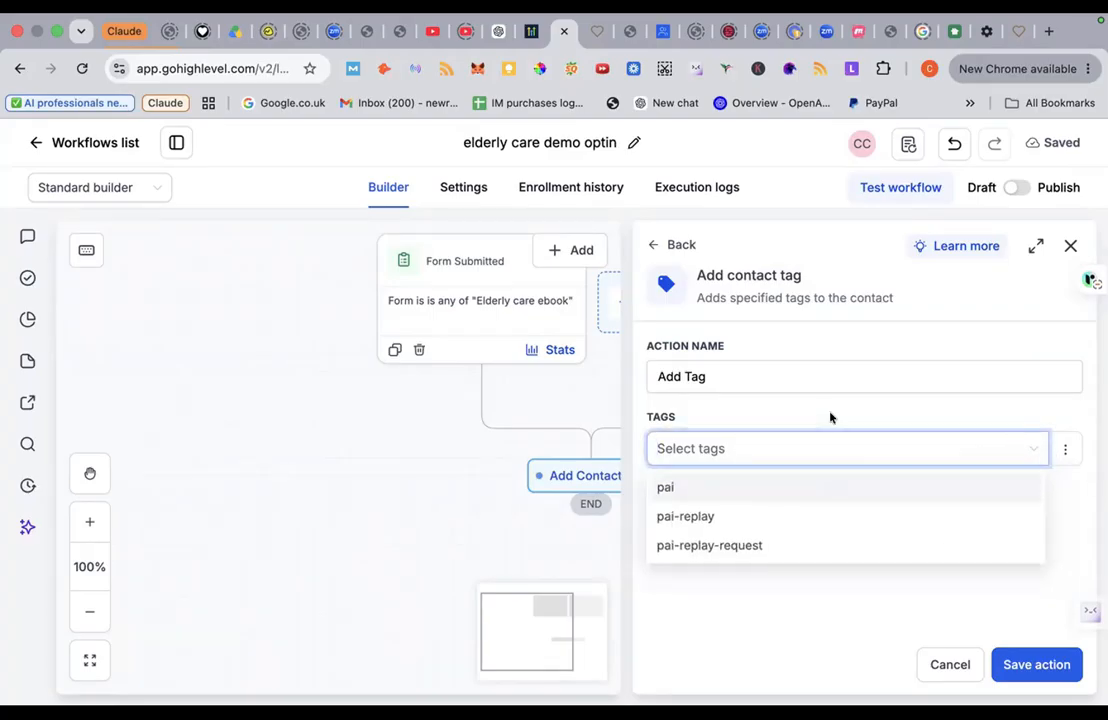
pyautogui.click(789, 380)
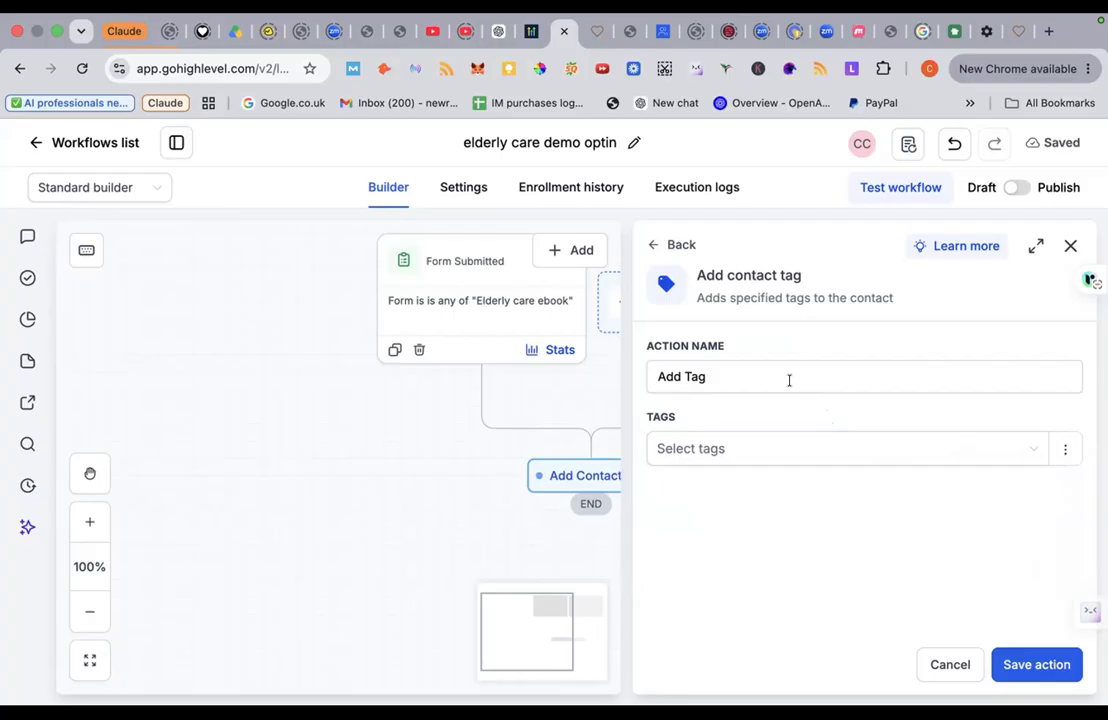
pyautogui.click(674, 247)
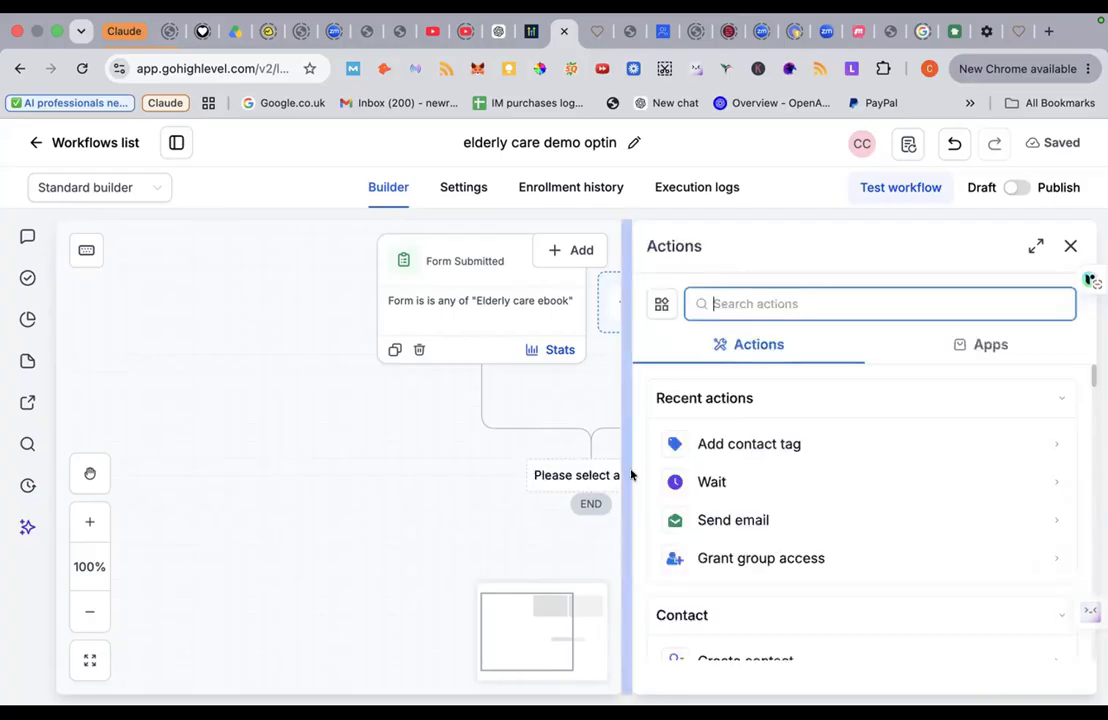
pyautogui.click(708, 519)
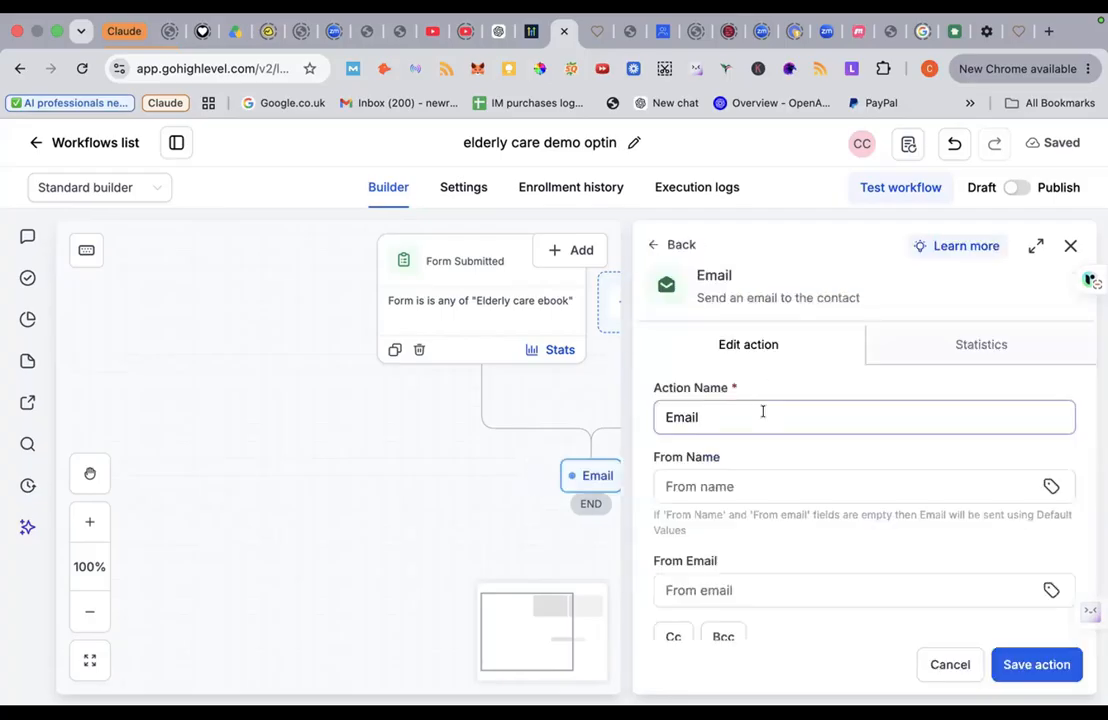
# Step: Set the email's From Name to AI Professionals and autofill the From Email
pyautogui.scroll(-2, 757, 409)
pyautogui.click(742, 388)
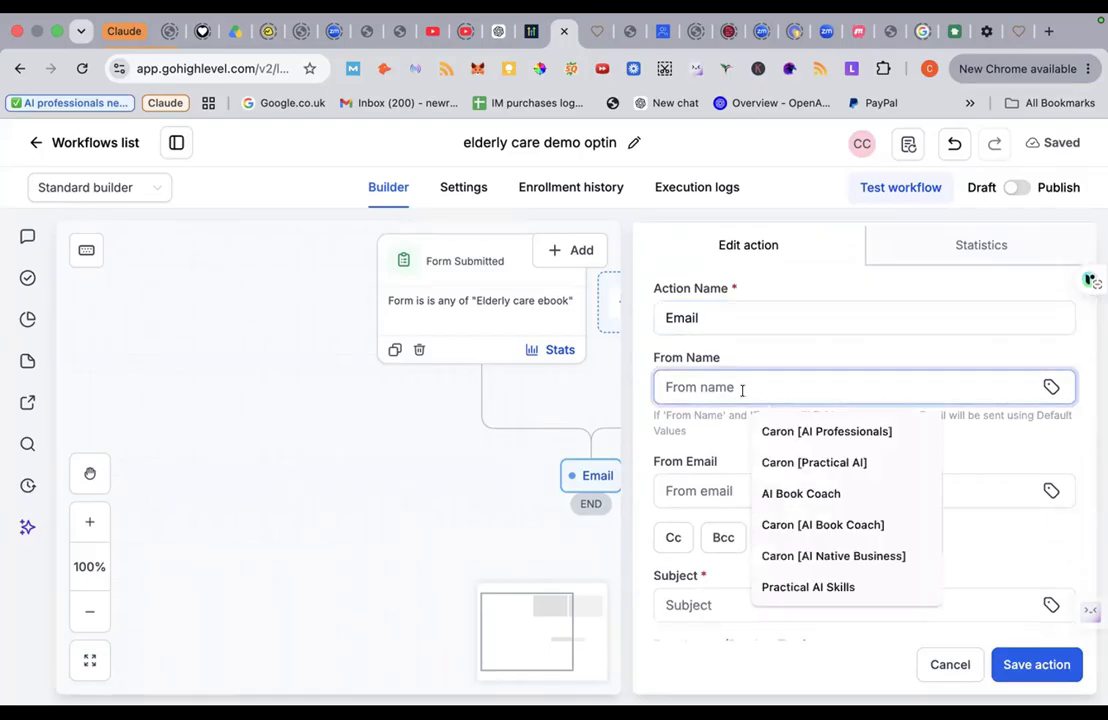
pyautogui.click(766, 432)
pyautogui.click(700, 492)
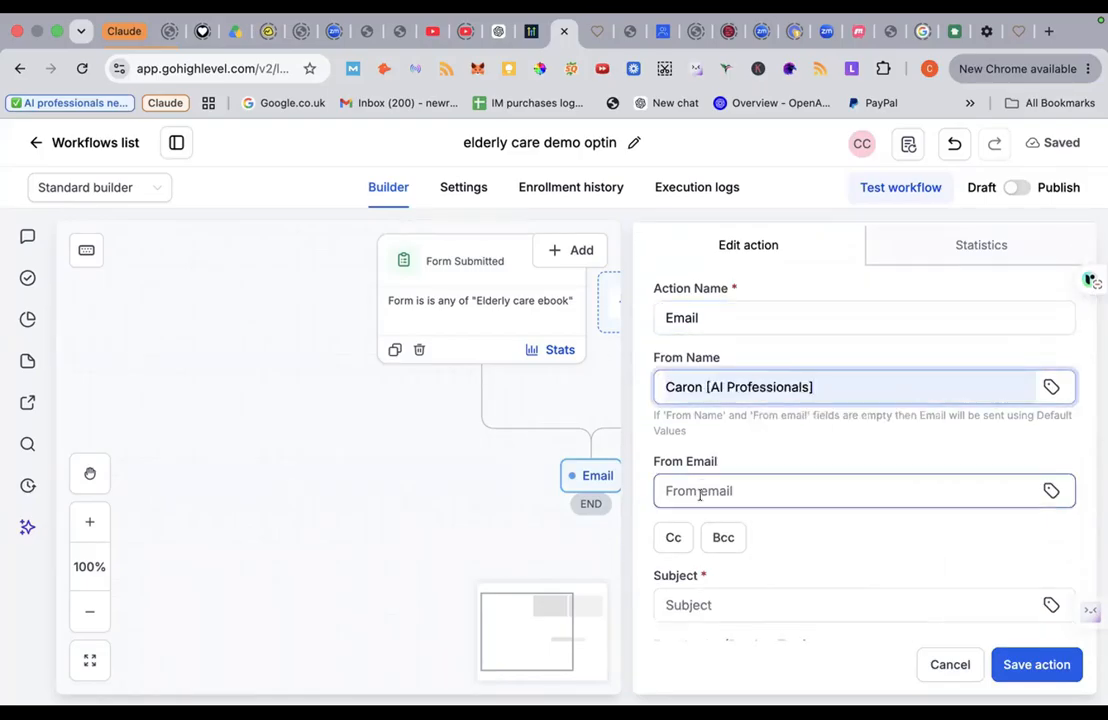
pyautogui.click(791, 538)
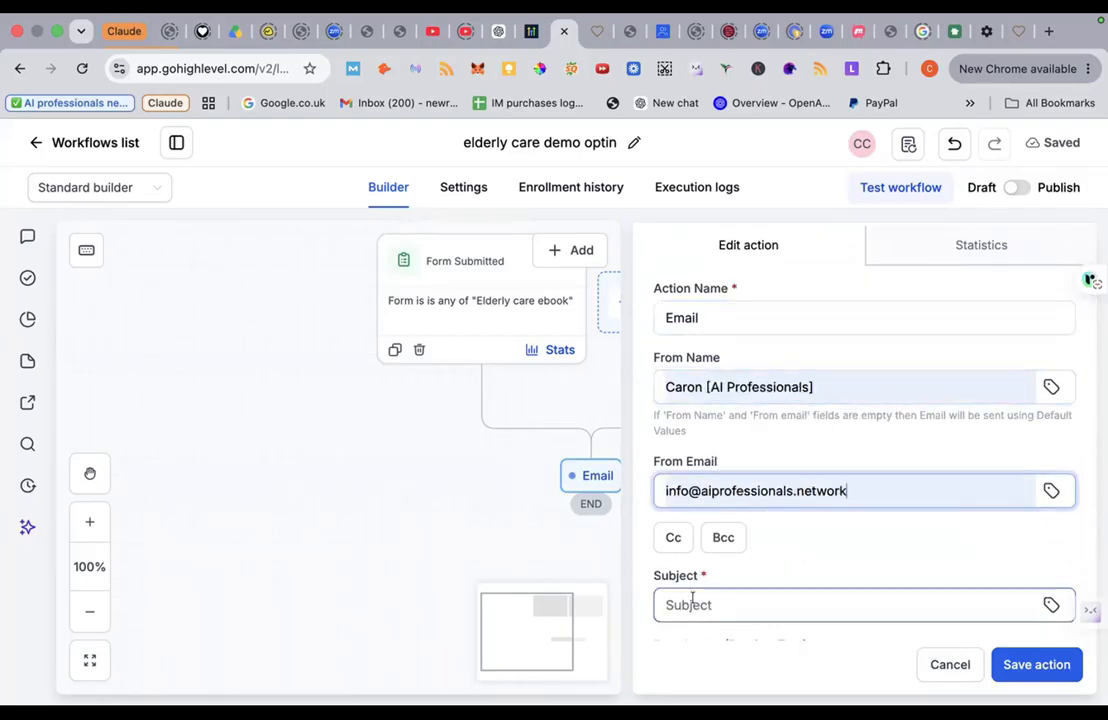
# Step: Enter the subject 'Thank your for downloading Elderly Care Ebook'
pyautogui.click(690, 605)
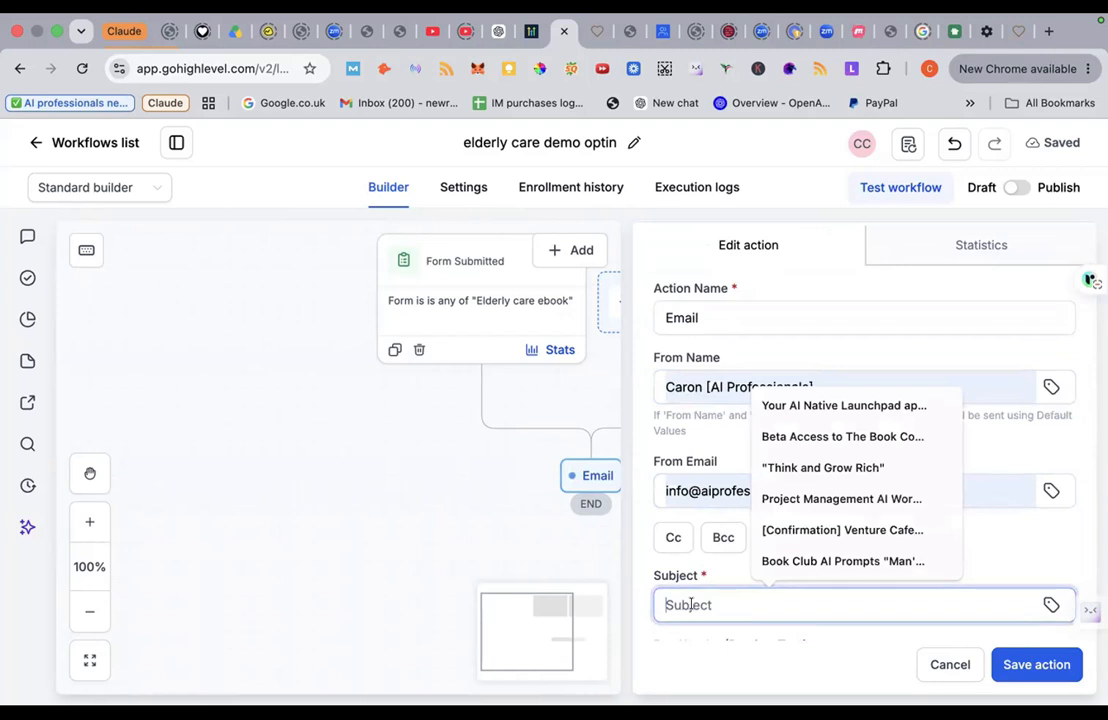
pyautogui.write('Thanks')
pyautogui.press('BackSpace')
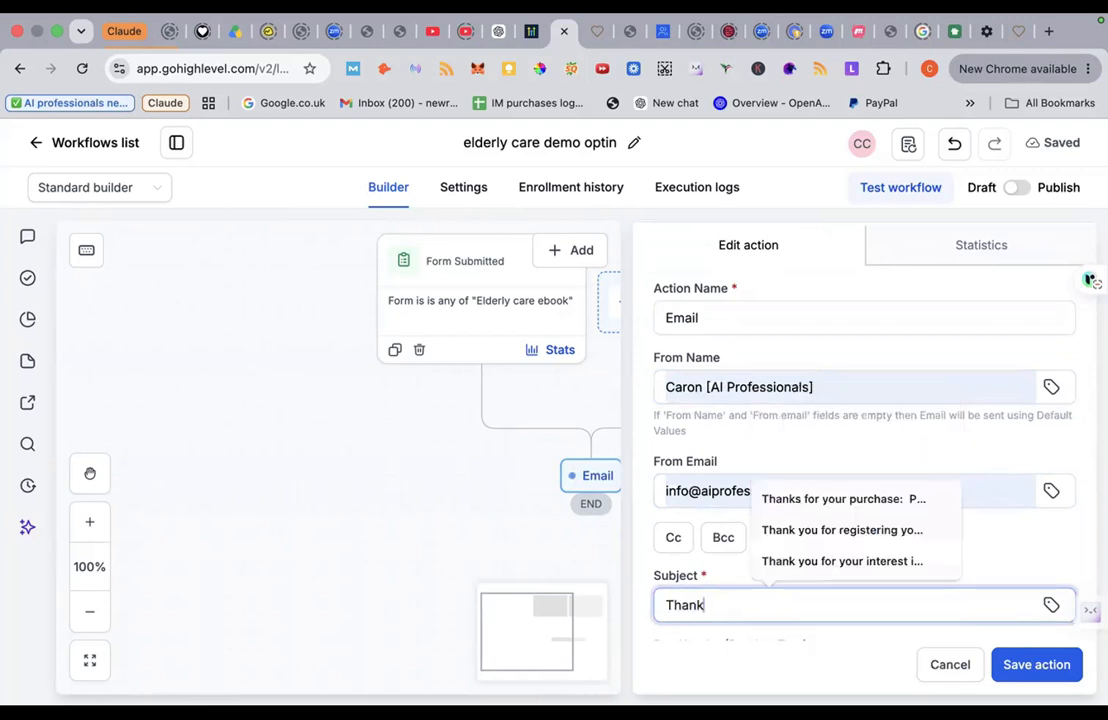
pyautogui.write('your for ')
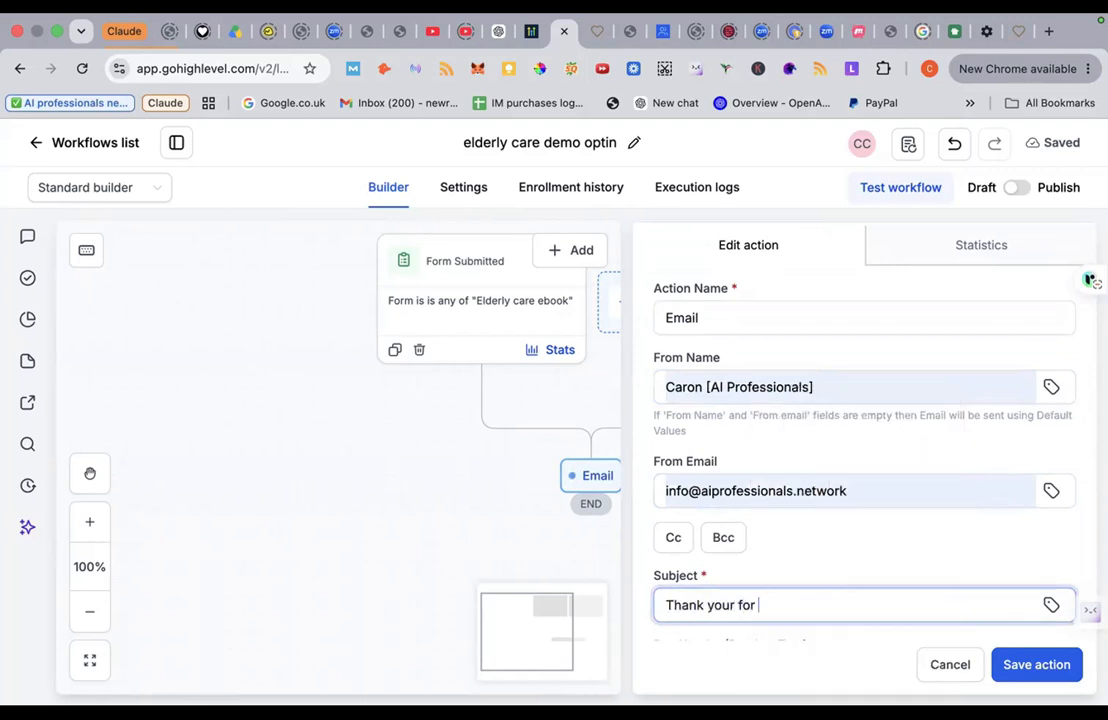
pyautogui.write('downloading Eld')
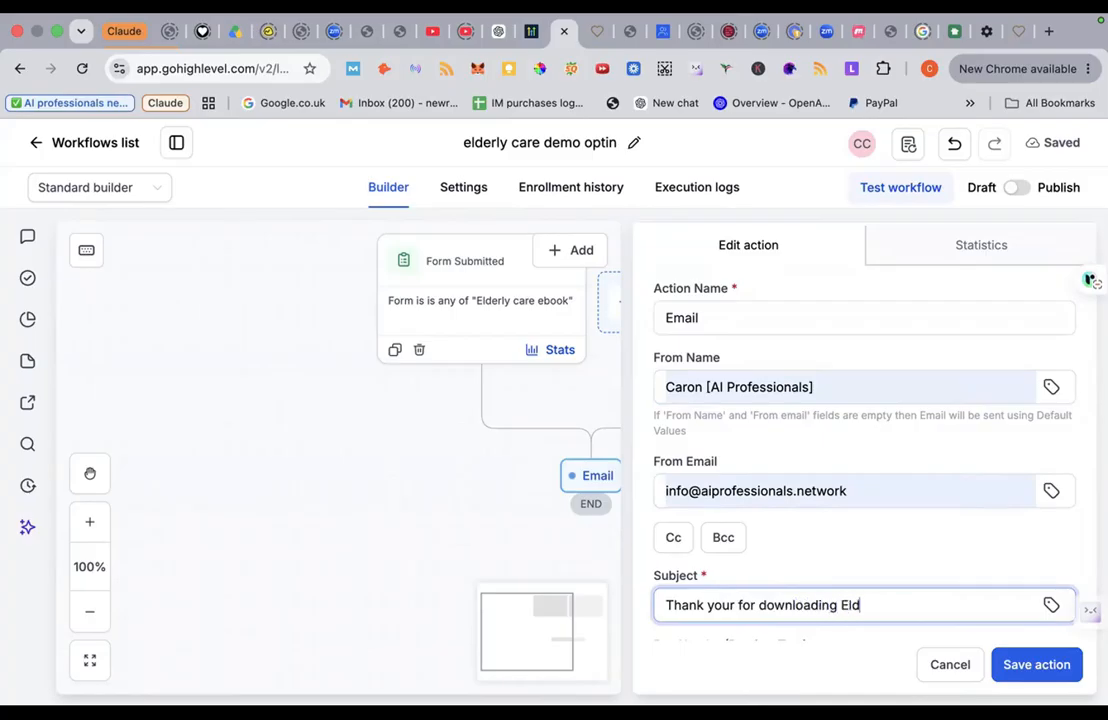
pyautogui.write('erly Care Ebo')
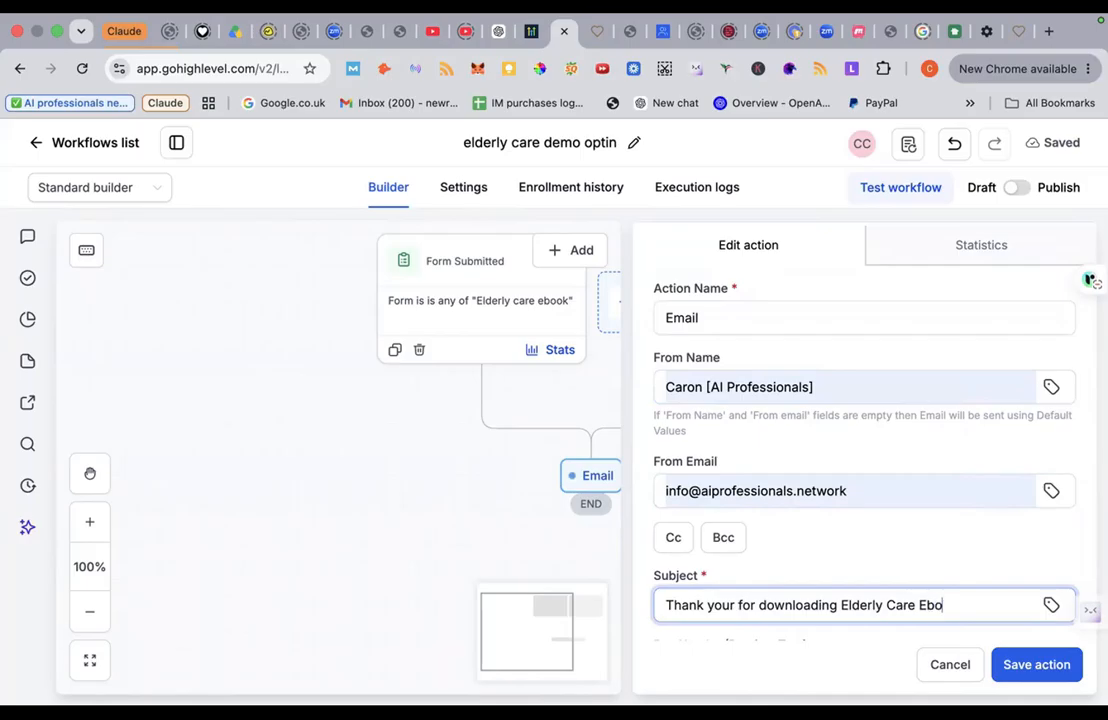
pyautogui.write('ok')
pyautogui.scroll(-5, 864, 450)
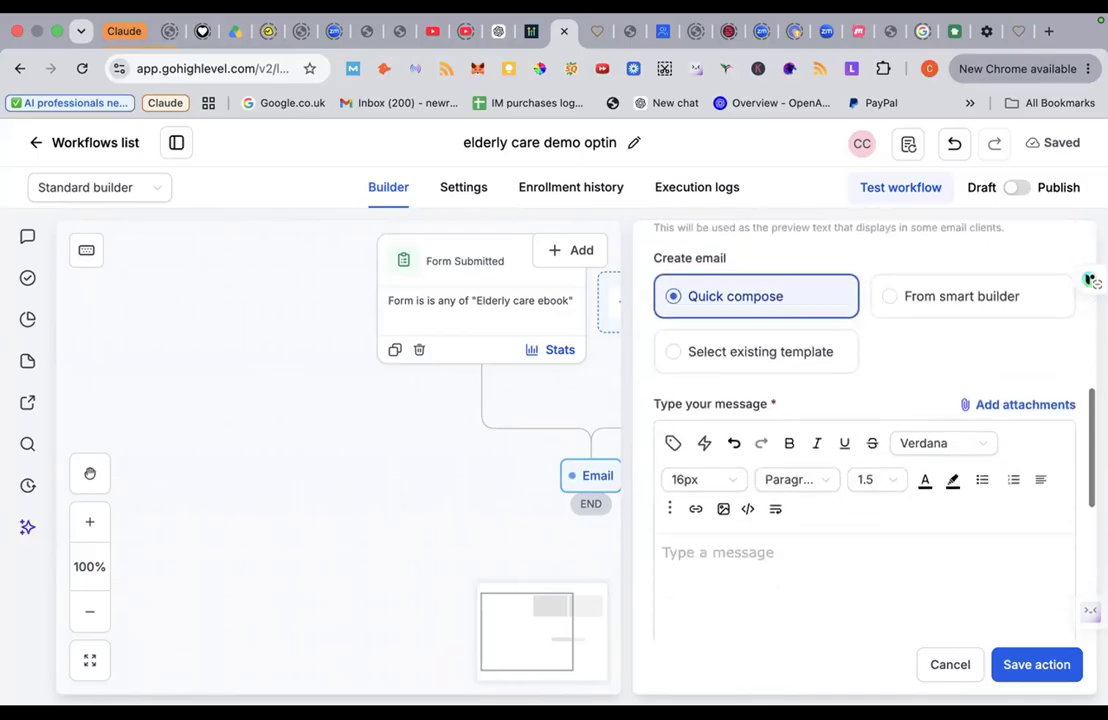
# Step: Type the body 'Thanks - your ebook can be downloaded here' plus a line inviting a call for further help
pyautogui.scroll(-2, 659, 527)
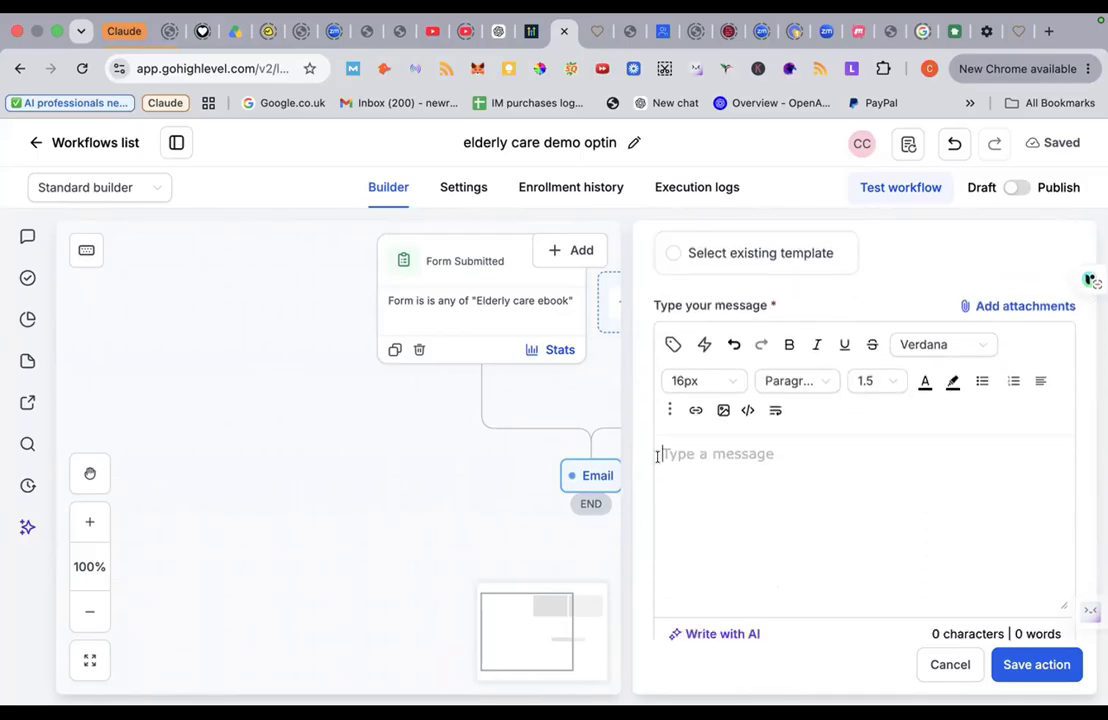
pyautogui.write('Thanks')
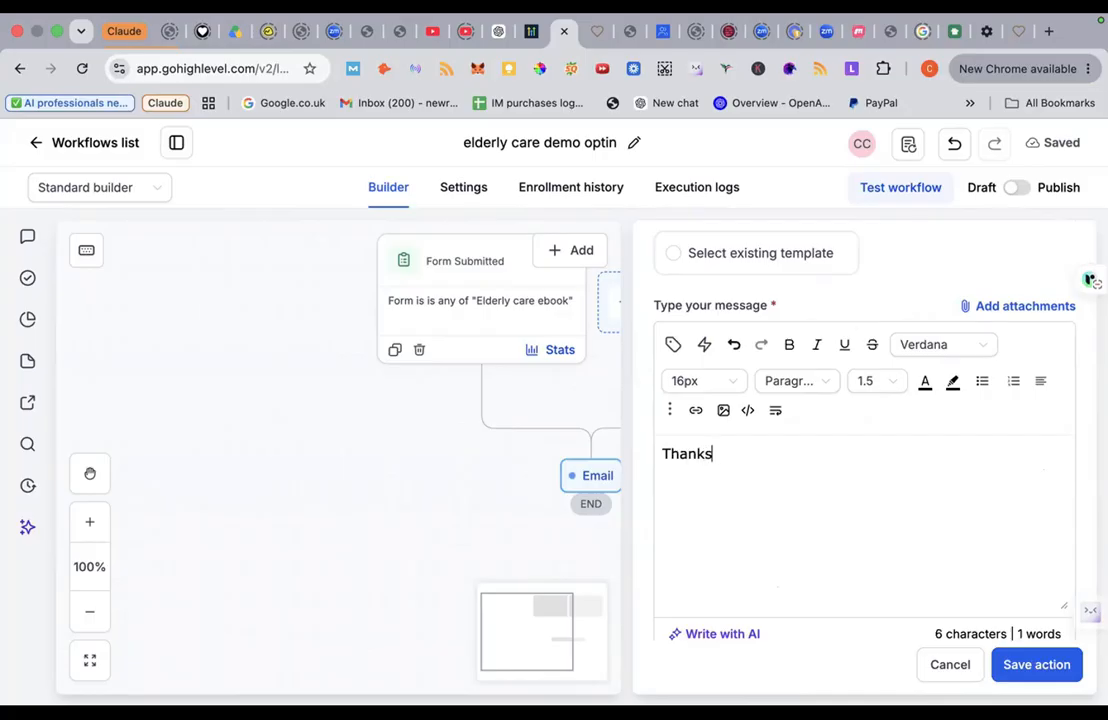
pyautogui.write(' - your ema')
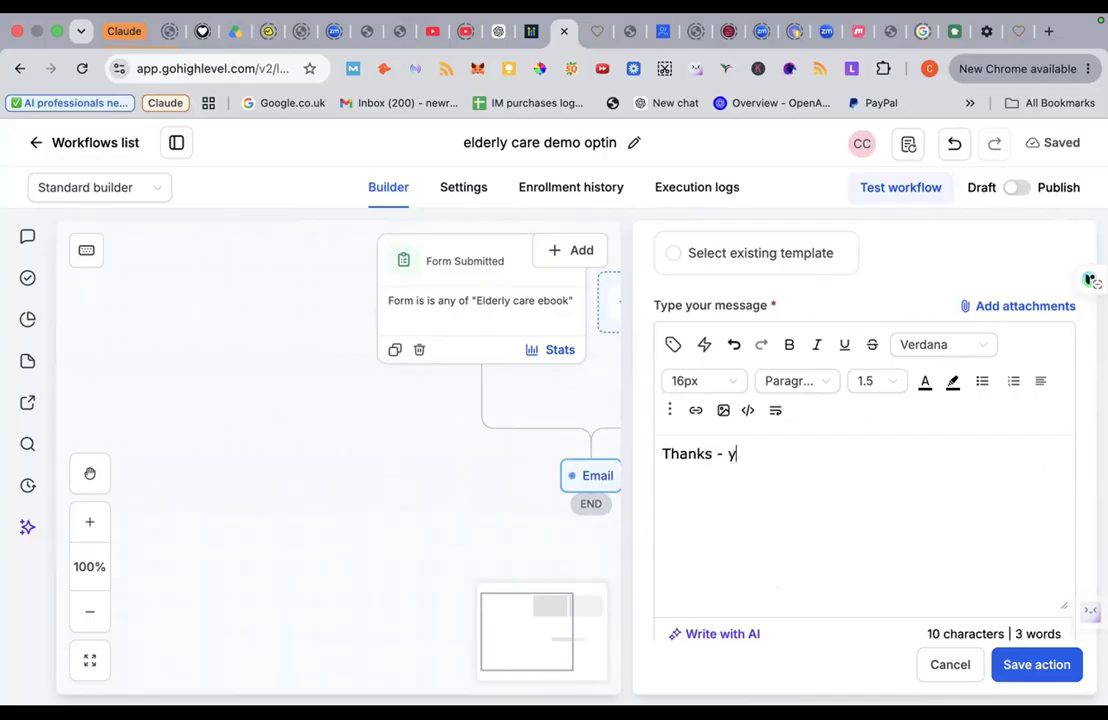
pyautogui.press('BackSpace')
pyautogui.press('BackSpace')
pyautogui.write('book can be')
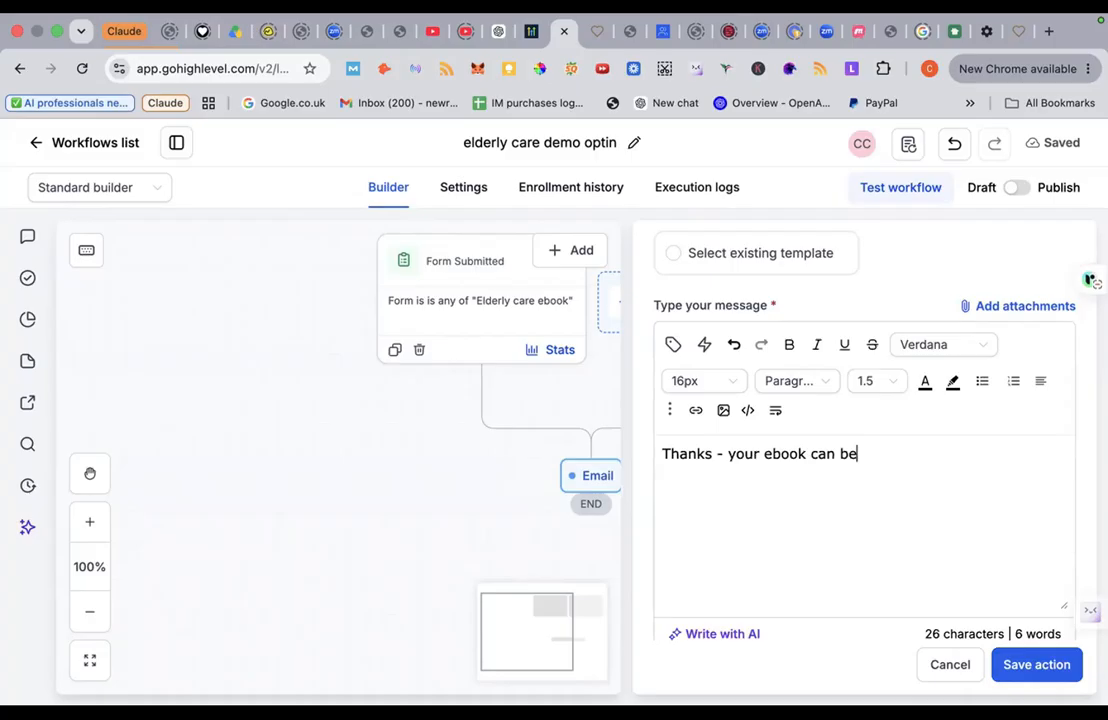
pyautogui.write(' download')
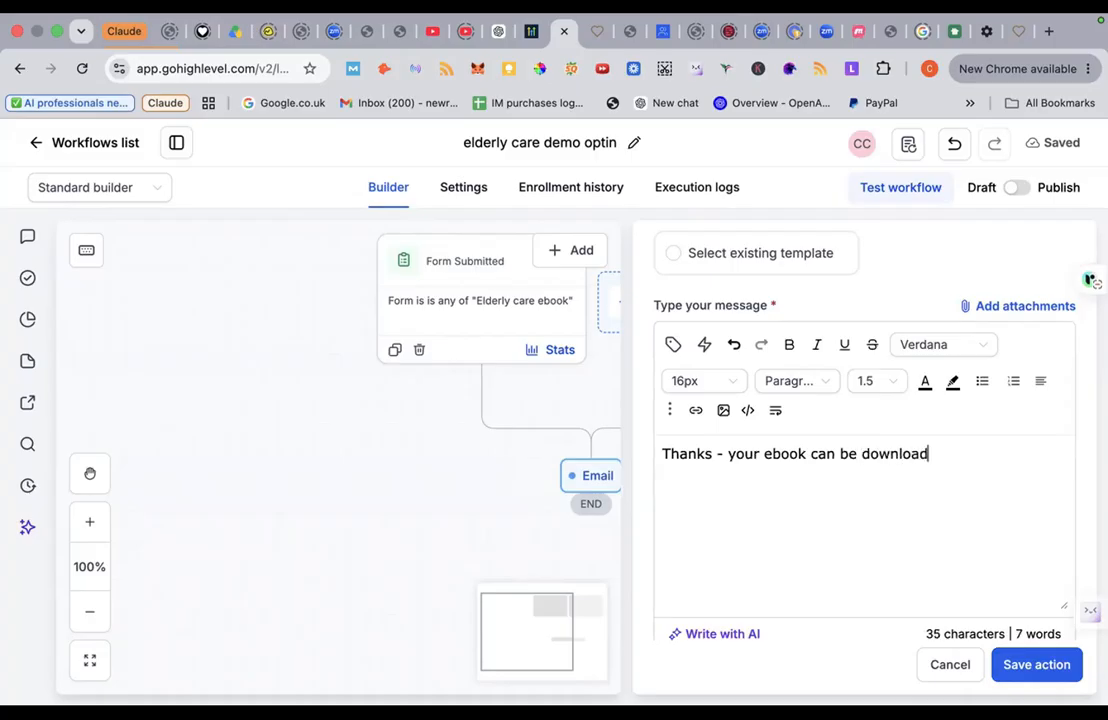
pyautogui.write('ed here.')
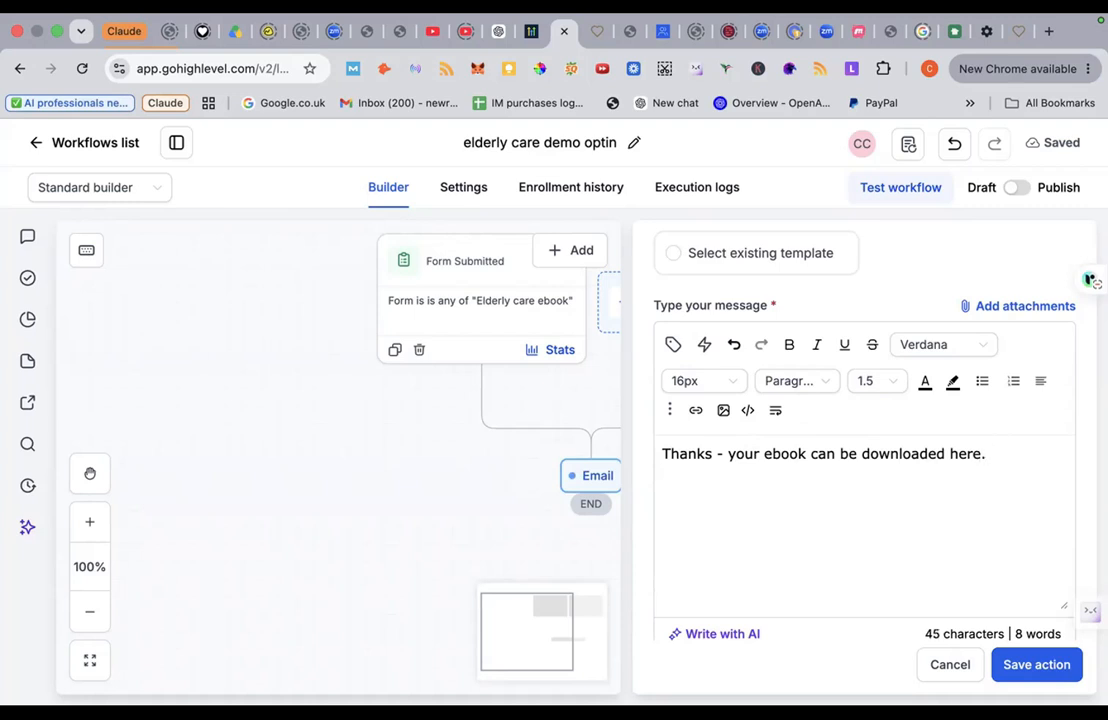
pyautogui.write('If')
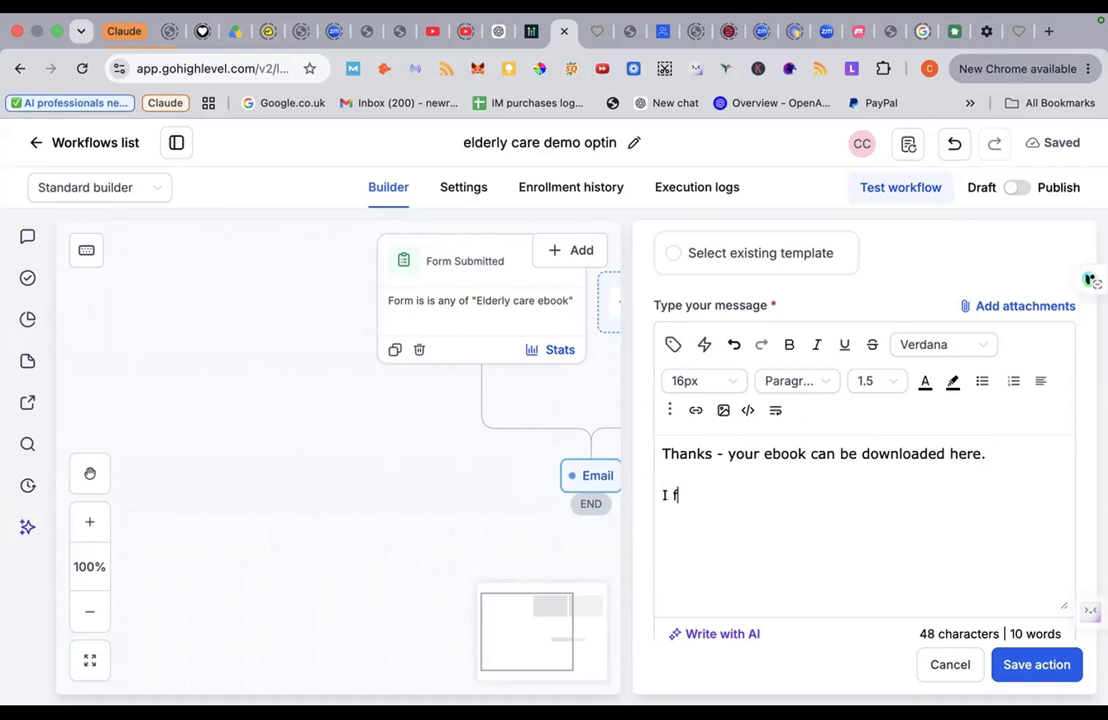
pyautogui.press('BackSpace')
pyautogui.press('BackSpace')
pyautogui.press('BackSpace')
pyautogui.write('If I can help you ')
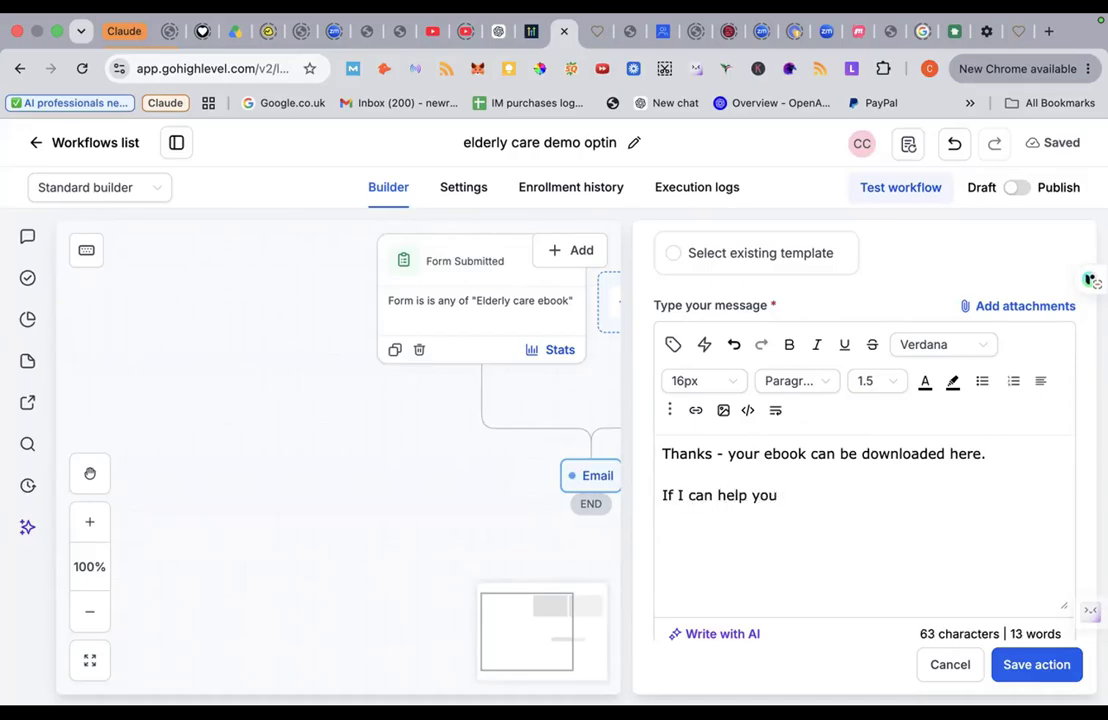
pyautogui.write('in anyoother way')
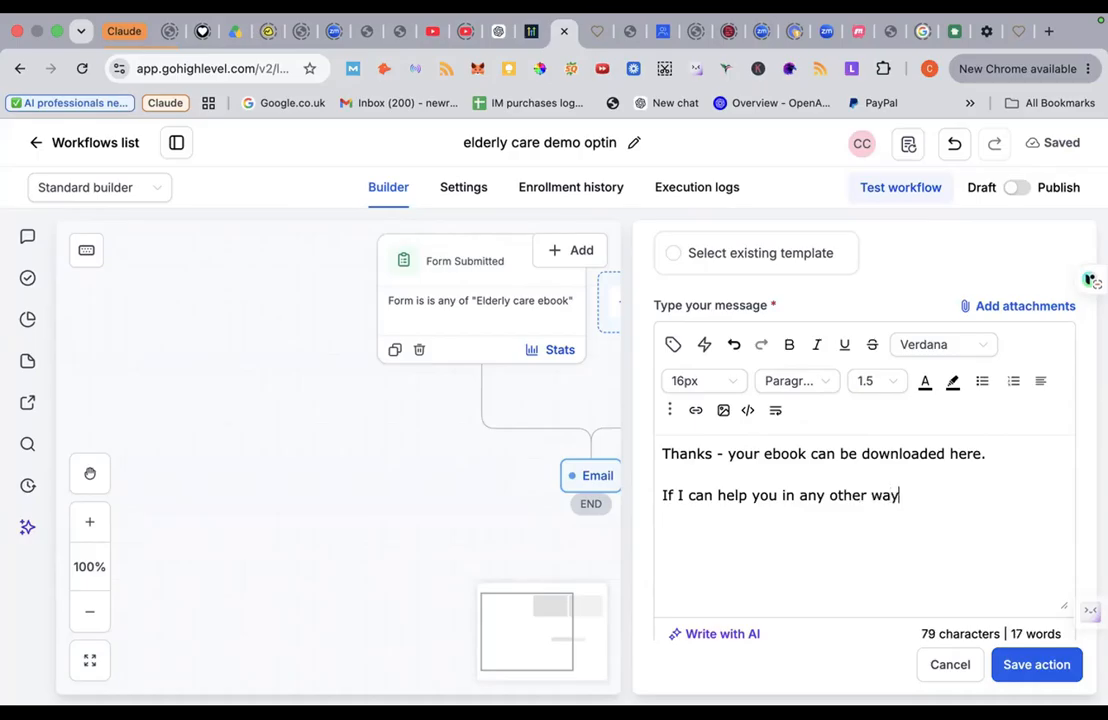
pyautogui.write(', please ')
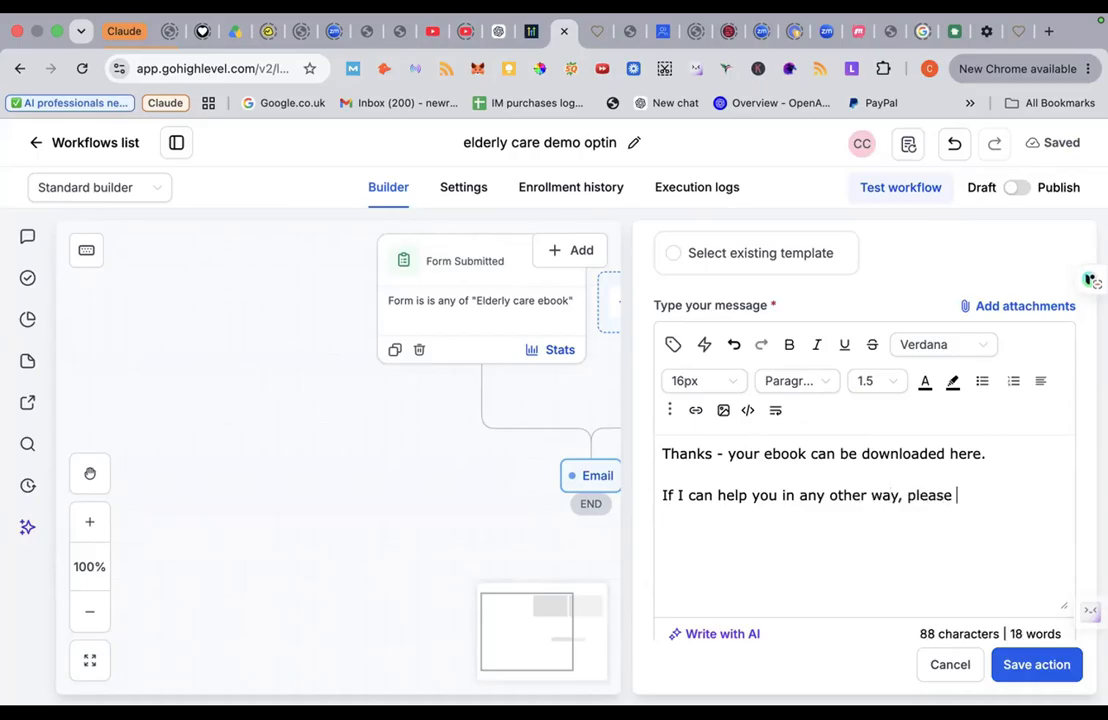
pyautogui.write('give me a call')
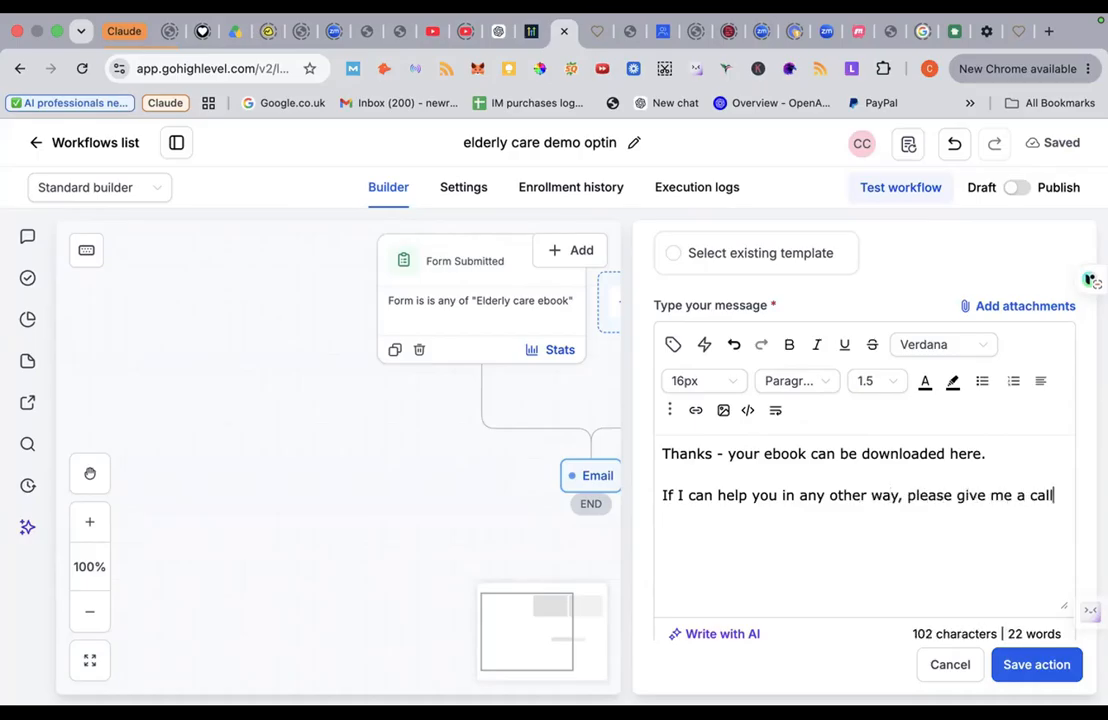
pyautogui.write('....')
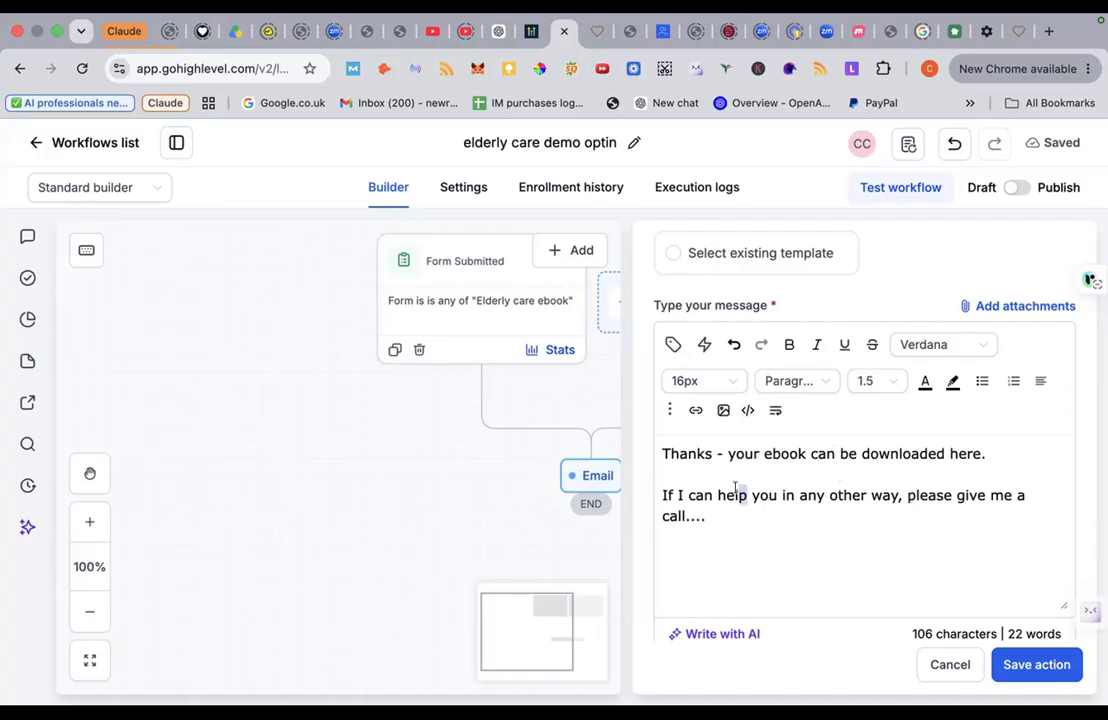
pyautogui.click(770, 474)
pyautogui.scroll(-1, 775, 511)
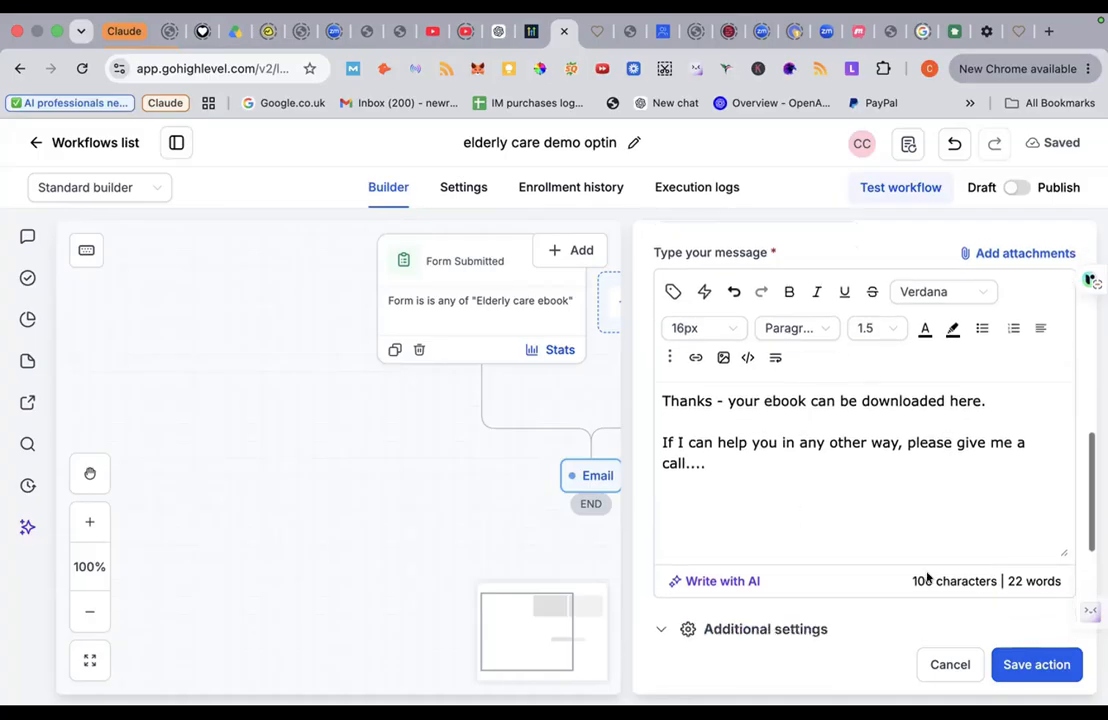
# Step: Save the email action, then insert a Wait step of 1 day before the Email step
pyautogui.click(1026, 667)
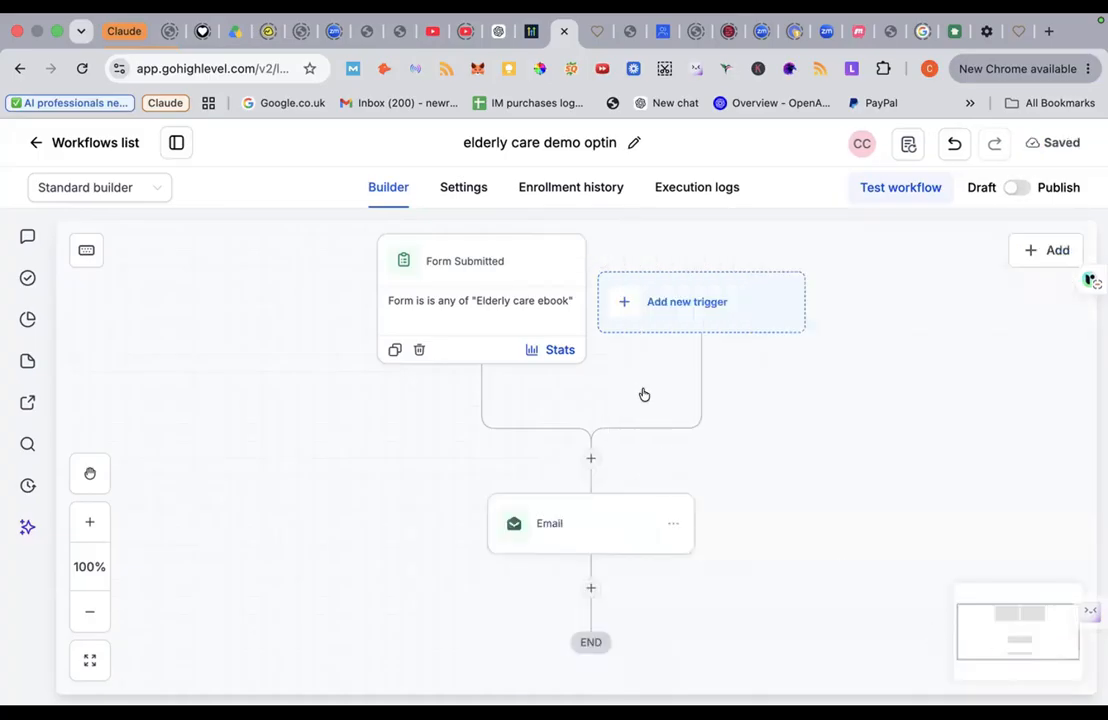
pyautogui.click(590, 459)
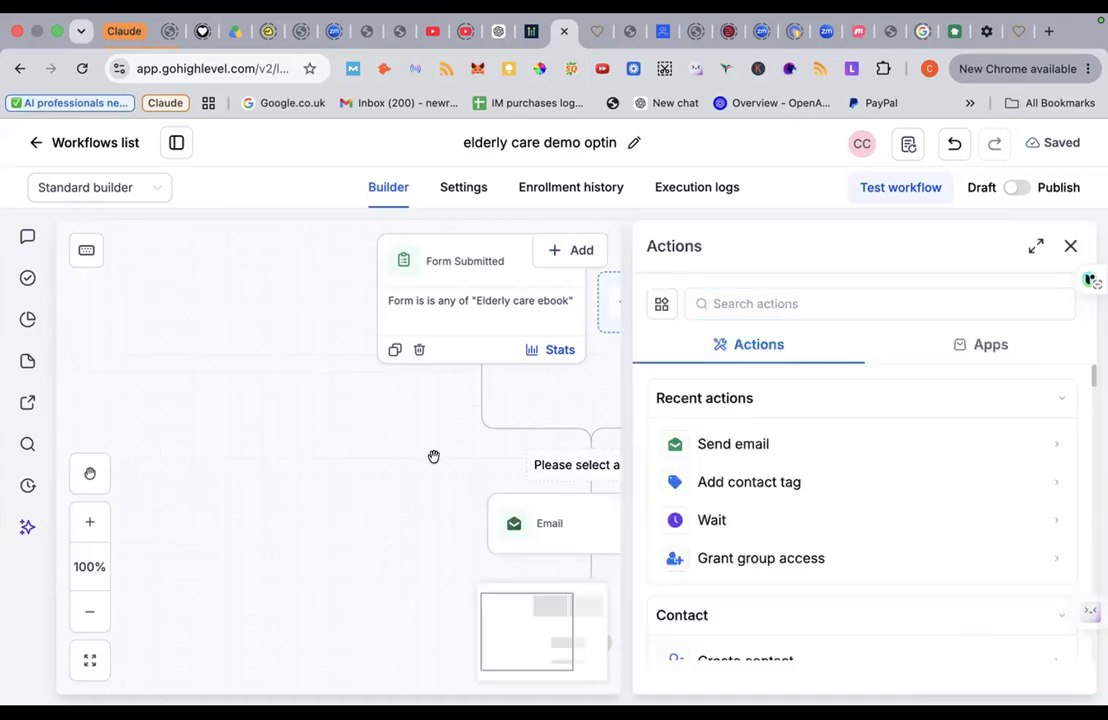
pyautogui.click(726, 519)
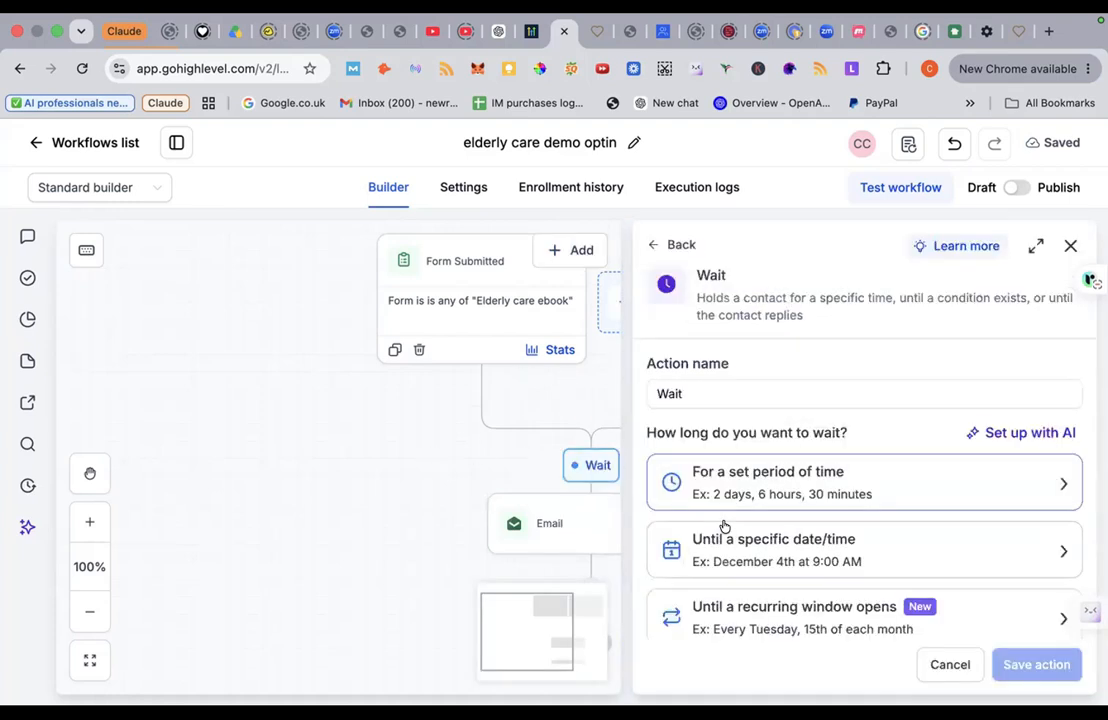
pyautogui.scroll(-2, 821, 472)
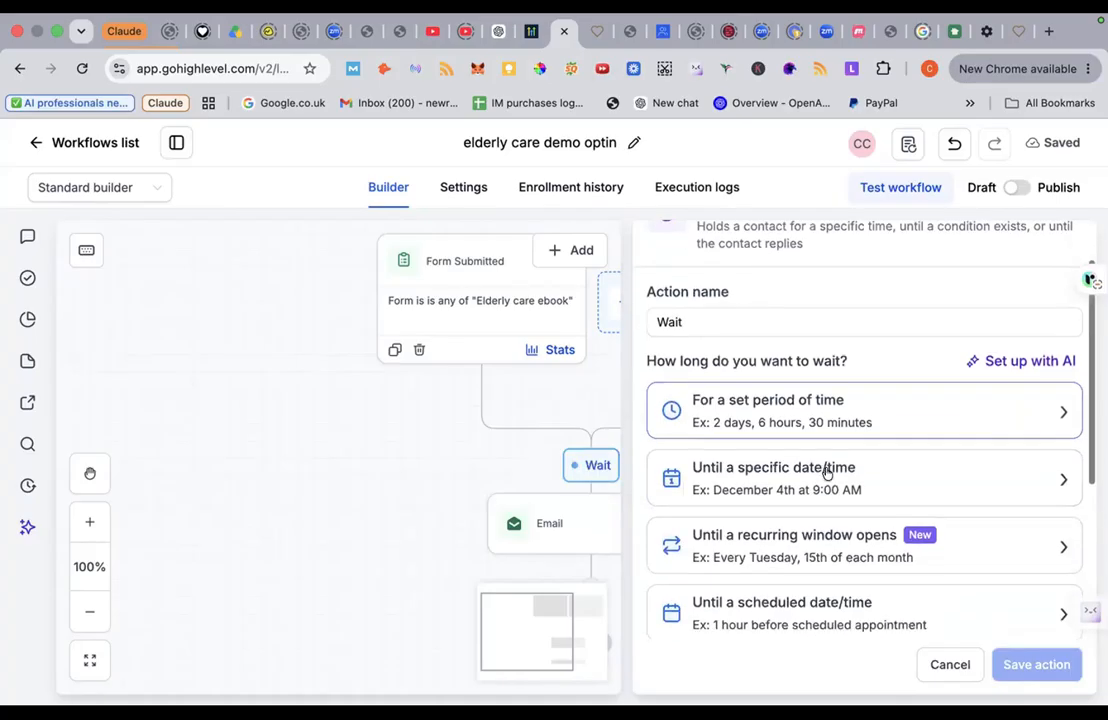
pyautogui.click(938, 424)
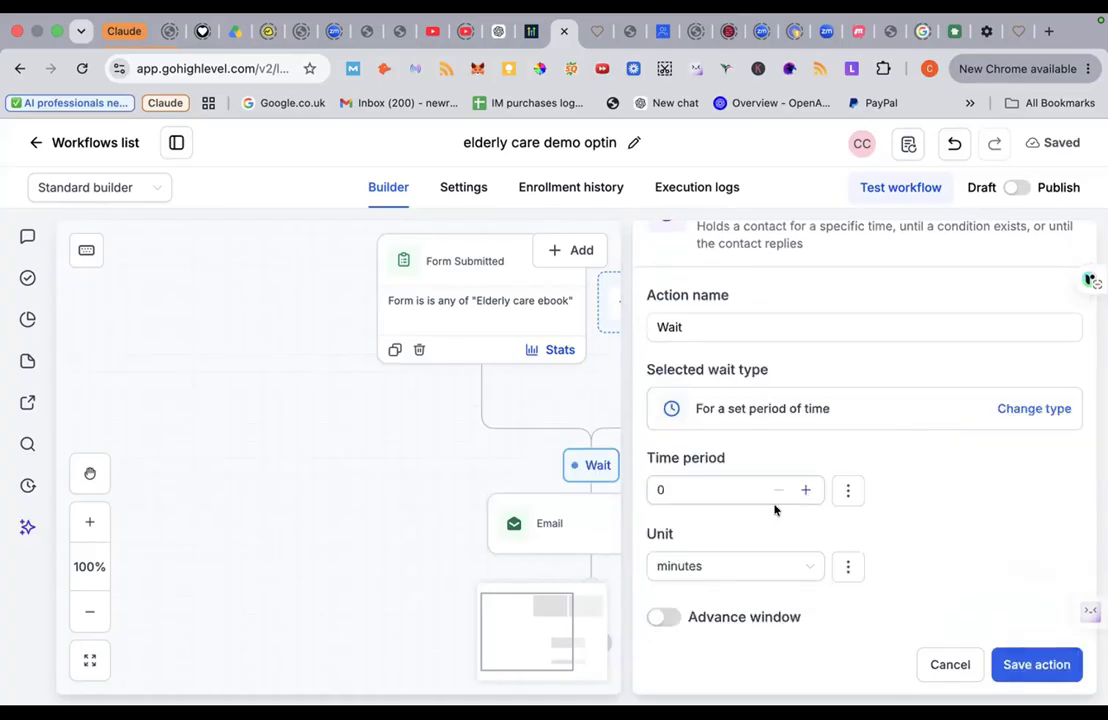
pyautogui.click(806, 566)
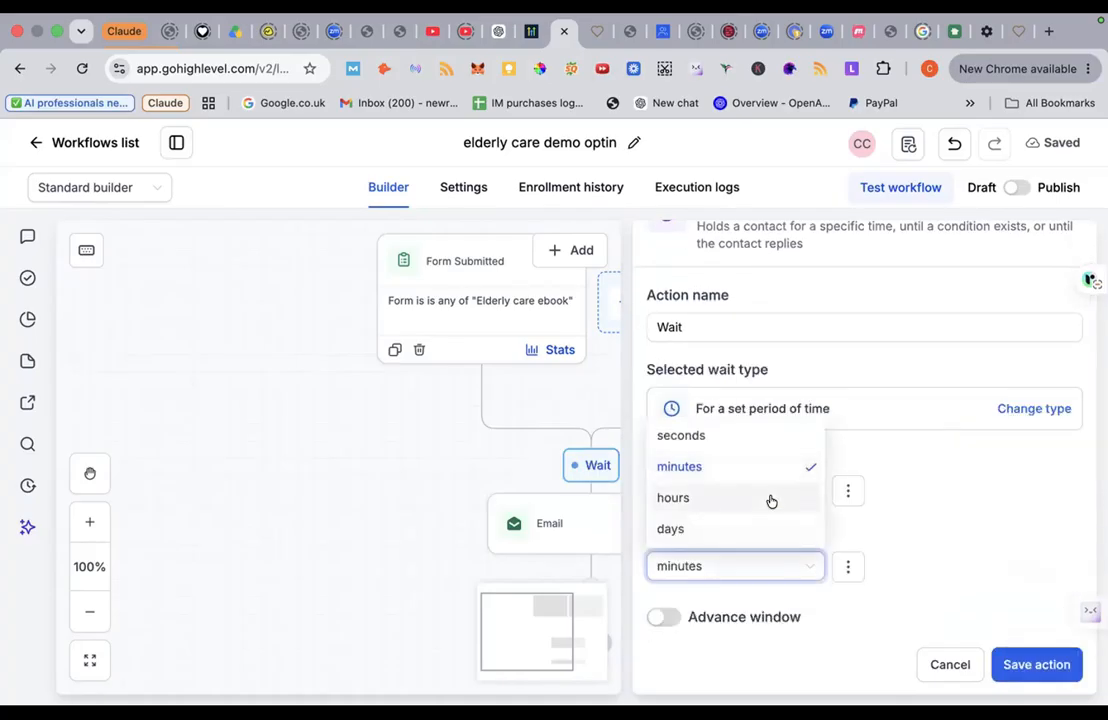
pyautogui.click(770, 527)
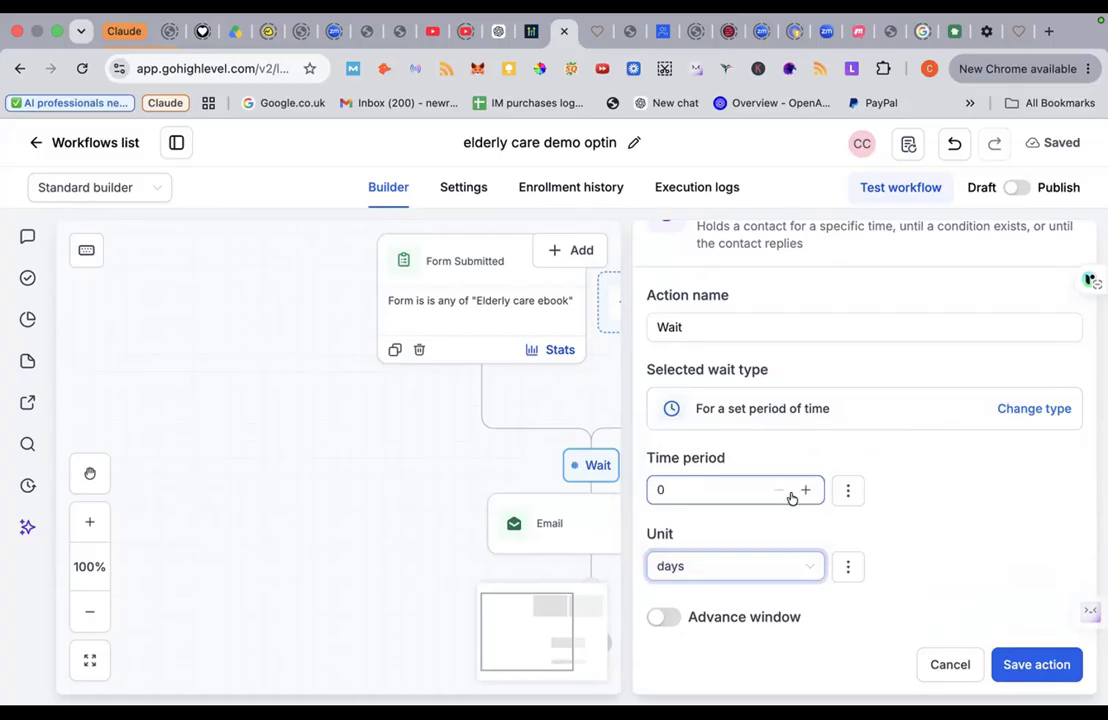
pyautogui.click(805, 490)
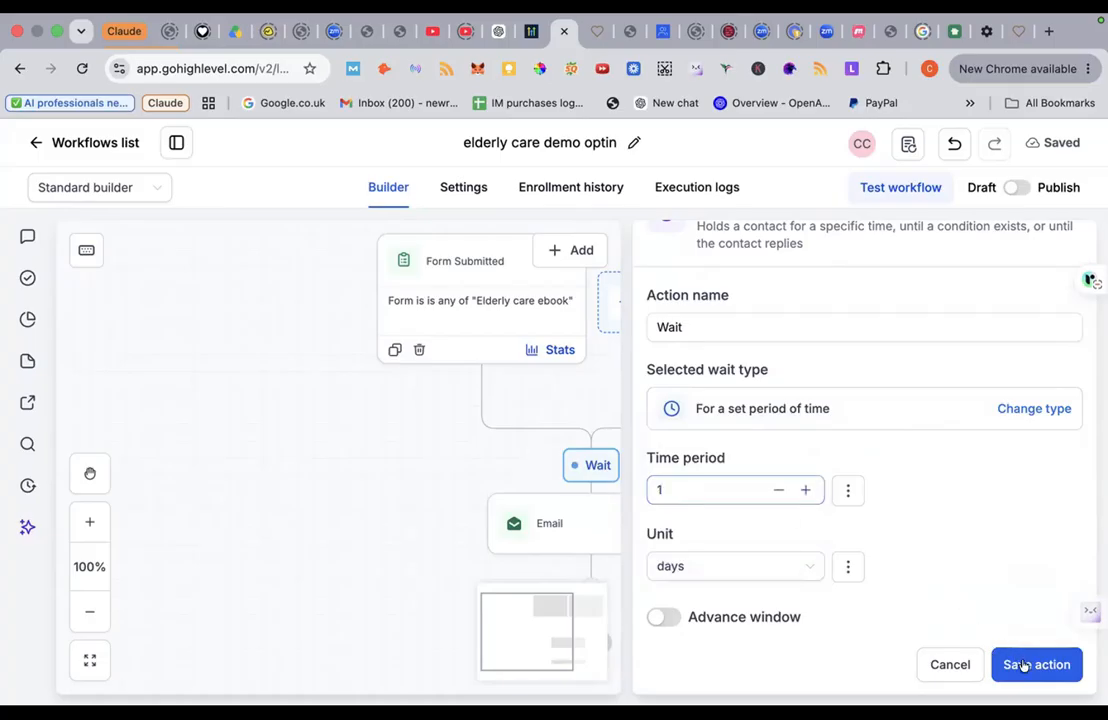
pyautogui.click(1020, 660)
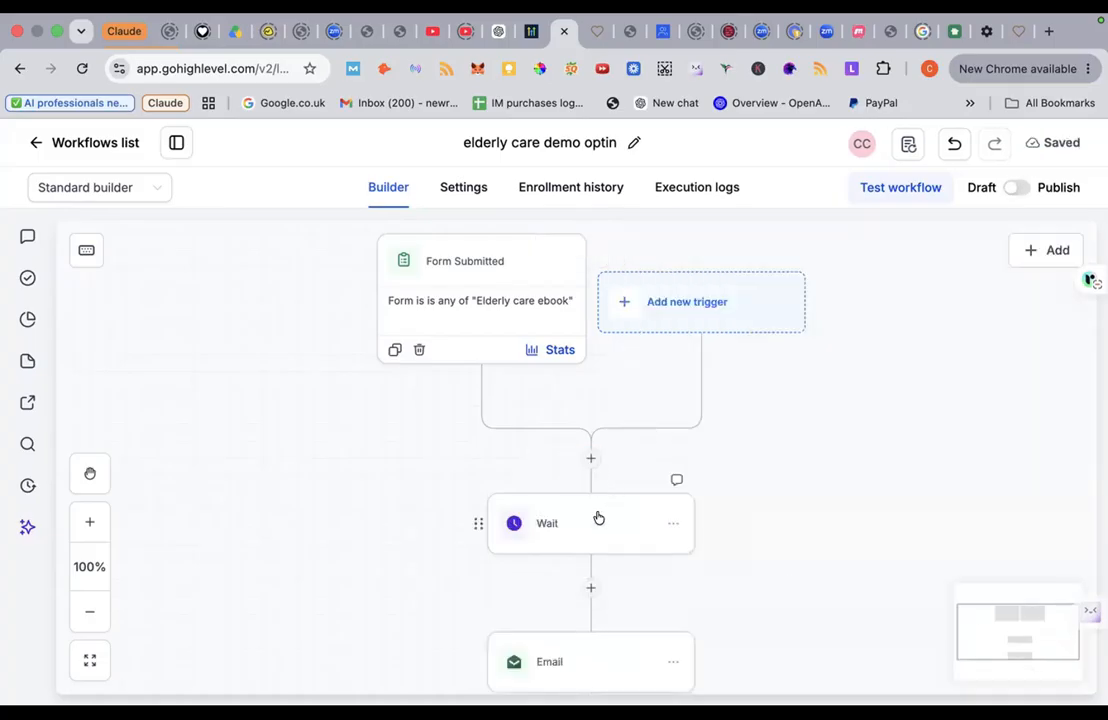
# Step: Add a Wait step set to 2 days after the Email step, before END
pyautogui.scroll(-5, 596, 517)
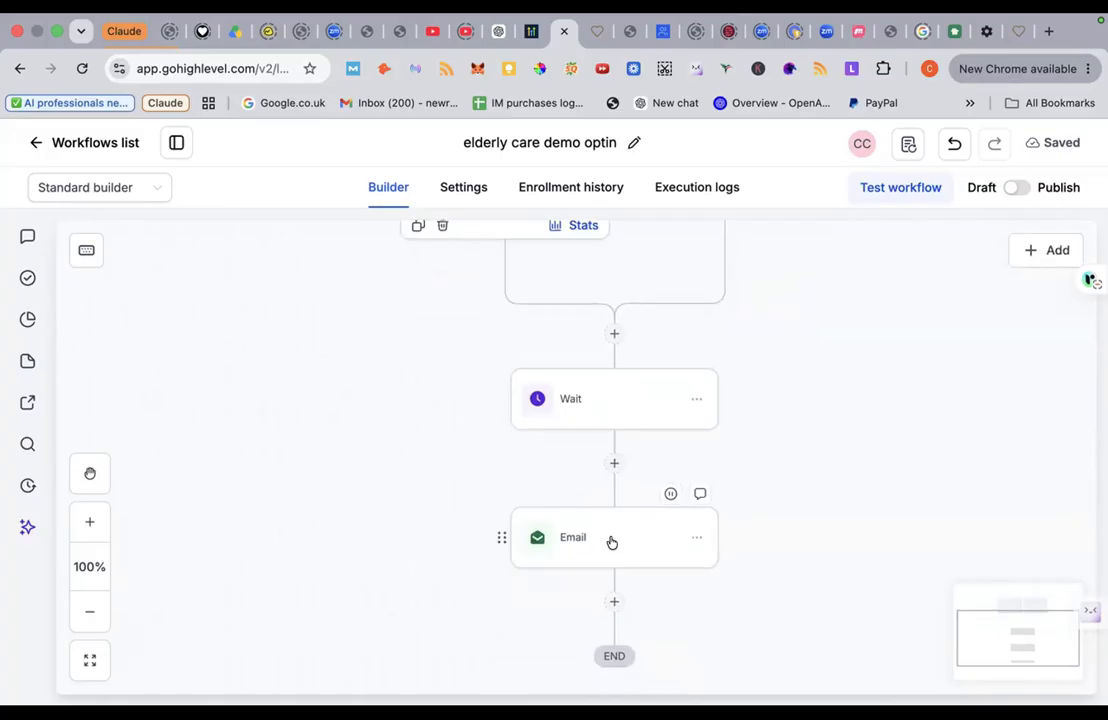
pyautogui.scroll(-3, 609, 538)
pyautogui.click(615, 518)
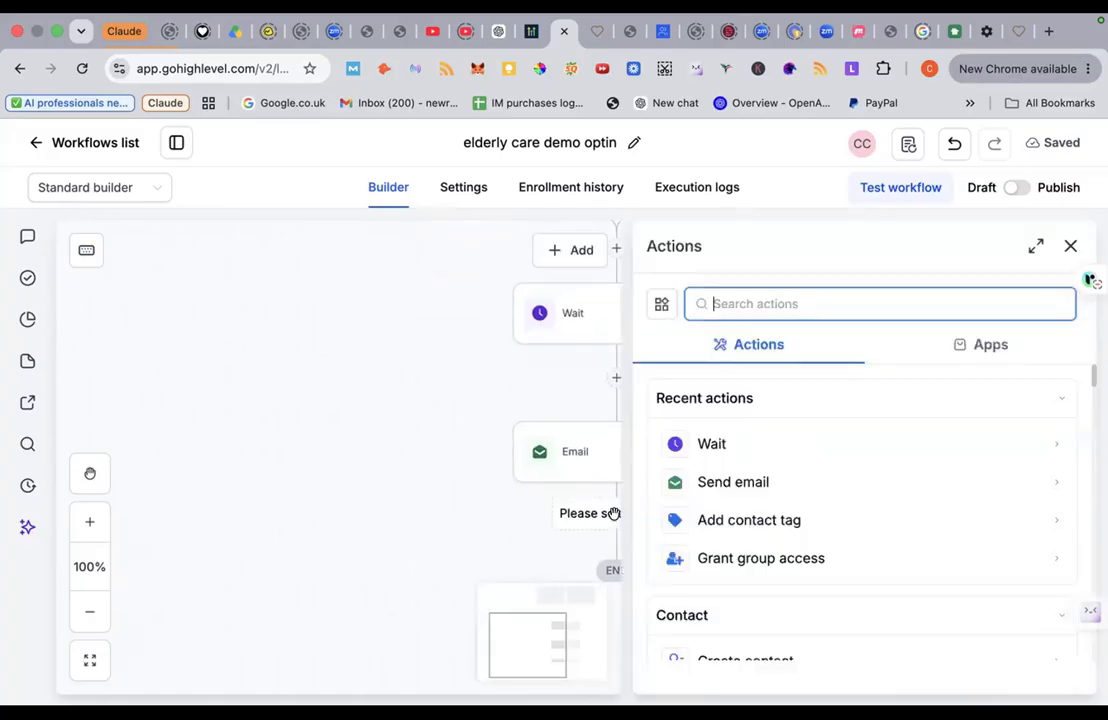
pyautogui.click(783, 448)
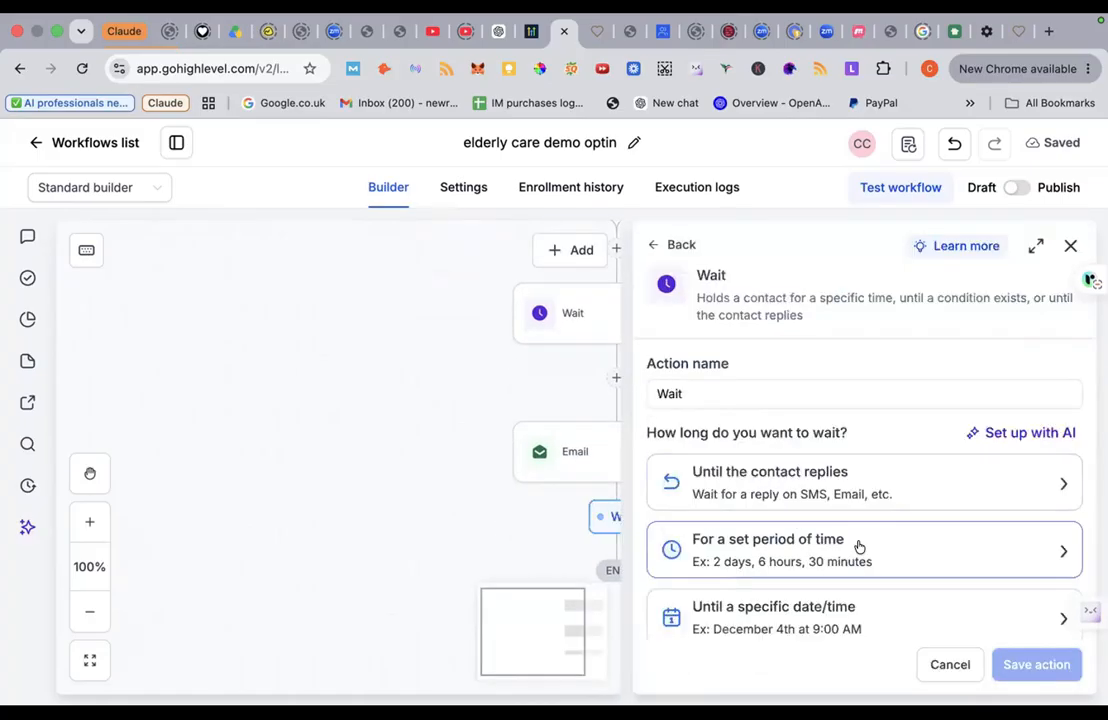
pyautogui.click(1010, 548)
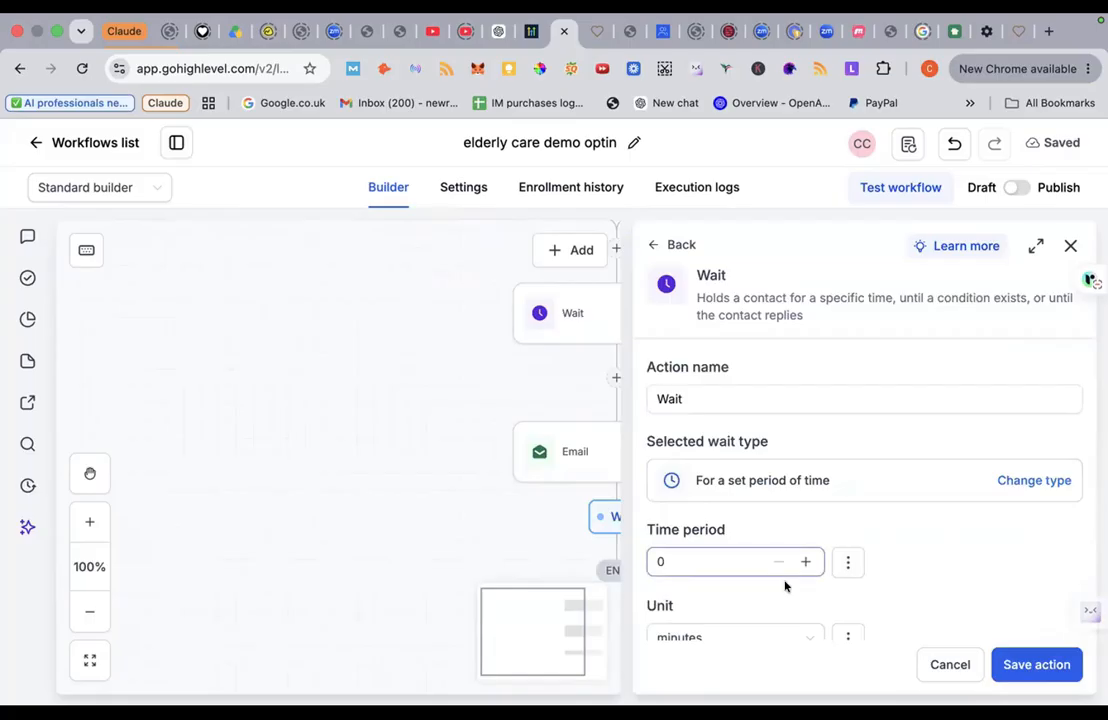
pyautogui.click(772, 636)
pyautogui.click(747, 601)
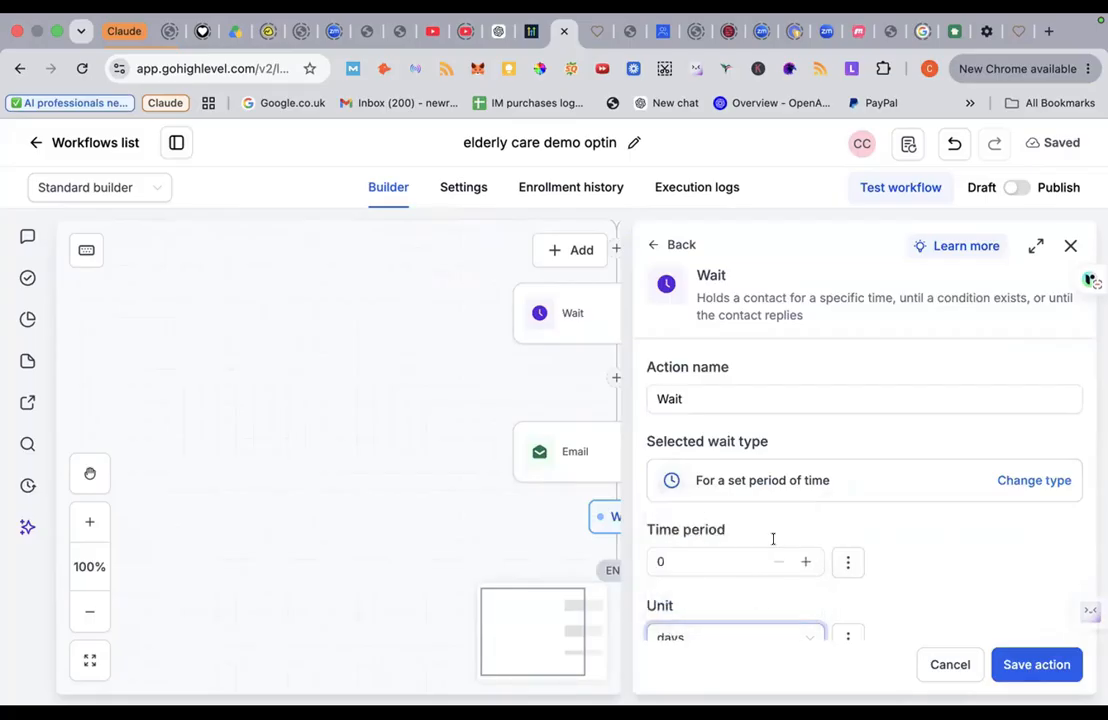
pyautogui.click(803, 560)
pyautogui.click(803, 560)
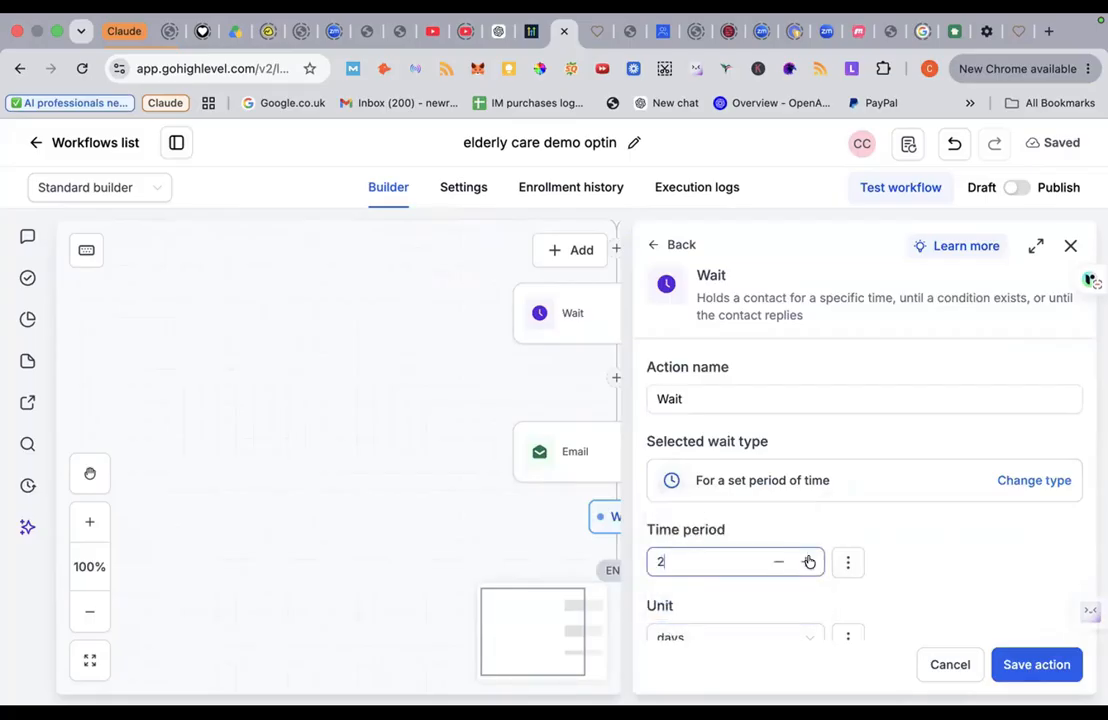
pyautogui.click(1036, 664)
pyautogui.scroll(-3, 860, 558)
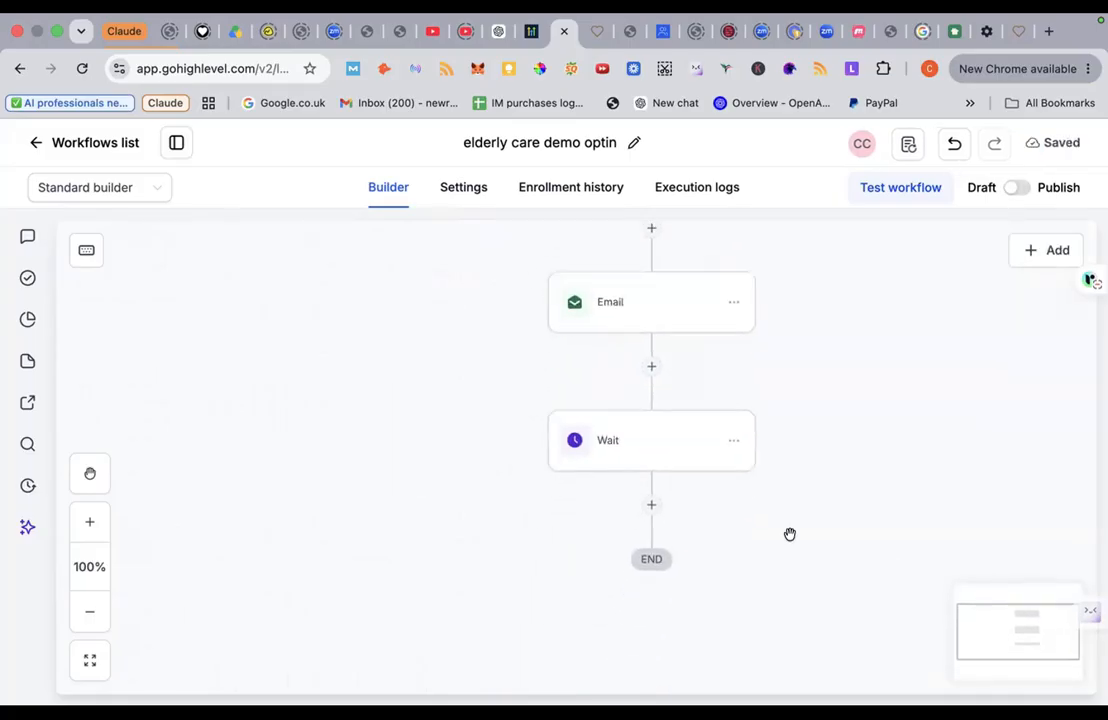
pyautogui.click(650, 507)
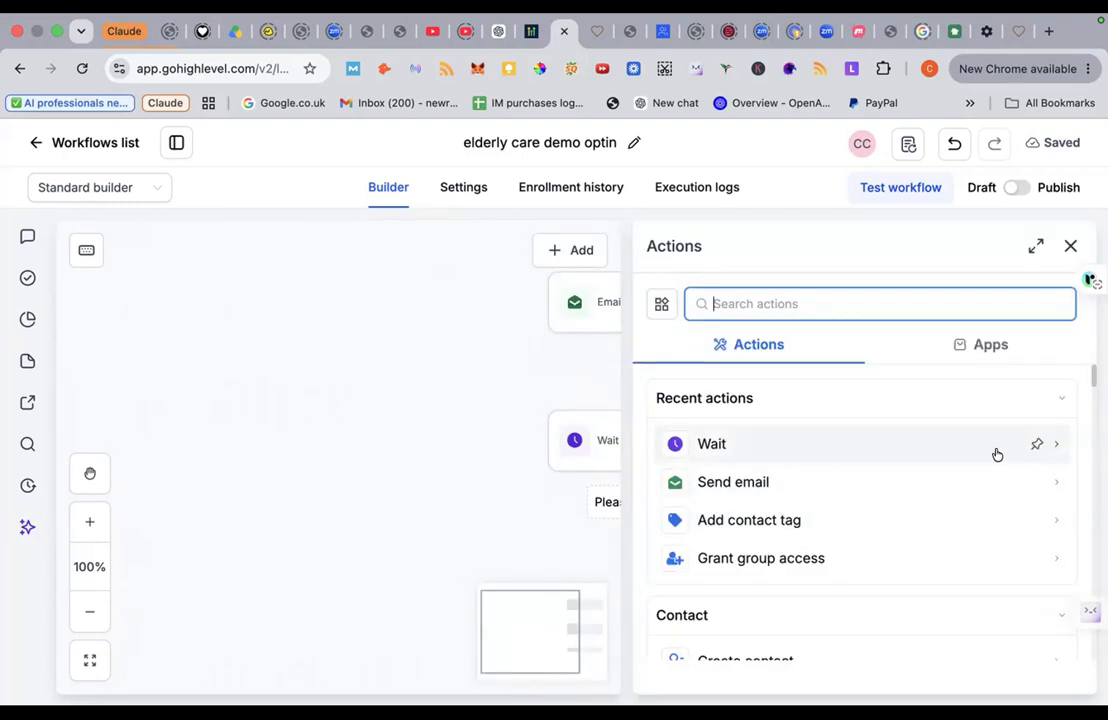
pyautogui.click(816, 485)
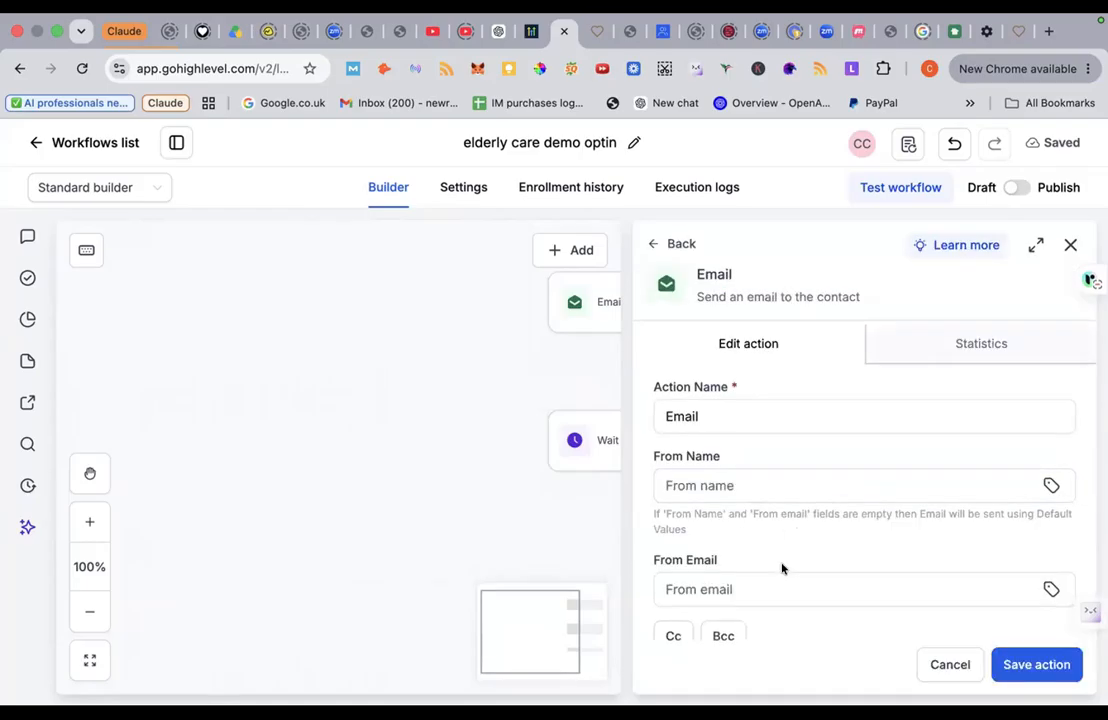
pyautogui.scroll(-3, 781, 567)
pyautogui.scroll(-5, 781, 567)
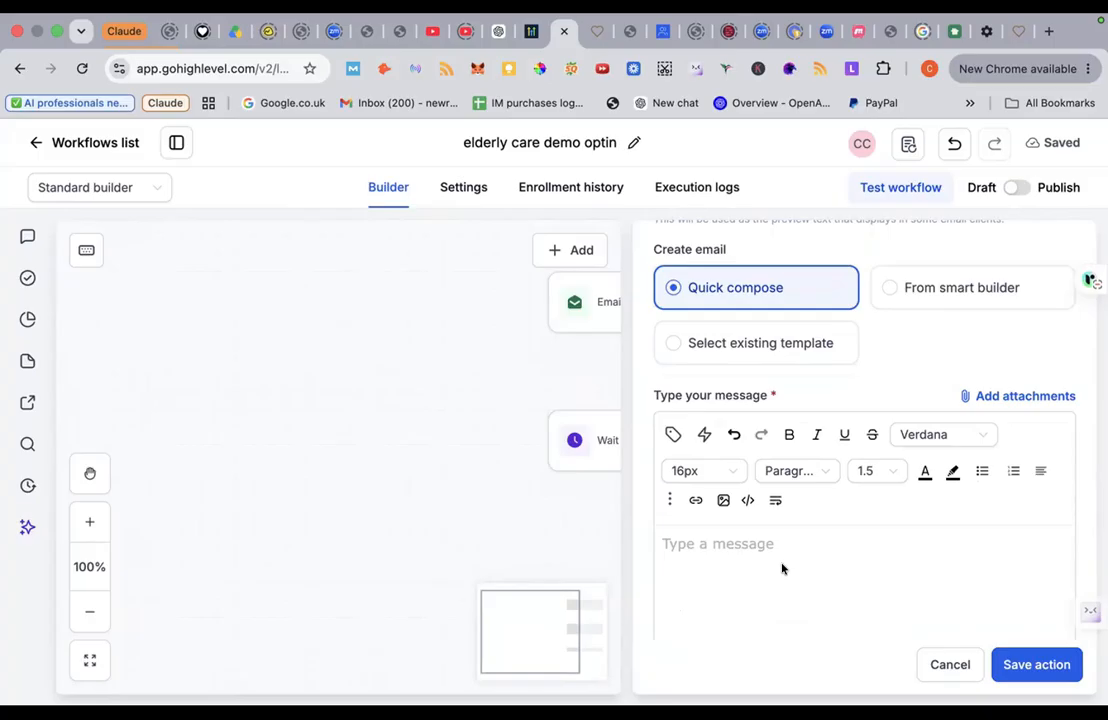
pyautogui.click(935, 664)
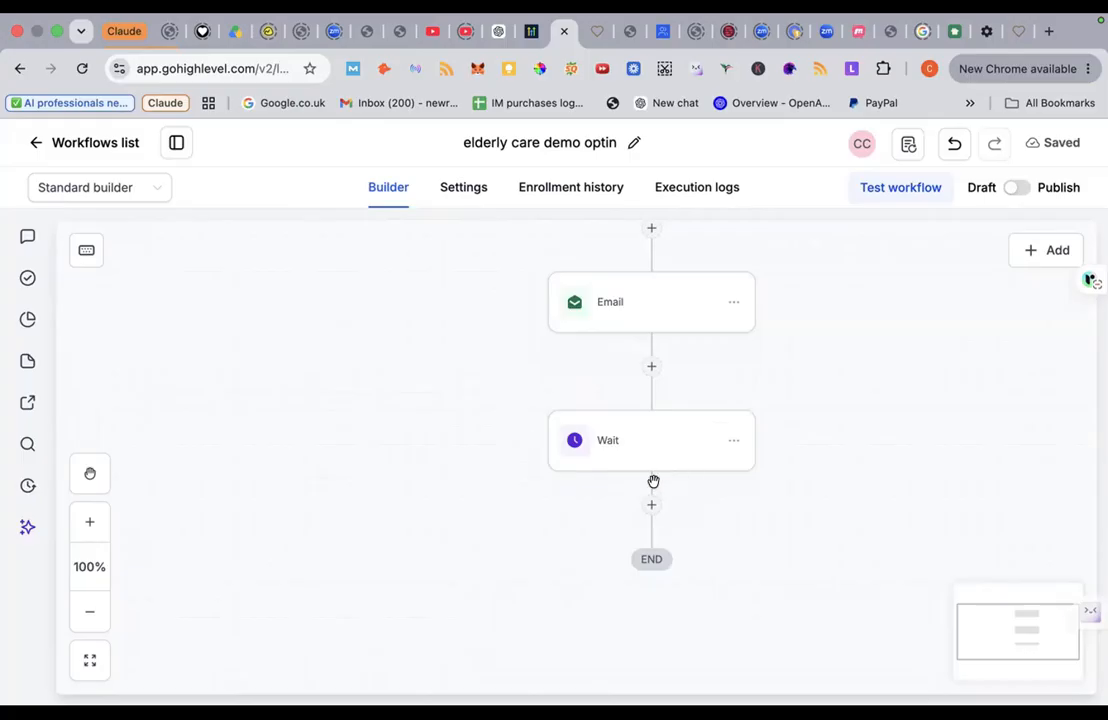
# Step: Delete the 2-day Wait step that follows the Email
pyautogui.click(733, 440)
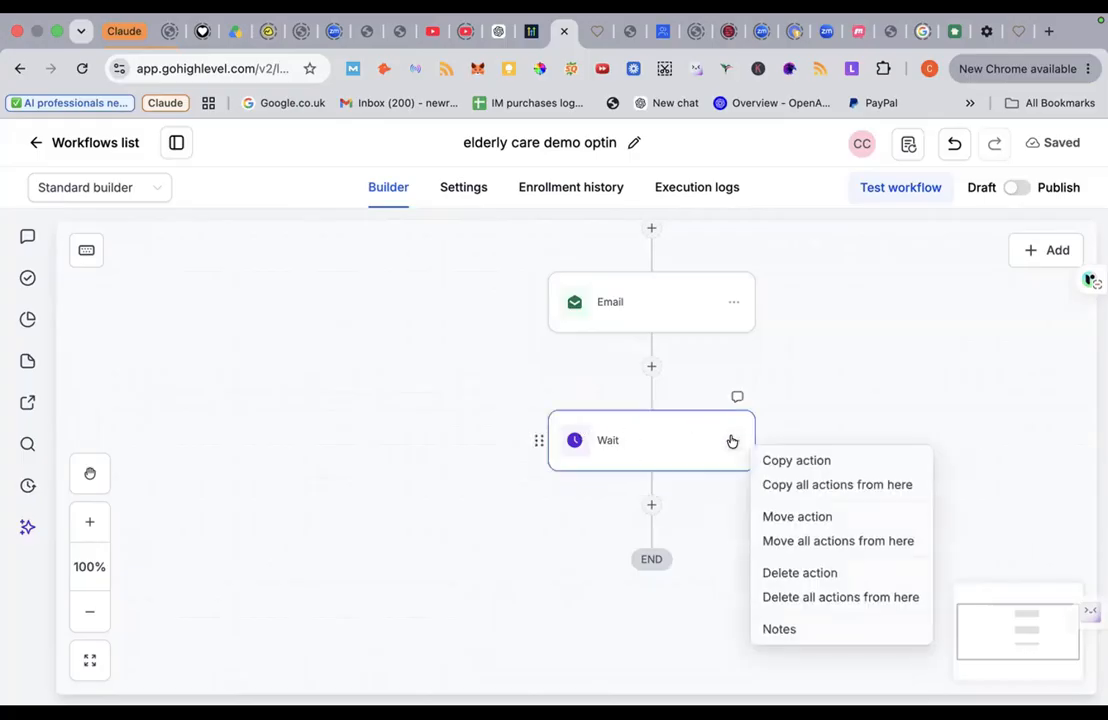
pyautogui.click(803, 573)
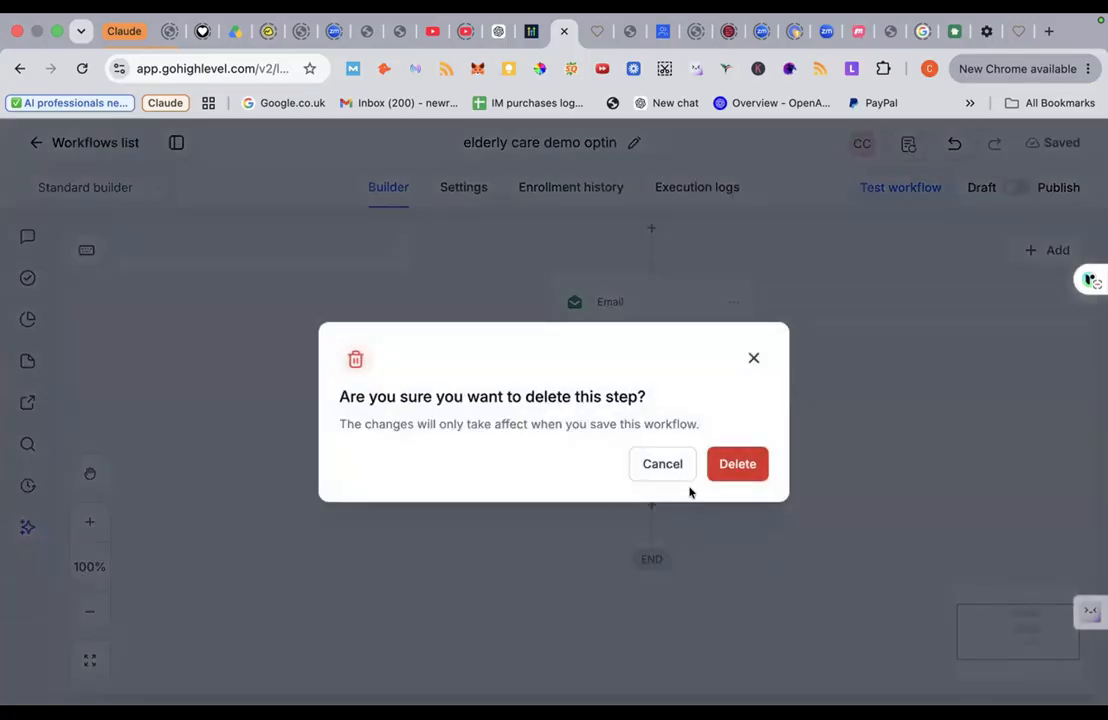
pyautogui.click(735, 464)
pyautogui.scroll(5, 721, 390)
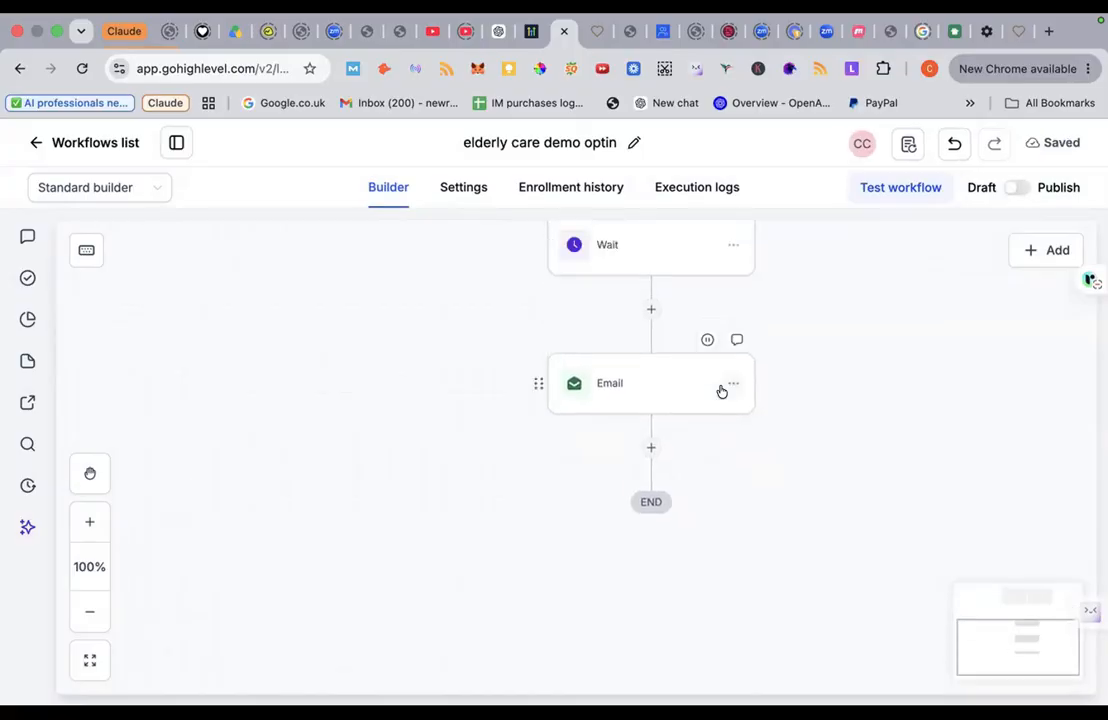
pyautogui.scroll(2, 722, 391)
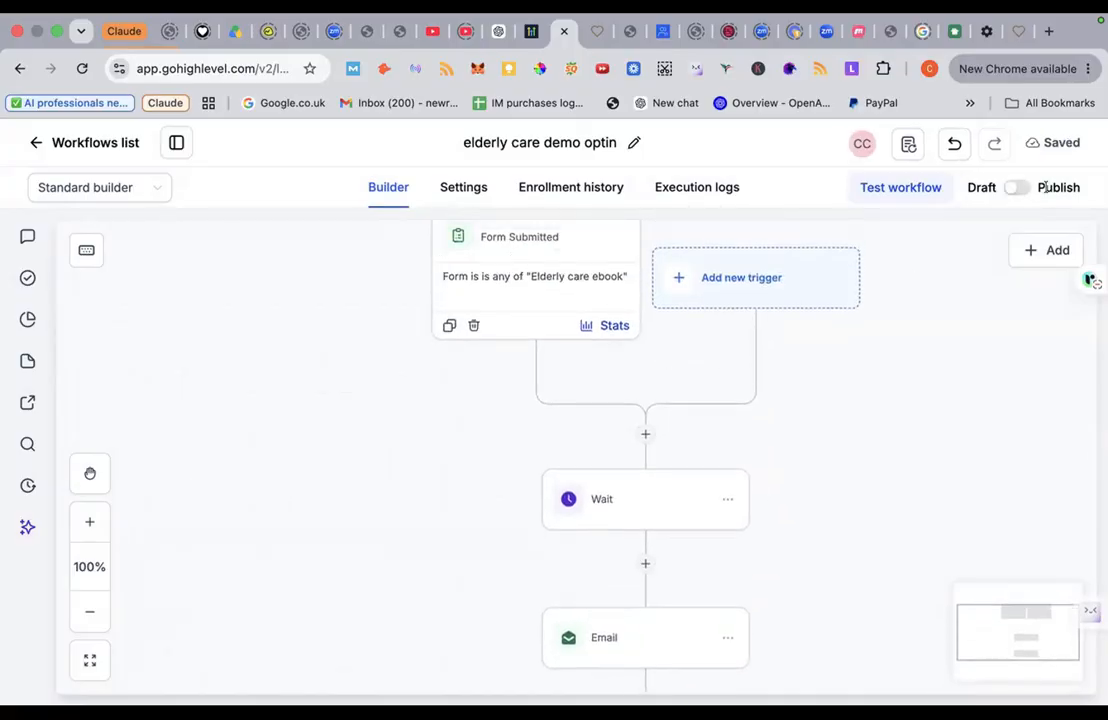
# Step: Switch the workflow from Draft to Publish and save it
pyautogui.click(1016, 188)
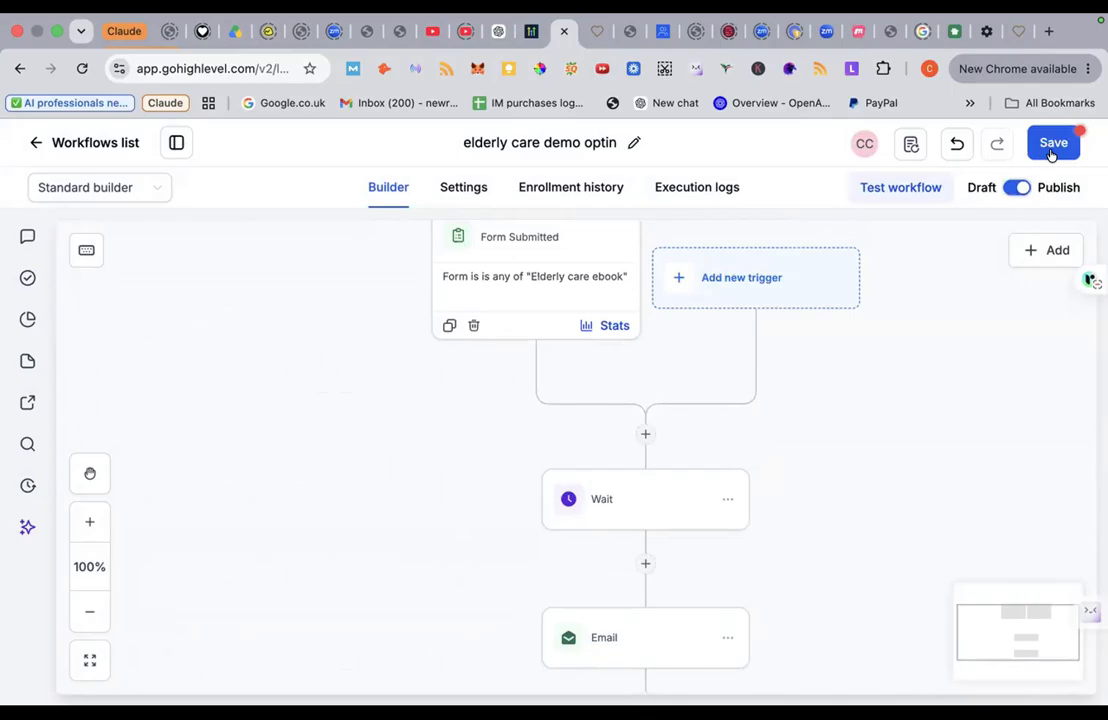
pyautogui.click(1051, 150)
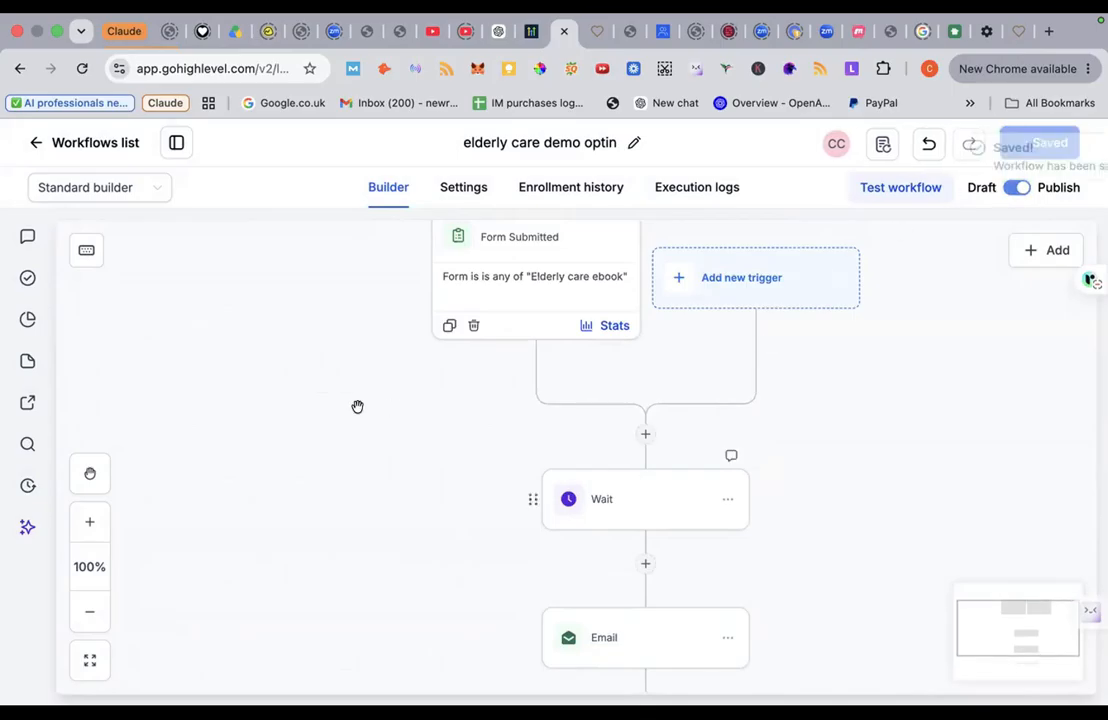
pyautogui.scroll(10, 357, 405)
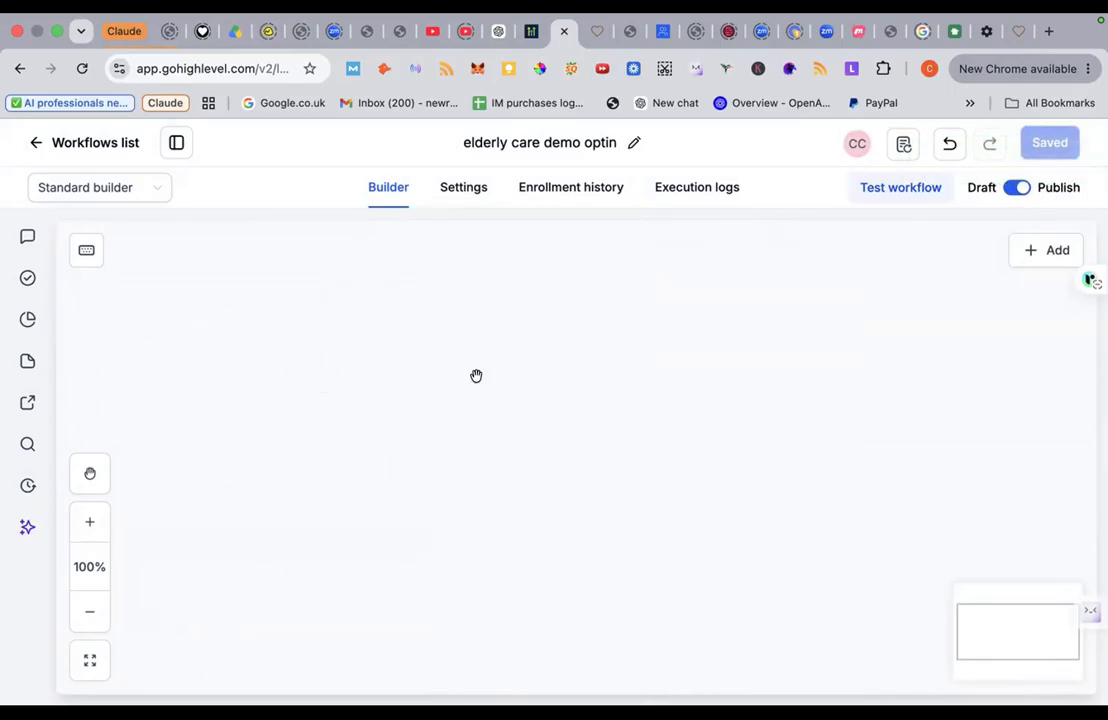
pyautogui.scroll(-5, 500, 312)
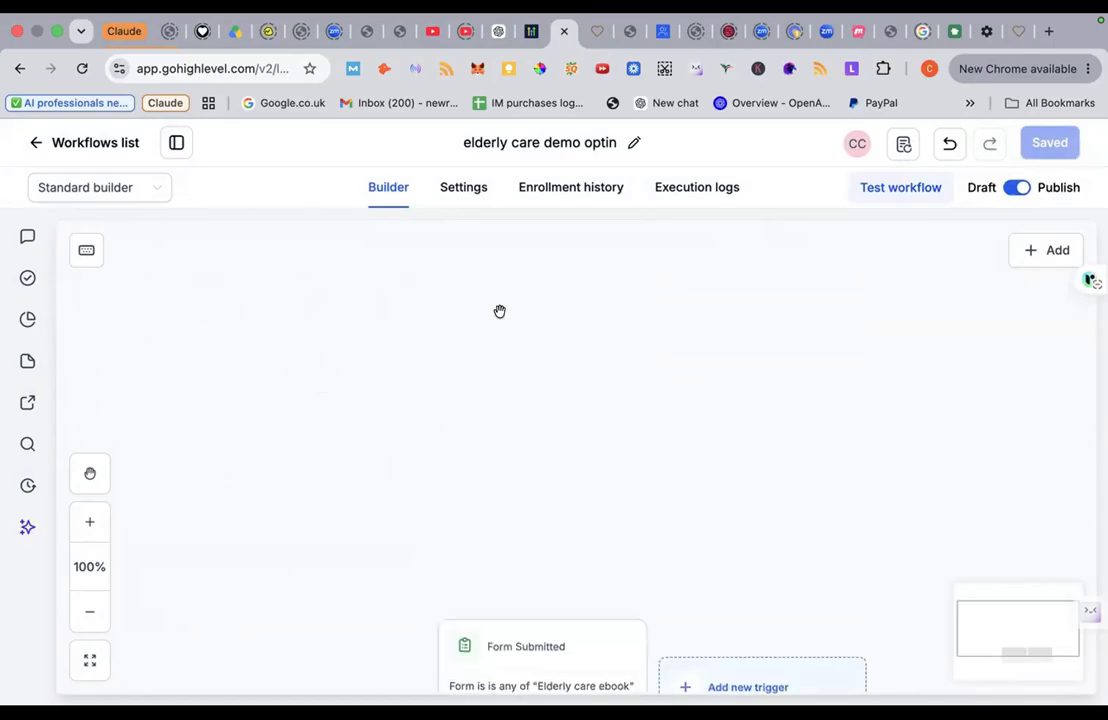
pyautogui.scroll(-9, 500, 312)
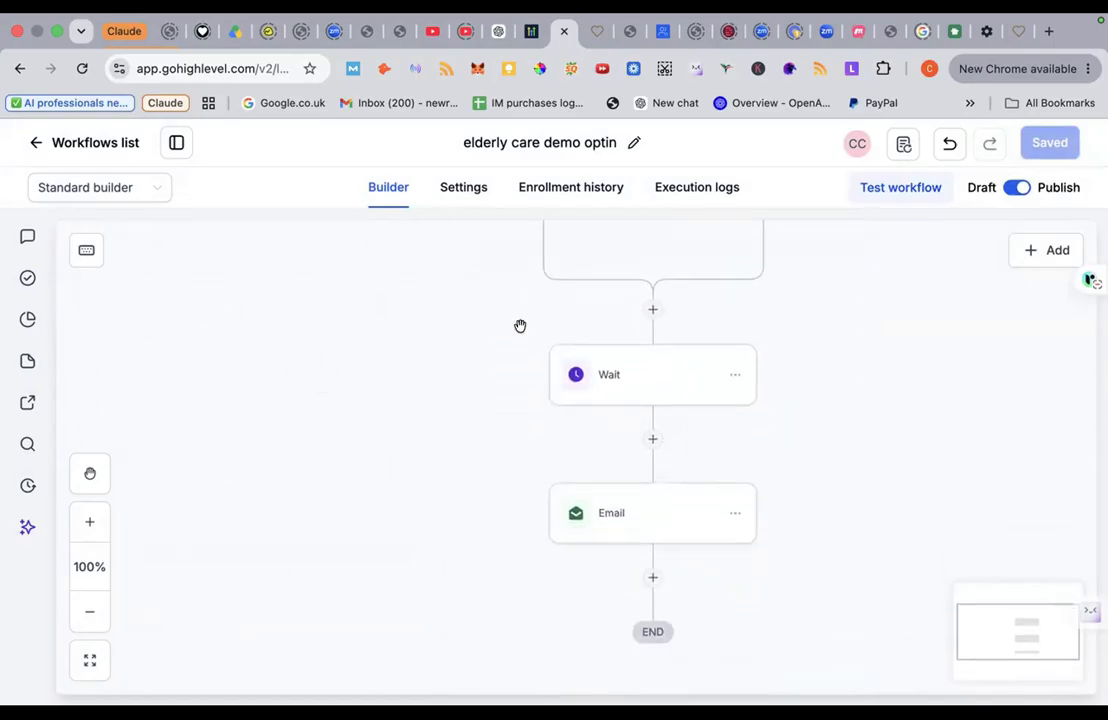
# Step: Delete the remaining 1-day Wait step before the Email and save the workflow
pyautogui.click(736, 351)
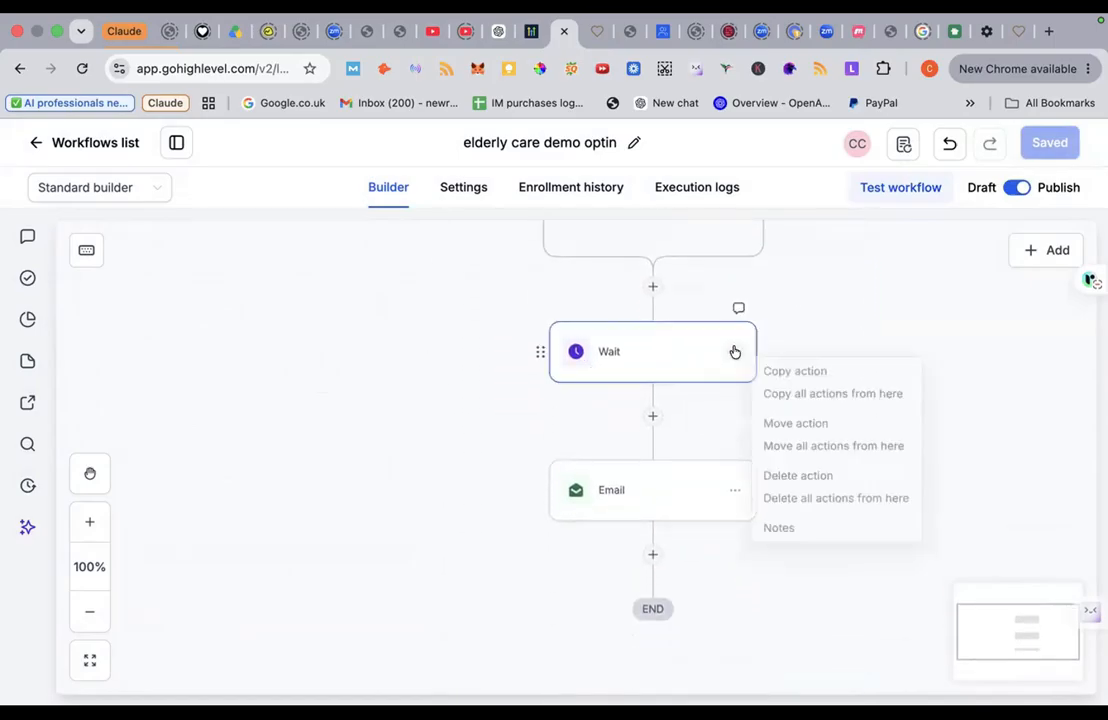
pyautogui.click(802, 486)
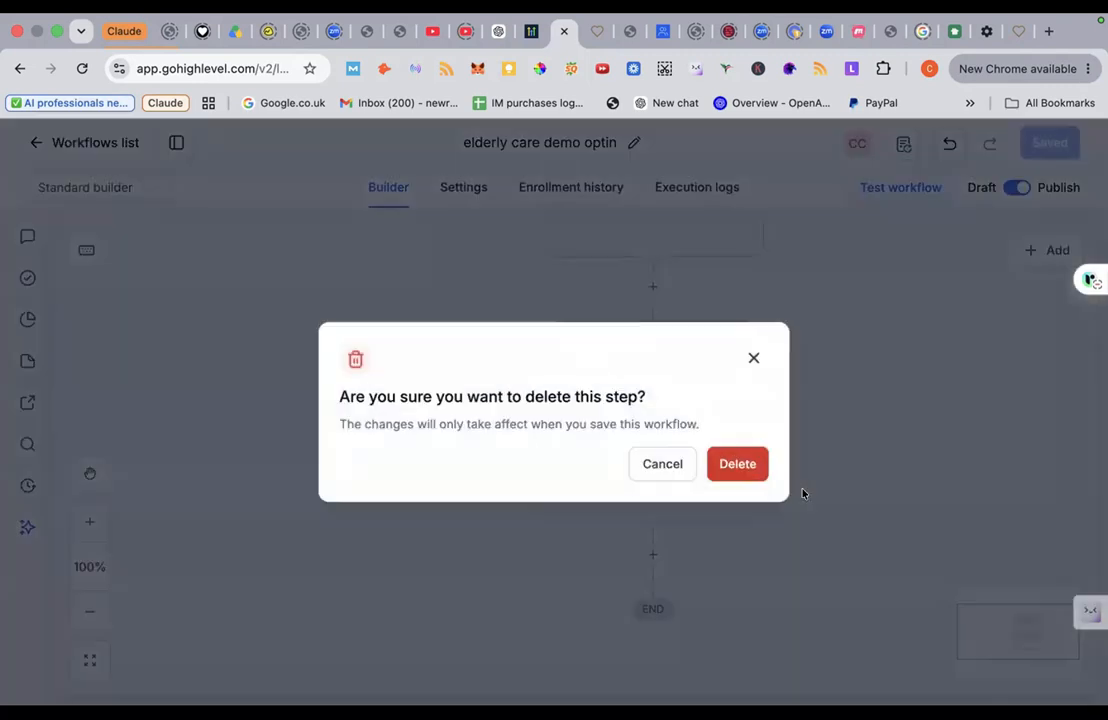
pyautogui.click(734, 472)
pyautogui.scroll(3, 779, 359)
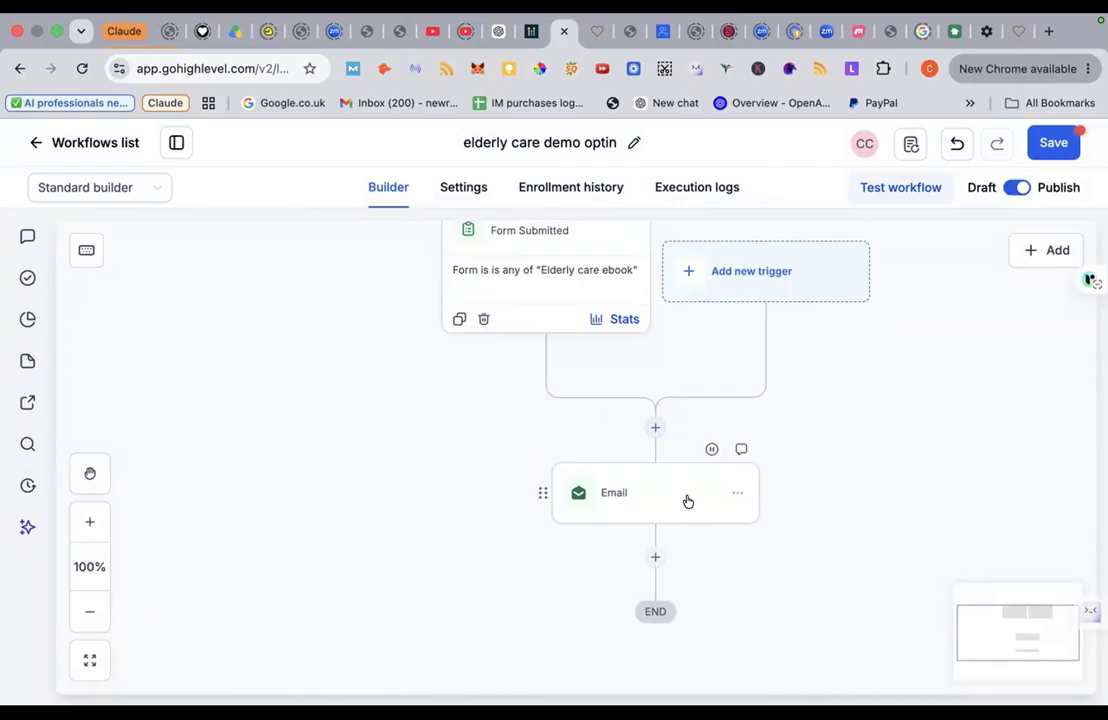
pyautogui.click(1057, 149)
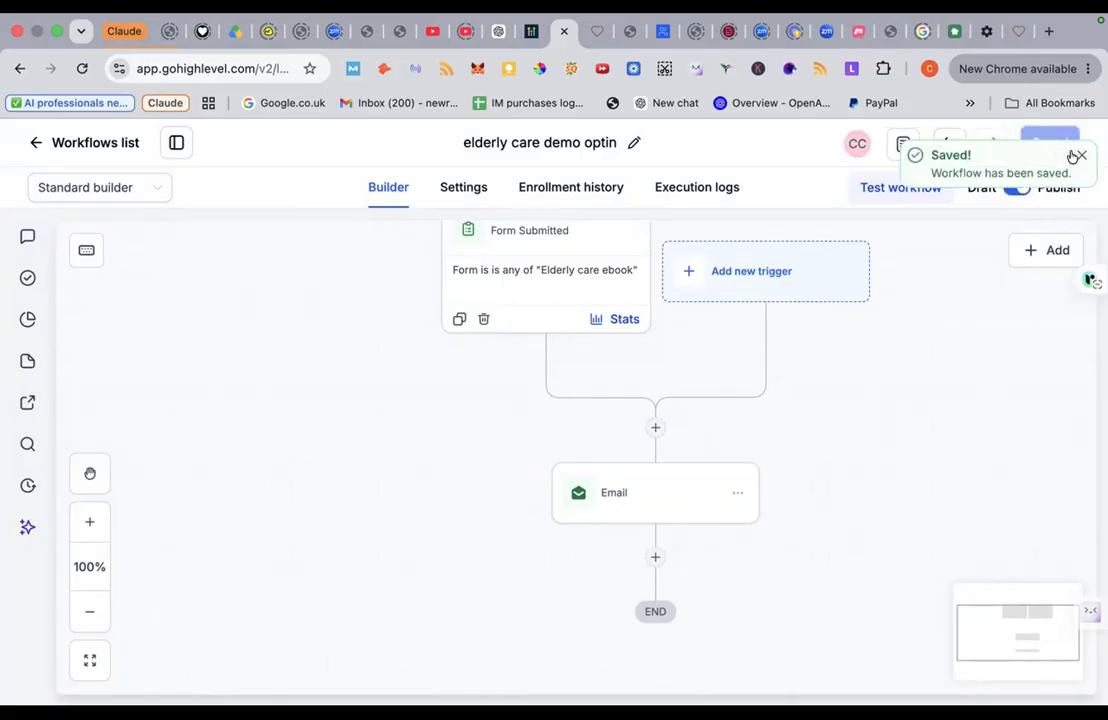
pyautogui.click(1081, 155)
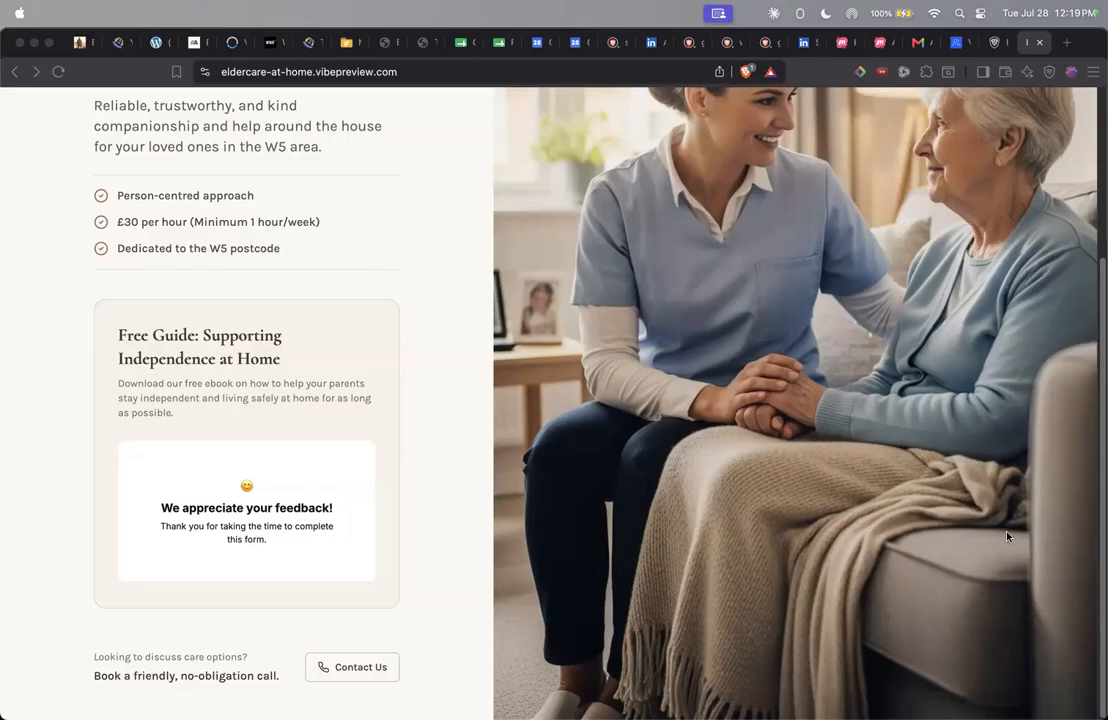
# Step: Bring the Brave window with the eldercare landing page forward, then open a new tab
pyautogui.click(440, 566)
pyautogui.moveTo(510, 715)
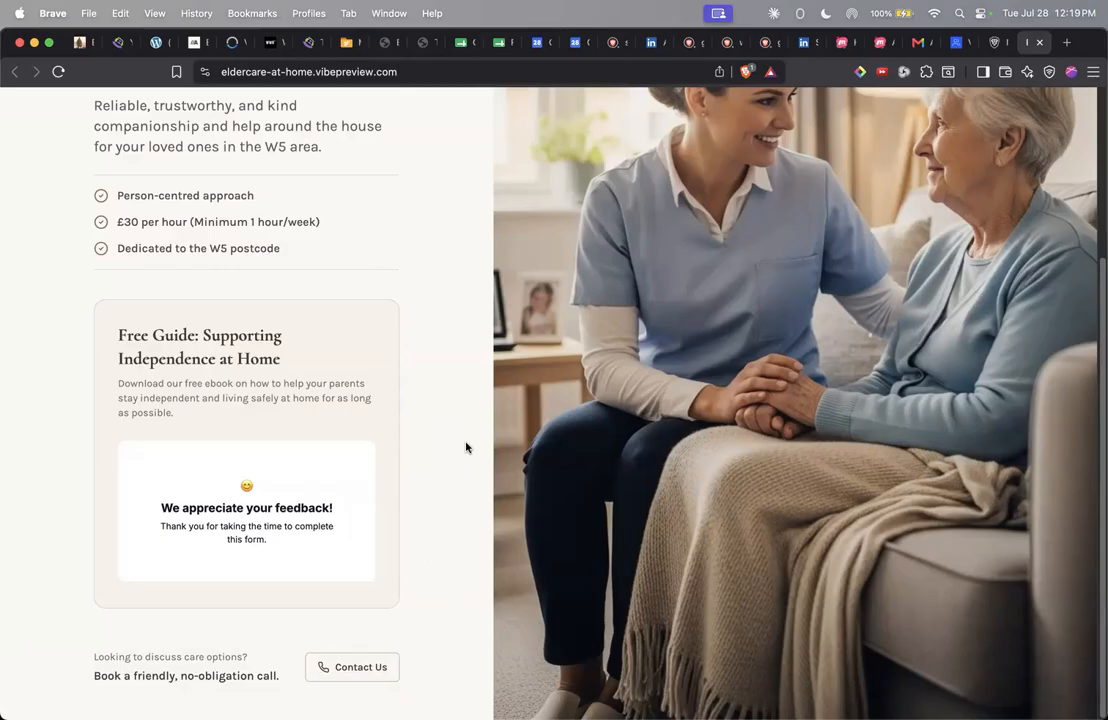
pyautogui.press('super+t')
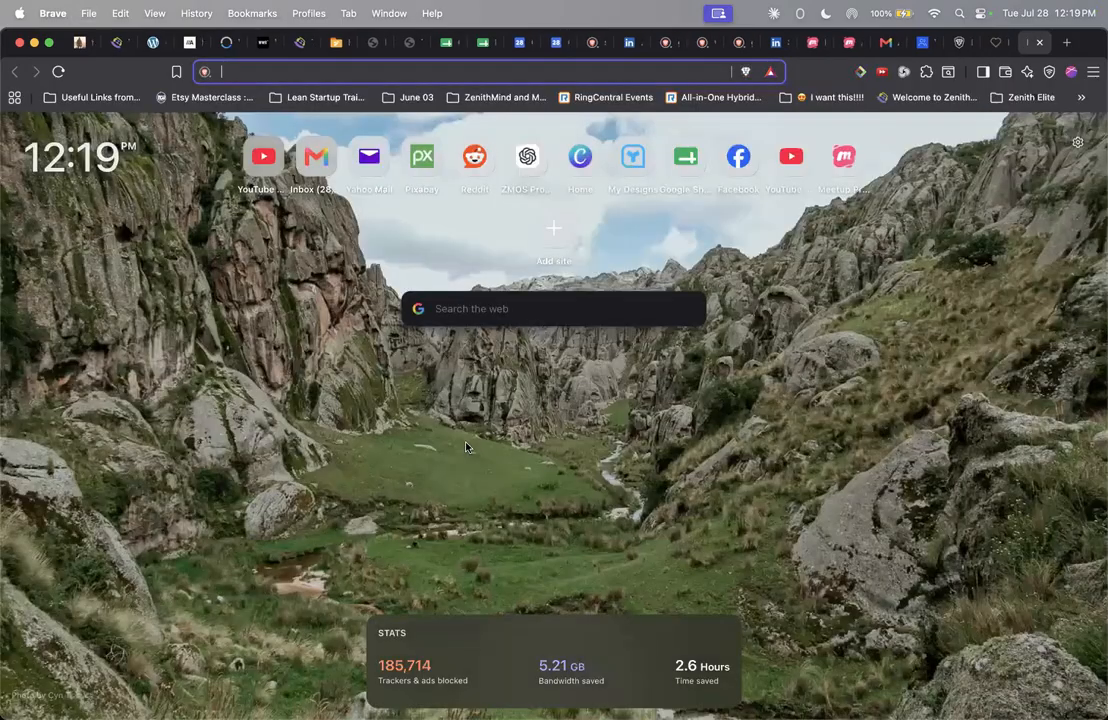
# Step: Switch from the agency dashboard to the Voice AI Demo sub-account and open its Calendars page
pyautogui.write('board?tab=summary')
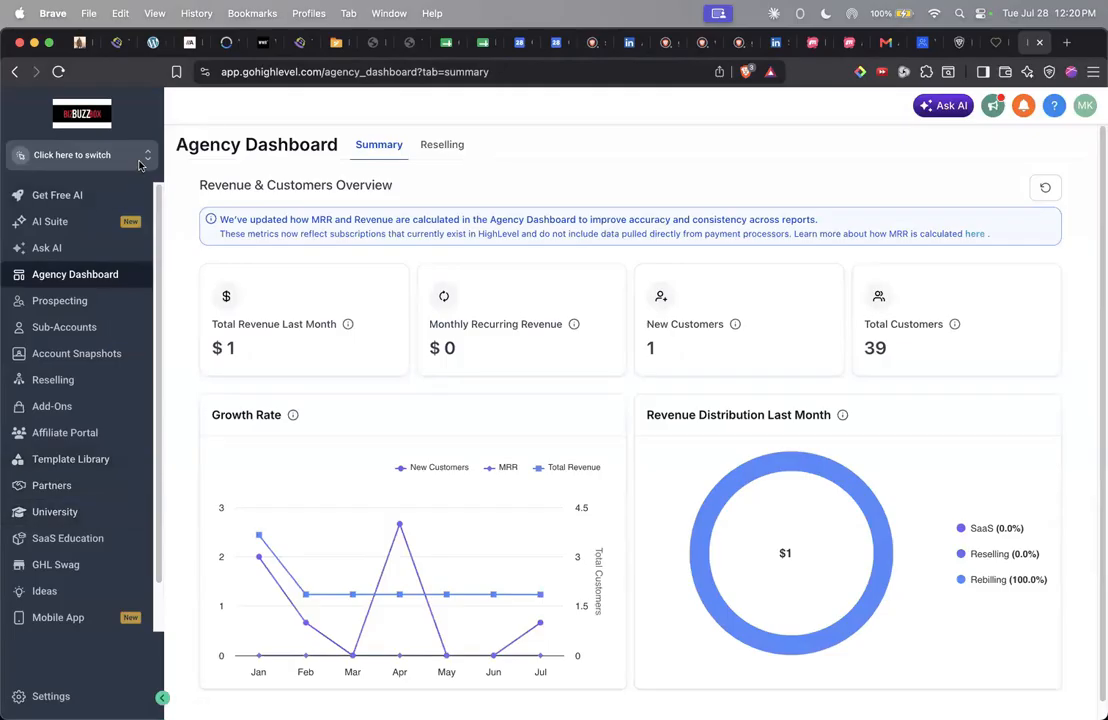
pyautogui.click(125, 146)
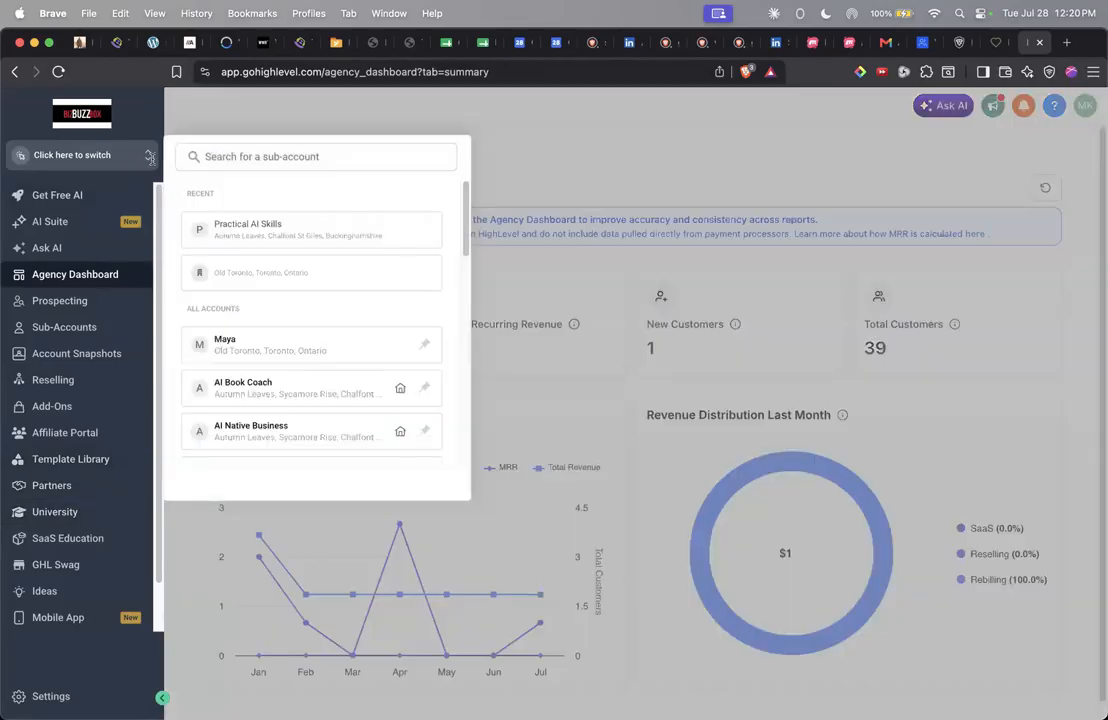
pyautogui.scroll(-10, 279, 391)
pyautogui.press('Escape')
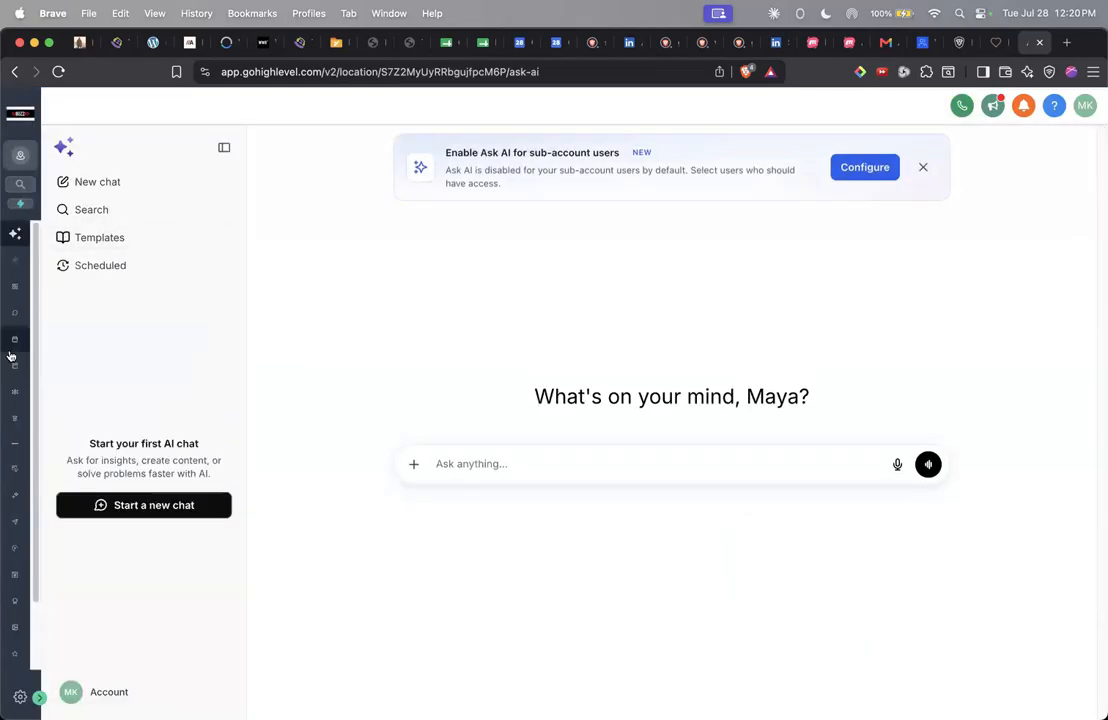
pyautogui.click(15, 350)
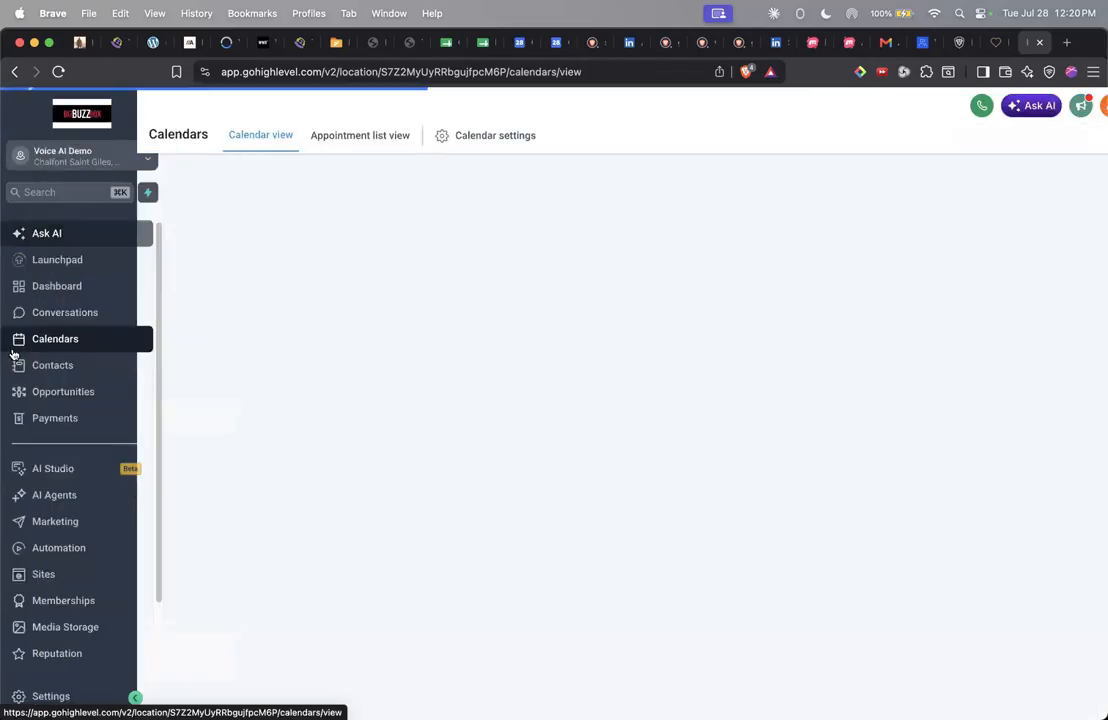
# Step: Check the Elderly care ebook form's 2 submissions under Sites > Forms, then view Contacts
pyautogui.click(44, 575)
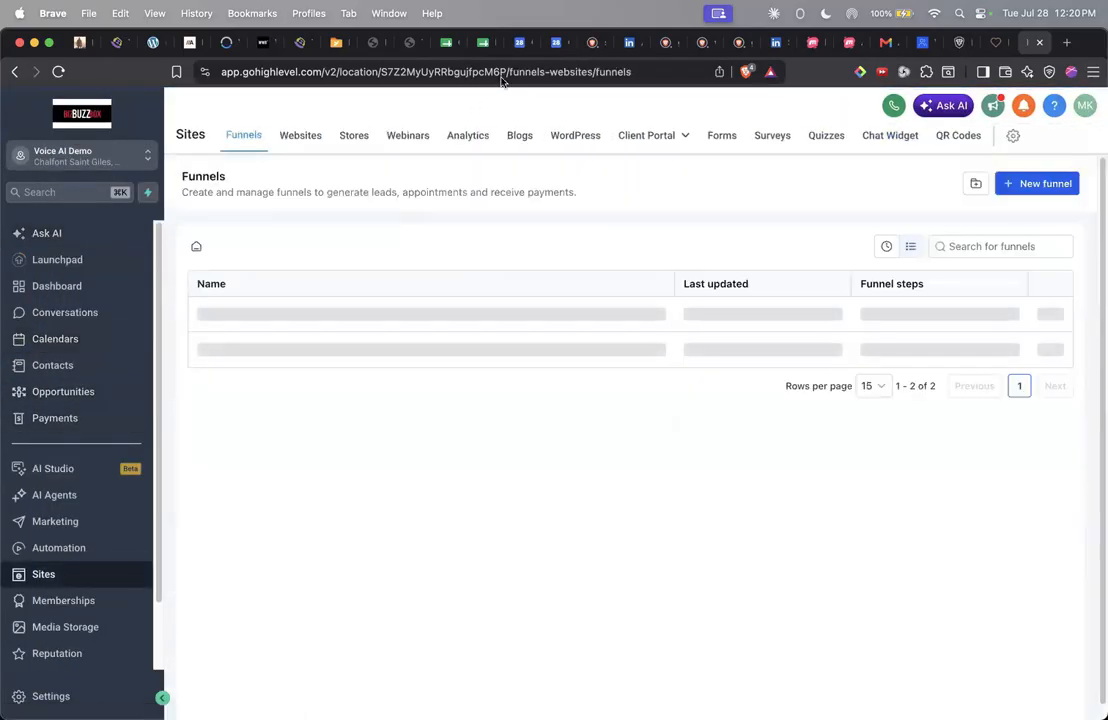
pyautogui.click(722, 142)
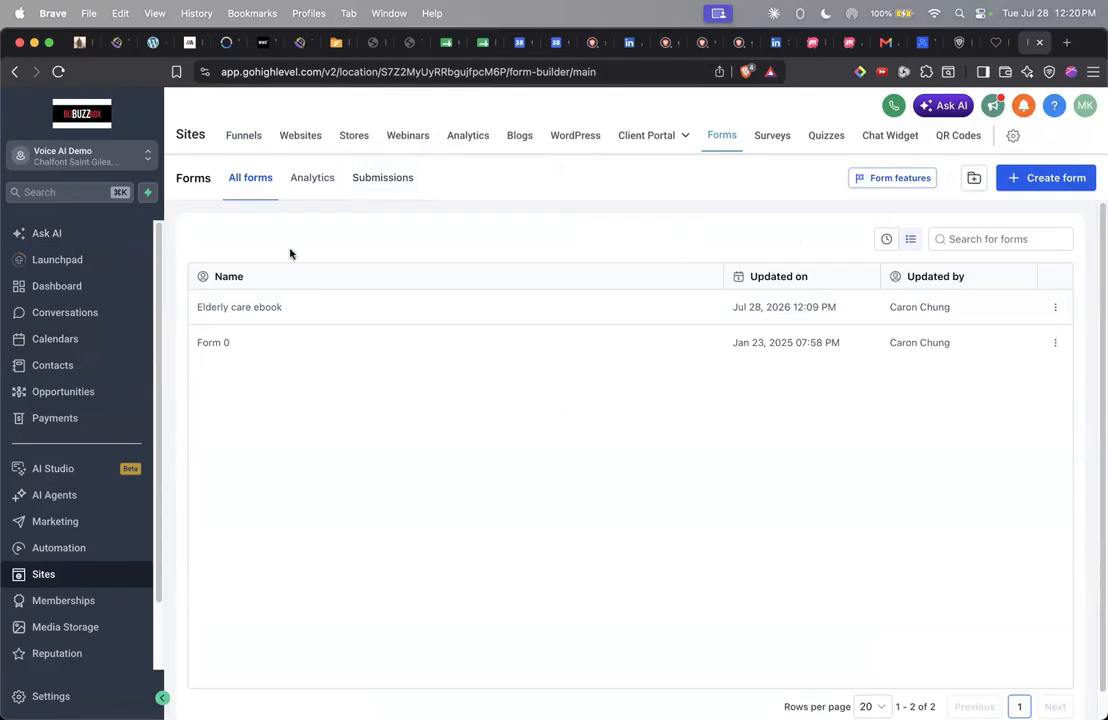
pyautogui.click(380, 179)
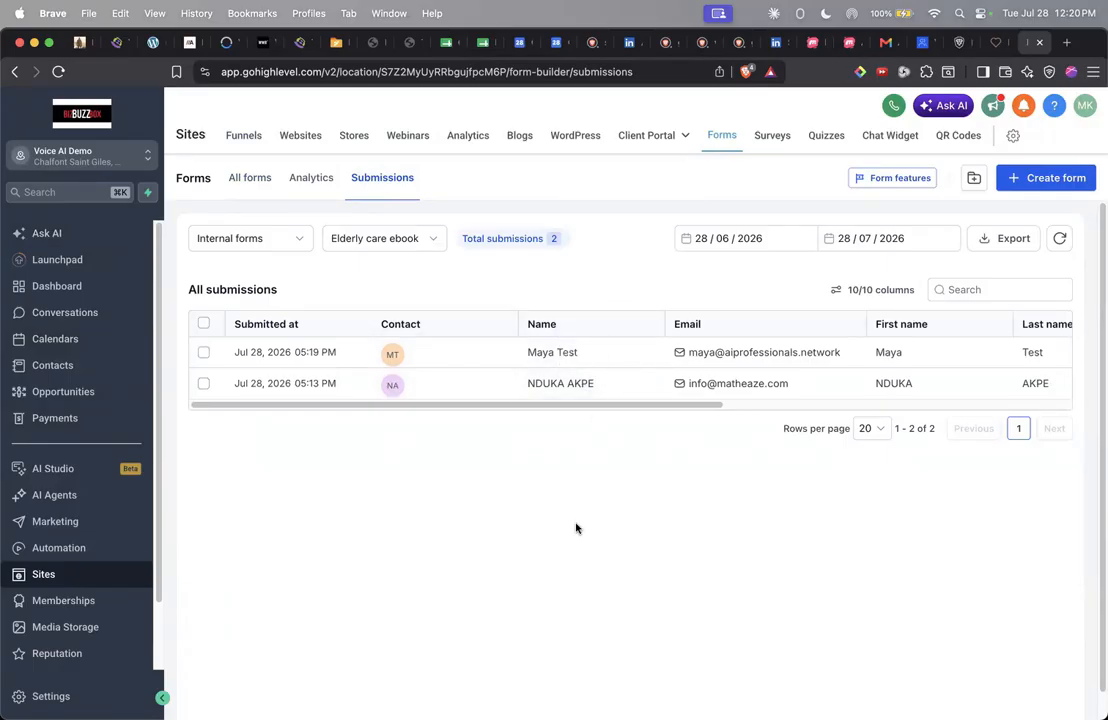
pyautogui.click(64, 367)
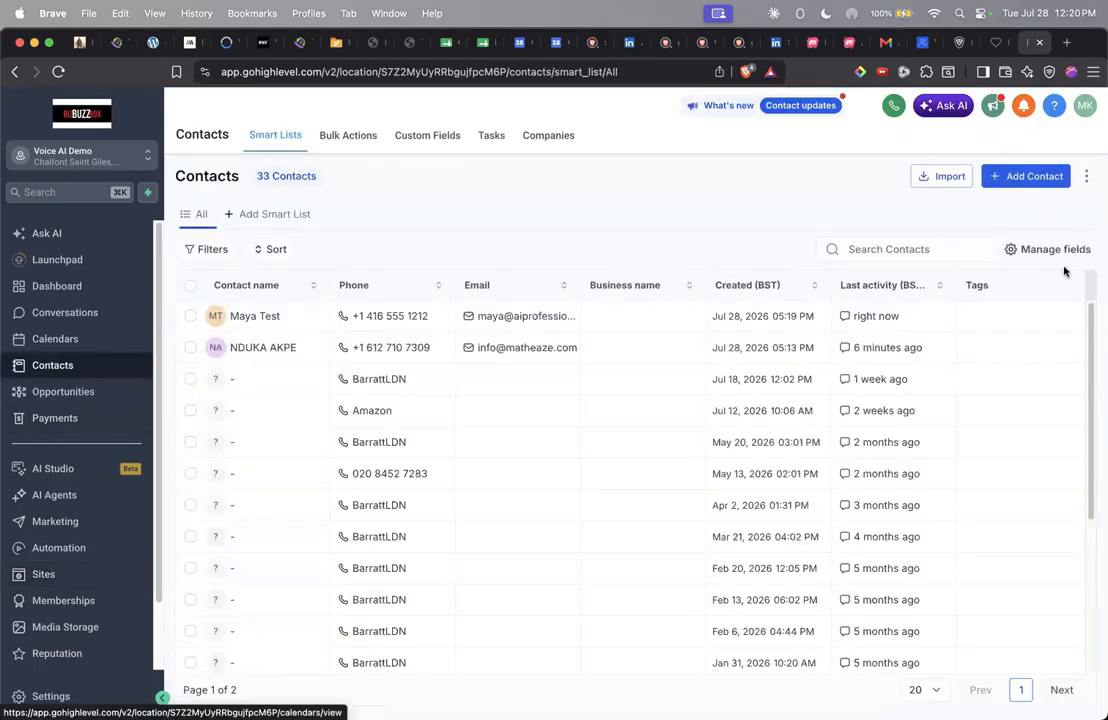
# Step: Select the two newest contacts, led by the eBook form's test sign-up
pyautogui.click(190, 317)
pyautogui.click(190, 348)
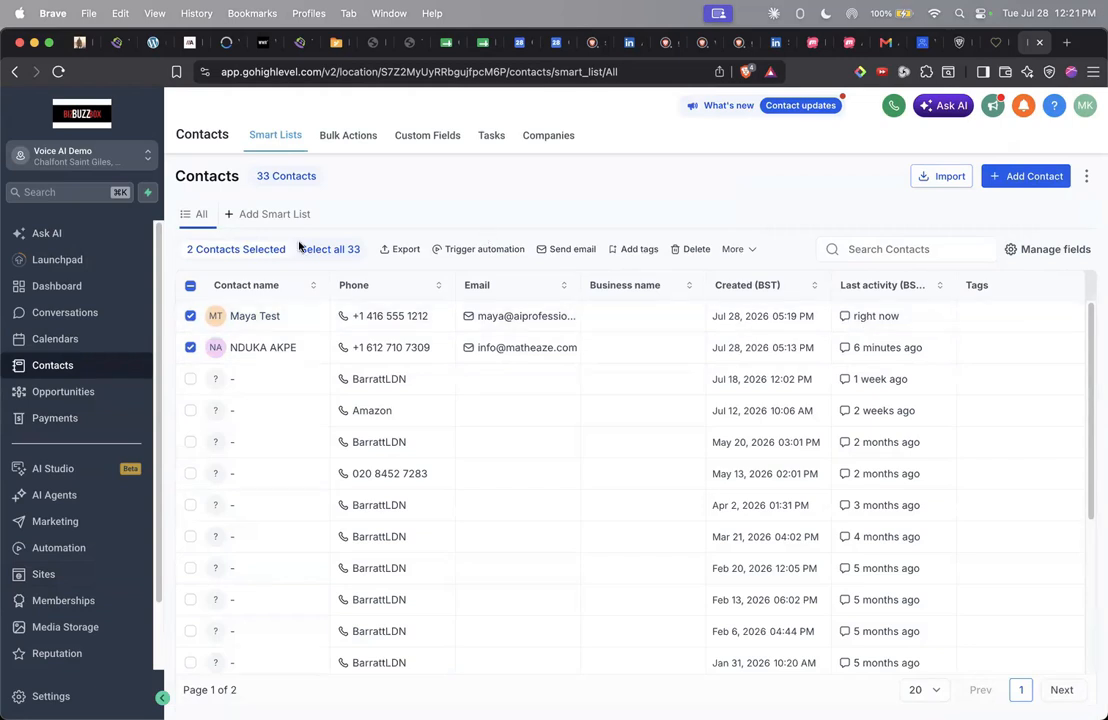
pyautogui.click(65, 313)
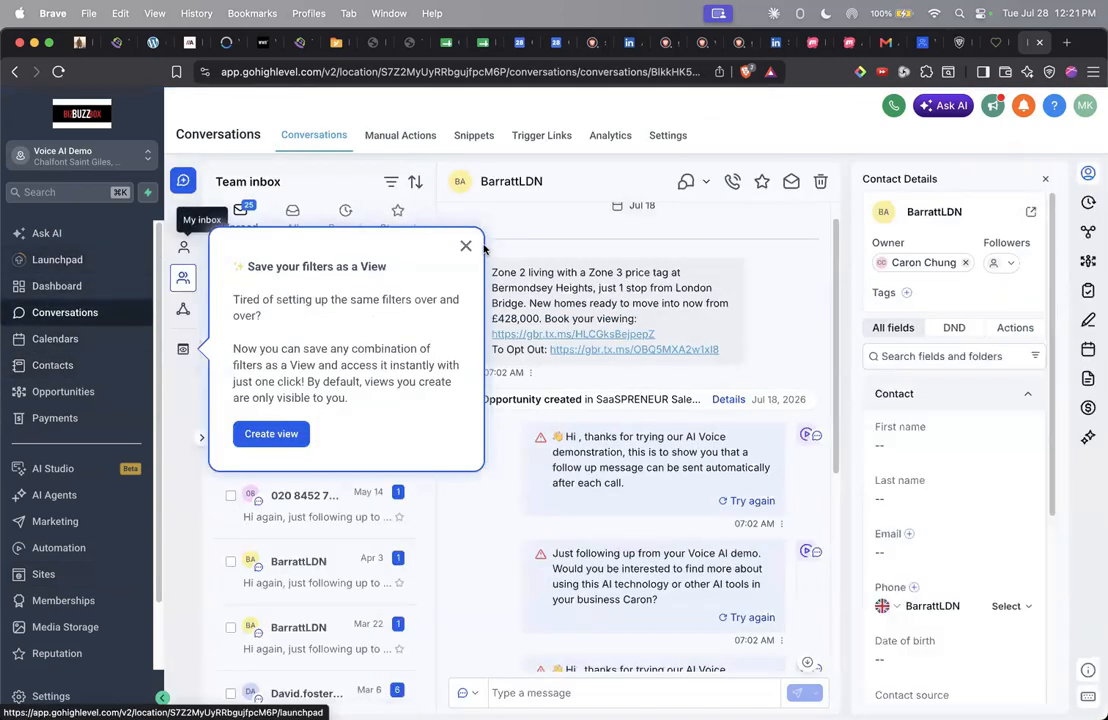
# Step: Dismiss the save-filters tip and browse the Recent conversations in the team inbox
pyautogui.click(465, 245)
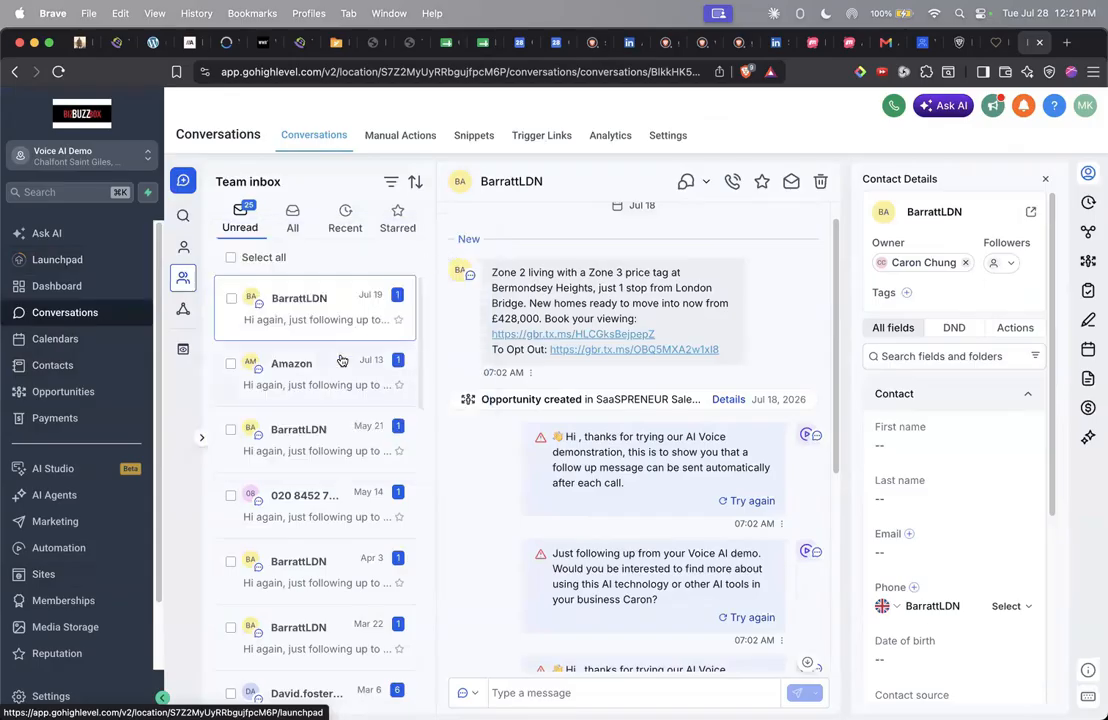
pyautogui.click(345, 215)
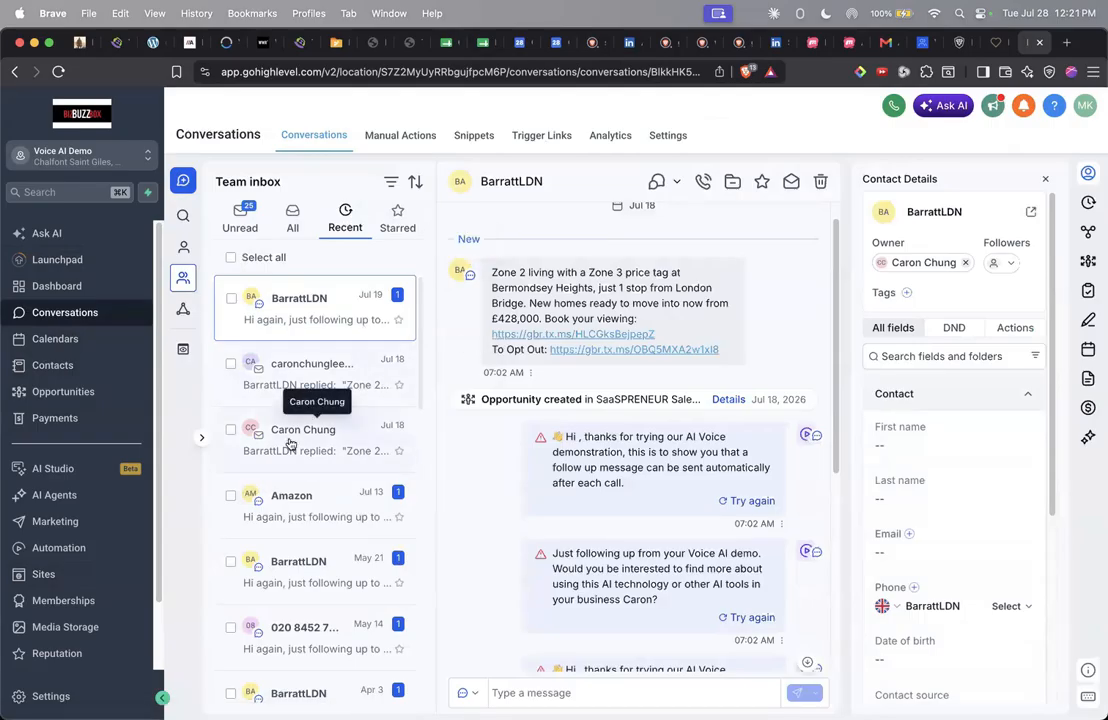
pyautogui.scroll(-5, 291, 435)
pyautogui.scroll(3, 291, 443)
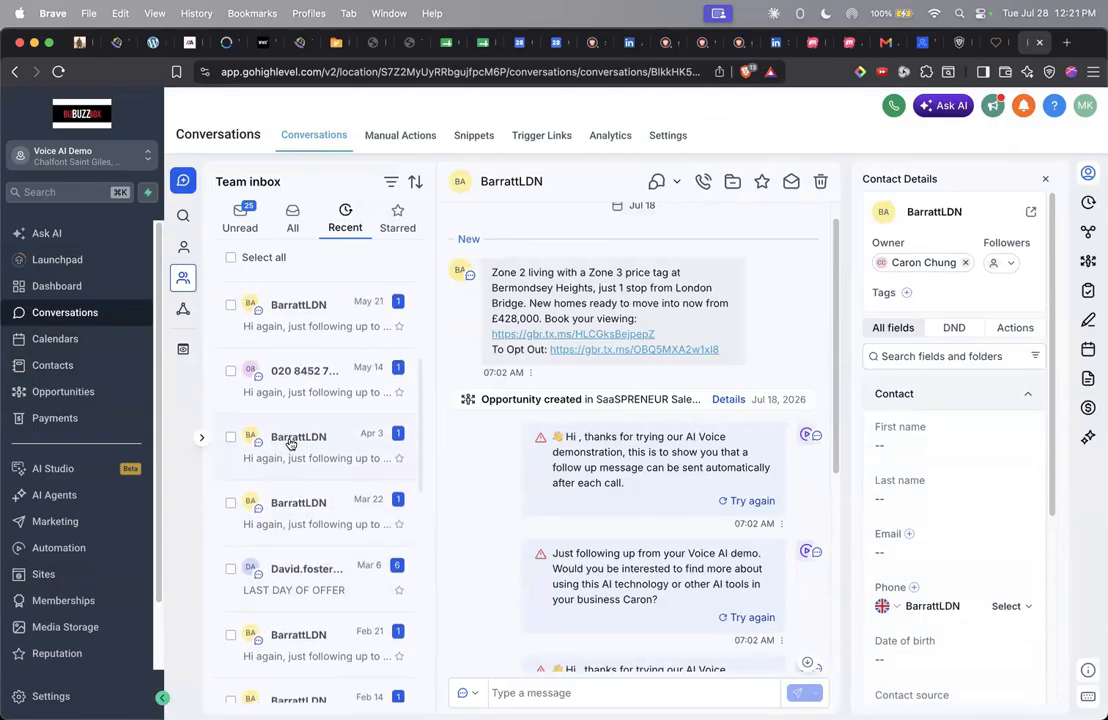
pyautogui.click(74, 521)
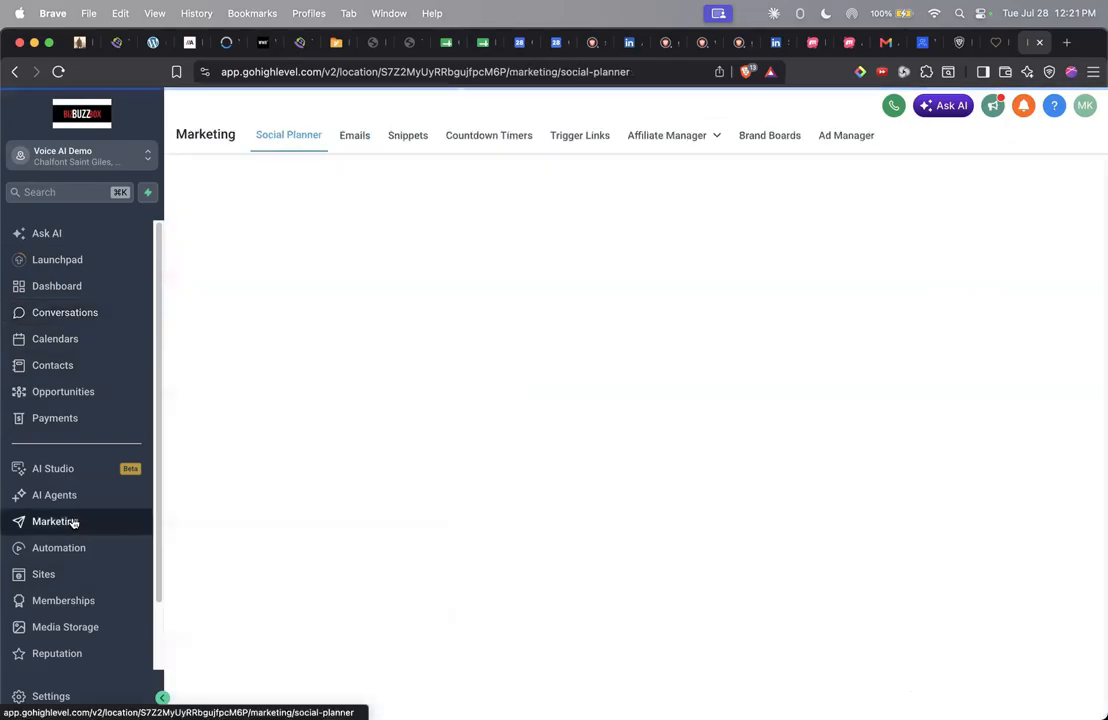
# Step: View the empty Email Campaigns list, trying New > Blank but closing the editor chooser
pyautogui.click(366, 135)
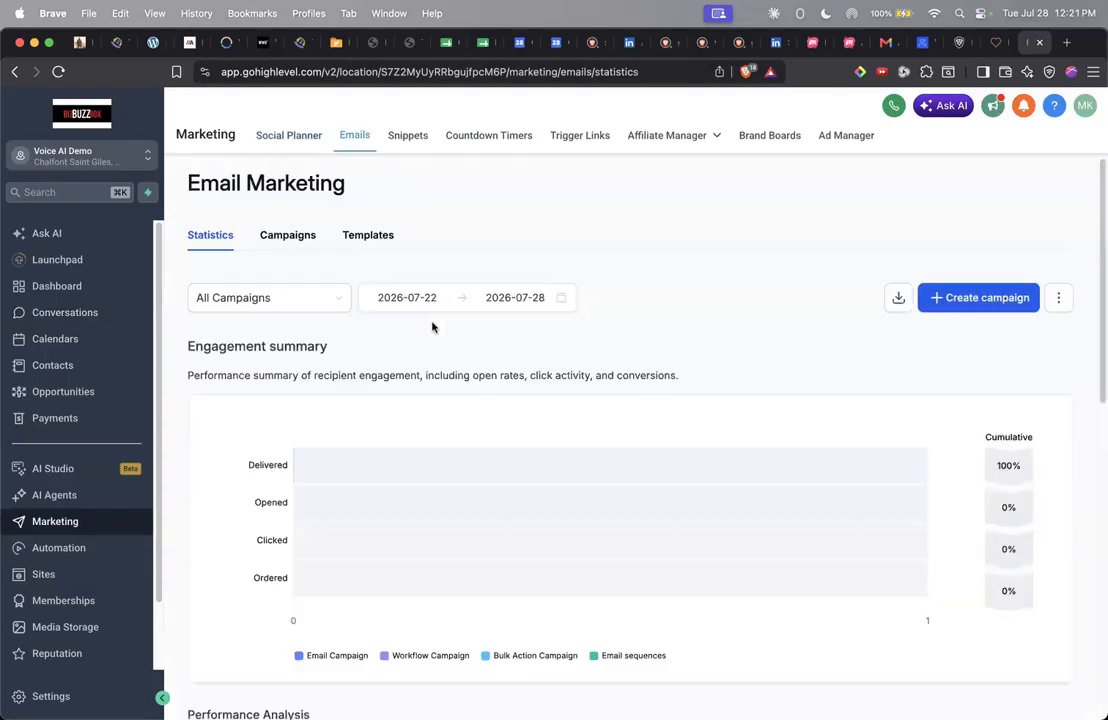
pyautogui.click(286, 240)
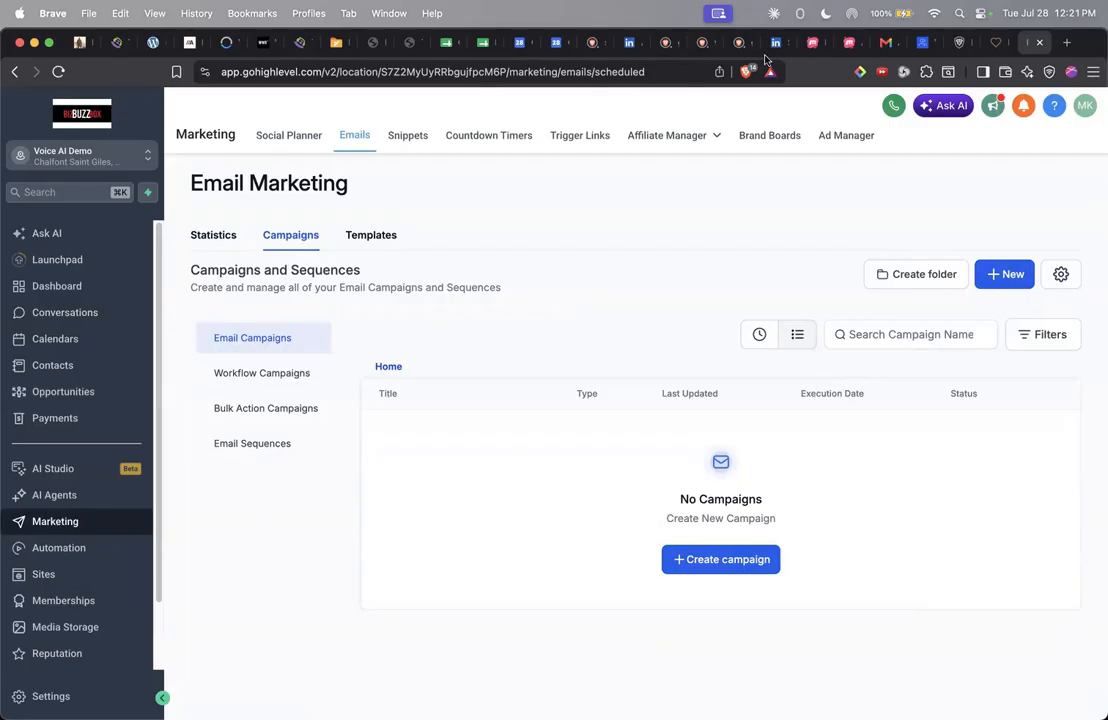
pyautogui.click(1008, 273)
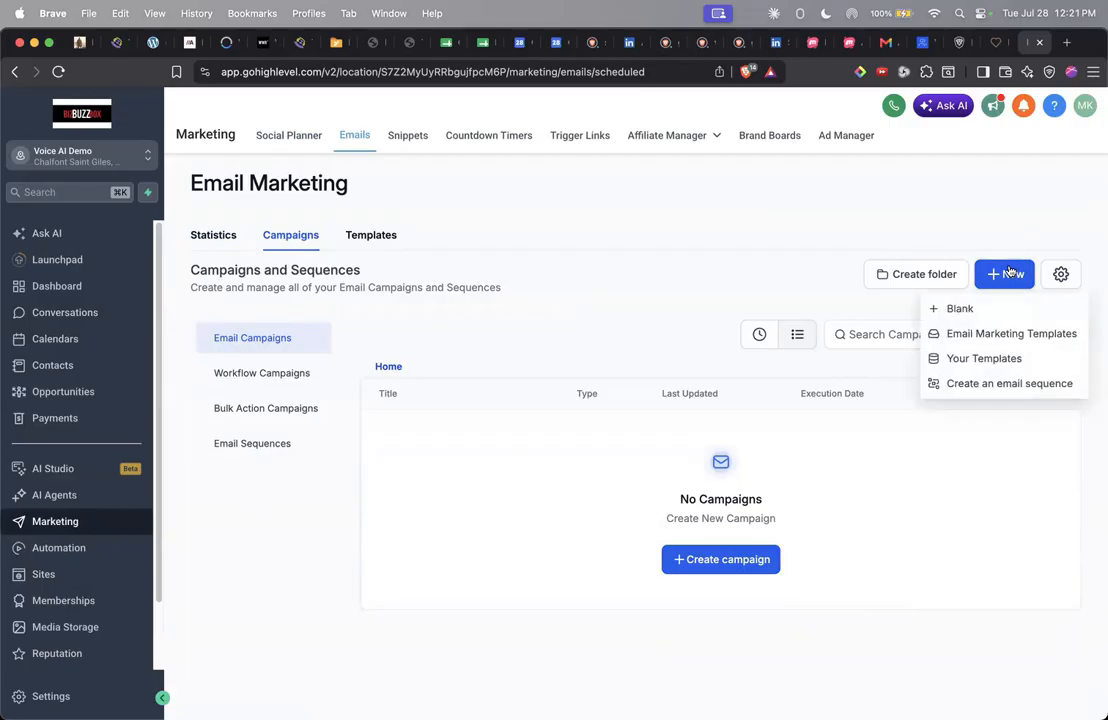
pyautogui.click(934, 307)
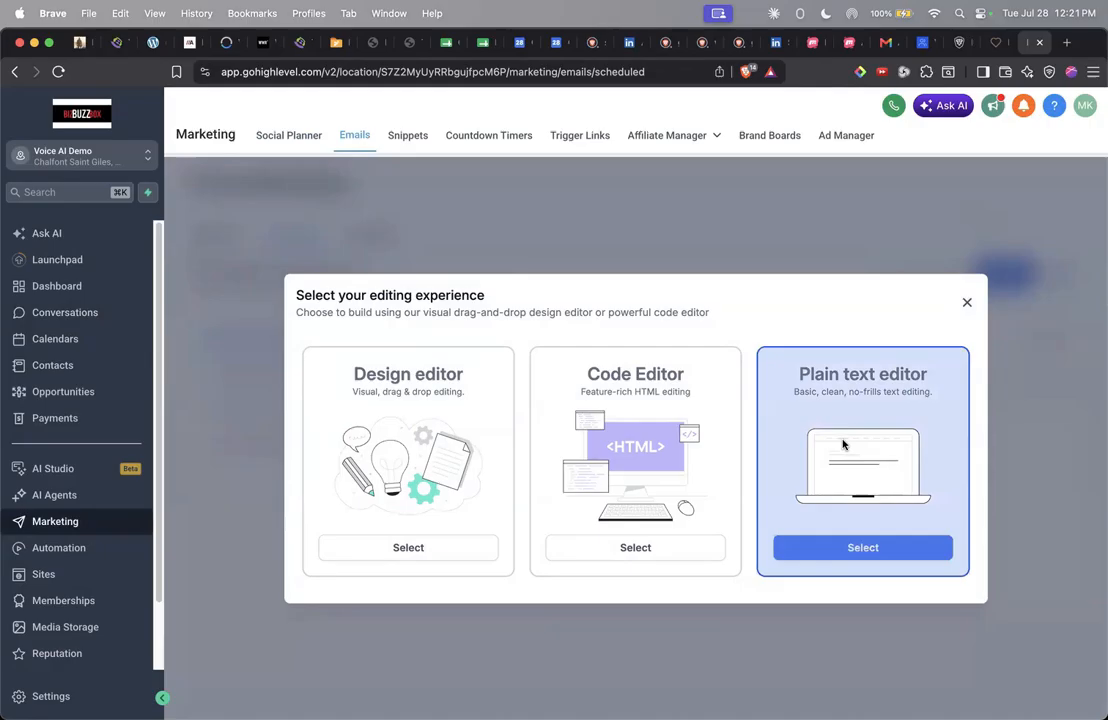
pyautogui.click(969, 302)
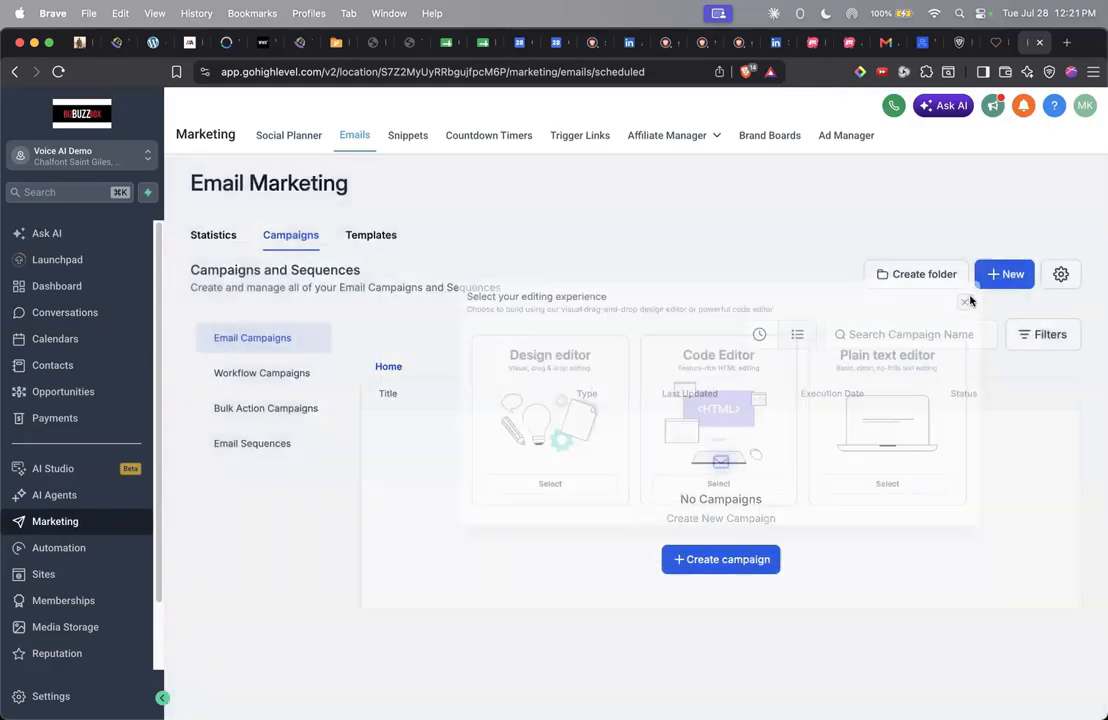